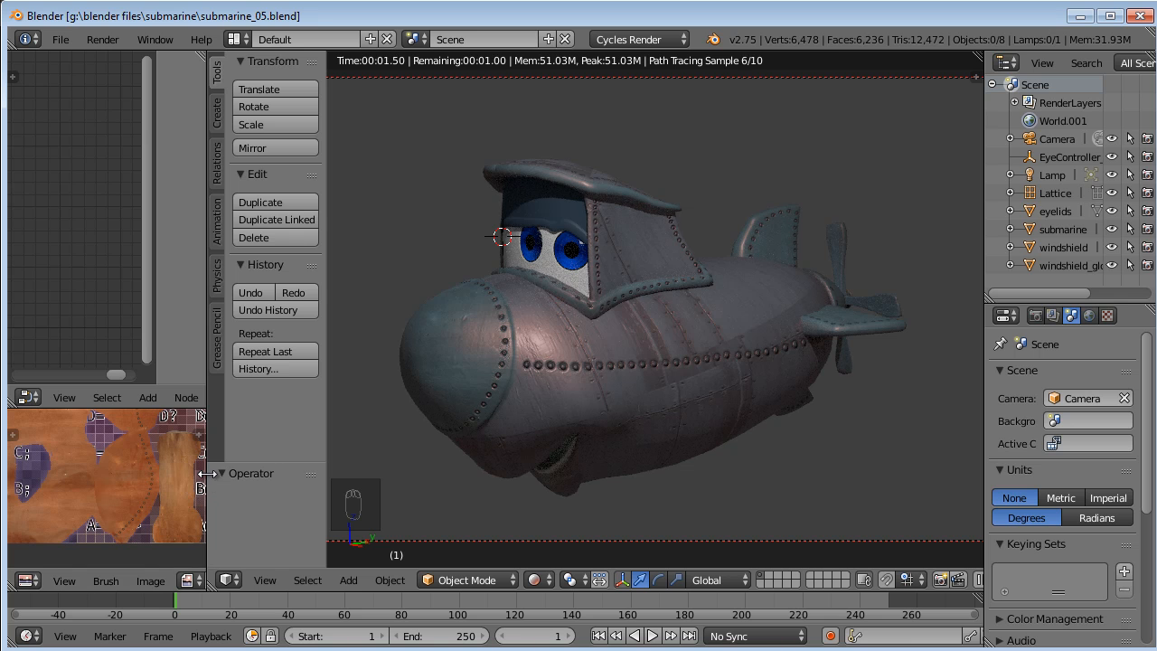
Widen and heighten the node editor area, narrow the viewport's tool shelf, and select the submarine to show its material nodes.
left_click_drag(230, 473, 296, 473)
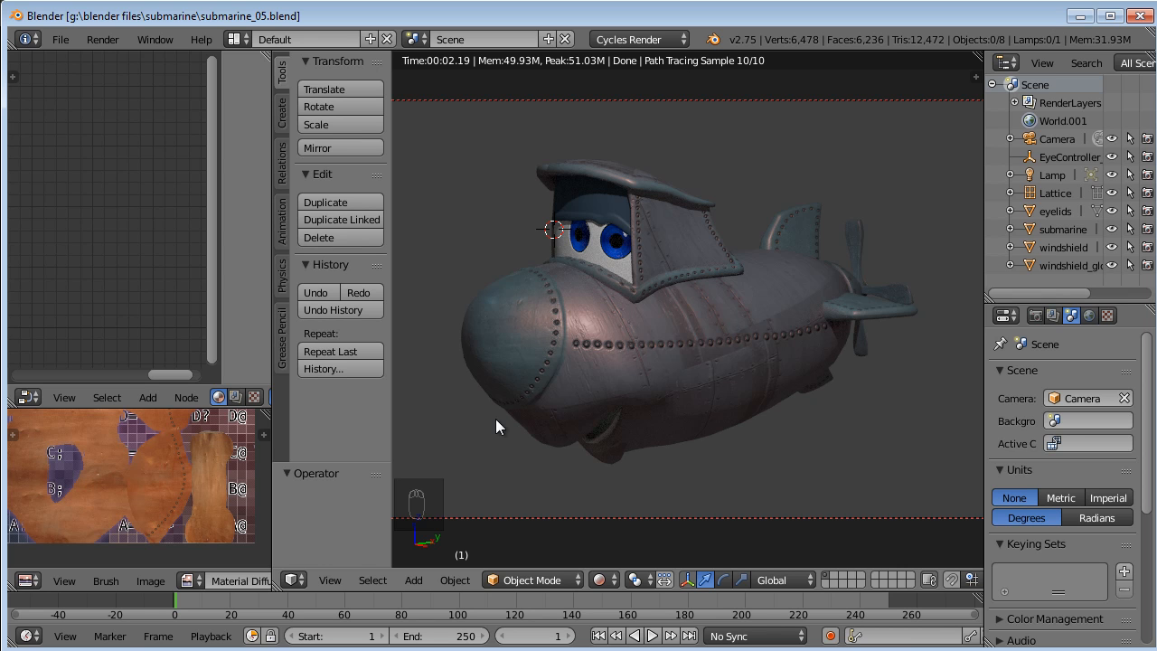
left_click_drag(276, 435, 349, 478)
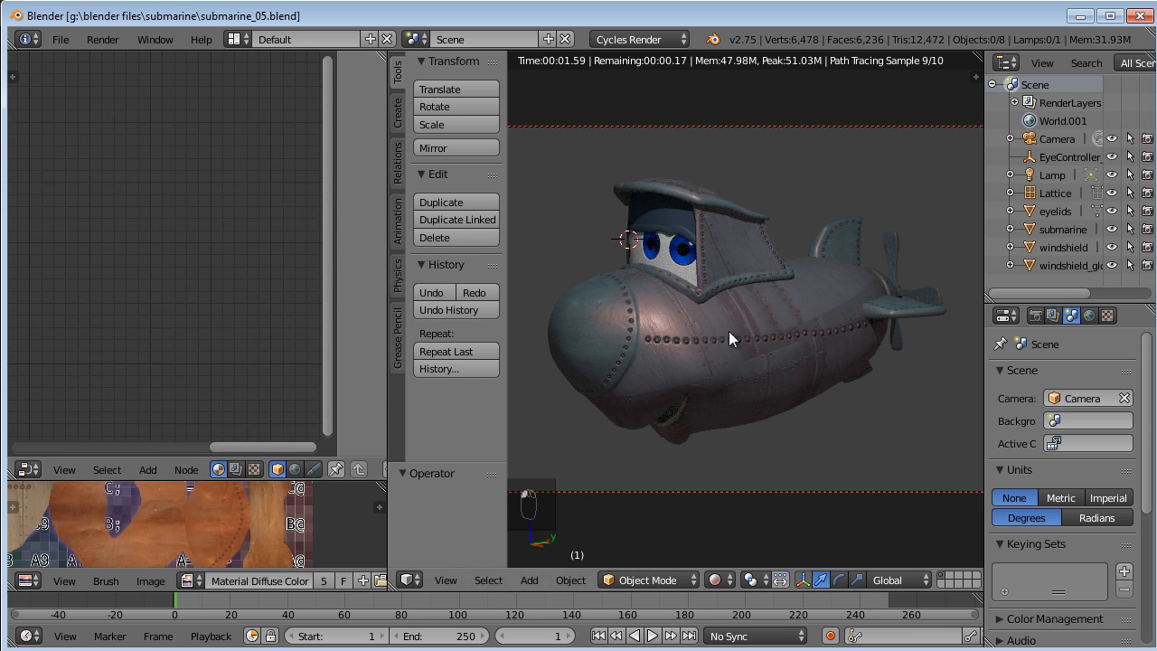
right_click(688, 337)
left_click_drag(390, 316, 503, 313)
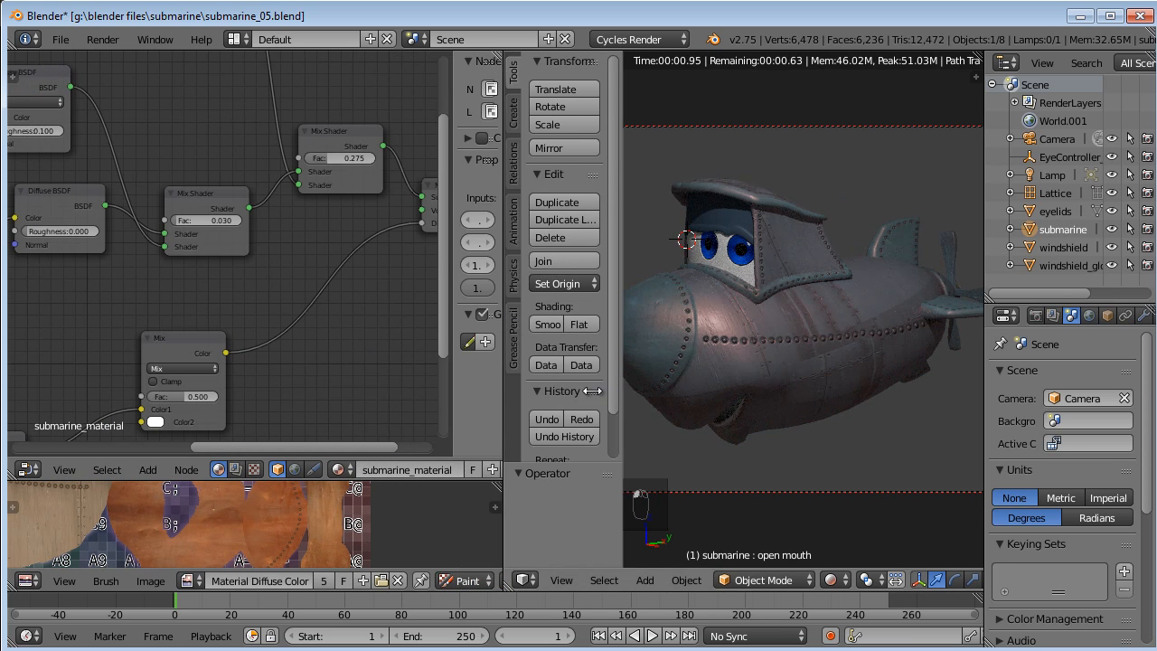
left_click_drag(622, 391, 570, 388)
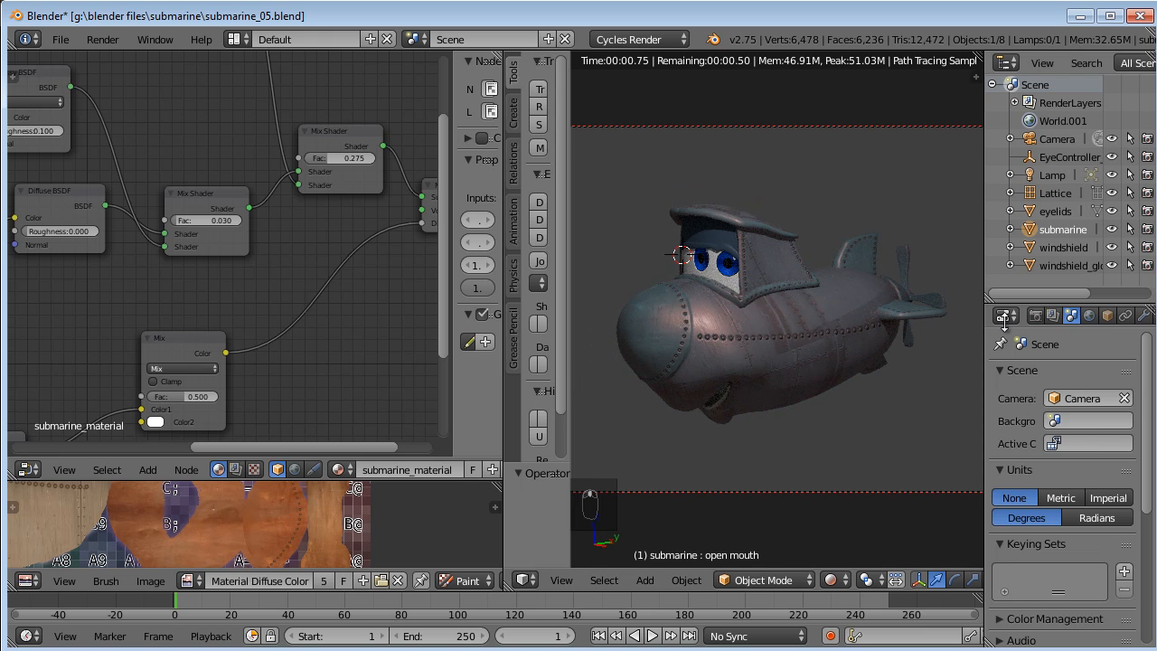
middle_click_drag(245, 314, 303, 274)
scroll(265, 305, "down", 2)
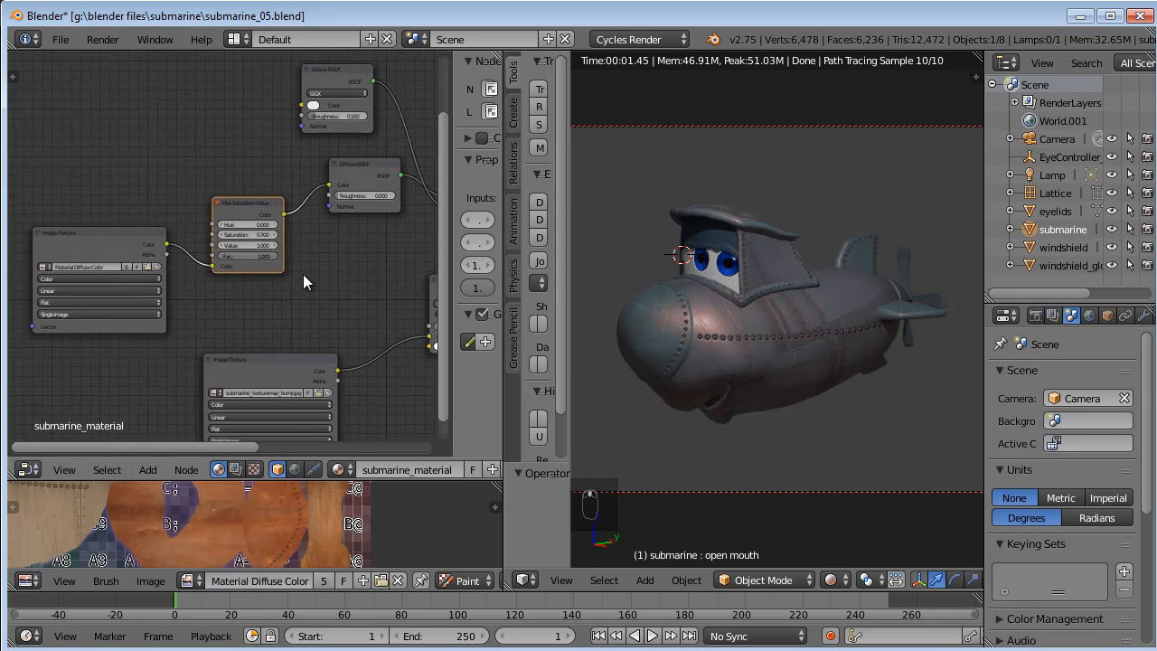
Maximize the node editor and rearrange the Image Texture, Hue Saturation Value and Diffuse BSDF nodes.
key("ctrl+space")
key("Home")
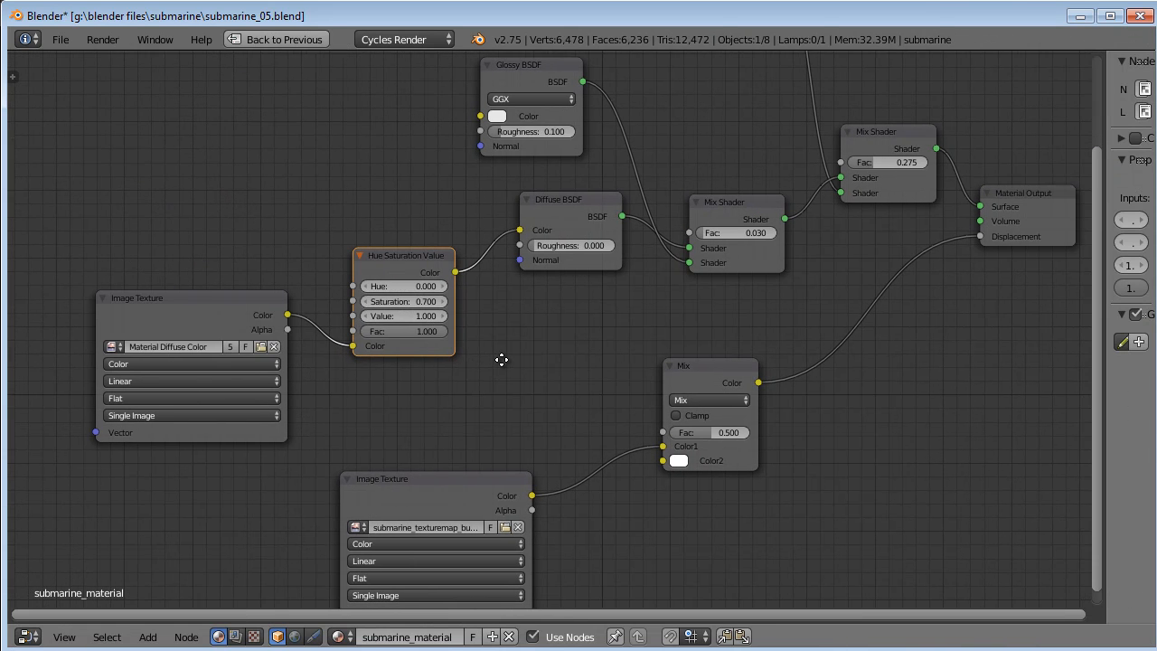
left_click_drag(195, 312, 167, 275)
left_click_drag(361, 255, 301, 165)
middle_click_drag(575, 337, 491, 378)
left_click_drag(475, 236, 496, 236)
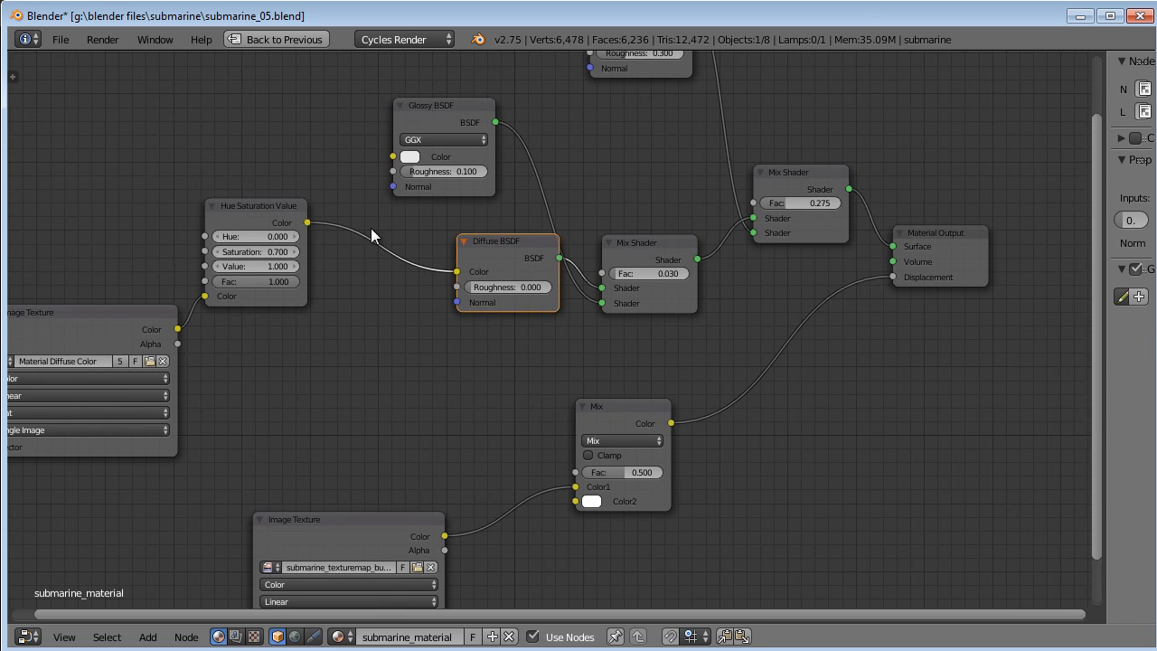
left_click(273, 217)
left_click_drag(273, 217, 286, 244)
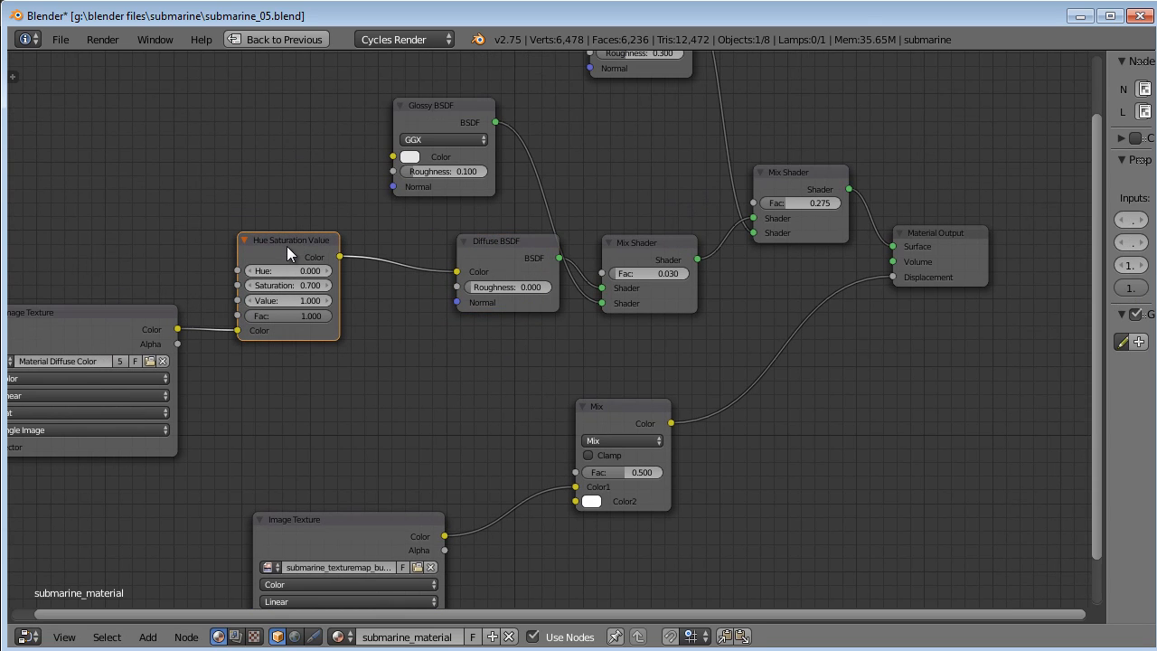
Replace the Hue Saturation Value node with a new one linked between the Material Diffuse Color texture and the Diffuse BSDF color.
key("x")
left_click(148, 637)
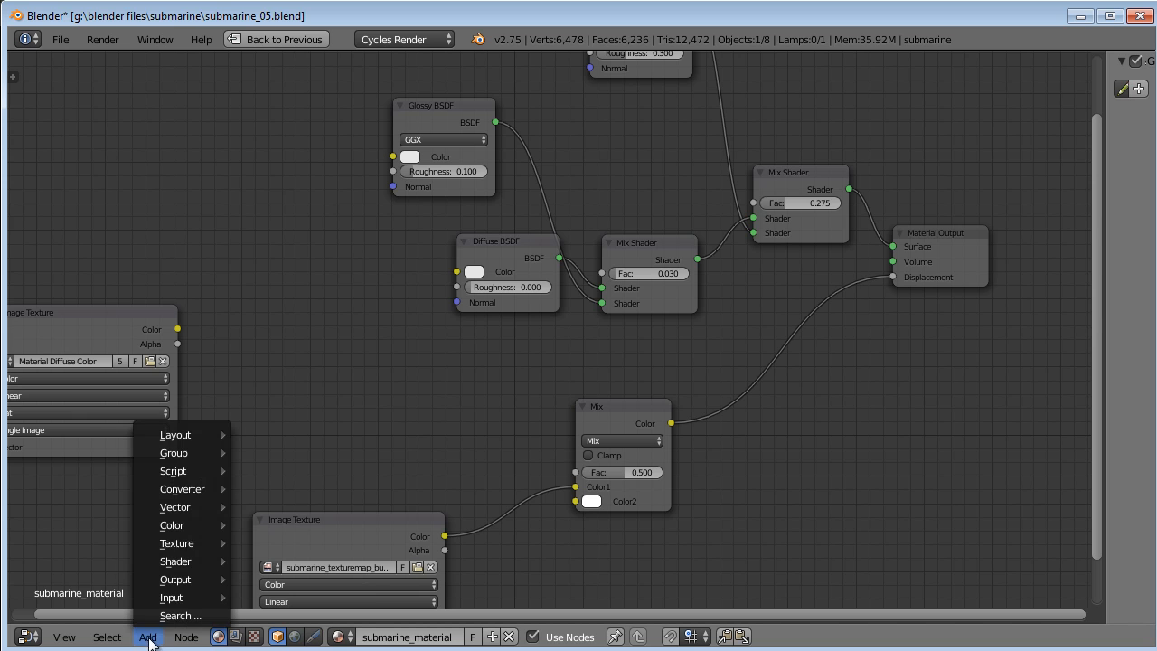
mouse_move(167, 564)
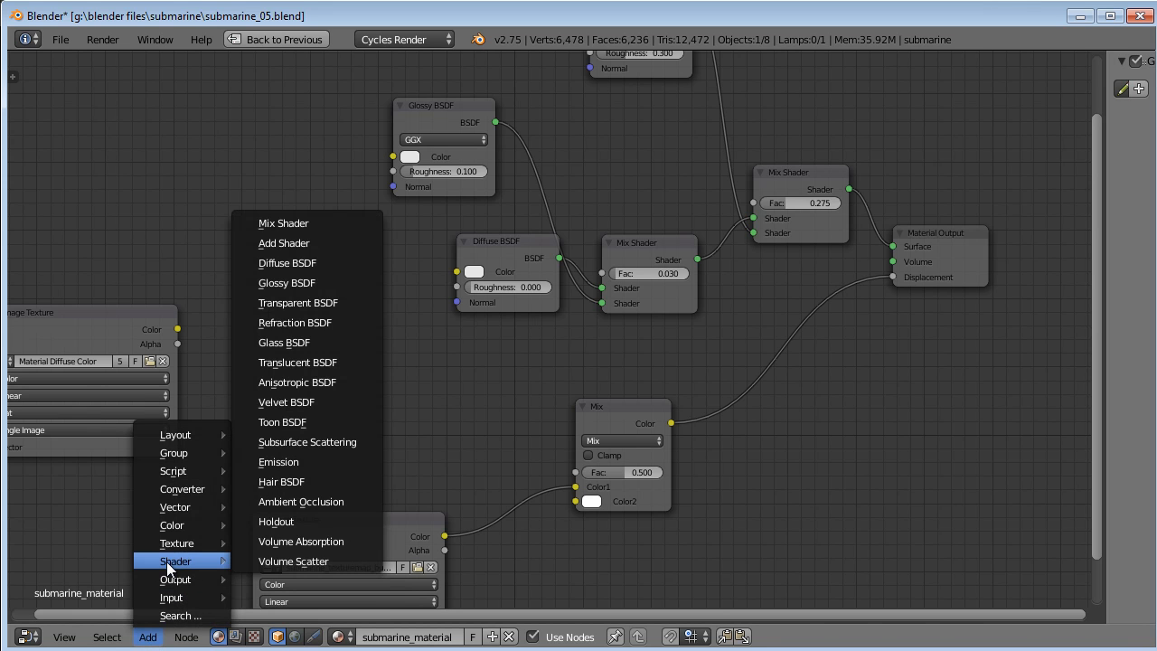
mouse_move(167, 527)
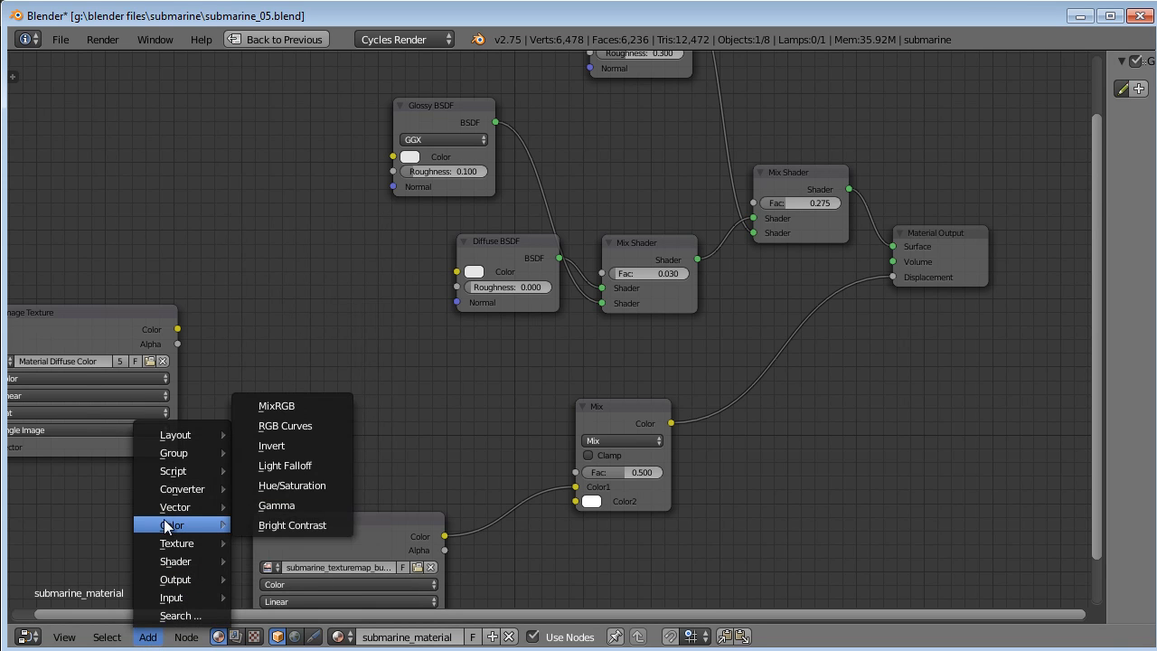
left_click(281, 484)
left_click(242, 192)
left_click_drag(179, 329, 269, 275)
left_click_drag(345, 213, 476, 283)
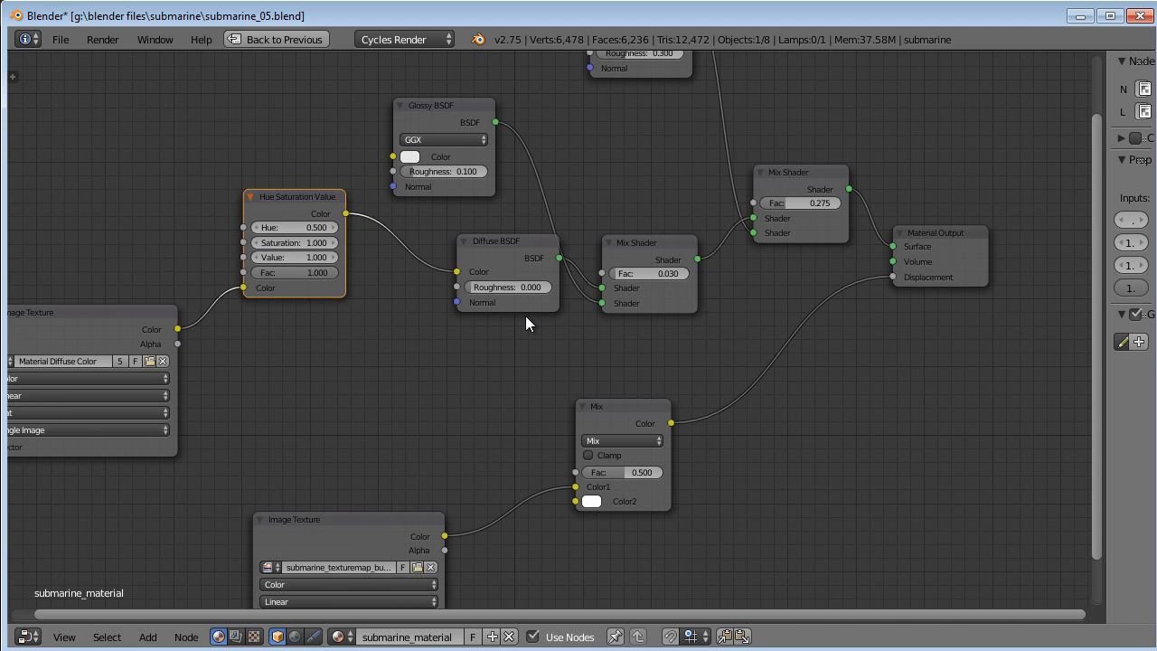
Restore the multi-area layout with the Hue Saturation Value node readable beside the rendered viewport.
key("ctrl+Down")
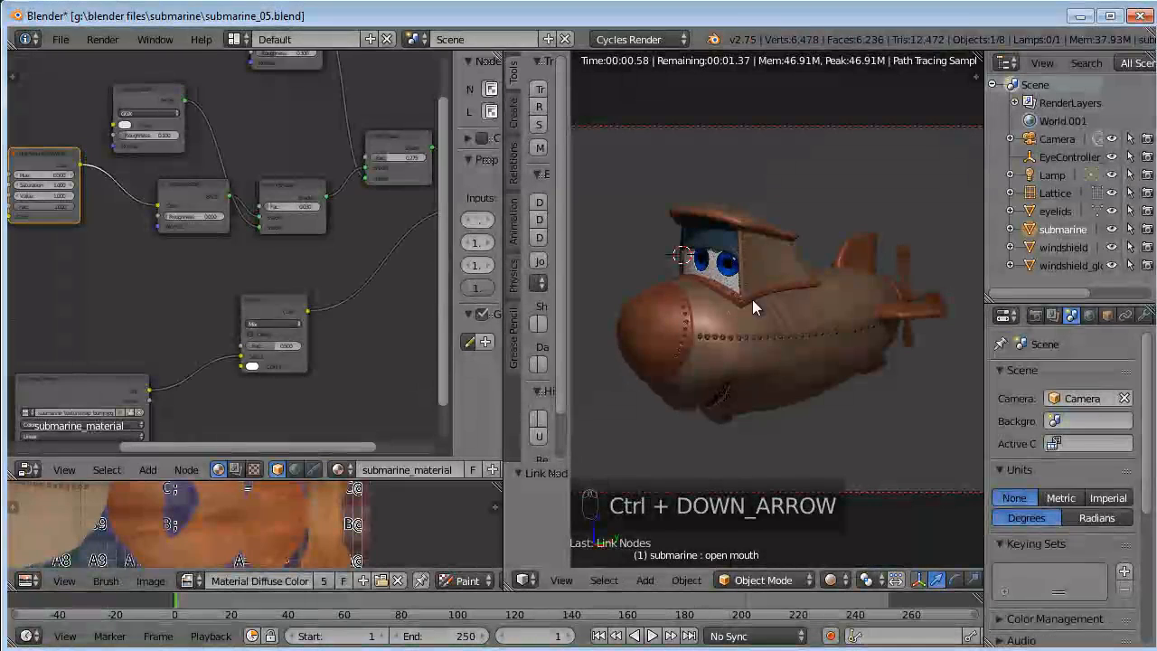
middle_click_drag(144, 262, 191, 291)
scroll(110, 262, "up", 5)
middle_click_drag(109, 261, 176, 288)
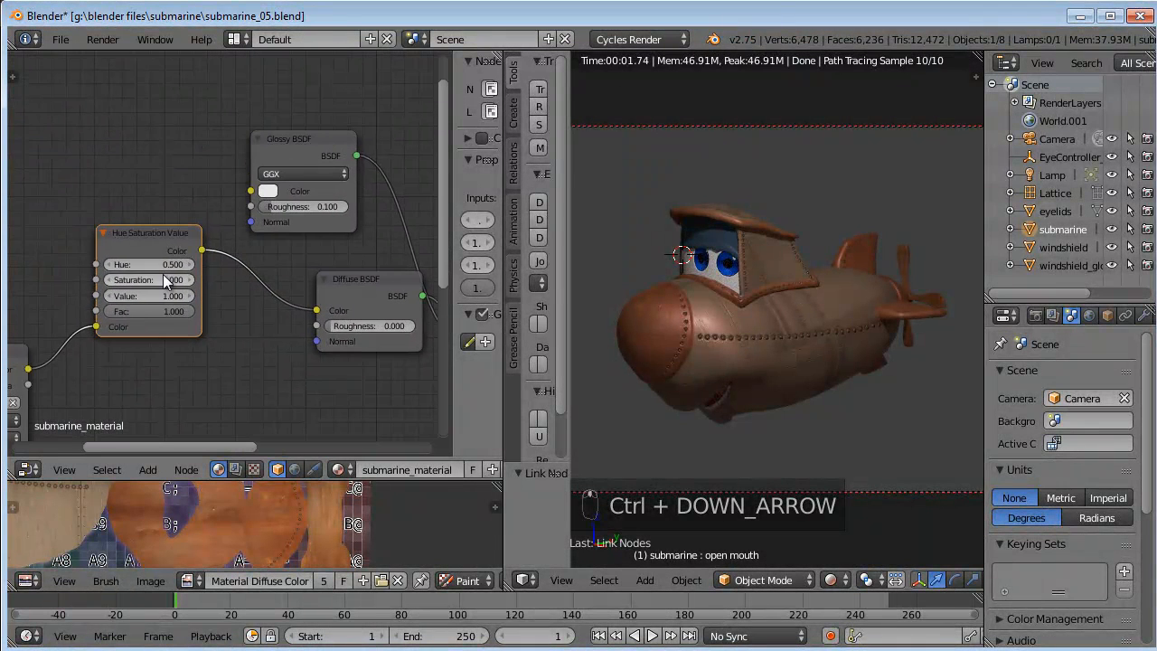
Set the new Hue Saturation Value node's hue to 0 and try out the hue slider.
left_click_drag(152, 266, 144, 266)
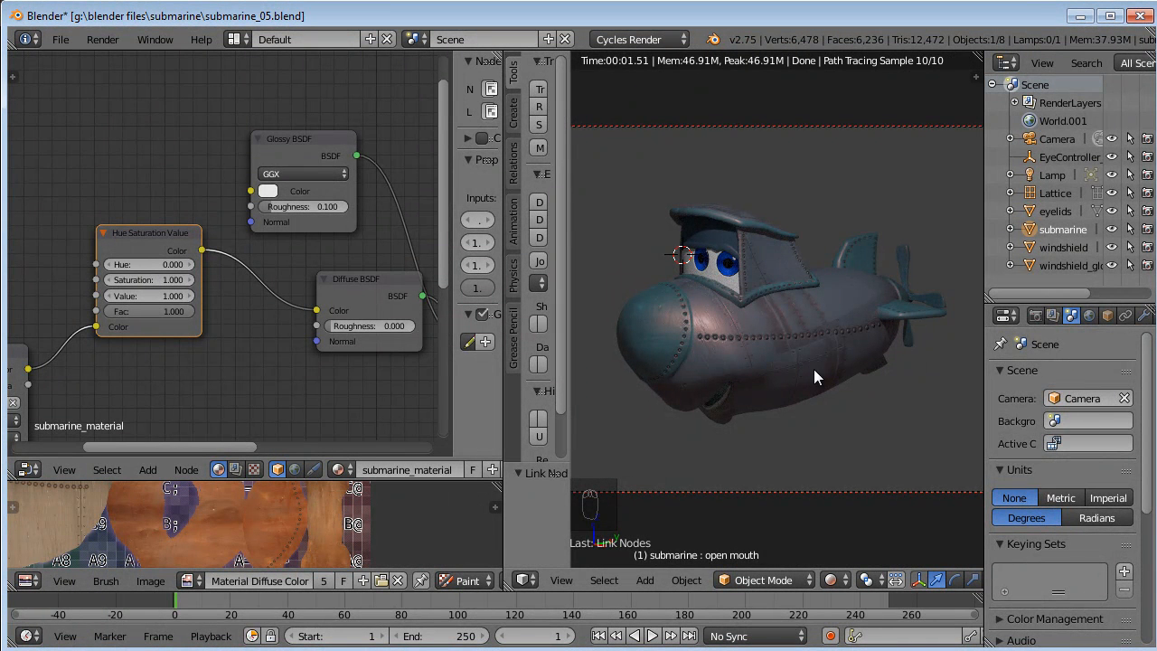
middle_click_drag(244, 358, 221, 344)
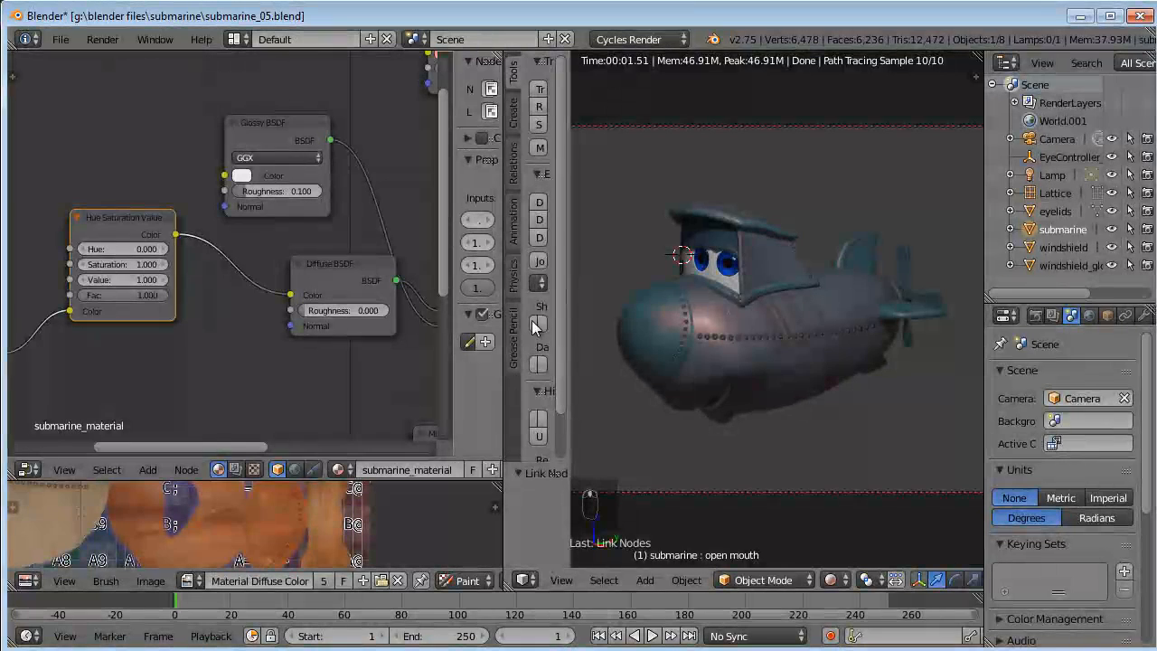
left_click_drag(118, 246, 176, 252)
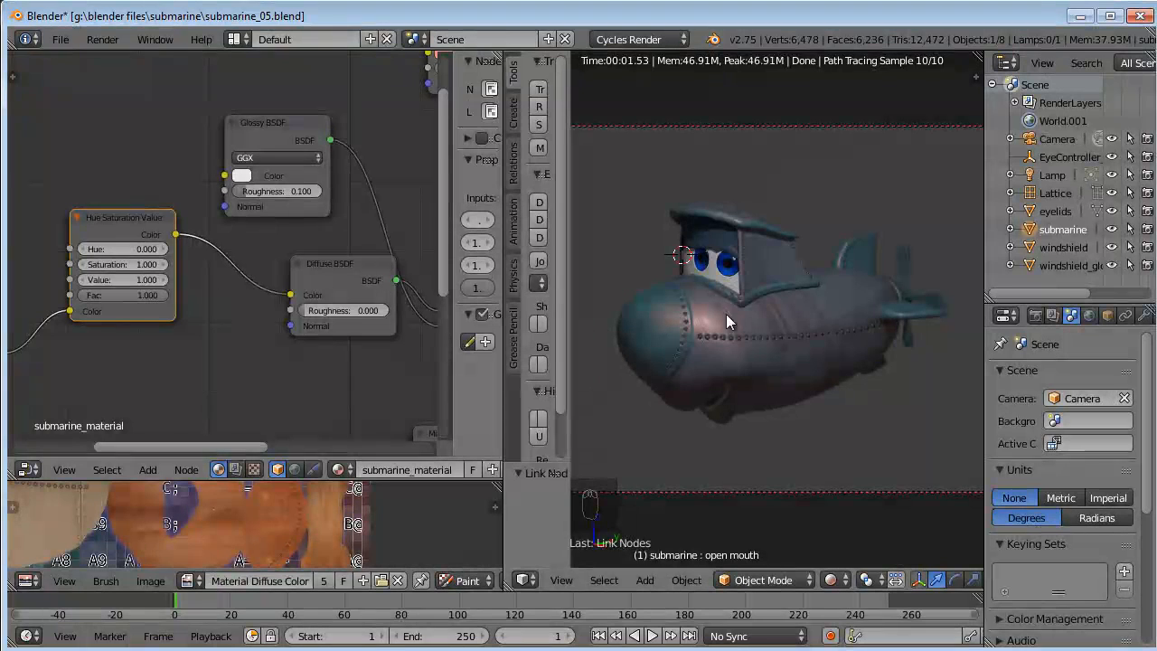
middle_click_drag(188, 295, 255, 282)
Undo the hue edits and the node replacement back to the original Hue Saturation Value node.
key("ctrl+z")
key("ctrl+z")
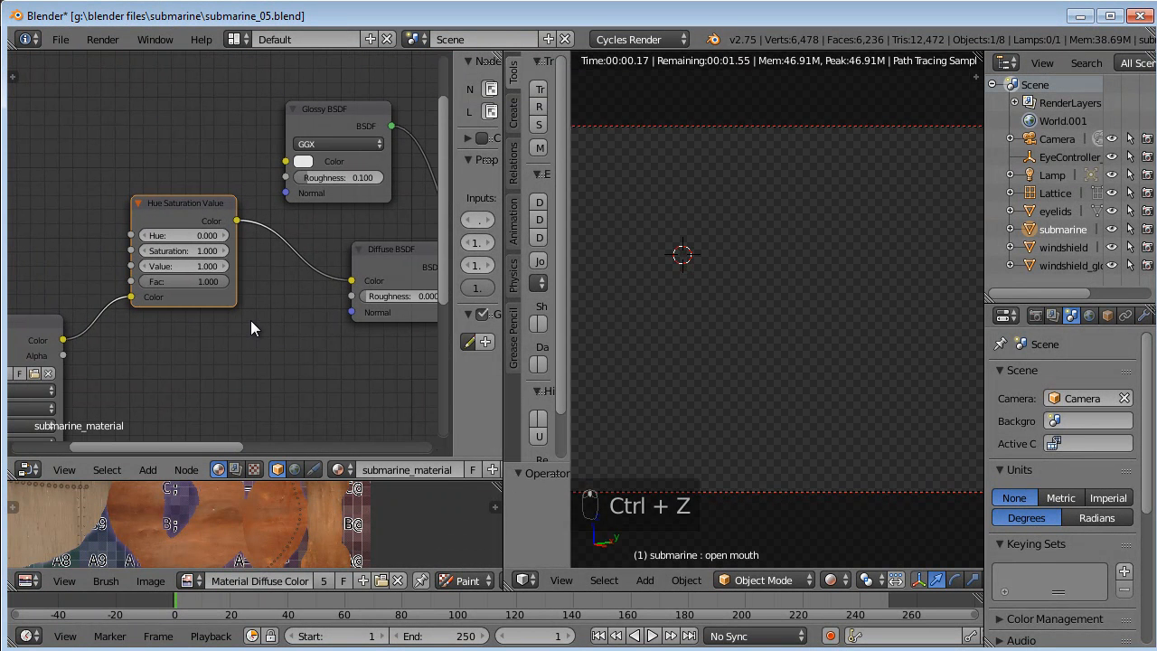
key("ctrl+z")
key("ctrl+z")
key("ctrl+z")
key("ctrl+z")
key("ctrl+z")
key("ctrl+z")
key("ctrl+z")
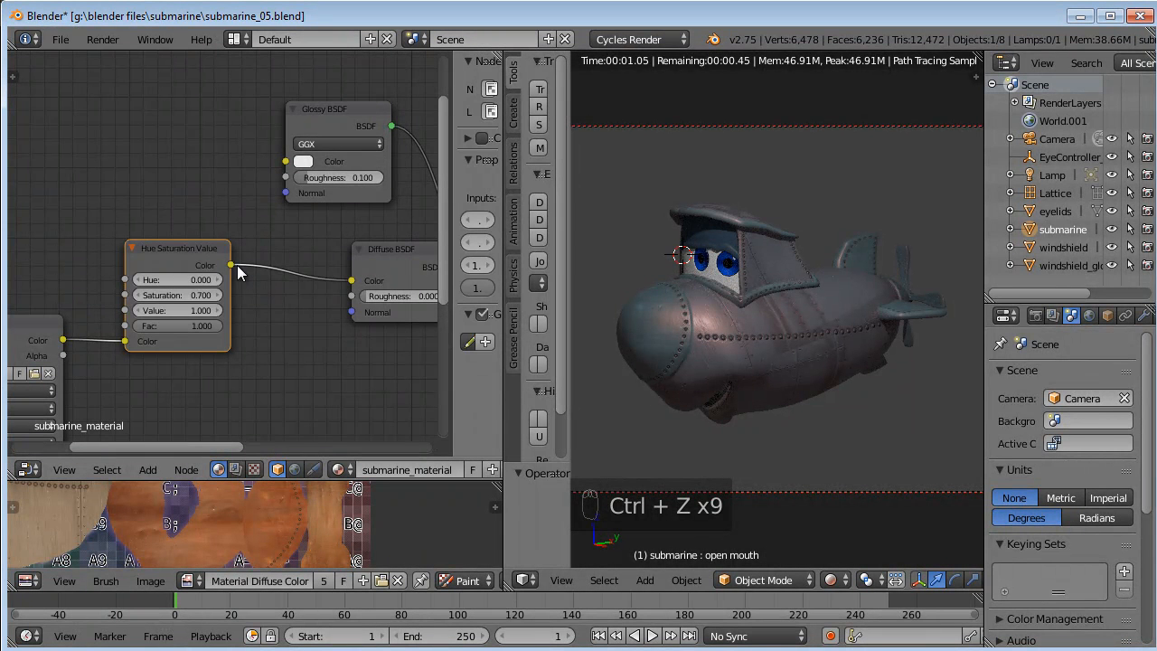
Shift the Hue Saturation Value node slightly upward and try saturation values of 0 and 2.
left_click_drag(189, 246, 187, 230)
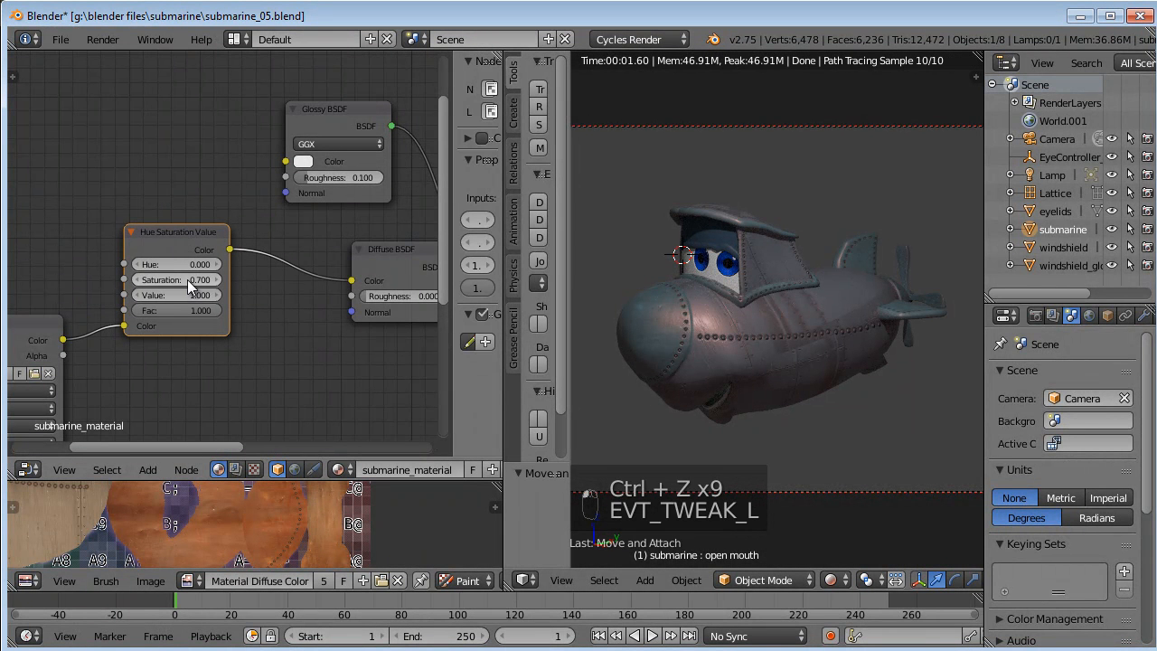
left_click(180, 281)
type("0")
key("Return")
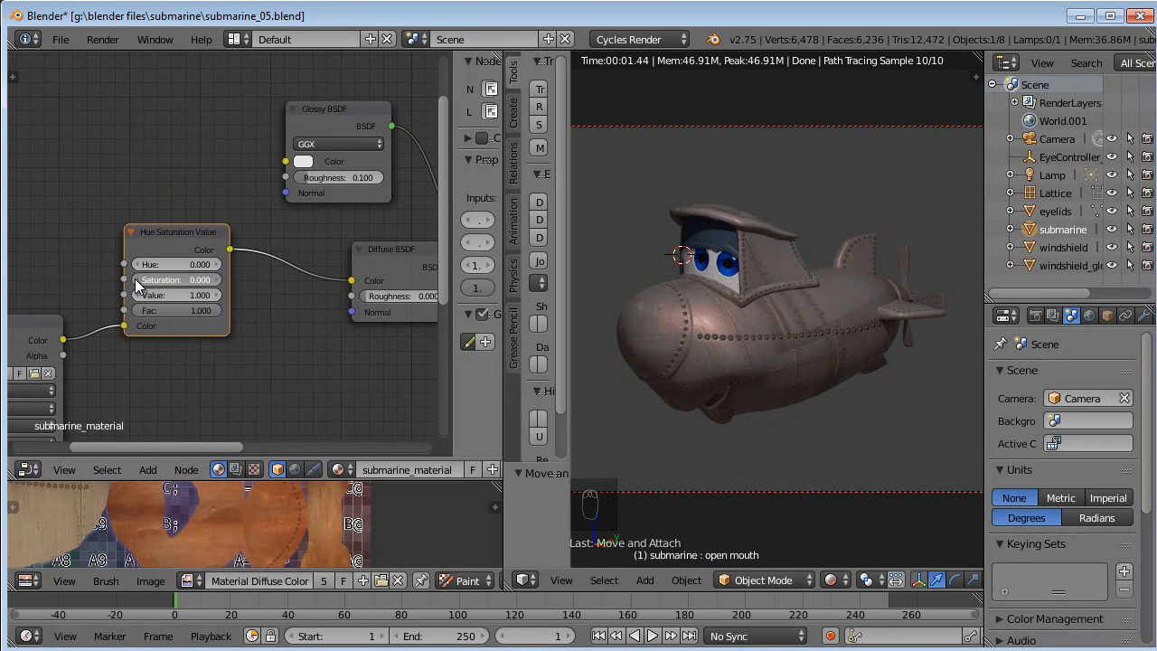
left_click_drag(135, 278, 229, 288)
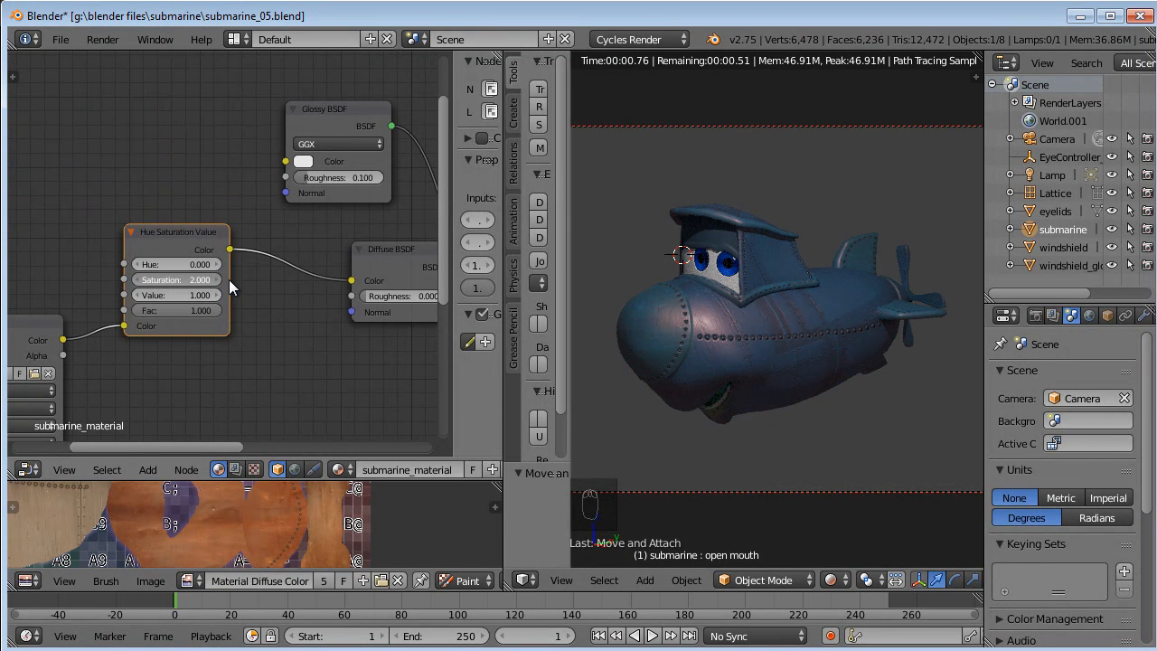
Set the Hue Saturation Value node's saturation to 0.7.
left_click(176, 280)
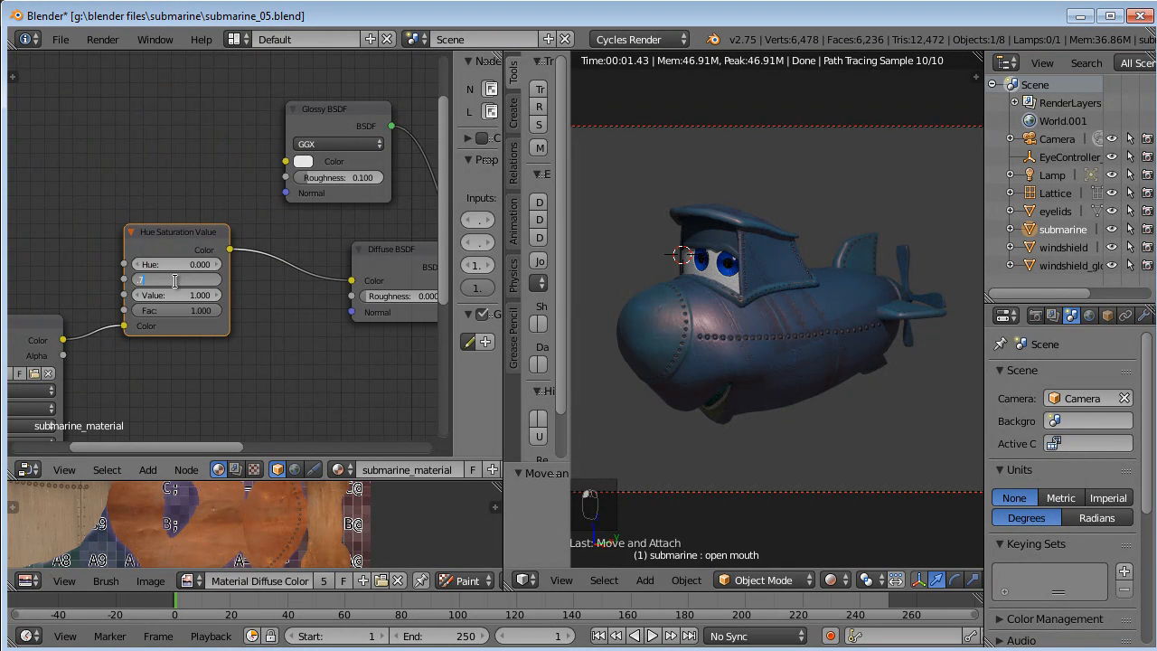
type("0.7")
key("Return")
Enlarge the 3D viewport and examine the rendered submarine from below and from the side.
left_click_drag(504, 357, 147, 342)
middle_click_drag(532, 327, 604, 330)
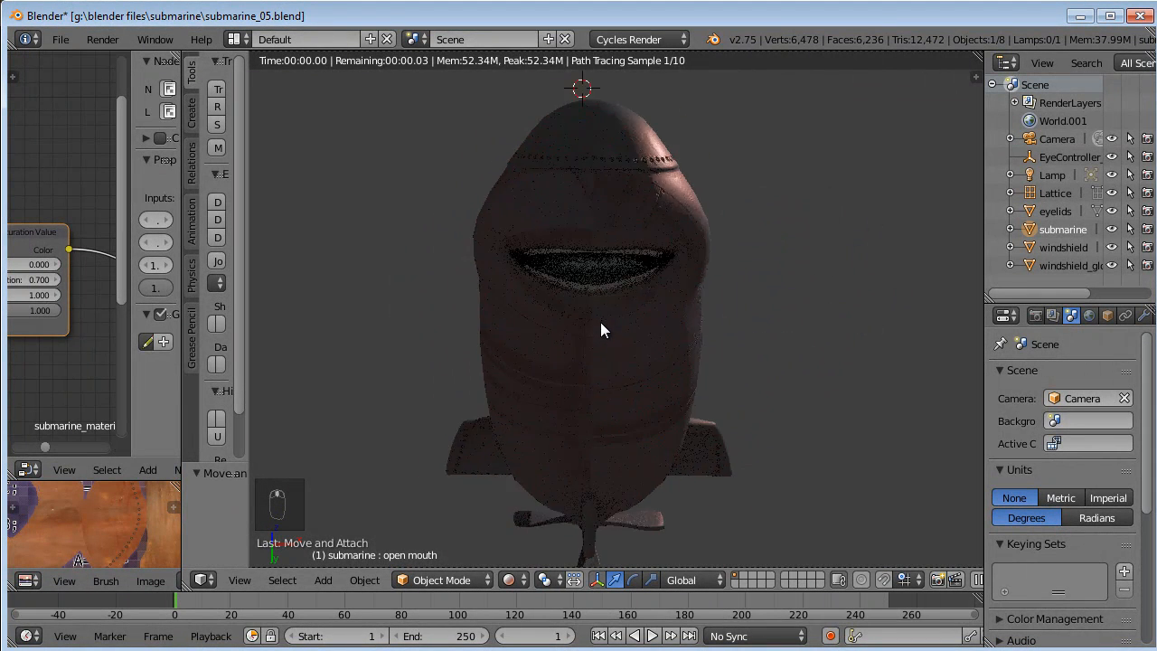
scroll(601, 323, "up", 3)
middle_click_drag(610, 266, 572, 363)
scroll(611, 323, "down", 4)
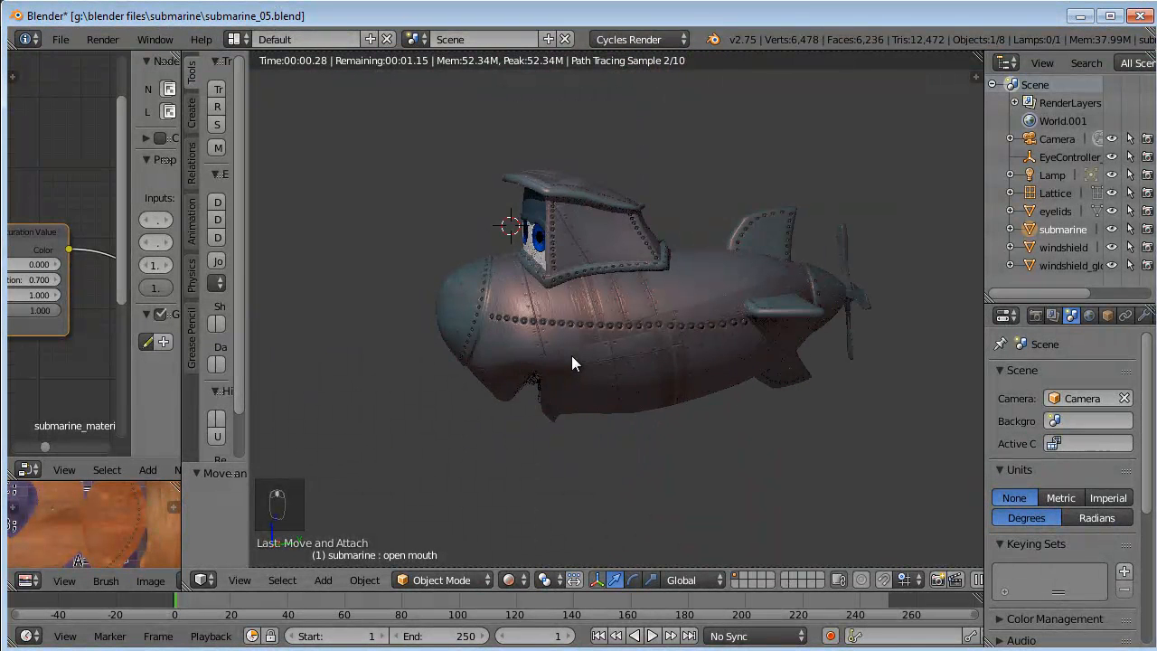
left_click_drag(181, 463, 199, 460)
middle_click_drag(709, 290, 689, 305, "shift")
Select EyeController_Empty from a front view of the submarine and display the viewport in Texture shading.
left_click(527, 580)
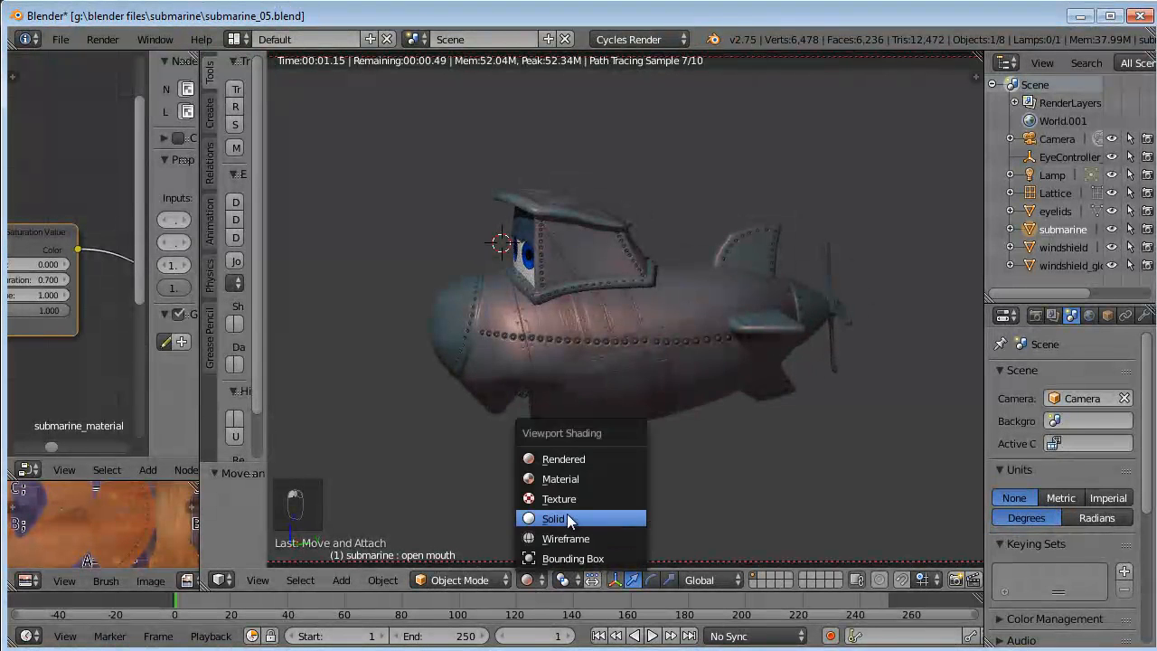
left_click(568, 521)
mouse_move(552, 371)
middle_mouse_down()
mouse_move(626, 311)
mouse_move(735, 328)
mouse_move(624, 318)
middle_mouse_up()
right_click(735, 326)
left_click(527, 579)
left_click(559, 499)
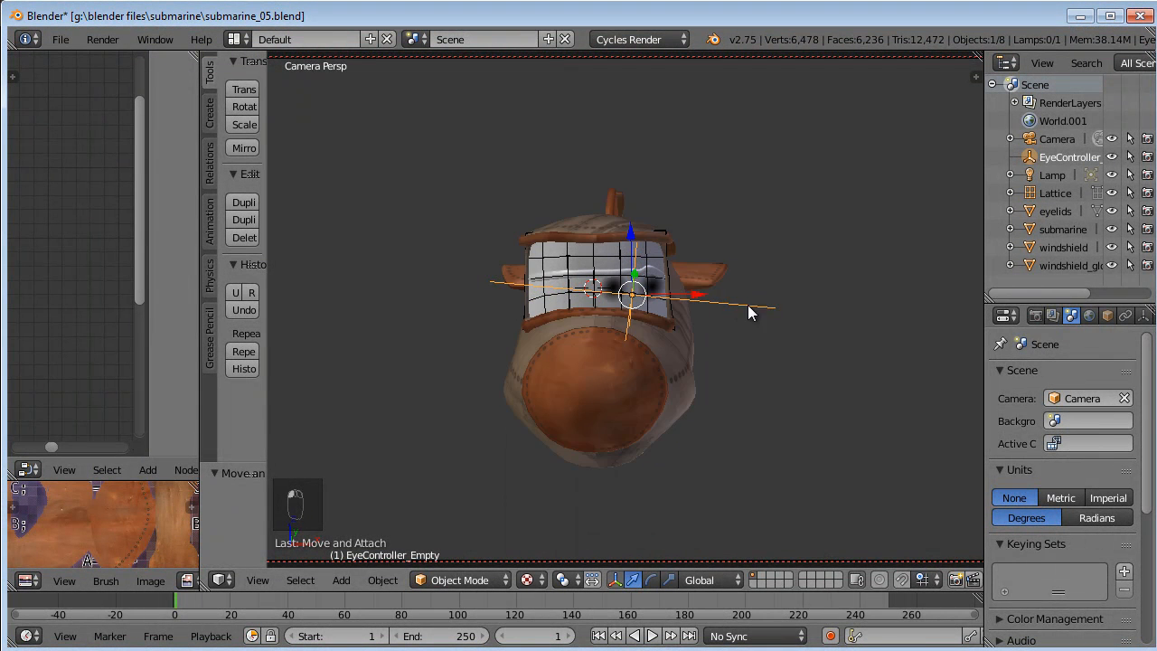
Try moving EyeController_Empty across the windshield and examine the eyes from several angles.
scroll(695, 275, "up", 3)
key("g")
left_click(670, 295)
middle_click_drag(677, 307, 688, 316)
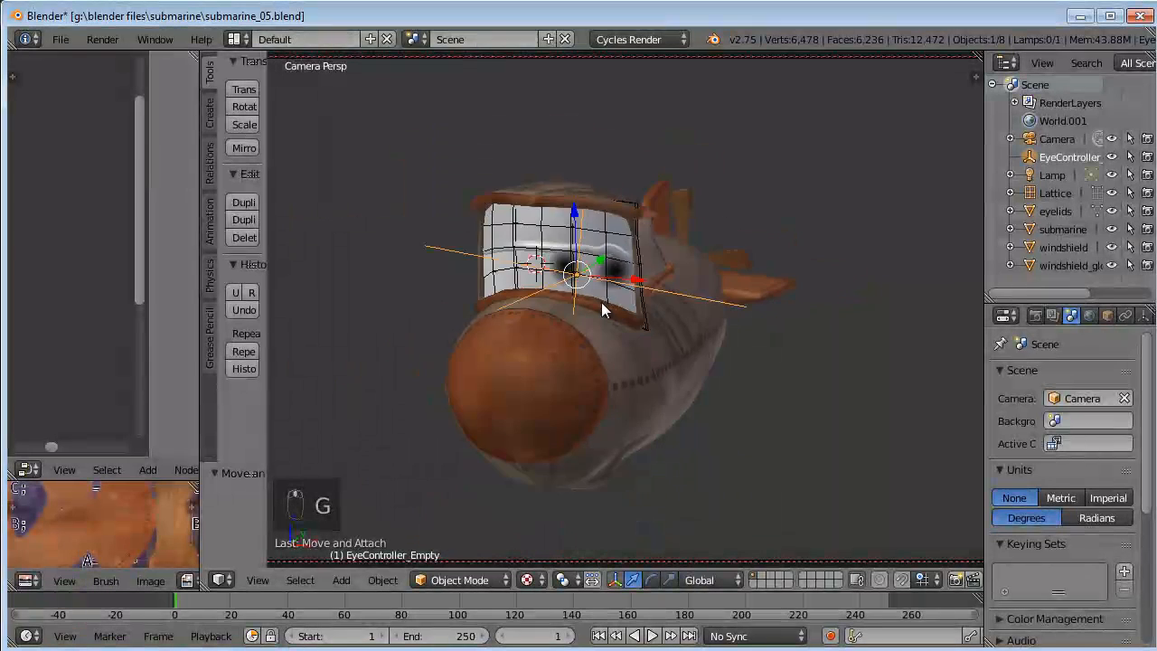
middle_click_drag(603, 310, 583, 233)
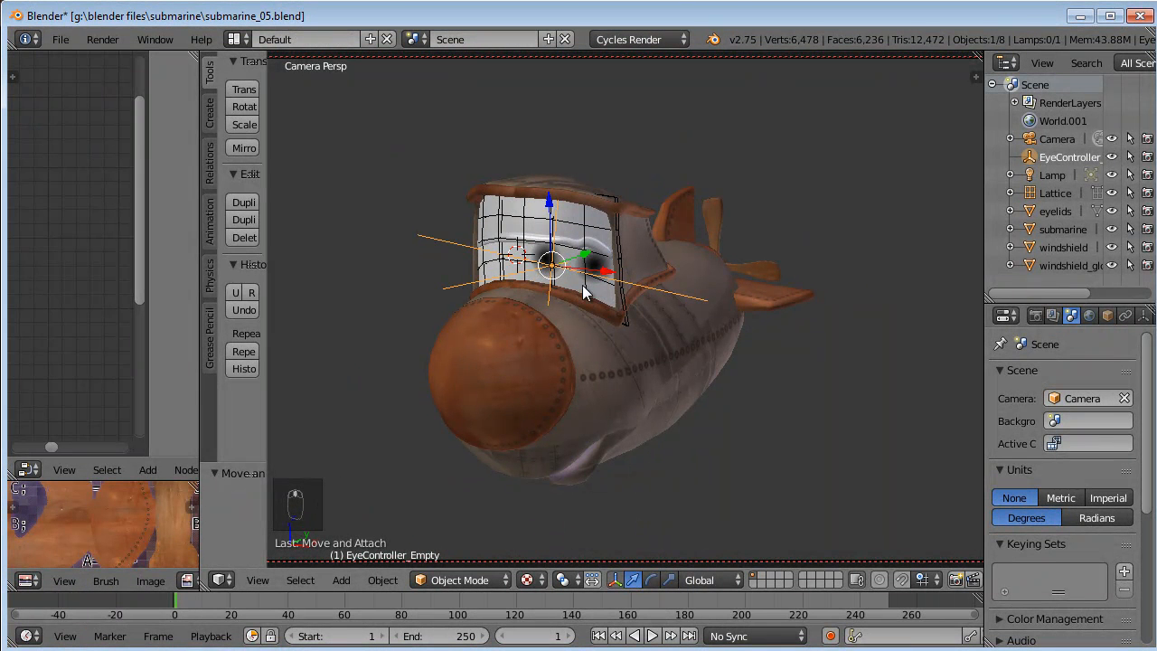
middle_click_drag(558, 277, 603, 328)
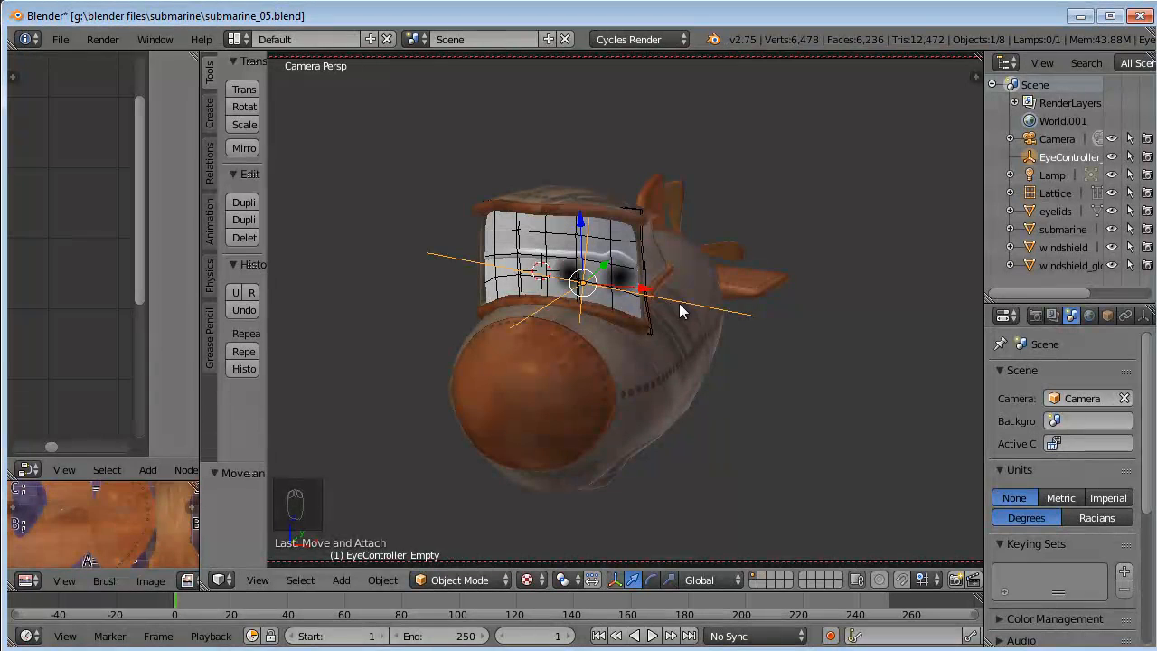
Clear the location of EyeController_Empty and reposition it at the windshield from the right side view.
key("alt+g")
key("KP_3")
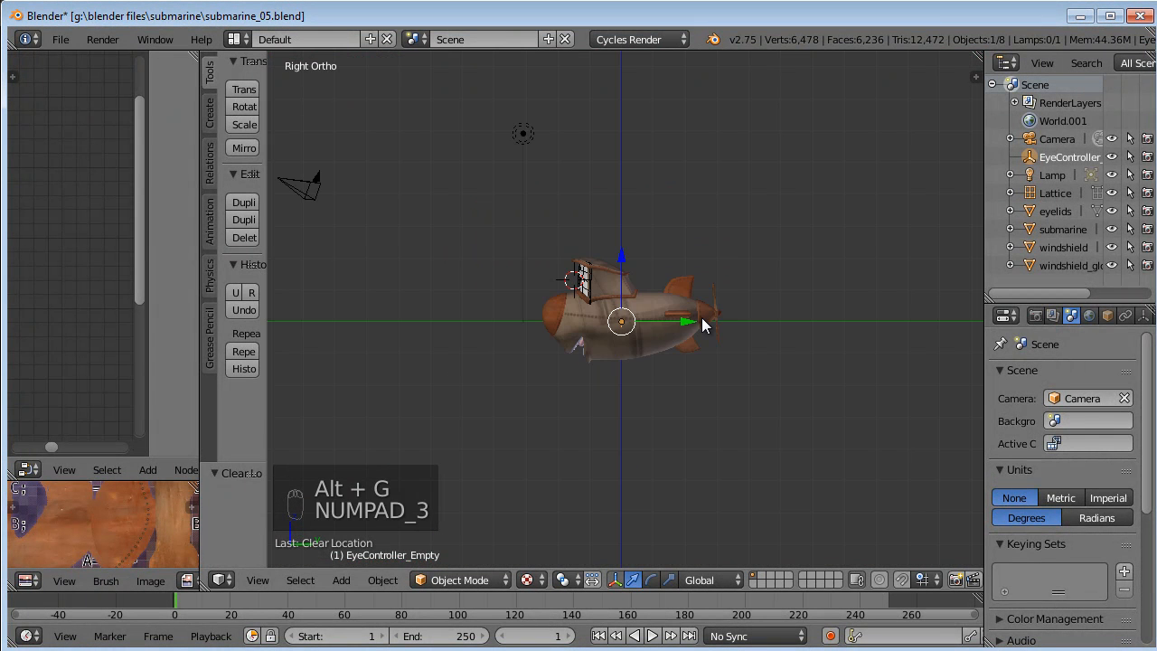
key("g")
left_click(647, 279)
scroll(633, 290, "up", 4)
middle_click_drag(627, 299, 778, 407)
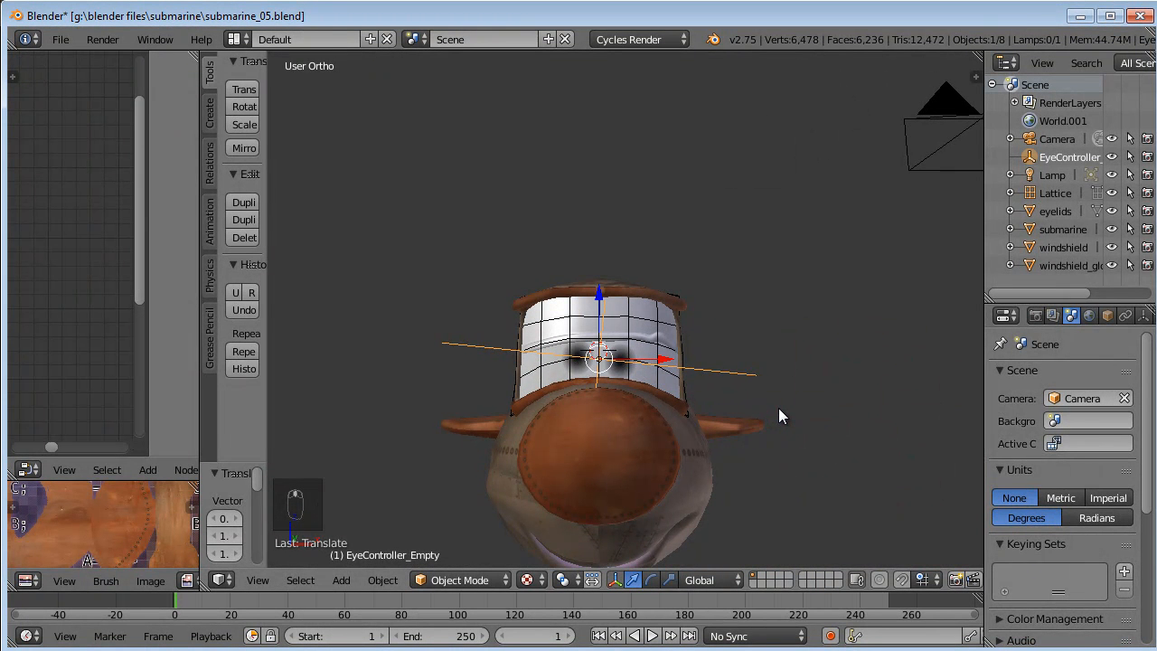
Clear the rotation of EyeController_Empty, rotate it 90° about the X axis, and fine-tune its position at the windshield.
key("alt+r")
key("r")
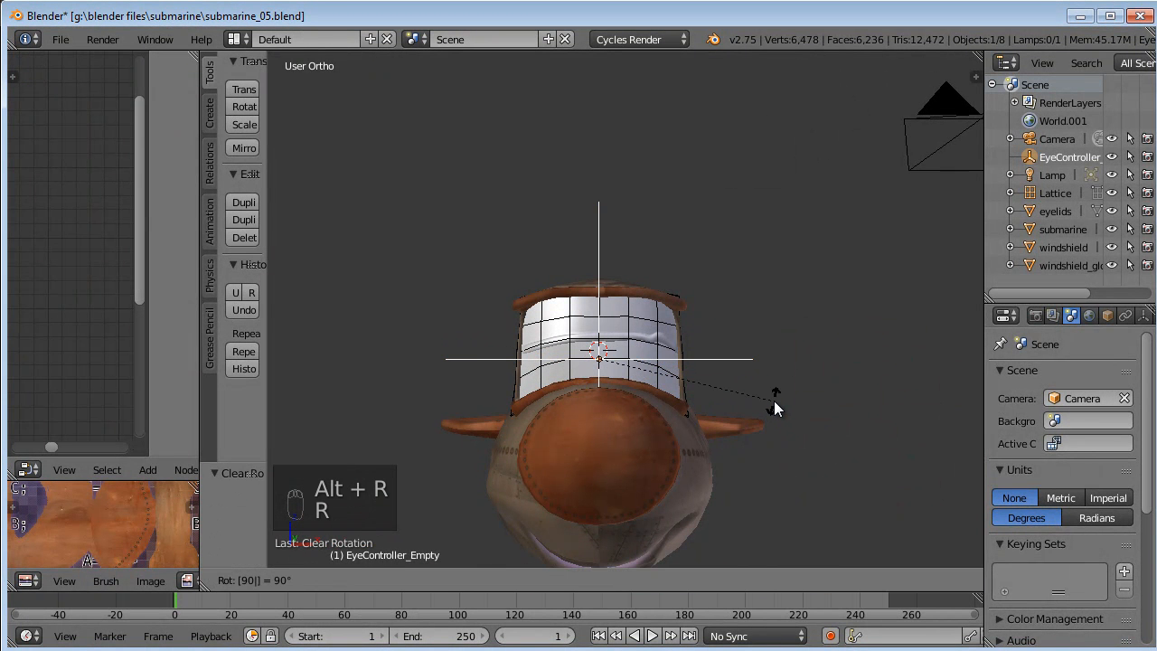
key("x")
key("Return")
middle_click_drag(774, 406, 620, 368)
left_click_drag(613, 350, 599, 350)
middle_click_drag(575, 367, 698, 388)
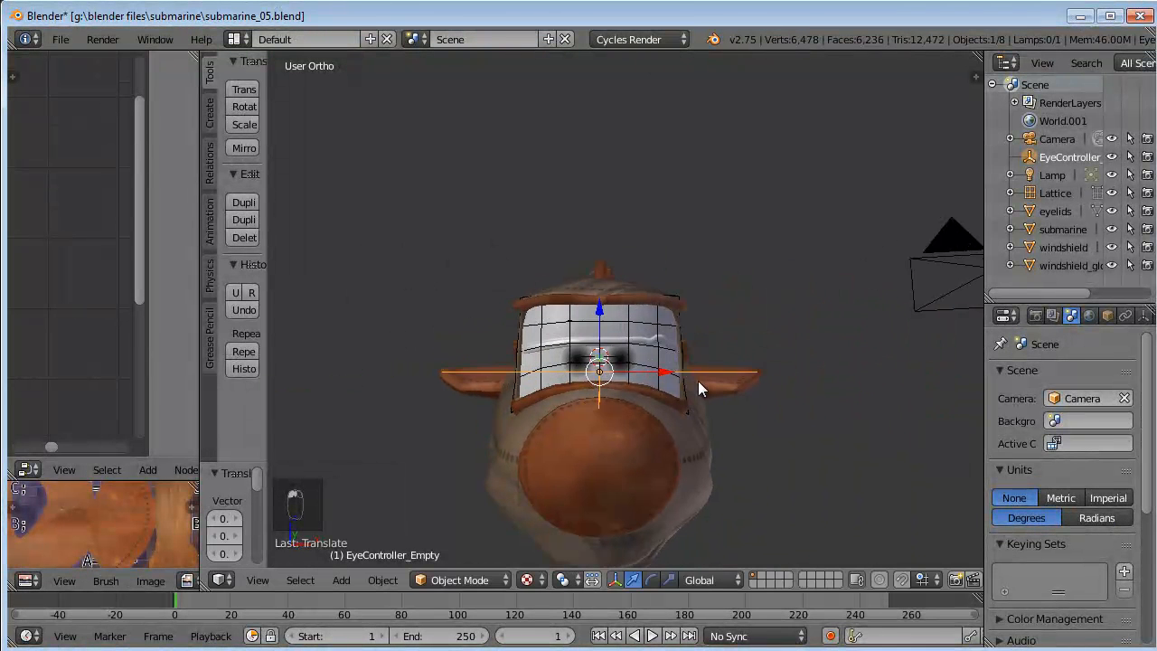
Select the eyelids, clear all their shape key values, and display their material settings.
right_click(638, 339)
left_click_drag(982, 339, 886, 338)
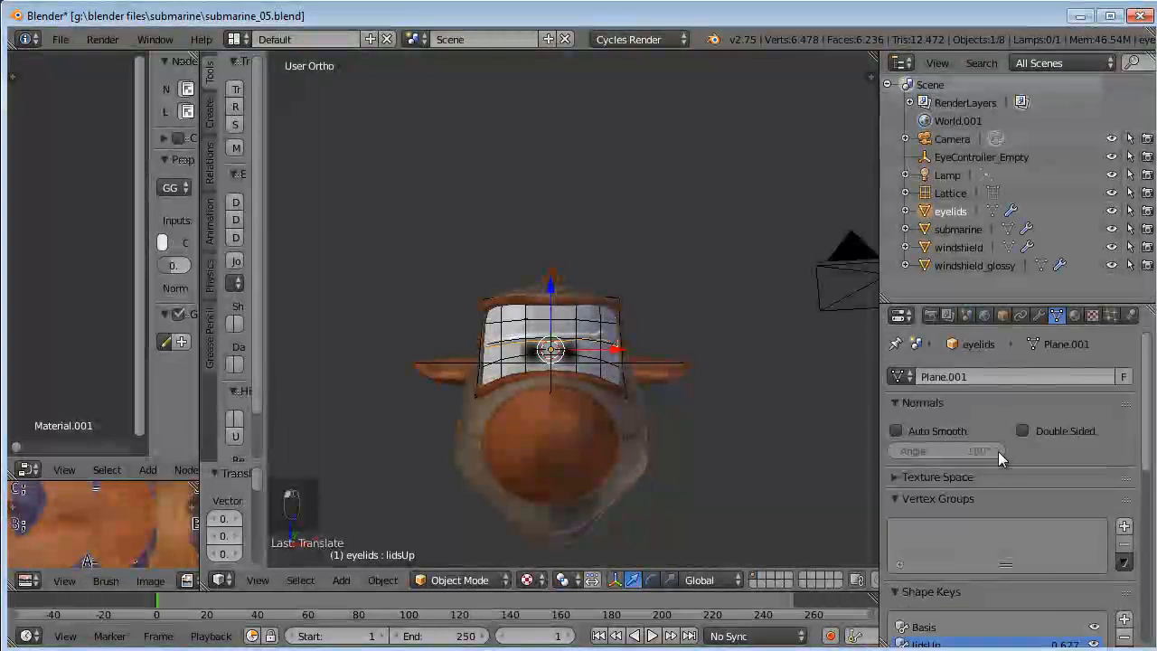
scroll(1000, 458, "down", 6)
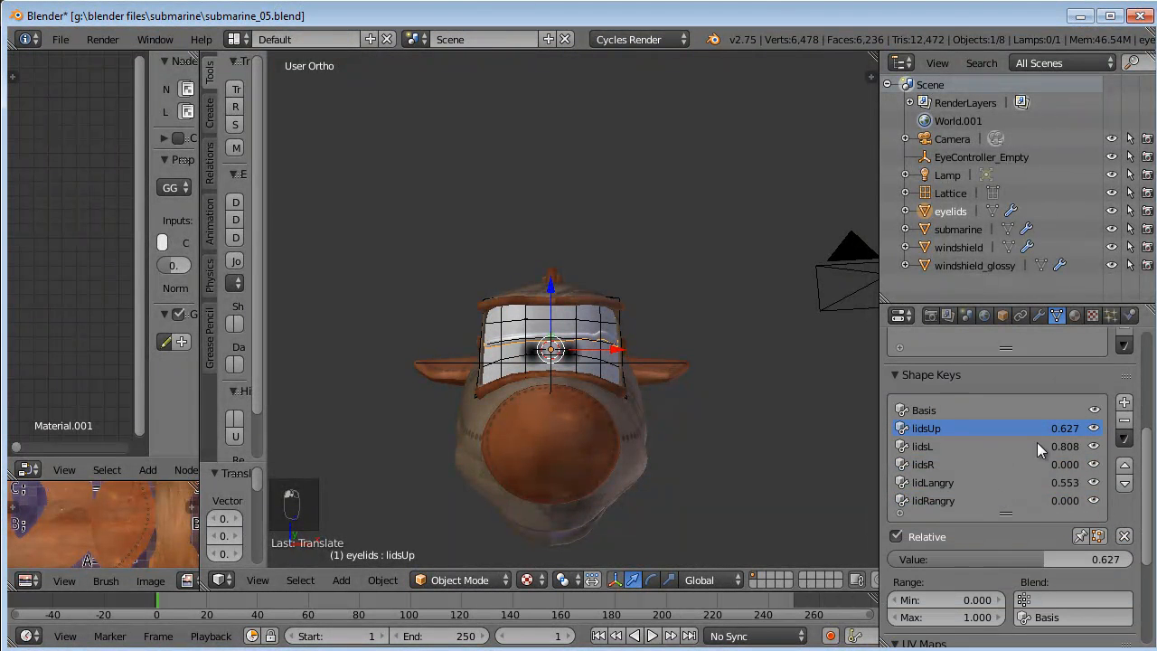
left_click(1125, 536)
middle_click_drag(682, 375, 591, 382)
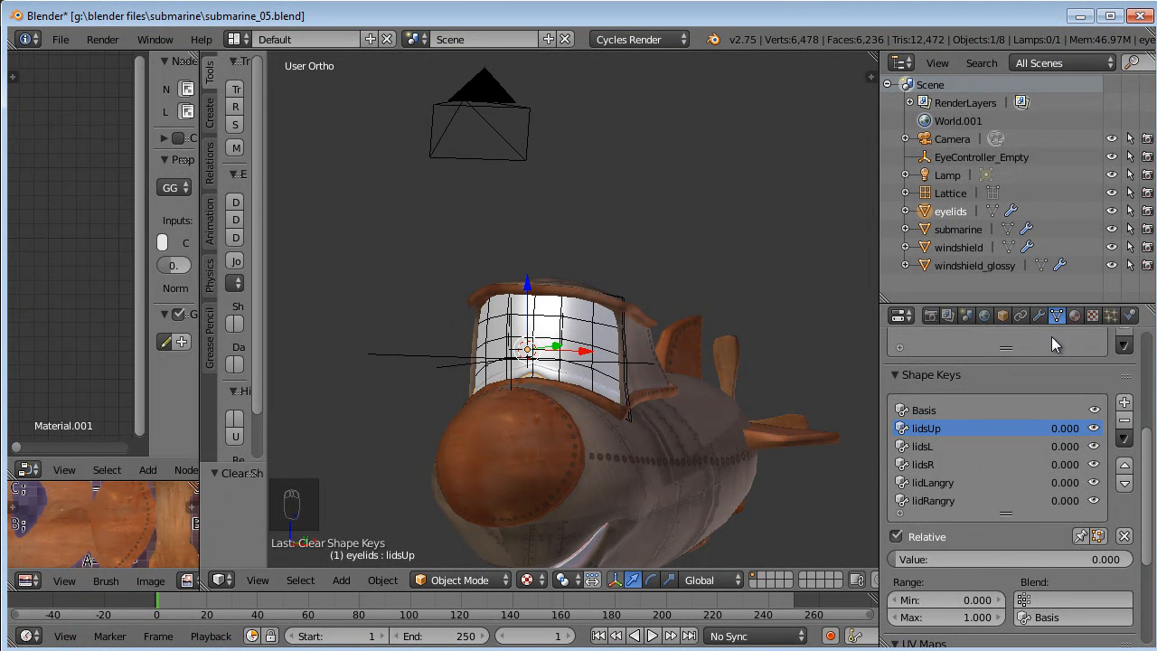
left_click(1074, 315)
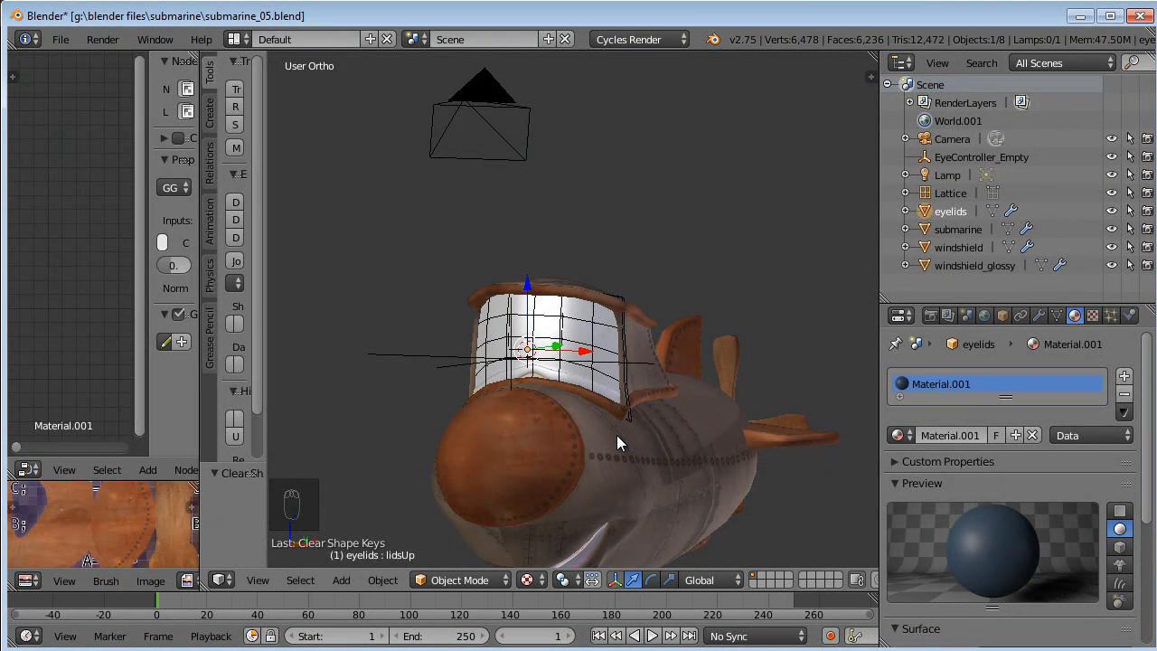
scroll(969, 507, "down", 5)
scroll(969, 507, "up", 5)
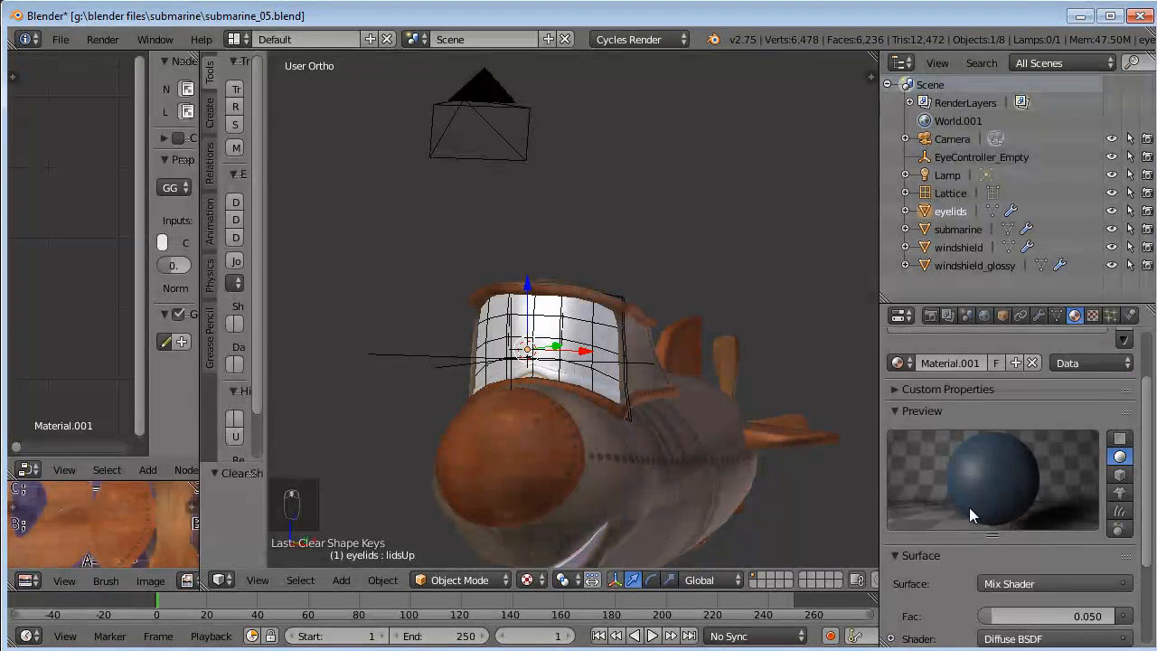
Select the submarine body and display the shape keys in its mesh data settings.
middle_click_drag(663, 448, 568, 418)
right_click(568, 418)
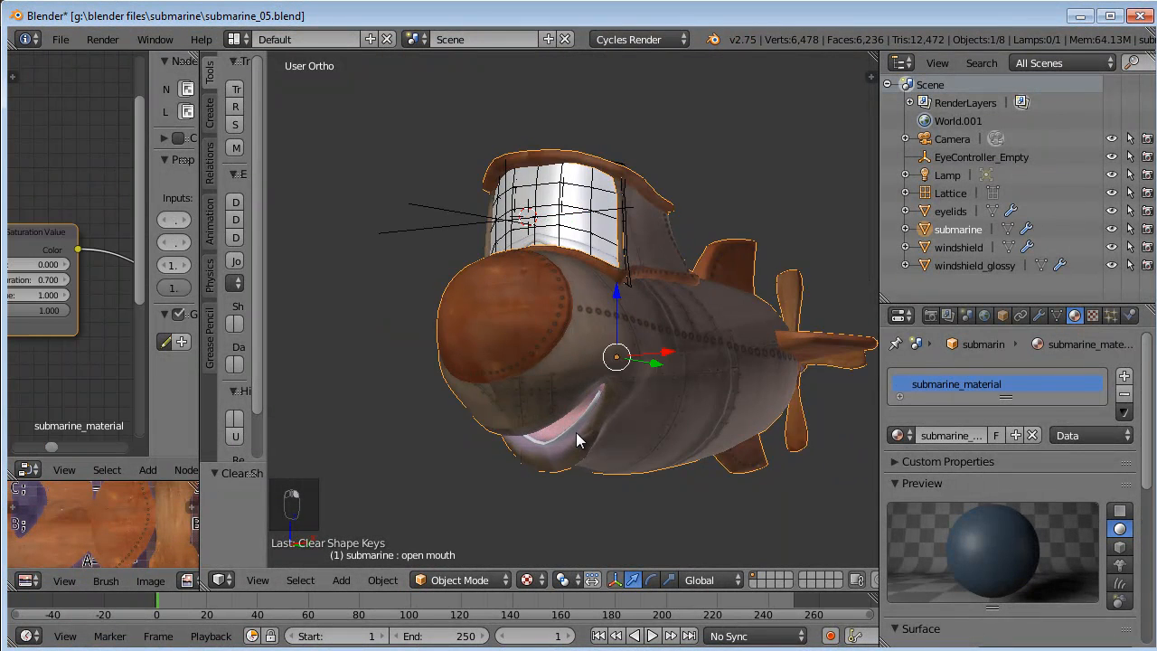
middle_click_drag(643, 444, 639, 394)
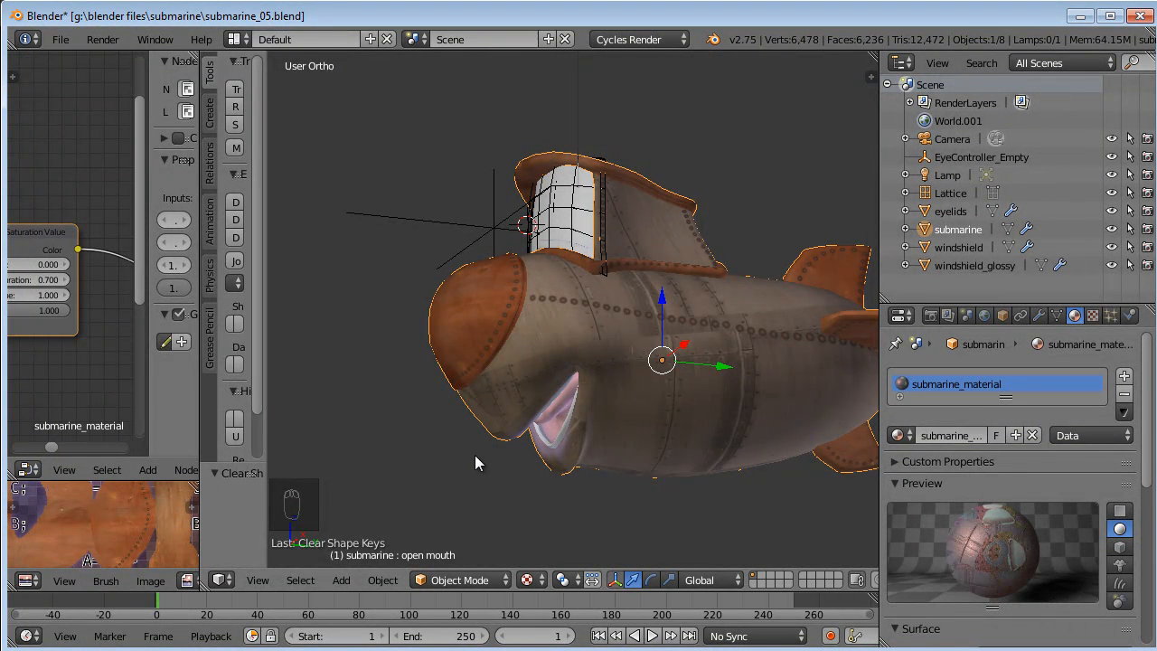
left_click(1038, 316)
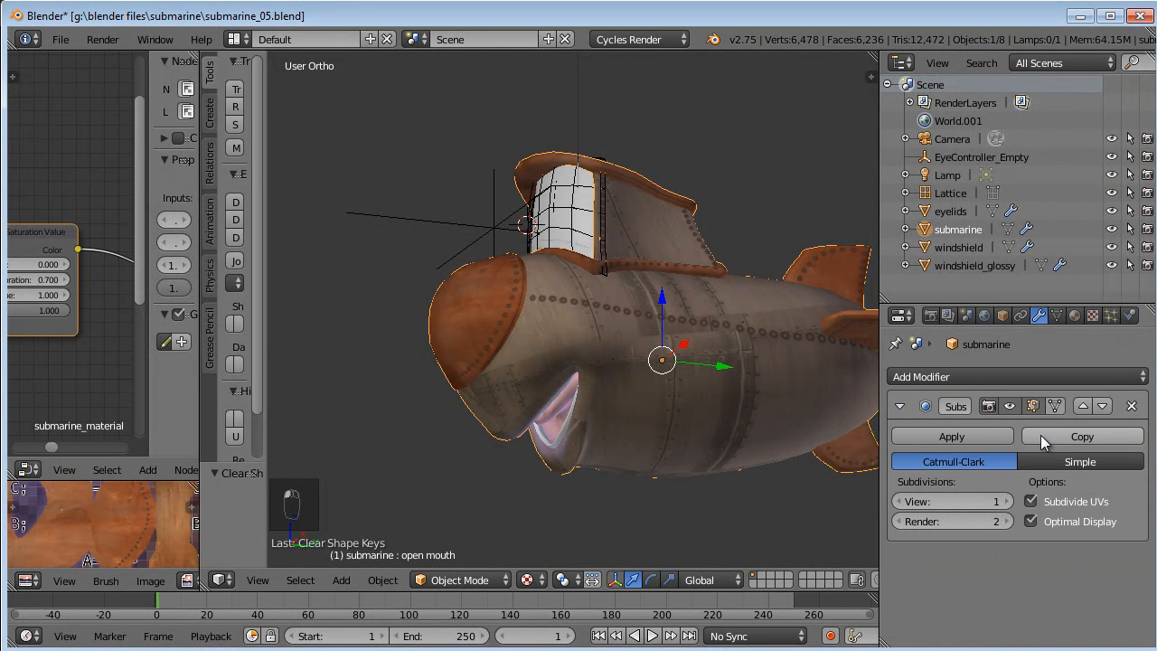
left_click(1058, 315)
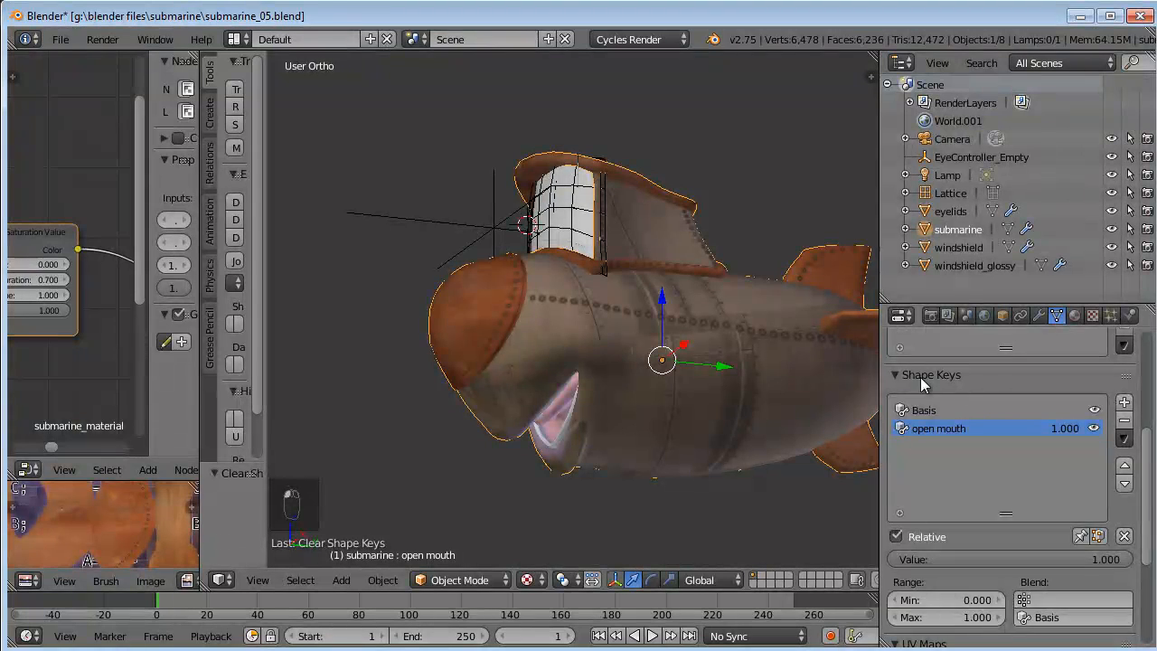
scroll(904, 387, "up", 3)
left_click(899, 427)
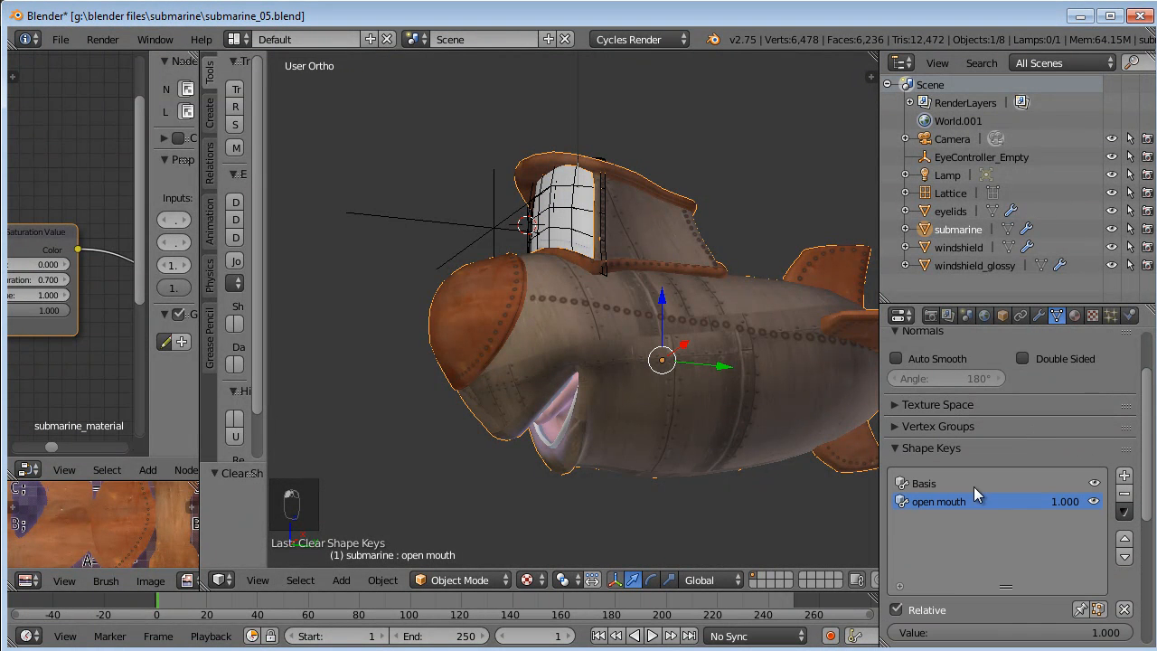
Vary the open mouth shape key between 0 and 1 and examine the submarine's deformation from several angles.
middle_click_drag(567, 367, 630, 350)
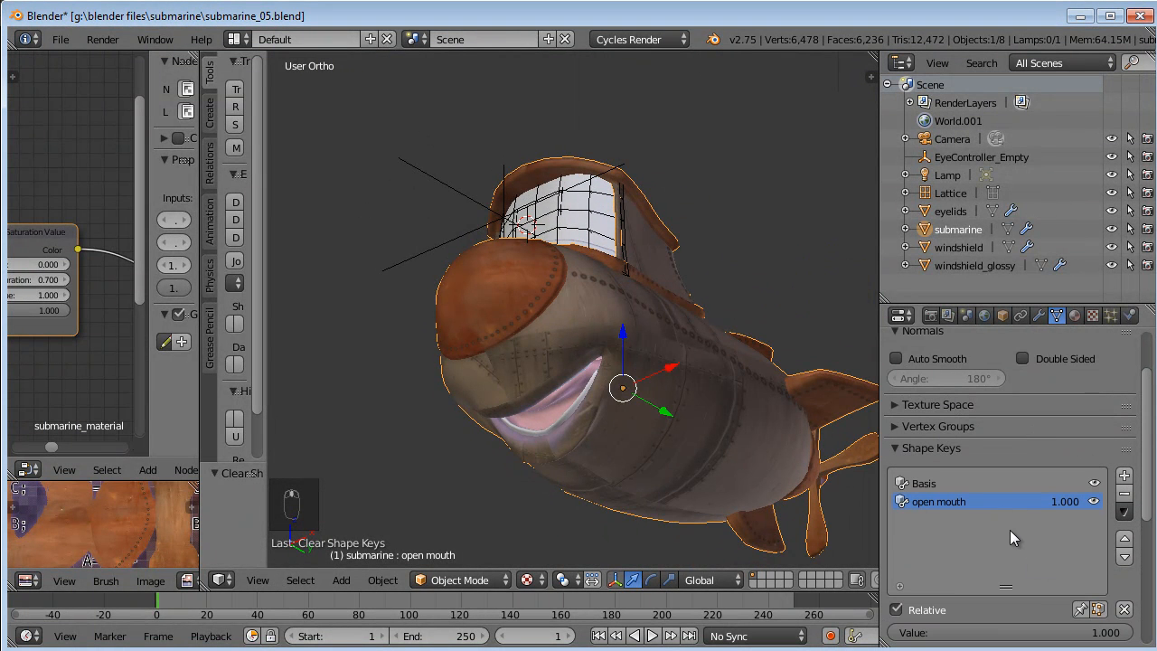
scroll(1009, 521, "down", 2)
left_click_drag(1068, 594, 800, 591)
middle_click_drag(715, 353, 579, 344)
left_click_drag(913, 604, 1128, 604)
mouse_move(589, 258)
middle_mouse_down()
mouse_move(628, 235)
mouse_move(599, 246)
middle_mouse_up()
mouse_move(1103, 602)
left_mouse_down()
mouse_move(1019, 593)
mouse_move(1119, 592)
left_mouse_up()
middle_click_drag(652, 251, 623, 254)
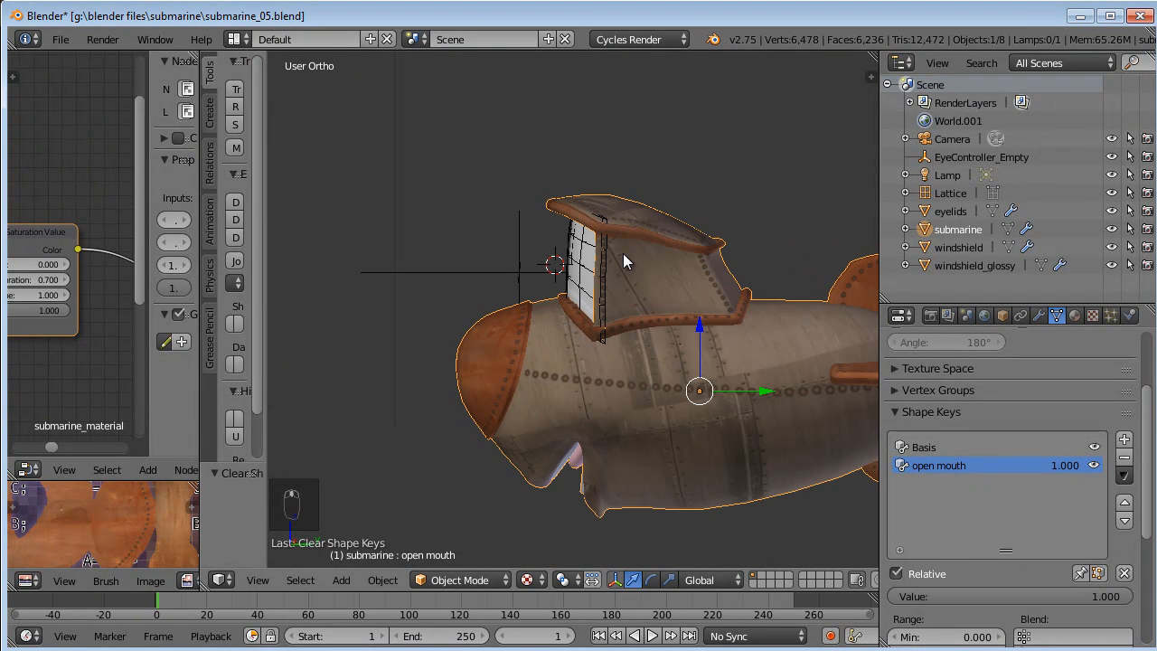
Enter Edit Mode on the submarine mesh with the open mouth shape key active.
right_click(610, 250)
key("Tab")
key("Tab")
right_click(654, 234)
key("Tab")
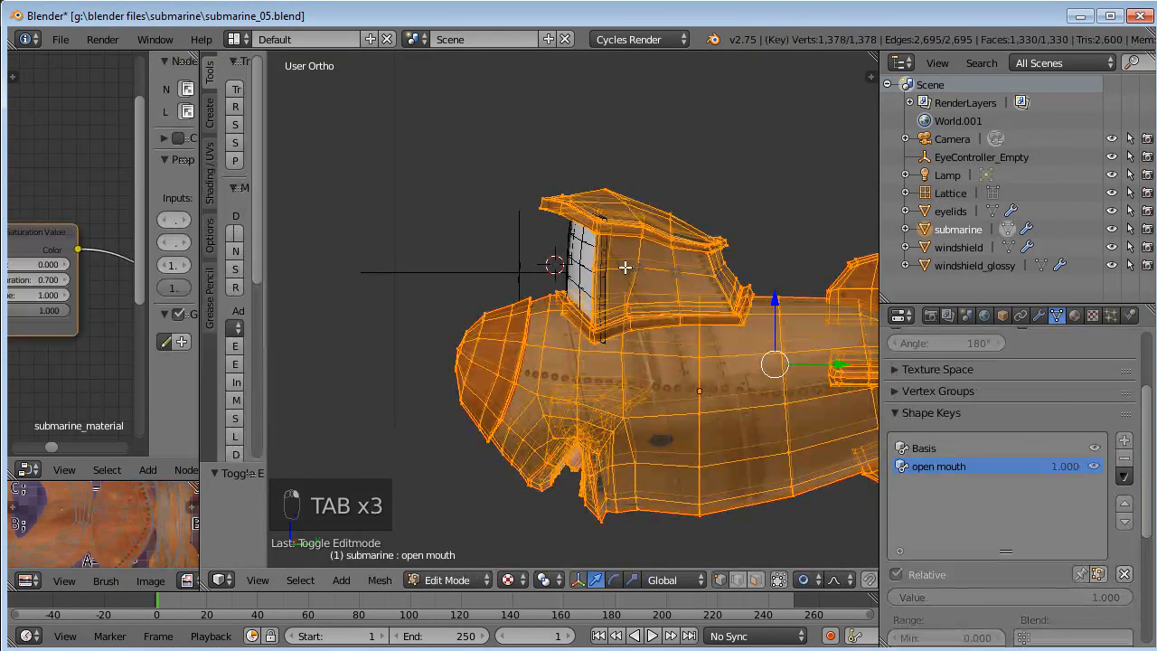
Deselect everything and box-select the submarine's cabin and its surrounding vertices from the right side view.
key("KP_3")
key("a")
key("a")
key("b")
left_click_drag(690, 148, 548, 347)
key("b")
left_click_drag(764, 190, 579, 358)
key("b")
left_click_drag(509, 234, 729, 360)
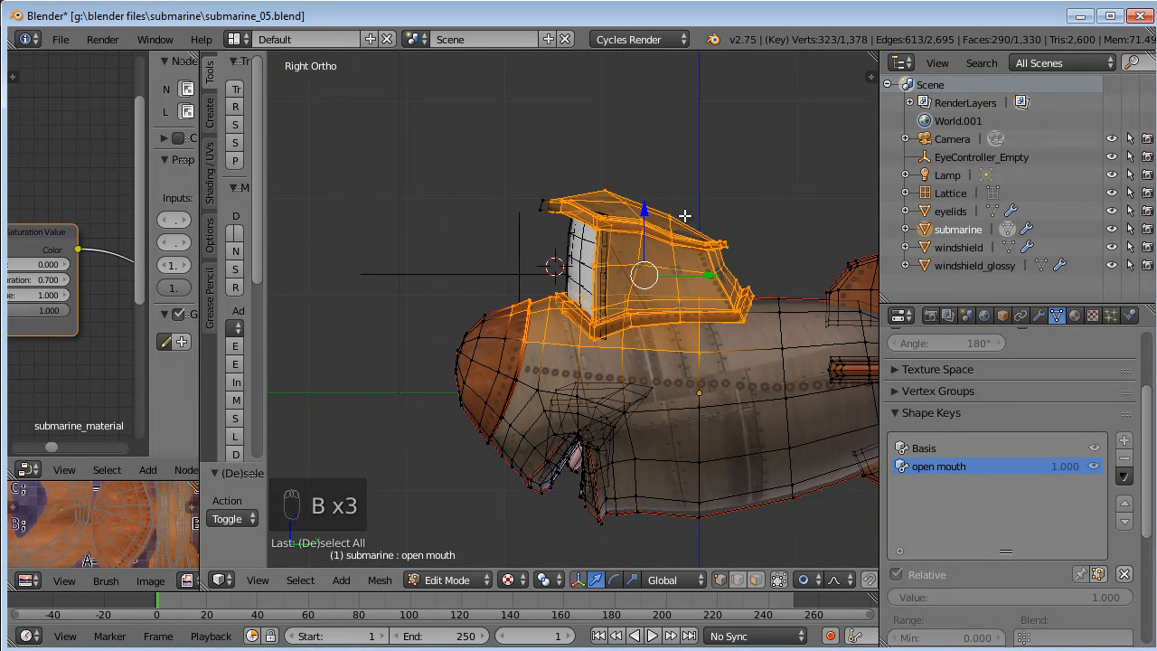
Run Shape Propagate on the selected cabin vertices and return to Object Mode.
key("space")
type("shape pro")
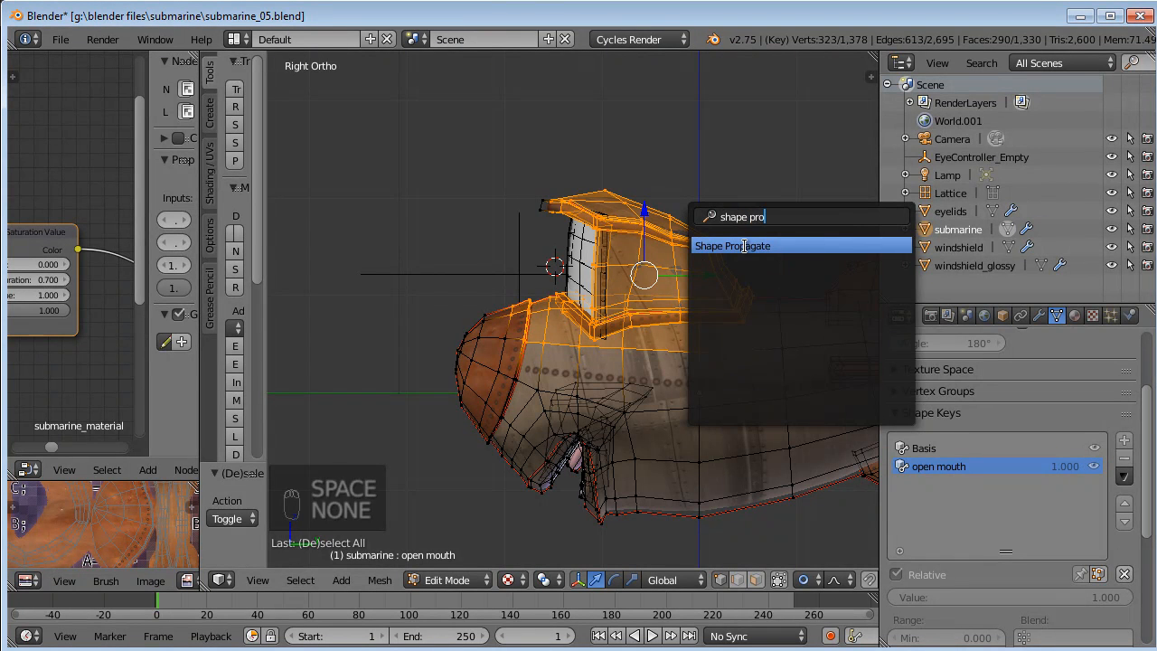
left_click(743, 246)
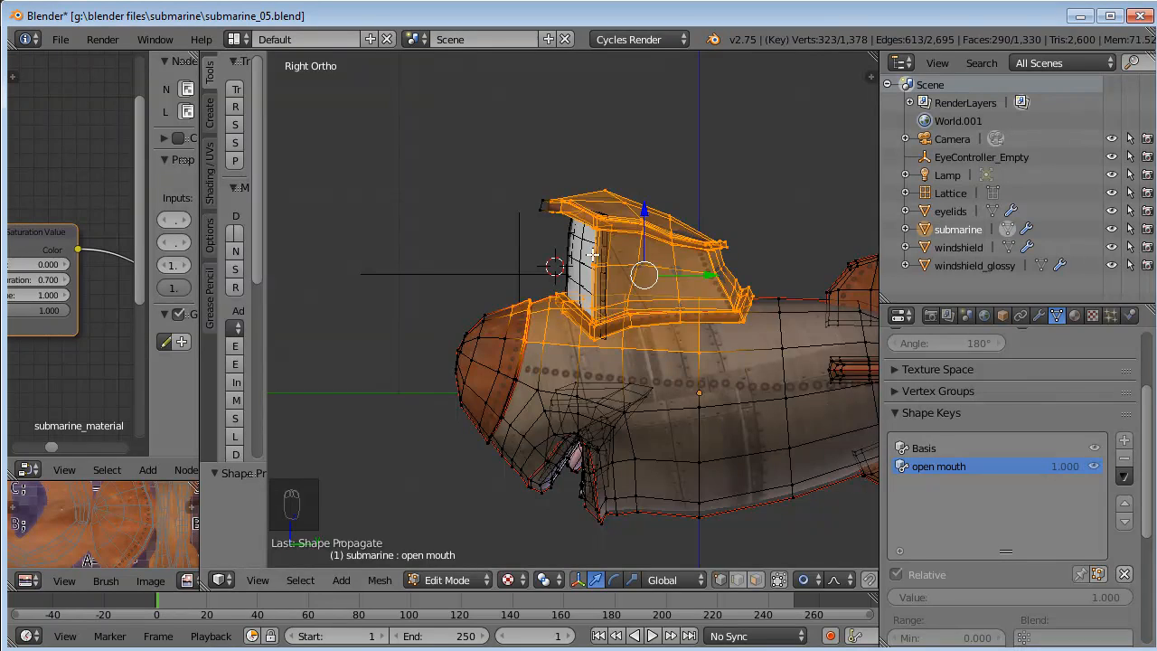
key("Tab")
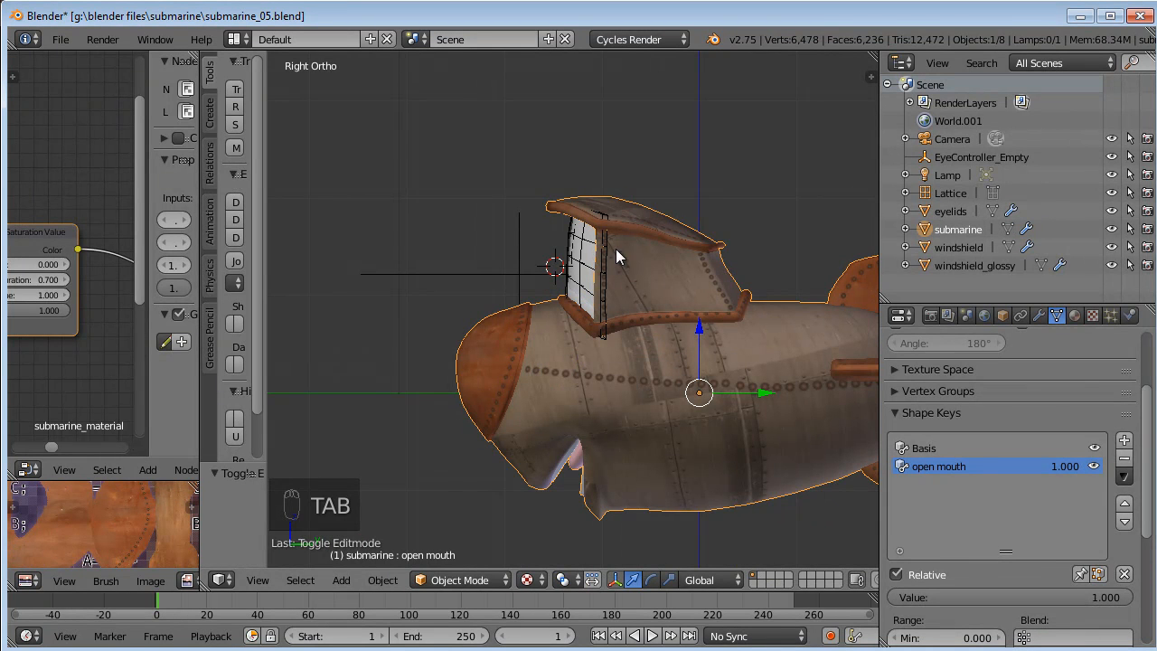
Test the open mouth shape key from several angles and set its value to 0.
left_click_drag(1088, 593, 768, 565)
middle_click_drag(430, 334, 556, 306)
left_click_drag(917, 603, 1111, 608)
middle_click_drag(657, 391, 656, 356)
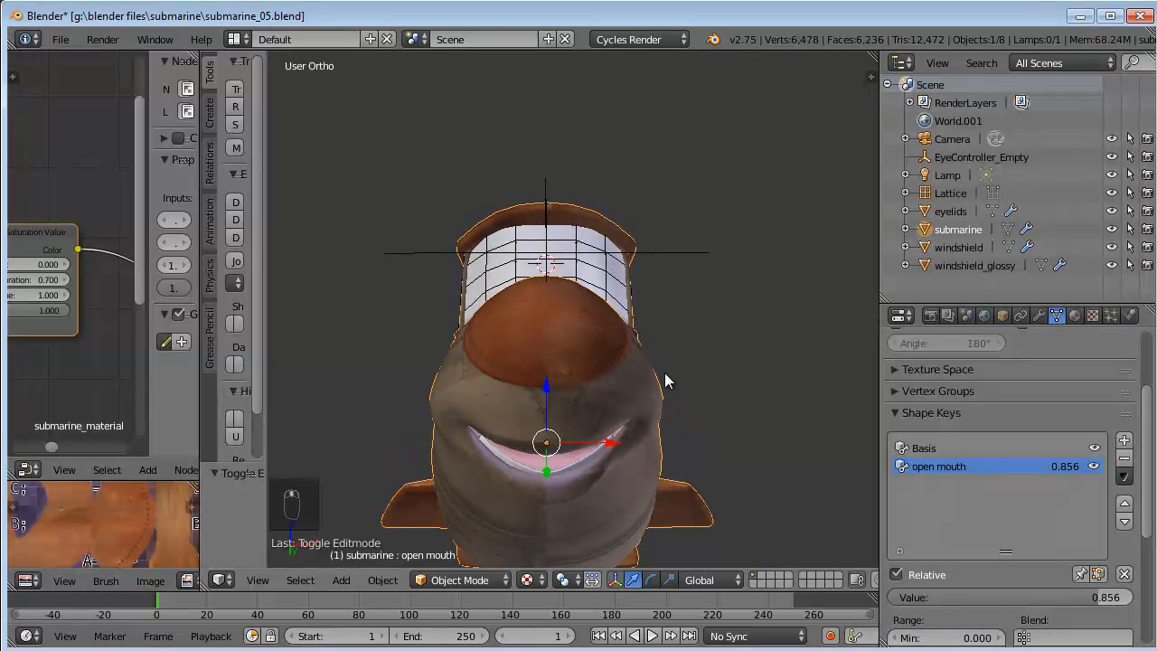
left_click_drag(1119, 603, 890, 608)
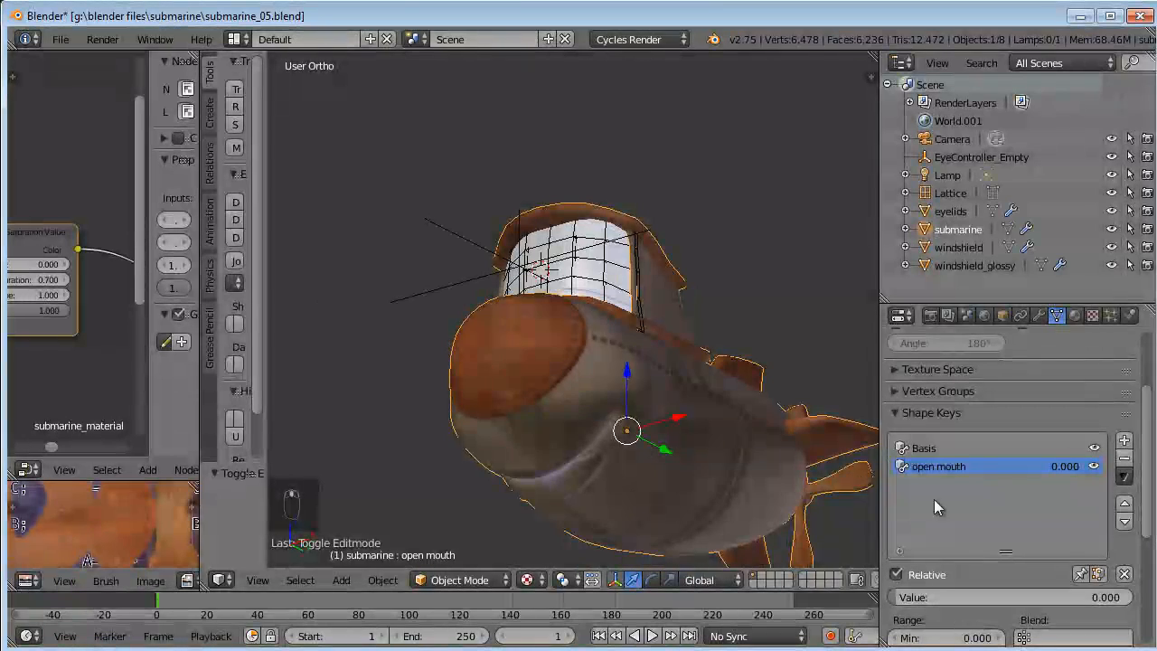
Add a new shape key to the submarine and name it smile.L.
middle_click_drag(850, 443, 737, 392)
middle_click_drag(657, 443, 627, 428)
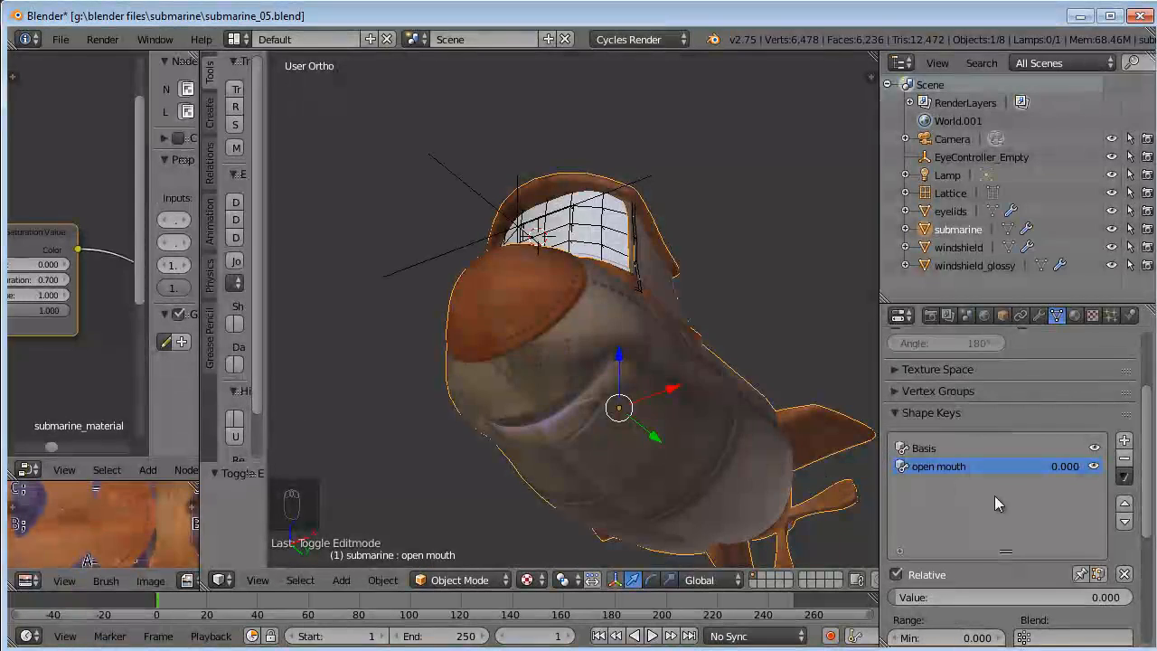
middle_click_drag(813, 434, 741, 439)
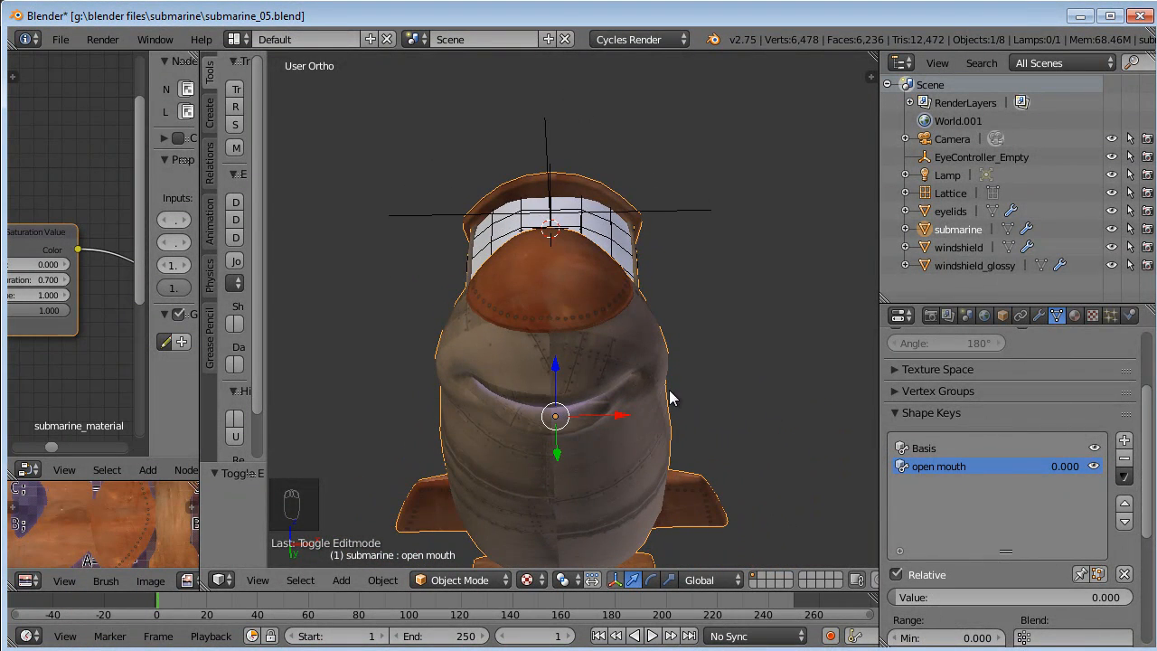
mouse_move(628, 384)
middle_mouse_down()
mouse_move(639, 359)
mouse_move(642, 371)
middle_mouse_up()
middle_click_drag(468, 378, 615, 407)
left_click(1125, 440)
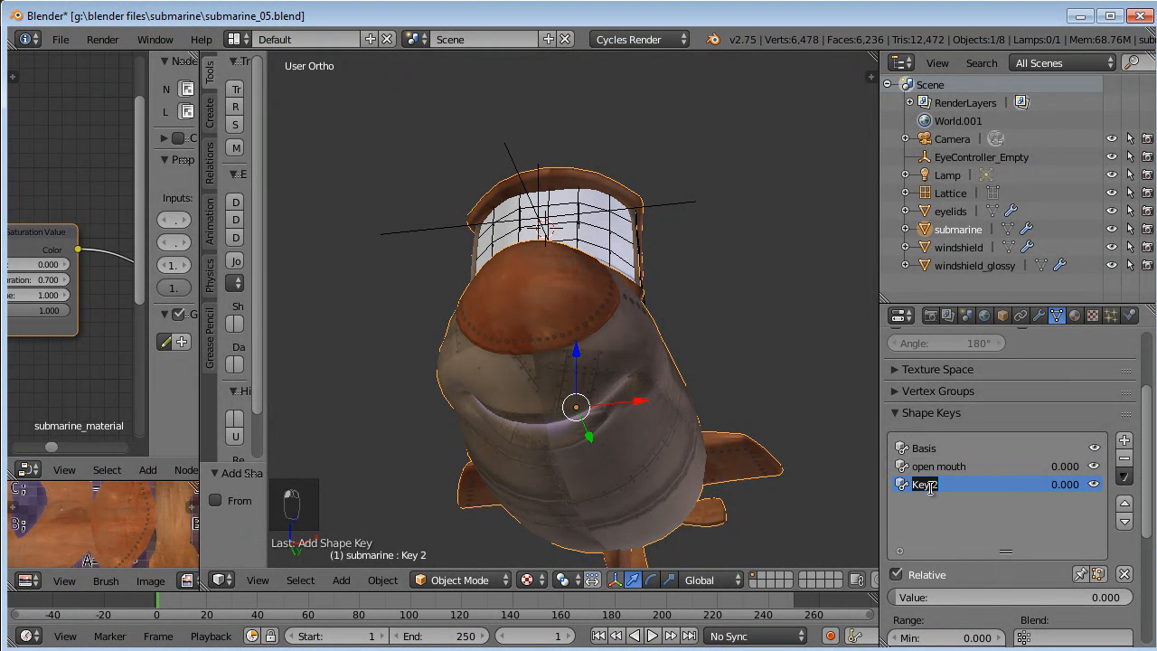
key("Return")
Enter Edit Mode, select the vertices at the submarine's left mouth corner, and try moving them with proportional editing.
middle_click_drag(694, 395, 713, 462)
key("Tab")
scroll(682, 412, "up", 3)
right_click(687, 411)
key("g")
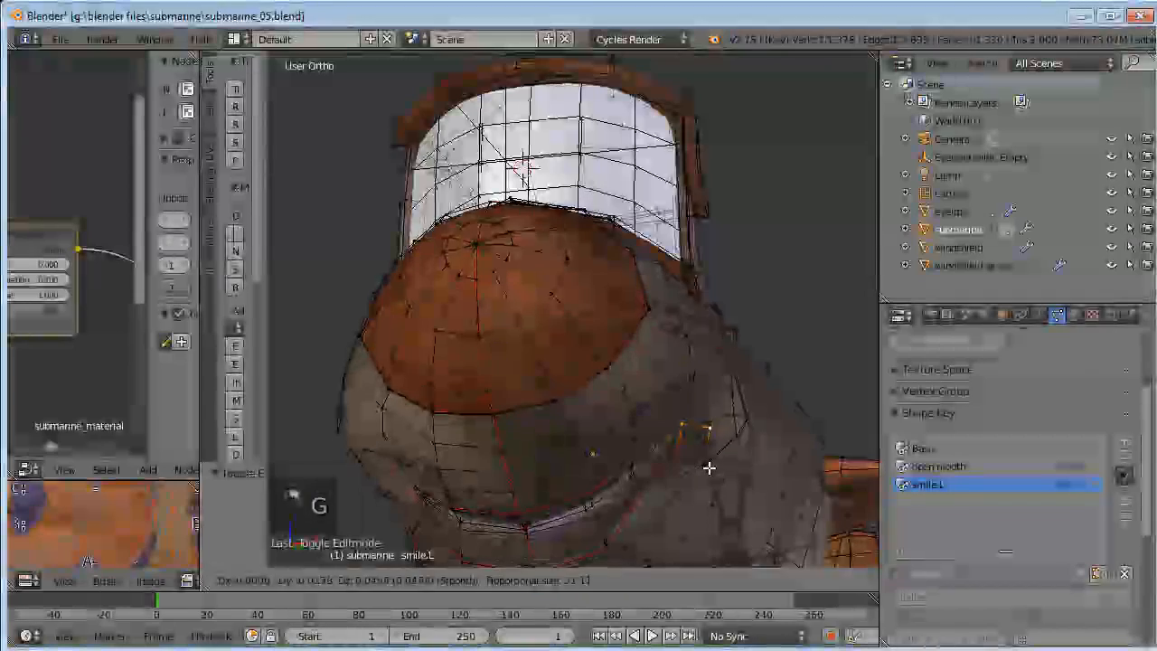
right_click(718, 422)
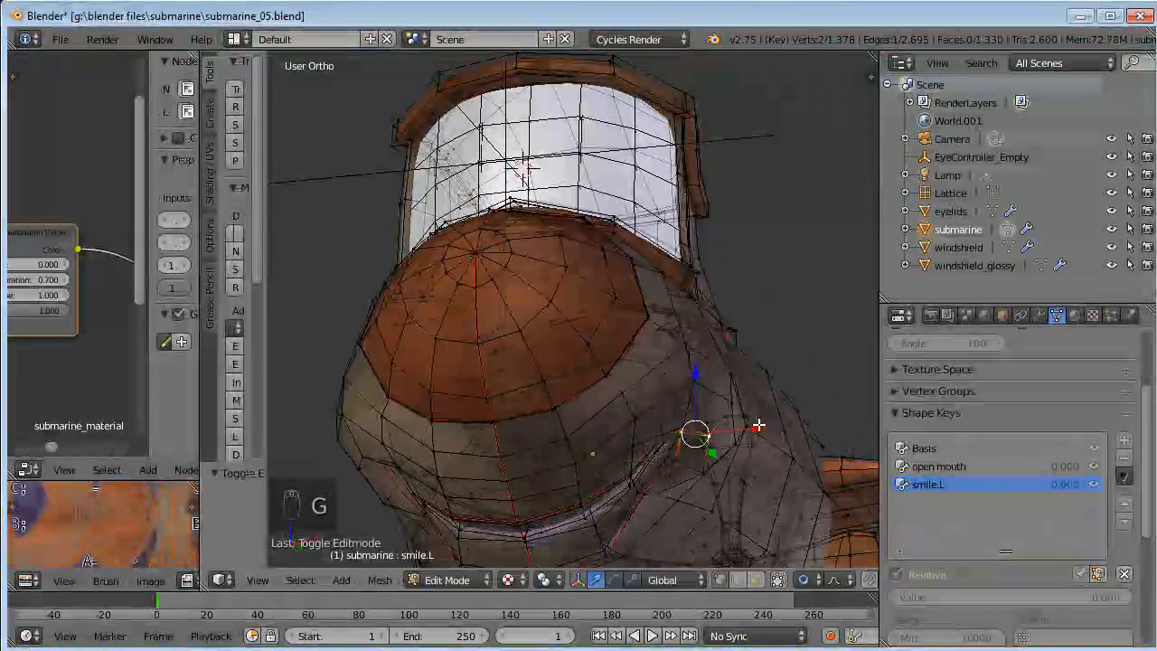
middle_click_drag(720, 418, 702, 439)
middle_click_drag(808, 588, 734, 592)
scroll(705, 389, "down", 5)
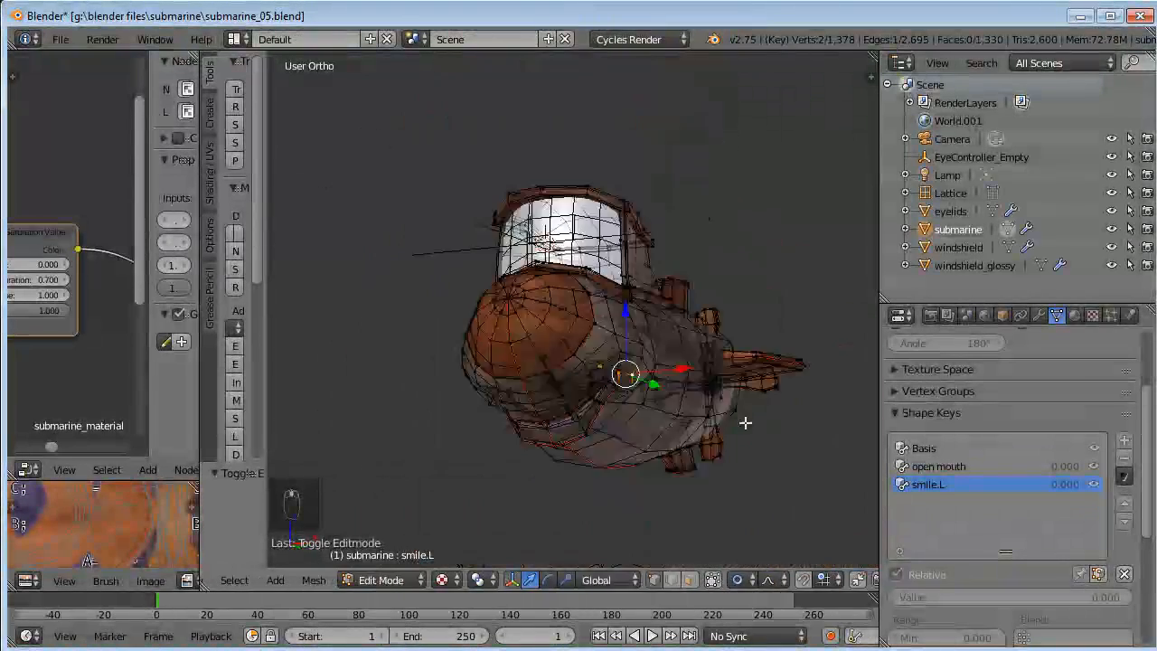
scroll(672, 392, "up", 3)
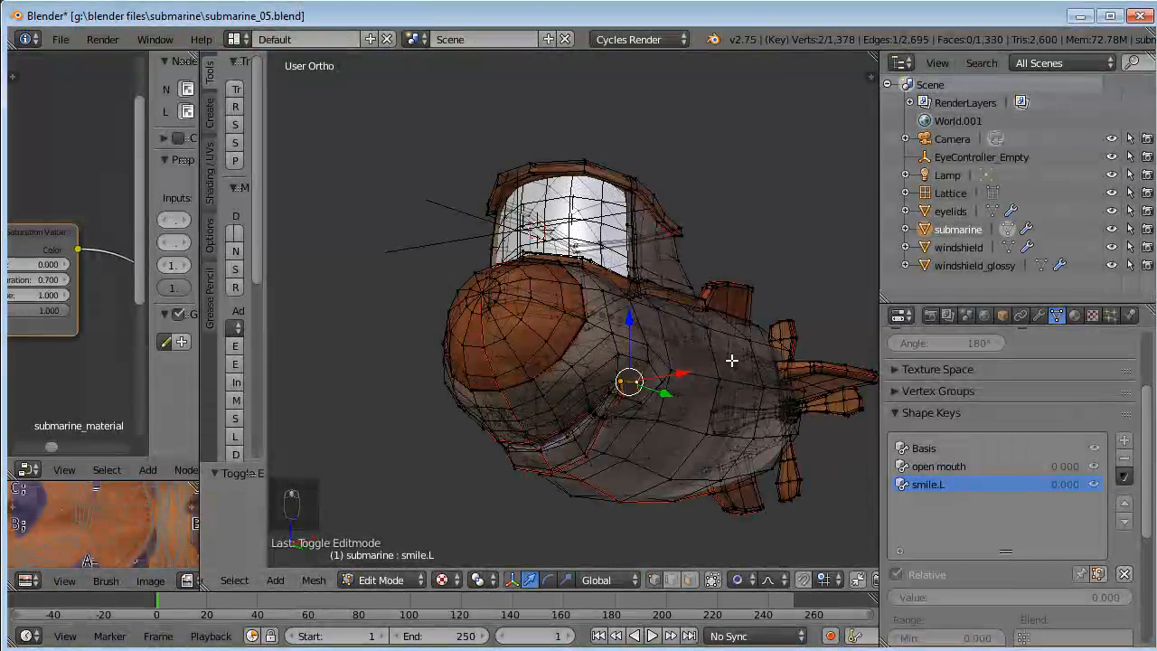
key("g")
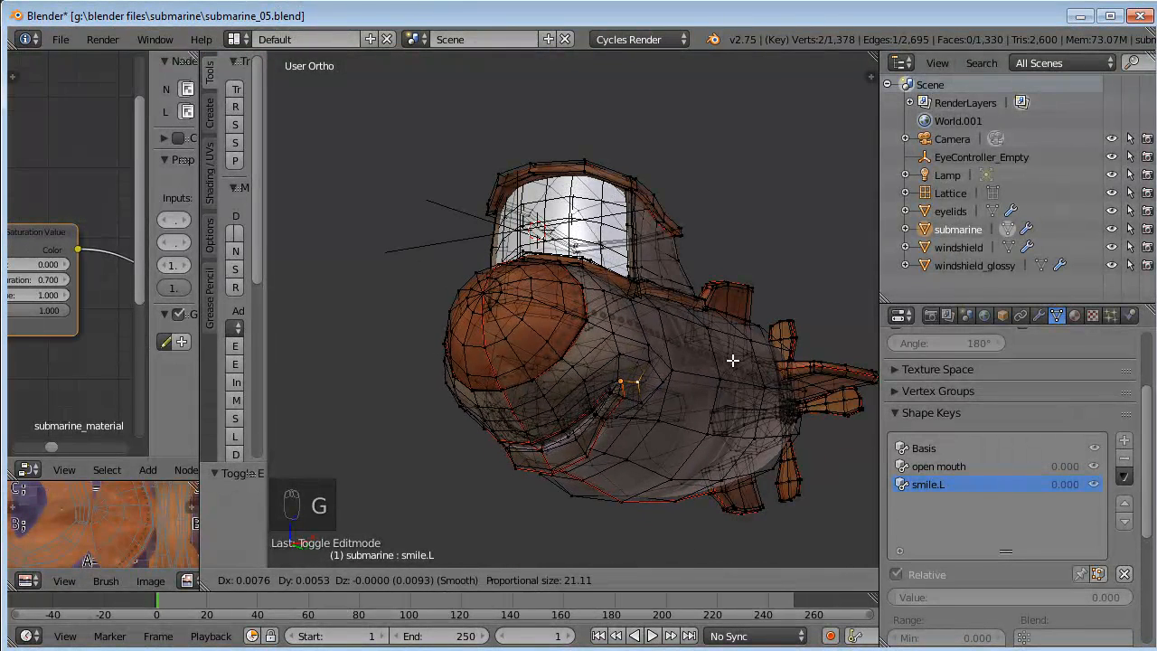
scroll(732, 360, "down", 20)
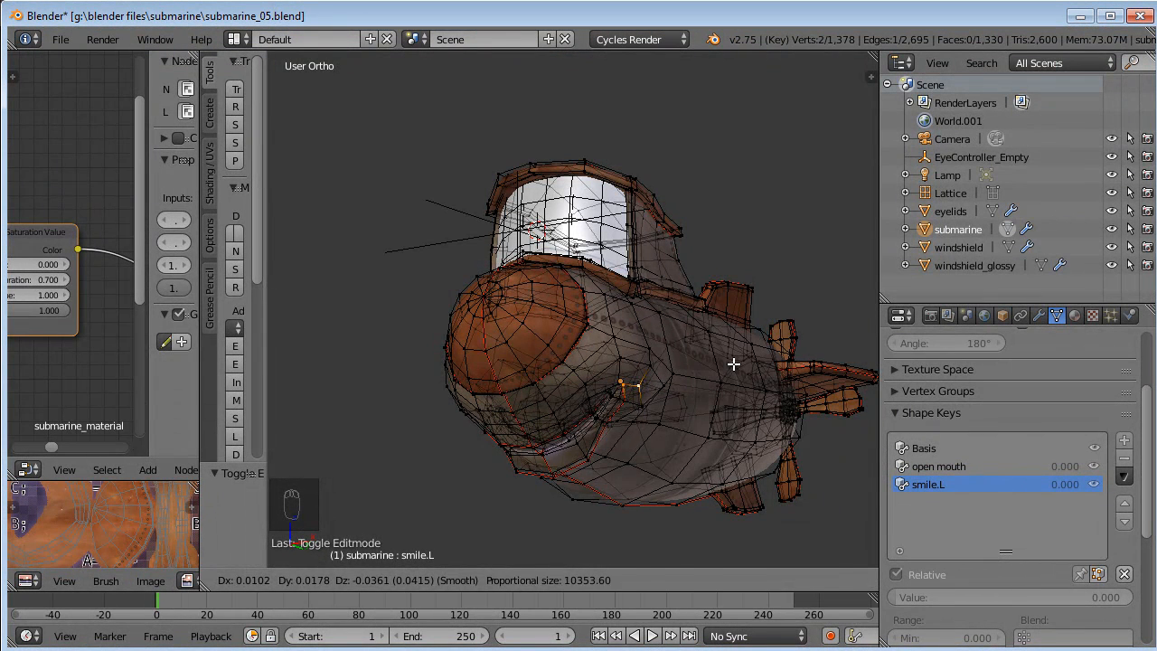
right_click(734, 364)
scroll(729, 346, "down", 7)
key("g")
right_click(689, 362)
scroll(633, 361, "up", 10)
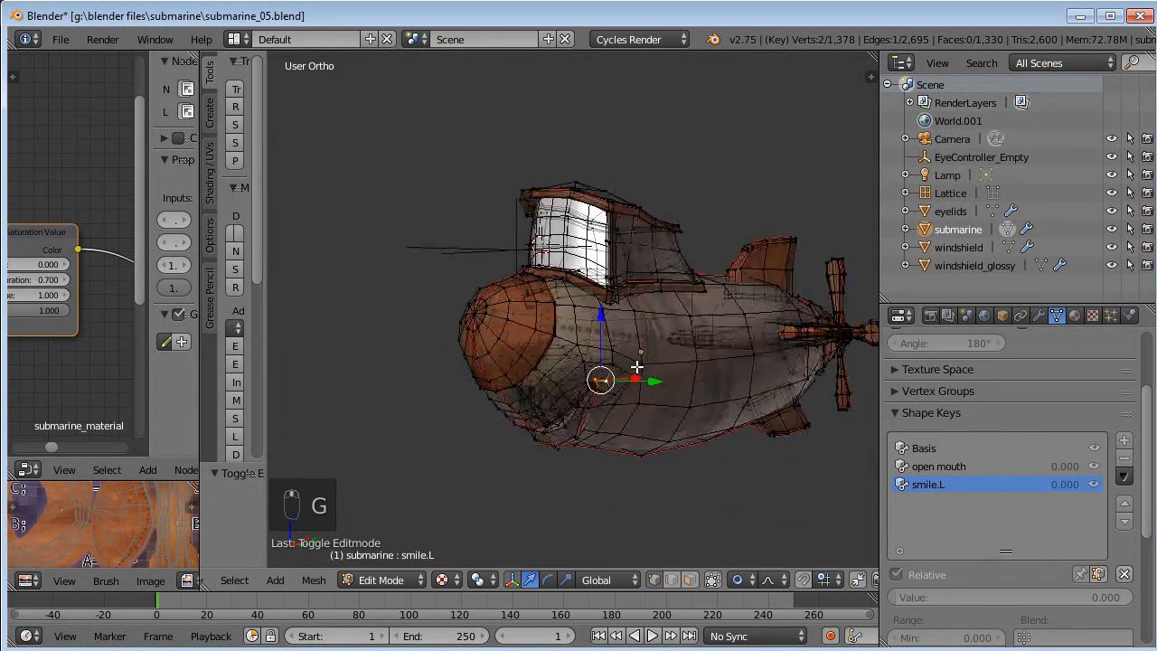
key("g")
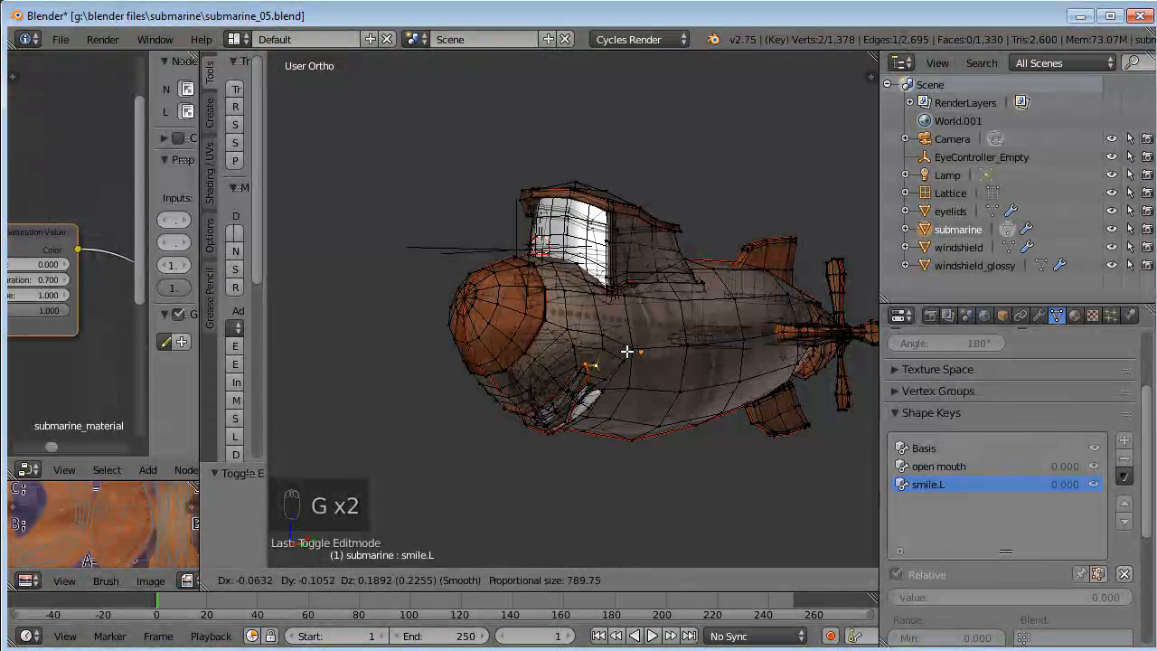
right_click(627, 351)
Shrink the oversized proportional editing falloff until it covers only the area around the left mouth corner.
scroll(632, 348, "down", 7)
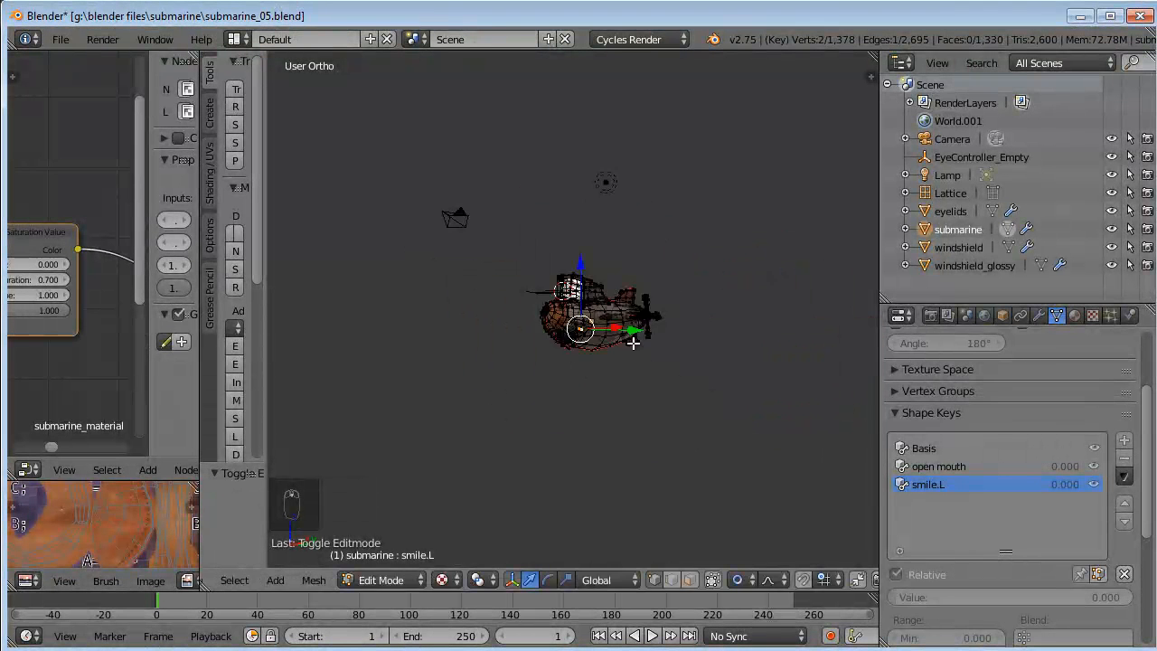
key("g")
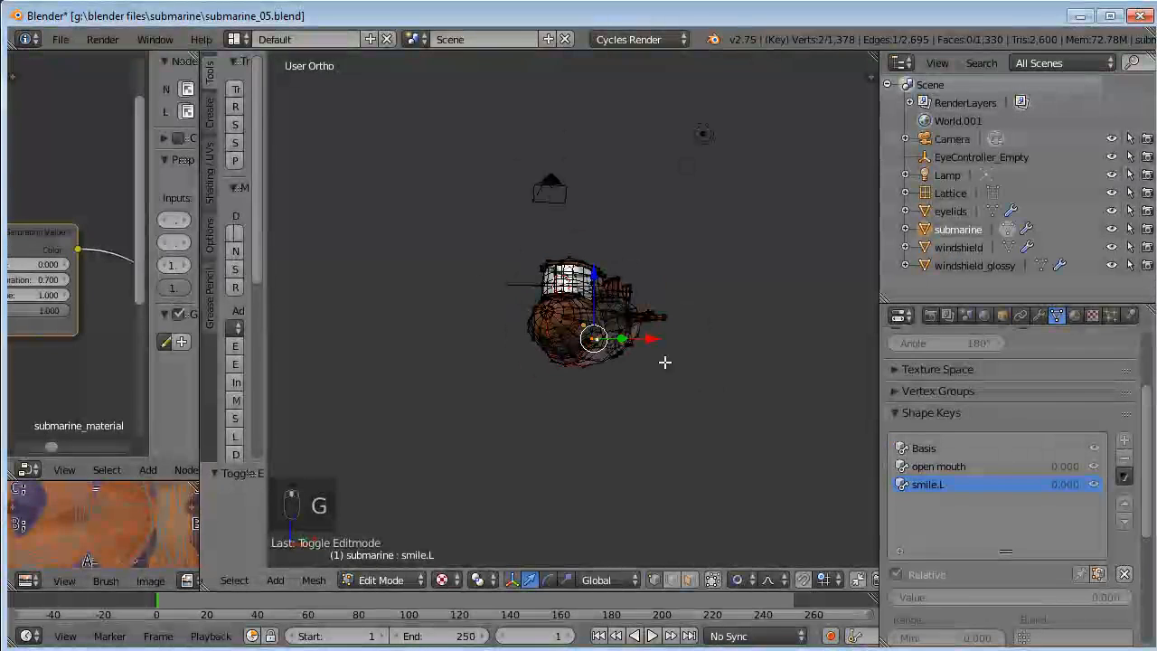
key("g")
scroll(630, 348, "up", 16)
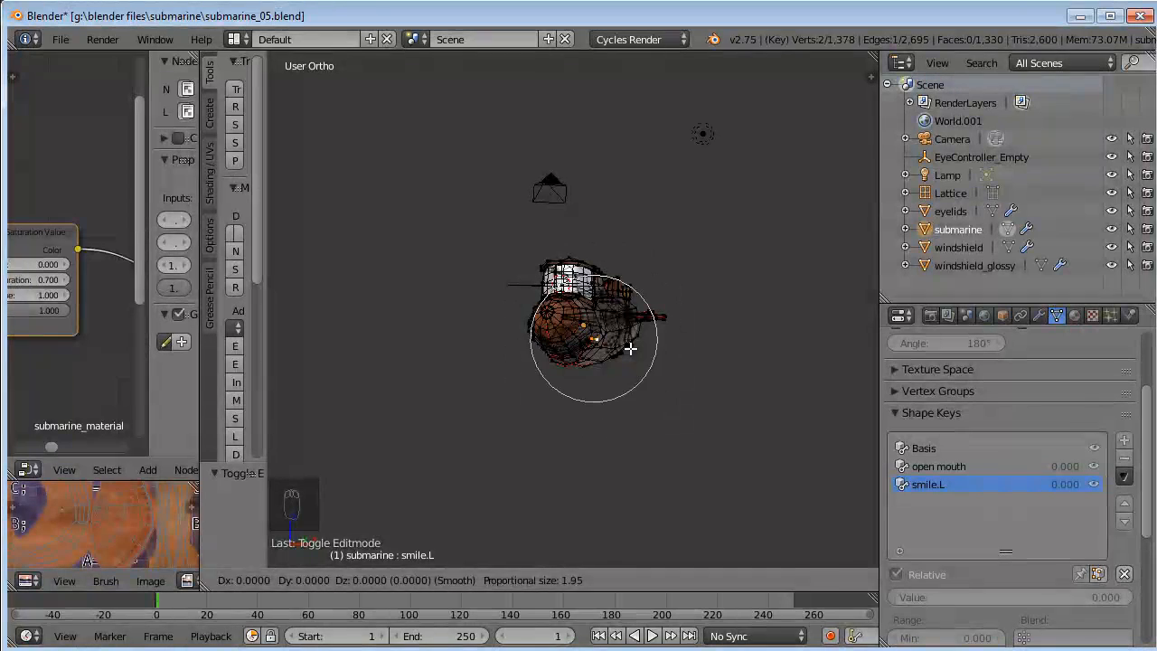
left_click(628, 340)
scroll(614, 332, "up", 7)
scroll(614, 332, "up", 4)
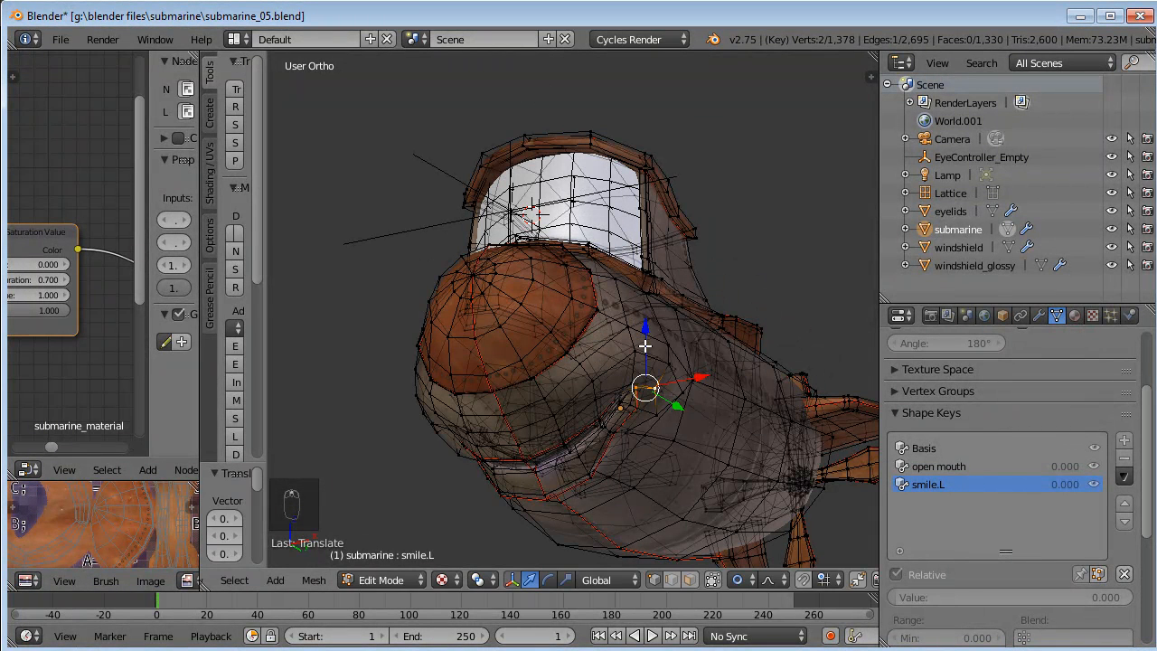
Adjust the falloff to a proportional size of 0.75 and try moving the mouth corner vertices along the Z axis.
key("g")
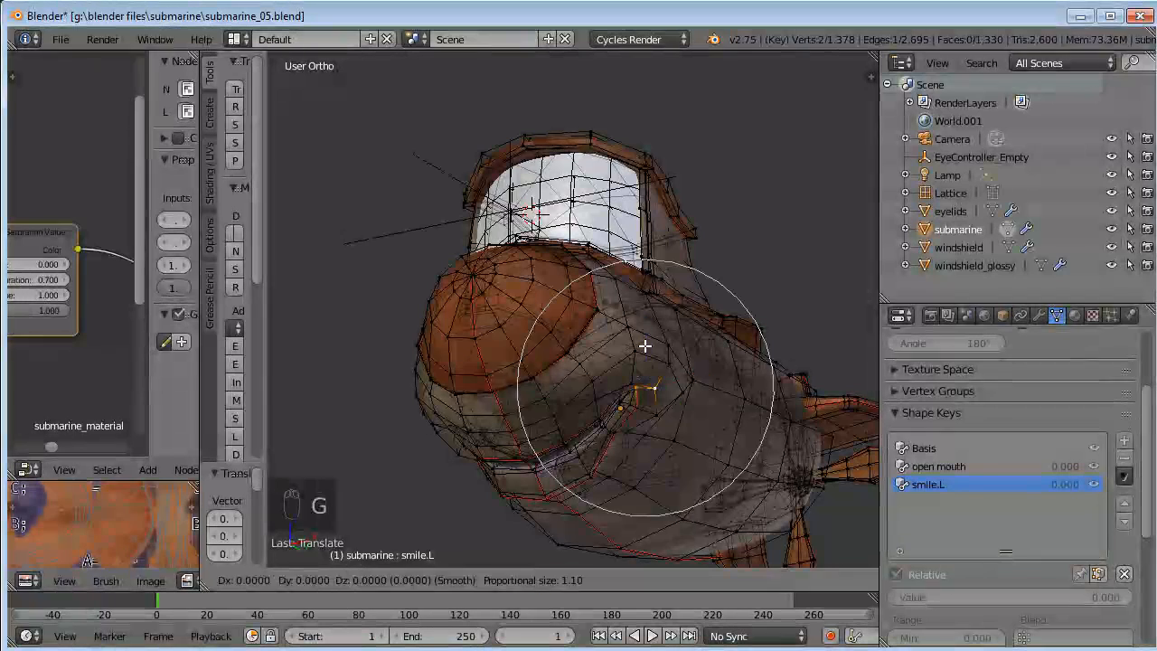
scroll(645, 345, "down", 17)
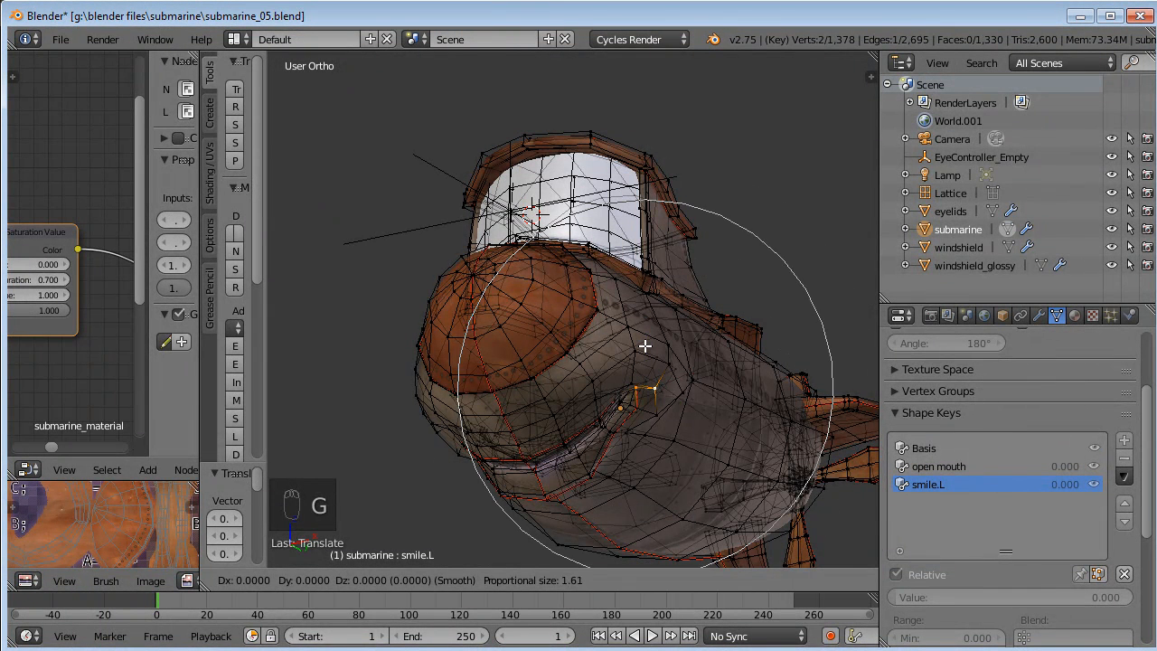
scroll(645, 346, "up", 12)
scroll(645, 345, "down", 11)
scroll(645, 345, "up", 11)
scroll(645, 345, "up", 1)
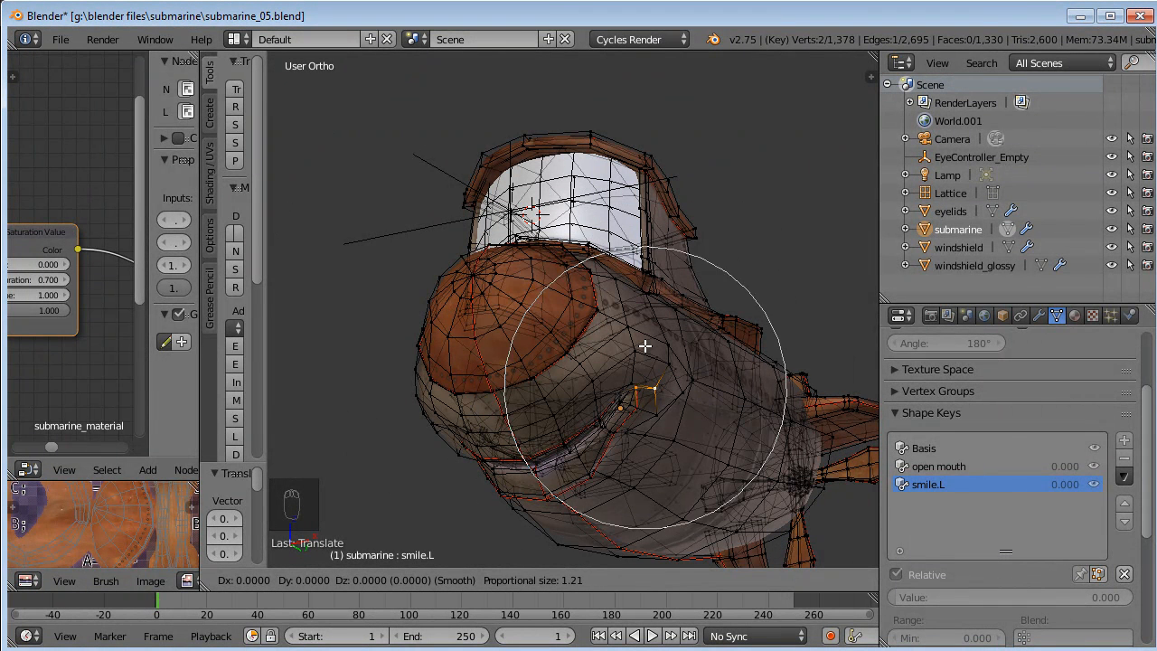
key("z")
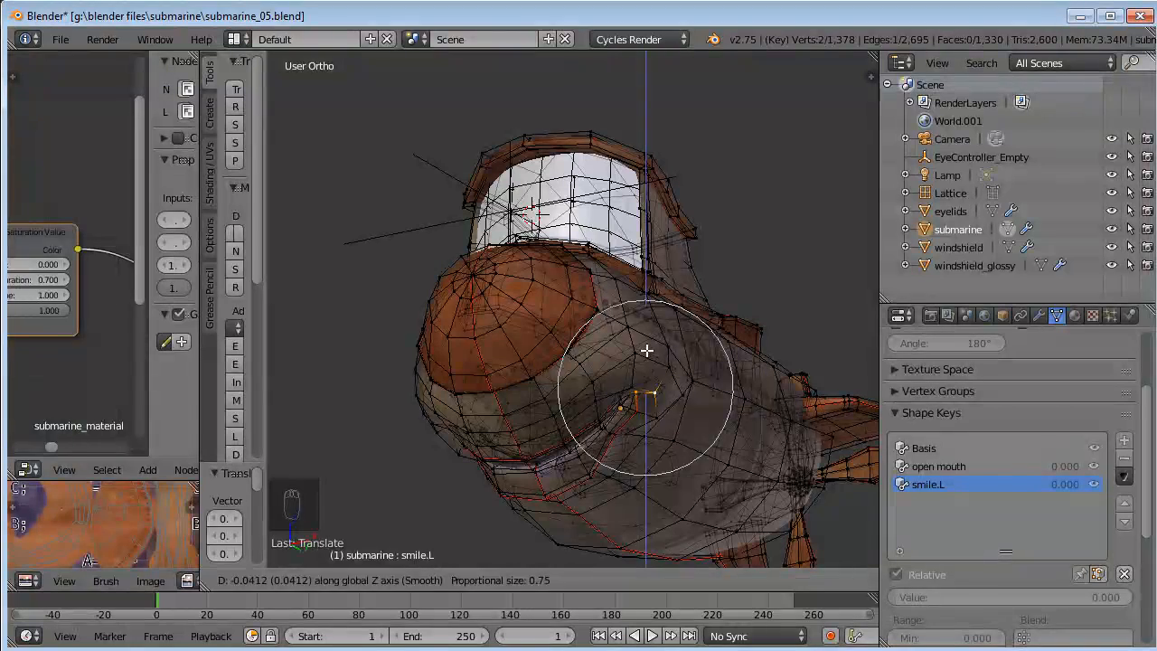
Move the left mouth corner vertices upward with proportional editing, using a falloff size of 0.91.
key("g")
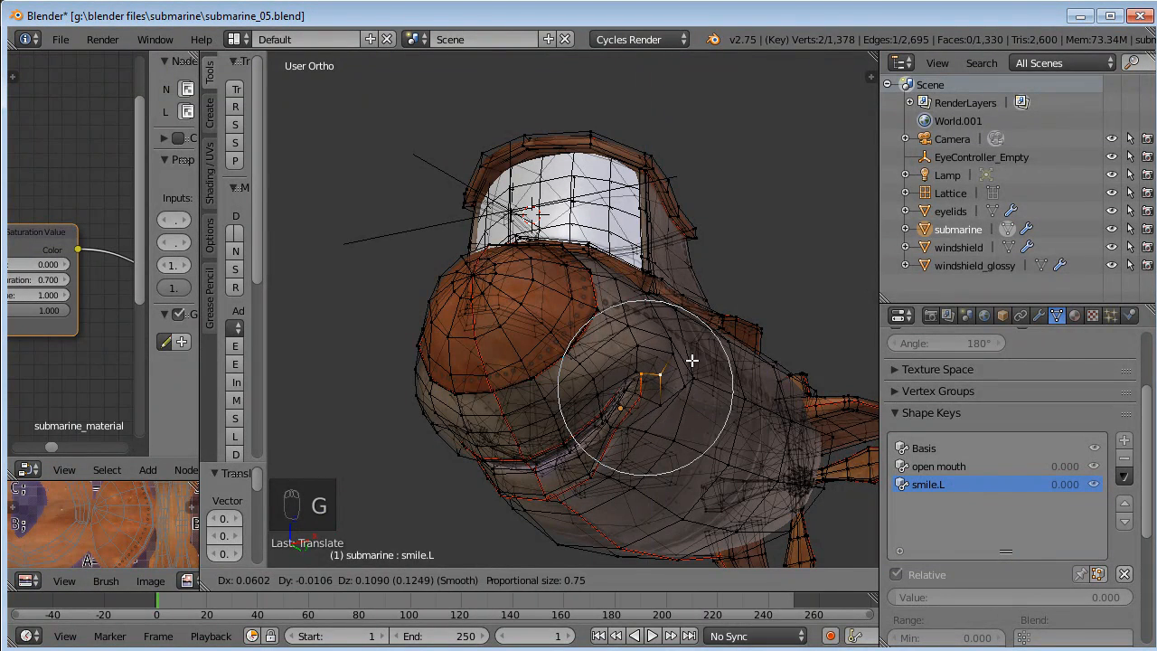
right_click(692, 356)
key("g")
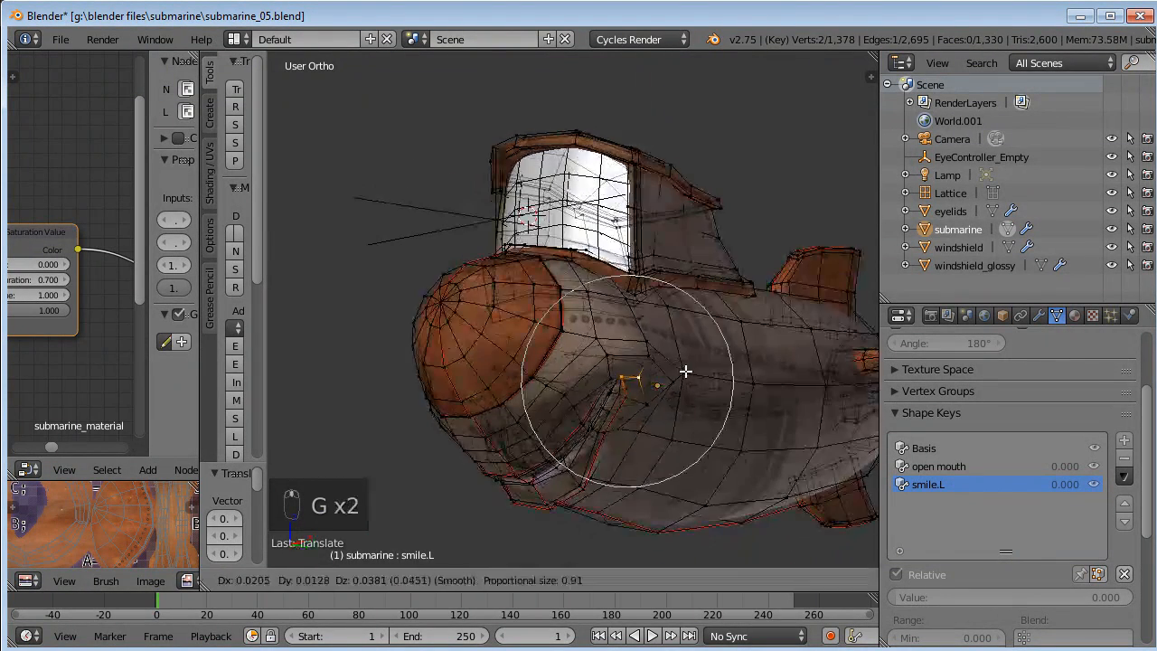
right_click(687, 364)
Rotate the left mouth corner vertices in the right side view and move them further up.
key("r")
right_click(718, 328)
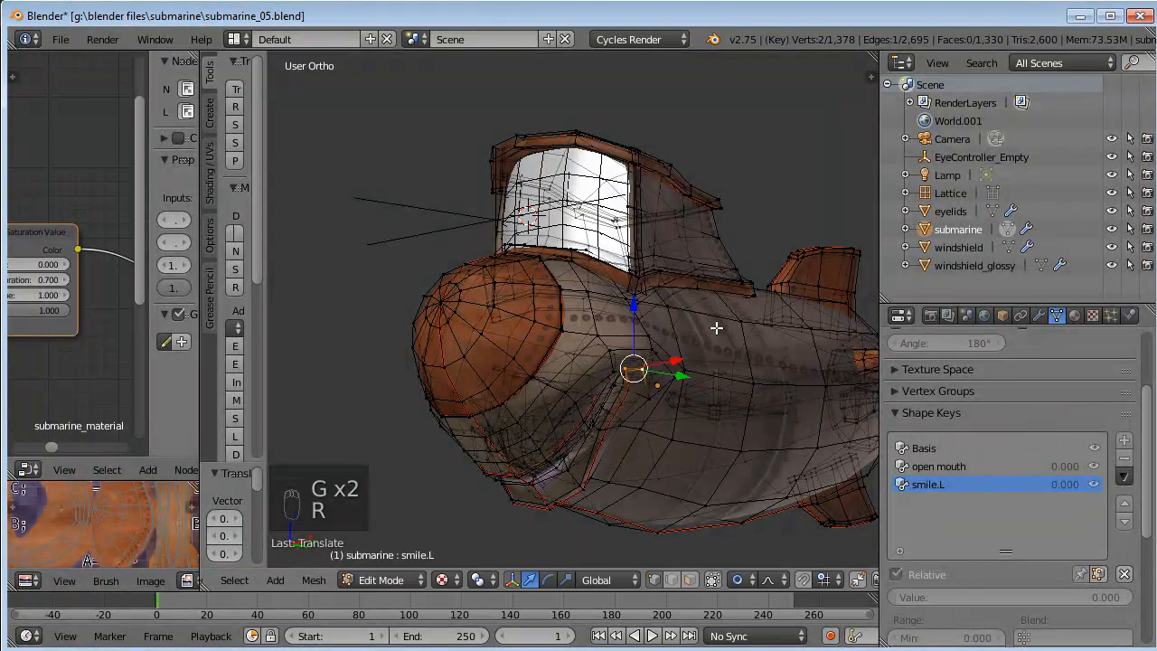
key("KP_3")
scroll(716, 327, "up", 2)
key("r")
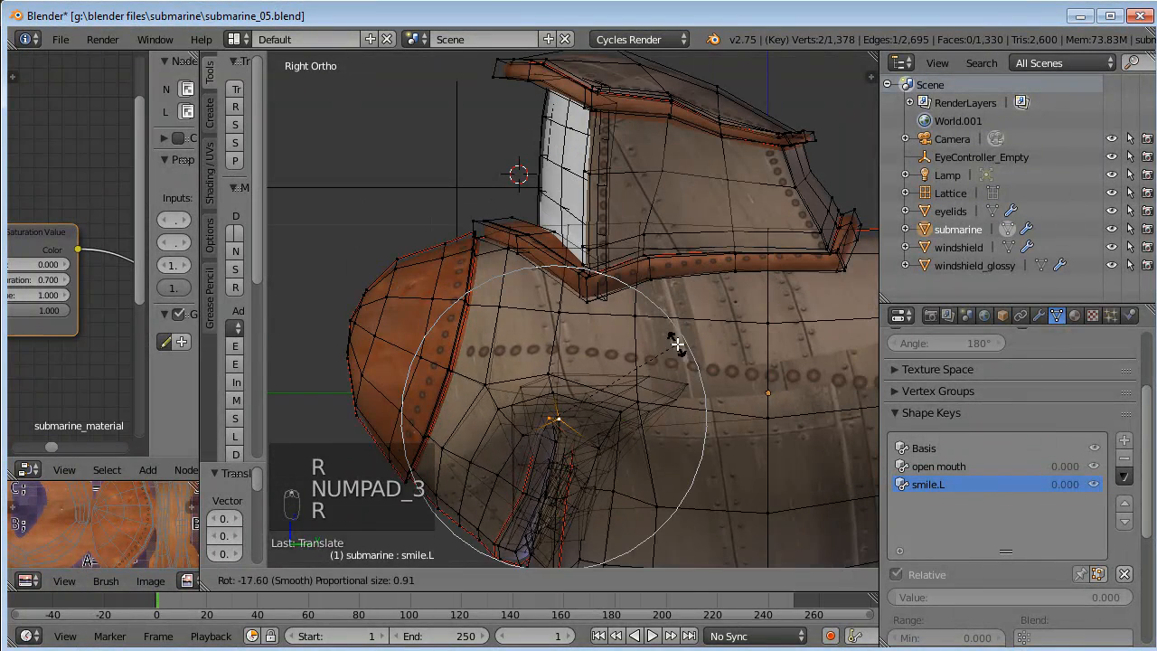
left_click(681, 340)
key("g")
left_click(690, 318)
Select the upper and lower lip vertices near the left mouth corner and reposition them with proportional editing.
mouse_move(583, 381)
middle_mouse_down()
mouse_move(604, 385)
mouse_move(583, 381)
middle_mouse_up()
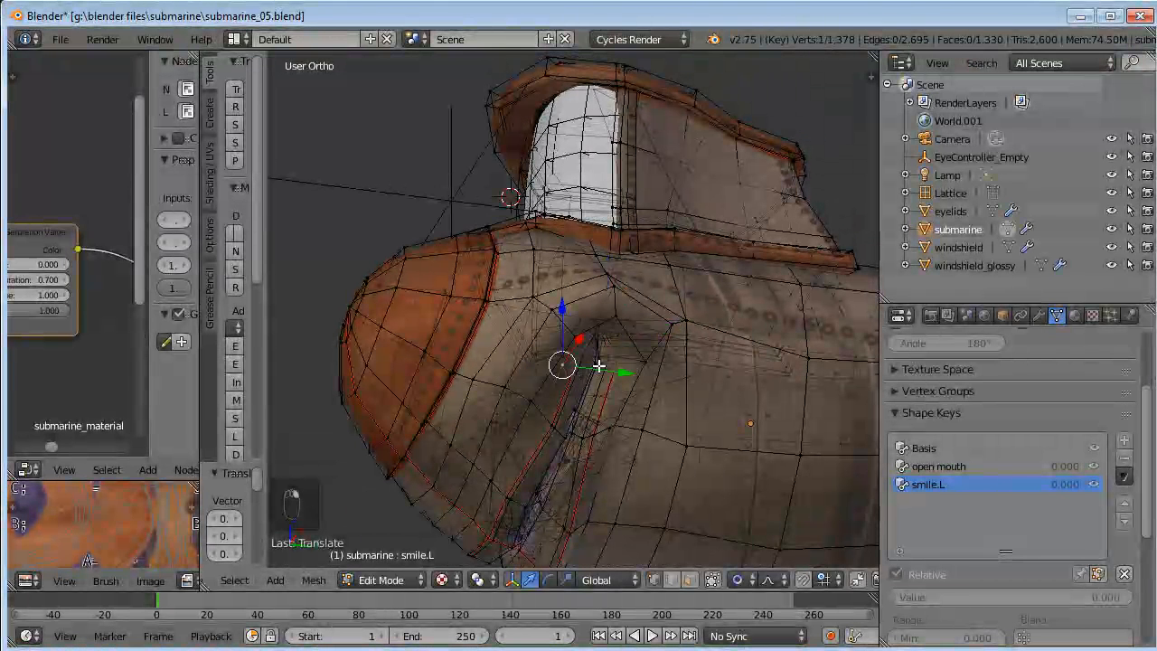
right_click(595, 433, "shift")
key("g")
left_click(645, 417)
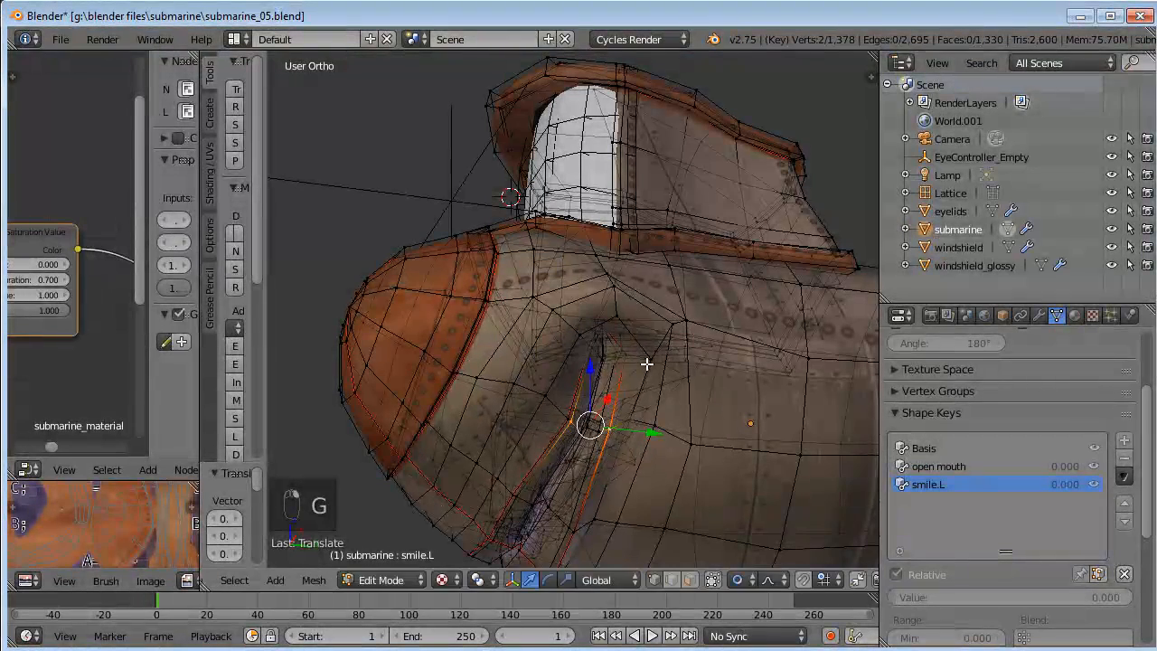
key("g")
left_click(613, 306)
Raise the vertices directly above the left mouth corner and the vertex just behind them.
right_click(617, 285, "shift")
key("g")
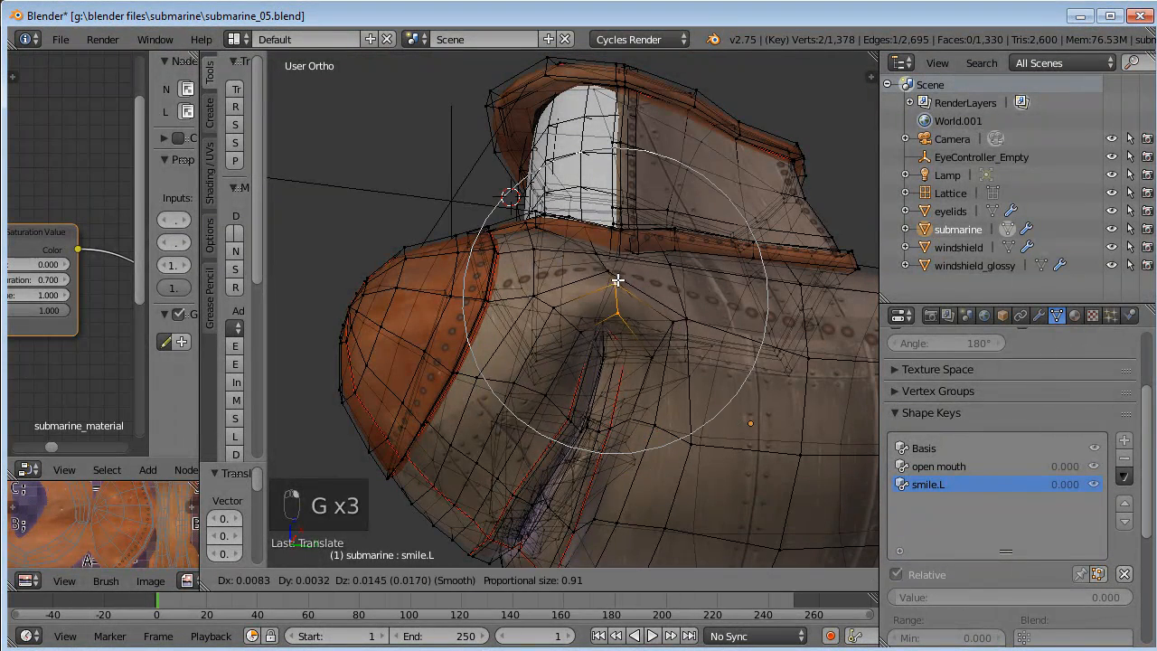
left_click(620, 273)
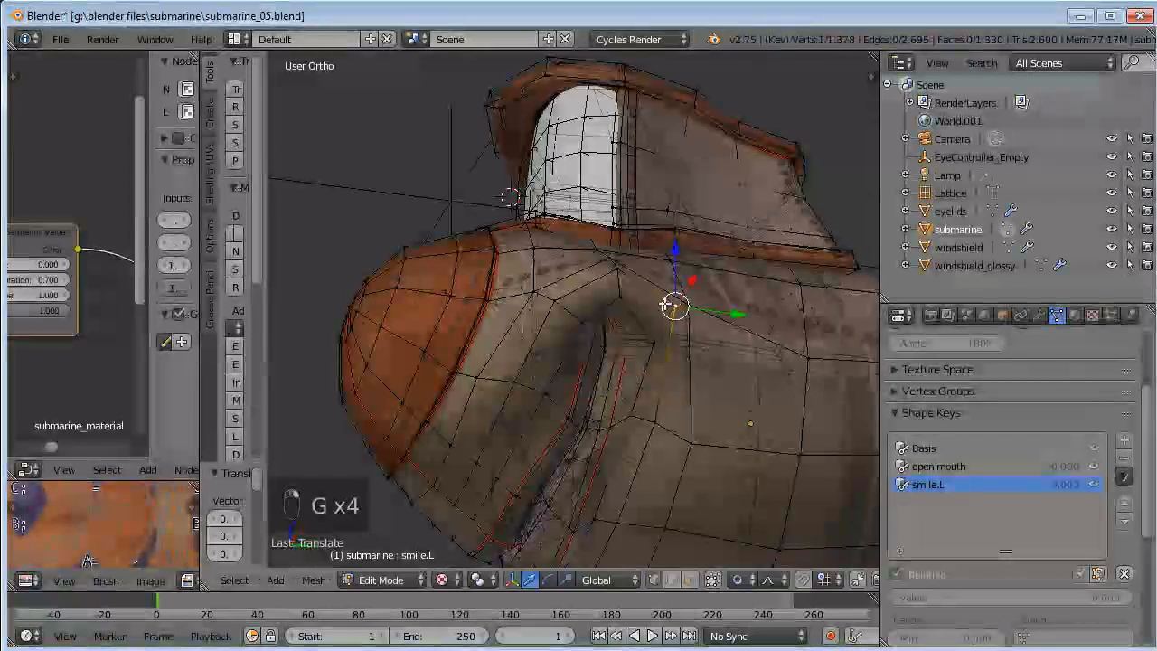
middle_click_drag(677, 305, 732, 310)
key("g")
left_click(762, 277)
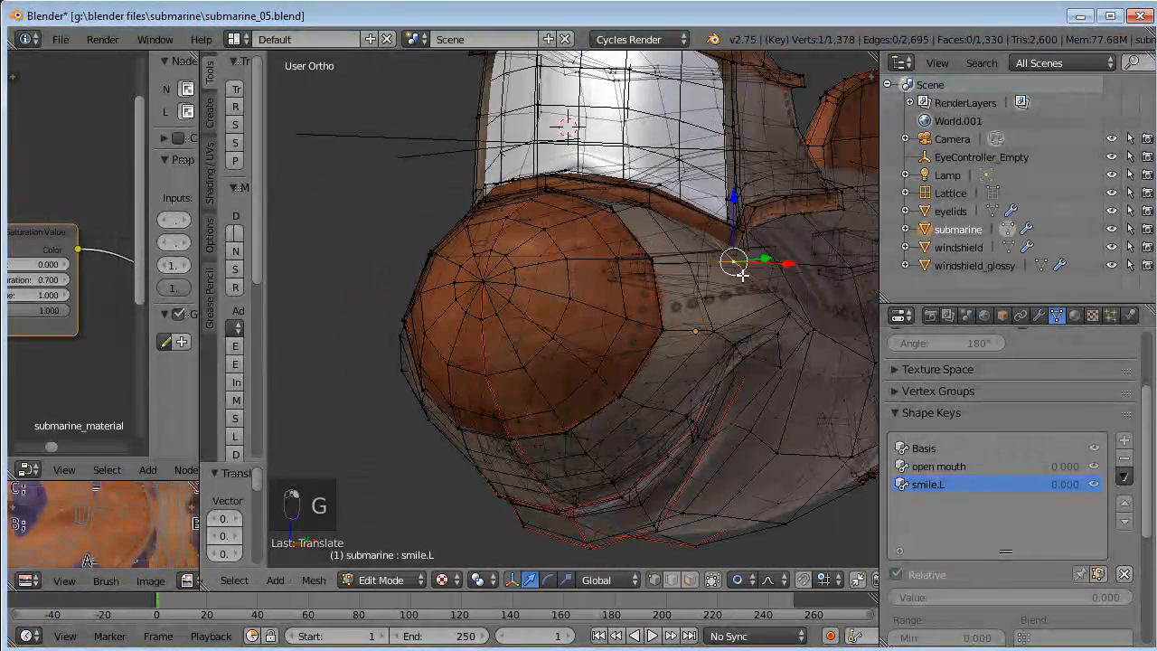
Raise the cheek vertices between the cabin and the left mouth corner one by one, reducing the proportional size to 0.35.
key("g")
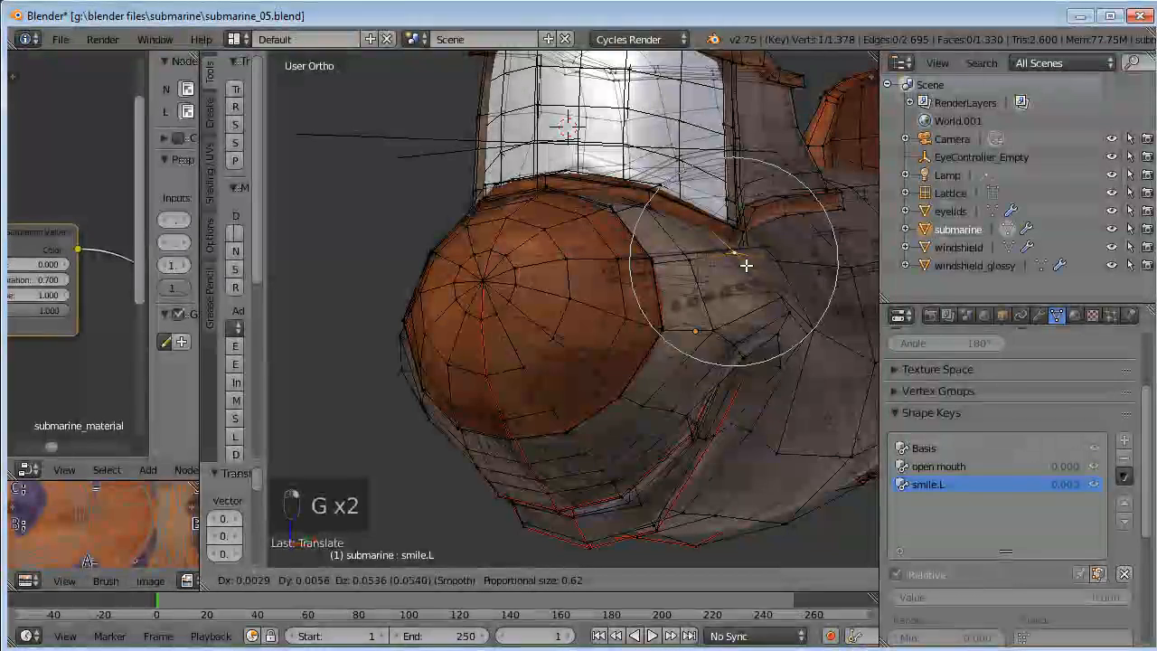
scroll(746, 265, "up", 3)
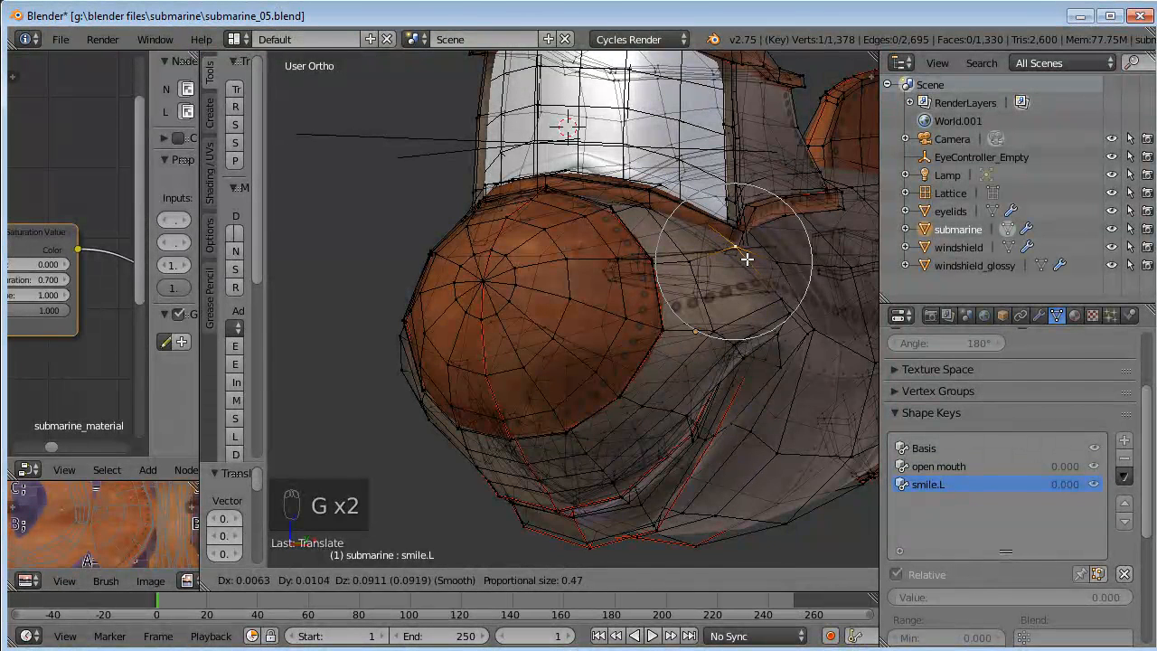
left_click(746, 258)
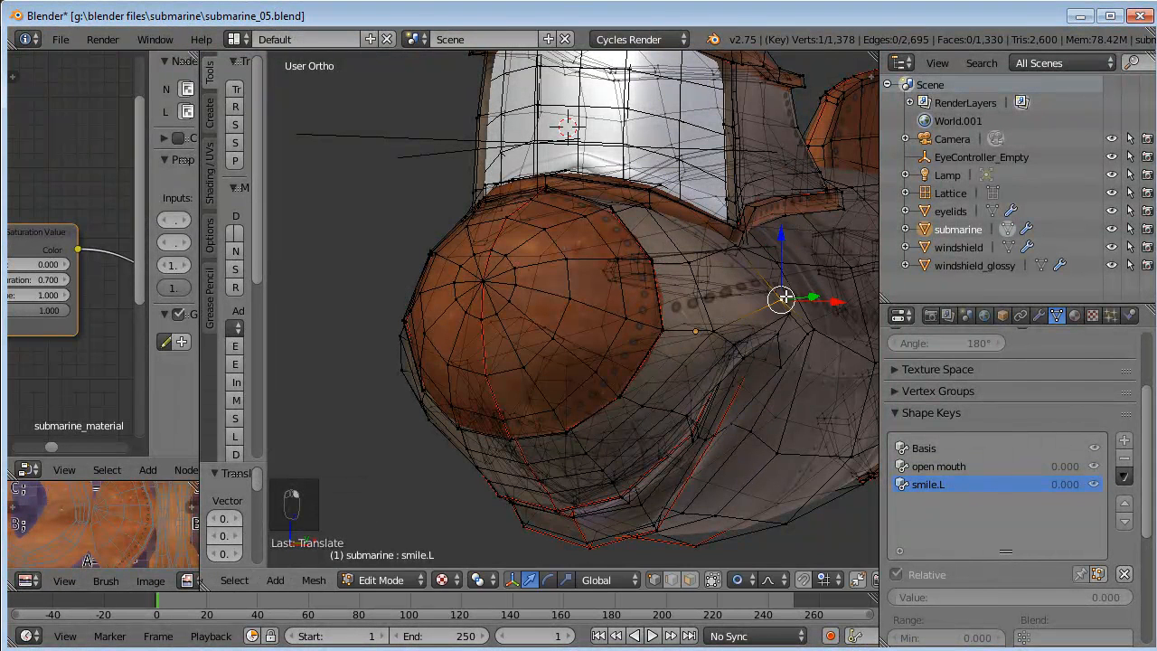
key("g")
left_click(789, 282)
right_click(717, 326)
key("g")
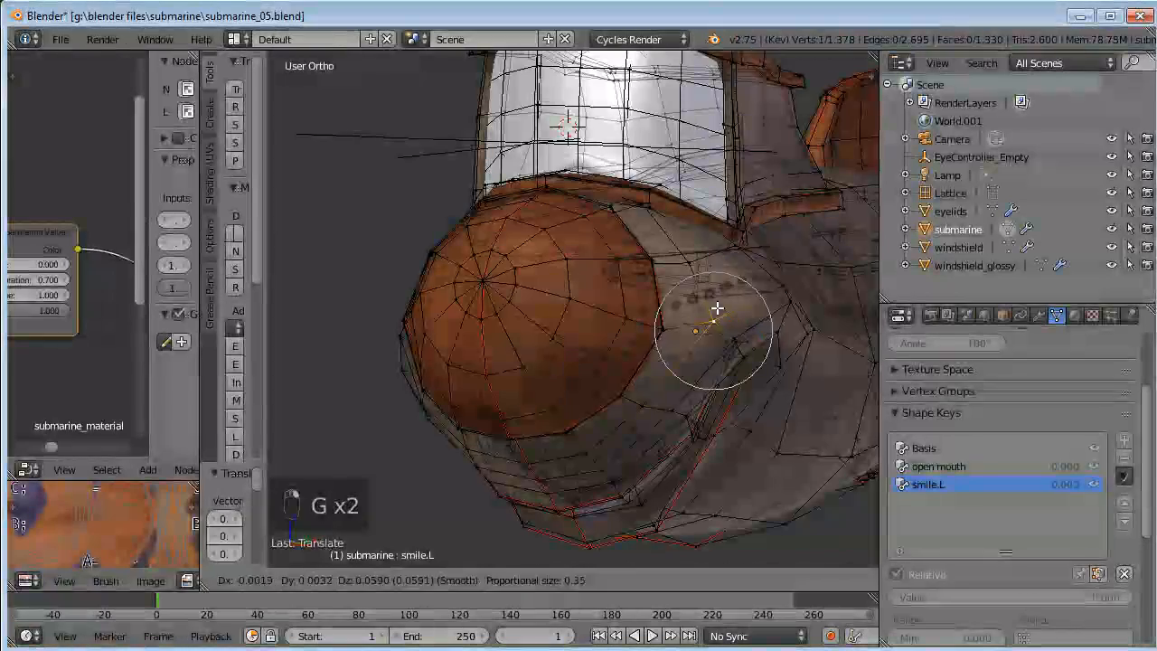
left_click(715, 308)
middle_click_drag(783, 303, 702, 310)
key("g")
left_click(726, 295)
Return to Object Mode and test the smile.L shape key across its value range, viewing it from the side.
middle_click_drag(726, 354, 667, 326)
key("Tab")
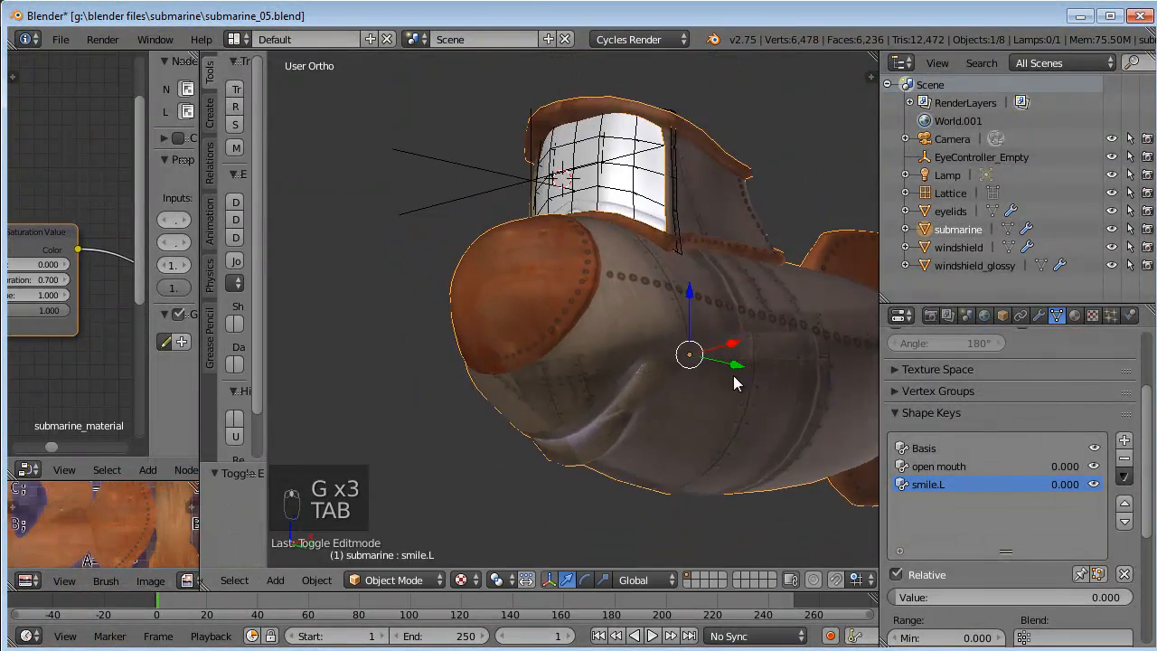
left_click_drag(906, 598, 1141, 592)
middle_click_drag(702, 386, 544, 404)
left_click_drag(956, 595, 654, 597)
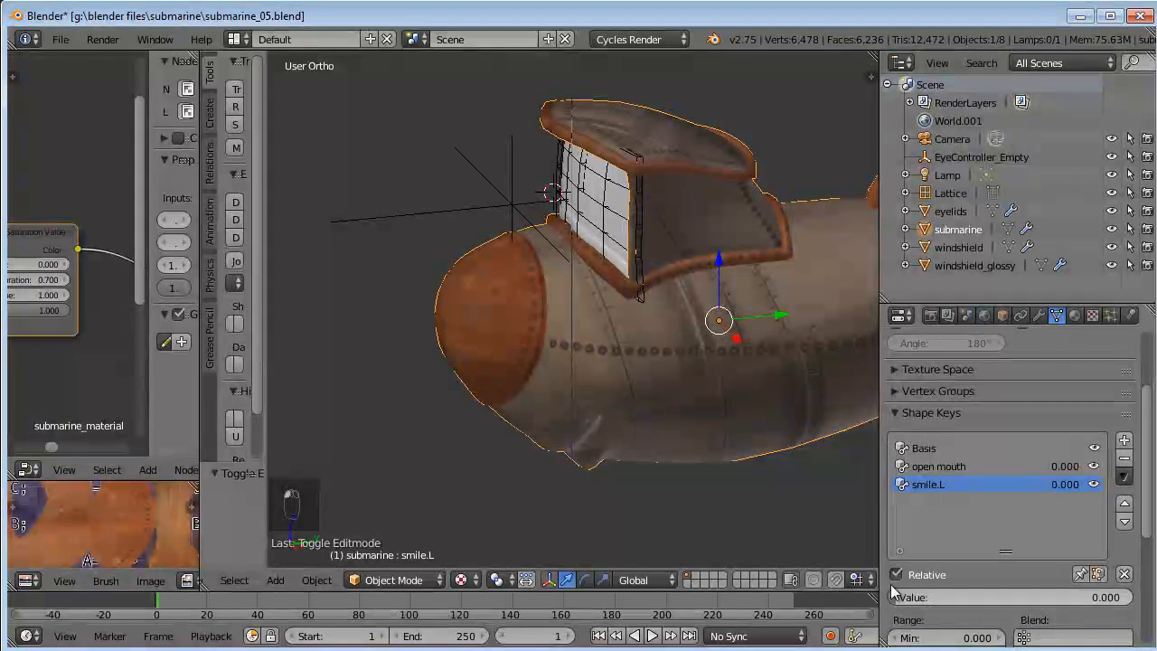
Make the Basis key active, enter Edit Mode and select all the cabin vertices, starting from an empty selection.
left_click(949, 448)
key("Tab")
middle_click_drag(695, 255, 656, 220, "alt")
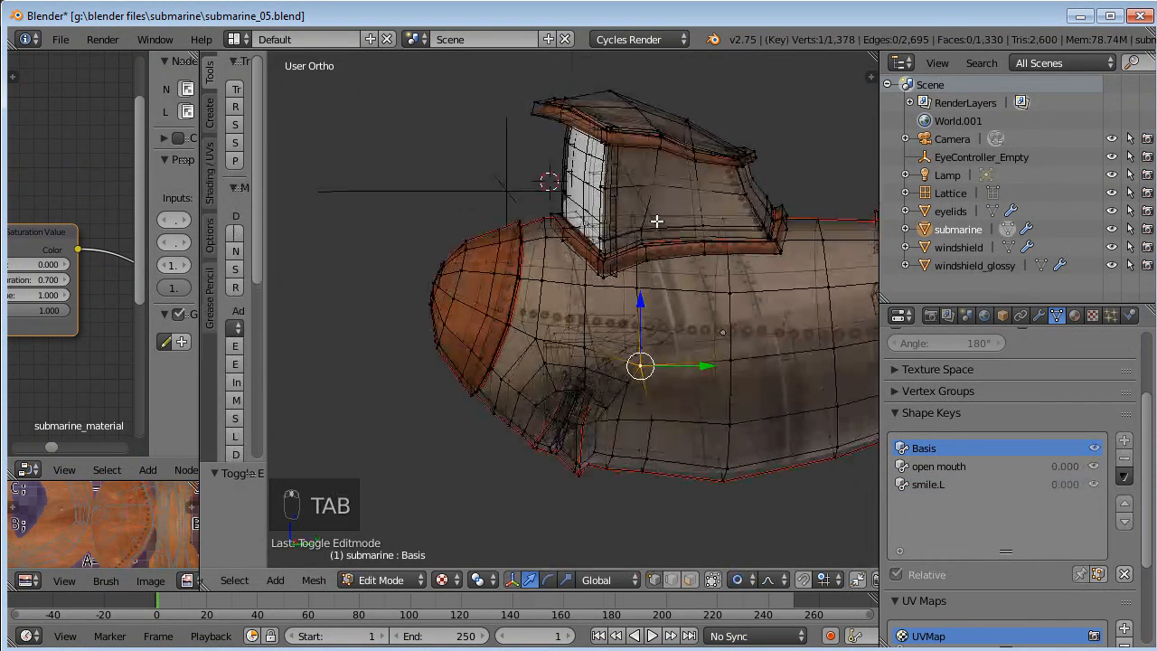
key("a")
key("a")
key("b")
left_click_drag(511, 63, 828, 276)
middle_click_drag(827, 275, 714, 273)
key("KP_3")
key("c")
right_click(577, 116)
Run Shape Propagate on the cabin vertices, return to Object Mode and make smile.L the active shape key.
key("space")
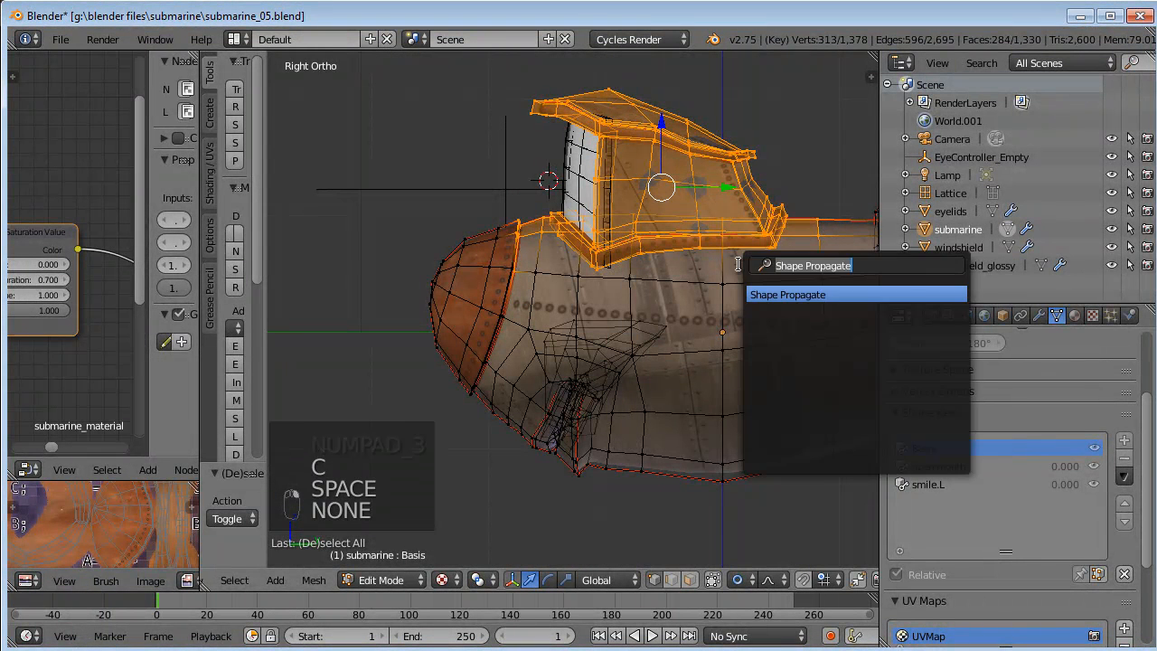
key("Tab")
left_click(984, 486)
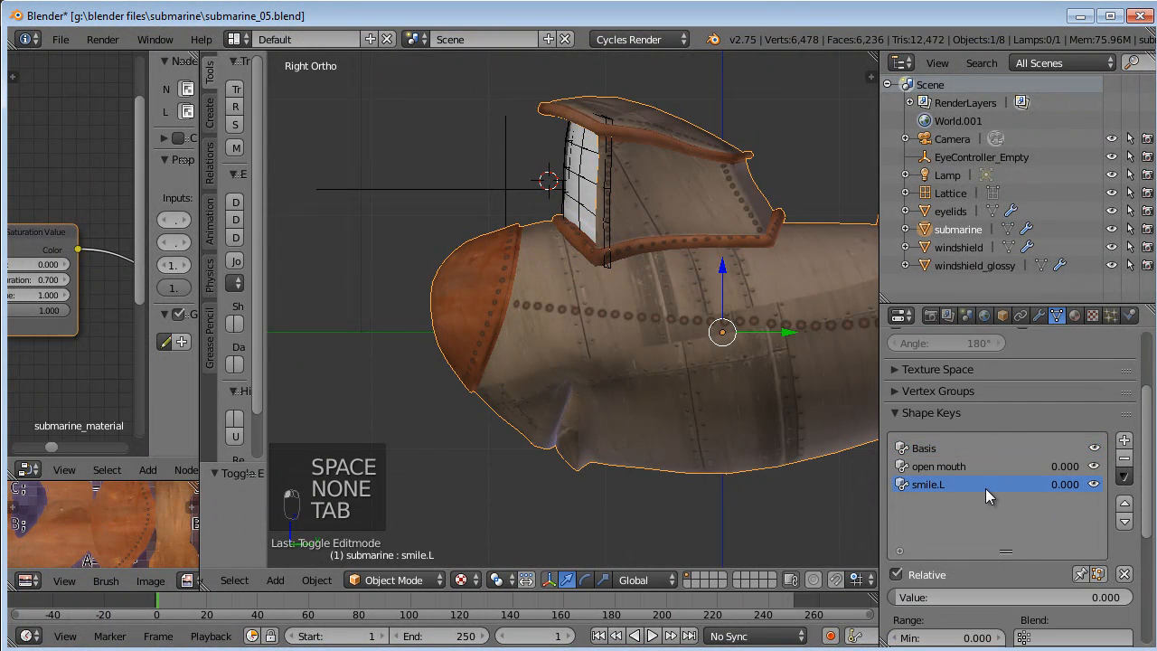
Set the smile.L value to 1 and inspect the smile from several angles.
left_click_drag(917, 600, 1090, 604)
middle_click_drag(483, 360, 766, 430)
left_click_drag(1062, 593, 1121, 600)
middle_click_drag(633, 430, 475, 436)
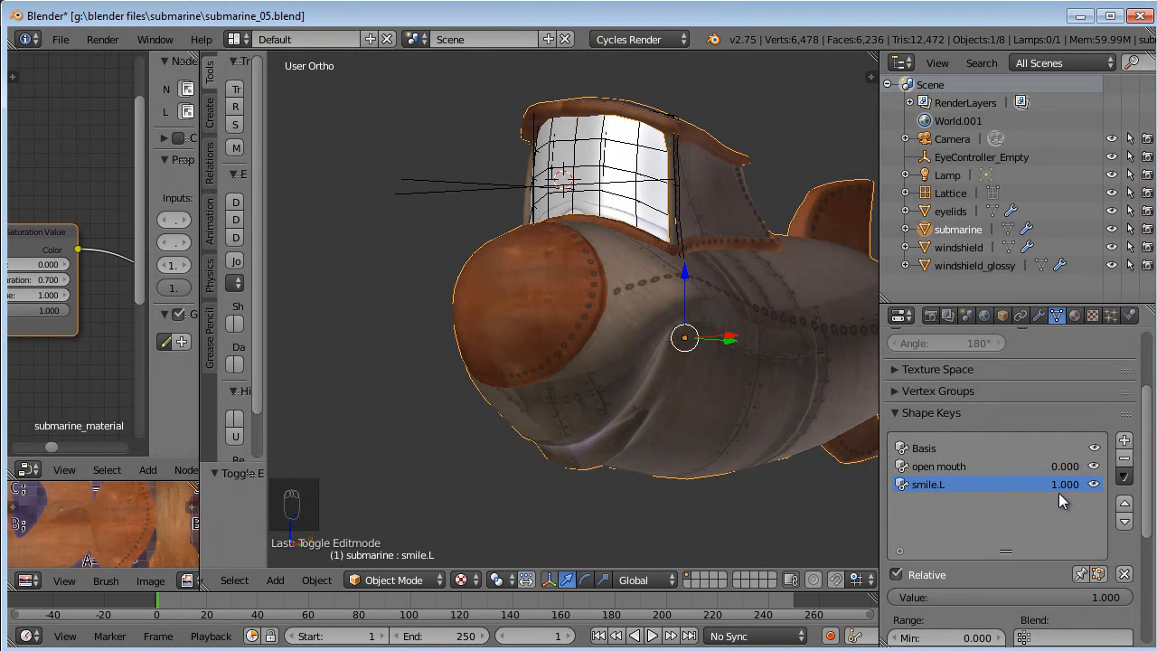
Create a new shape key from the current mix and set its value to 1.
left_click(1123, 476)
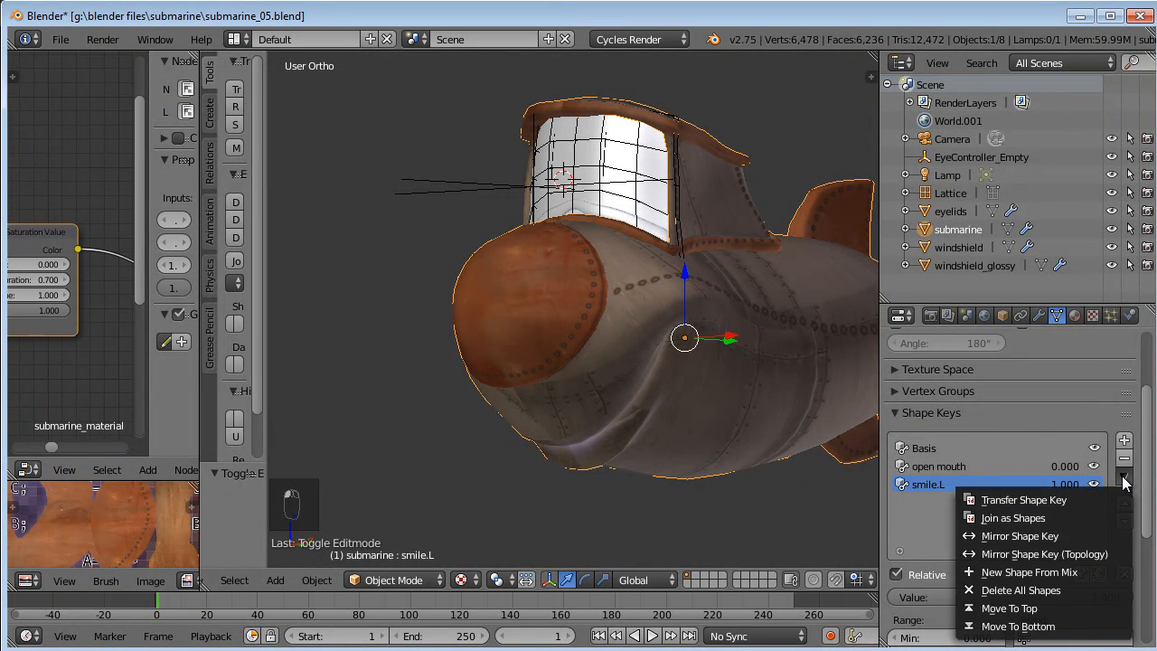
left_click(1061, 571)
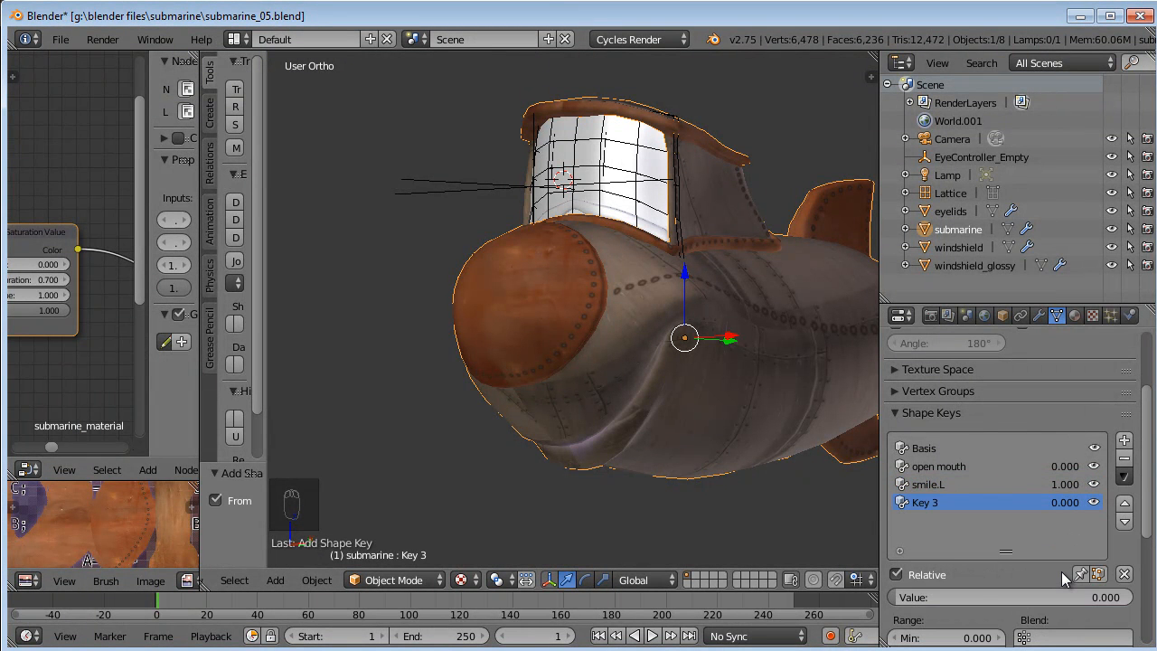
left_click_drag(904, 598, 15, 593)
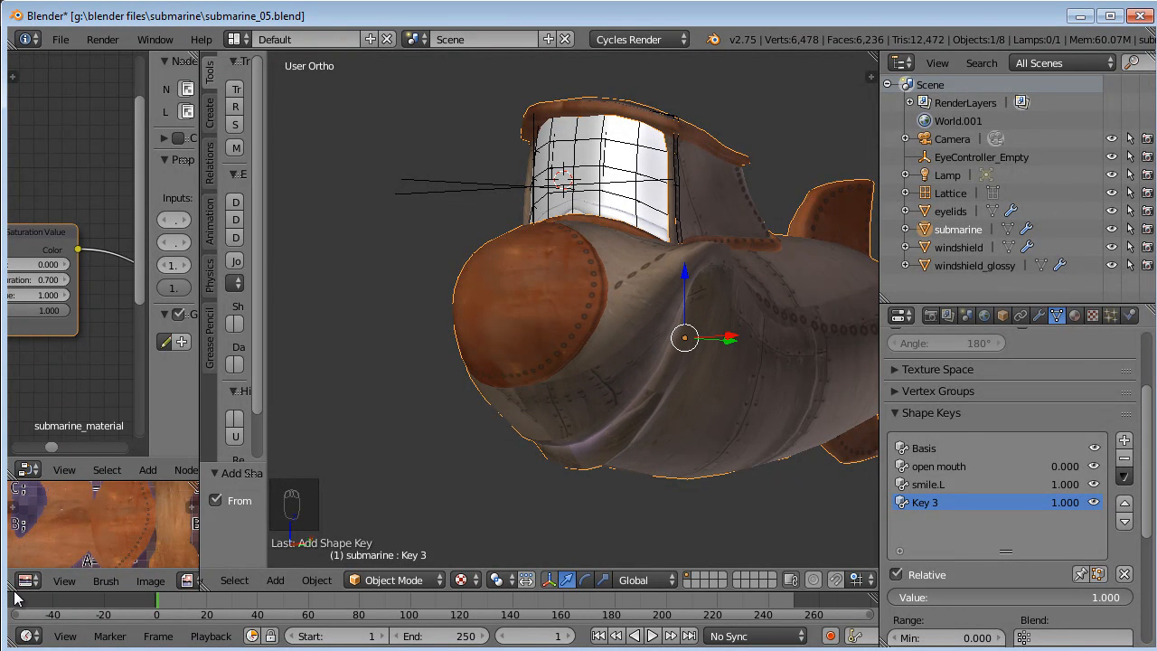
Mirror the new shape key to the submarine's other side and view both mouth corners from the front.
left_click(1124, 476)
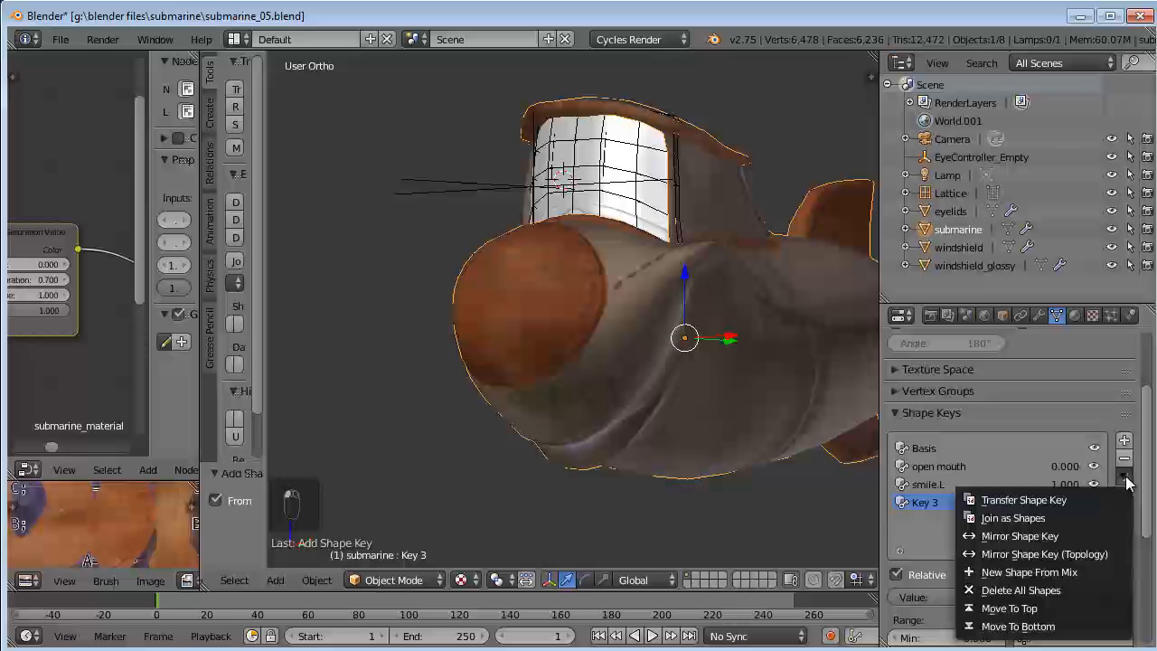
left_click(1064, 532)
middle_click_drag(602, 382, 750, 368)
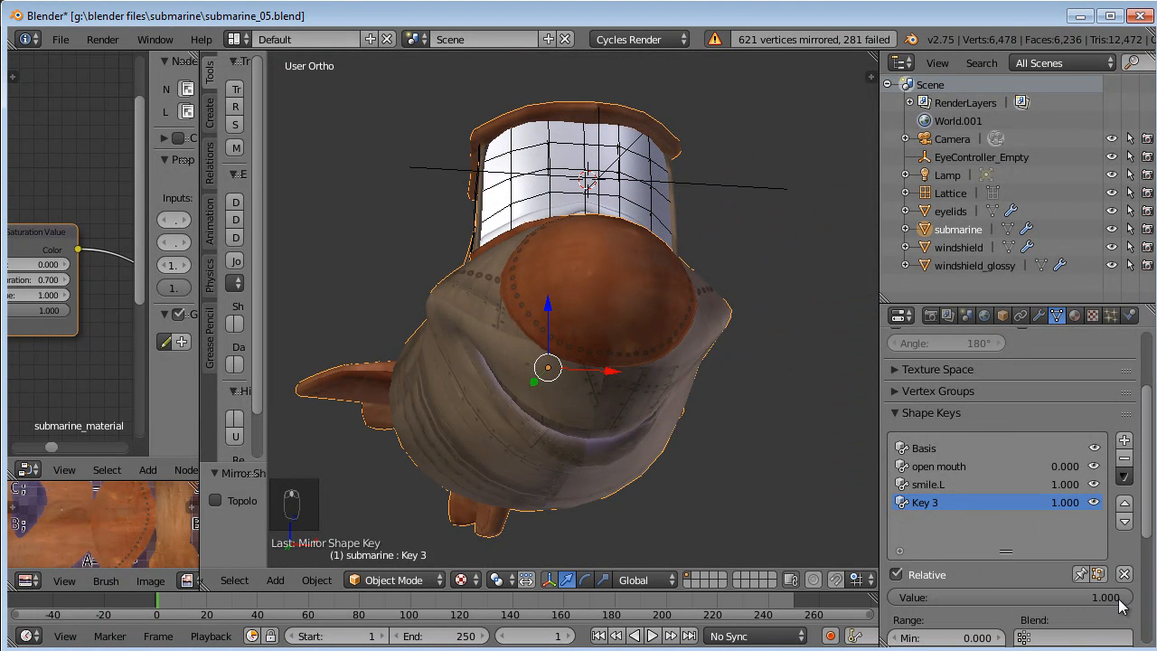
Set the mirrored shape key's value to 0, lower smile.L to about 0.057, and rename the mirrored key smile.R.
left_click_drag(1119, 601, 905, 599)
left_click(1000, 484)
left_click(953, 503)
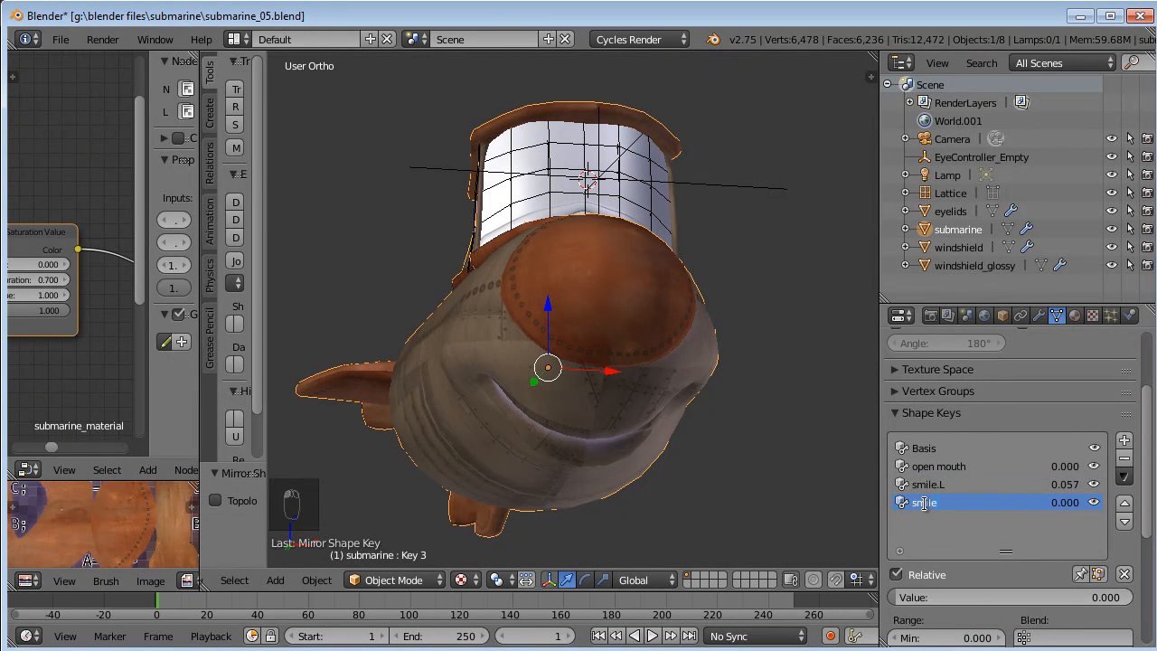
Set the smile.L value back to 0 and examine the closed mouth's left corner from the front and side.
middle_click_drag(711, 335, 769, 332)
mouse_move(909, 603)
left_mouse_down()
mouse_move(1141, 604)
mouse_move(893, 603)
left_mouse_up()
middle_click_drag(672, 431, 510, 434)
left_click_drag(900, 597, 811, 600)
middle_click_drag(811, 600, 646, 421)
scroll(625, 431, "up", 5)
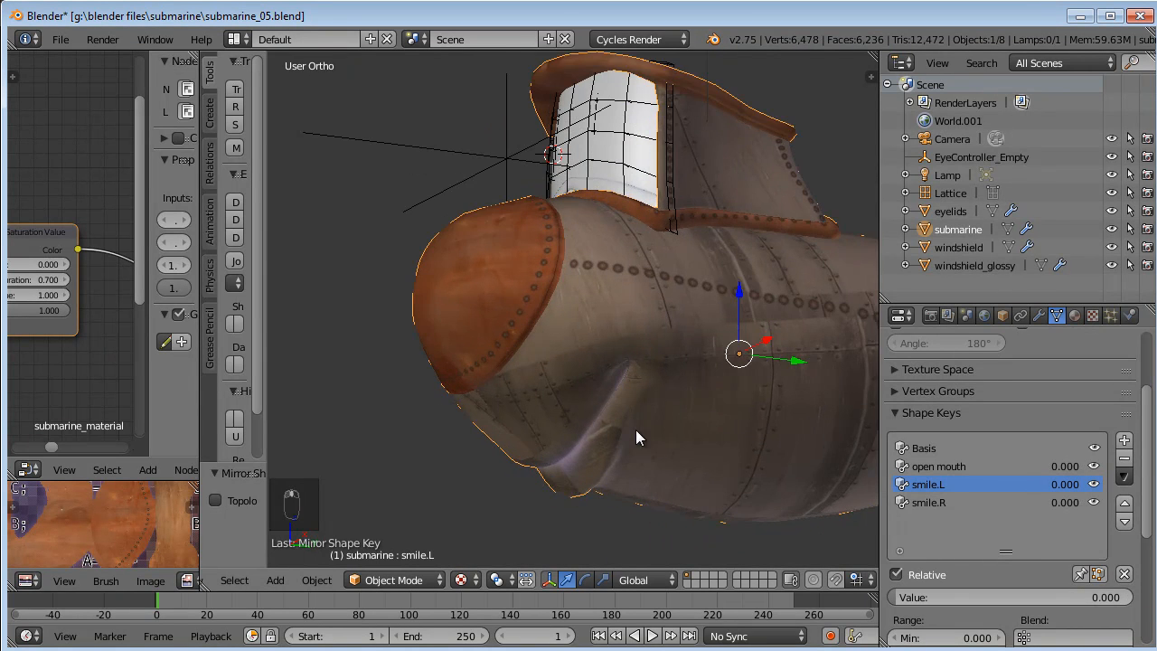
middle_click_drag(721, 472, 708, 434)
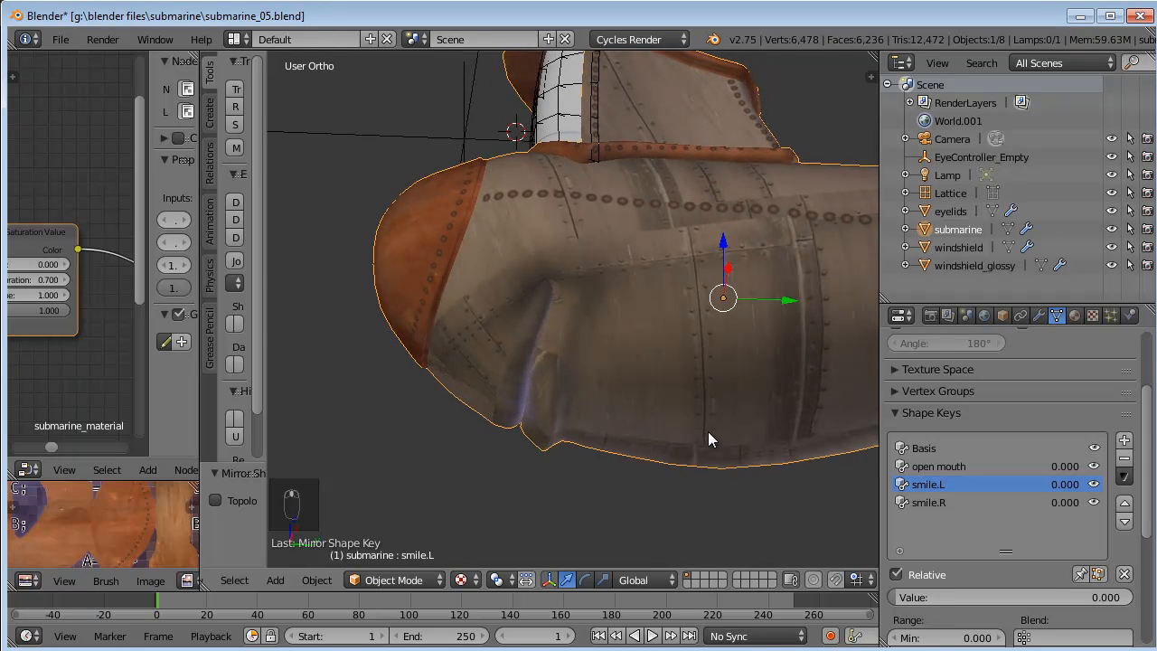
Lower smile.L's minimum range to -1 and try a negative value to preview the inverted smile on the mouth's left corner.
scroll(980, 525, "down", 1)
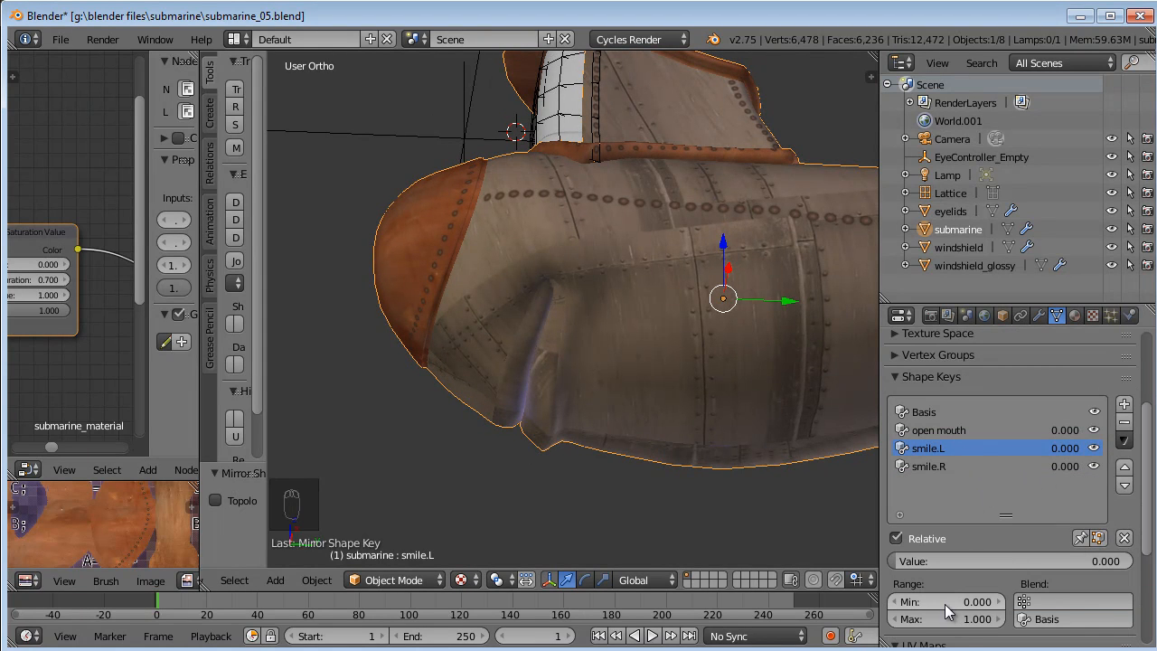
type("1")
key("Return")
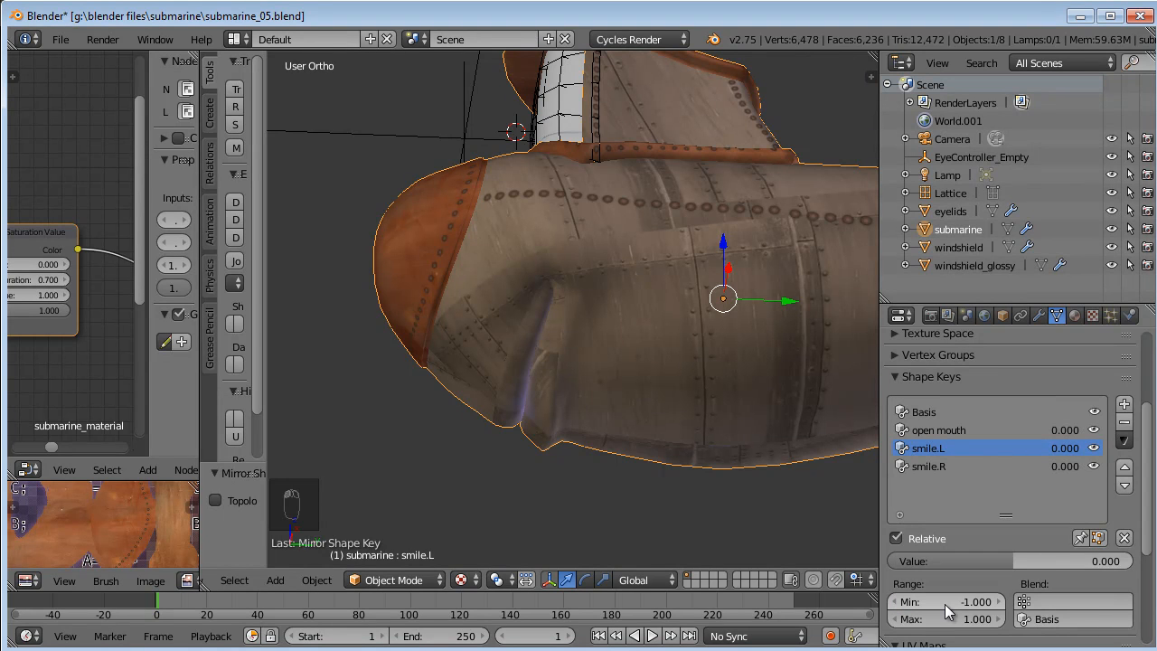
left_click_drag(1012, 560, 899, 561)
middle_click_drag(692, 422, 673, 373)
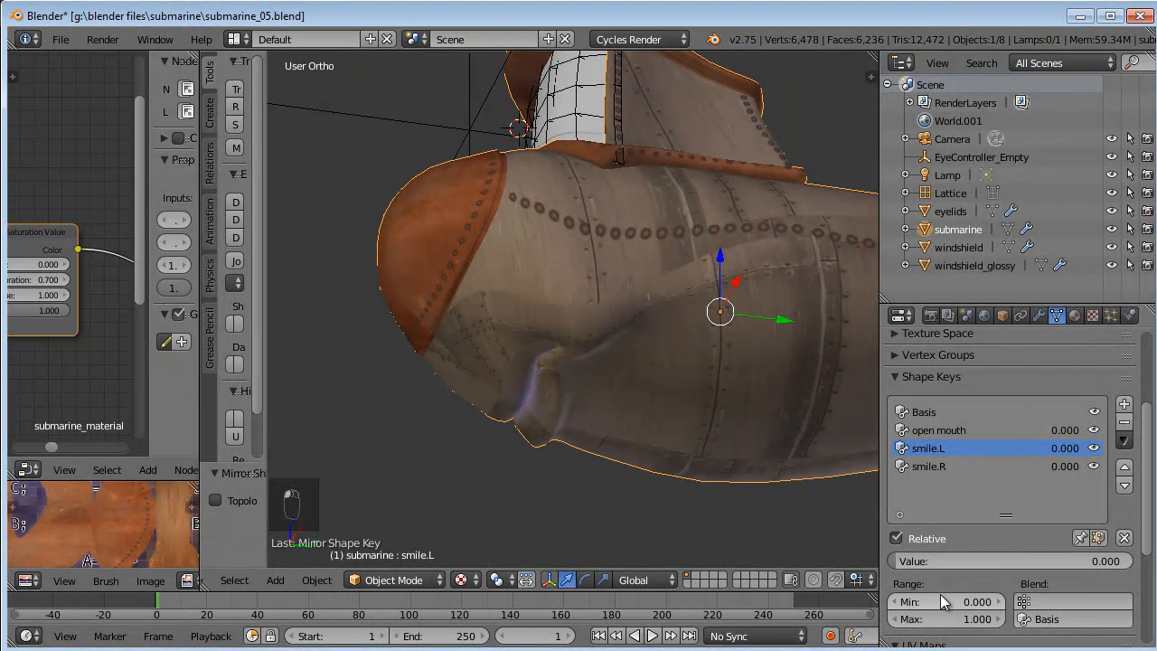
Add a shape key named frown.L below smile.R and open the submarine's mesh for editing with nothing selected.
left_click(966, 466)
left_click(1126, 405)
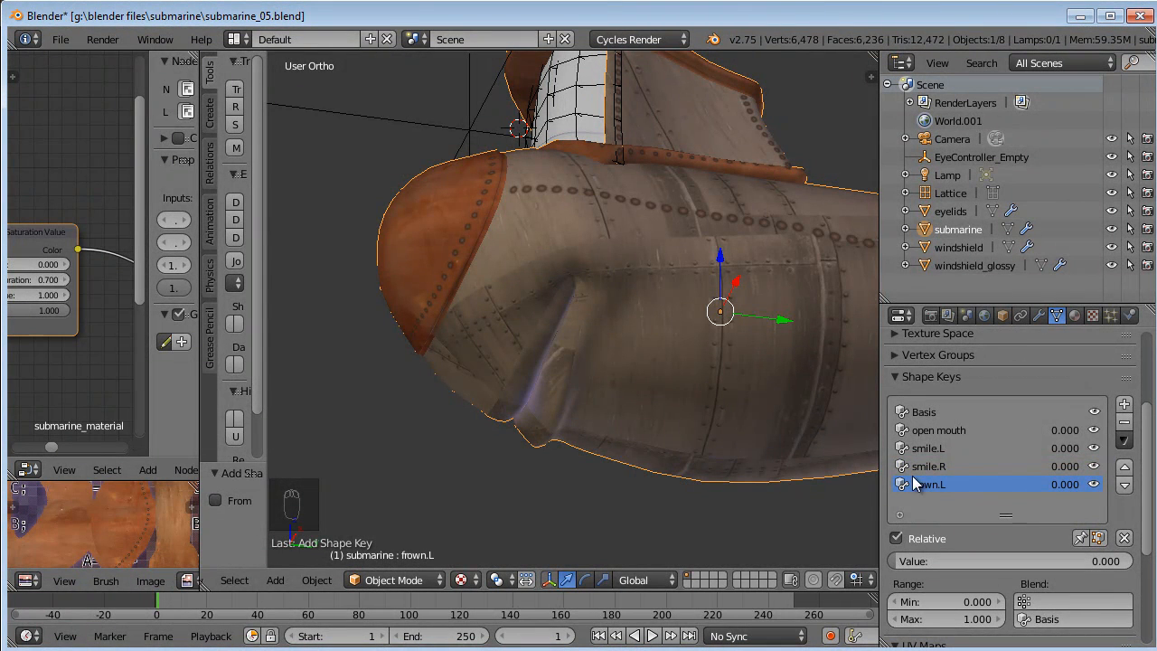
key("Tab")
scroll(582, 290, "up", 2)
key("a")
key("a")
Move the left mouth-corner vertex backward and slightly down with proportional editing, then add a neighbouring corner vertex to the selection.
right_click(576, 276)
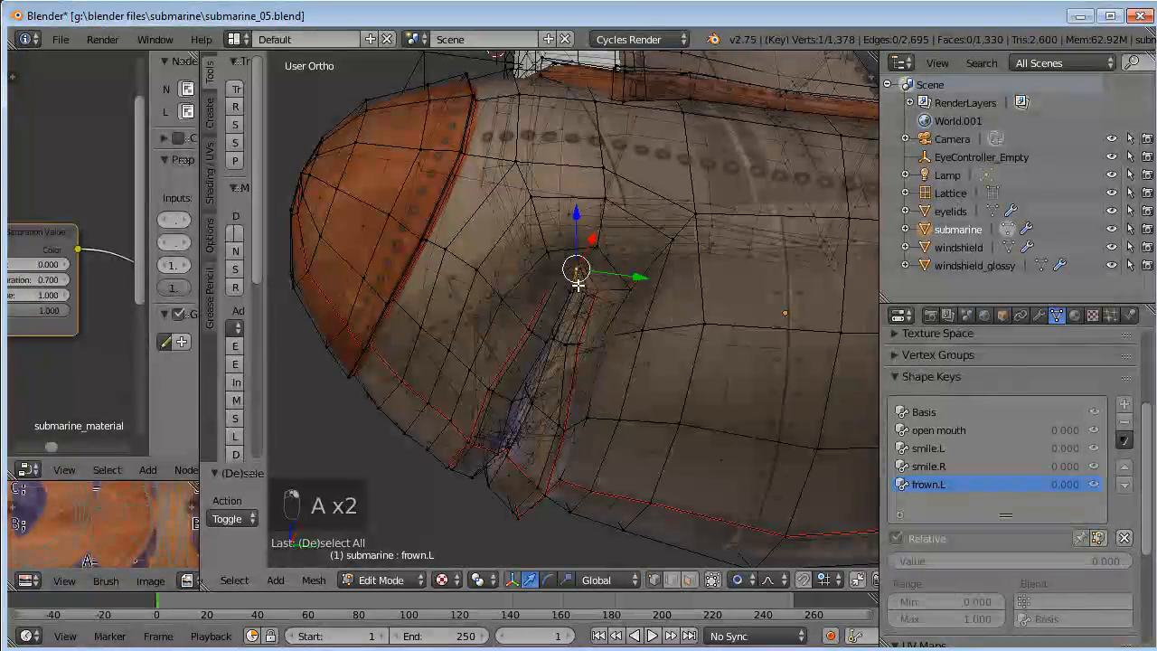
scroll(597, 280, "down", 3)
key("g")
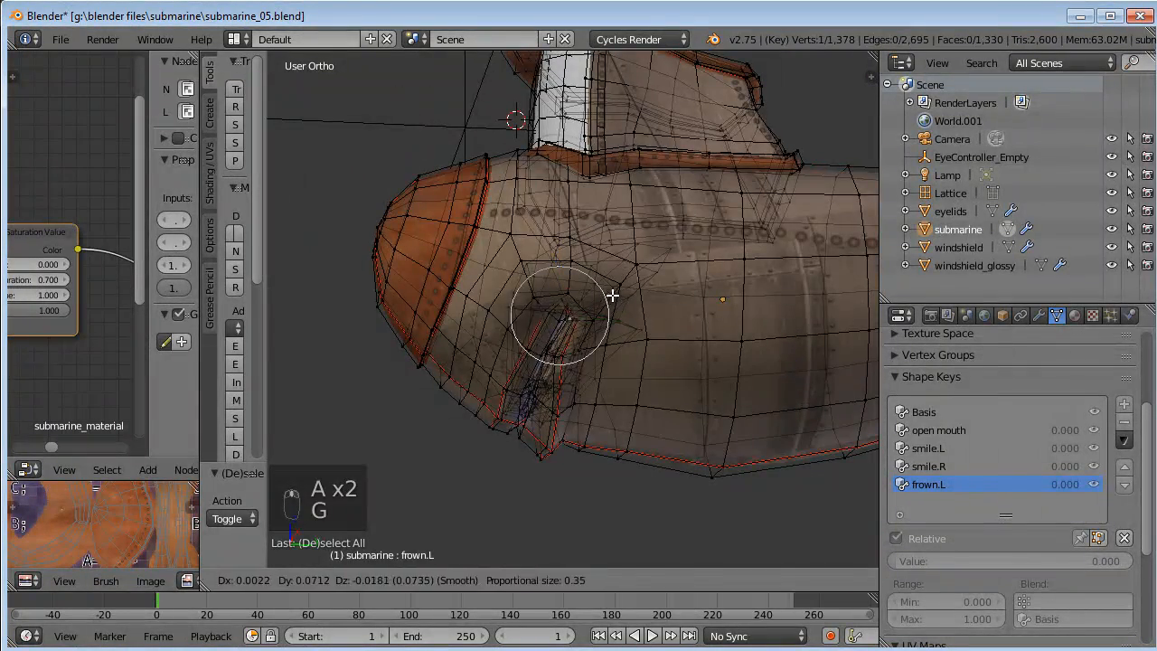
left_click(612, 298)
scroll(592, 318, "up", 3)
middle_click_drag(588, 322, 658, 258)
key("g")
right_click(716, 260)
right_click(654, 229, "shift")
key("g")
right_click(767, 260)
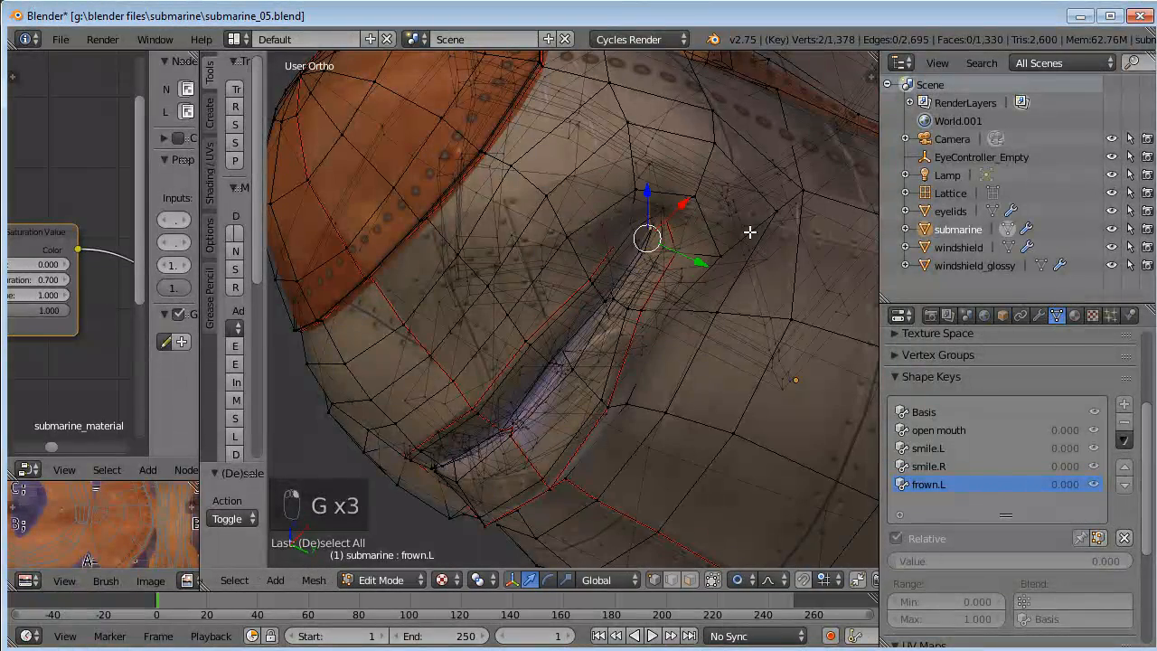
Rotate and move the three selected left mouth-corner vertices to turn the corner downward.
middle_click_drag(697, 193, 736, 250)
key("g")
scroll(744, 286, "down", 7)
left_click(792, 266)
key("g")
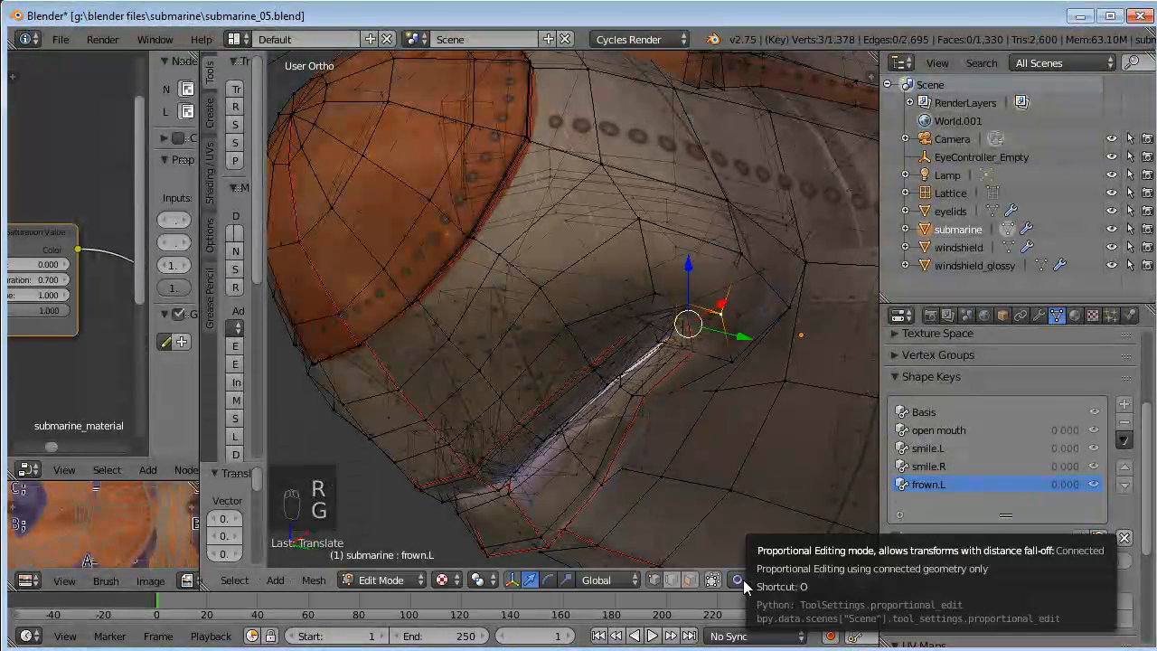
left_click(743, 580)
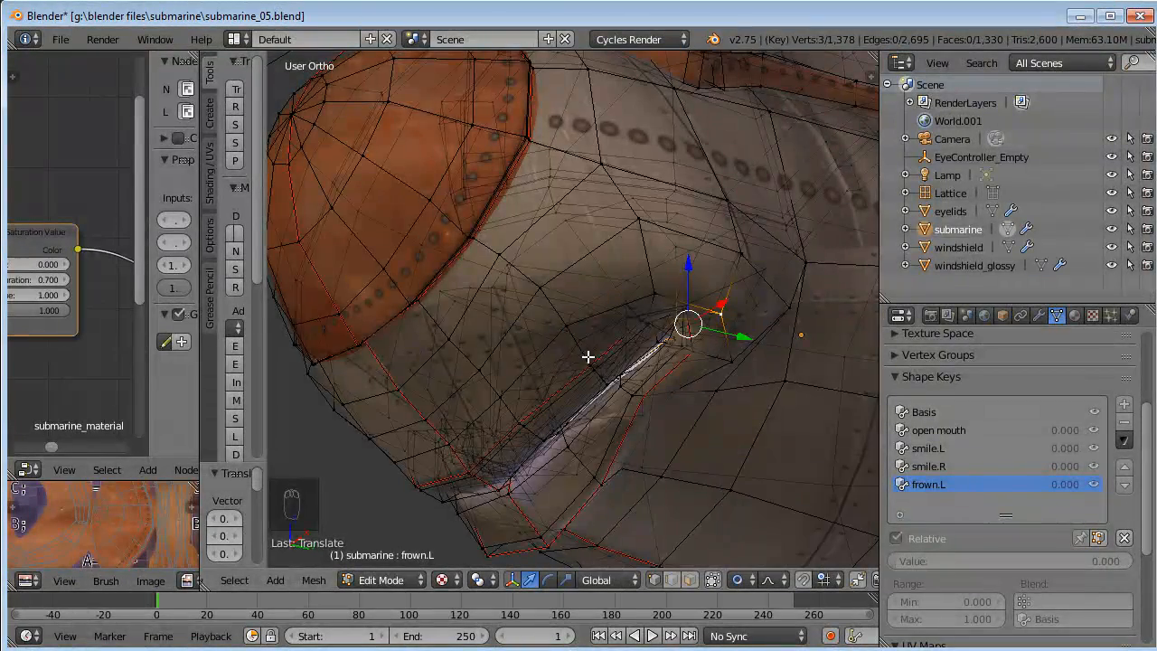
Reposition individual vertices of the cheek and lip around the left mouth corner to shape the frown.
middle_click_drag(588, 357, 642, 423)
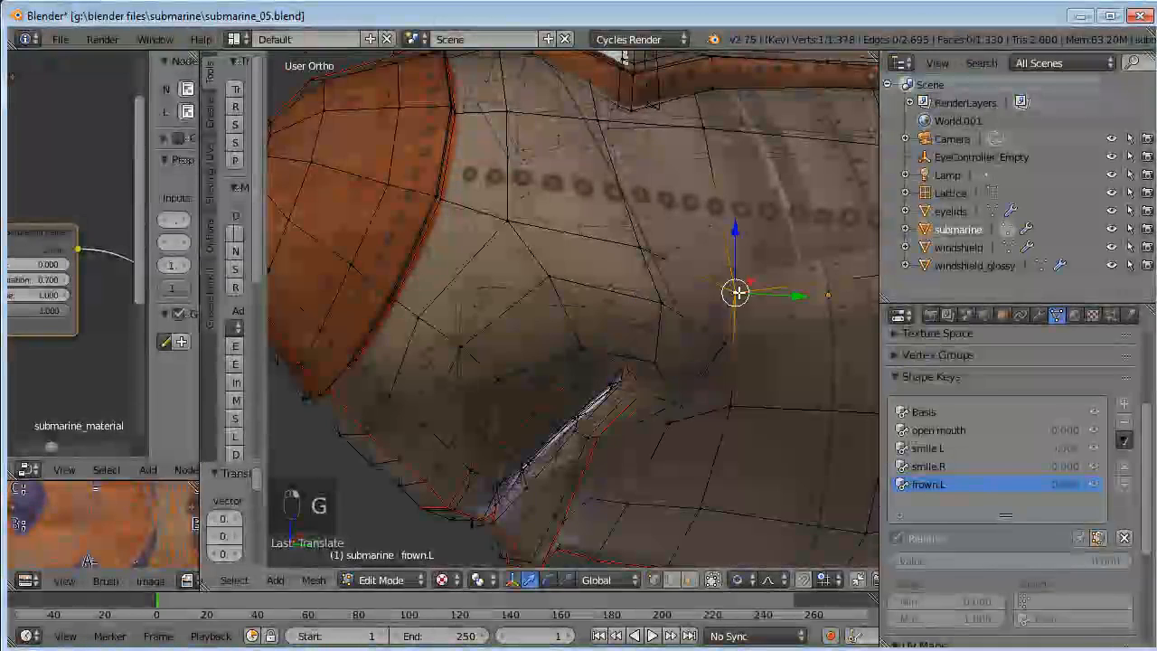
key("g")
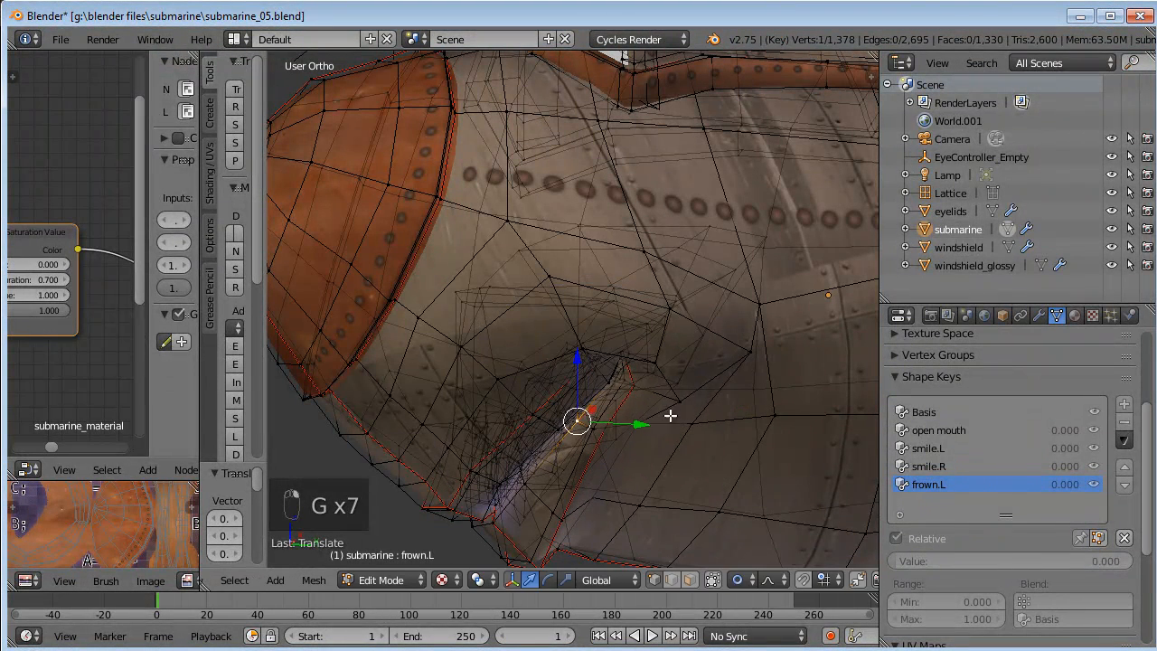
middle_click_drag(678, 398, 616, 396)
right_click(590, 344, "shift")
middle_click_drag(589, 344, 570, 402)
key("g")
right_click(675, 362, "shift")
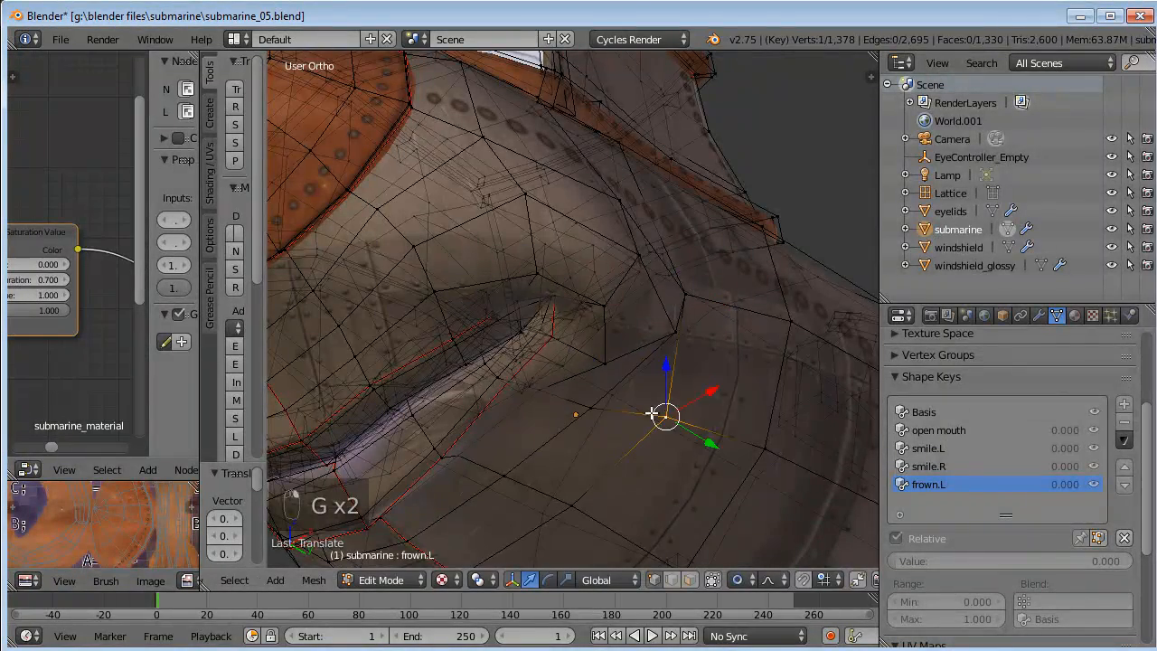
Pull the cheek vertices behind and above the left mouth corner back and down into a smooth fold.
middle_click_drag(674, 422, 673, 426)
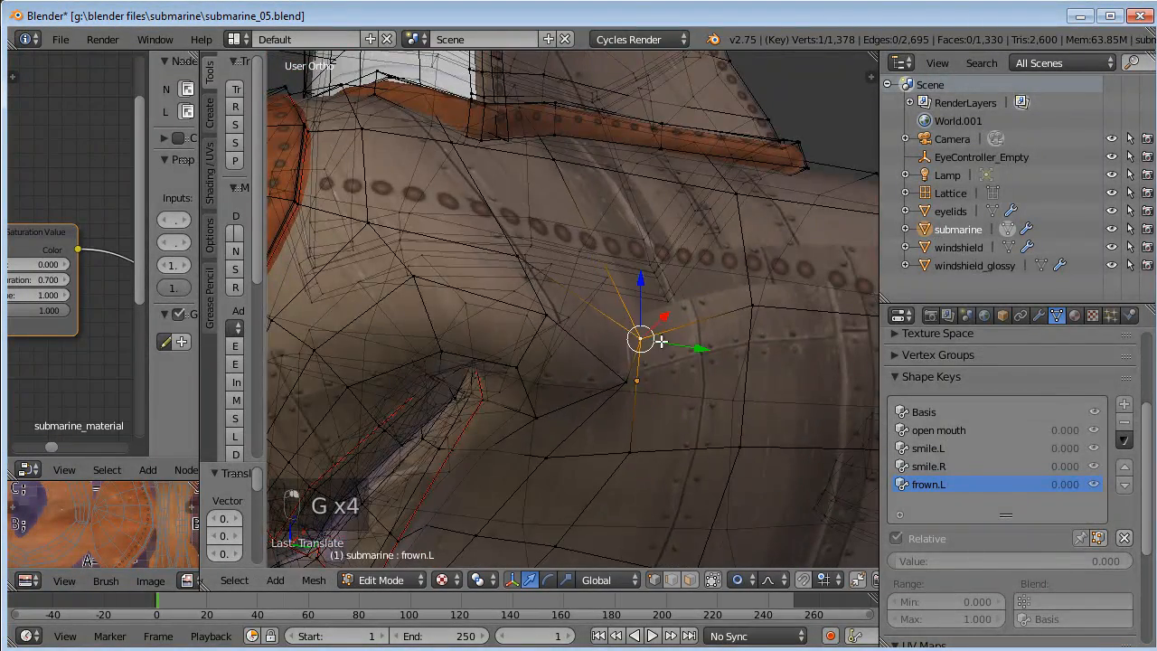
middle_click_drag(655, 341, 641, 426)
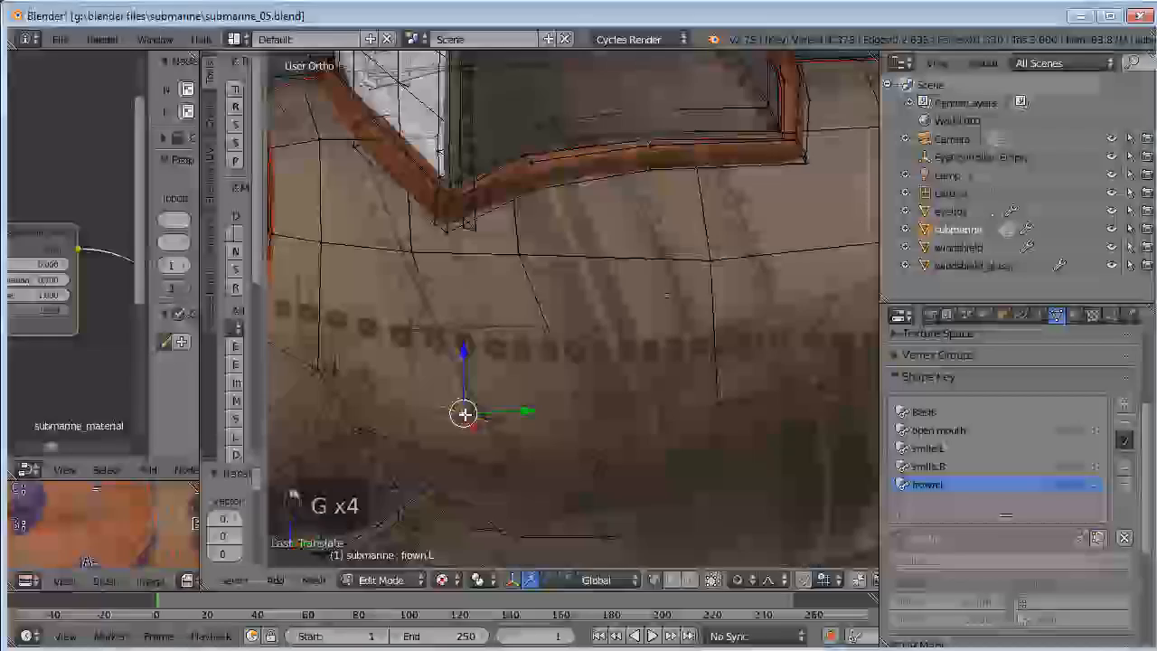
key("g")
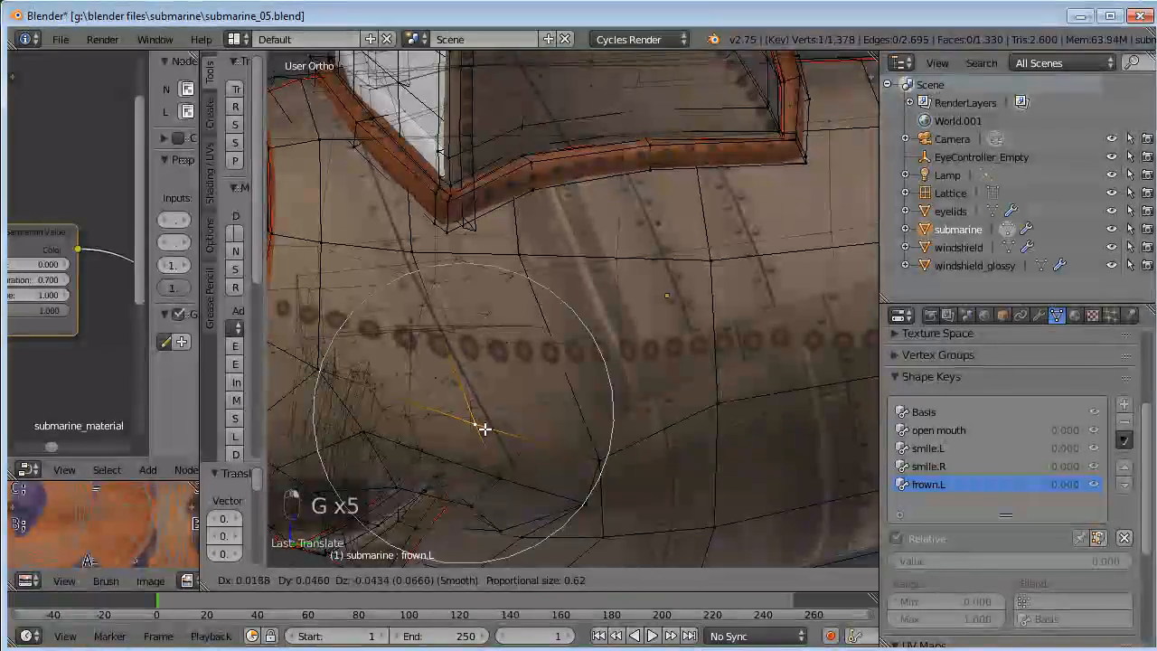
left_click(485, 428)
middle_click_drag(545, 414, 529, 348)
middle_click_drag(699, 346, 721, 392)
Move the left cheek vertices outward and back to fill out the bulge around the frowning corner.
key("g")
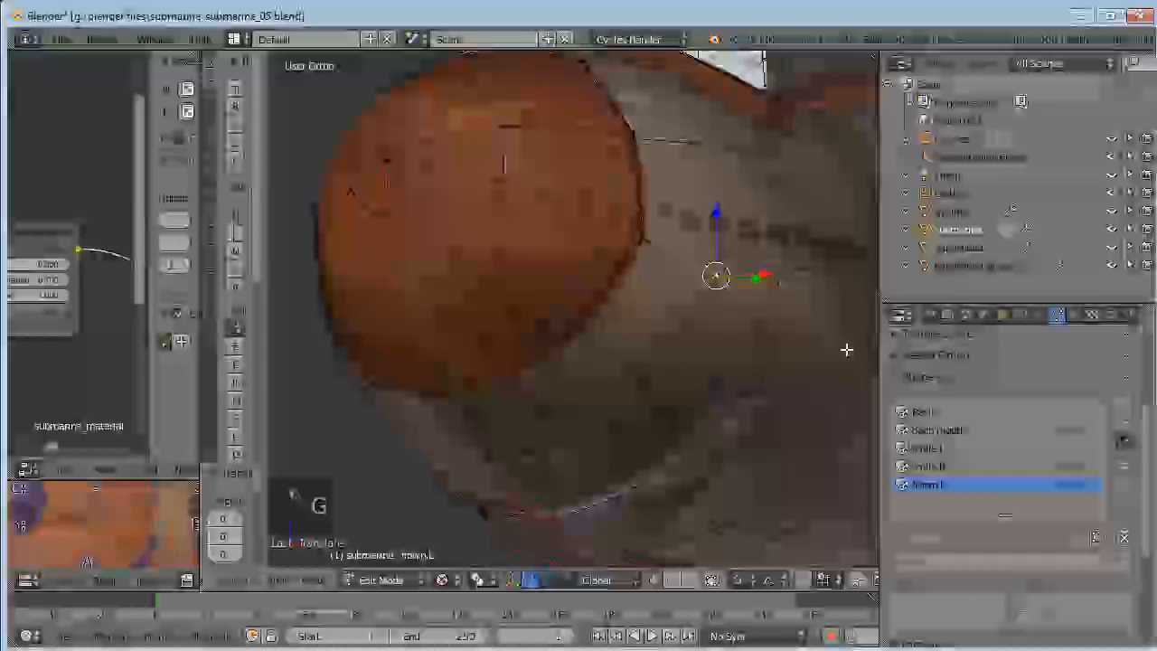
key("g")
left_click(783, 369)
middle_click_drag(745, 390, 678, 340)
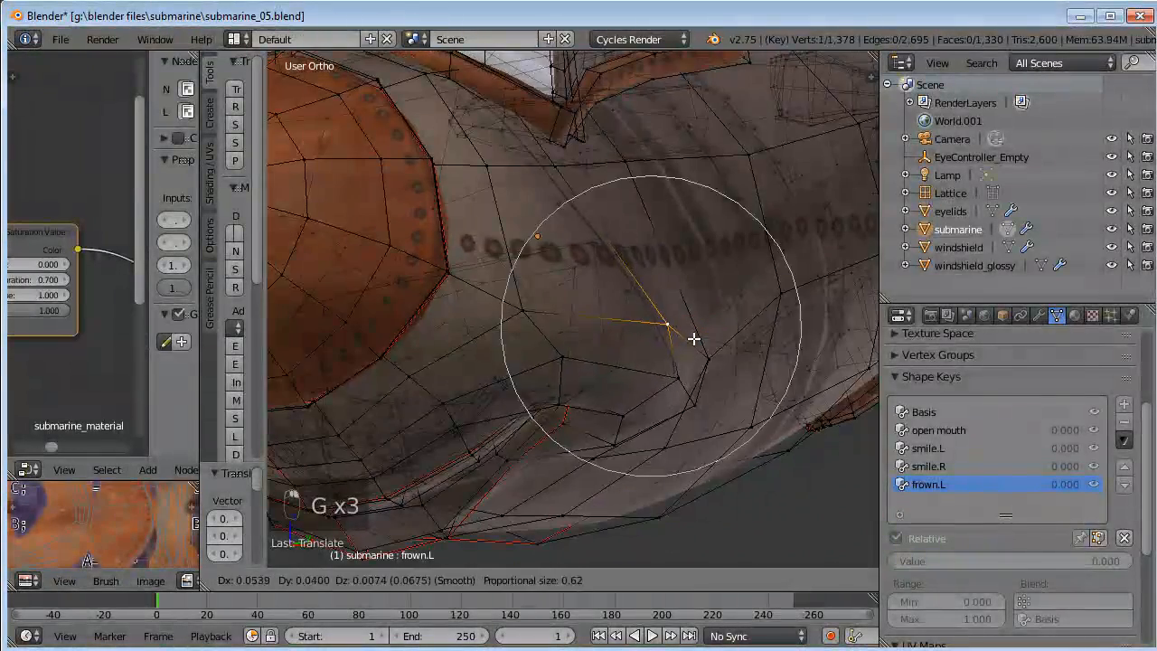
left_click(694, 338)
middle_click_drag(763, 310, 627, 426)
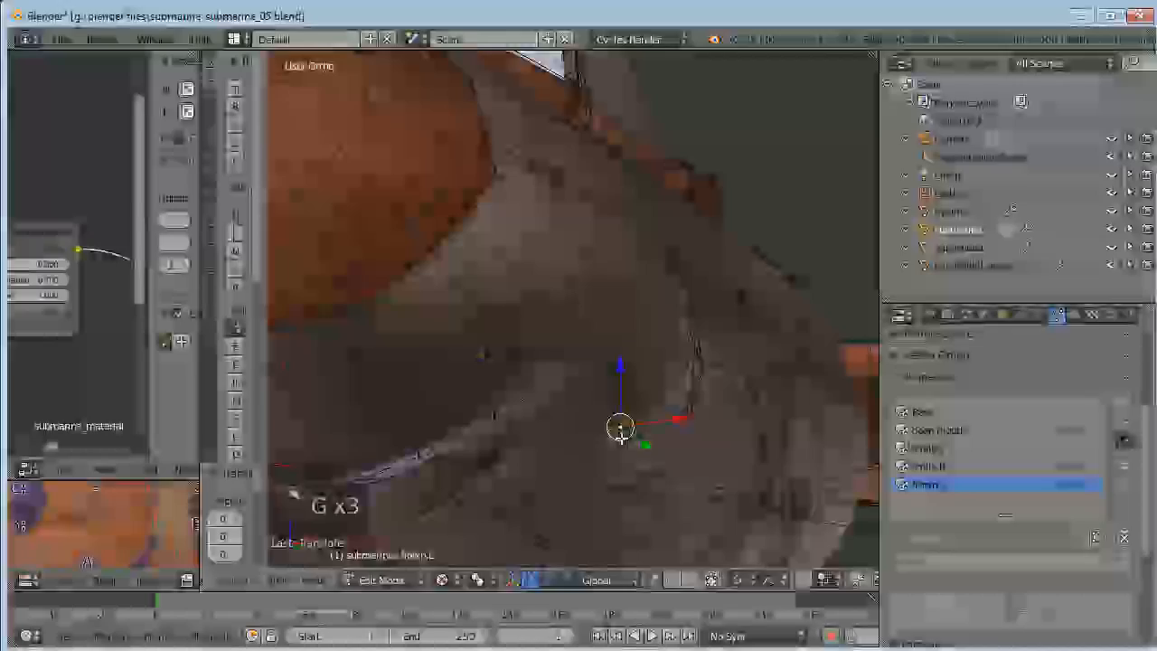
key("g")
left_click(613, 446)
Lower the left mouth-corner vertices as seen from the front to deepen the frown.
scroll(615, 445, "down", 1)
middle_click_drag(614, 445, 651, 442)
right_click(598, 352)
key("g")
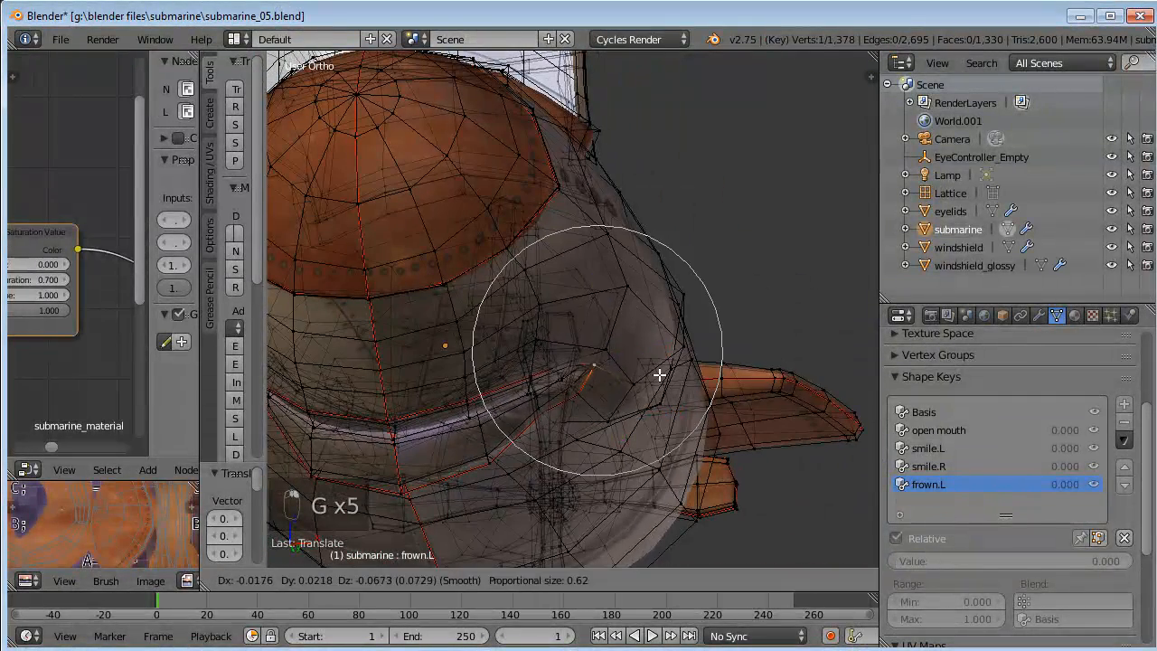
scroll(662, 381, "down", 2)
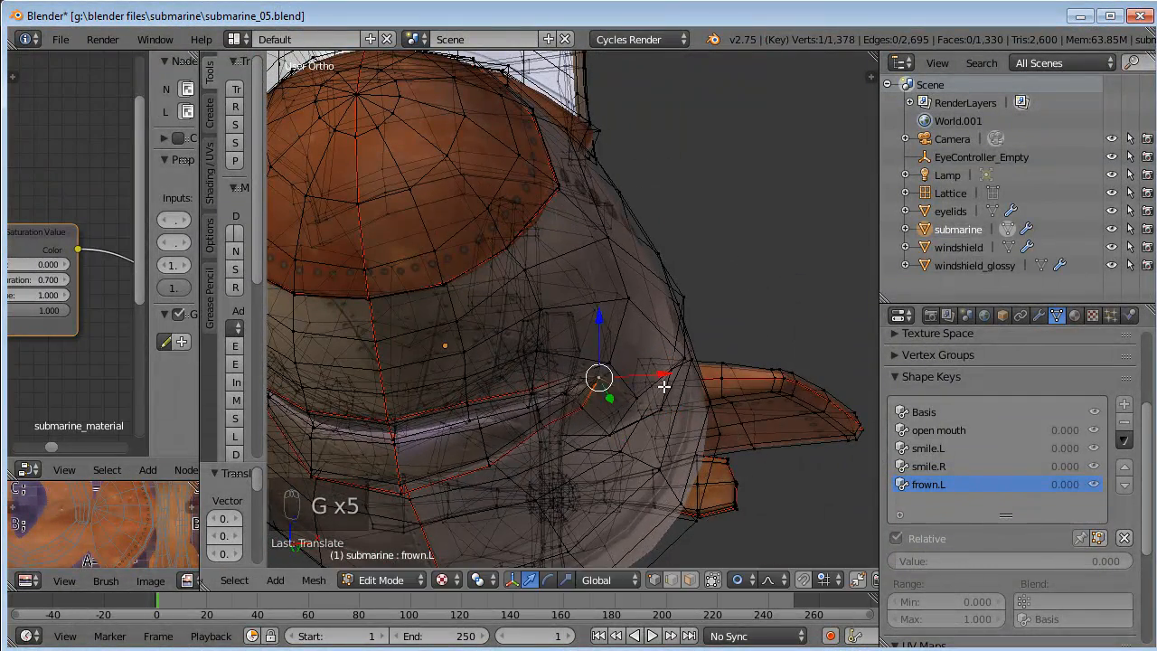
left_click(664, 386)
middle_click_drag(664, 387, 602, 421)
key("g")
left_click(710, 398)
middle_click_drag(710, 397, 668, 396)
Leave mesh editing, set frown.L's value to 1 and view the left side of the mouth.
key("Tab")
left_click_drag(897, 561, 1013, 562)
middle_click_drag(588, 398, 555, 383)
Reposition the front lower-lip vertex in the frown.L mesh using a proportional editing size of 1.00.
key("Tab")
scroll(573, 401, "up", 4)
scroll(578, 412, "up", 3)
right_click(579, 412)
scroll(579, 413, "up", 2)
key("g")
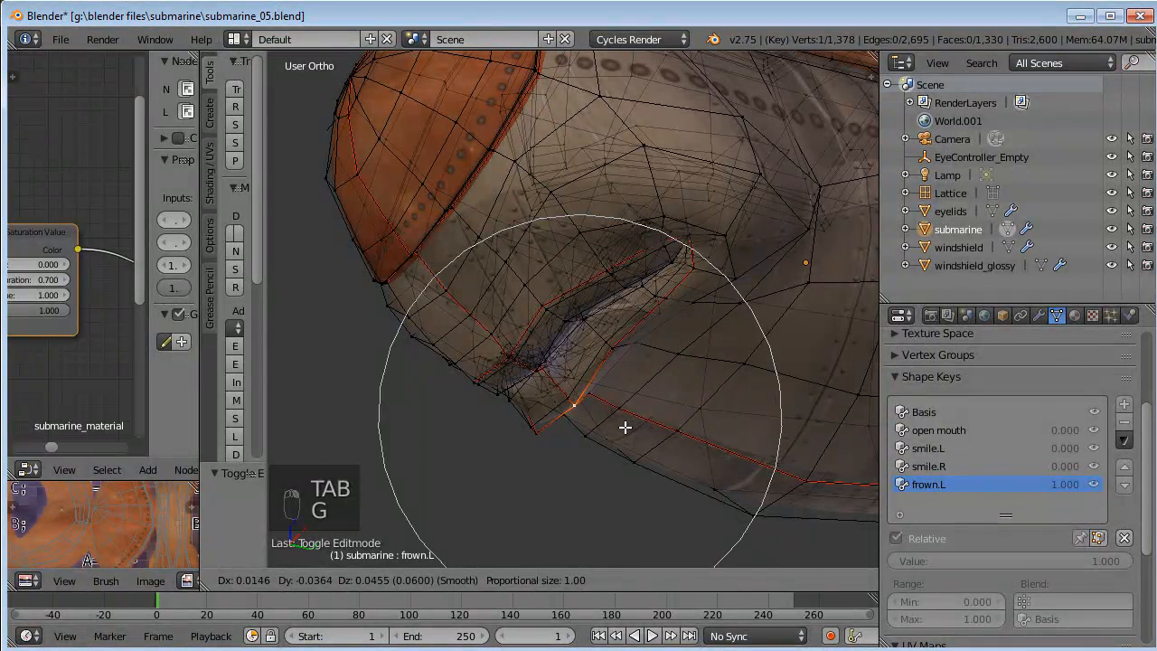
right_click(625, 427)
key("g")
left_click(619, 421)
key("g")
left_click(583, 459)
Rotate and move the lip vertices in alternation to refine the curve of the frowning left lip.
middle_click_drag(583, 460, 740, 291)
key("r")
left_click(807, 298)
key("g")
left_click(818, 309)
key("r")
left_click(826, 307)
key("g")
left_click(666, 409)
Return to Object Mode and examine the frown from the front and side while varying frown.L's value.
key("Tab")
scroll(667, 408, "down", 5)
middle_click_drag(667, 409, 779, 353)
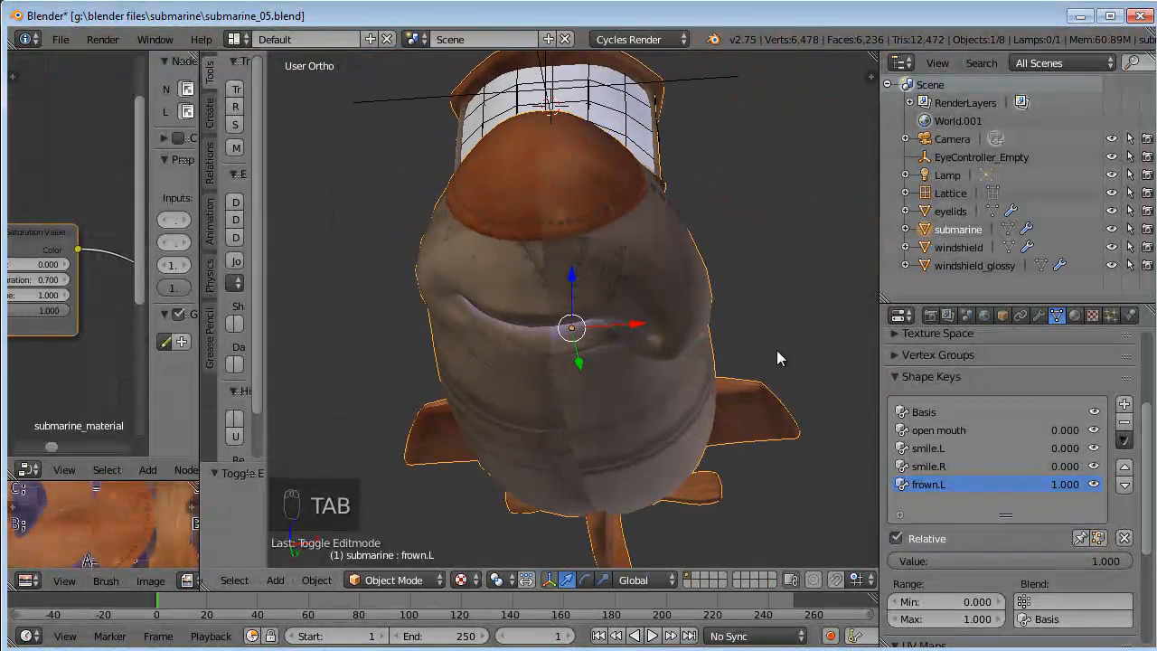
left_click_drag(1029, 566, 1103, 557)
middle_click_drag(702, 401, 1070, 581)
left_click_drag(950, 561, 54, 561)
Create a new shape key from the current mix and rename it frown.R.
left_click(1124, 441)
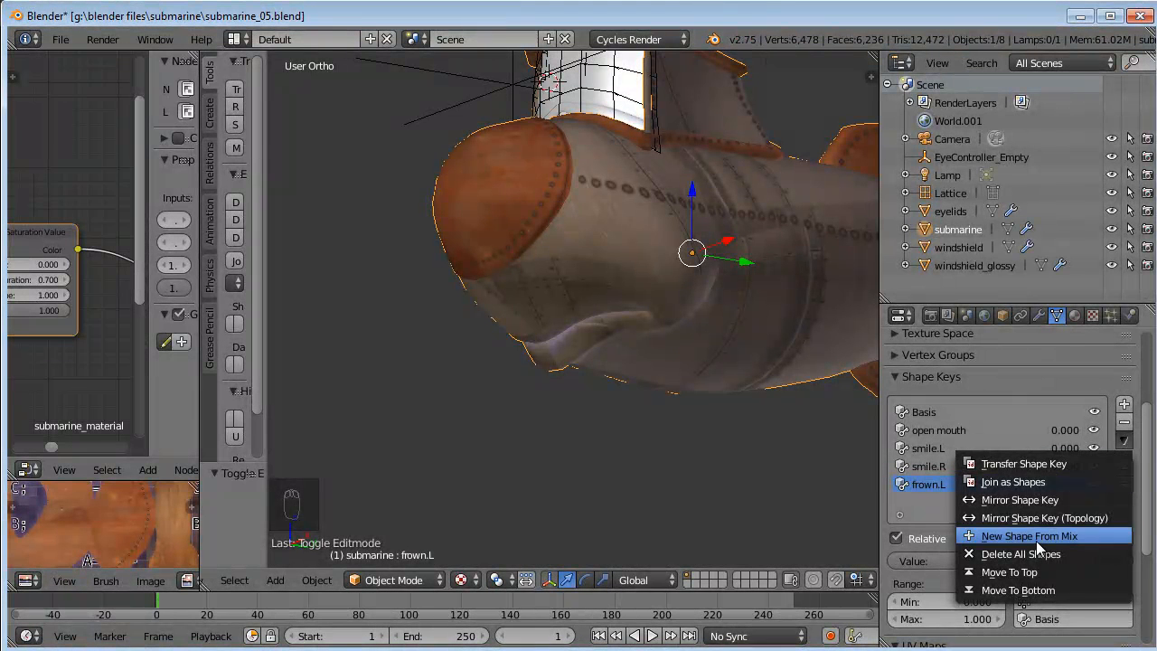
left_click(1034, 537)
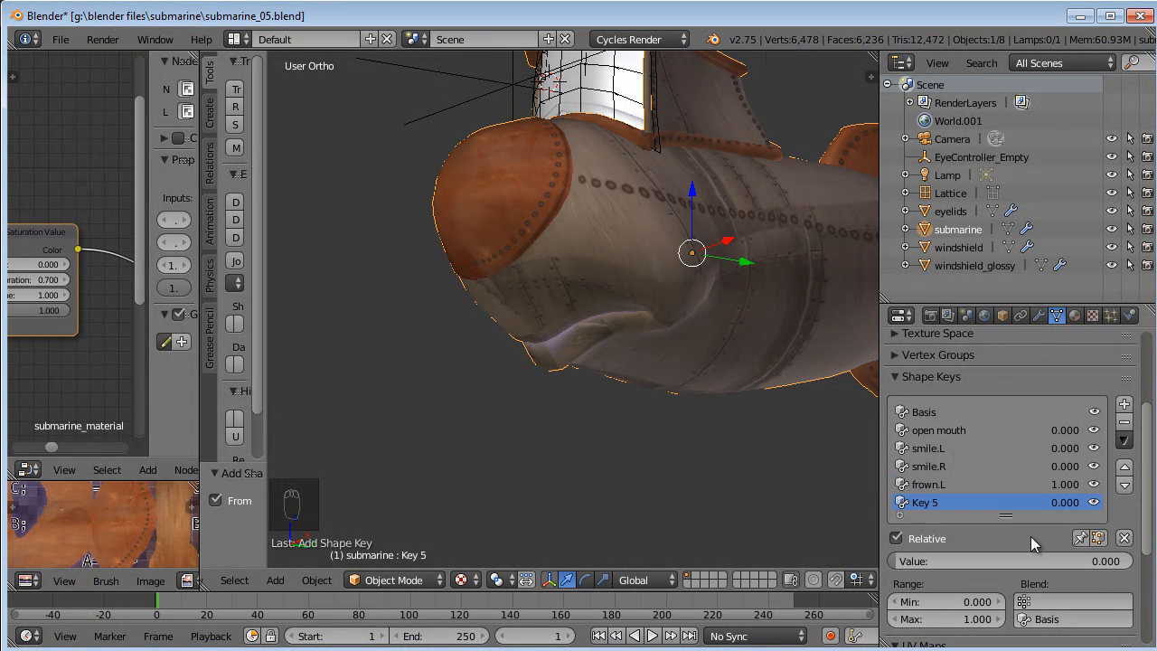
left_click(912, 504)
type("f")
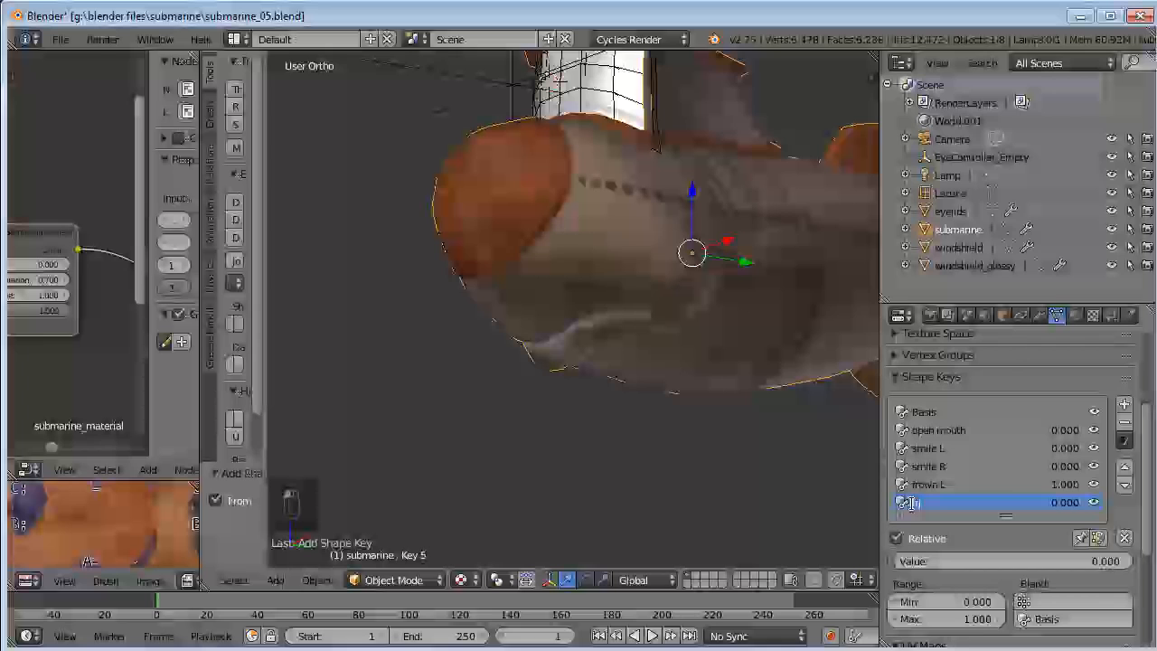
type("rown.R")
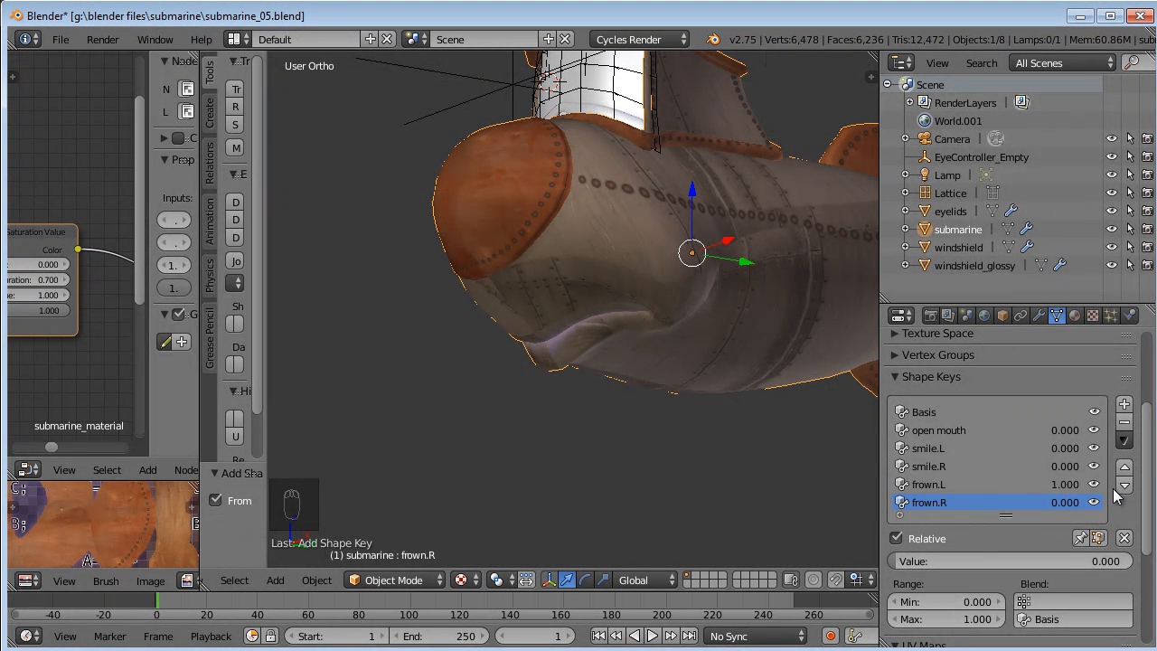
Mirror the frown.R shape key and raise its value to 1 while viewing the mouth.
left_click(1124, 440)
left_click(1062, 503)
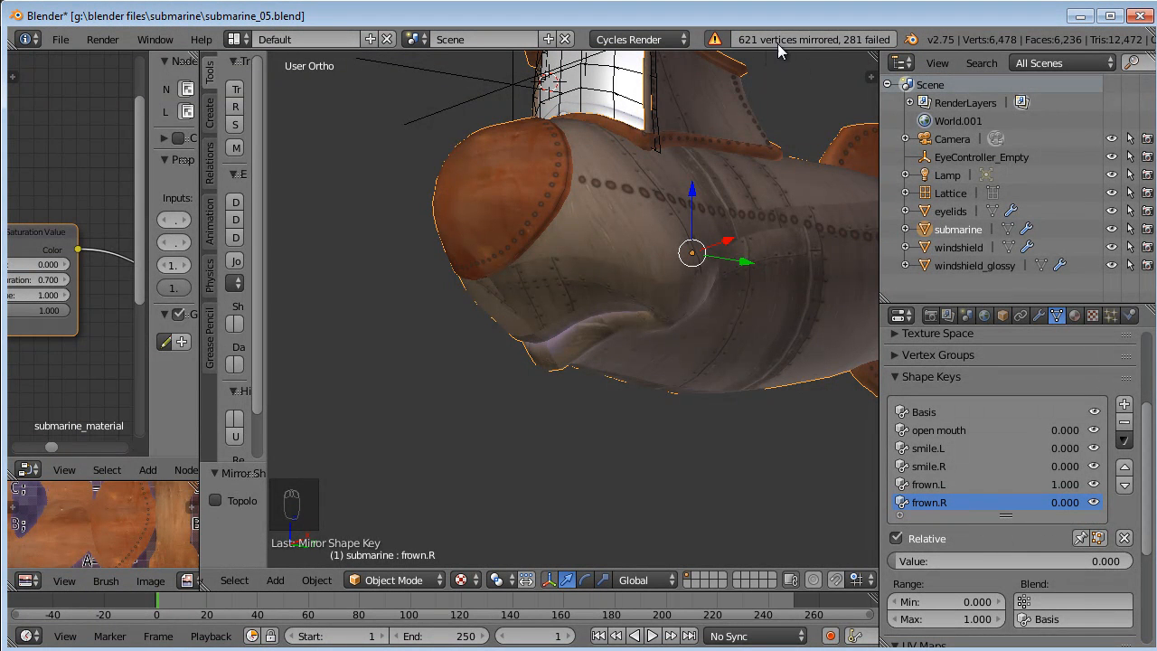
middle_click_drag(571, 253, 636, 262)
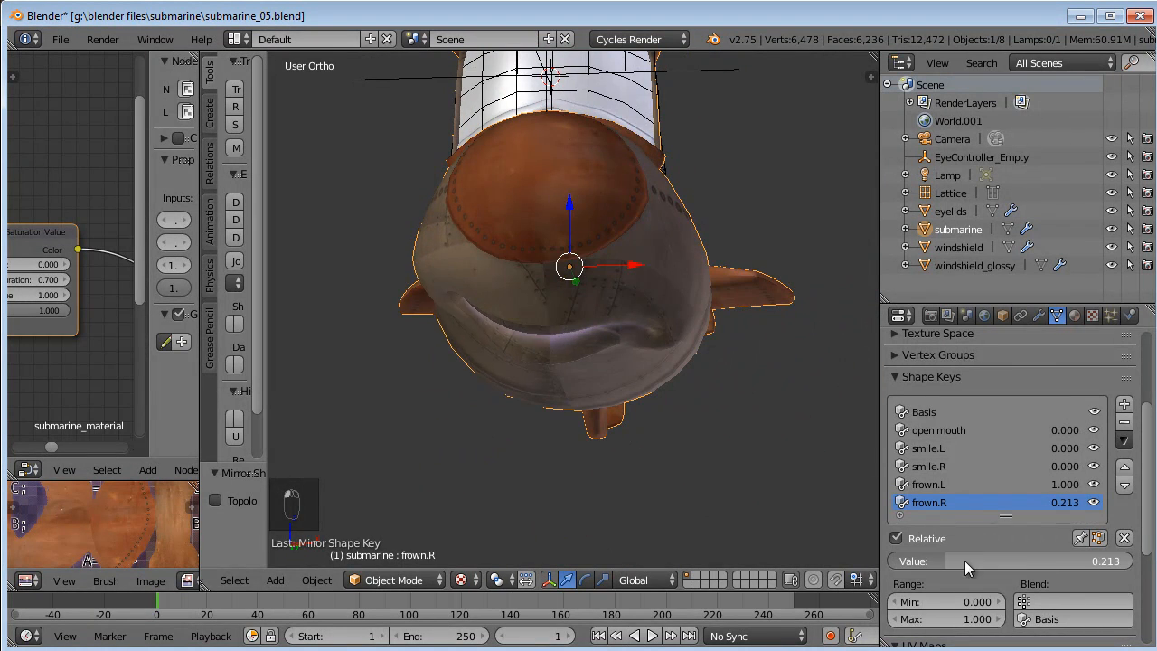
middle_click_drag(608, 434, 593, 402)
Inspect the mesh in wireframe and select all geometry linked to an inner-mouth vertex to check its vertex count.
key("z")
scroll(558, 395, "up", 5)
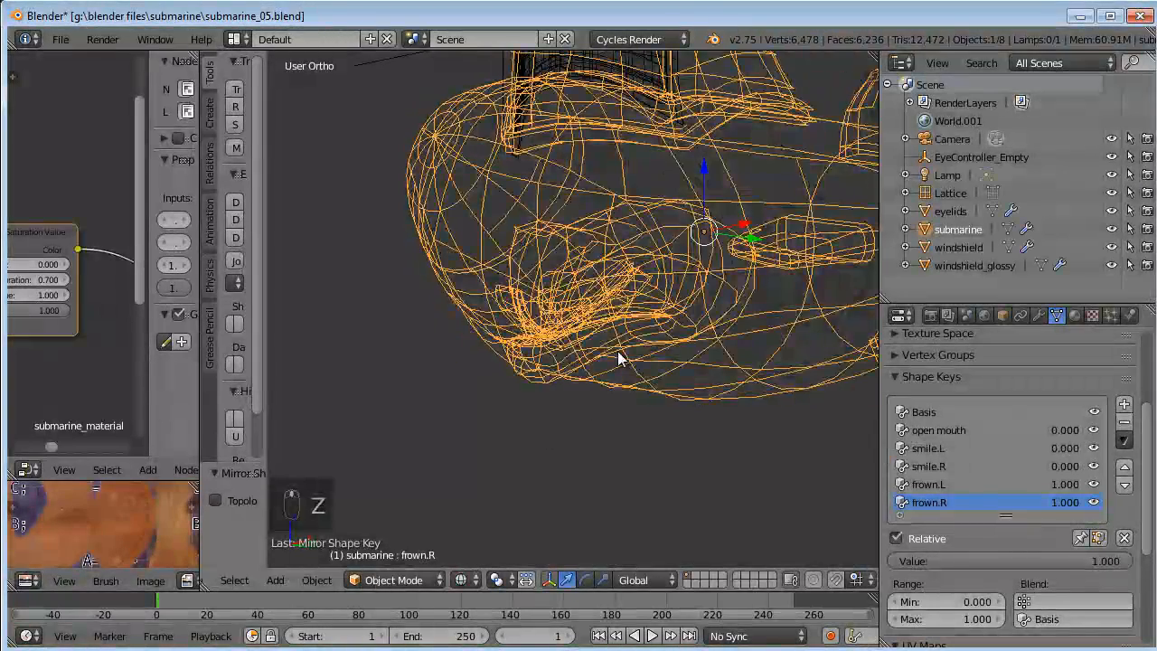
key("z")
key("z")
key("z")
key("Tab")
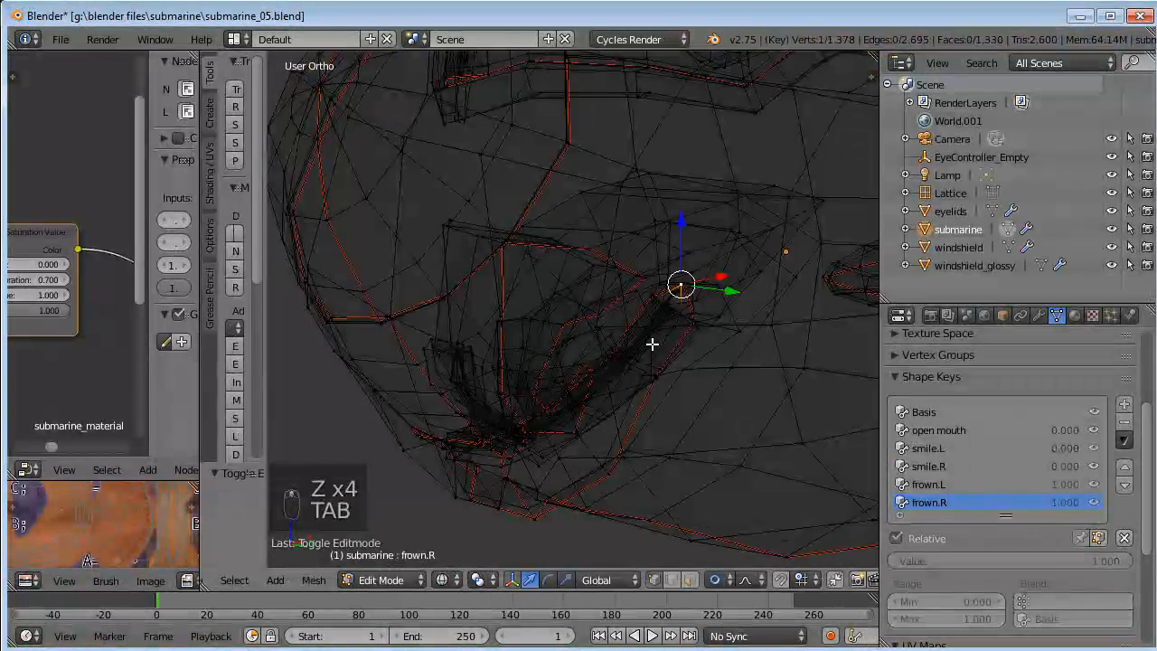
middle_click_drag(637, 368, 748, 400)
right_click(764, 393)
key("ctrl+l")
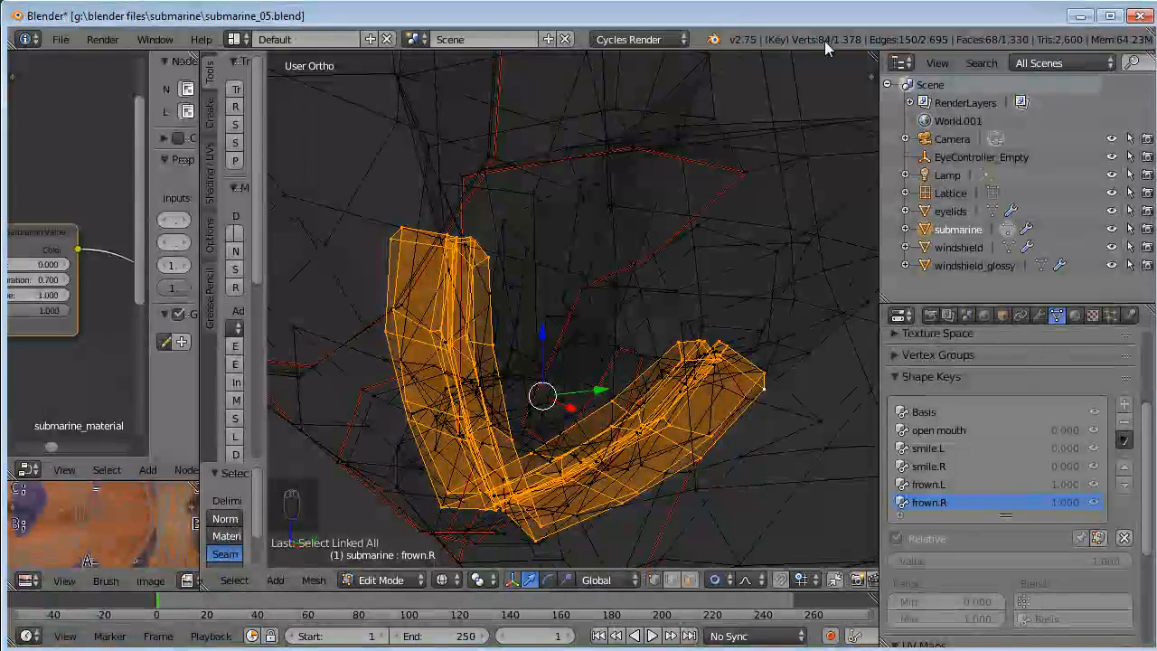
Switch to solid shading and select the seam-bounded geometry linked to a vertex on the hull's left side to inspect it.
scroll(603, 282, "down", 4)
key("Tab")
middle_click_drag(621, 271, 642, 312)
key("z")
key("Tab")
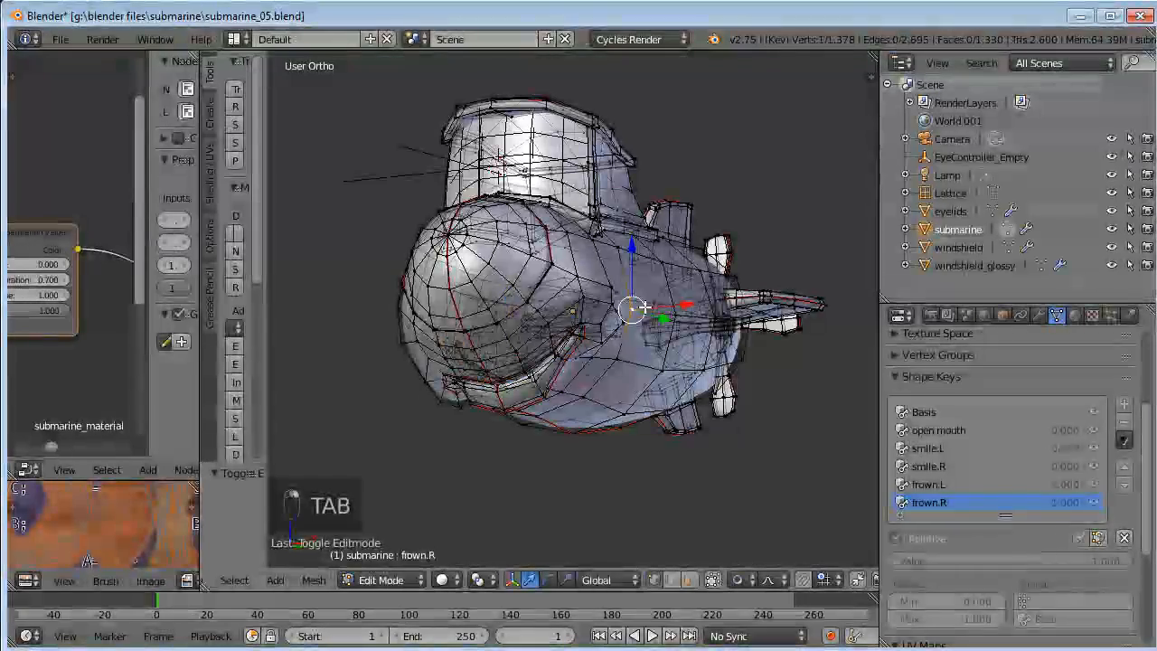
key("ctrl+l")
mouse_move(706, 263)
middle_mouse_down()
mouse_move(765, 251)
mouse_move(716, 246)
middle_mouse_up()
middle_click_drag(683, 301, 633, 271)
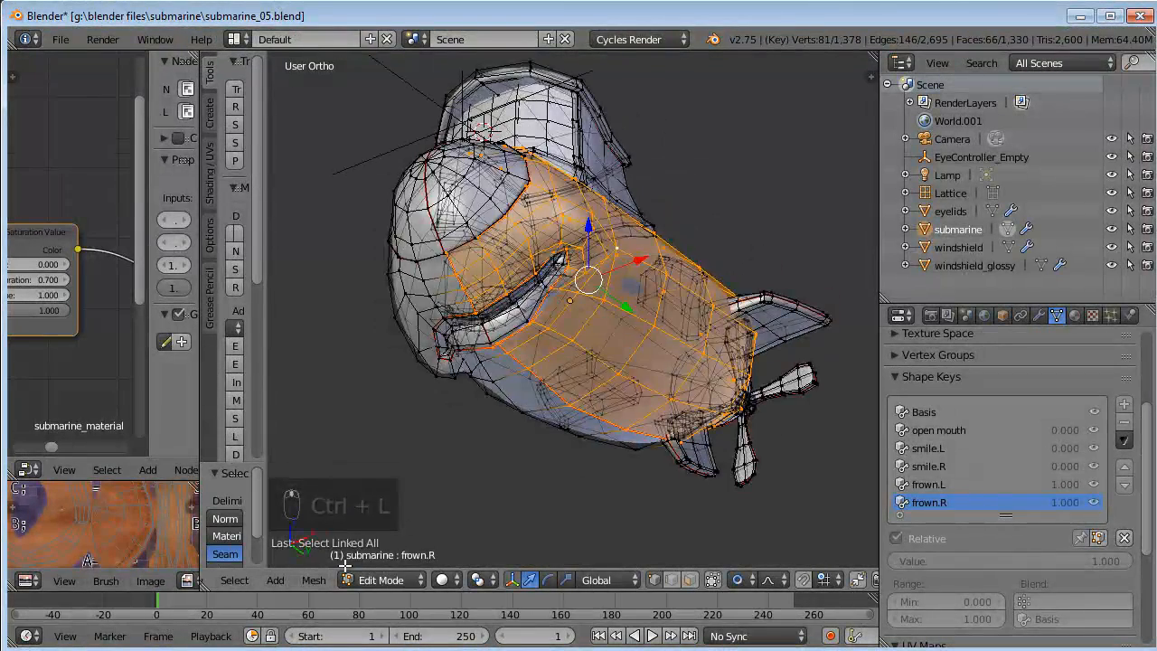
Reapply the Linked selection on the hull, then pick another left-side vertex and select its linked geometry for comparison.
left_click(234, 580)
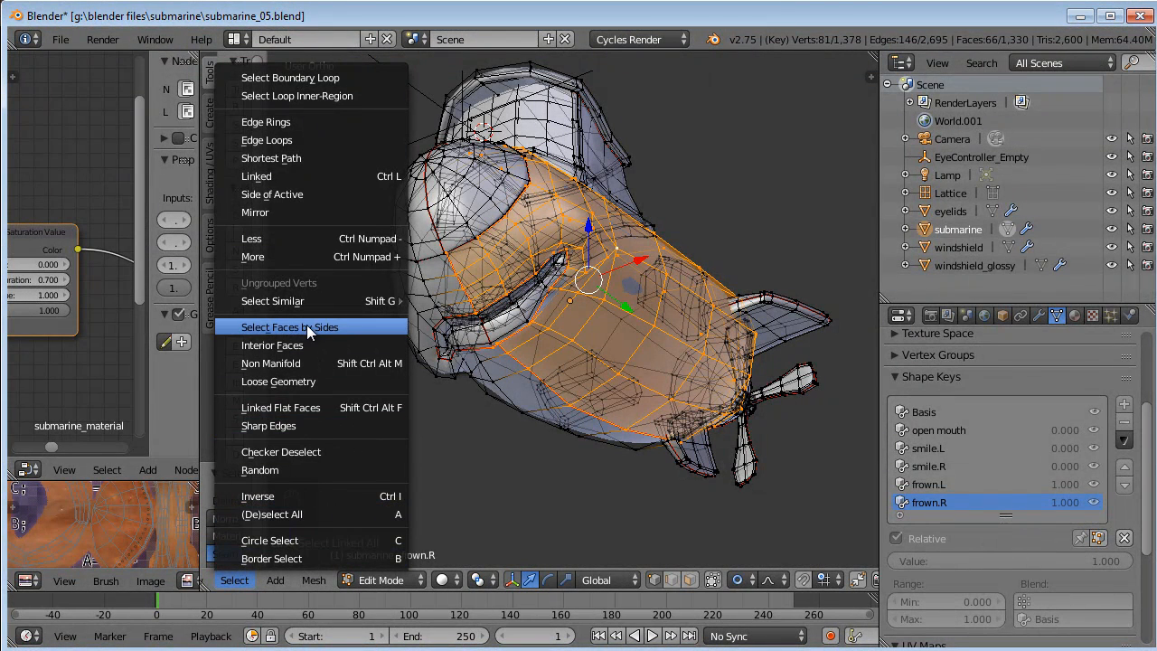
left_click(317, 179)
middle_click_drag(317, 179, 291, 614)
middle_click_drag(516, 347, 483, 366)
right_click(625, 350)
key("ctrl+l")
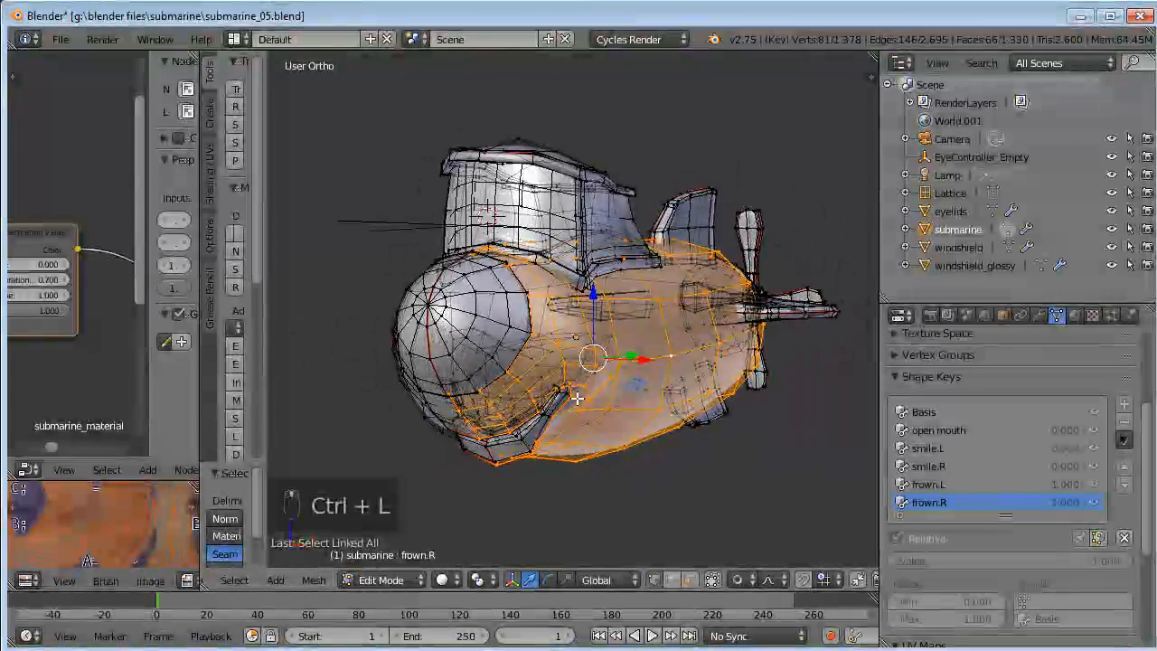
Enlarge the tool shelf and its operator settings, and set Select Linked's delimit option to Normal.
scroll(667, 353, "up", 3)
middle_click_drag(681, 338, 653, 333)
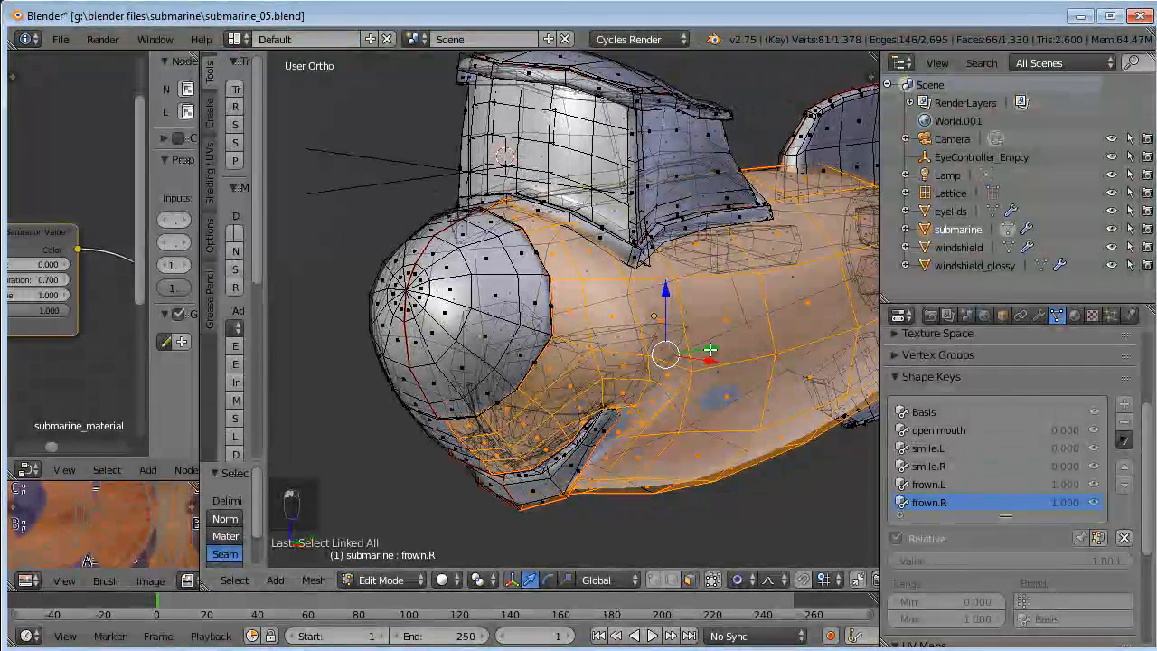
middle_click_drag(527, 505, 562, 502)
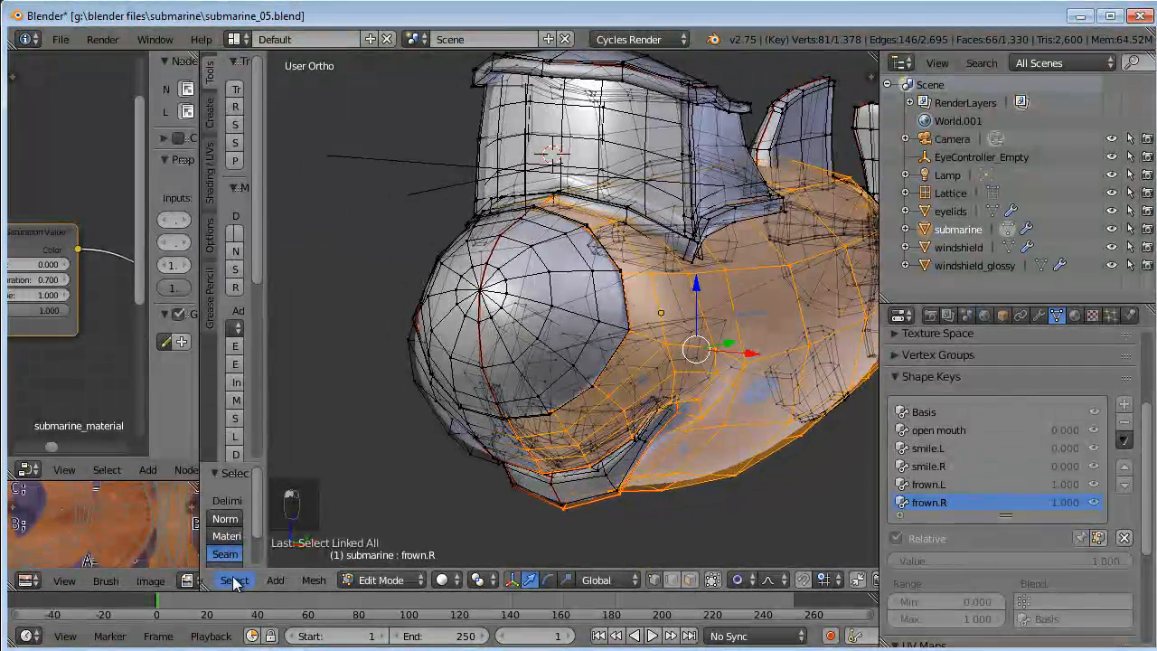
left_click(233, 580)
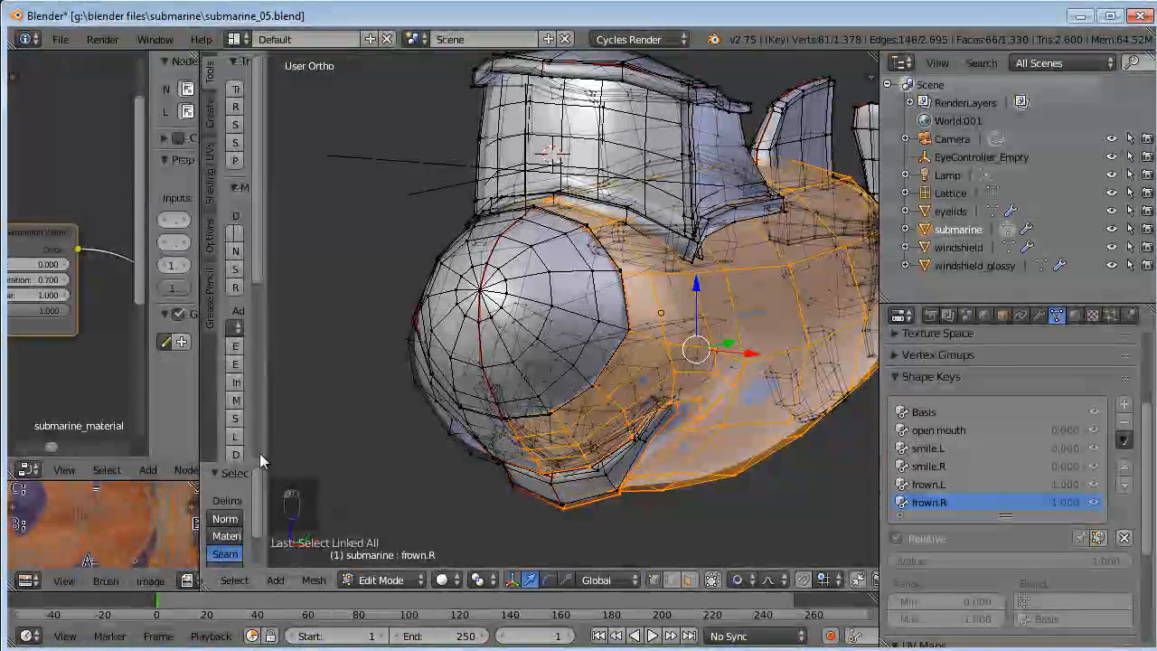
left_click_drag(263, 454, 412, 433)
scroll(292, 491, "down", 2)
scroll(292, 491, "up", 2)
scroll(276, 482, "down", 2)
left_click_drag(276, 461, 278, 310)
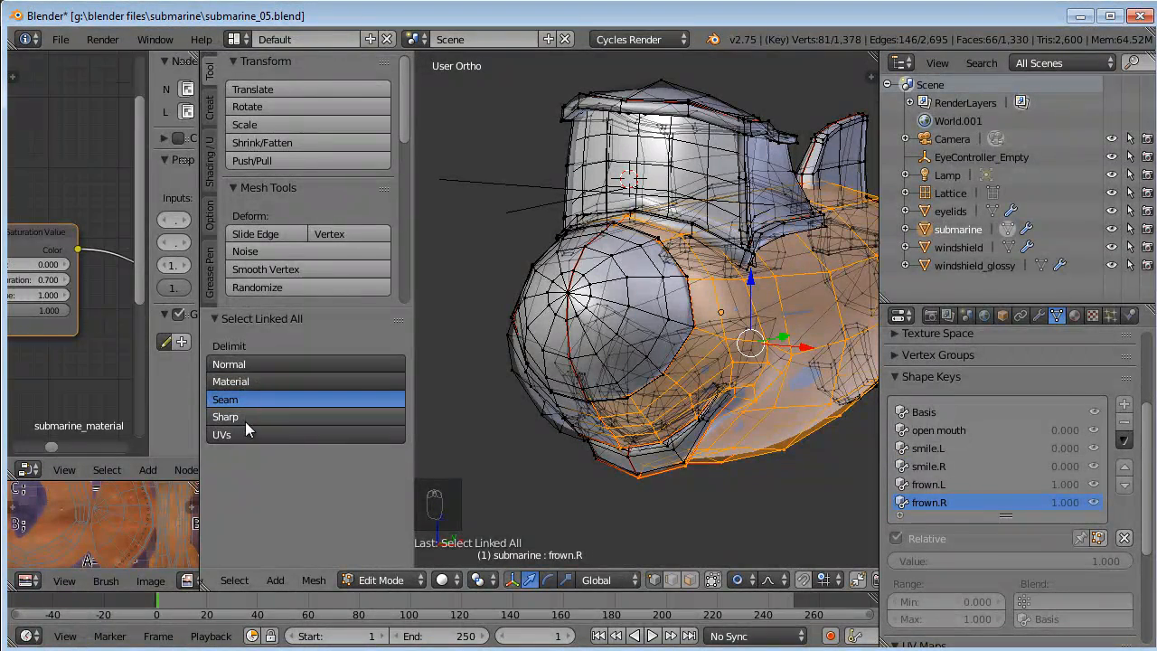
left_click(256, 364)
Deselect the mesh and select the geometry linked to an upper hull vertex, delimited by Normal, to inspect its extent.
middle_click_drag(537, 405, 633, 371)
key("a")
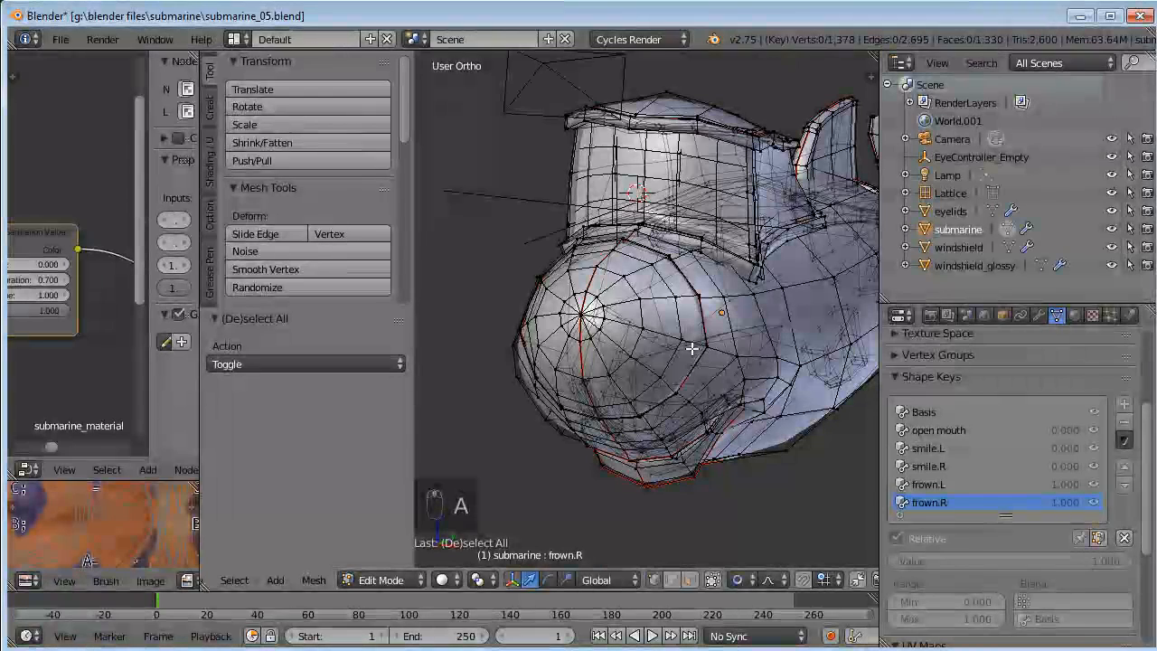
key("ctrl+l")
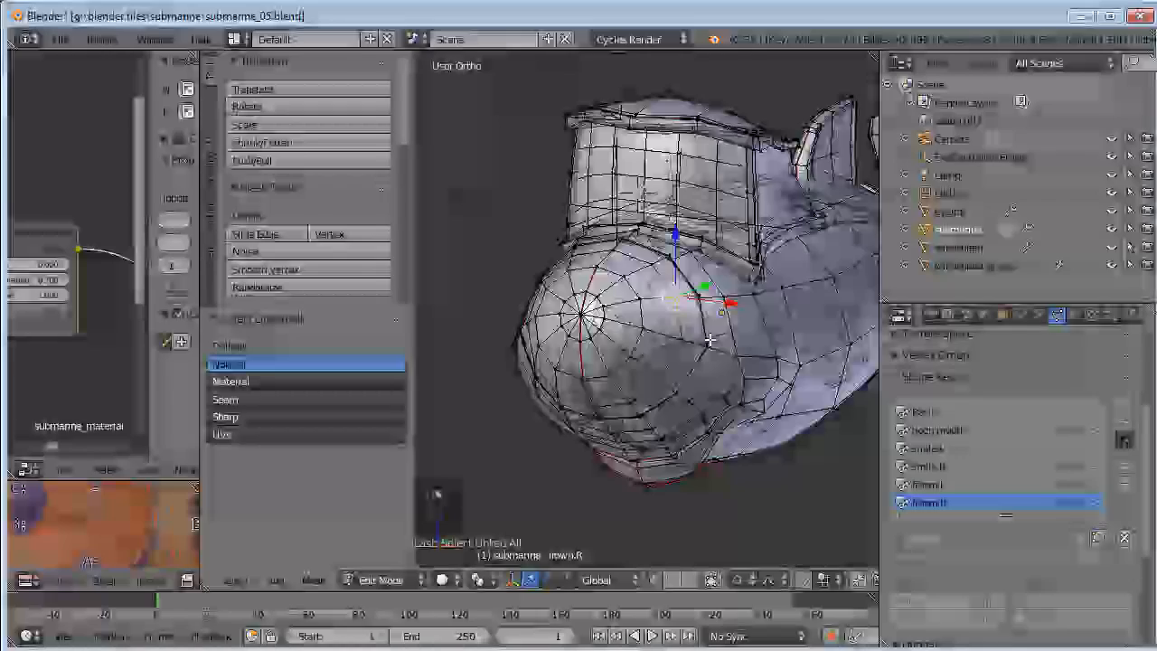
key("ctrl+l")
middle_click_drag(742, 226, 782, 154)
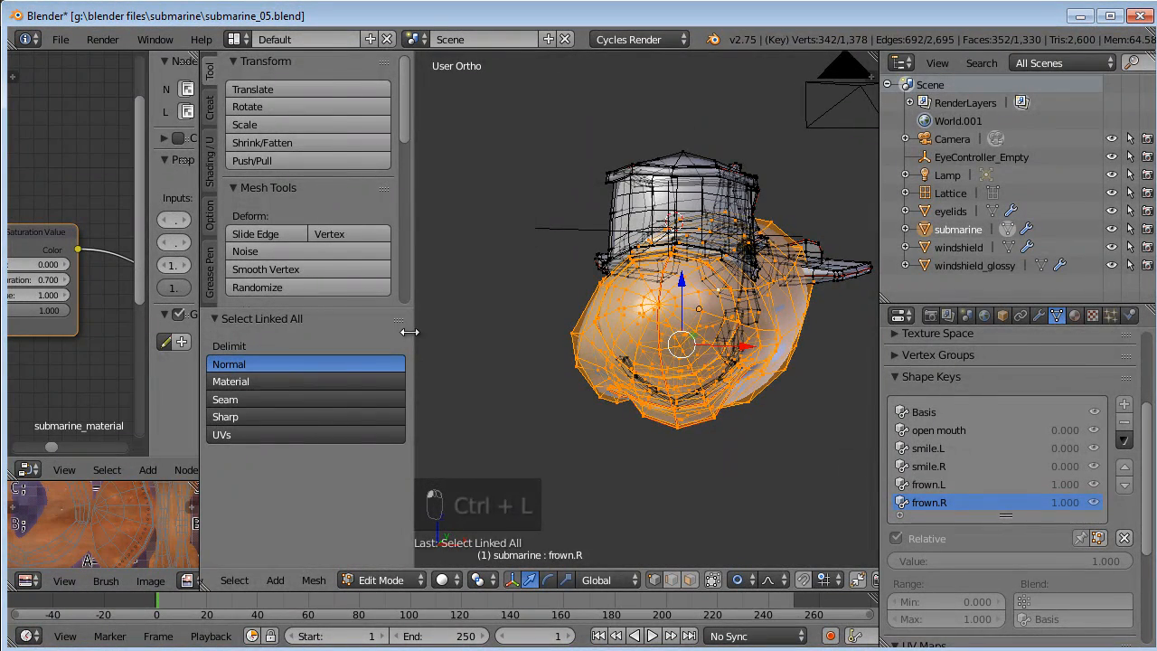
Narrow the tool shelf and return the submarine to Object Mode.
left_click_drag(413, 332, 318, 331)
key("Tab")
middle_click_drag(617, 377, 758, 392)
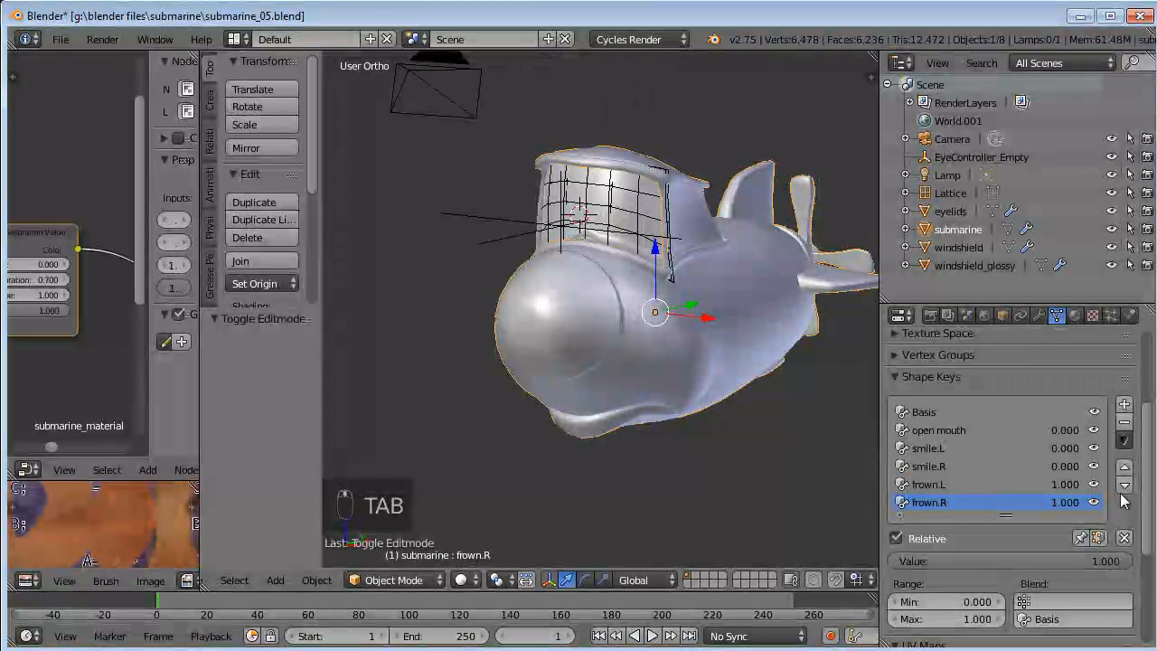
Try mirroring the frown.R shape key again, and undo the mirroring.
left_click(1122, 442)
left_click(1084, 500)
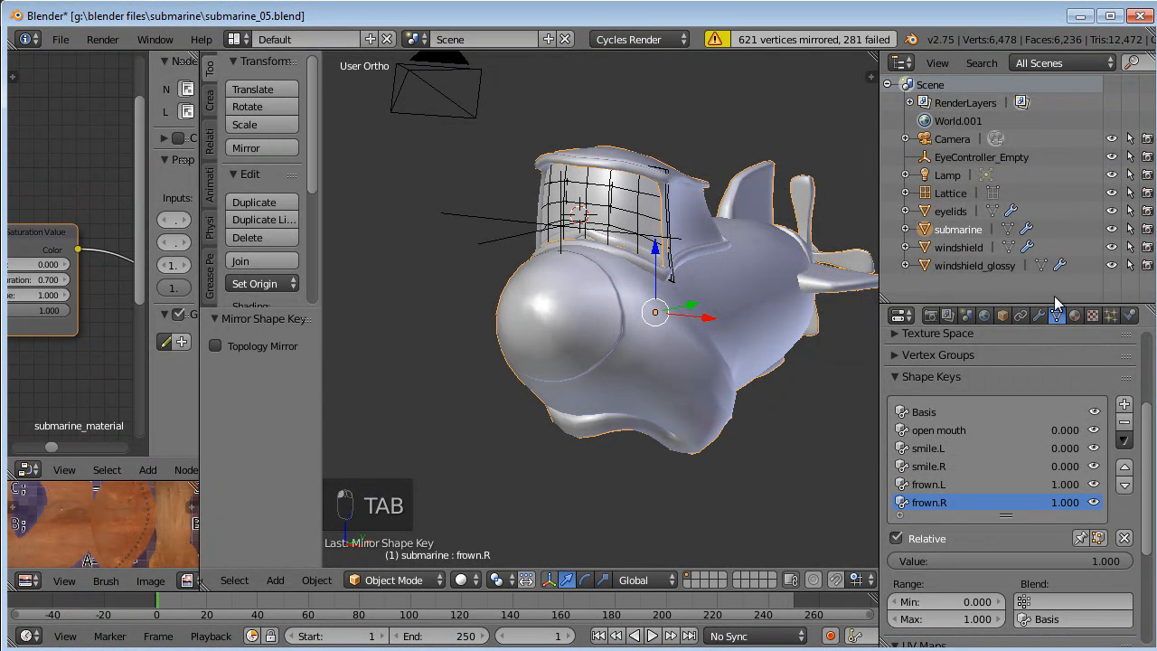
key("ctrl+z")
Lower the frown.R shape key's value to 0 while viewing the mouth from the front.
middle_click_drag(807, 318, 795, 446)
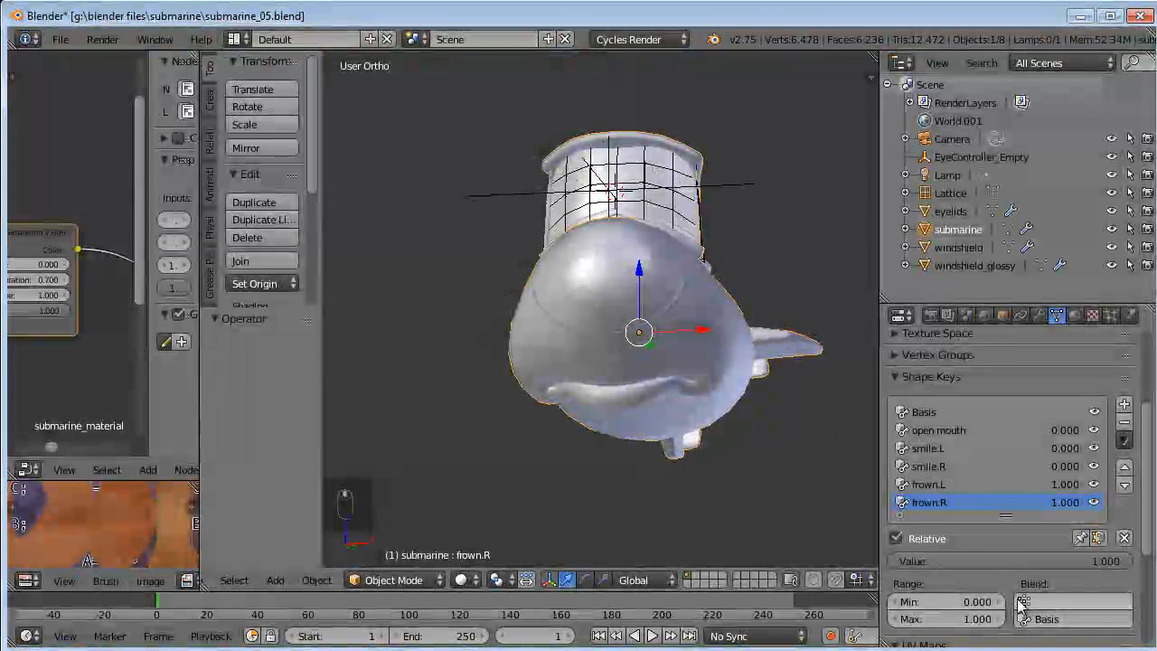
left_click_drag(1051, 562, 818, 546)
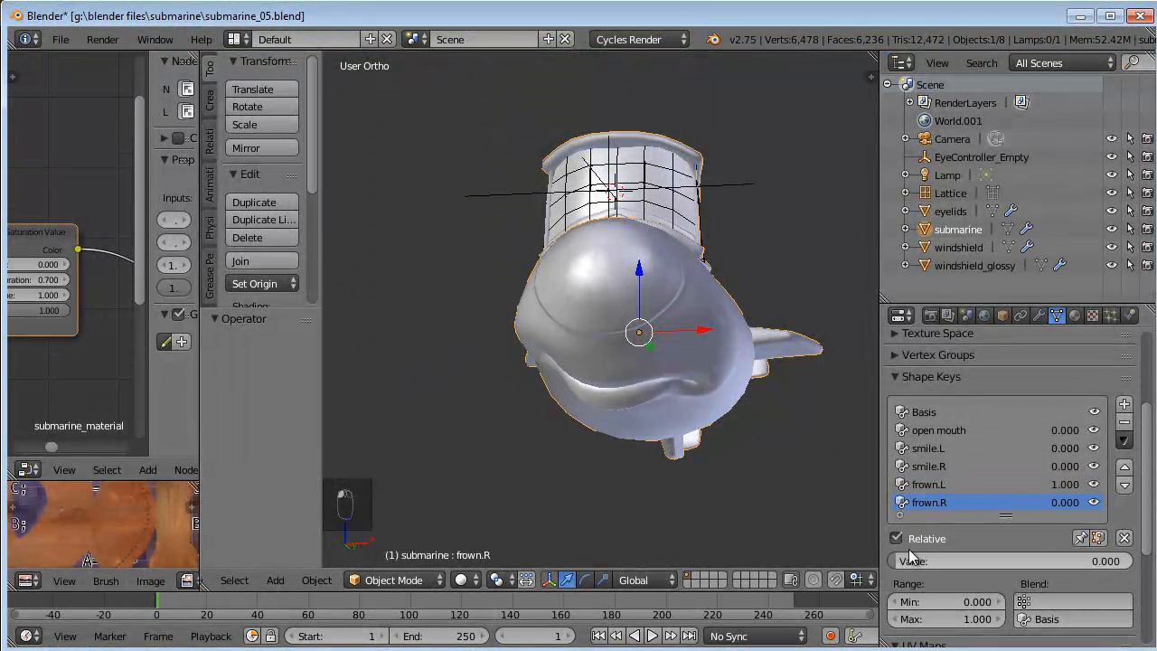
left_click(960, 560)
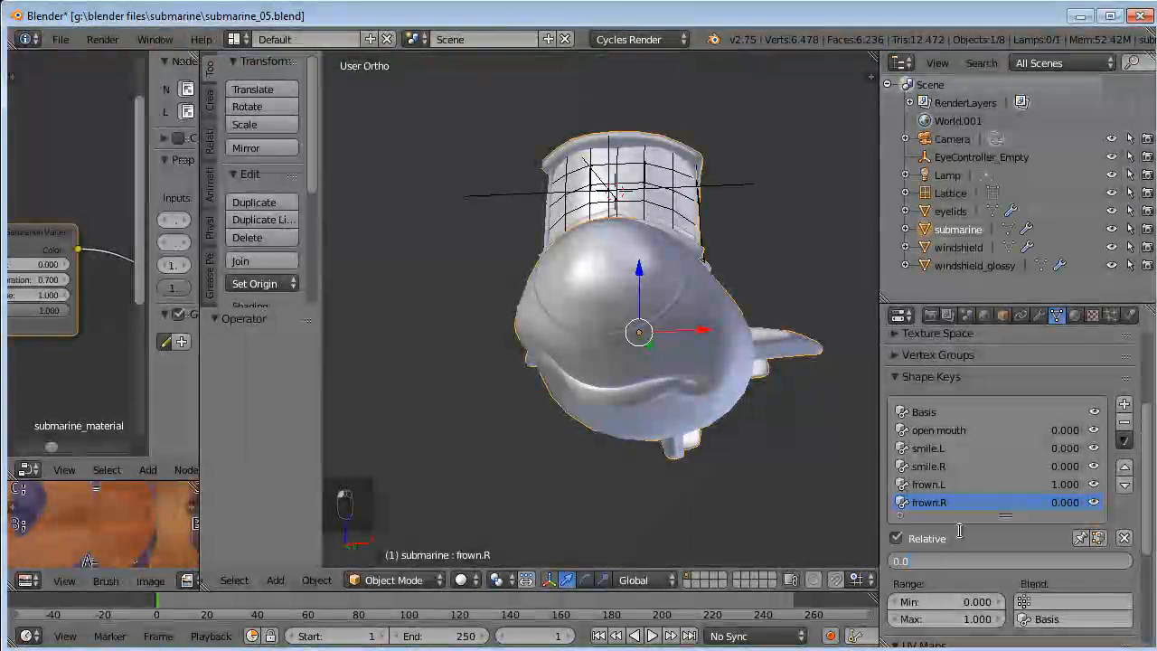
Test the smile.L shape key by raising its value to 1 and lowering it back to 0.
left_click(953, 464)
left_click(949, 451)
left_click_drag(938, 563, 1141, 567)
middle_click_drag(615, 428, 651, 439)
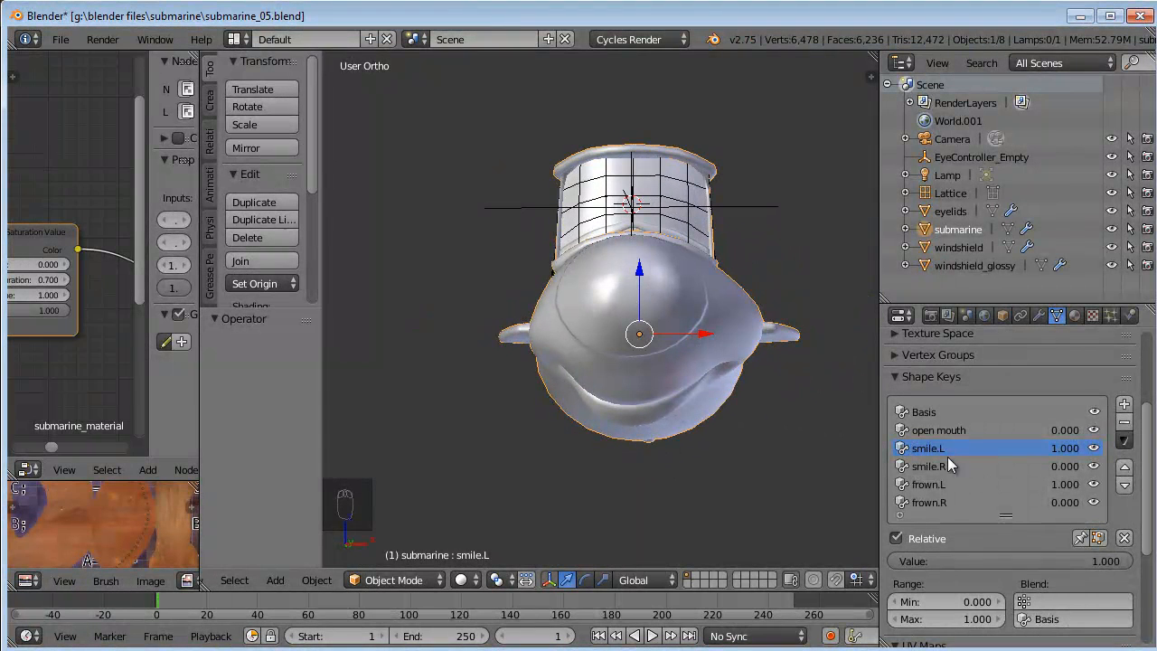
left_click(974, 449)
left_click_drag(1103, 563, 803, 556)
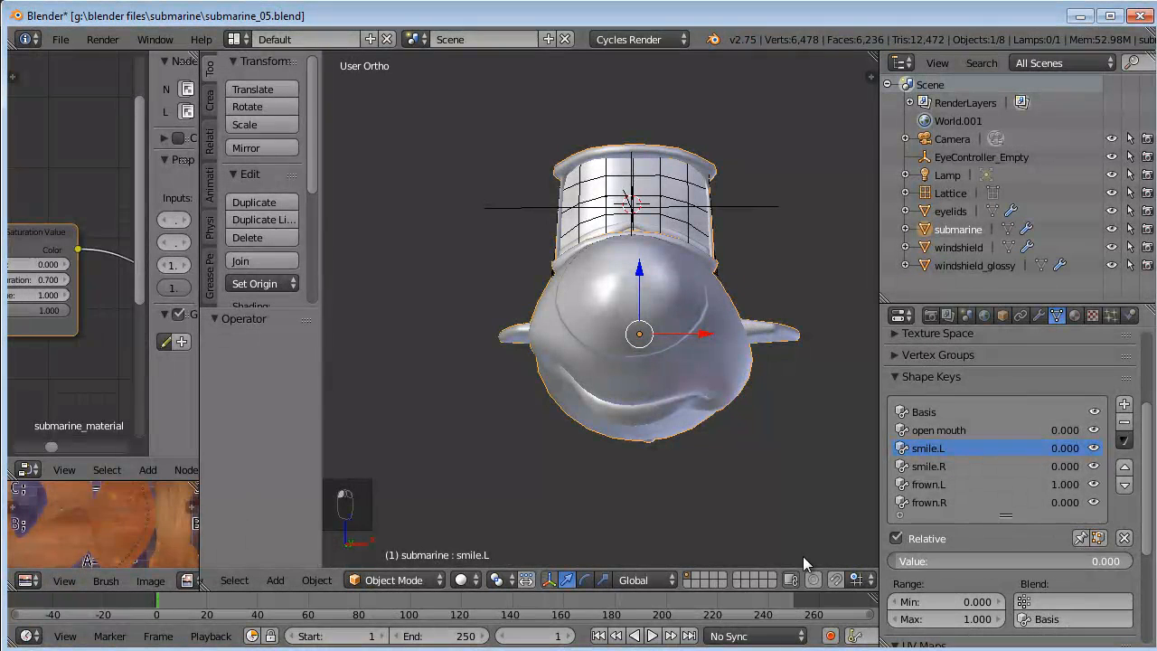
Raise smile.R to 1 to examine the mouth from both sides, and clear all shape key values.
left_click(948, 466)
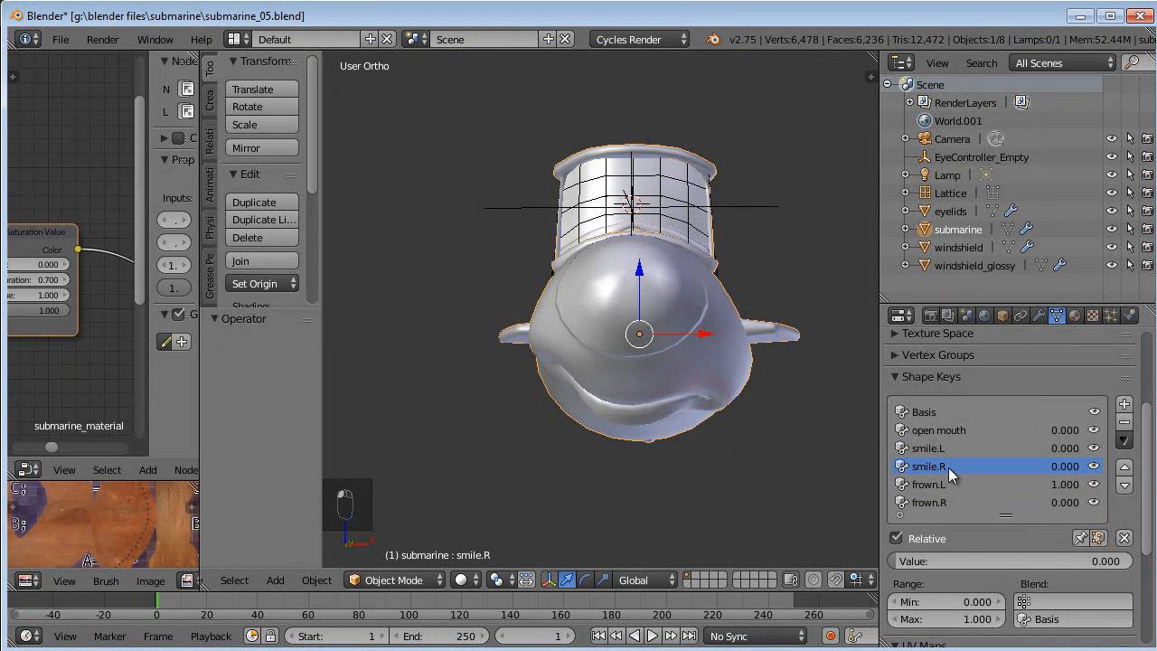
key("r")
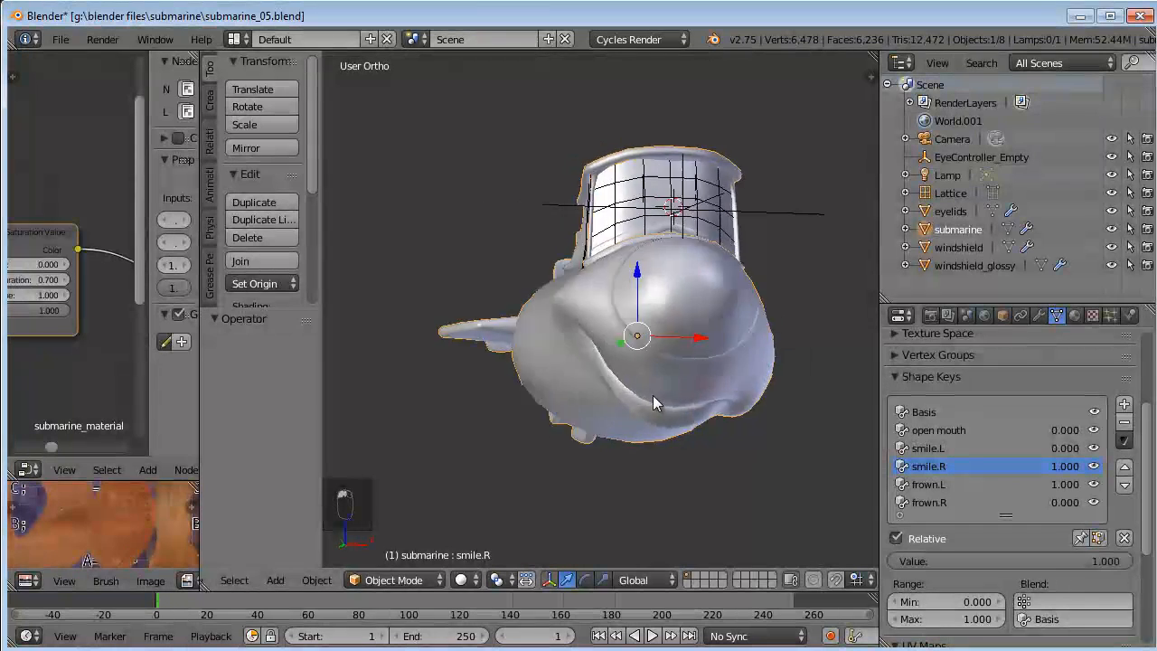
right_click(619, 409)
key("r")
left_click(904, 443)
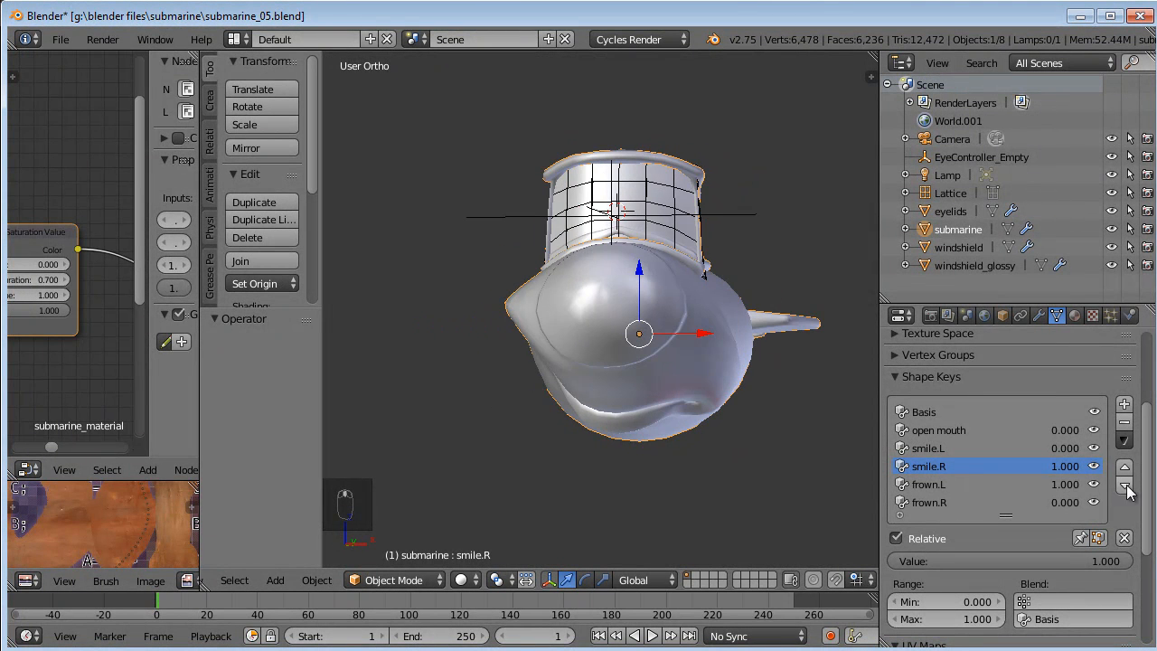
left_click(1125, 538)
middle_click_drag(588, 271, 492, 299)
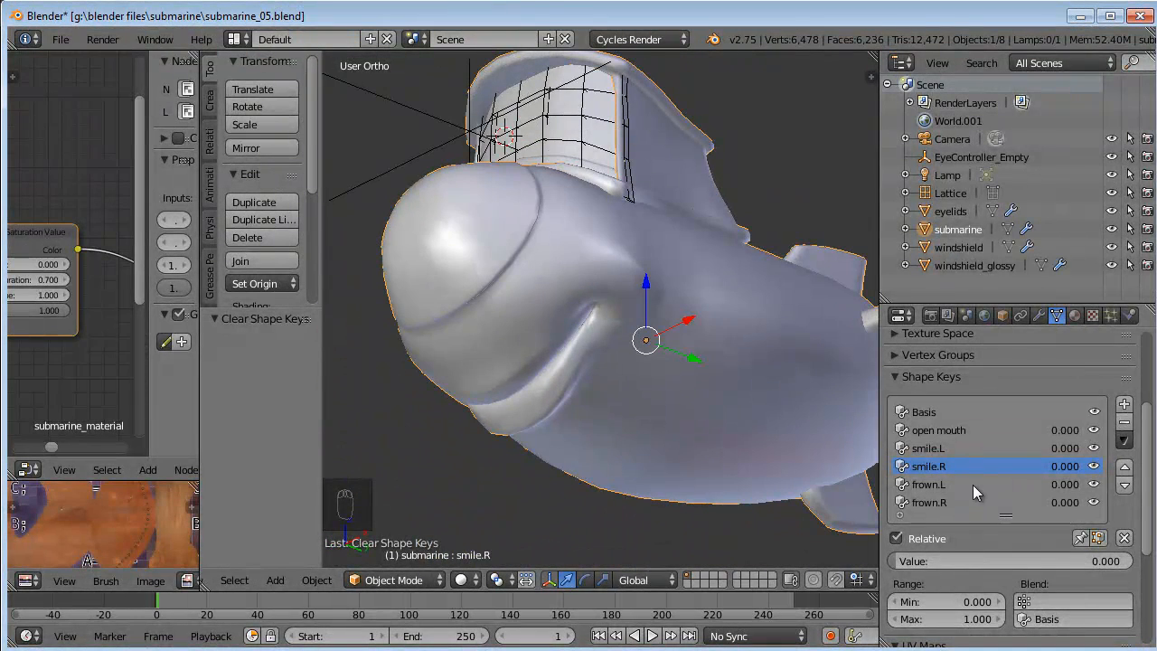
Test a smile mix with open mouth at 0.867, smile.L at 0.350 and smile.R at 0.532, and clear all values.
left_click(944, 447)
left_click_drag(920, 562, 1075, 561)
left_click_drag(907, 561, 980, 561)
left_click(950, 449)
middle_click_drag(542, 356, 706, 366)
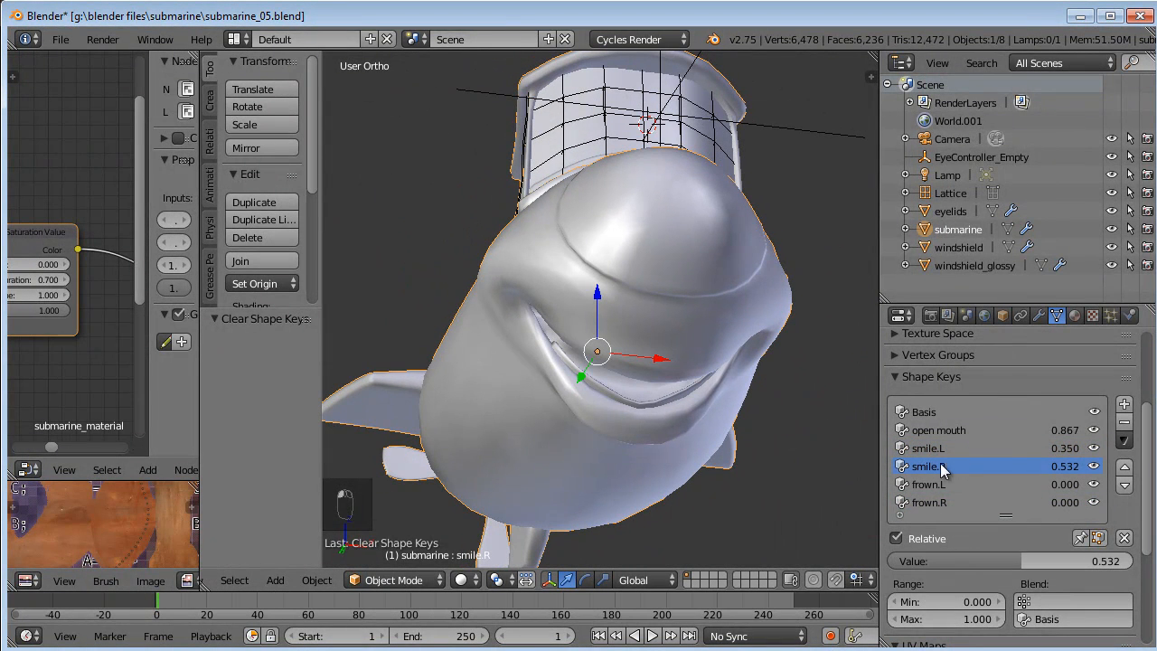
left_click(1123, 537)
Test open mouth at 0.605 combined with a partial frown.L, and clear all shape key values.
left_click(940, 431)
left_click_drag(913, 560, 1031, 557)
left_click(946, 486)
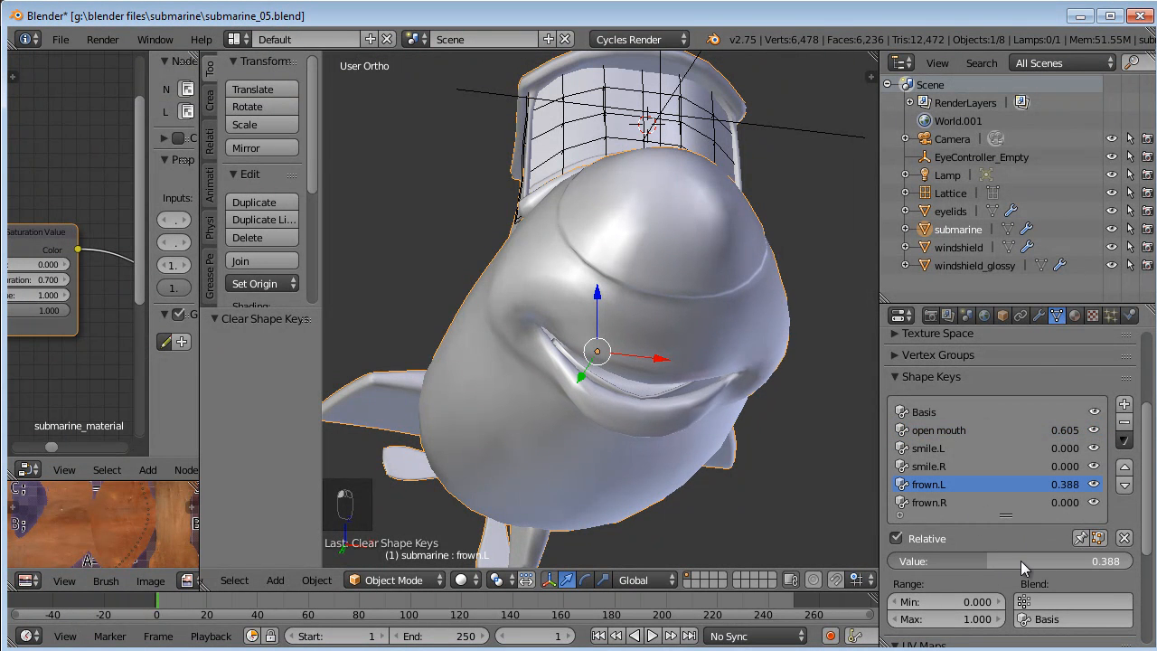
left_click_drag(911, 563, 1002, 563)
middle_click_drag(753, 445, 772, 416)
left_click(1126, 539)
Add a shape key named ooh and deselect the whole mesh in Edit Mode from the right side view.
middle_click_drag(741, 289, 575, 307)
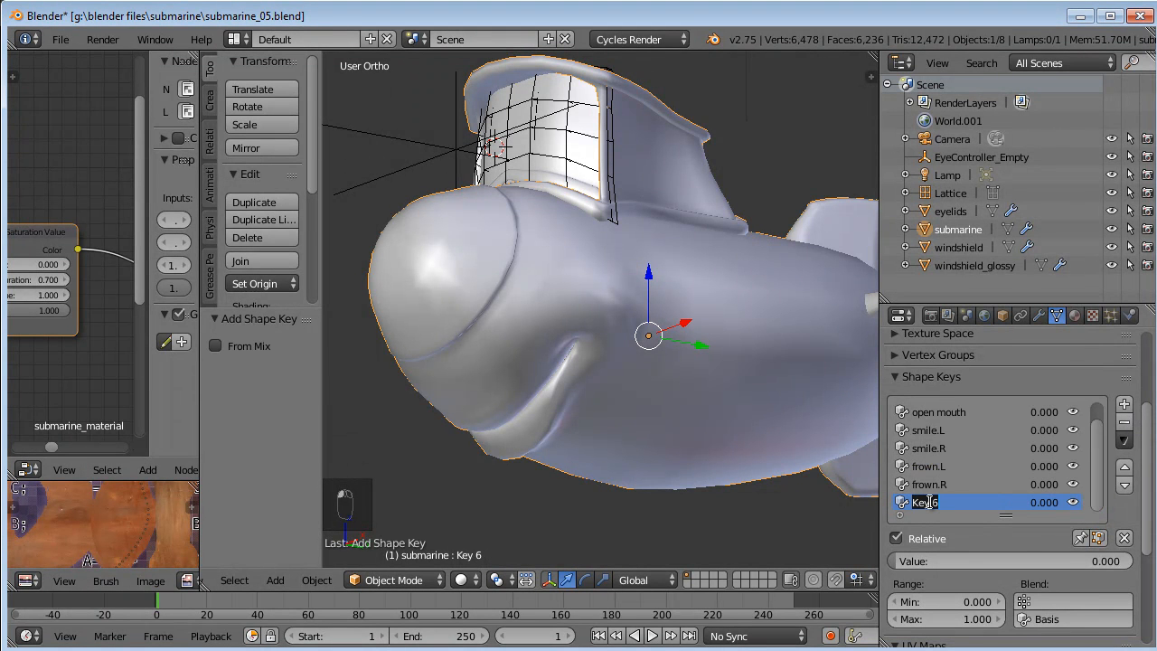
key("Tab")
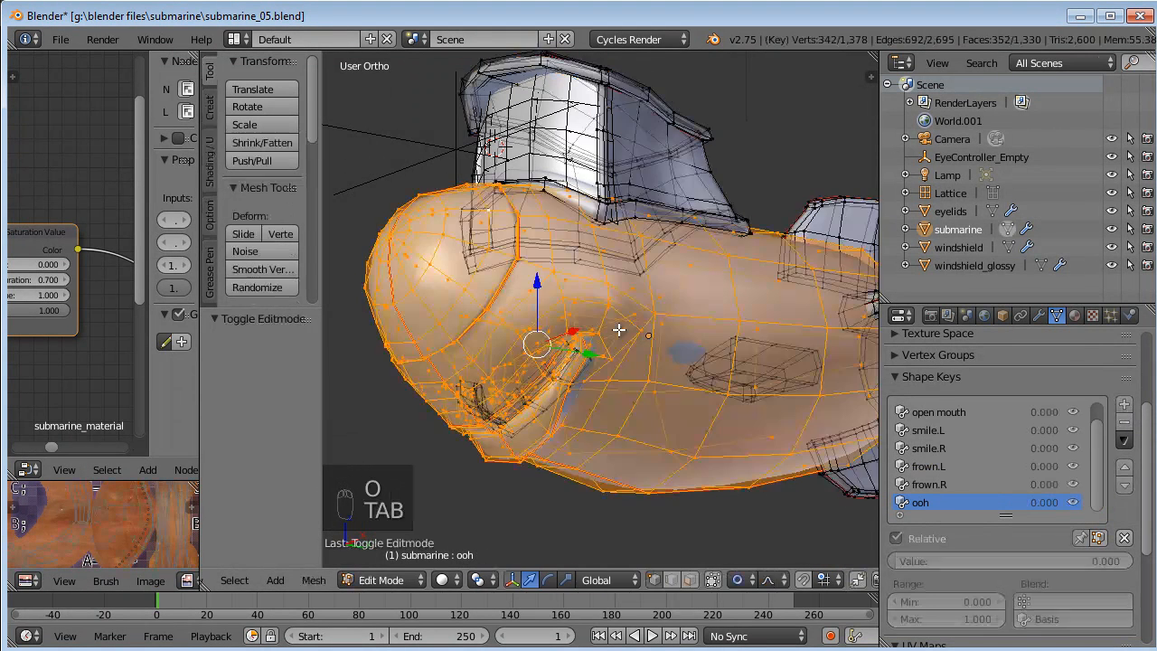
key("KP_3")
scroll(694, 284, "up", 6)
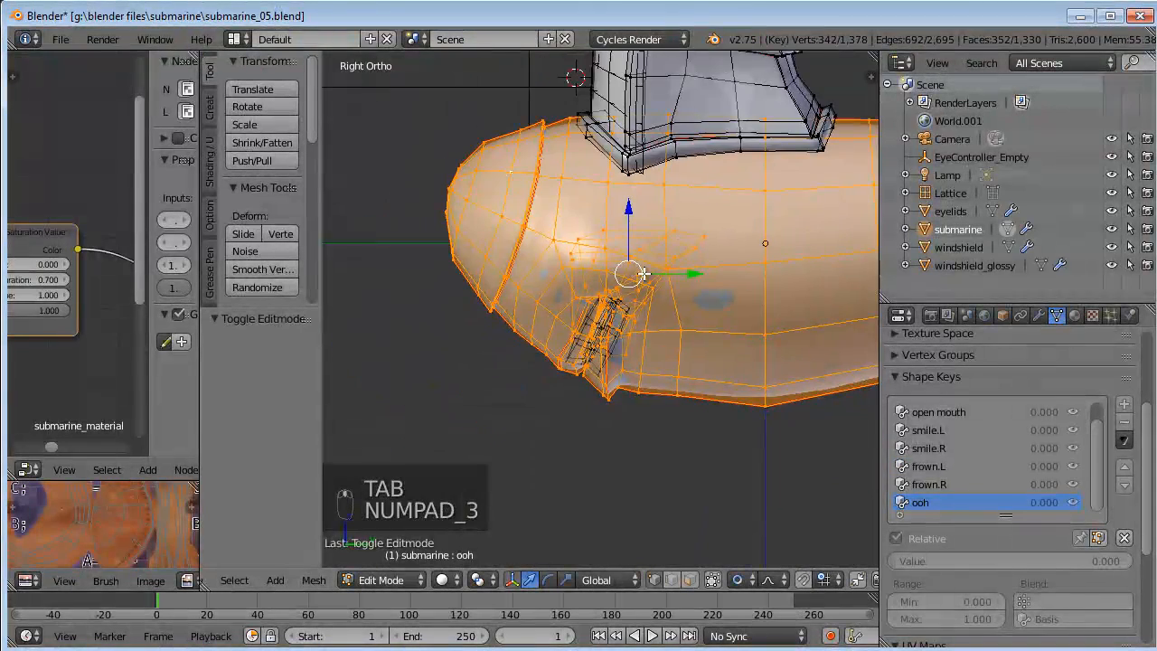
scroll(694, 284, "up", 2)
key("a")
key("a")
scroll(622, 343, "up", 1)
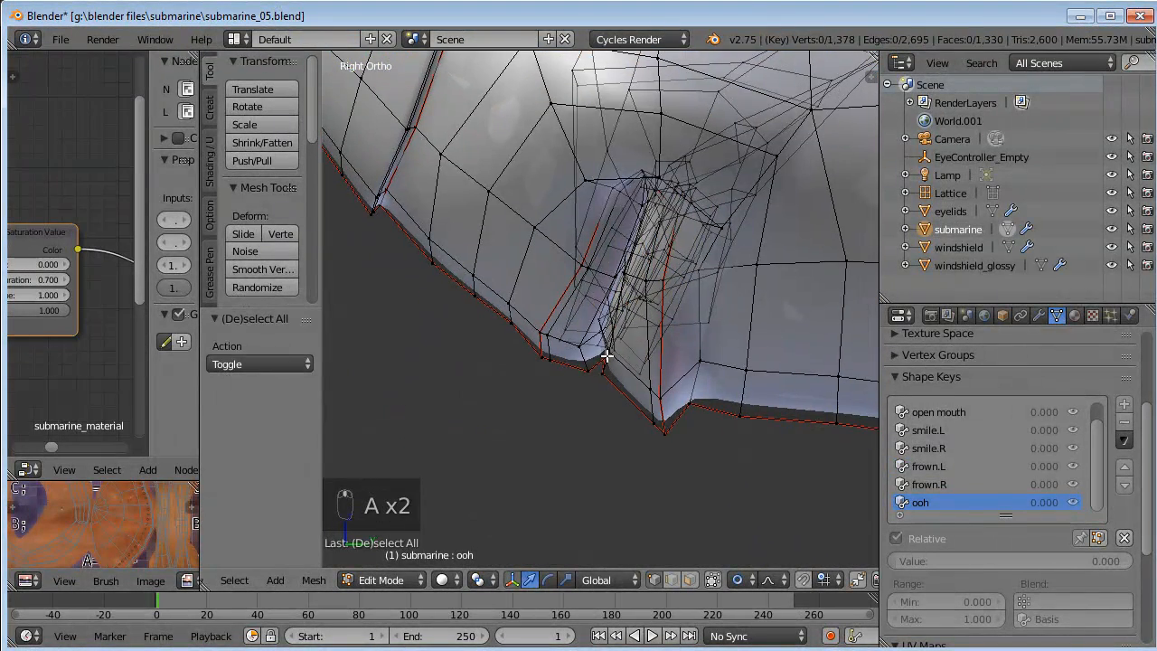
Pull the upper lip's centre vertex forward and lower the lower lip's centre, using connected proportional editing at size 1.00.
key("g")
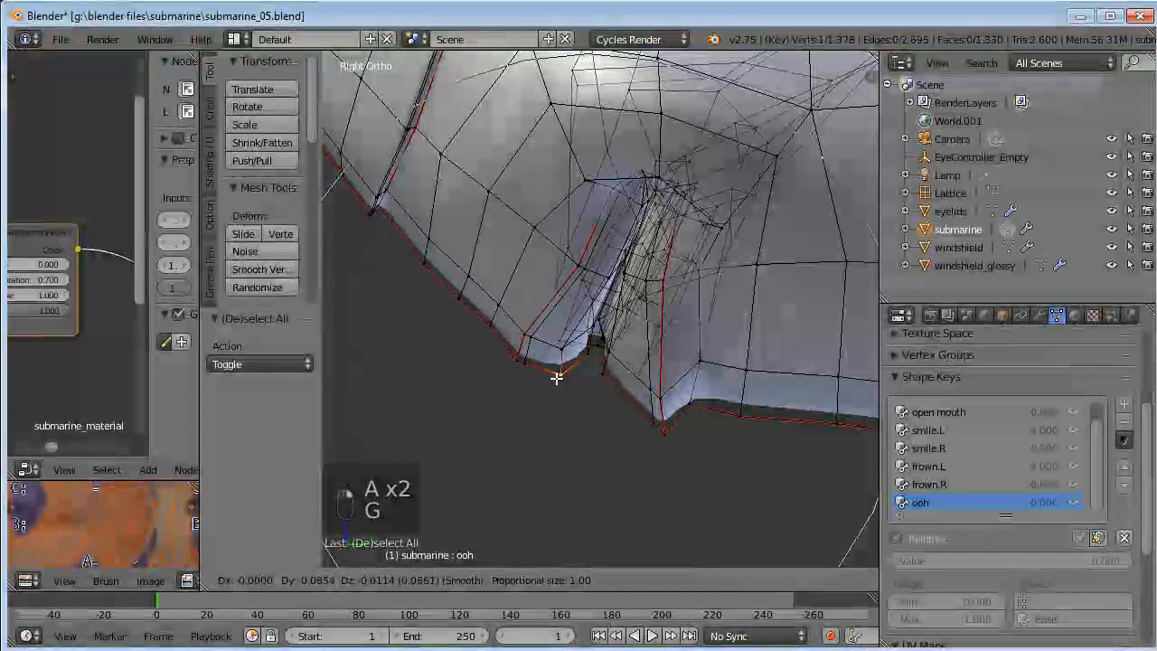
left_click(555, 376)
key("g")
left_click(556, 381)
key("g")
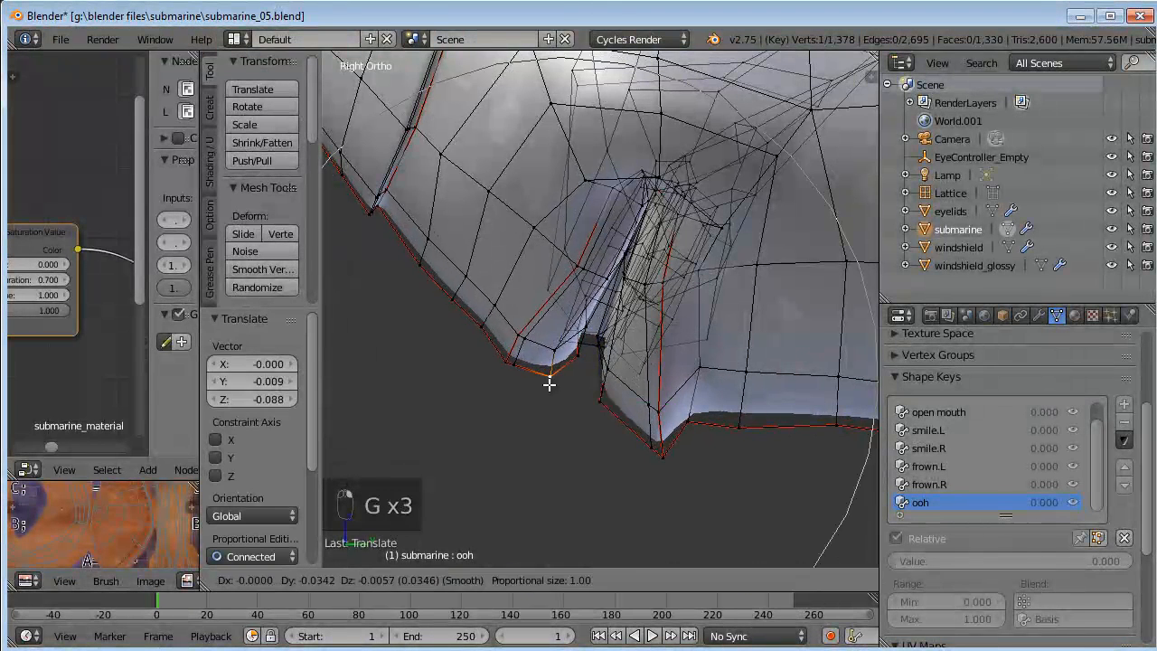
left_click(532, 392)
Move the upper and lower lip centre vertices further forward and down to make the lips protrude and part.
key("g")
left_click(587, 401)
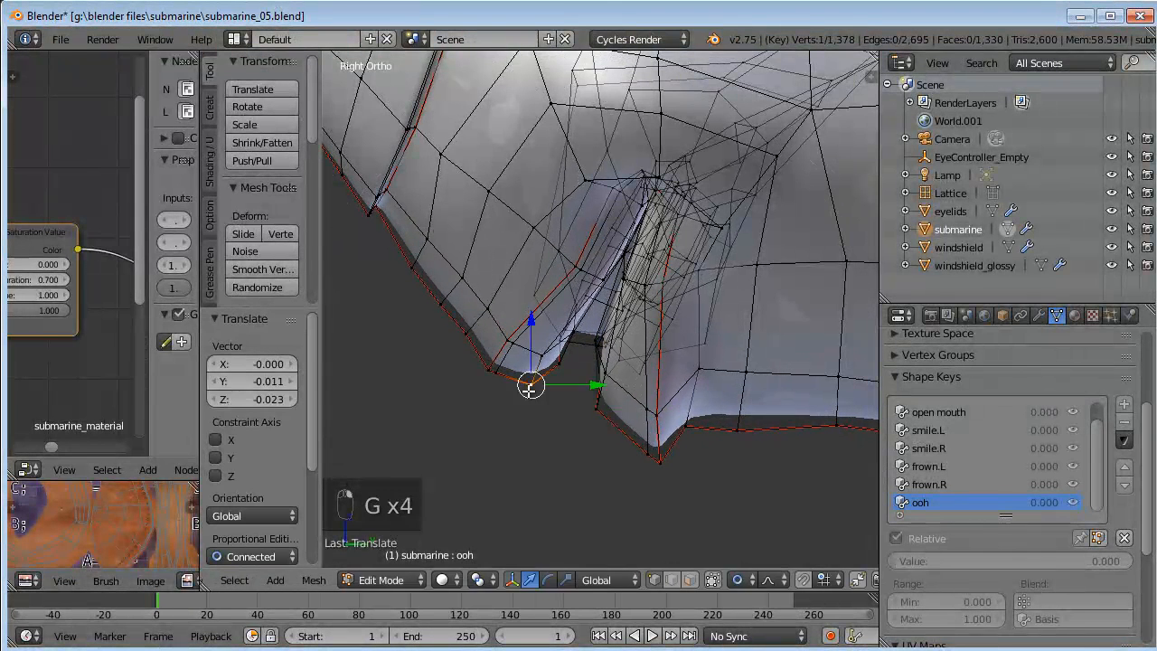
key("g")
left_click(512, 392)
right_click(588, 407)
key("g")
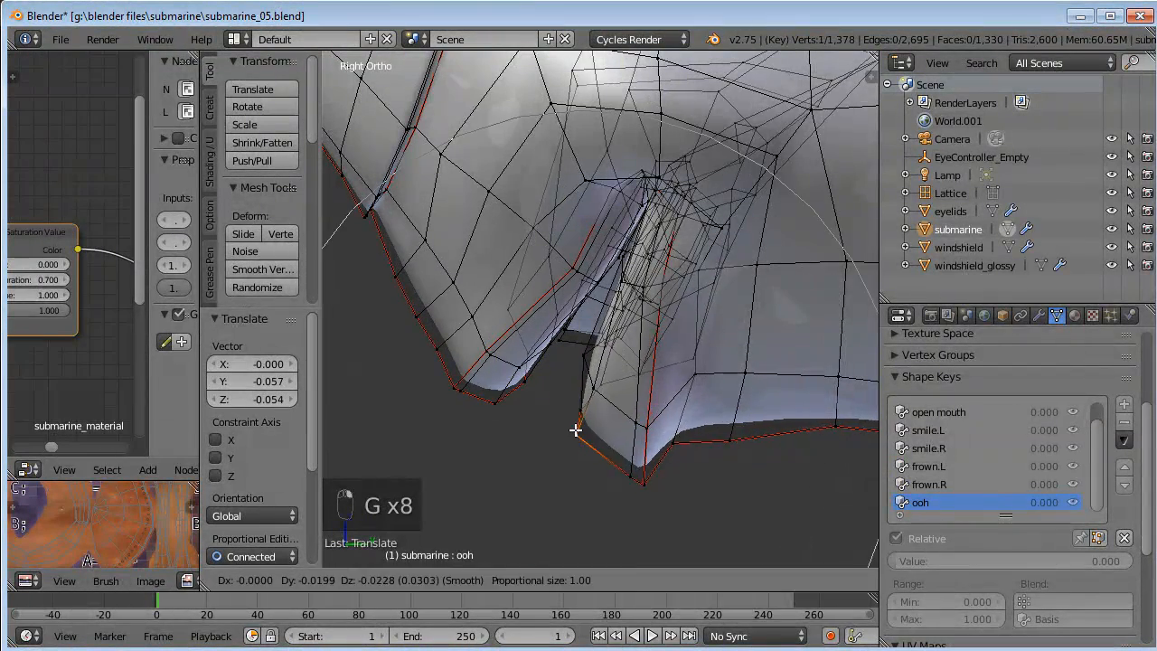
Scale the selected lip edge loop to about 0.876 along X with proportional size 0.68 to narrow the mouth.
middle_click_drag(533, 326, 785, 274)
key("s")
key("x")
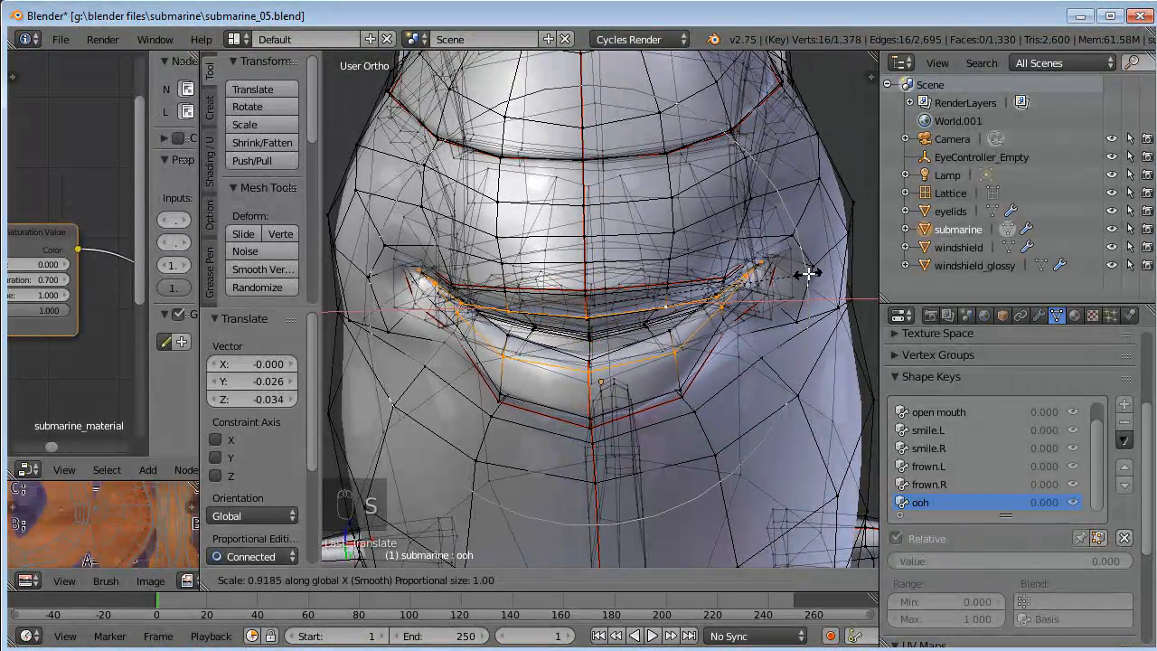
scroll(802, 276, "up", 4)
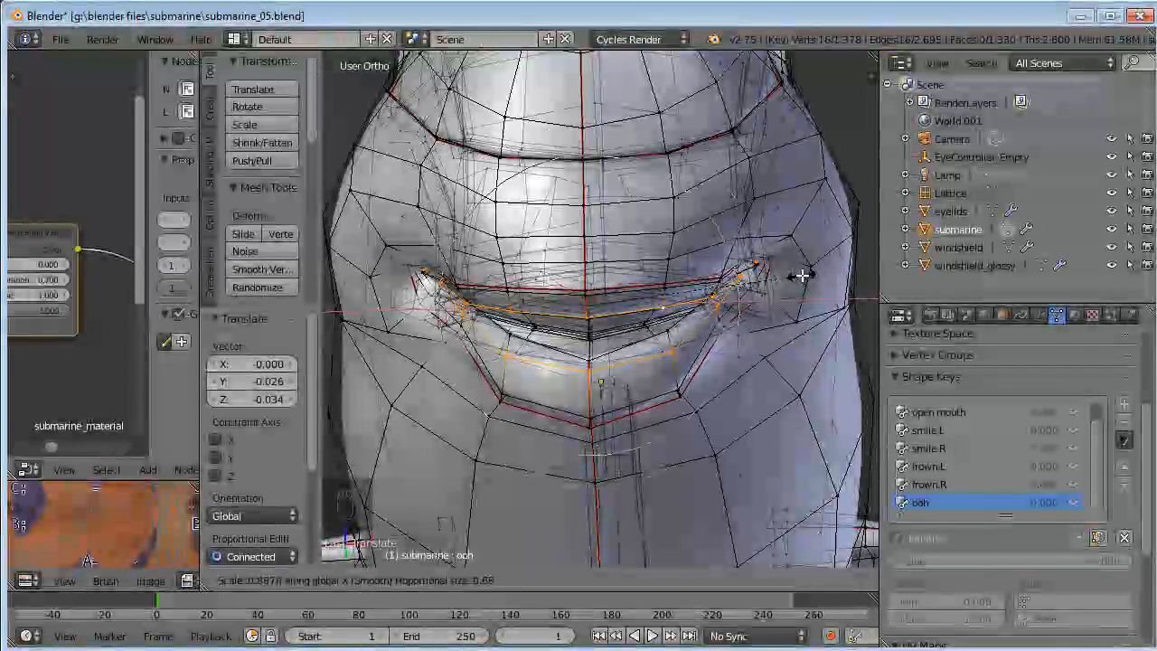
left_click(799, 275)
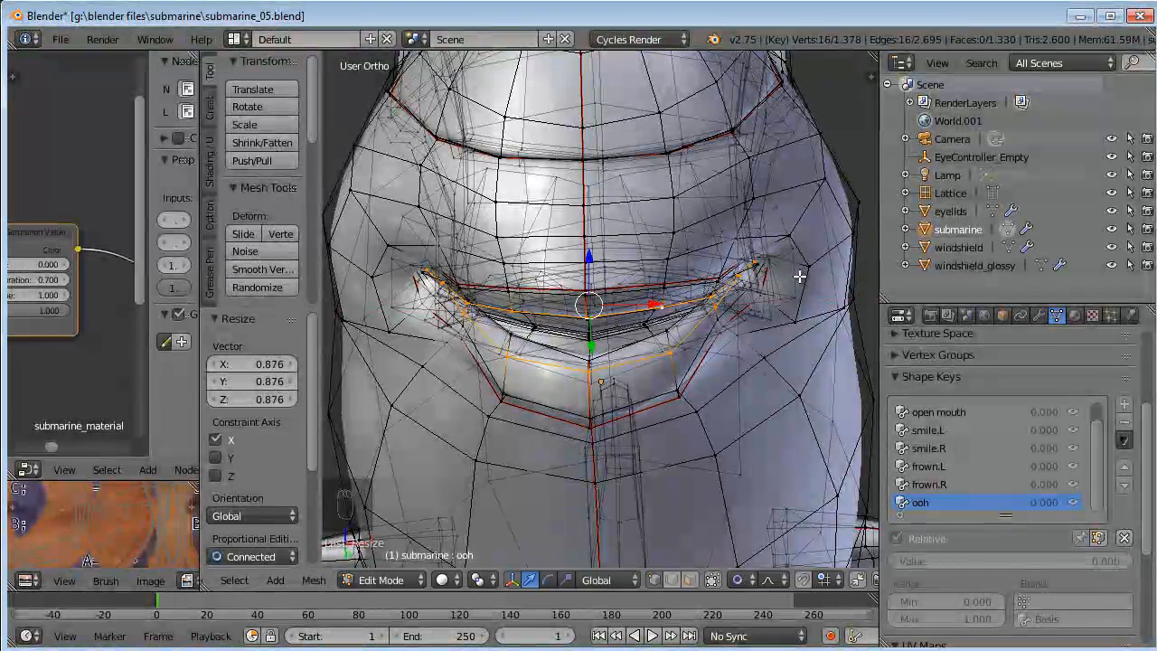
Scale the lip edge loop down slightly along Z, and move a mouth-corner vertex slightly forward and down.
key("KP_3")
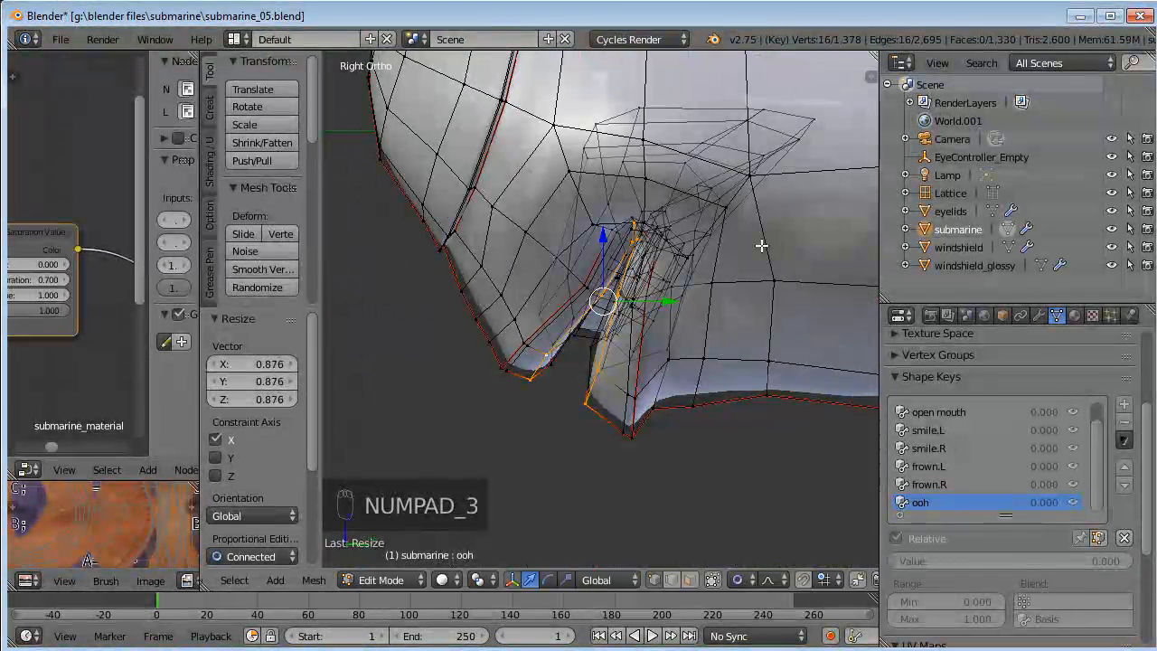
key("s")
key("z")
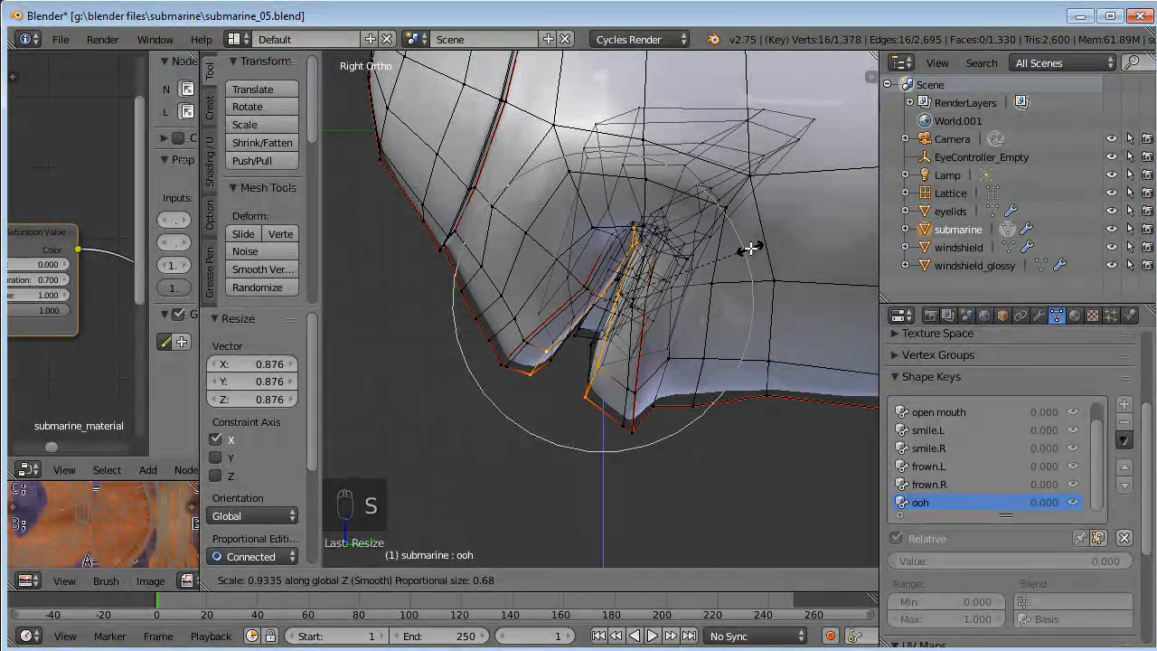
left_click(739, 248)
key("g")
left_click(636, 259)
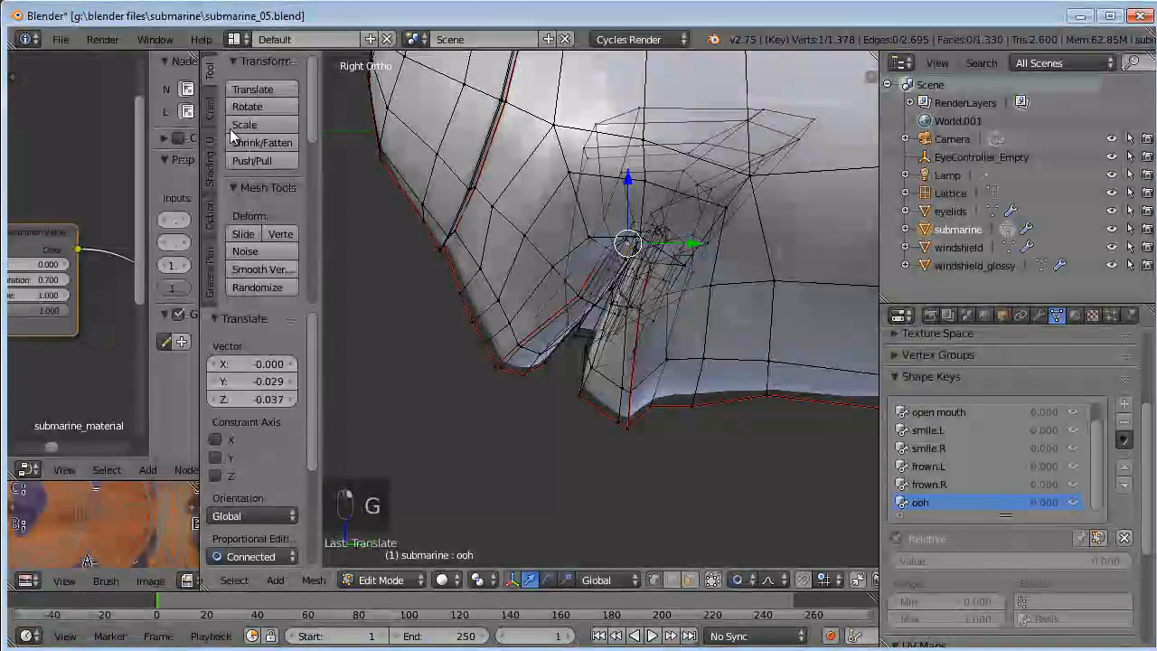
With X Mirror on in the mesh options, move the mouth-corner vertex down by about 0.107.
left_click(207, 219)
middle_click_drag(560, 271, 639, 247)
key("g")
left_click(783, 239)
key("g")
left_click(811, 289)
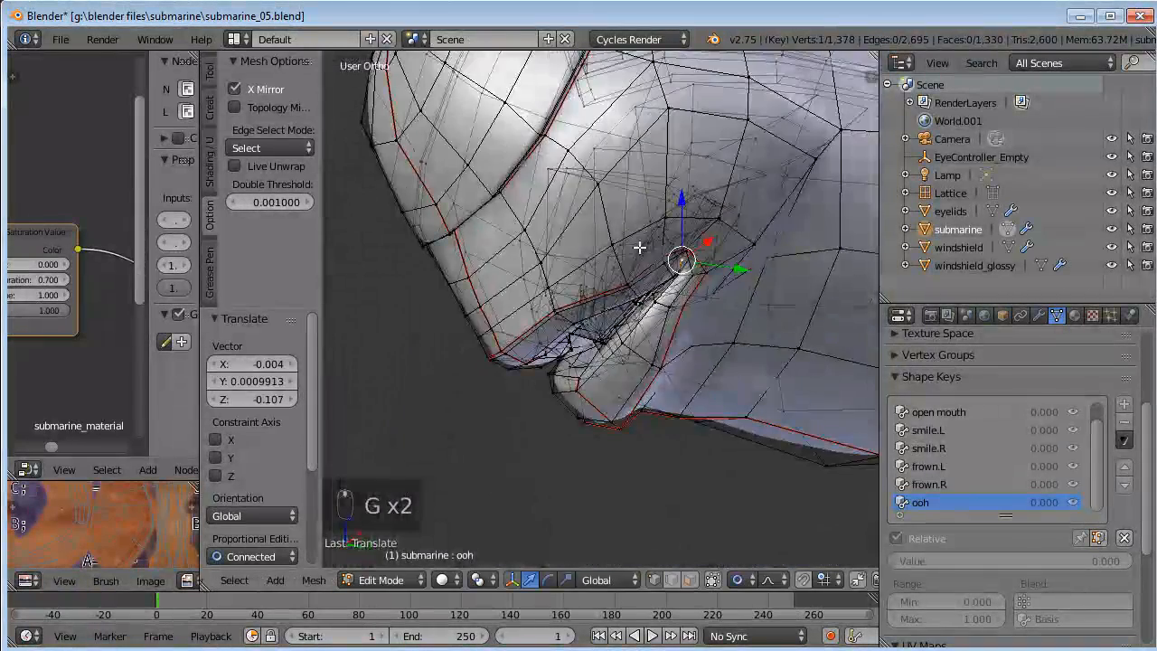
In side view, reposition the mouth-corner vertex and shift the neighbouring upper-lip vertex by about -0.026 in Y and 0.023 in Z.
key("KP_3")
key("g")
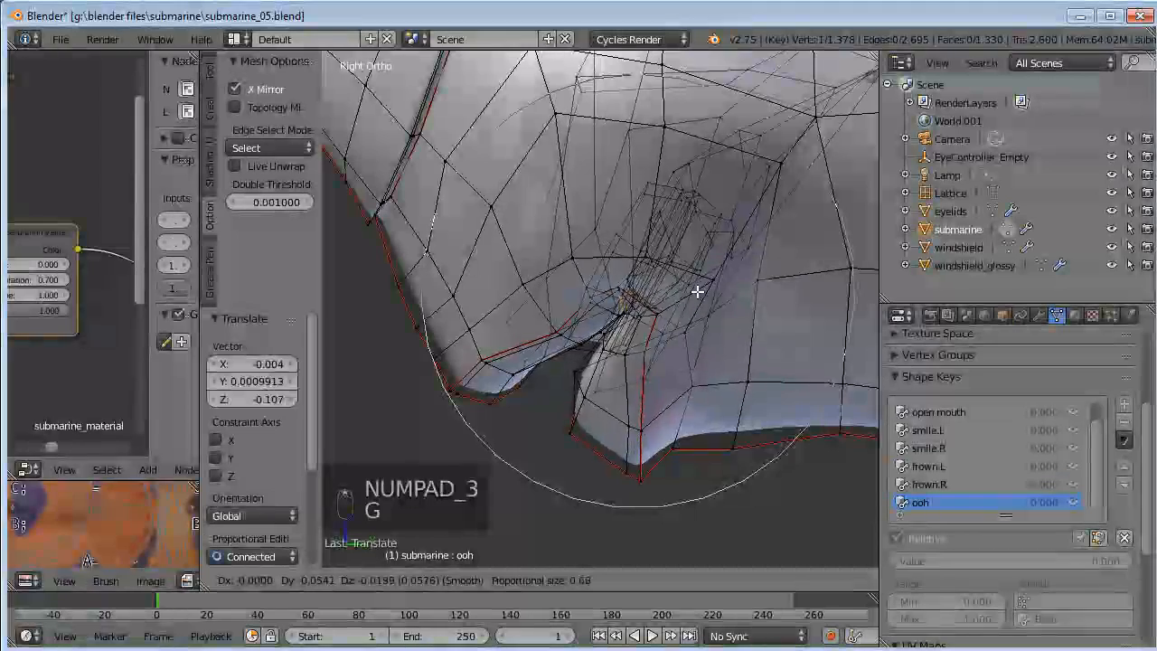
left_click(556, 334)
key("g")
left_click(547, 327)
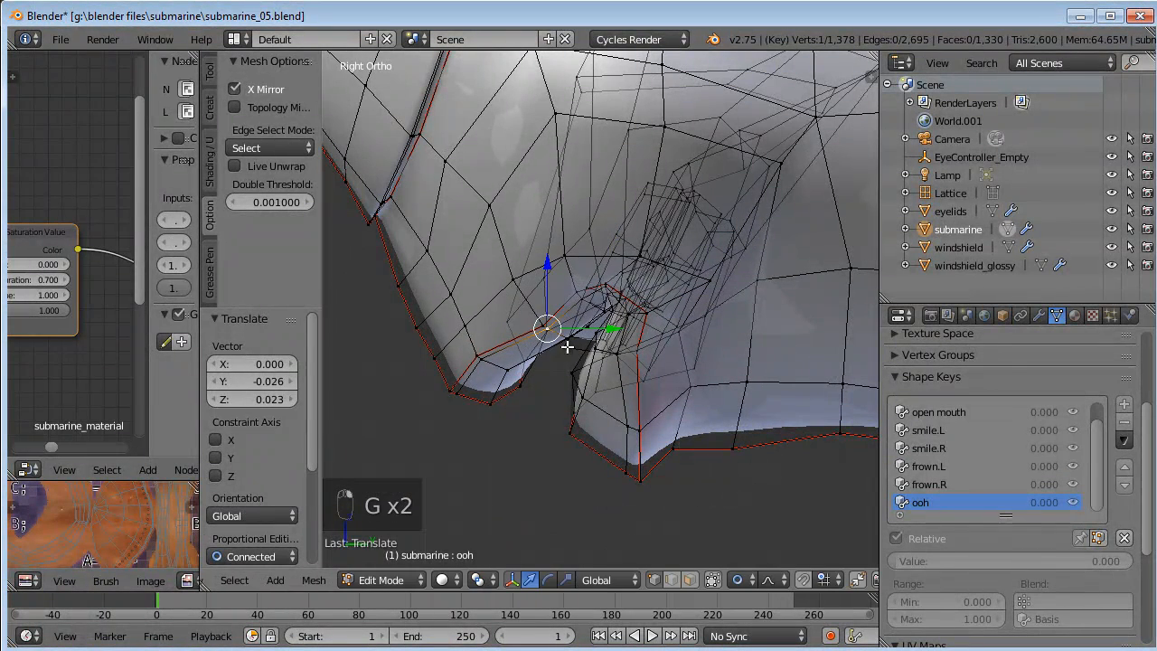
Move the mouth-corner lip vertex forward and down by about -0.048 in Y and -0.046 in Z.
key("g")
left_click(633, 299)
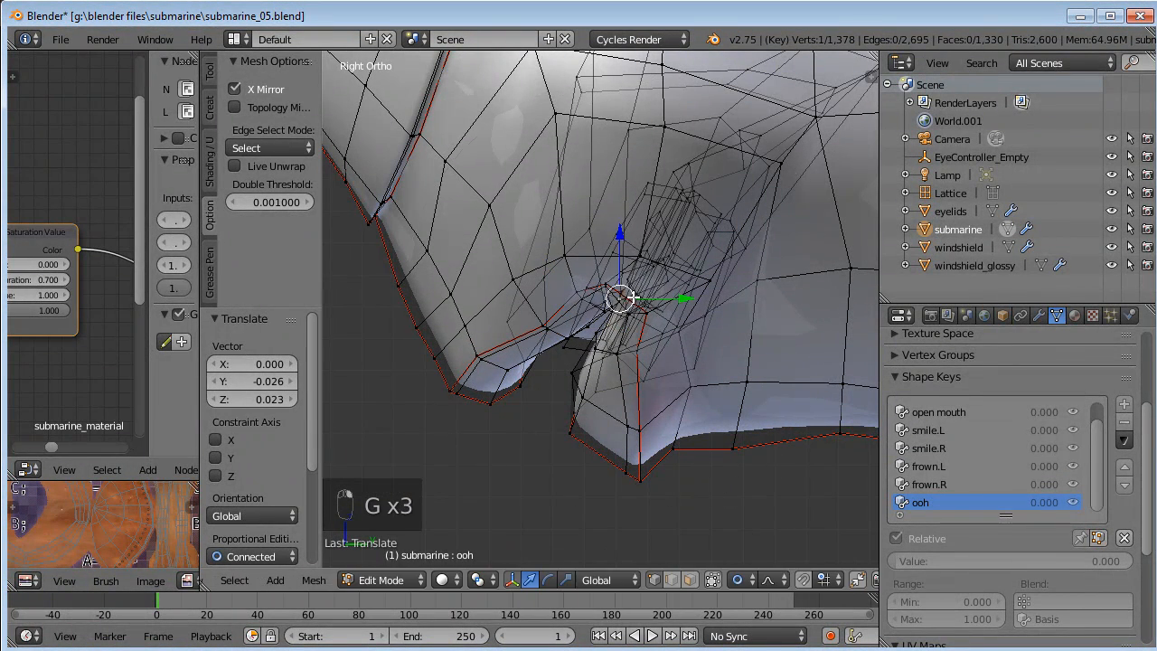
key("g")
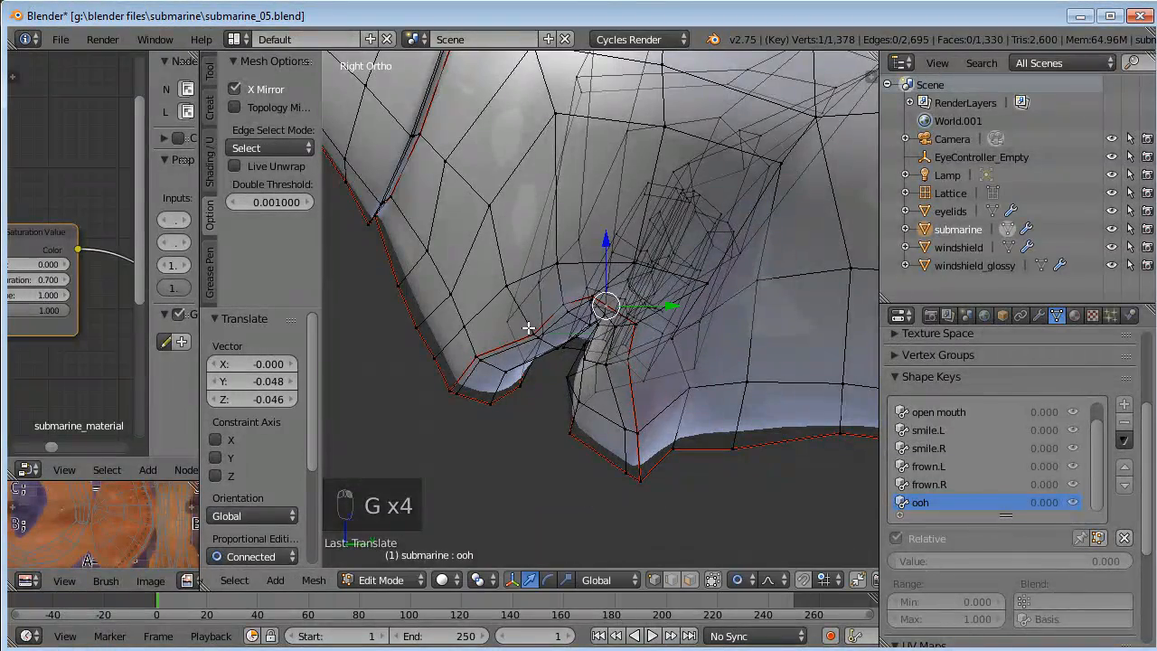
Select the concentric edge loops around both lips and smooth their vertices.
middle_click_drag(517, 291, 705, 234)
right_click(713, 218, "alt")
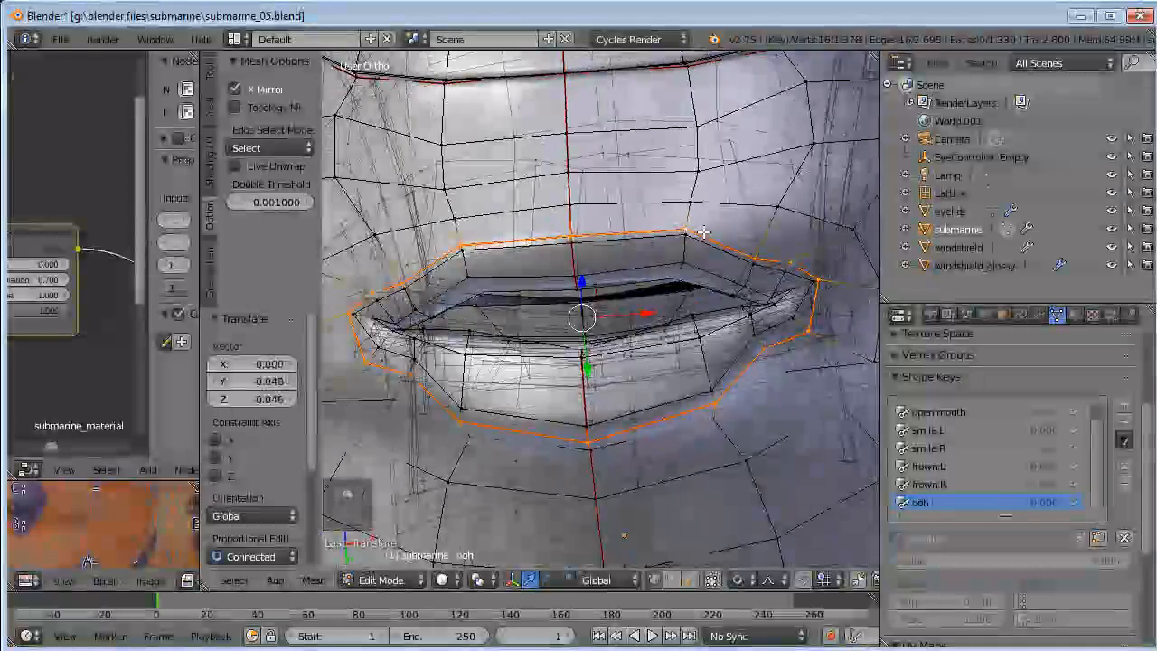
right_click(715, 250, "alt+shift")
right_click(711, 266, "alt+shift")
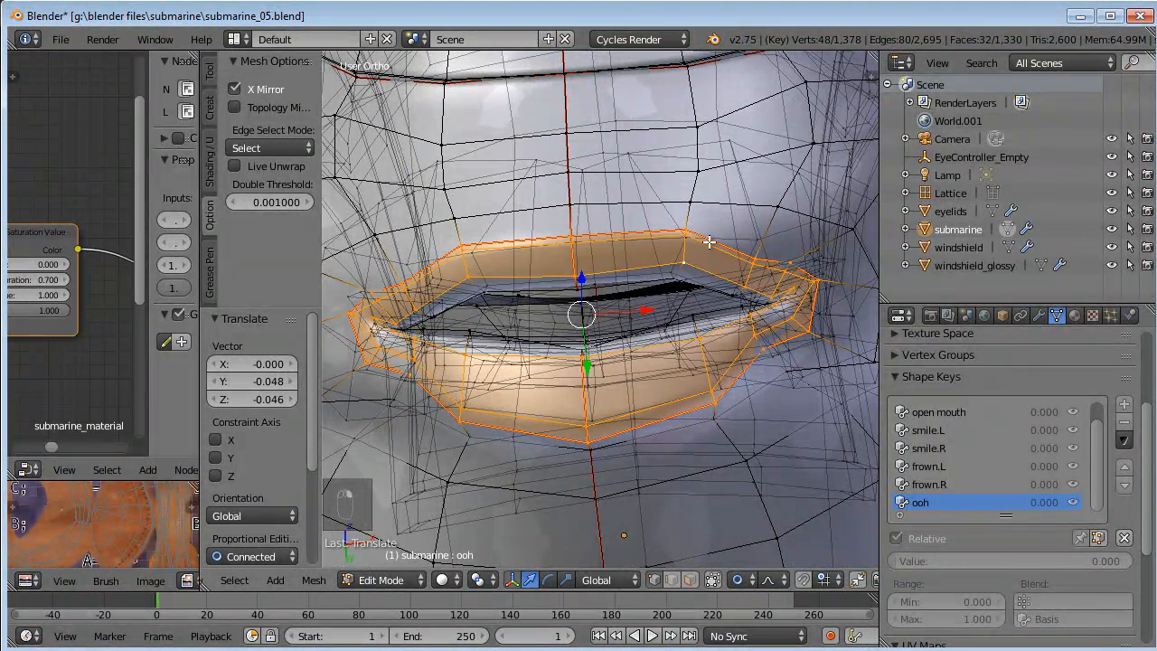
key("w")
left_click(656, 383)
In side view, move the selected lip loops forward and down by about -0.065 in Y and -0.051 in Z.
middle_click_drag(648, 383, 525, 395)
key("KP_3")
key("g")
scroll(563, 354, "up", 4)
left_click(551, 358)
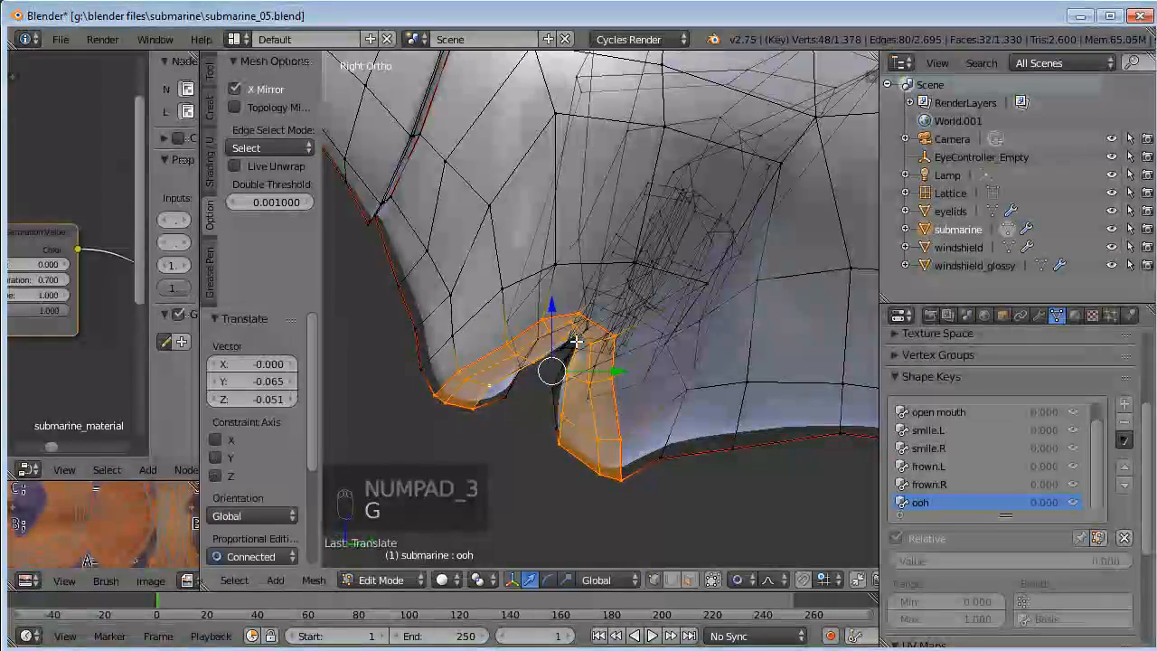
Leave mesh editing and preview the ooh shape key by sliding its value up to 1.000.
scroll(588, 334, "down", 4)
middle_click_drag(483, 307, 657, 304)
key("Tab")
middle_click_drag(515, 316, 582, 303)
left_click_drag(913, 565, 1132, 563)
middle_click_drag(722, 399, 606, 362)
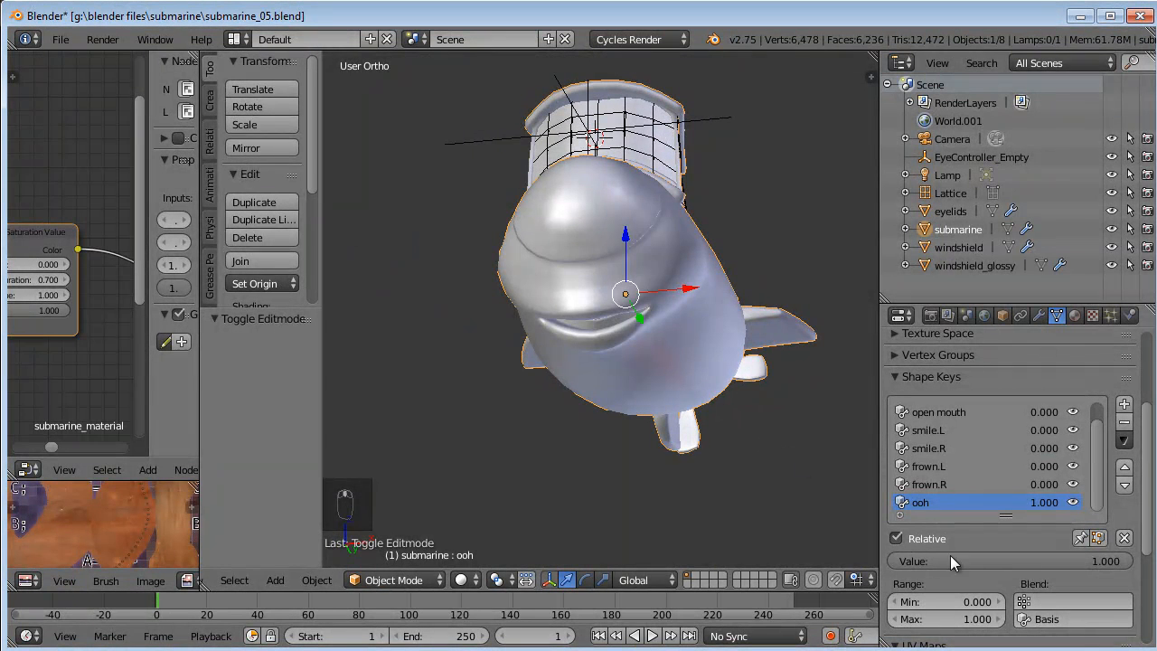
left_click_drag(1062, 564, 38, 558)
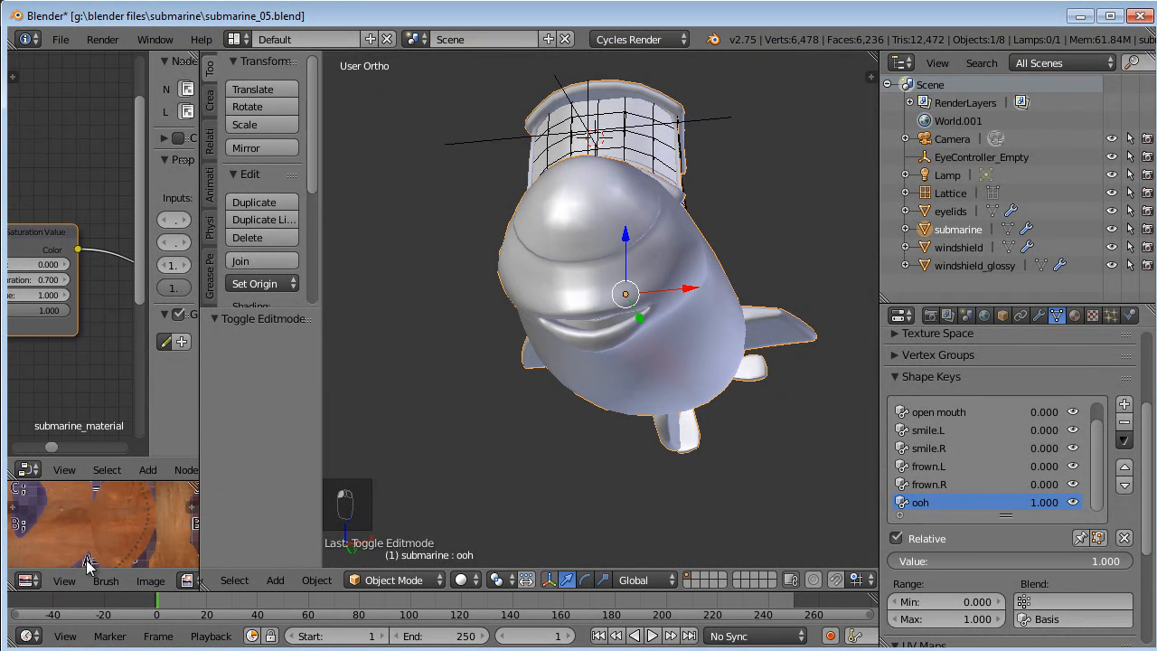
Return to mesh editing and raise the inner upper-lip centre vertex by about 0.062 in Z and -0.102 in Y with proportional editing.
middle_click_drag(726, 390, 669, 320)
scroll(687, 290, "up", 3)
key("Tab")
scroll(659, 287, "up", 1)
scroll(668, 320, "up", 2)
right_click(675, 323)
key("g")
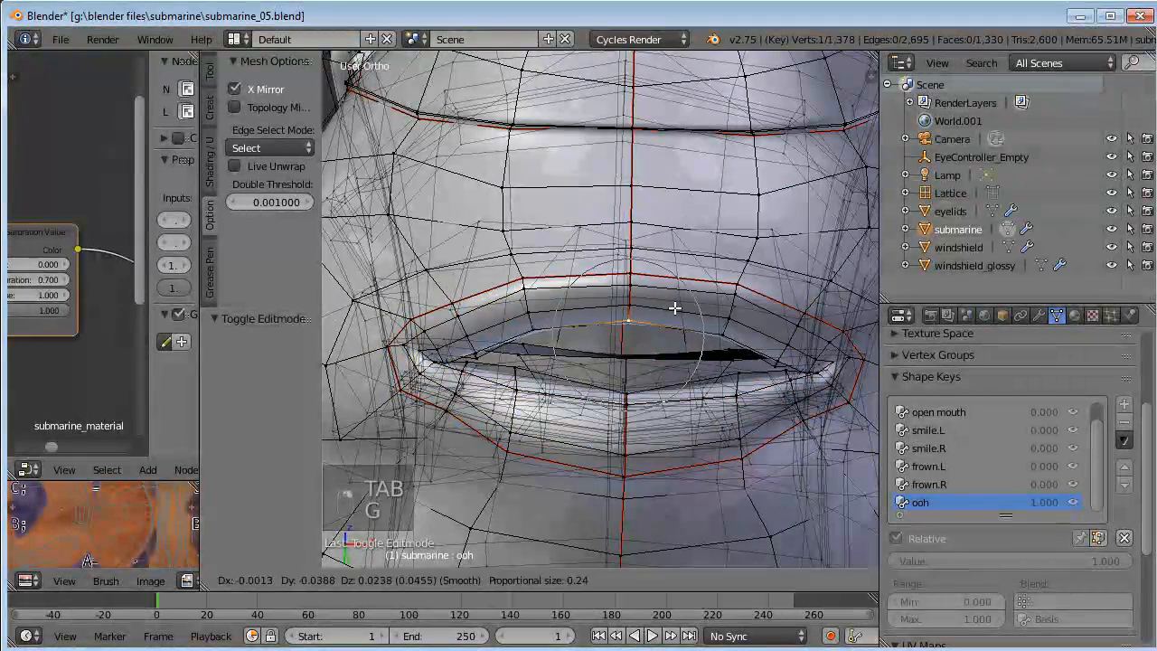
scroll(671, 309, "down", 2)
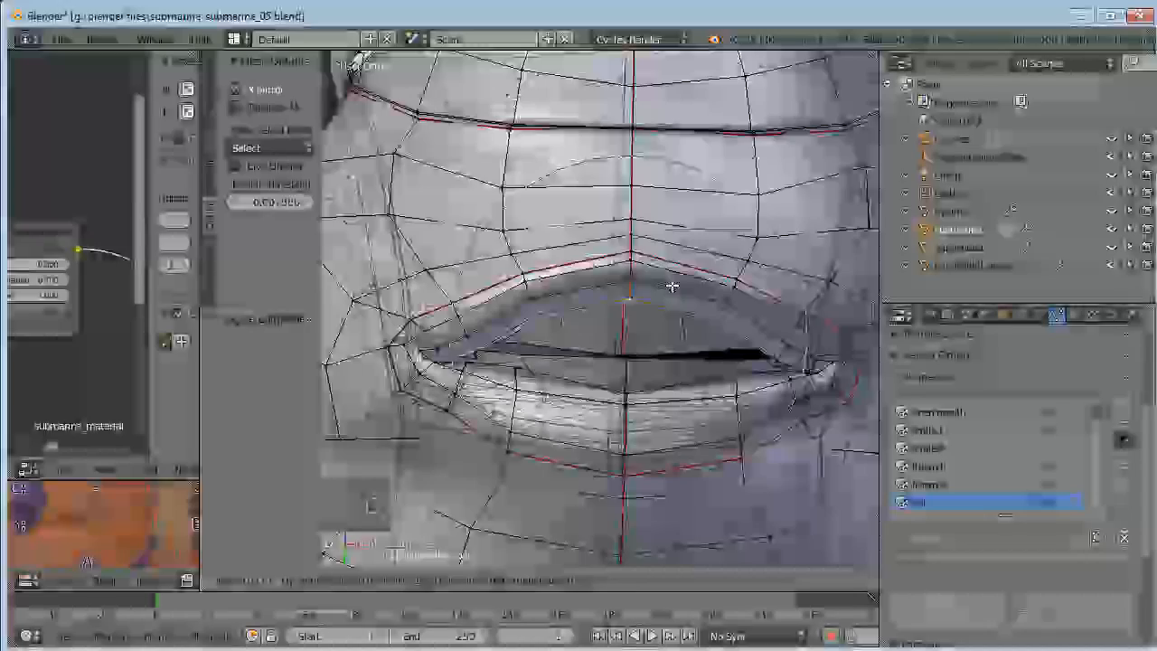
left_click(673, 293)
Pull the lower-lip centre vertex down with proportional editing and readjust the lip by about 0.024 in X, -0.036 in Y and -0.024 in Z.
middle_click_drag(627, 444, 616, 471)
key("g")
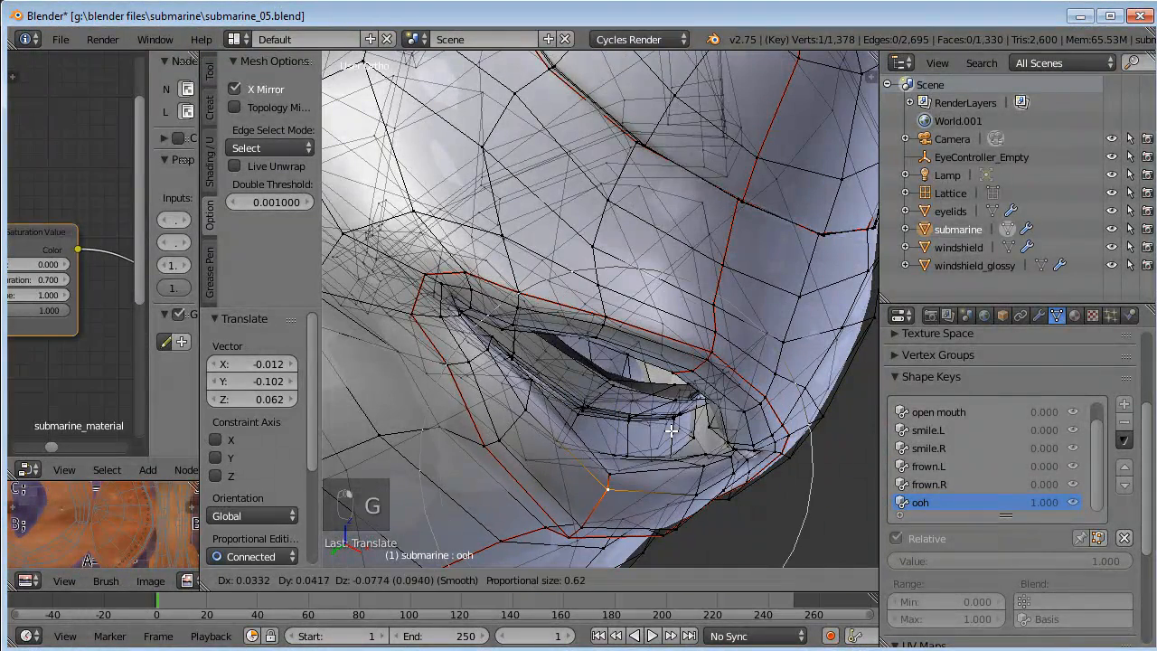
left_click(673, 431)
middle_click_drag(671, 430, 705, 351)
key("g")
scroll(714, 423, "down", 1)
middle_click_drag(632, 369, 776, 340)
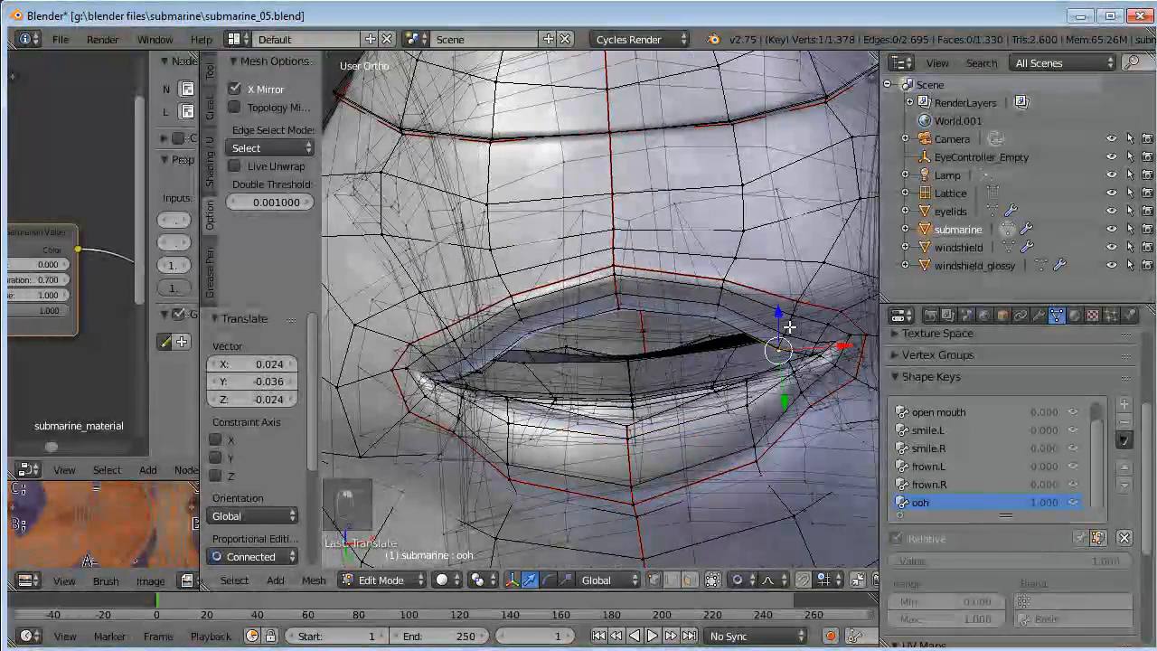
Shift lip vertices beside the mouth corner inward along X, by about 0.071 and 0.066, to round the mouth opening.
left_click(783, 362)
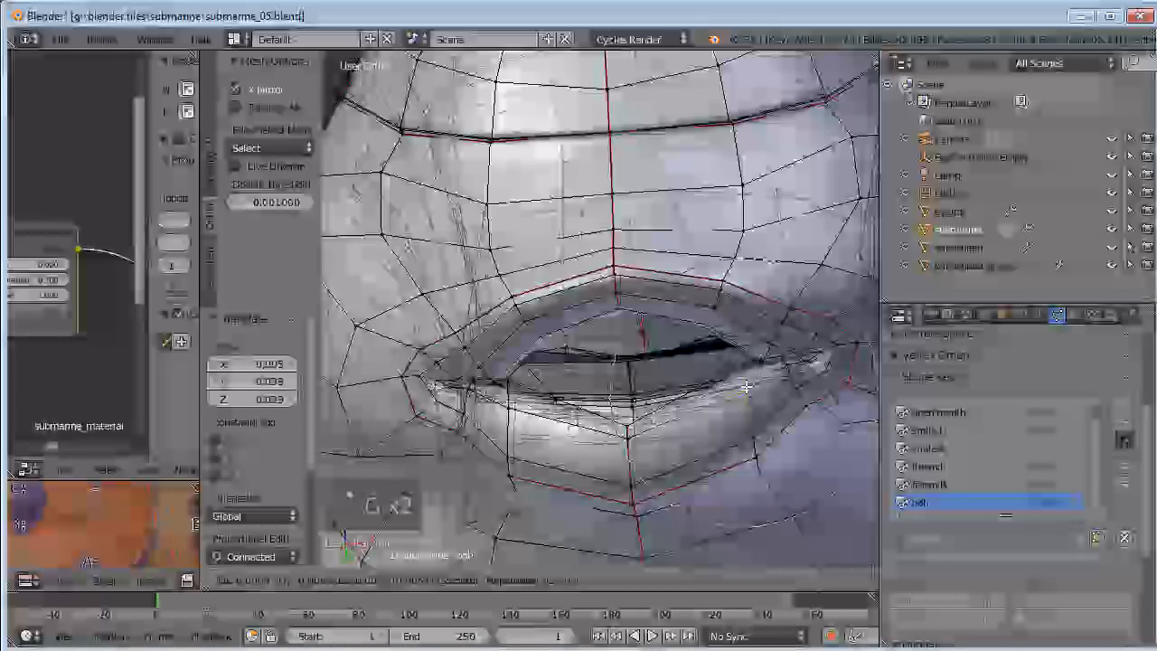
key("g")
left_click(769, 406)
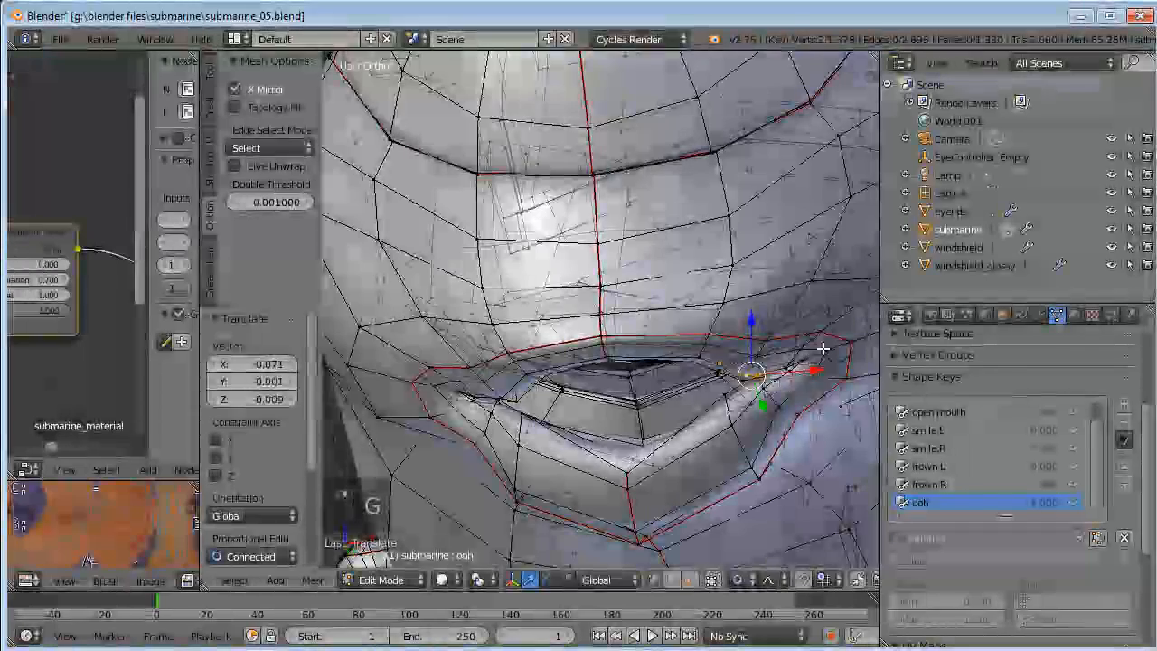
key("g")
left_click(813, 366)
Pull the three cheek vertices inward, back and down by about -0.035, 0.031 and -0.041, and adjust single vertices behind the mouth corner.
scroll(811, 366, "down", 3)
middle_click_drag(723, 342, 687, 371)
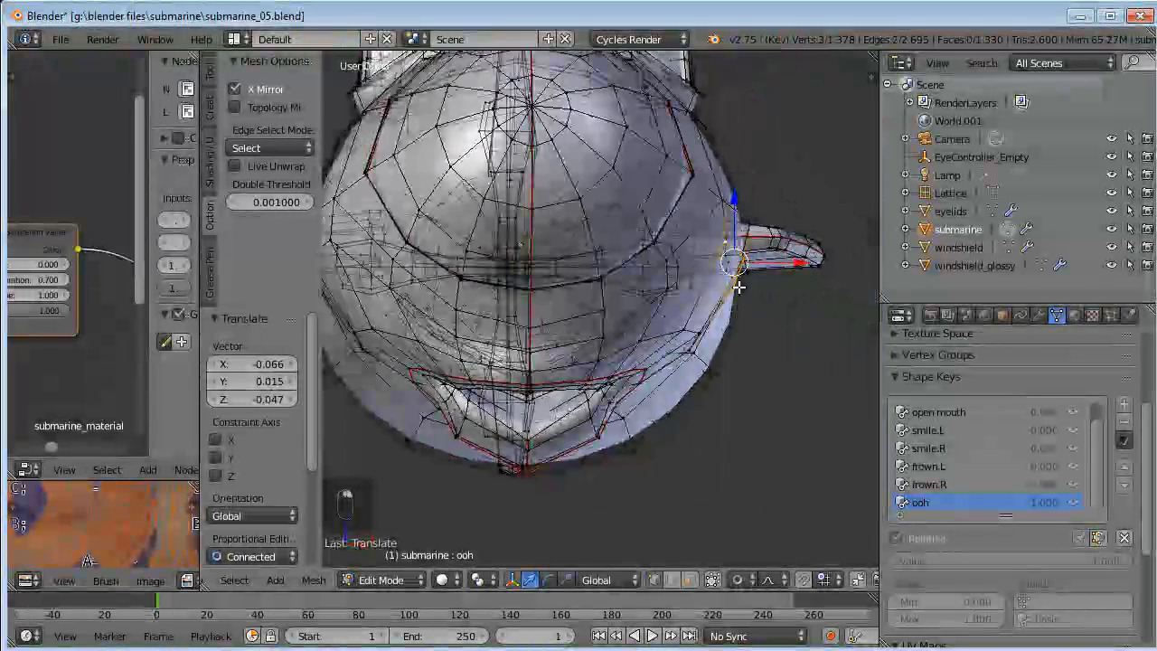
key("g")
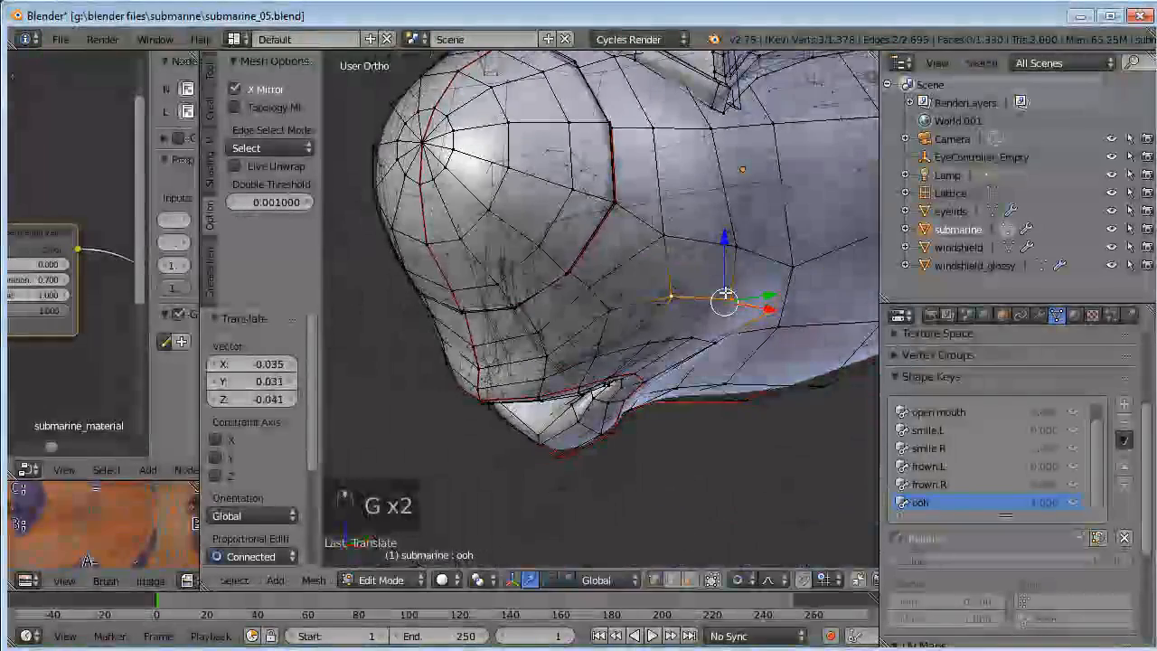
key("g")
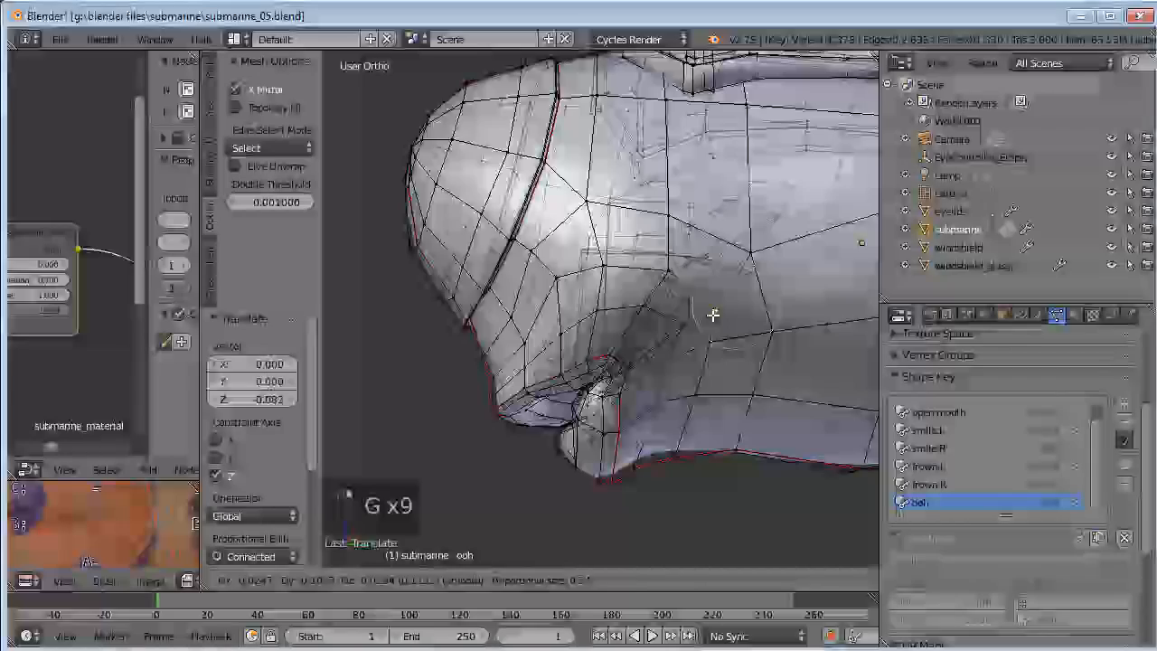
left_click(712, 307)
Reposition individual cheek vertices beside and behind the mouth corner to even out the cheek surface of the ooh shape.
middle_click_drag(712, 304, 691, 176)
key("g")
left_click(839, 334)
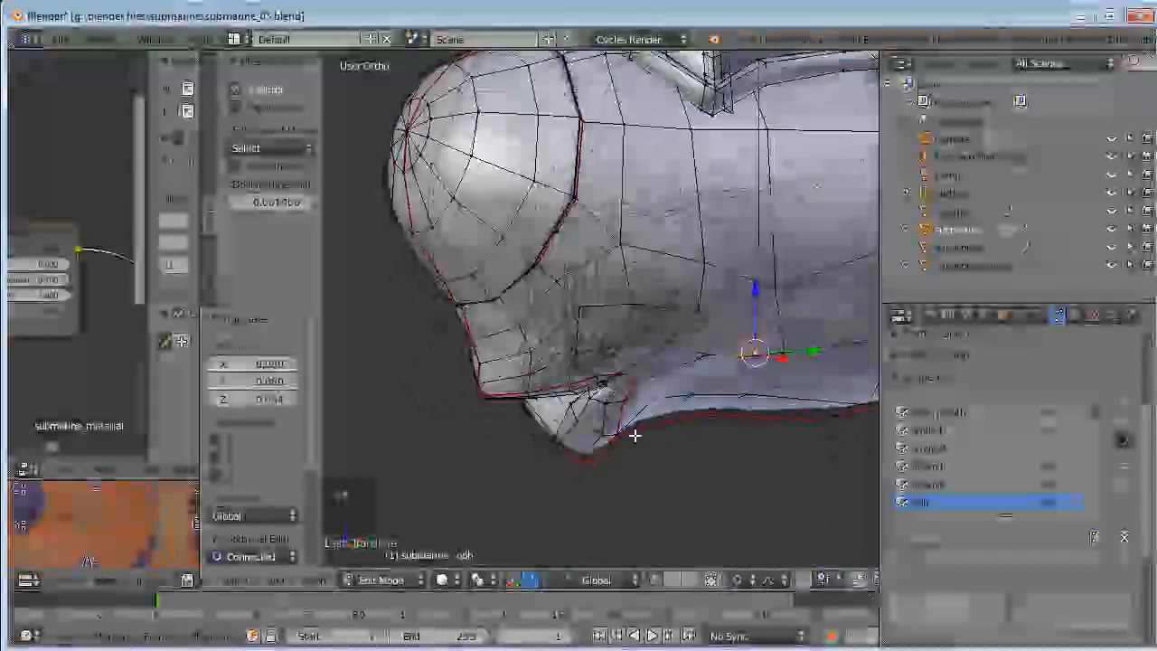
key("g")
left_click(764, 387)
key("g")
middle_click_drag(764, 387, 742, 299)
left_click(717, 373)
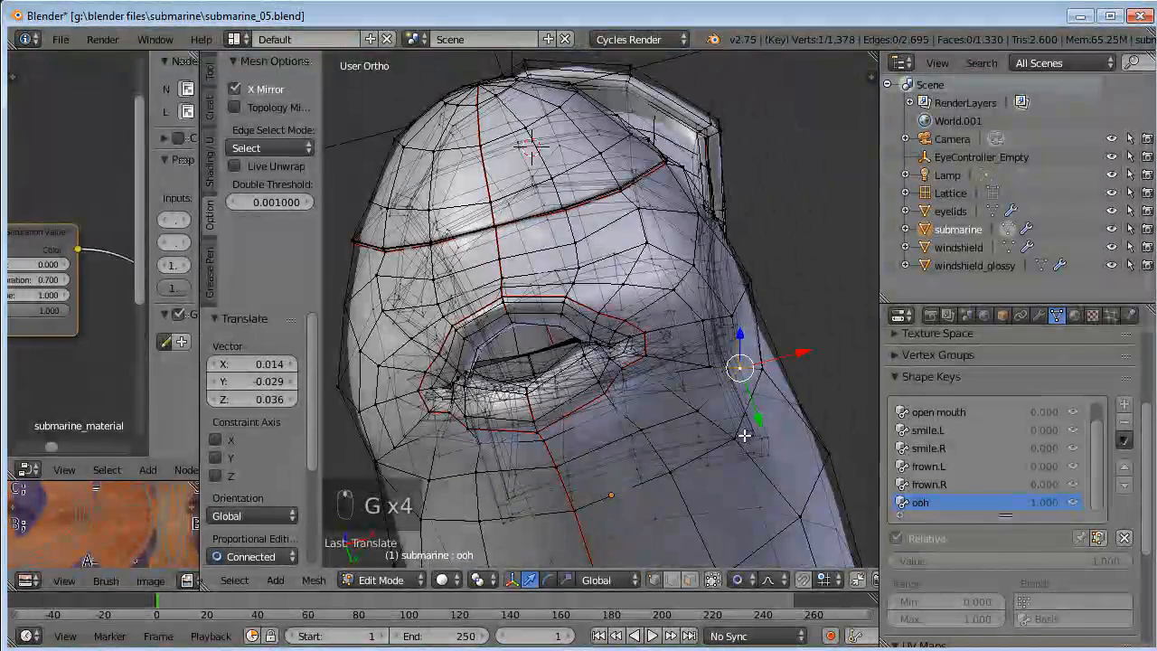
key("g")
left_click(739, 414)
Return to object mode and test the ooh shape key, lowering its value to 0.000.
middle_click_drag(738, 414, 638, 375)
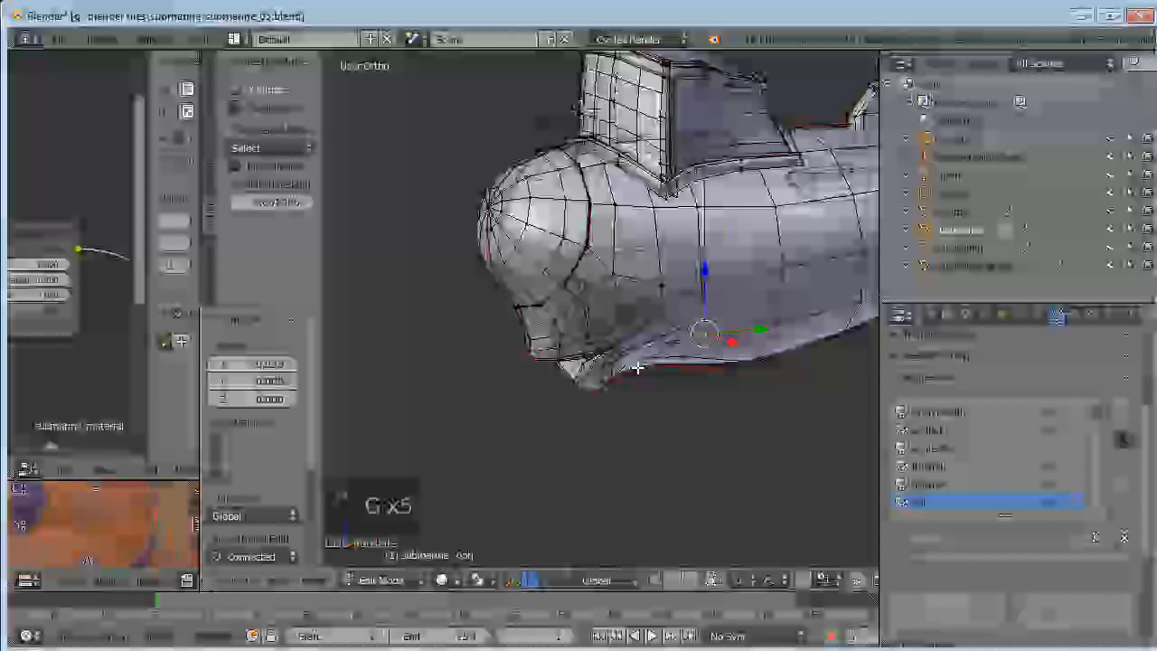
key("Tab")
middle_click_drag(679, 334, 804, 323)
left_click_drag(1052, 555, 741, 562)
middle_click_drag(678, 347, 525, 357)
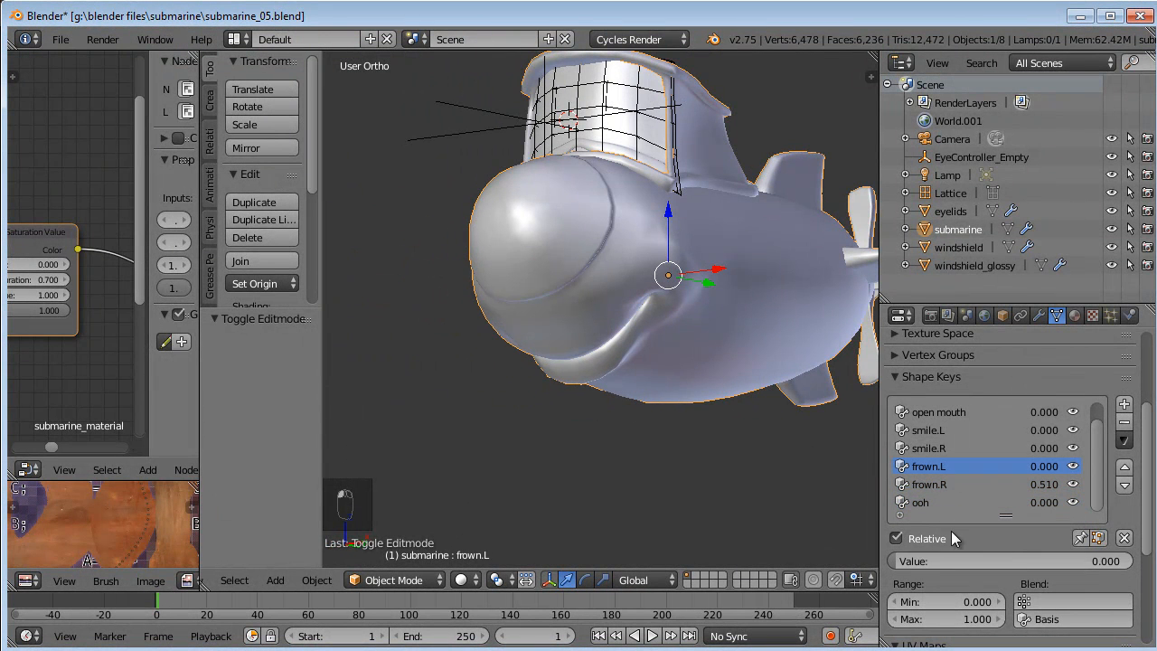
Set frown.L to 0.490 and test the ooh key's value in combination with both frown keys.
left_click_drag(1029, 563, 1011, 562)
left_click(920, 502)
left_click_drag(927, 553, 890, 562)
middle_click_drag(724, 434, 864, 479)
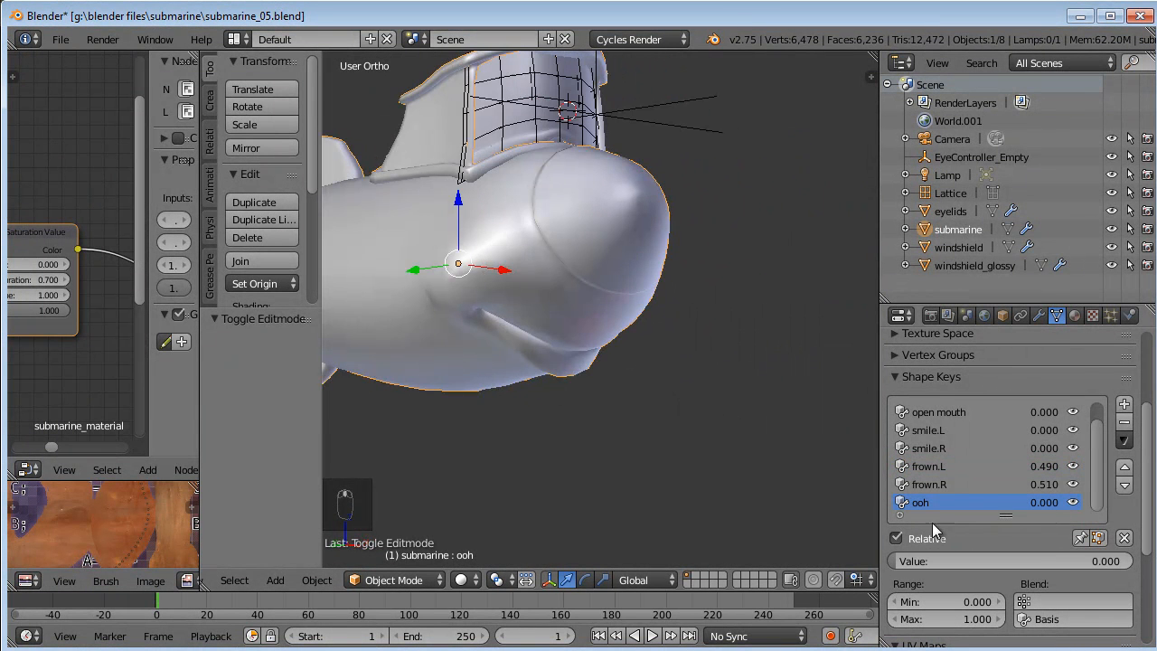
left_click_drag(897, 561, 1087, 560)
middle_click_drag(606, 555, 671, 398)
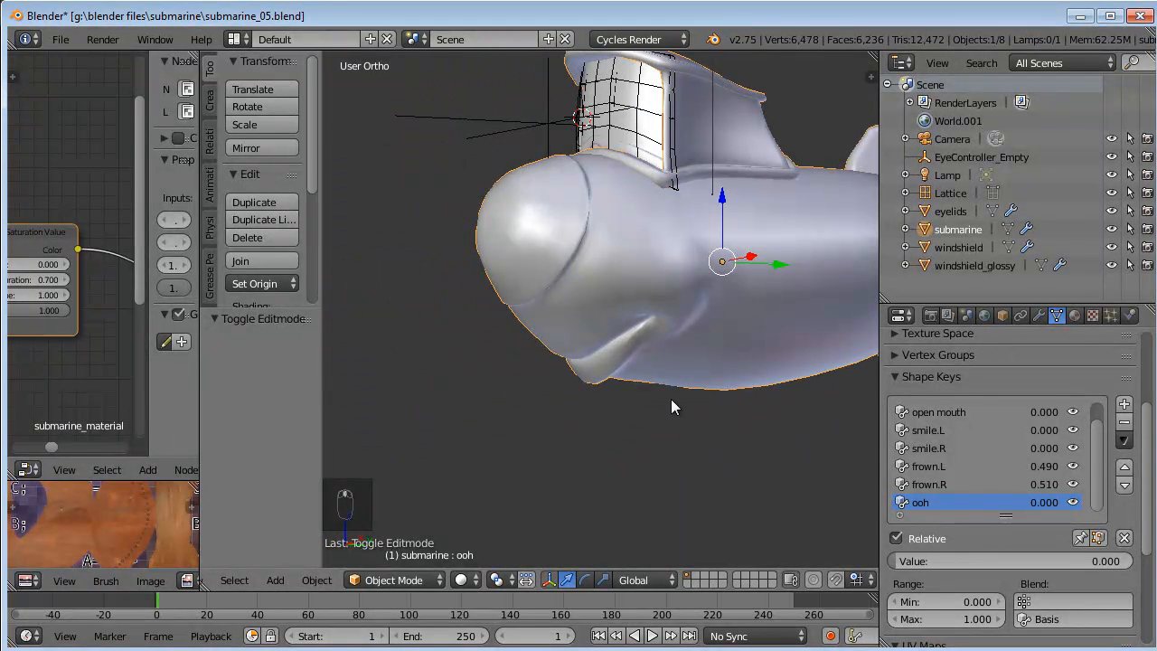
Clear all shape key values and add a new shape key named eff.
left_click(1125, 539)
middle_click_drag(586, 324, 645, 325)
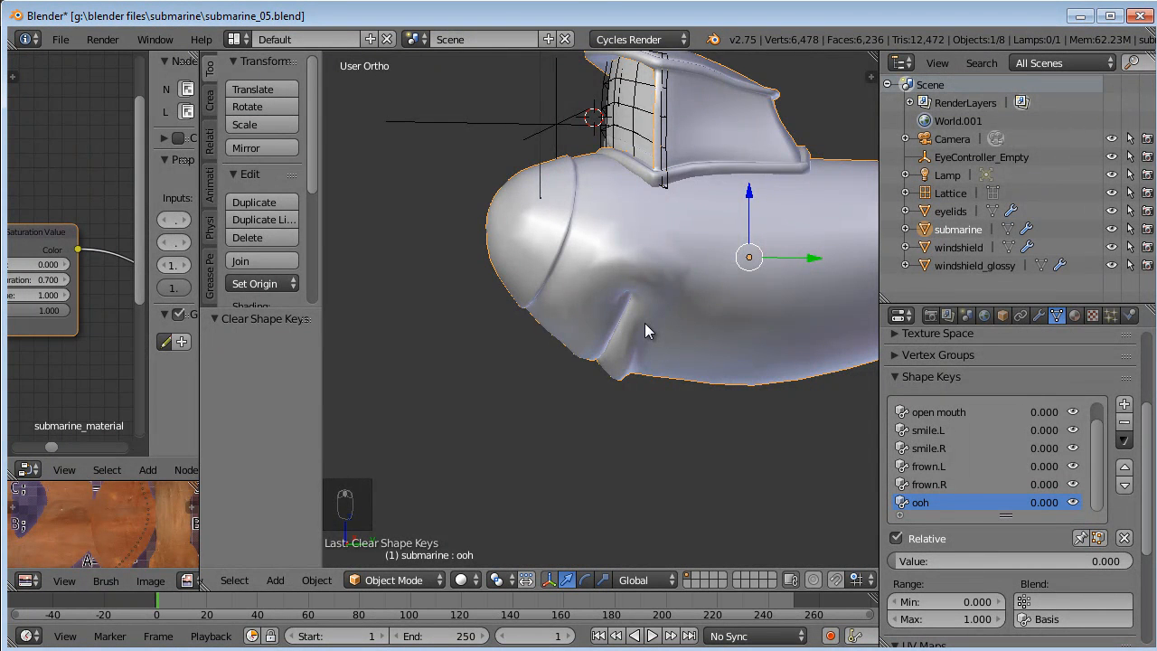
key("KP_3")
scroll(645, 323, "up", 4)
middle_click_drag(646, 315, 611, 322, "shift")
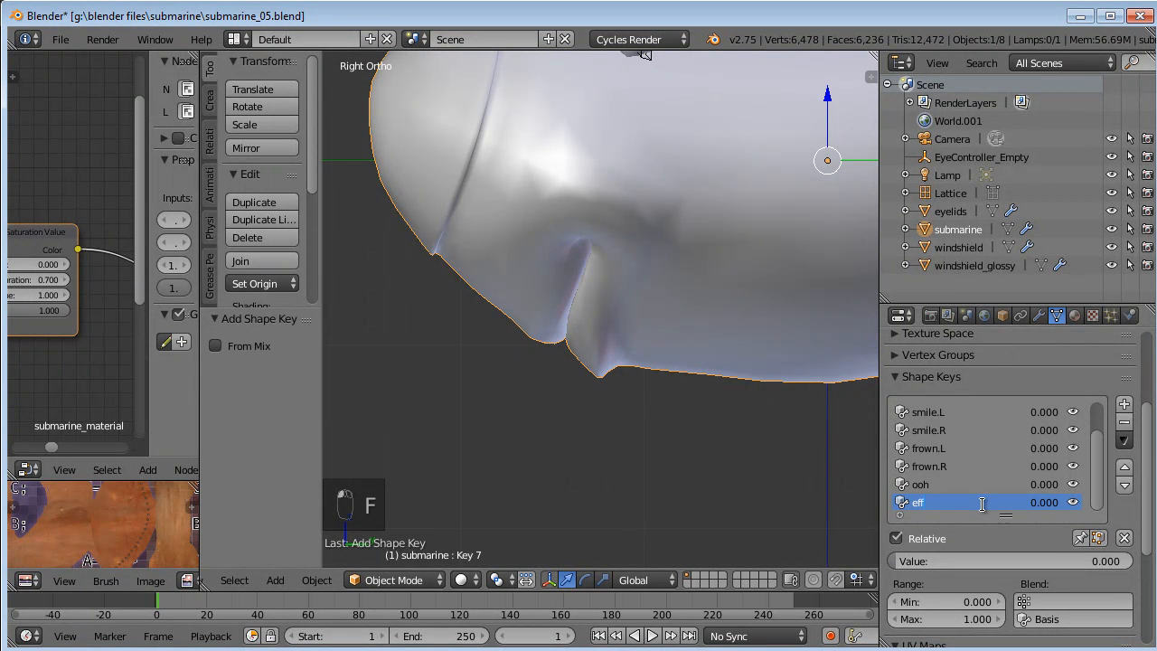
In mesh editing, circle-select the lower-lip centre vertices and move them up by about 0.036 with proportional editing size 0.35.
key("Tab")
scroll(579, 344, "up", 3)
key("a")
key("a")
key("c")
key("g")
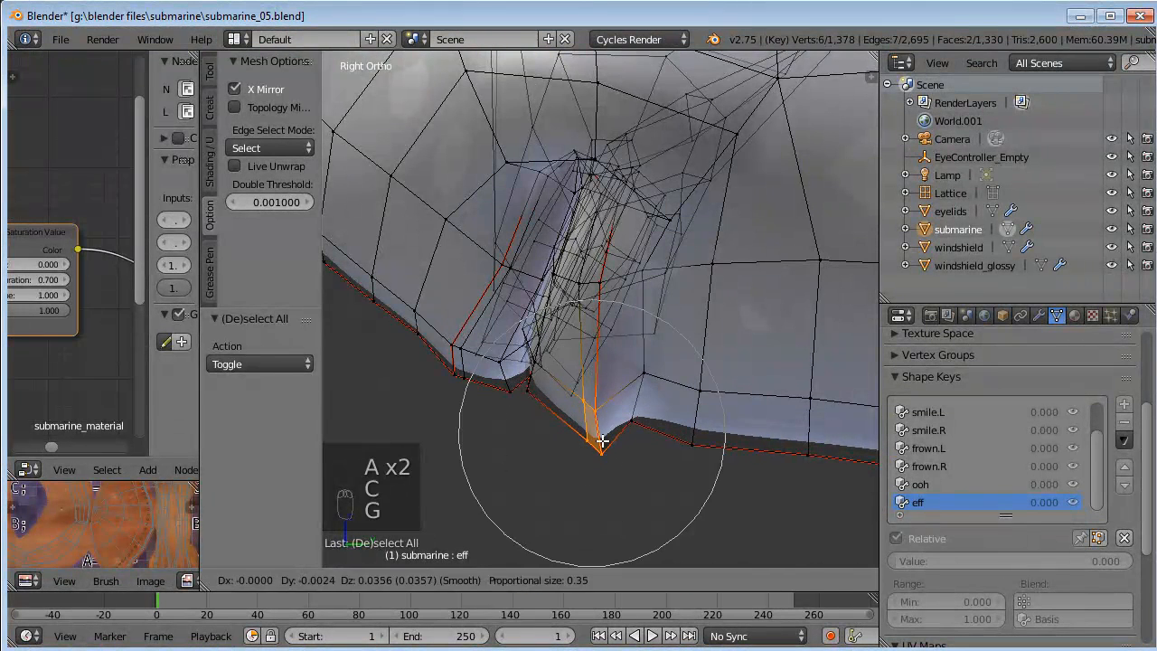
left_click(603, 441)
key("r")
right_click(731, 291)
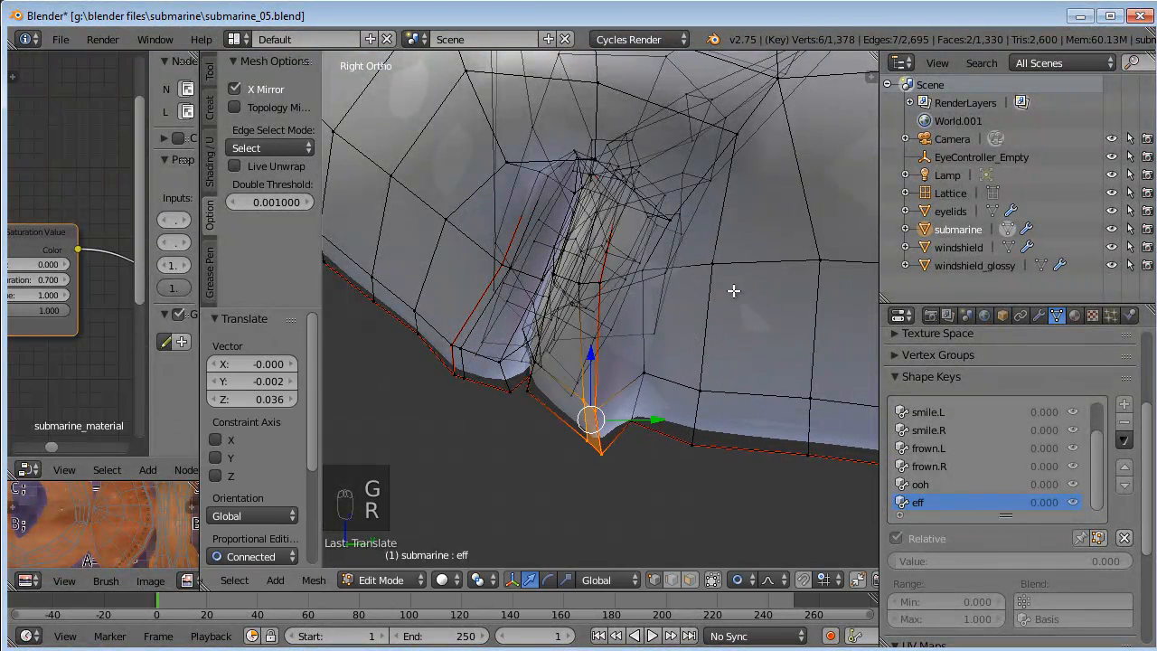
Add two more lower-lip vertices to the selection, rotate them slightly, and move them by about -0.026 in Y and 0.083 in Z.
right_click(600, 284, "shift")
right_click(579, 283, "shift")
key("r")
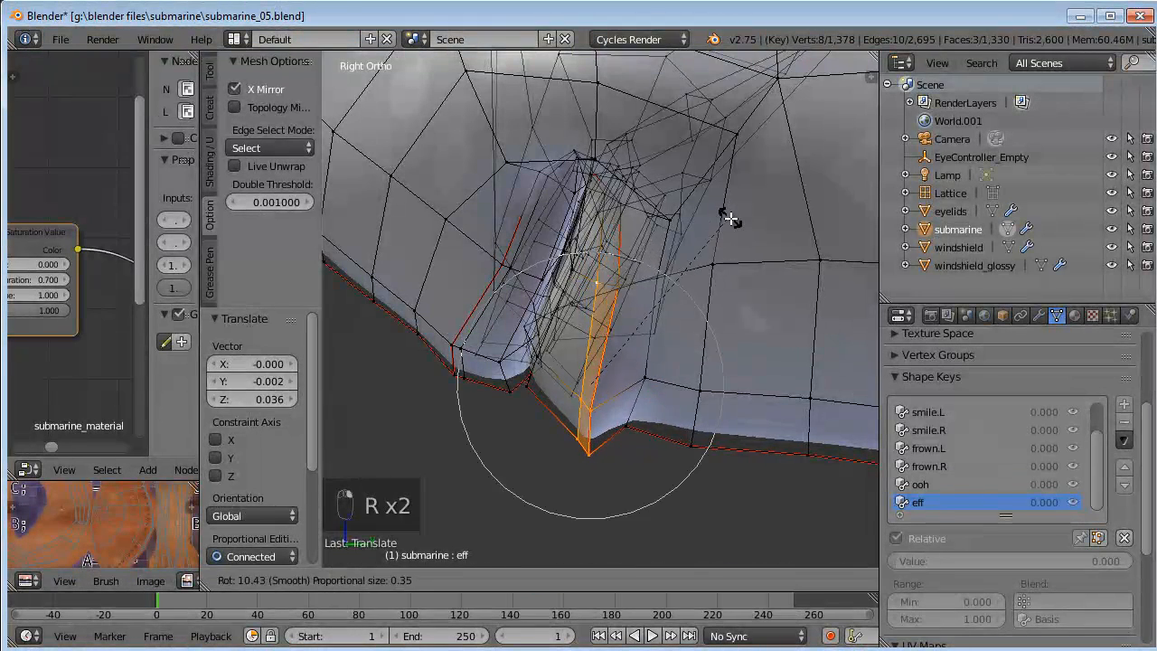
key("g")
left_click(723, 190)
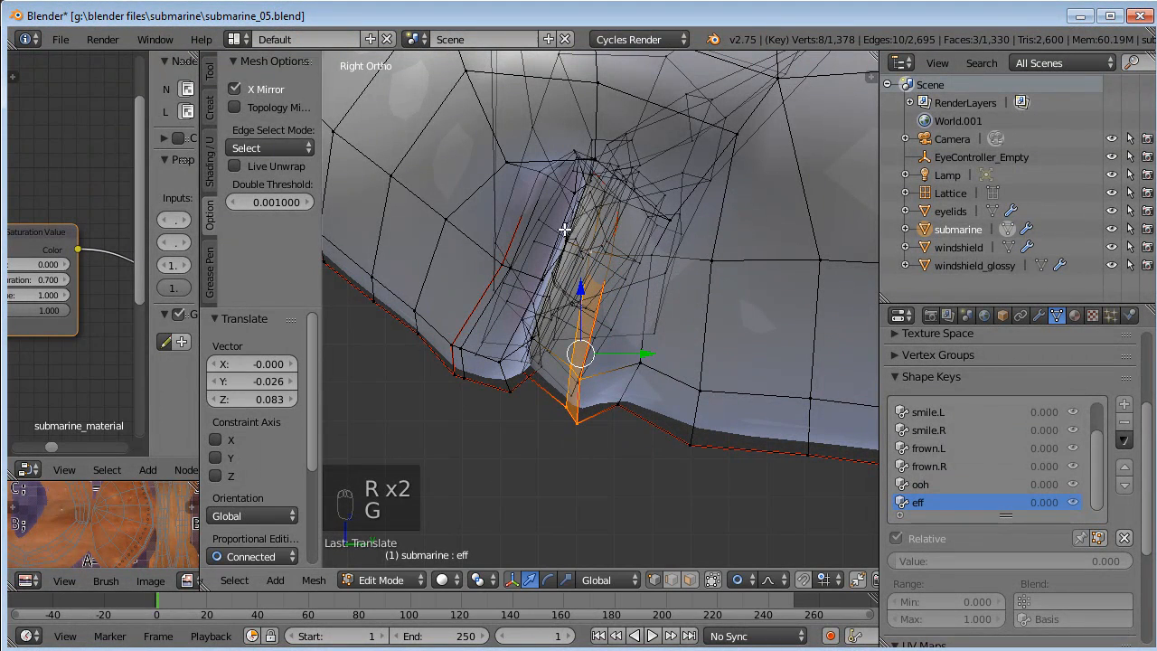
Raise the selected lower-lip vertices further, and shift them forward and down by about -0.047 in Y and -0.021 in Z.
key("g")
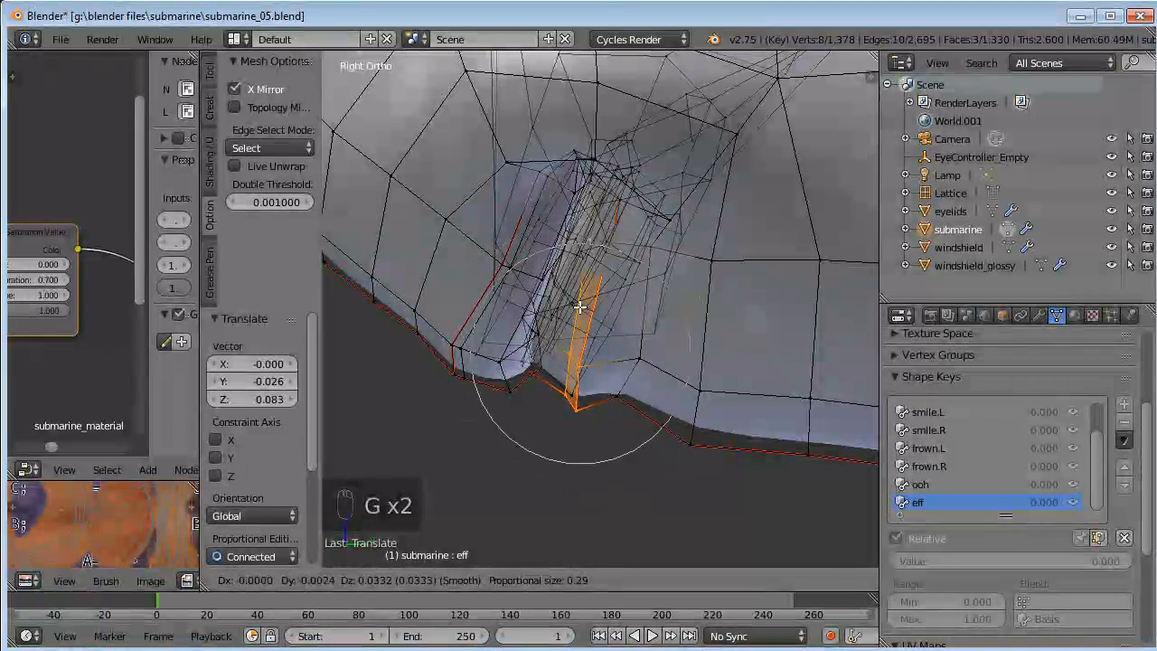
left_click(575, 307)
key("g")
scroll(604, 326, "up", 3)
left_click(604, 327)
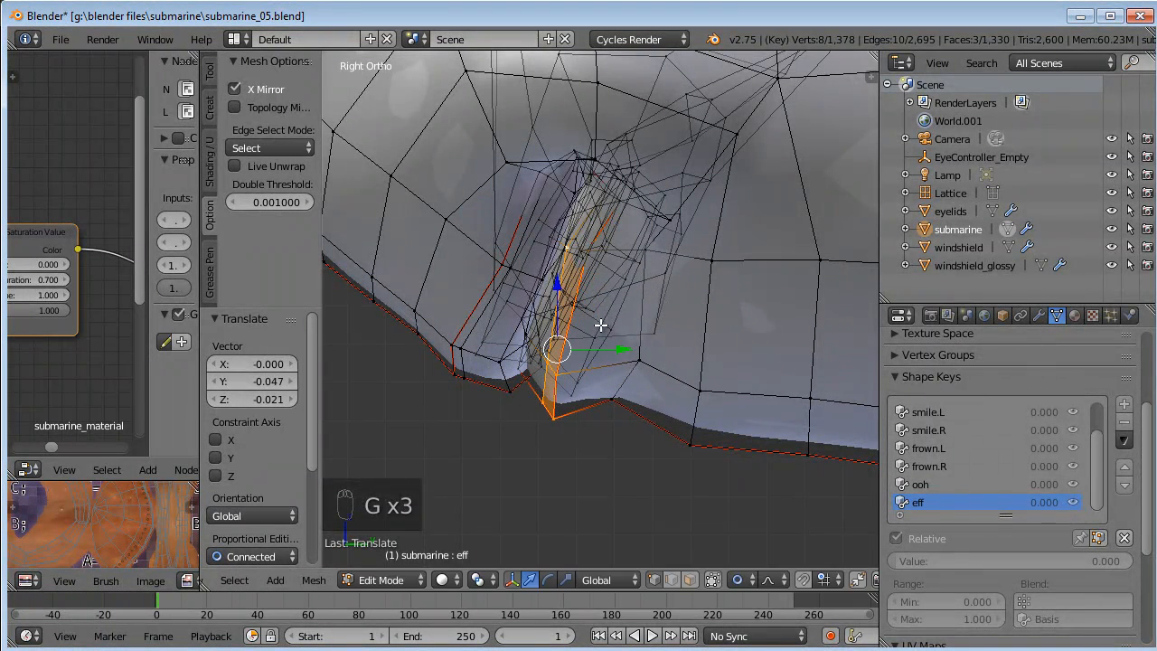
Rotate the lower-lip selection with proportional size 0.56, and move it by about 0.021 in Y and 0.036 in Z.
key("r")
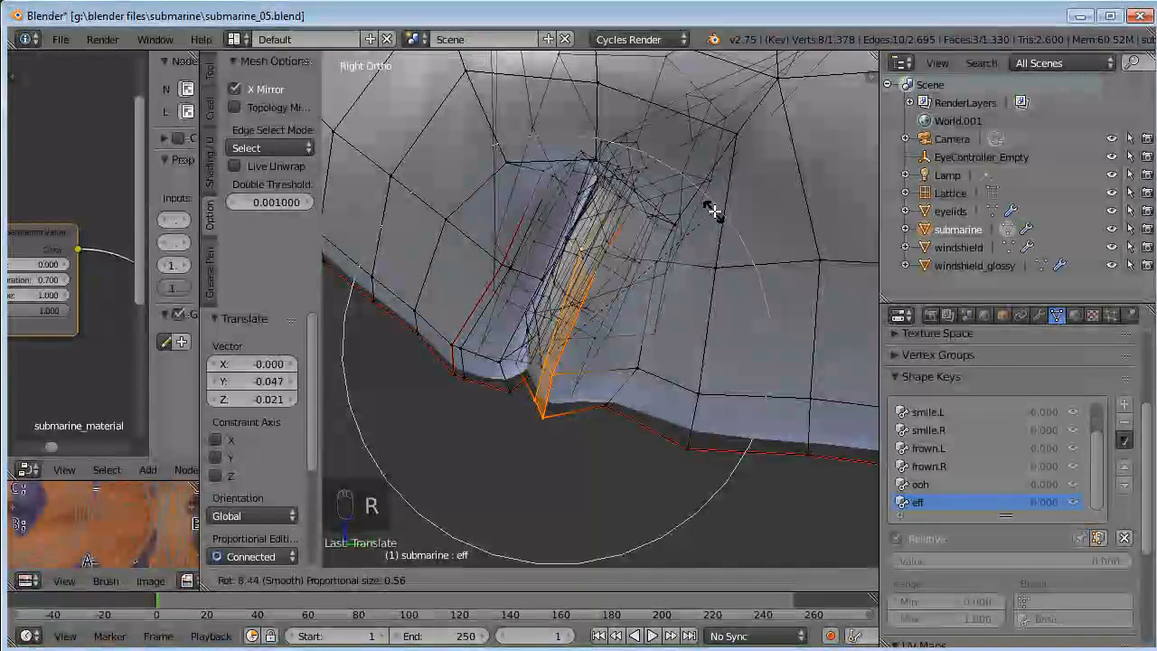
key("g")
left_click(675, 367)
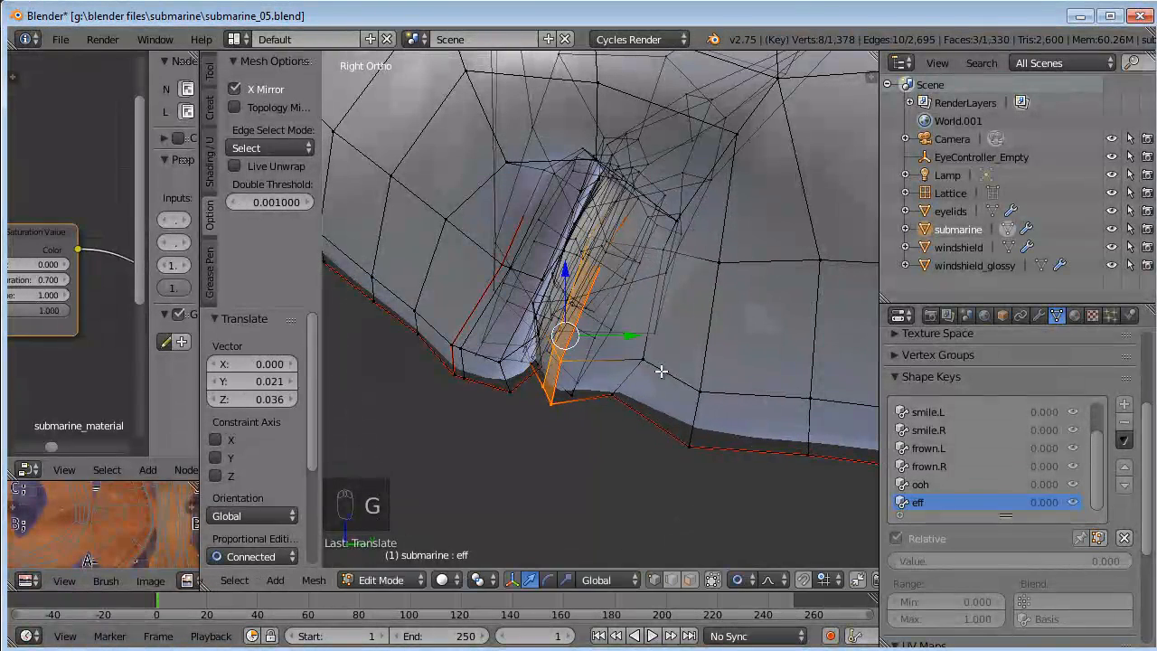
Move the centreline vertex just below the lower lip down by about 0.052.
right_click(618, 399)
key("g")
left_click(611, 415)
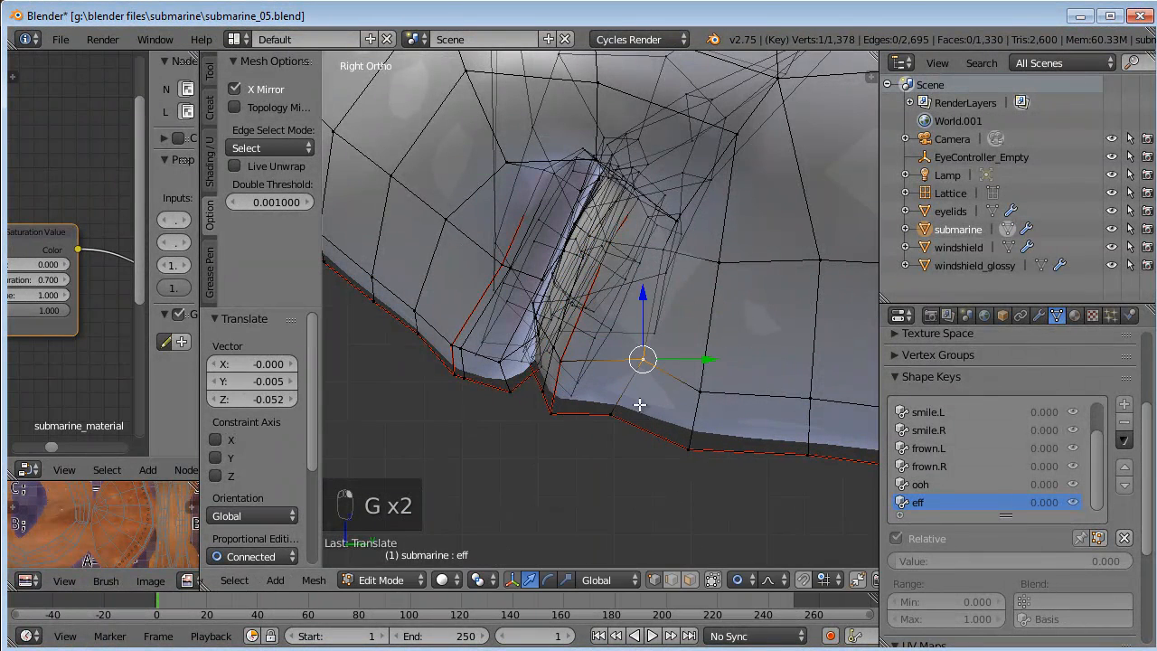
Move the chin vertices just below the lower lip by about -0.031 in Y and -0.038 in Z, and refine them by -0.021 and -0.007.
key("g")
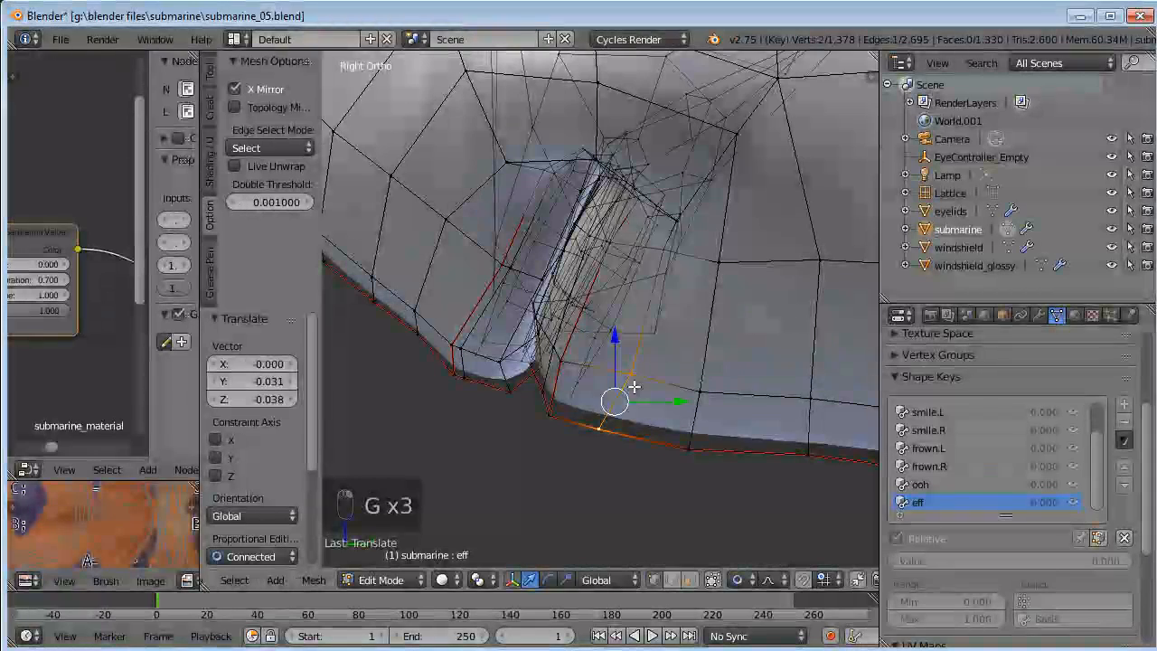
key("g")
left_click(622, 380)
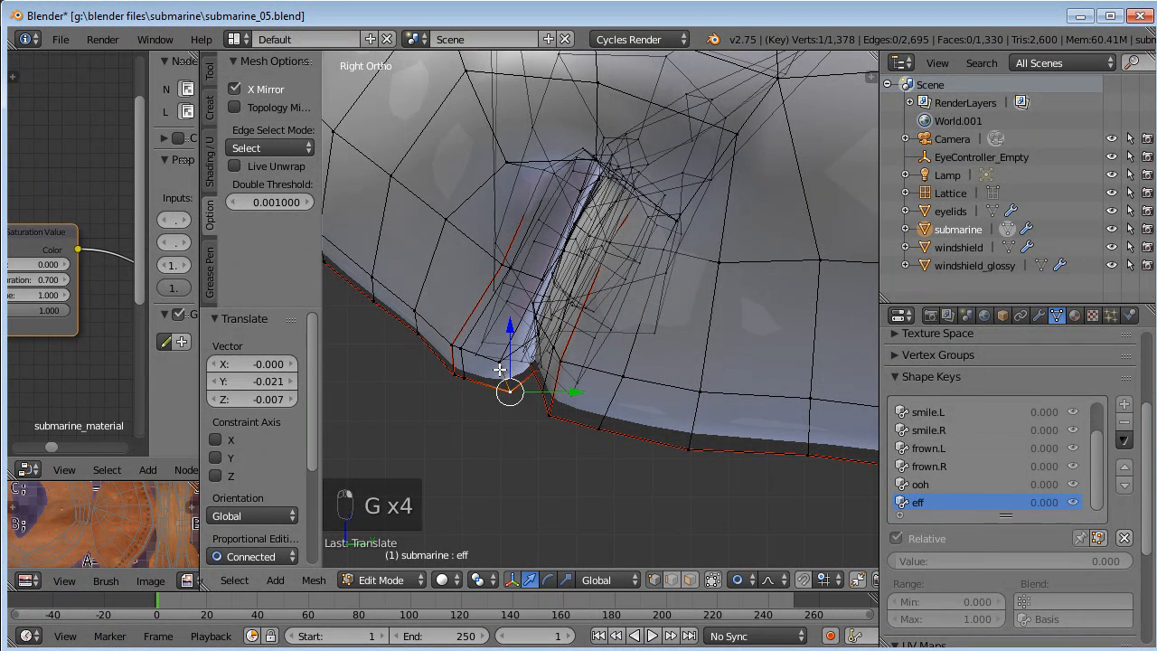
Pull the upper lip's six front vertices forward and down by about -0.114 in Y and -0.130 in Z.
key("g")
scroll(599, 320, "down", 5)
left_click(579, 347)
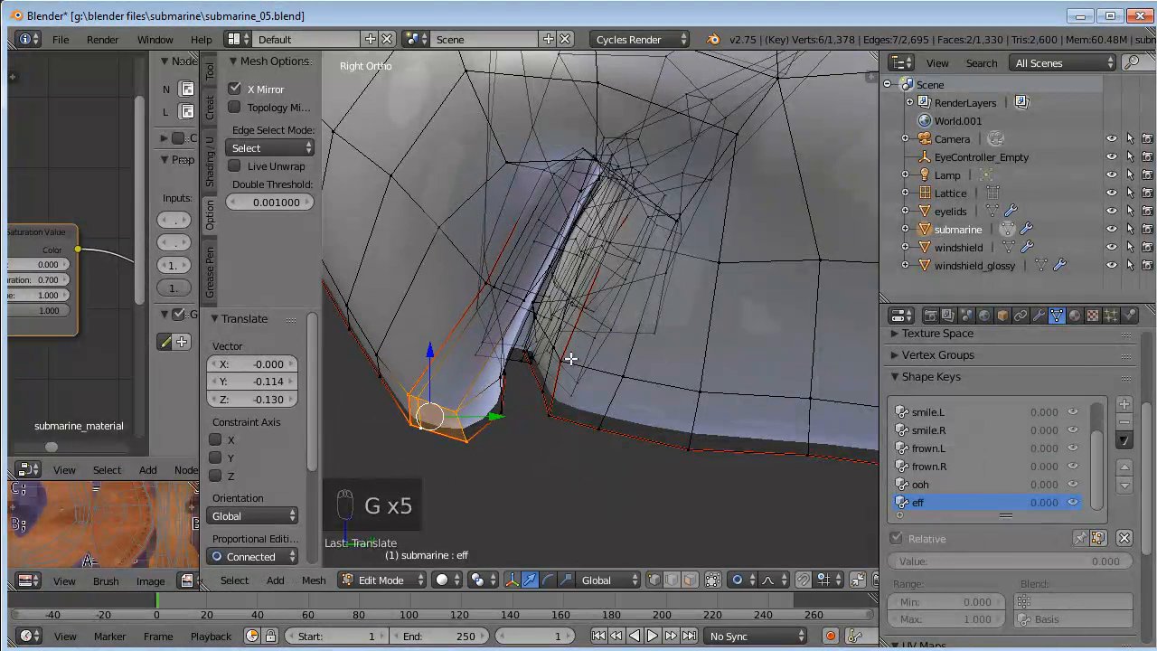
Move a lower-lip centre vertex by about 0.024 in Y and -0.038 in Z, and adjust the inner lip vertices above it with proportional editing.
key("g")
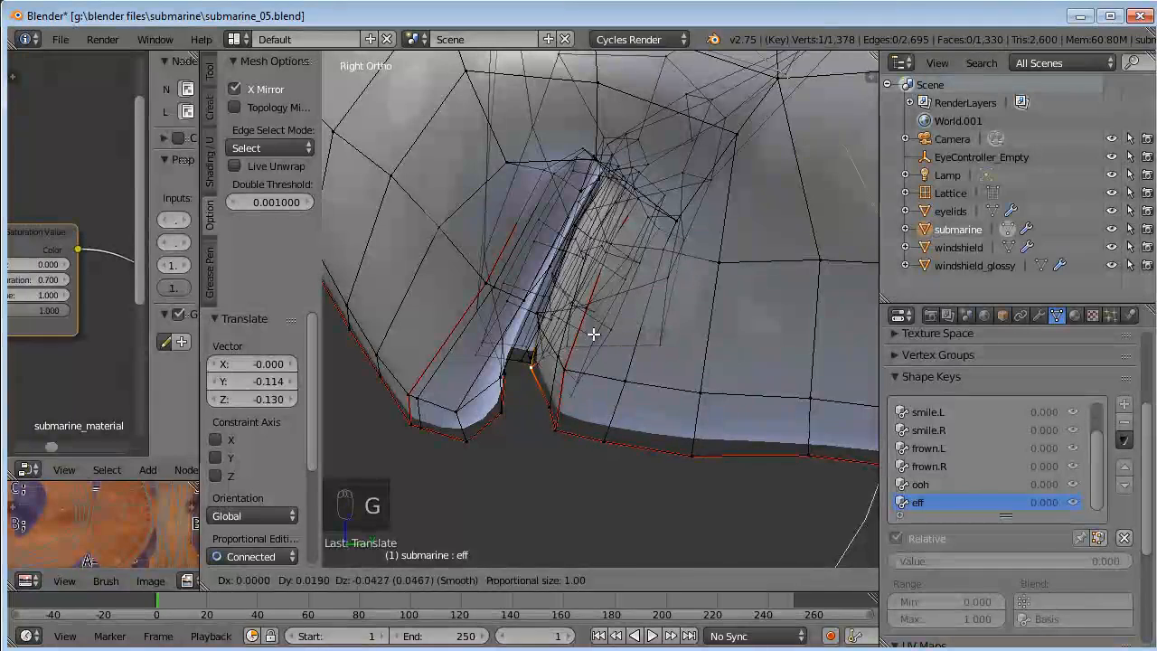
left_click(571, 289)
key("g")
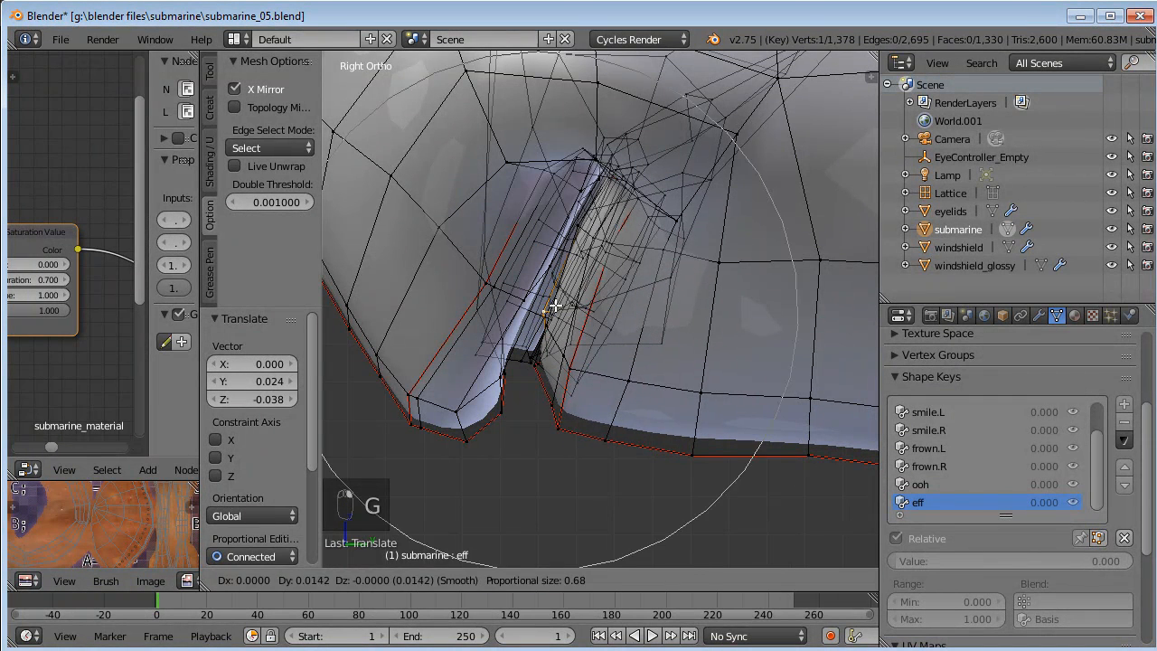
left_click(561, 299)
key("g")
left_click(592, 225)
Shift the outer lower-lip vertices, moving one by about 0.038 in X, 0.005 in Y and -0.013 in Z.
middle_click_drag(592, 225, 633, 379)
key("g")
left_click(745, 323)
key("g")
left_click(624, 348)
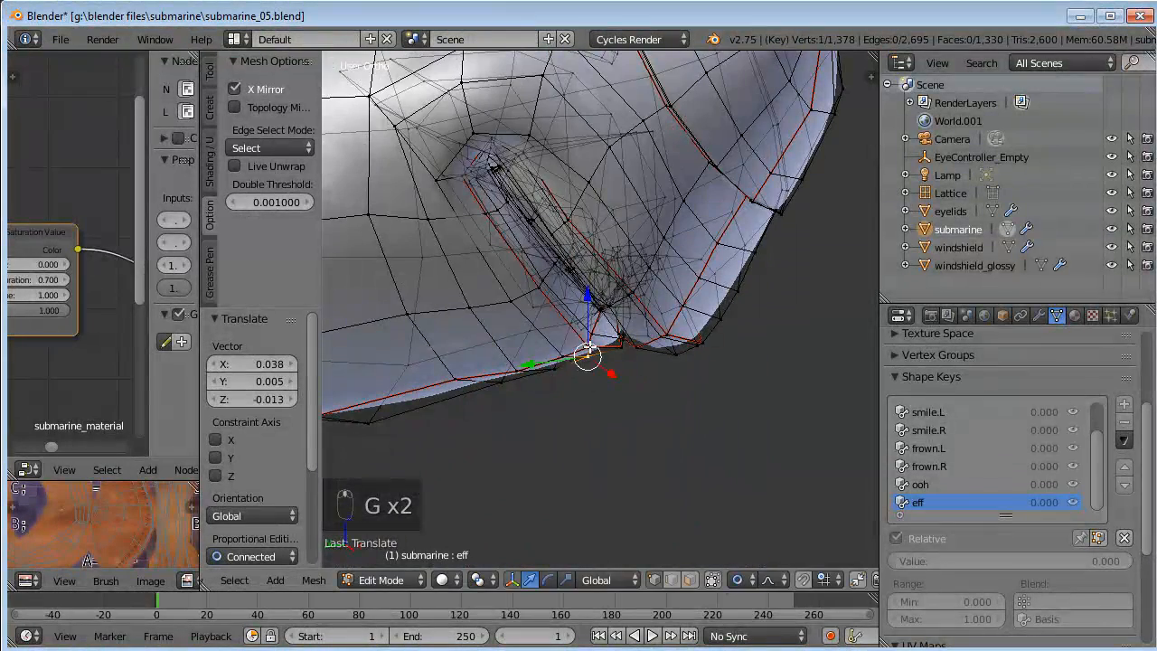
left_click(592, 327)
Reposition three more vertices around the lips of the eff shape from an angled view.
middle_click_drag(592, 327, 730, 274)
key("g")
left_click(525, 268)
key("g")
left_click(702, 222)
key("g")
left_click(604, 287)
middle_click_drag(604, 287, 584, 320)
Preview the eff shape in object mode by sweeping its value between 0 and 1 from several angles, and clear all shape key values.
key("Tab")
scroll(530, 316, "down", 5)
left_click_drag(33, 572, 890, 561)
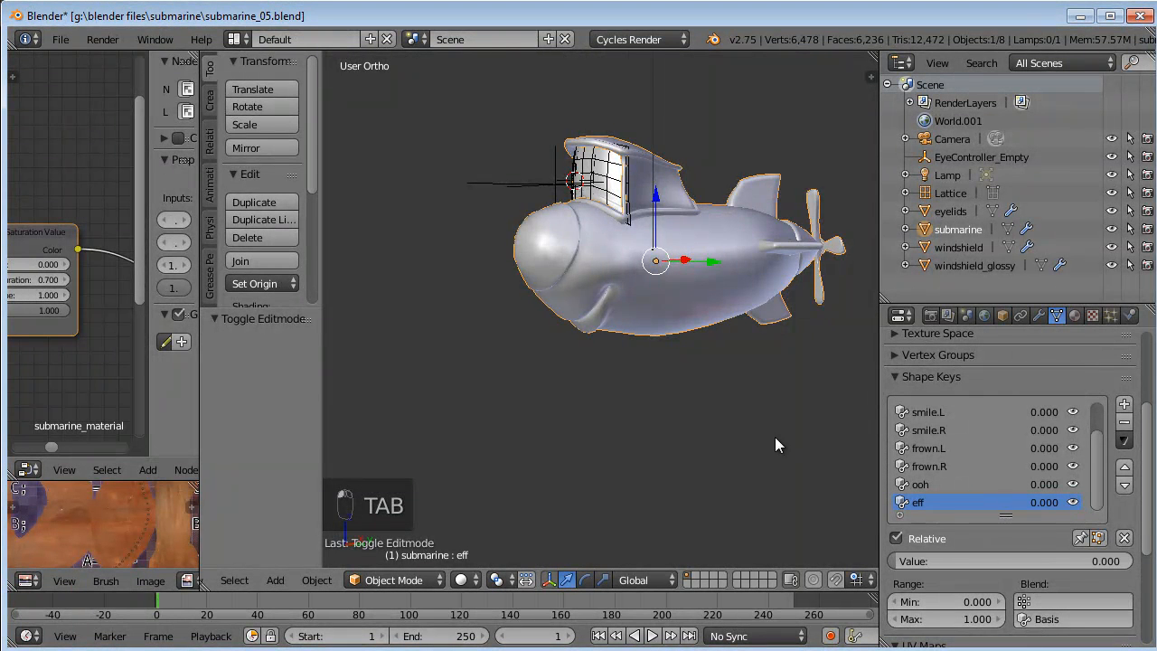
middle_click_drag(800, 451, 761, 438)
left_click_drag(913, 560, 55, 556)
middle_click_drag(579, 470, 786, 348)
left_click_drag(940, 561, 592, 561)
middle_click_drag(633, 388, 579, 427)
scroll(506, 426, "up", 5)
left_click_drag(972, 561, 1104, 564)
middle_click_drag(815, 439, 687, 425)
middle_click_drag(380, 418, 551, 469)
scroll(615, 420, "down", 5)
left_click(1125, 537)
Set the ooh key's value to 1.000 and create a new shape key from the mix, named "mmm bee pee".
middle_click_drag(651, 407, 576, 401)
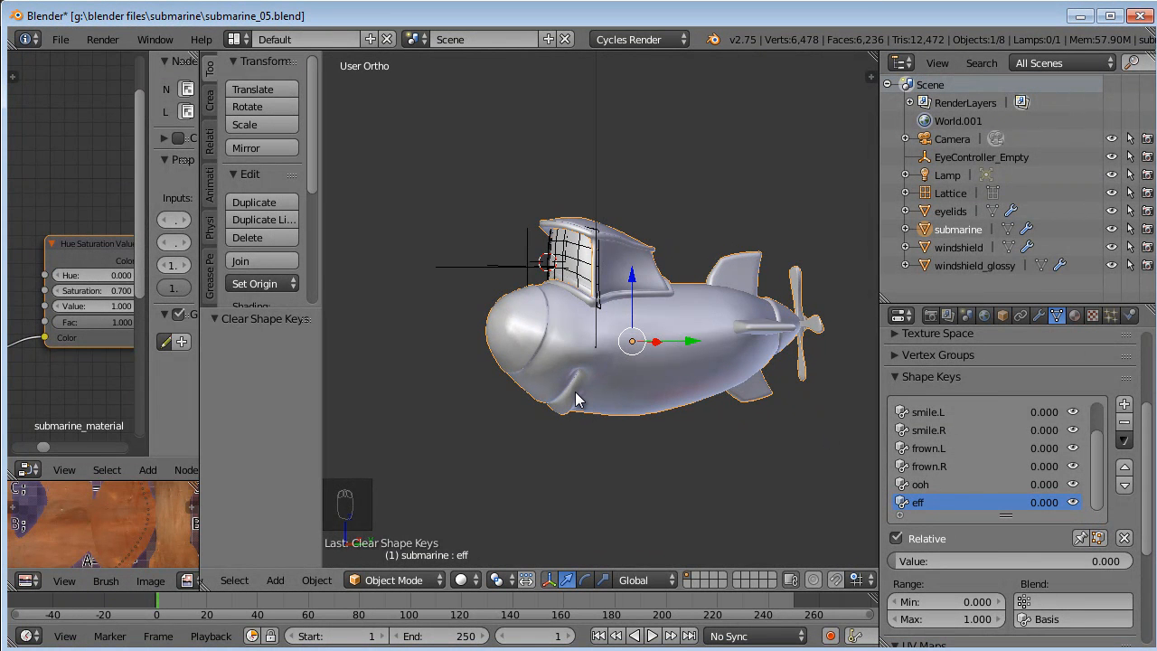
middle_click_drag(610, 379, 611, 427)
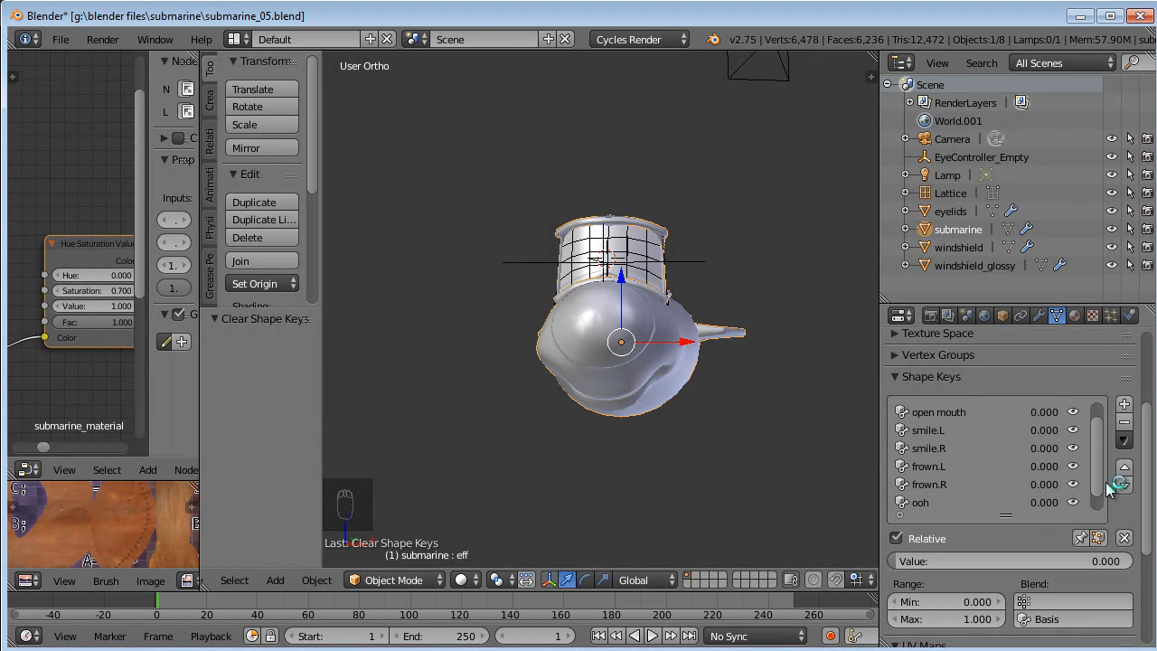
mouse_move(868, 452)
middle_mouse_down()
mouse_move(718, 367)
mouse_move(712, 335)
mouse_move(646, 362)
mouse_move(872, 434)
middle_mouse_up()
middle_click_drag(706, 439, 624, 436)
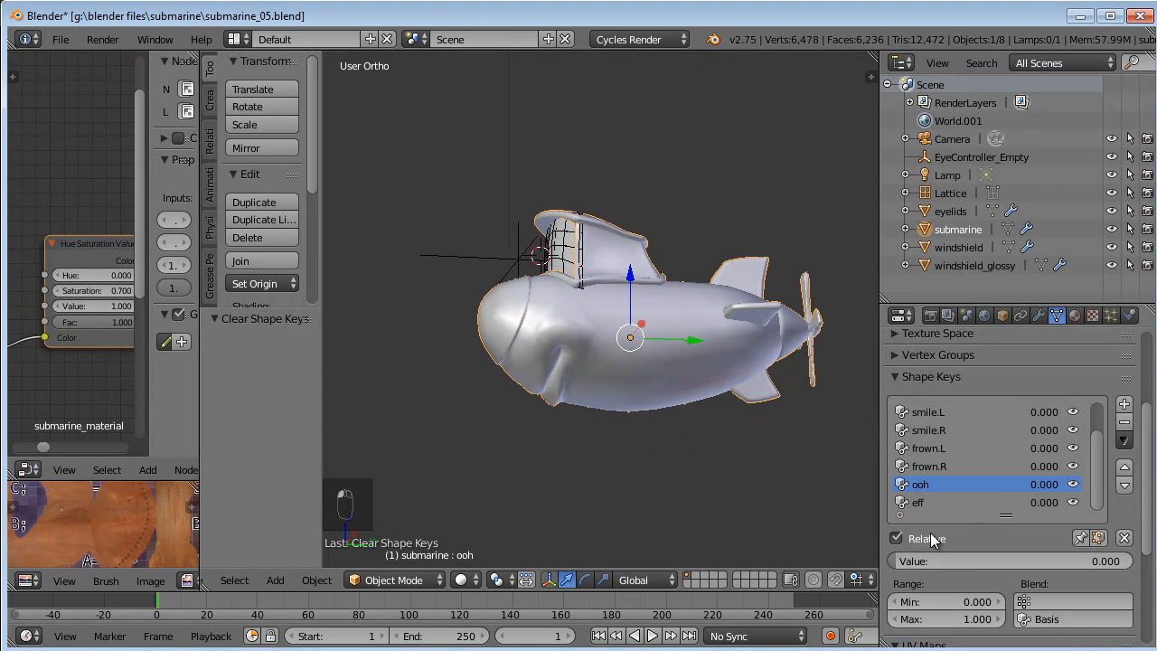
left_click_drag(969, 564, 1144, 564)
middle_click_drag(814, 506, 737, 477)
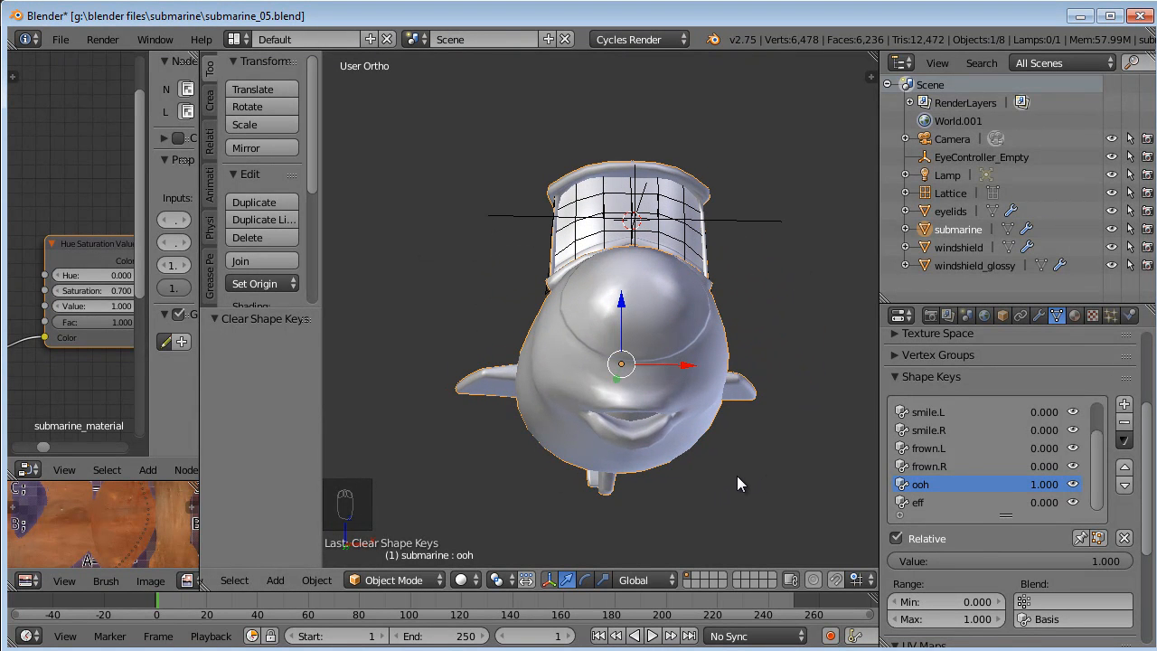
middle_click_drag(737, 475, 596, 444)
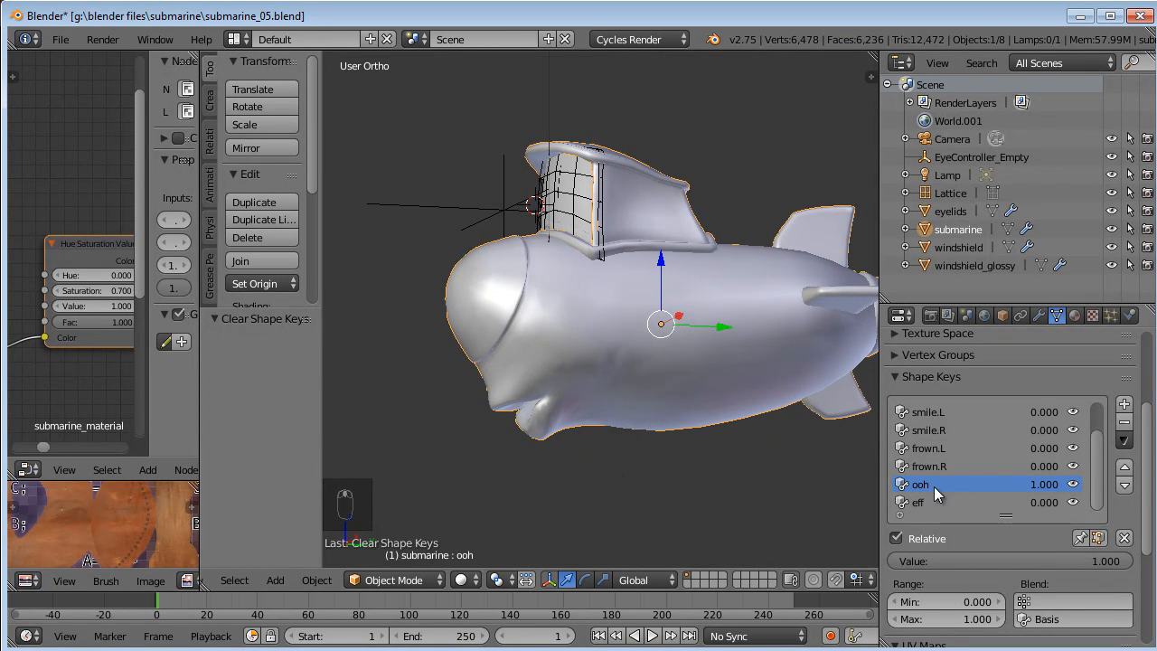
left_click(1124, 440)
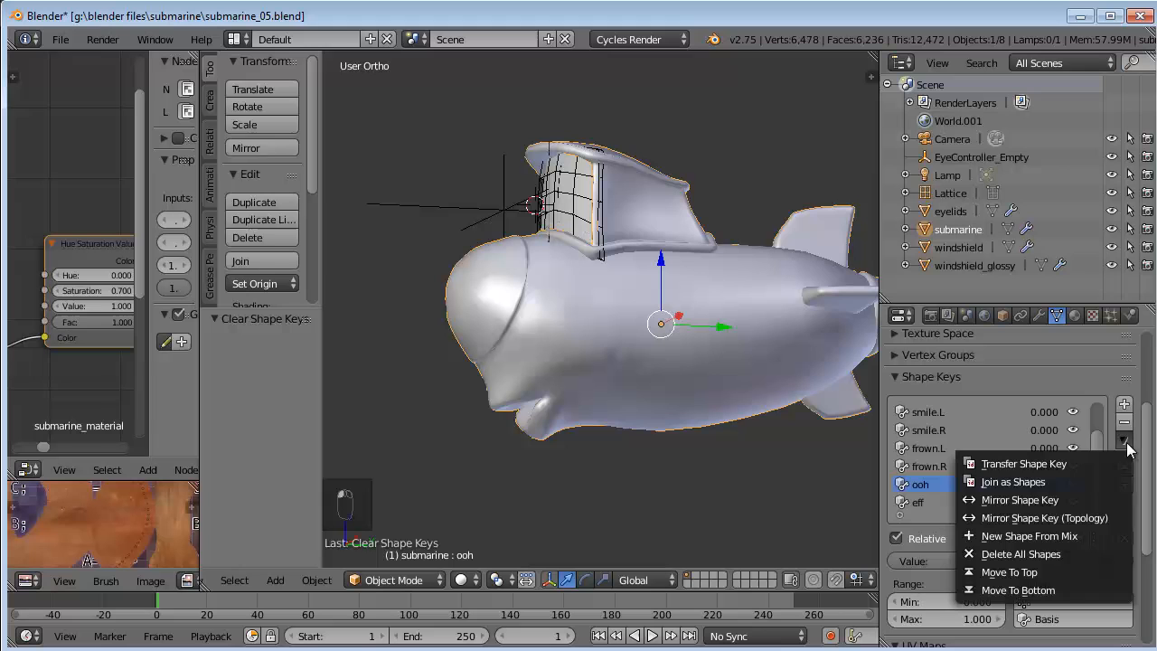
left_click(1049, 537)
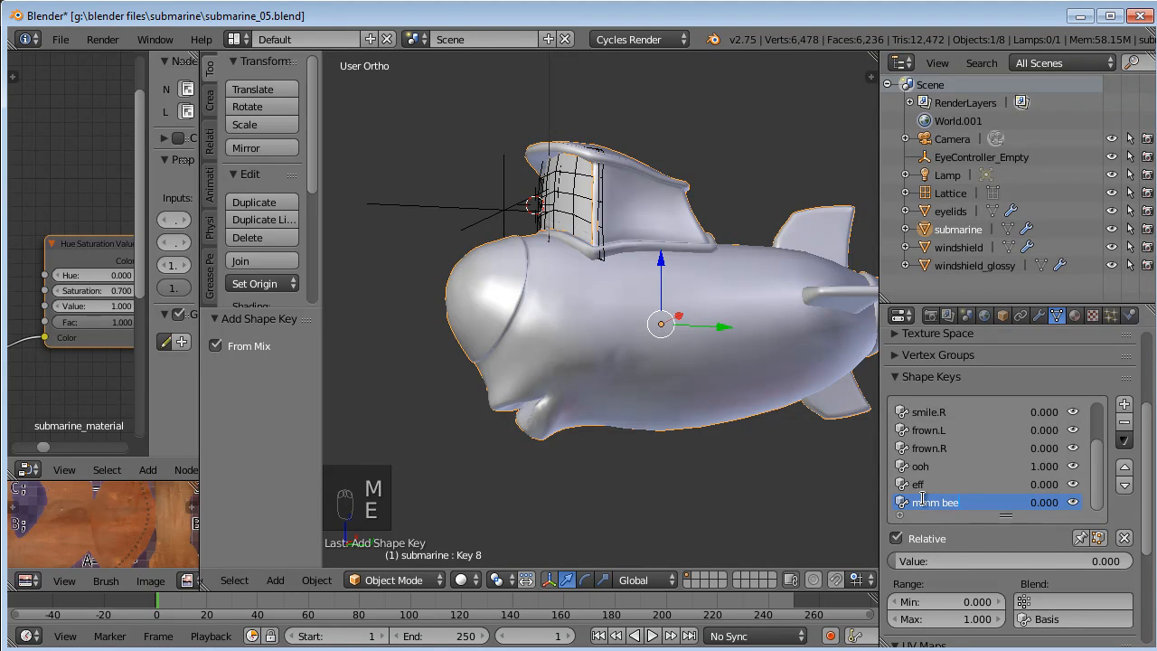
Enter edit mode on the new key and raise the lower lip's front vertices, moving one by about -0.067 in X, -0.048 in Y and 0.095 in Z.
middle_click_drag(749, 465, 612, 408)
key("Tab")
scroll(676, 462, "up", 3)
scroll(667, 413, "up", 4)
right_click(716, 458)
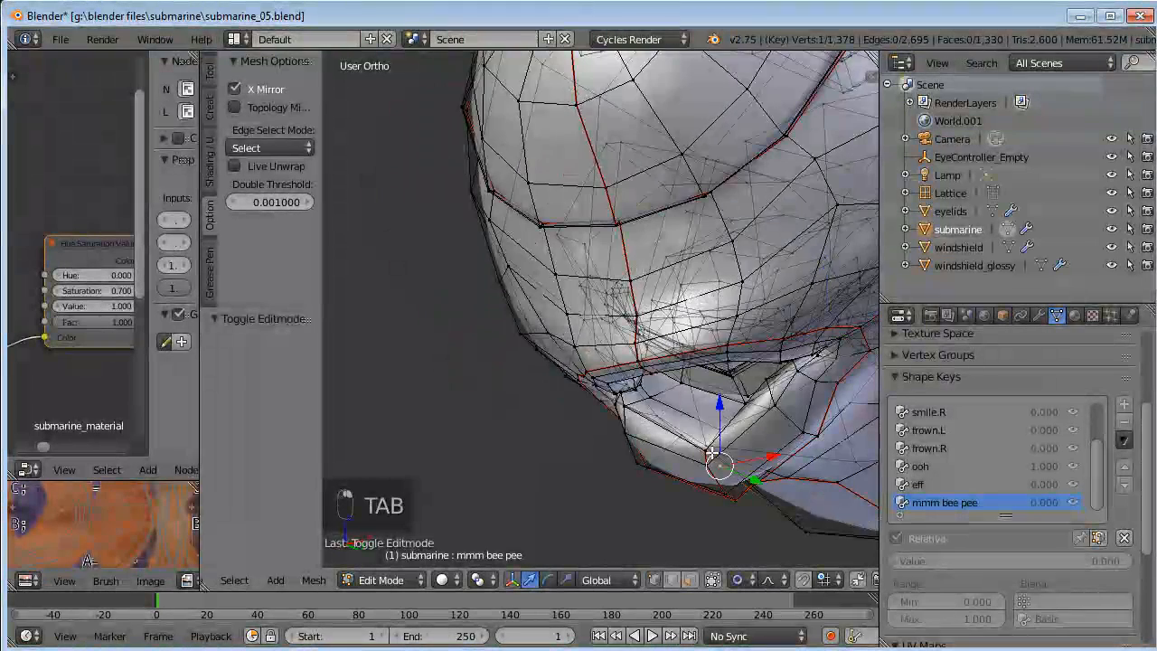
middle_click_drag(723, 445, 734, 461)
key("g")
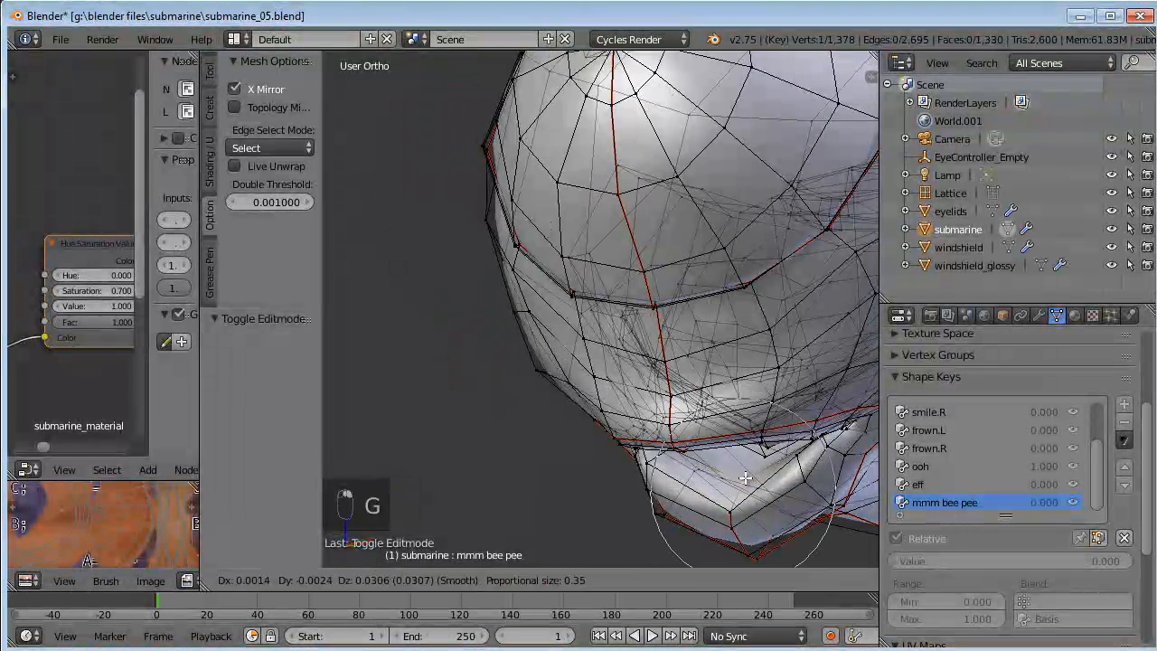
left_click(740, 464)
key("g")
left_click(726, 486)
Lift the lower lip further towards the upper lip with proportional editing, finishing with a move of about 0.044 in Z.
key("g")
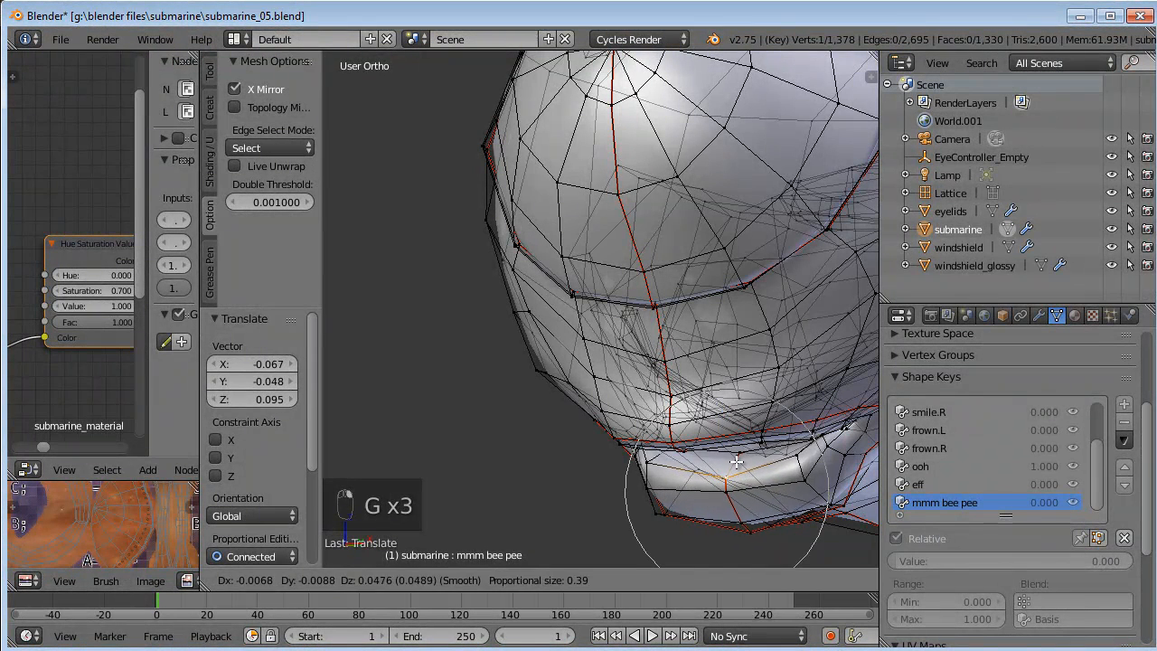
left_click(734, 464)
key("g")
left_click(723, 472)
key("g")
left_click(734, 470)
key("g")
left_click(765, 457)
Reposition the lower lip's outer edge vertices beside and below the mouth centre from the front.
middle_click_drag(765, 457, 543, 440)
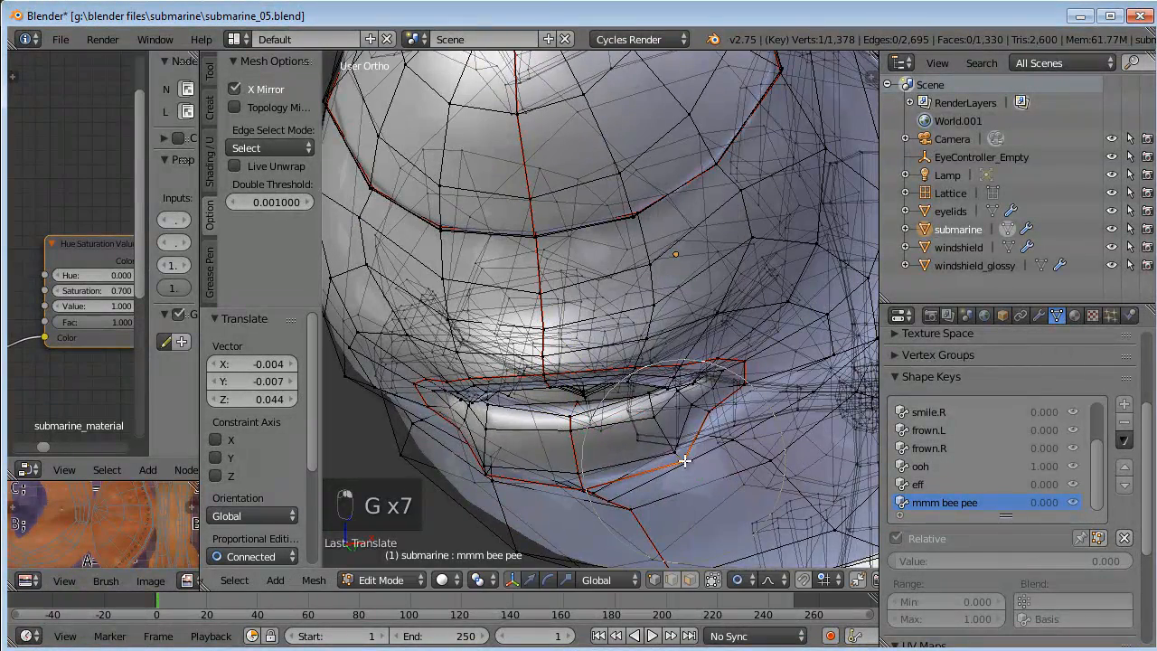
left_click(677, 451)
middle_click_drag(588, 503, 669, 463)
right_click(561, 508)
key("g")
left_click(560, 489)
In the right side view, raise two vertices under the lower lip, moving the second by about -0.009 in Y and 0.046 in Z.
right_click(483, 498)
key("KP_3")
key("g")
left_click(680, 402)
right_click(729, 464)
key("g")
left_click(726, 447)
Move the lower lip's side vertex by about -0.017 in Y and 0.014 in Z, and its front vertex by about -0.054 and 0.051.
right_click(686, 432)
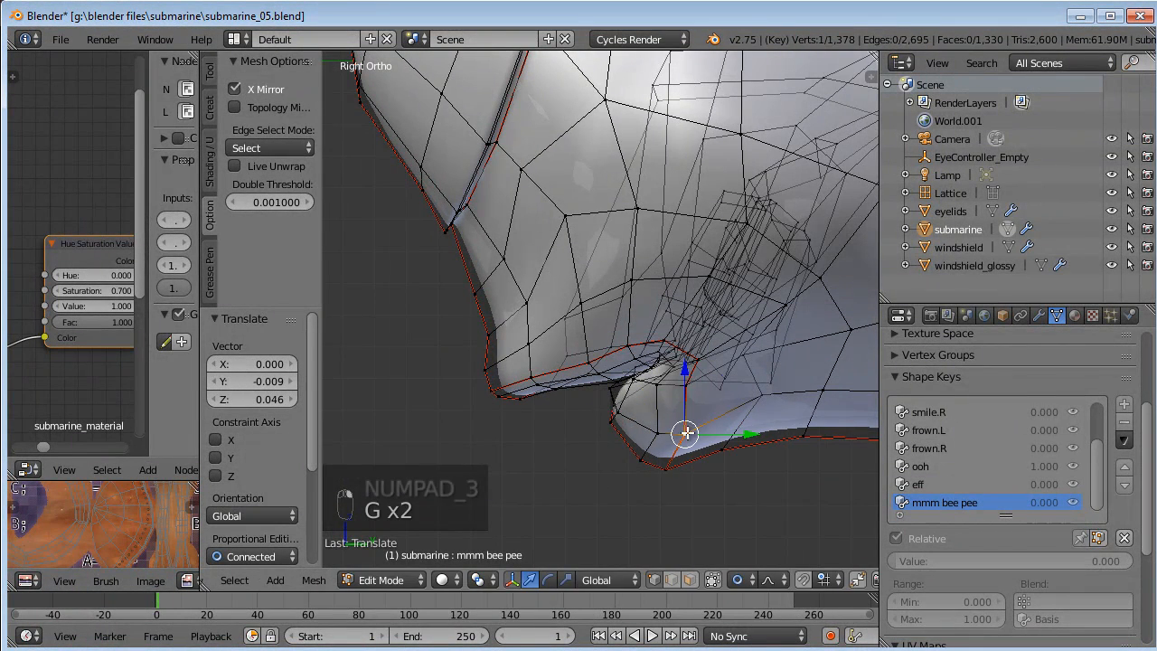
key("g")
left_click(678, 426)
right_click(638, 439)
key("g")
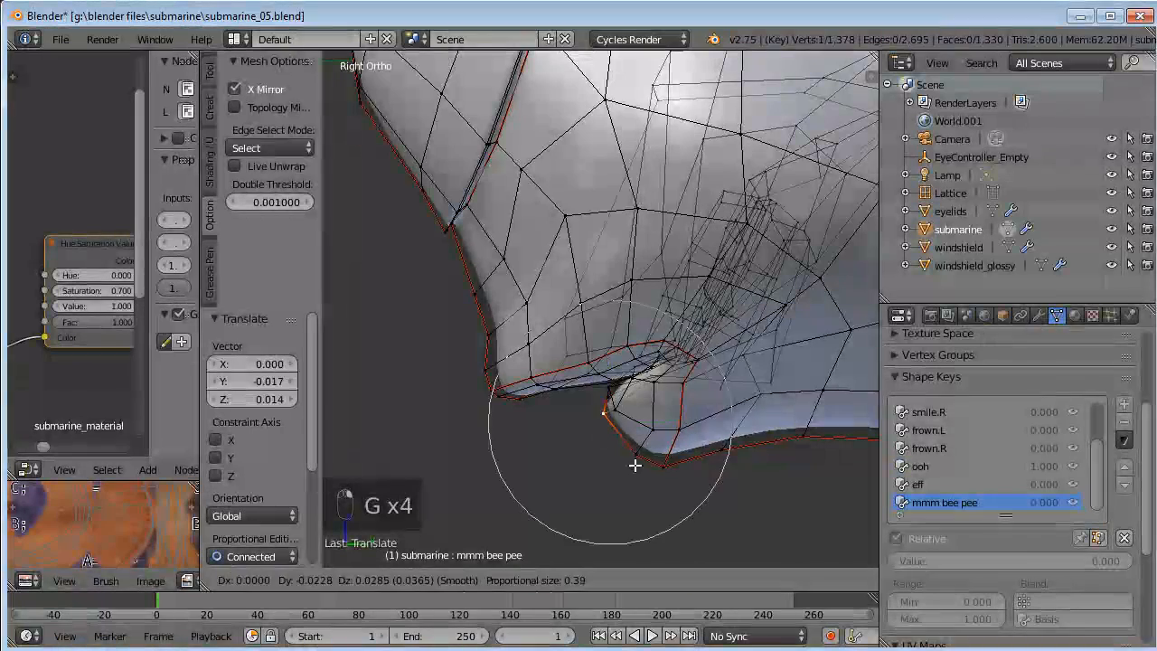
scroll(631, 463, "down", 4)
left_click(624, 457)
Push the upper lip's two front centreline vertices back by about 0.202 in Y and -0.017 in Z.
middle_click_drag(605, 416, 584, 325)
key("KP_3")
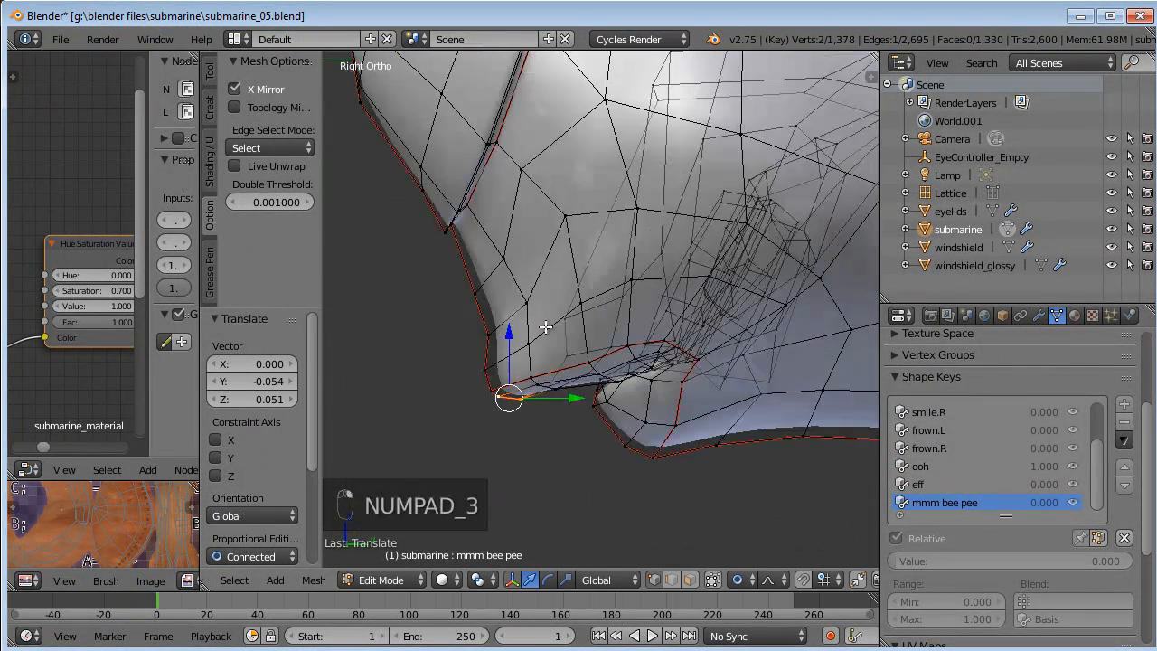
key("g")
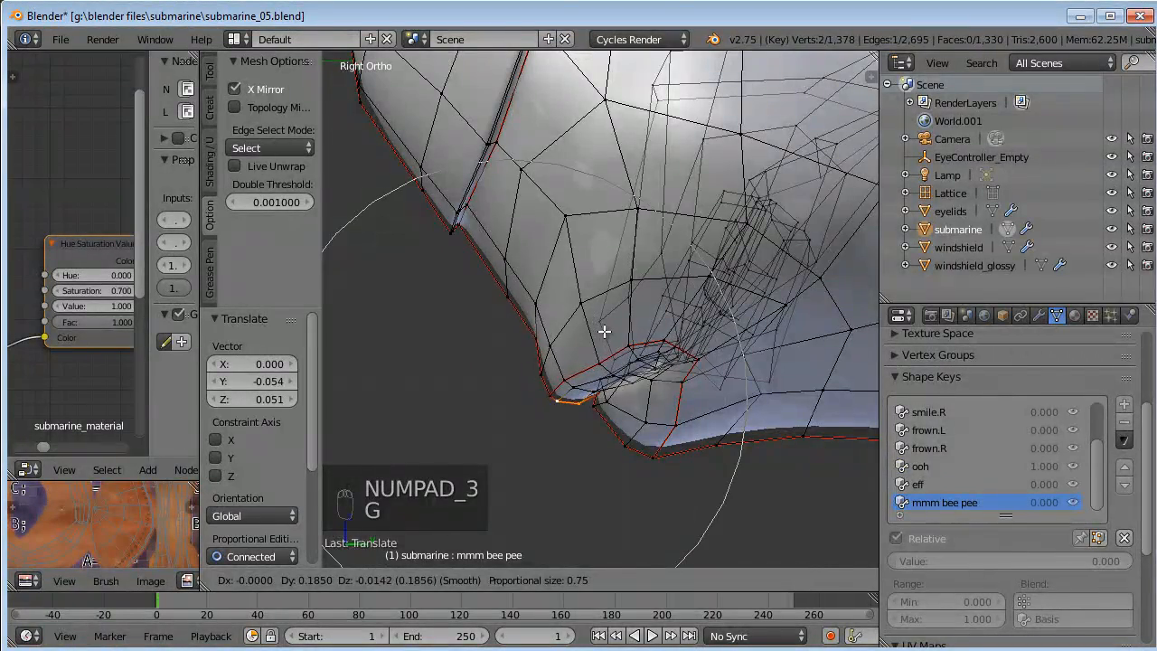
left_click(604, 331)
Select the edge loop around the lips and scale it along the X axis with proportional editing.
middle_click_drag(609, 331, 748, 344)
right_click(707, 320, "alt")
key("s")
key("x")
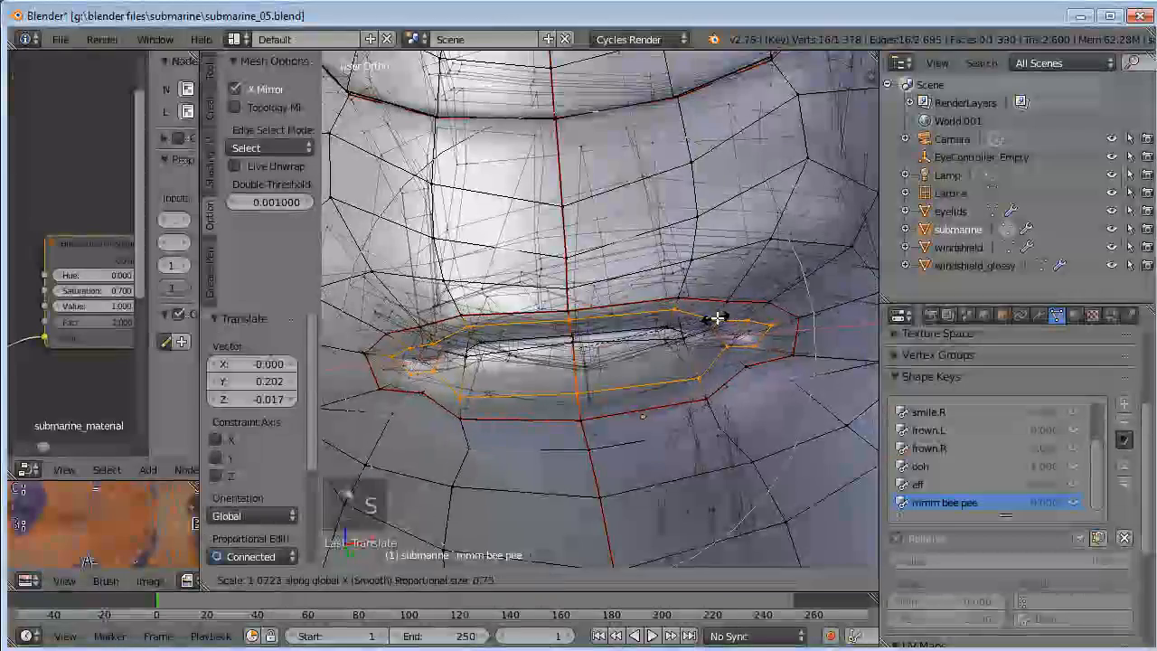
left_click(736, 317)
scroll(732, 315, "down", 4)
middle_click_drag(730, 315, 671, 249)
key("s")
left_click(719, 353)
Return to object mode, clear all shape key values, and raise "mmm bee pee" to 1.000 to check the closed mouth.
key("Tab")
middle_click_drag(555, 389, 660, 409)
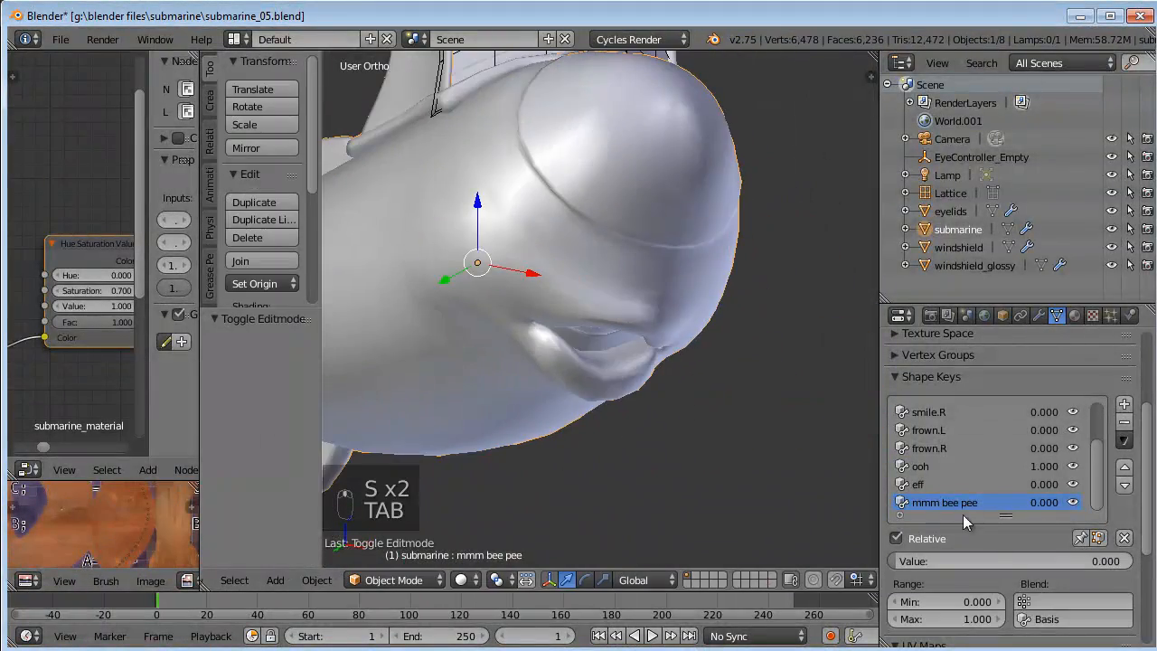
left_click(1125, 538)
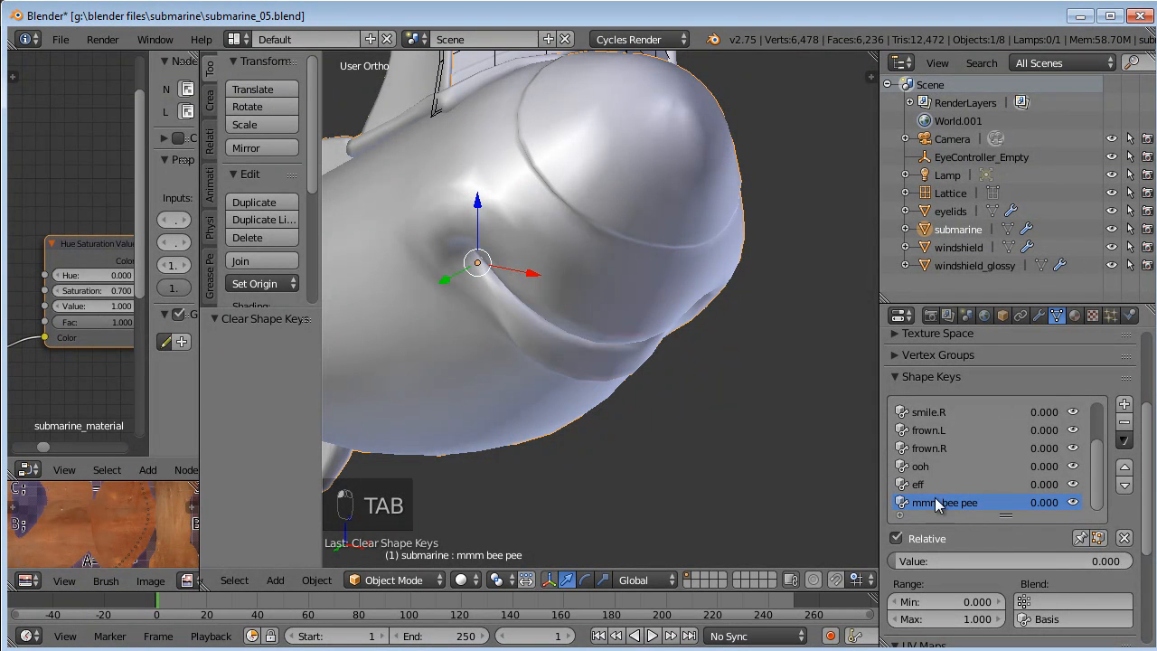
left_click_drag(905, 562, 14, 550)
middle_click_drag(694, 379, 624, 417)
left_click_drag(982, 560, 1064, 550)
middle_click_drag(678, 368, 704, 308)
Scale the lip edge loop to 0.890 along the X axis in edit mode, and return to object mode.
key("Tab")
key("s")
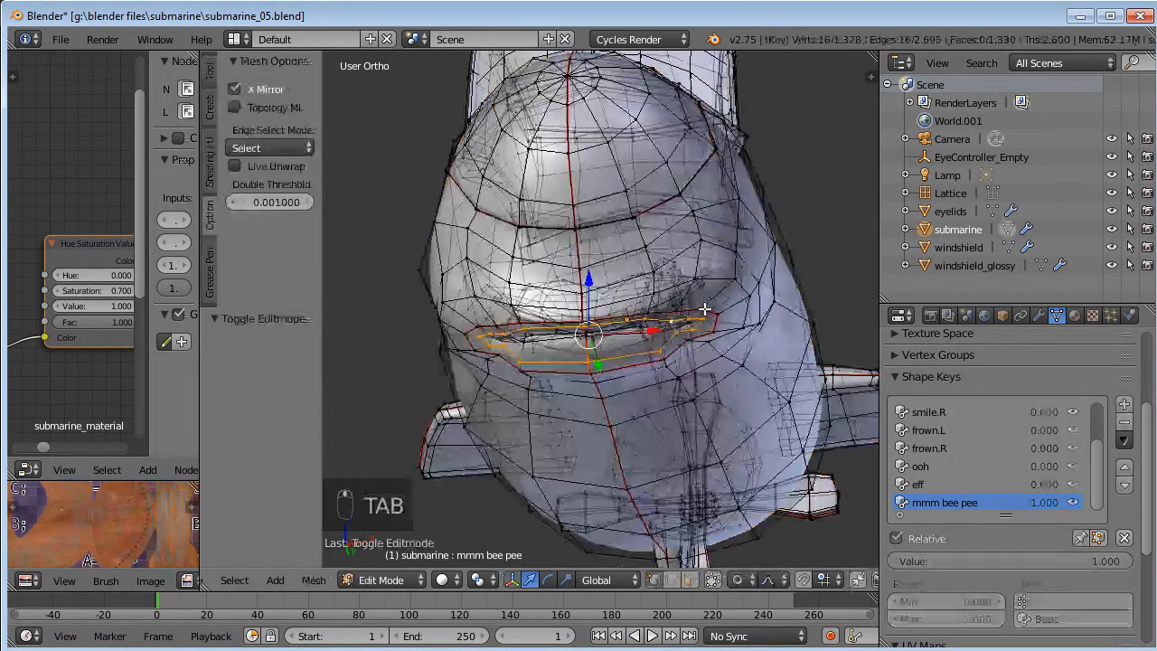
left_click(755, 304)
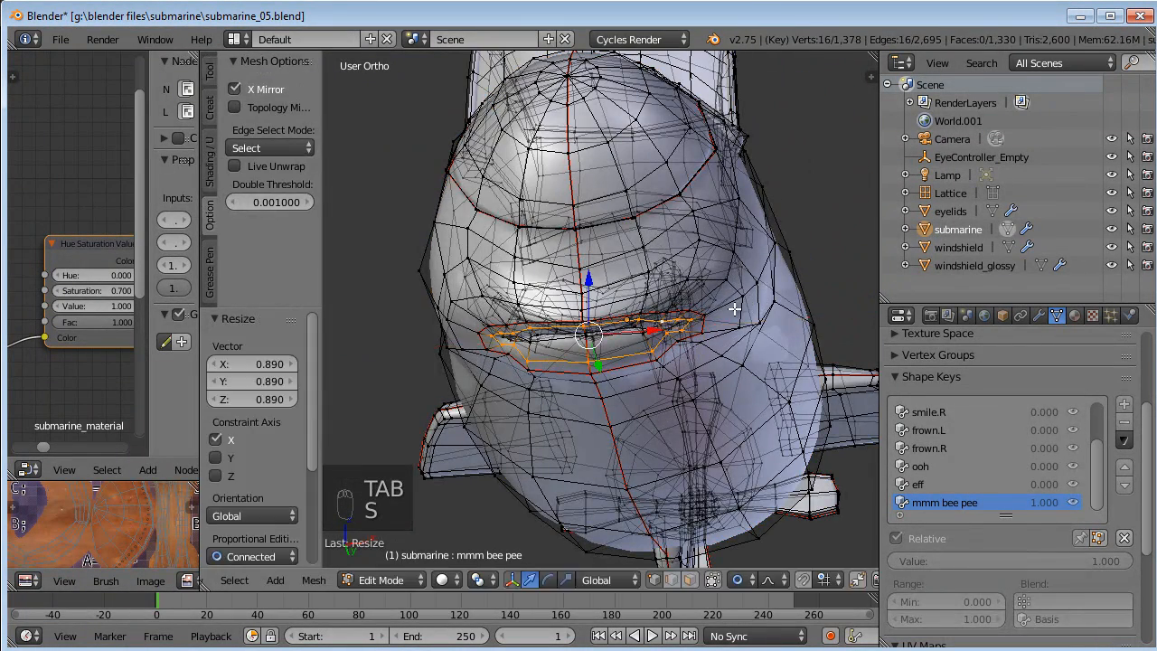
key("Tab")
Test the "mmm bee pee" and ooh shapes by sweeping their values, and clear all shape key values.
middle_click_drag(733, 369, 762, 366)
left_click_drag(1040, 561, 1070, 574)
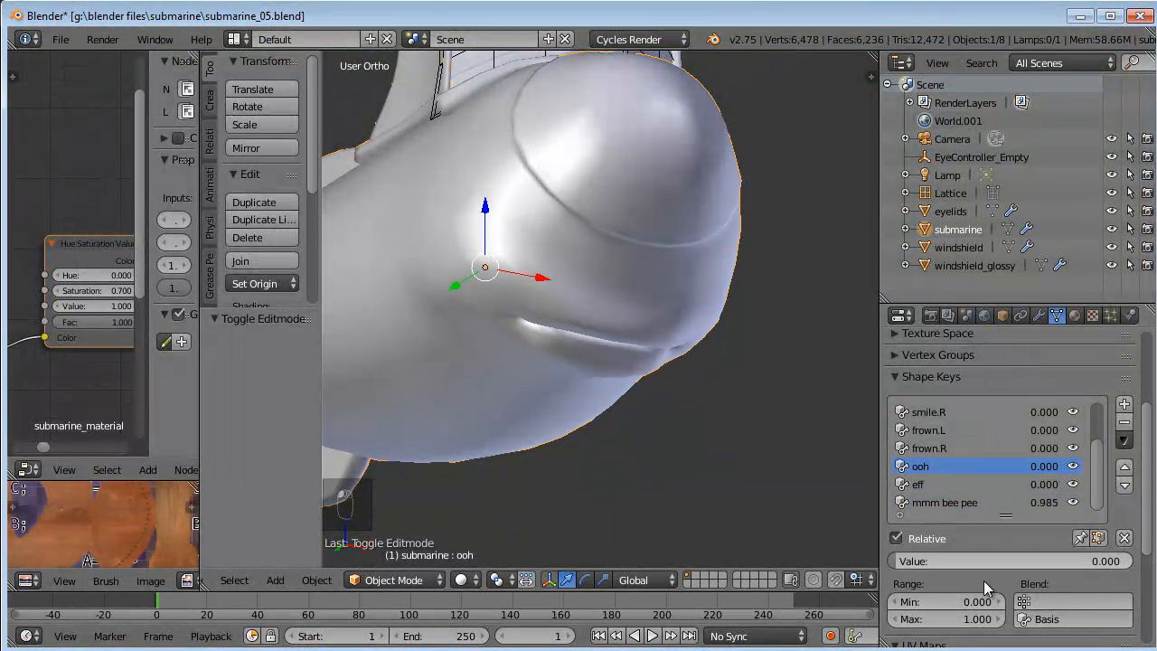
left_click_drag(895, 568, 1073, 563)
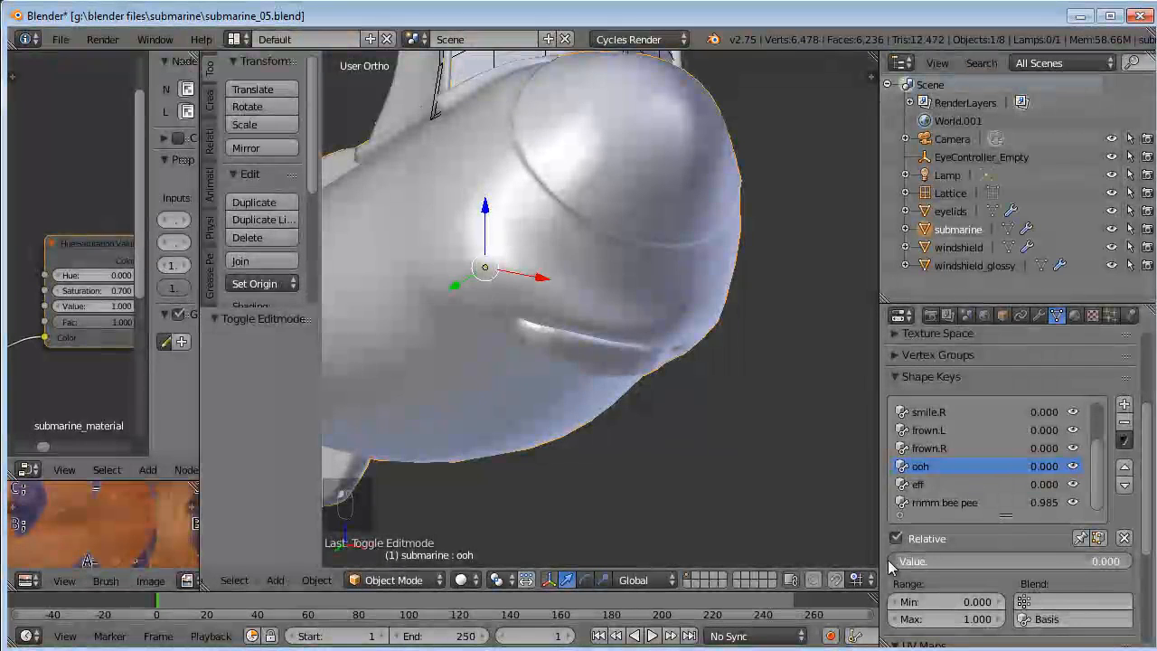
left_click_drag(977, 562, 886, 537)
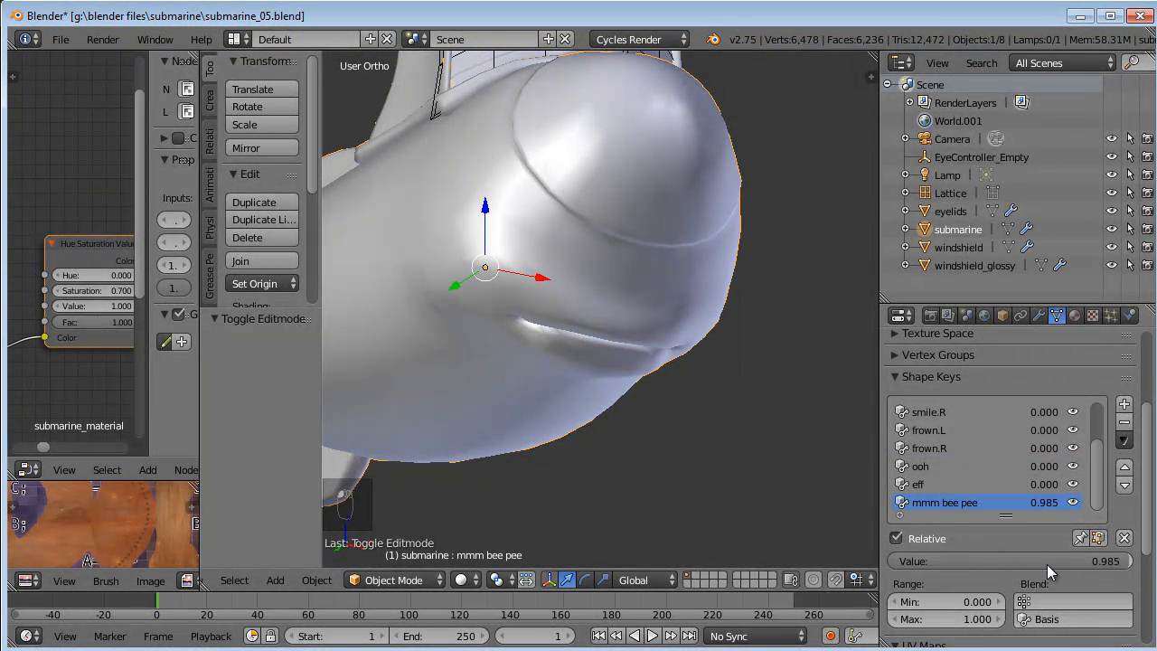
left_click_drag(1039, 559, 839, 553)
left_click(944, 468)
mouse_move(924, 560)
left_mouse_down()
mouse_move(1070, 557)
mouse_move(922, 558)
left_mouse_up()
left_click(1125, 539)
Make the open mouth shape key active and set its value to 1.000.
middle_click_drag(517, 360, 526, 302)
scroll(1105, 452, "up", 3)
left_click_drag(907, 562, 1130, 561)
middle_click_drag(768, 398, 668, 406)
In the right side view, enter edit mode, clear the selection, and circle-select the lower lip and chin vertices of the open mouth shape.
key("KP_3")
scroll(557, 402, "up", 6)
key("Tab")
scroll(669, 387, "up", 1)
key("a")
key("a")
key("c")
scroll(633, 408, "up", 3)
left_click(642, 406)
right_click(648, 408)
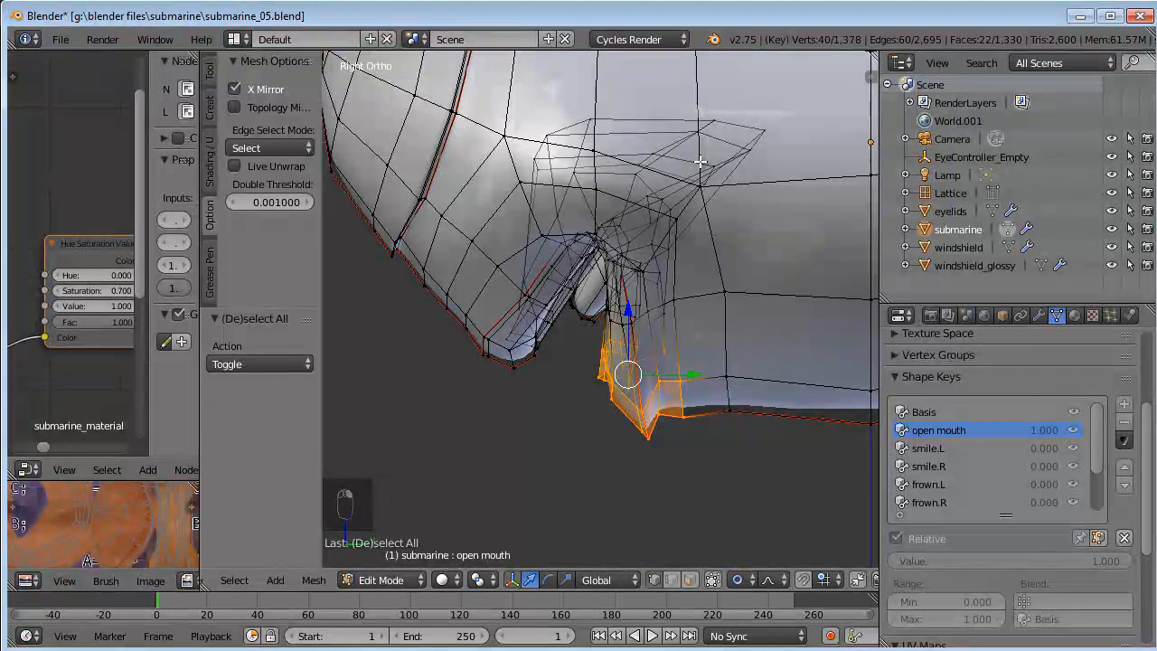
Set the pivot to the 3D cursor, rotate the lower-lip selection by about -6.04°, and adjust its position.
scroll(649, 222, "down", 2)
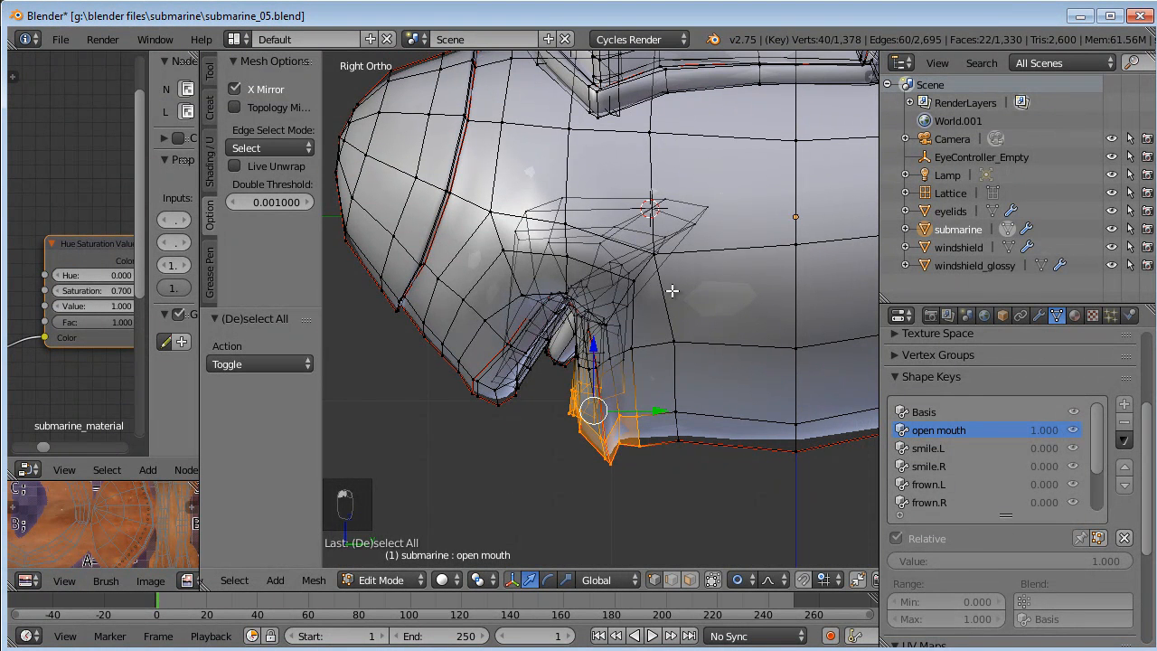
key("period")
key("g")
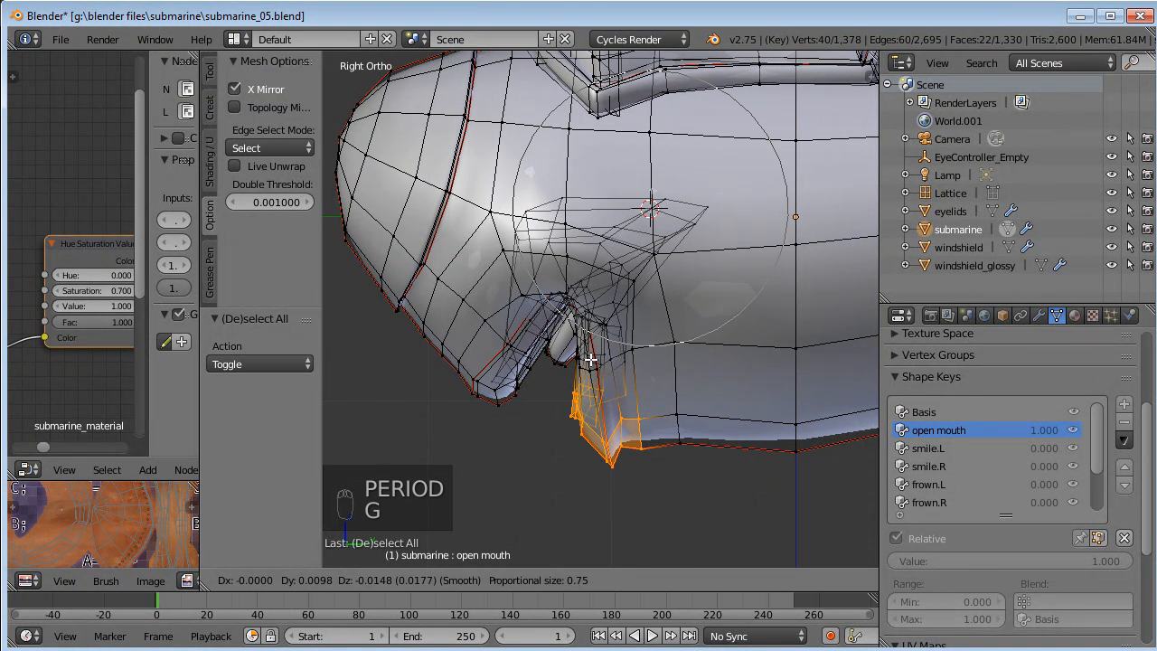
key("r")
left_click(624, 369)
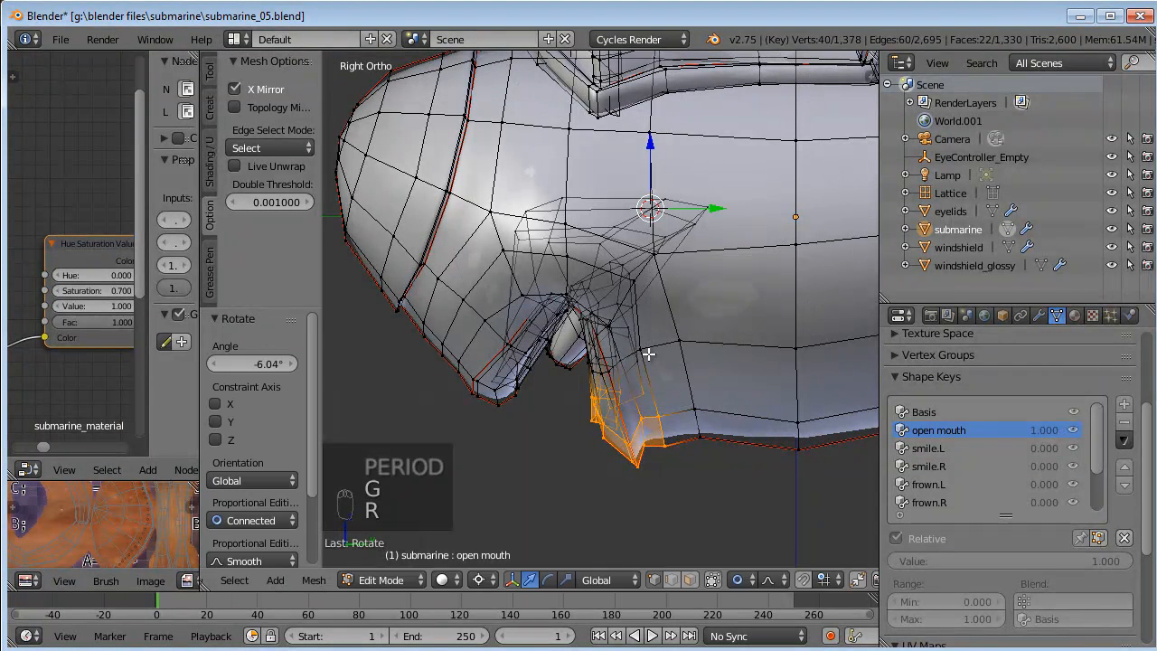
key("g")
left_click(602, 383)
Circle-select the upper lip's front vertices and move them about -0.084 in Y and 0.074 in Z with proportional editing.
key("a")
key("c")
scroll(477, 396, "up", 4)
right_click(498, 388)
key("g")
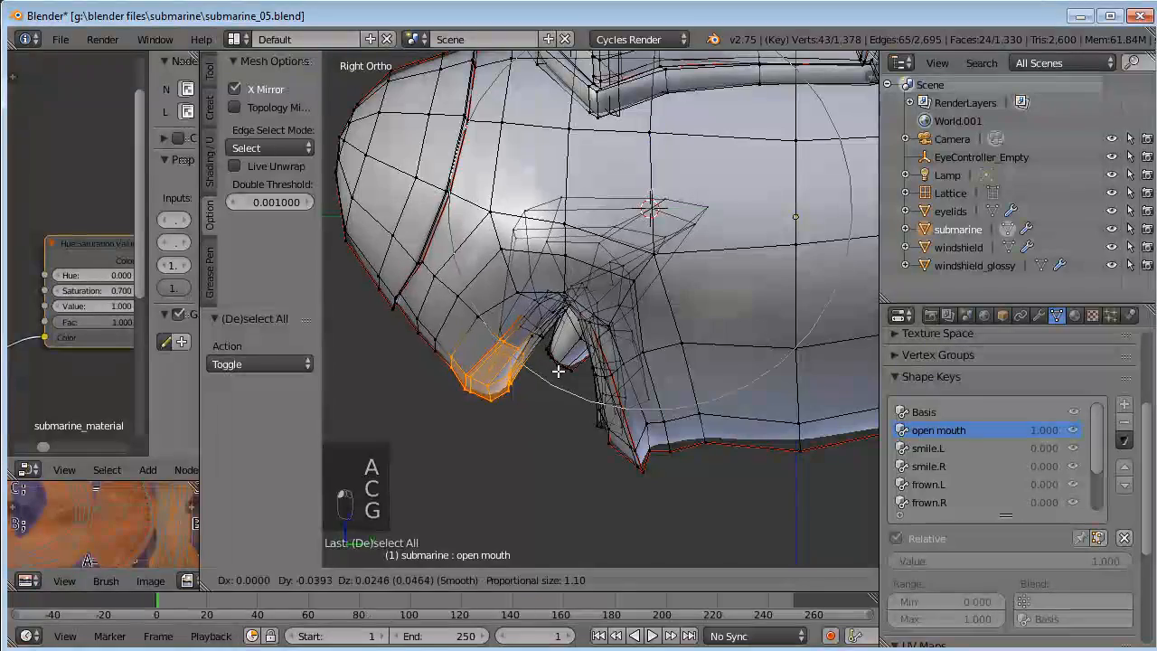
left_click(606, 359)
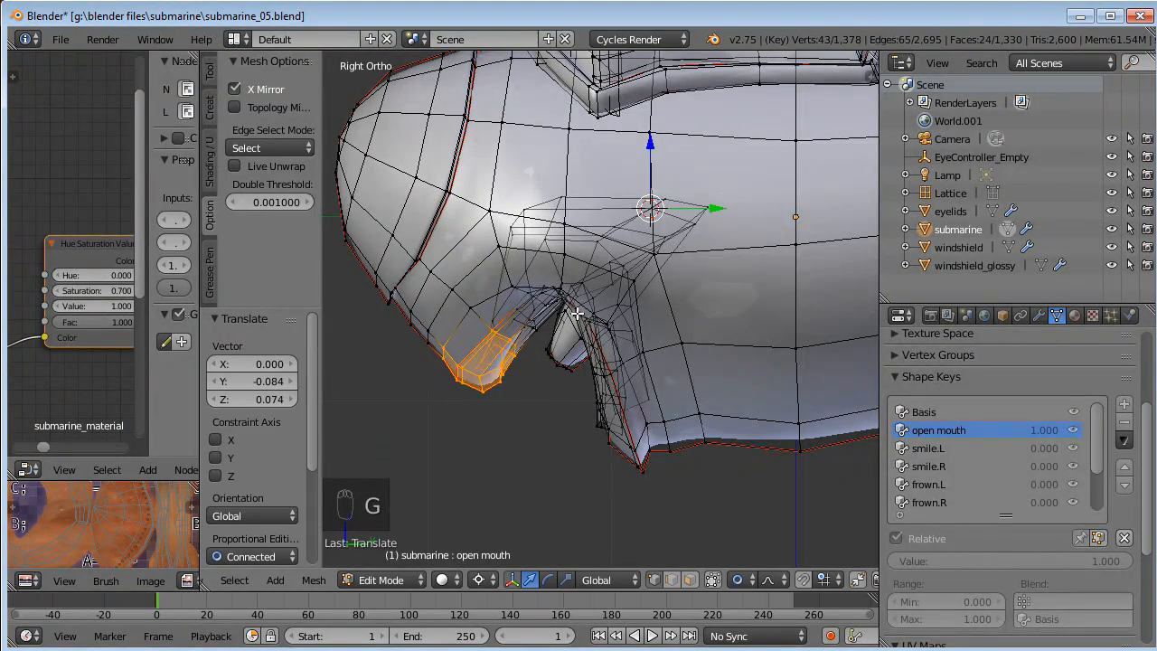
Shift a mouth-corner vertex about 0.152 in Y and 0.049 in Z, and an upper-lip front vertex about -0.074 and 0.039.
middle_click_drag(595, 313, 714, 226)
key("KP_3")
key("g")
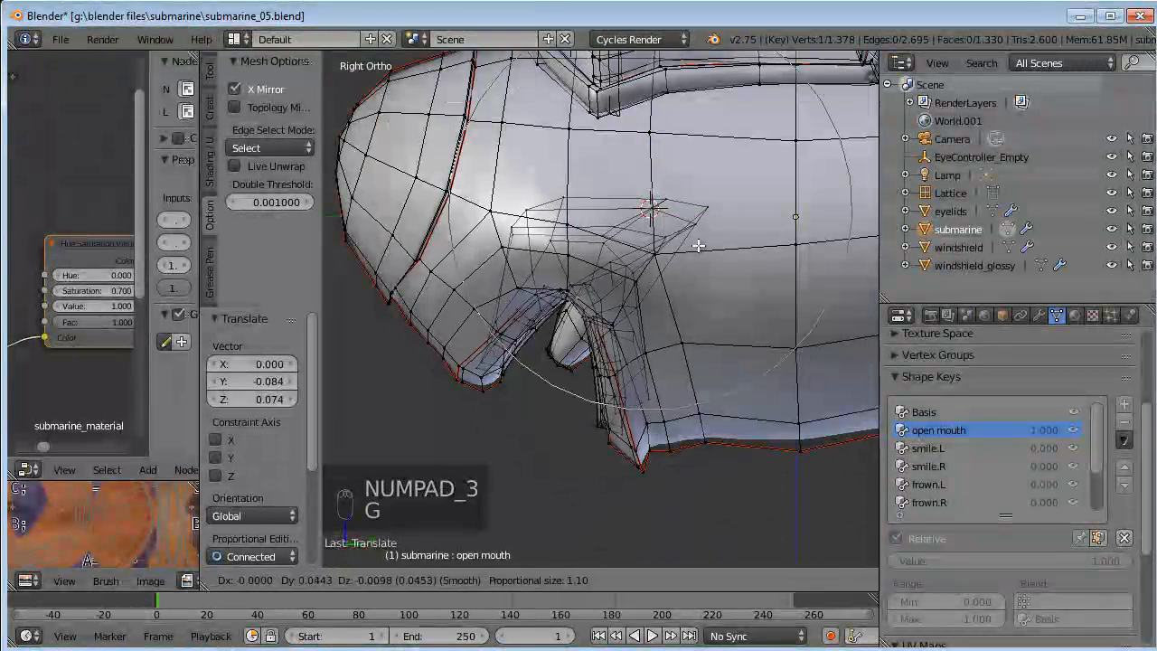
scroll(716, 235, "down", 2)
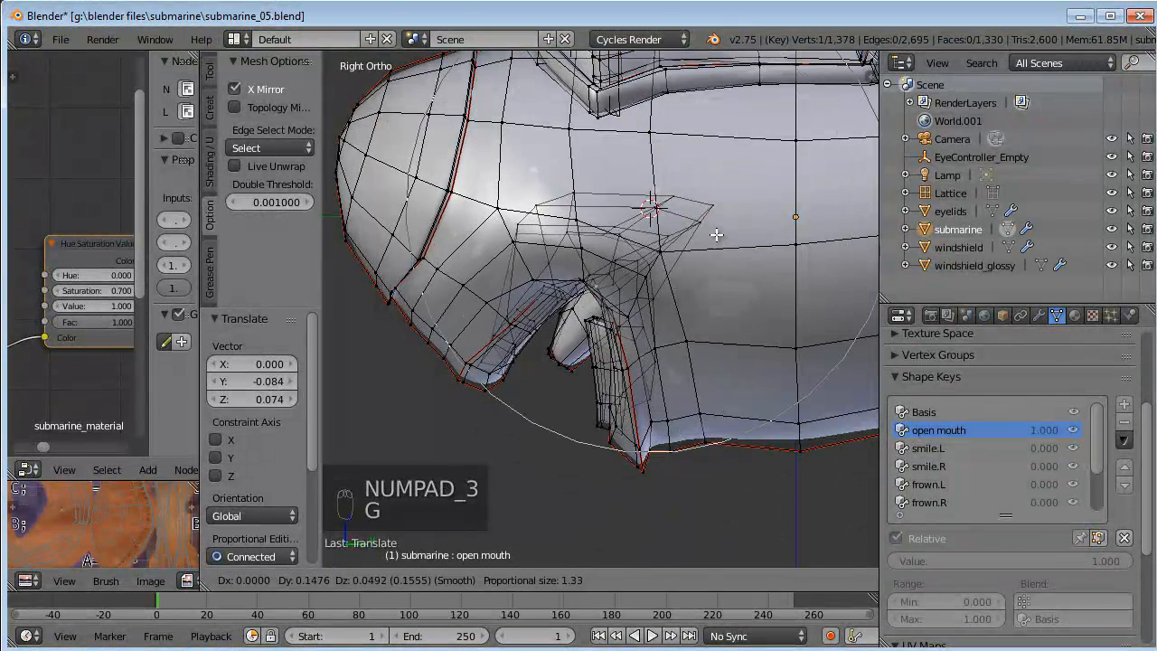
left_click(717, 234)
key("g")
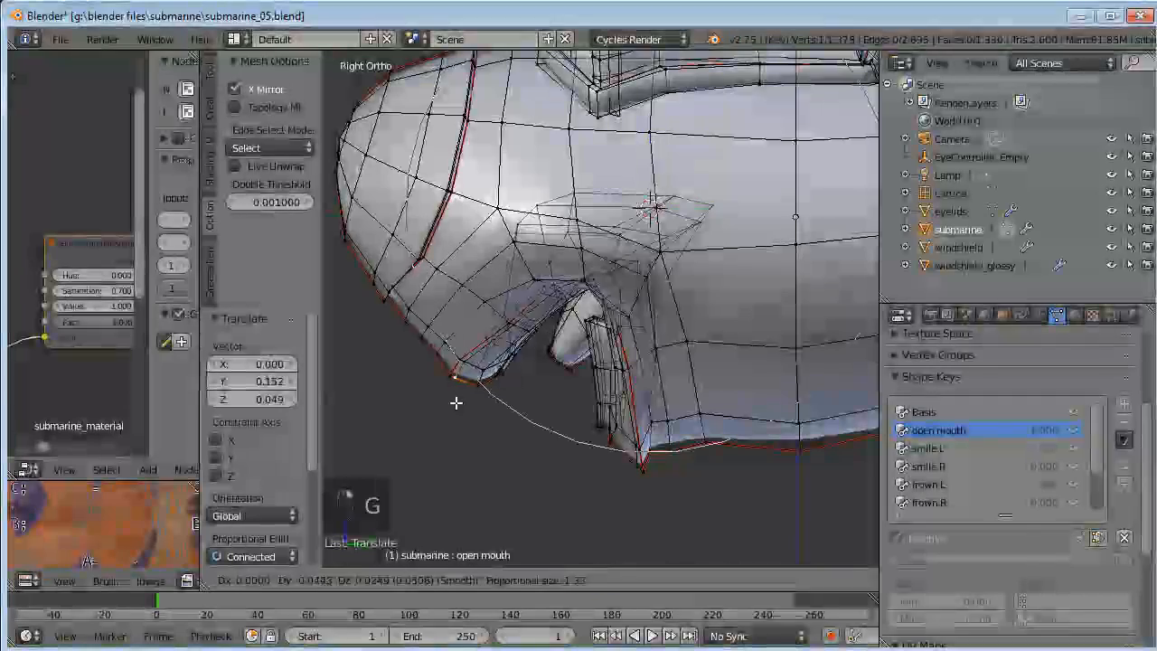
left_click(450, 400)
Nudge the middle vertex on the lower lip's inner edge up and forward using a smaller proportional editing radius.
middle_click_drag(450, 400, 596, 443)
scroll(597, 443, "up", 5)
key("g")
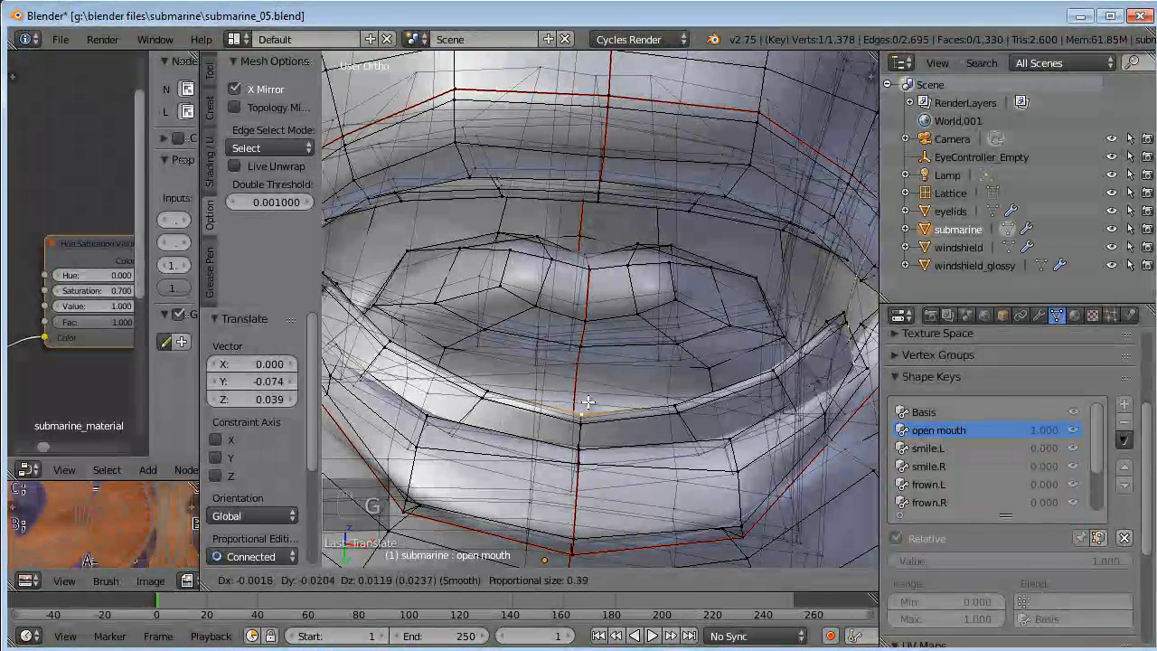
left_click(587, 401)
Leave edit mode and sweep the open mouth value while checking the mouth from several angles.
middle_click_drag(591, 349, 470, 460)
scroll(470, 460, "down", 5)
key("Tab")
middle_click_drag(623, 395, 560, 429)
left_click_drag(999, 562, 1125, 561)
middle_click_drag(609, 359, 573, 354)
Back in edit mode, circle-select the end of the lower lip's inner edge near the mouth corner and move it backward about 0.07 in Y.
key("KP_3")
key("Tab")
scroll(572, 353, "up", 8)
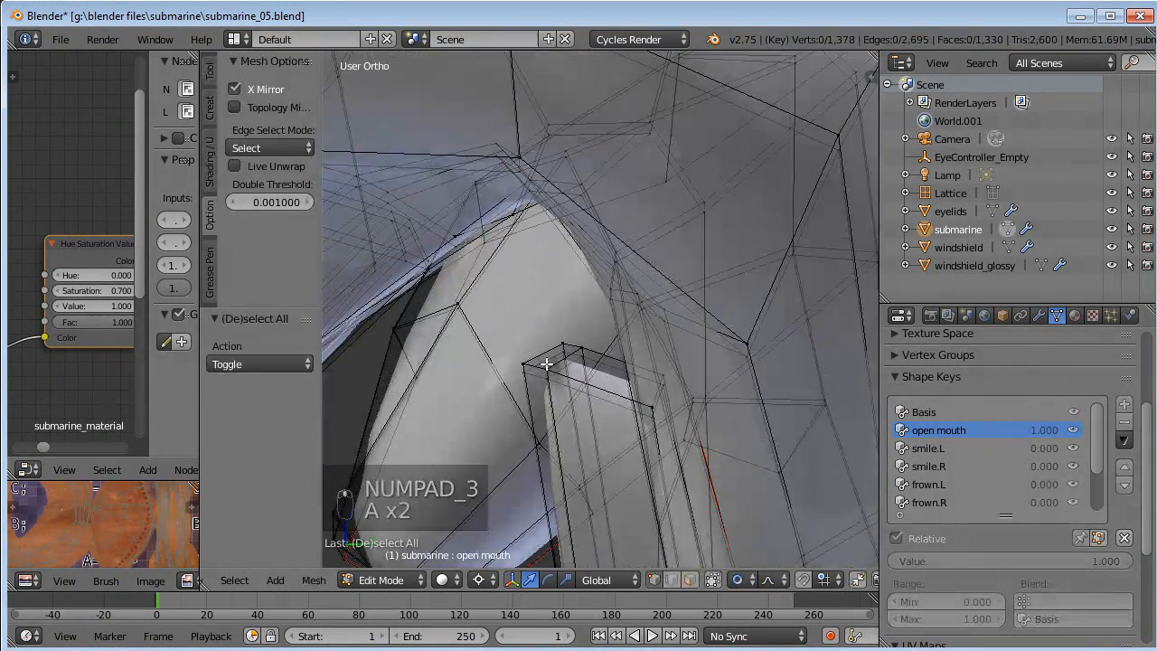
key("c")
left_click(549, 362)
right_click(549, 362)
key("g")
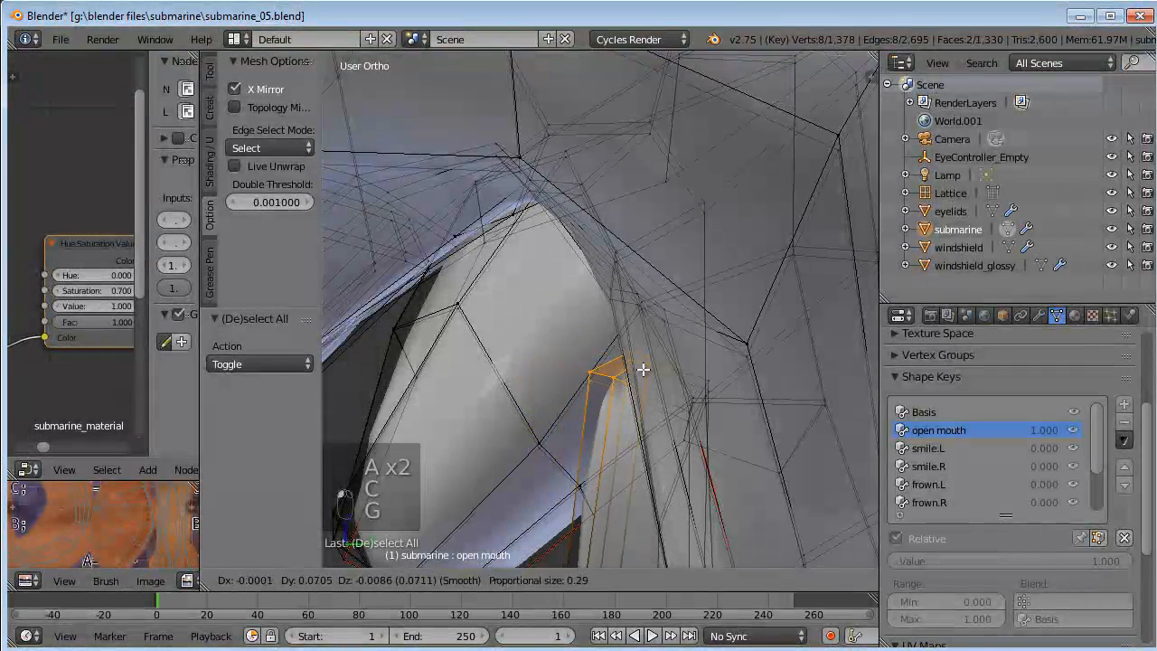
left_click(646, 367)
Reposition individual vertices around the mouth corner to clean up the opening.
middle_click_drag(646, 366, 600, 139)
key("g")
left_click(743, 386)
key("g")
left_click(636, 156)
key("g")
left_click(609, 262)
Leave edit mode, sweep the open mouth value down to 0.000, and inspect the closed mouth from both sides.
middle_click_drag(595, 308, 814, 380)
key("Tab")
left_click_drag(1034, 554, 1047, 535)
middle_click_drag(687, 407, 620, 406)
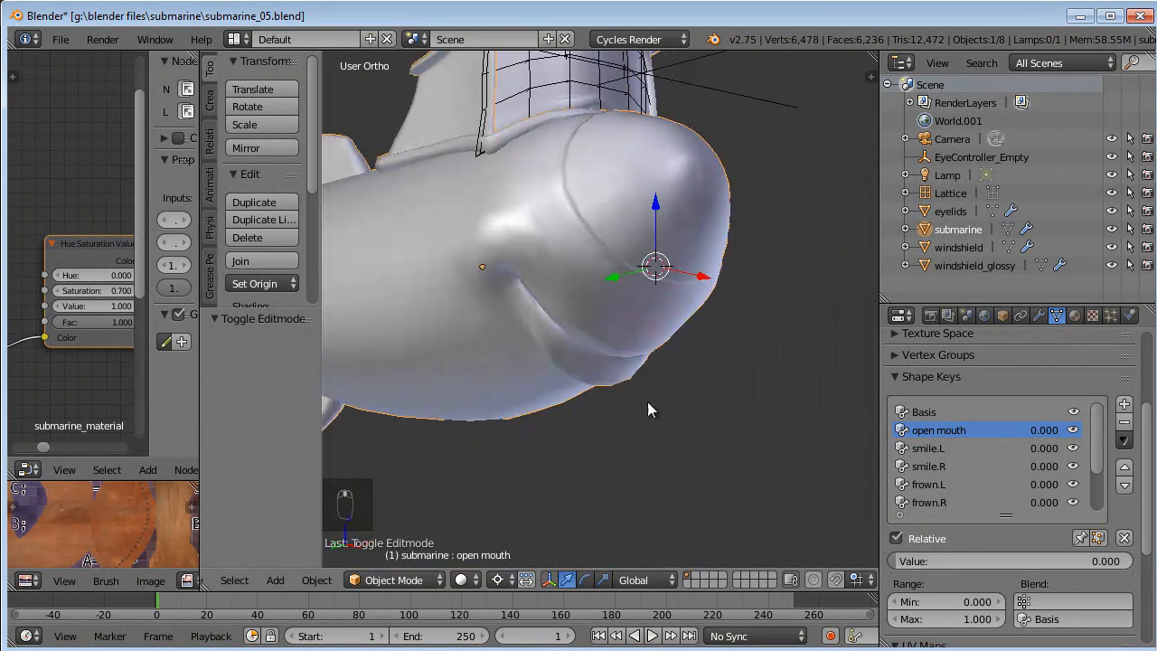
left_click_drag(946, 559, 852, 563)
middle_click_drag(852, 563, 621, 432)
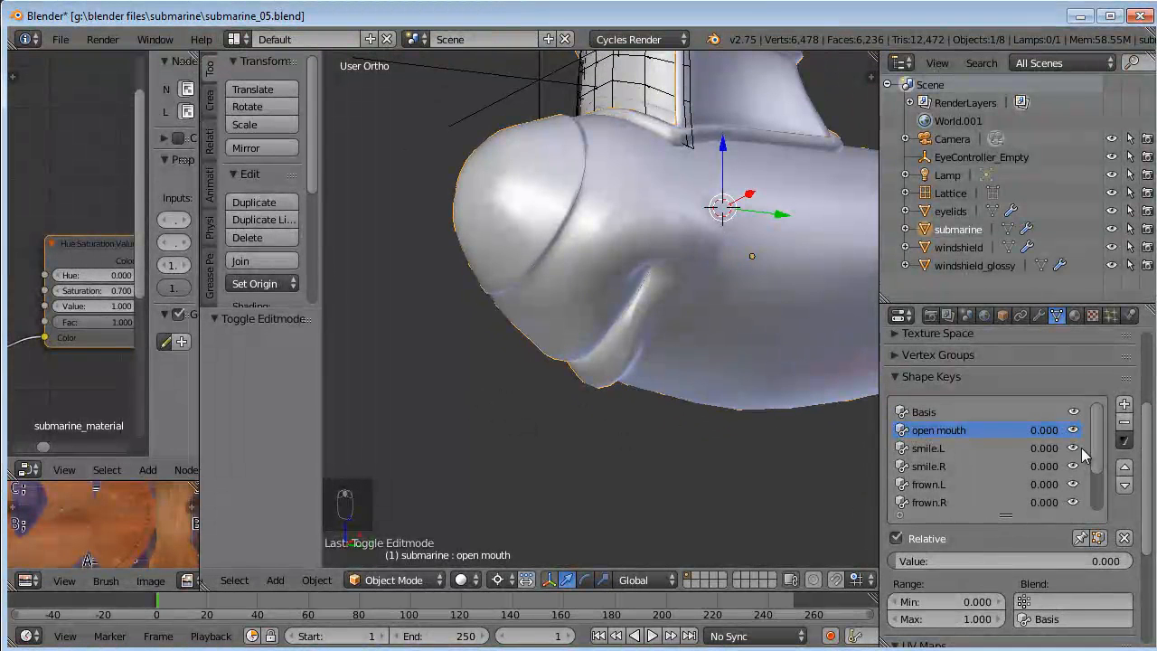
Set the open mouth shape key's value to 0.800 and check the opening in the right side view.
left_click_drag(932, 559, 1090, 561)
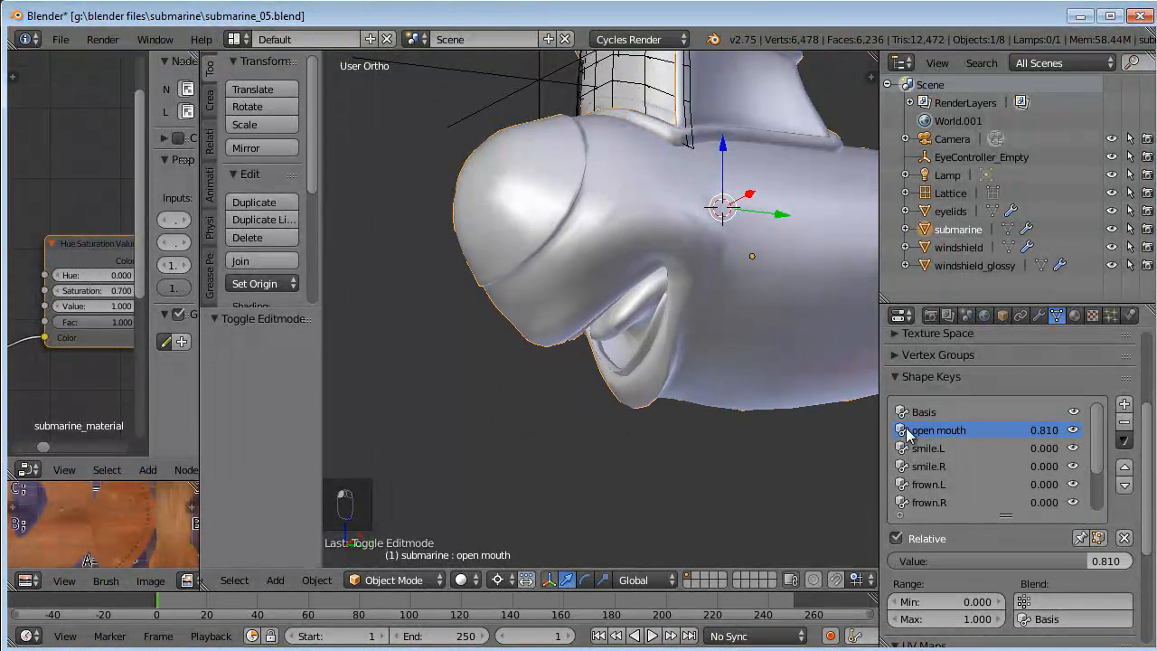
middle_click_drag(714, 357, 645, 319)
middle_click_drag(721, 366, 566, 294)
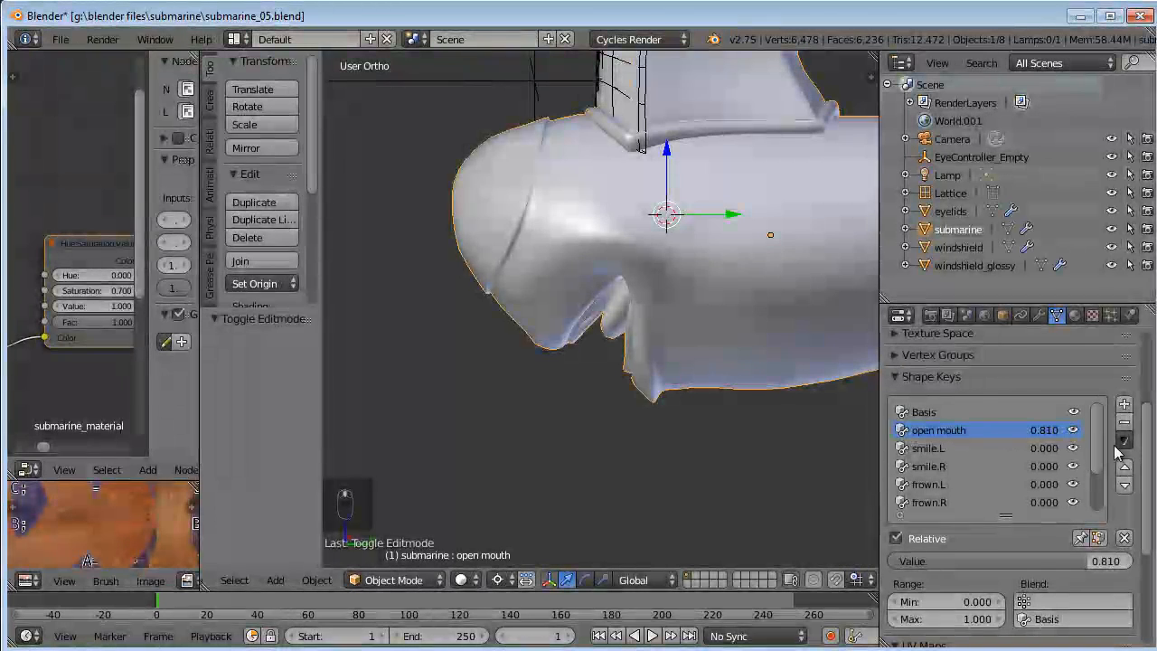
mouse_move(669, 325)
middle_mouse_down()
mouse_move(695, 320)
mouse_move(688, 310)
mouse_move(674, 323)
middle_mouse_up()
key("KP_3")
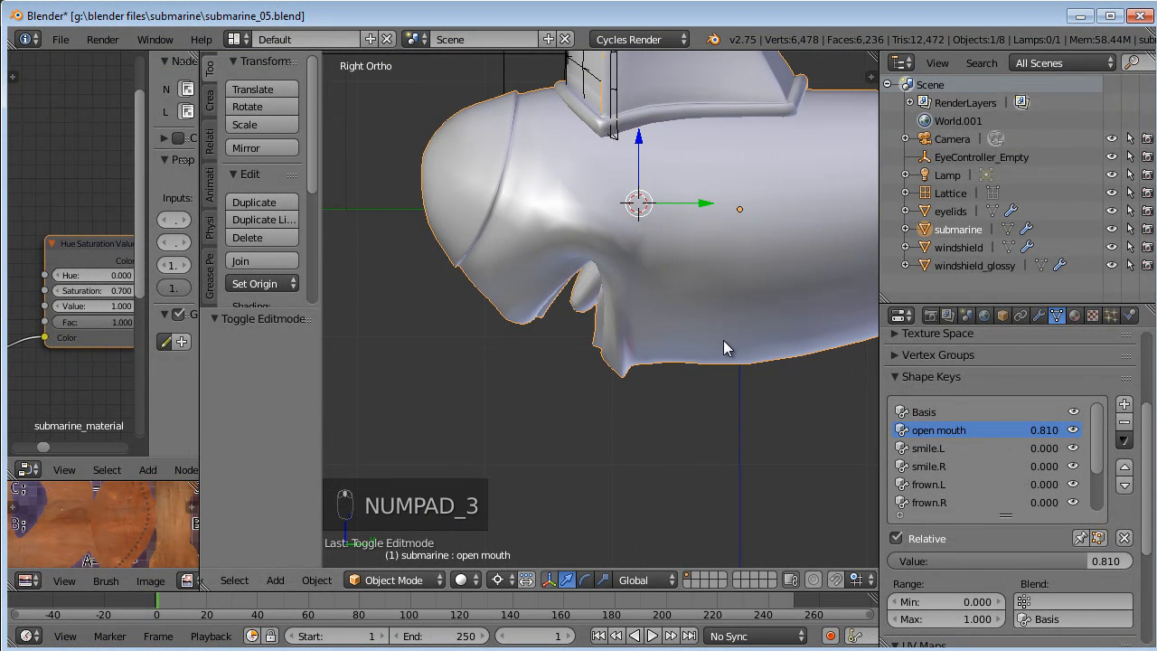
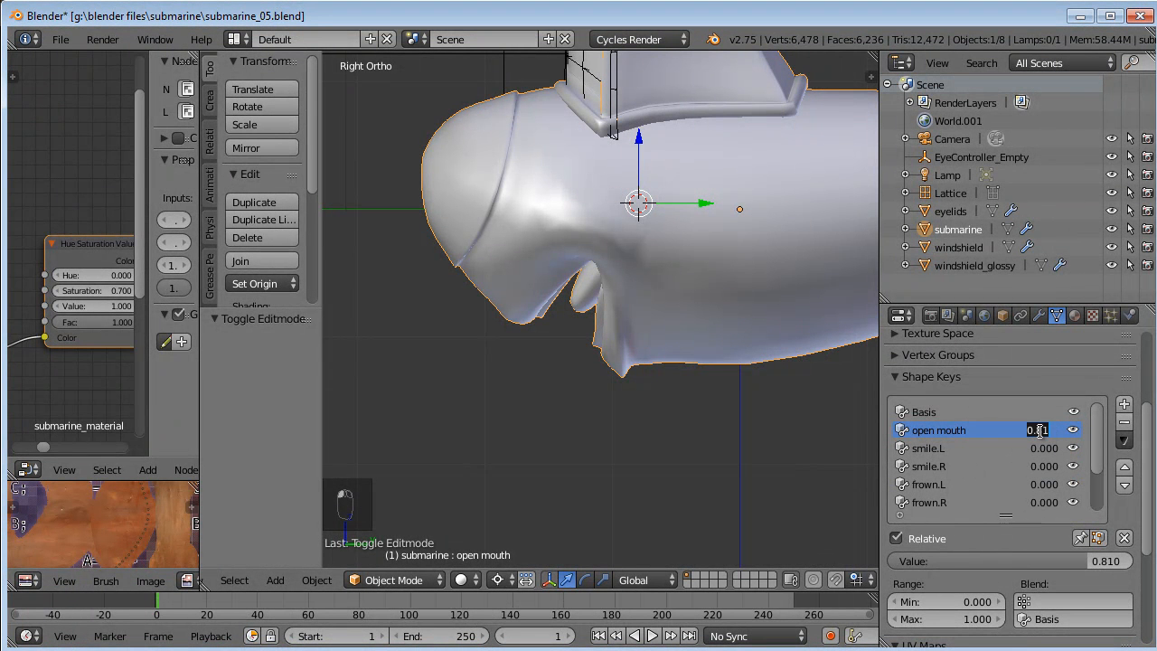
key("Return")
Create a new shape key from the current mix, clear all shape key values, and set the new key's value to 1.000.
left_click(1124, 439)
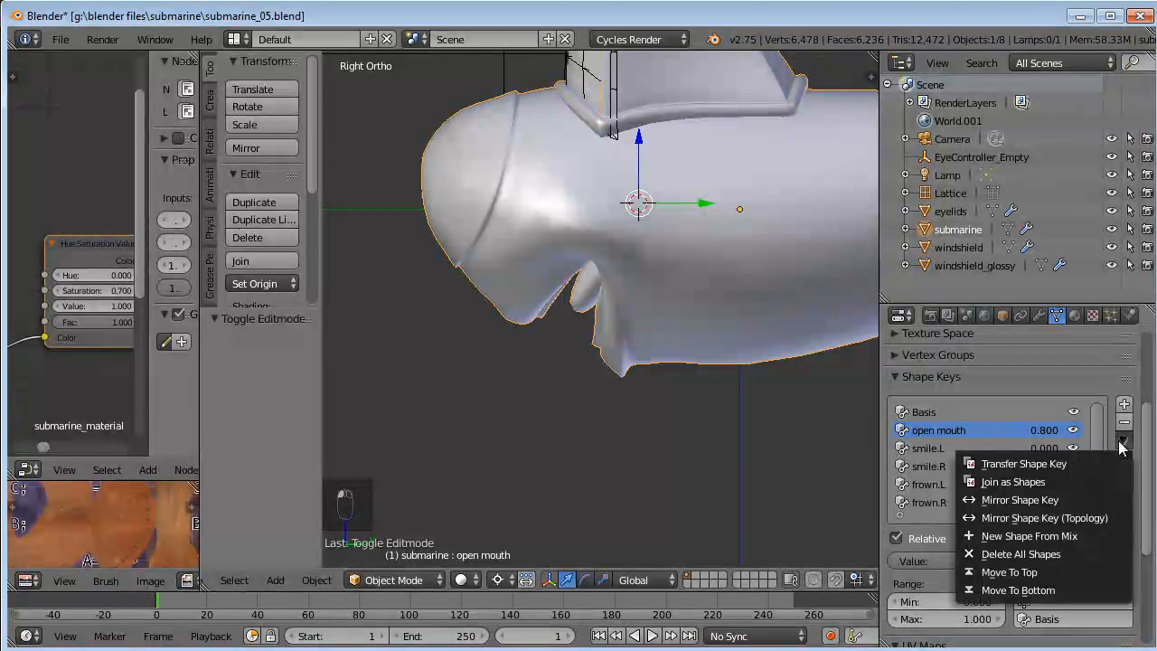
left_click(994, 536)
scroll(795, 413, "down", 3)
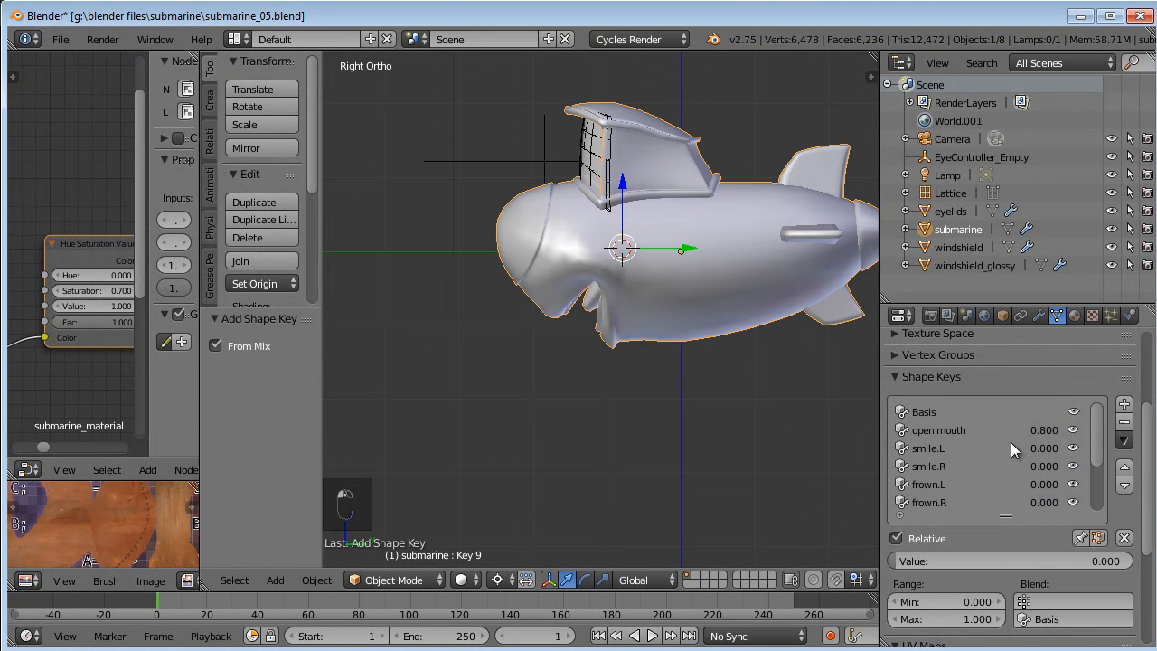
left_click(1124, 539)
left_click_drag(901, 566, 1092, 567)
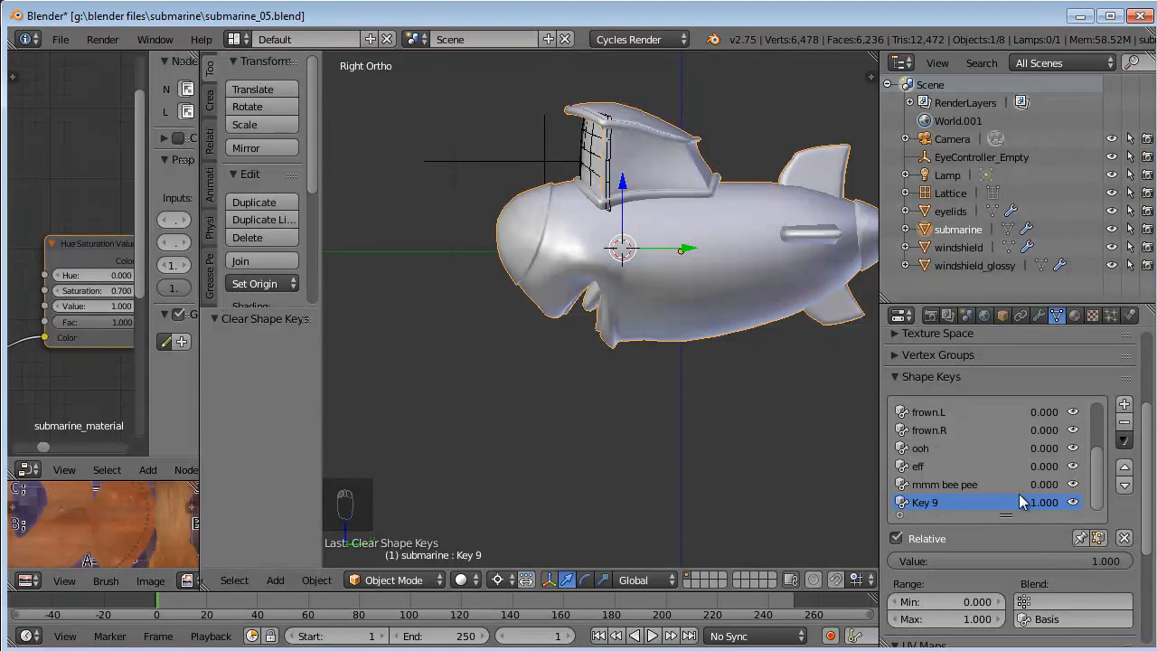
Rename the new shape key "tongue out".
scroll(603, 314, "up", 4)
middle_click_drag(603, 315, 778, 311, "shift")
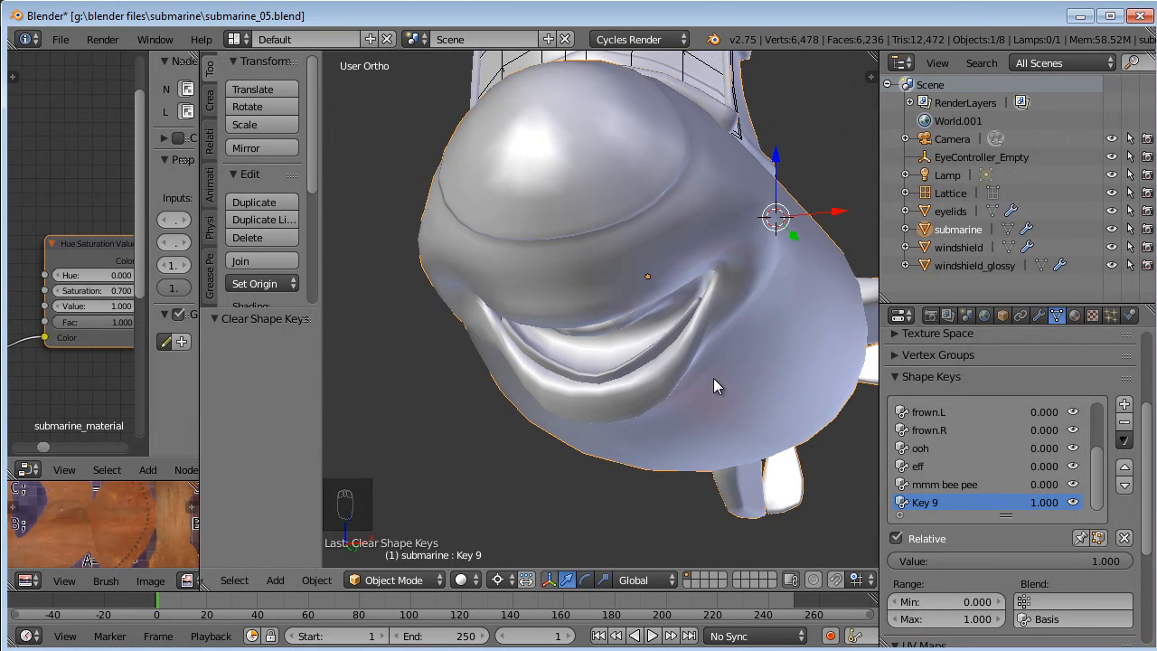
scroll(1028, 451, "up", 3)
scroll(1028, 451, "up", 1)
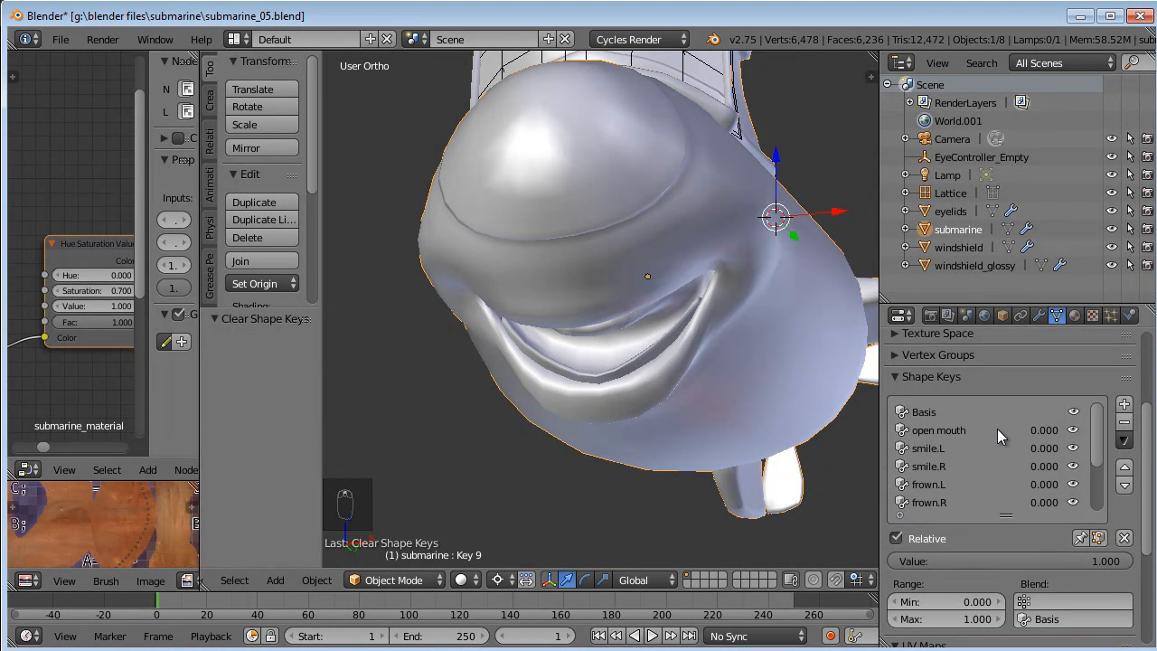
scroll(991, 462, "down", 4)
double_click(927, 503)
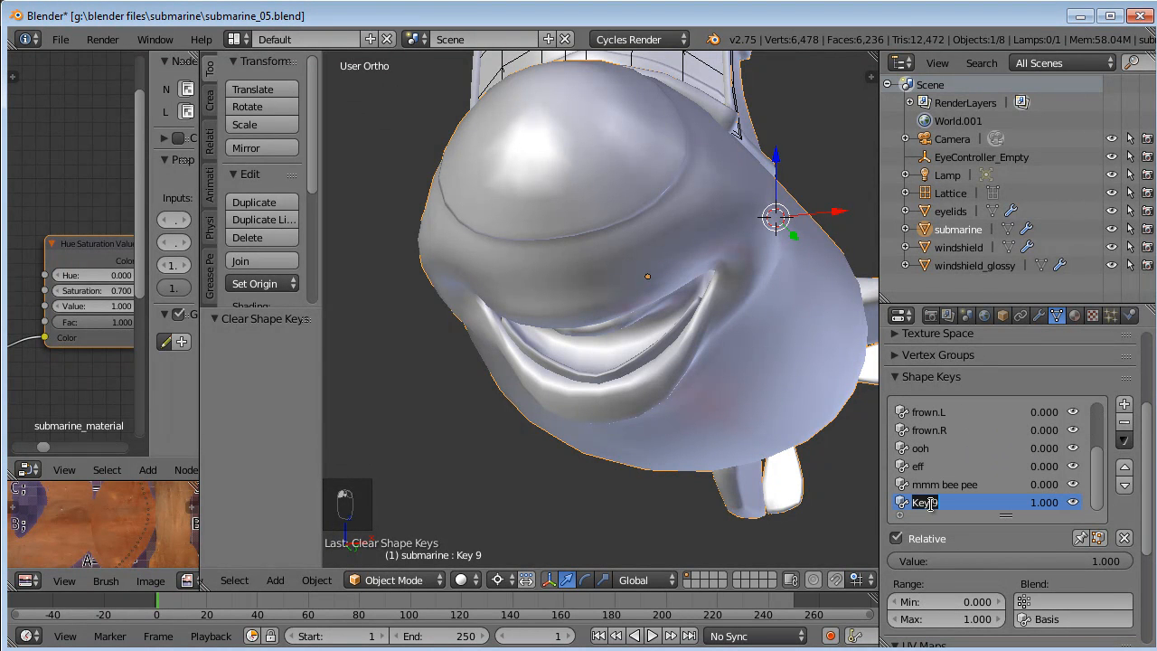
type("tou")
key("BackSpace")
type("ngue out")
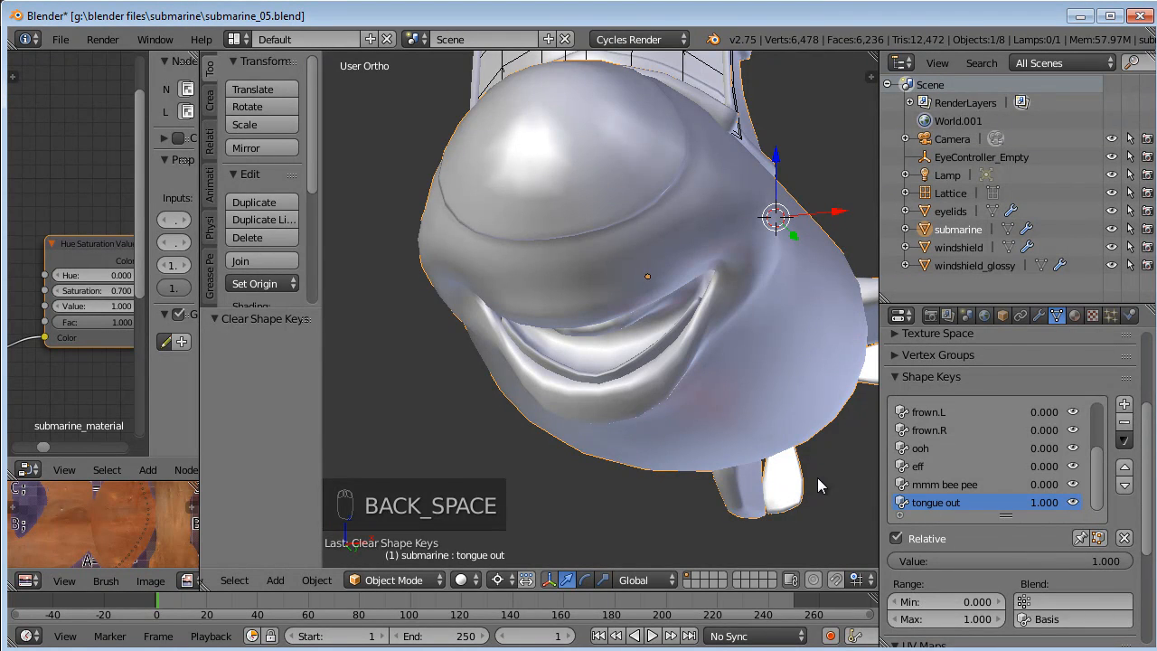
Enter edit mode on the tongue out shape in the right side view, clear the selection, and circle-select the tongue tip vertices.
key("Tab")
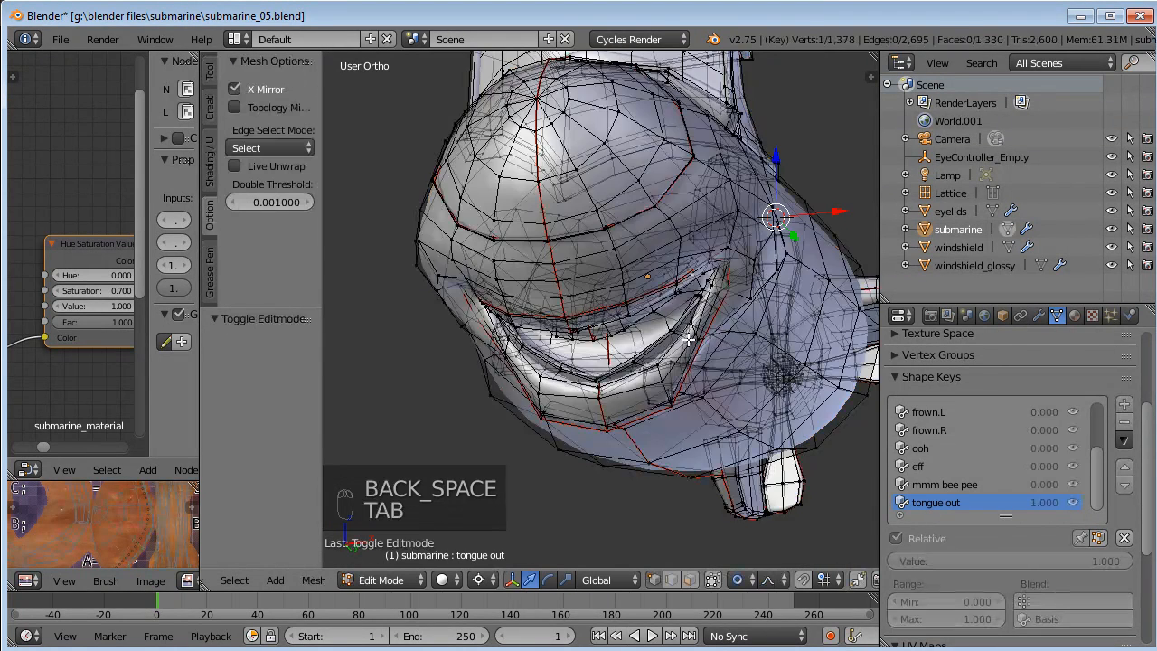
key("KP_3")
scroll(693, 327, "up", 2)
key("a")
key("a")
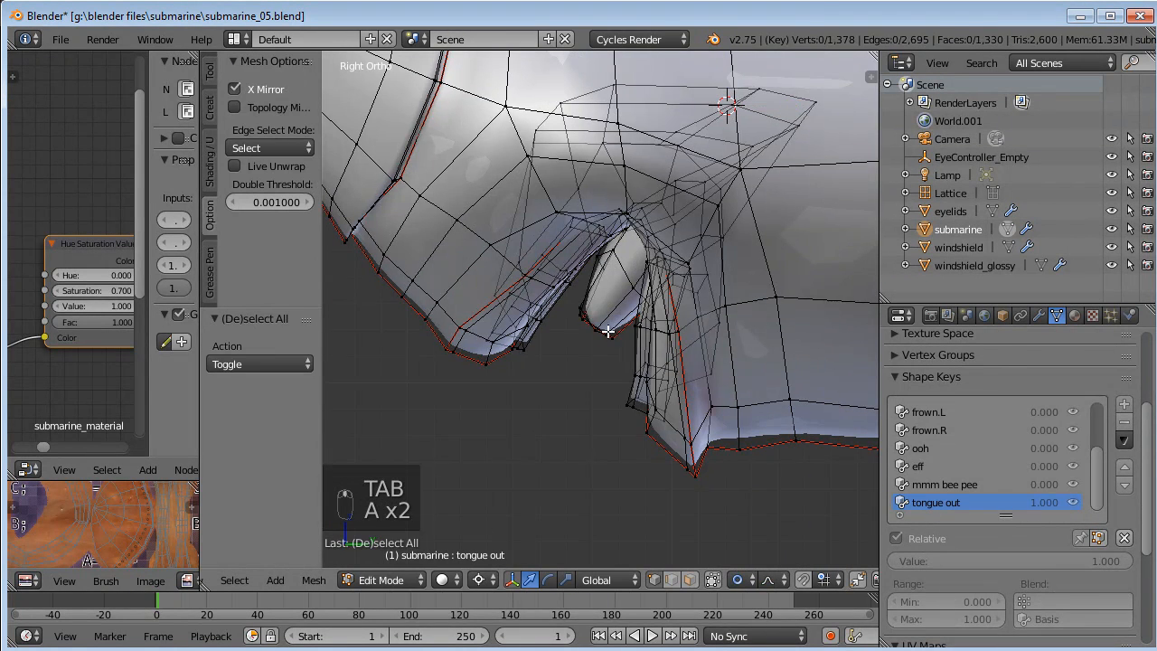
key("c")
left_click(594, 337)
key("g")
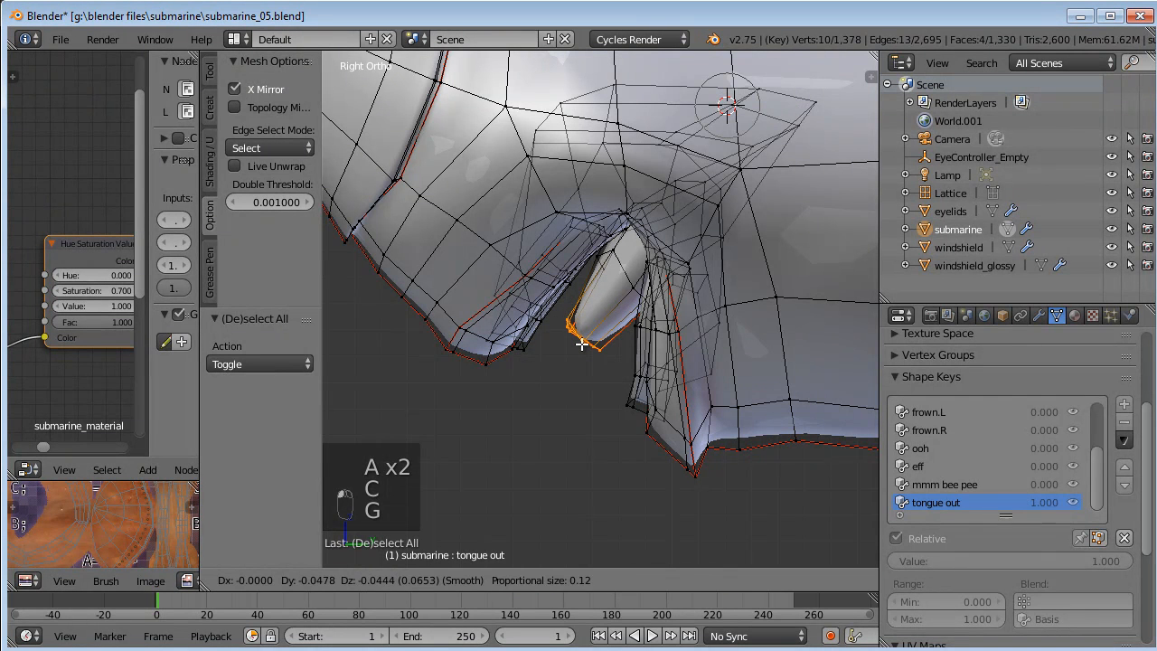
right_click(581, 346)
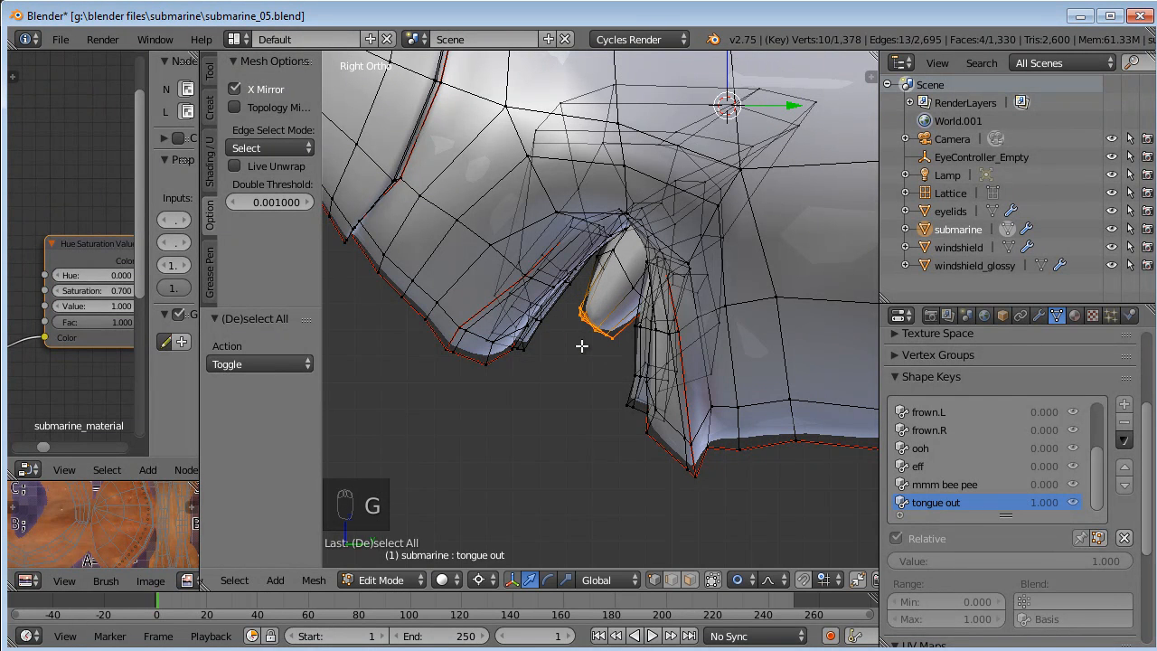
Set the pivot to the median point and pull the tongue tip down out of the mouth with alternating moves and rotations.
key("ctrl+comma")
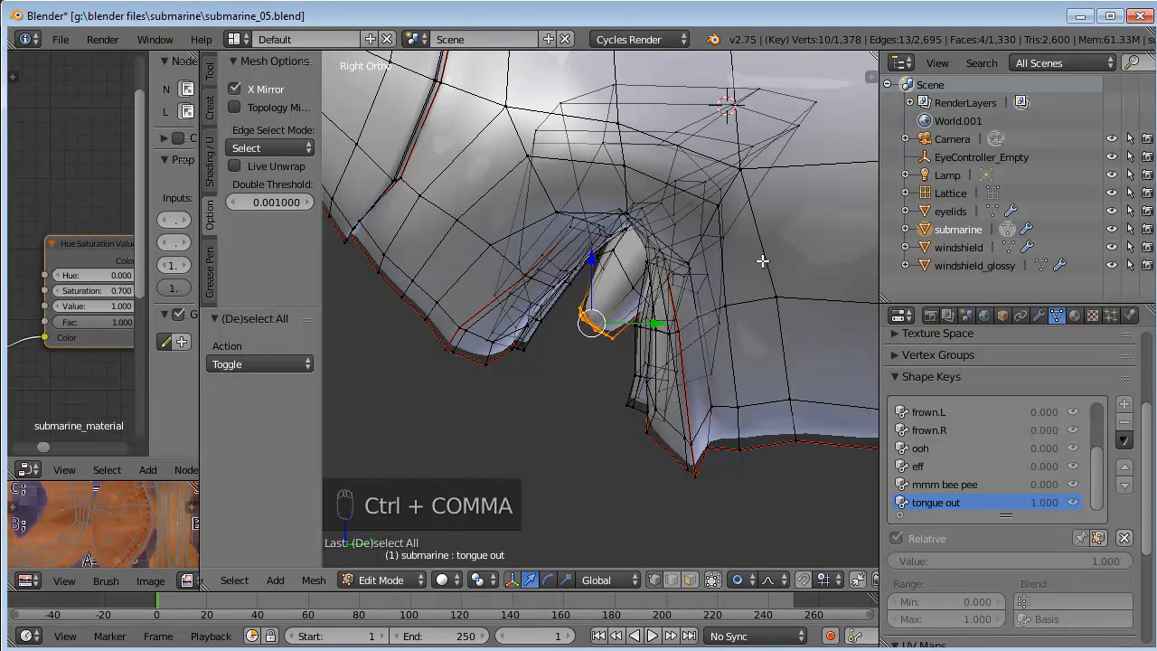
key("g")
scroll(730, 300, "down", 2)
left_click(700, 336)
key("r")
left_click(773, 202)
key("g")
left_click(791, 249)
key("r")
left_click(799, 161)
key("g")
left_click(810, 137)
Refine the tongue tip's angle and position, finishing with a move of about -0.027 in Y and -0.041 in Z.
key("r")
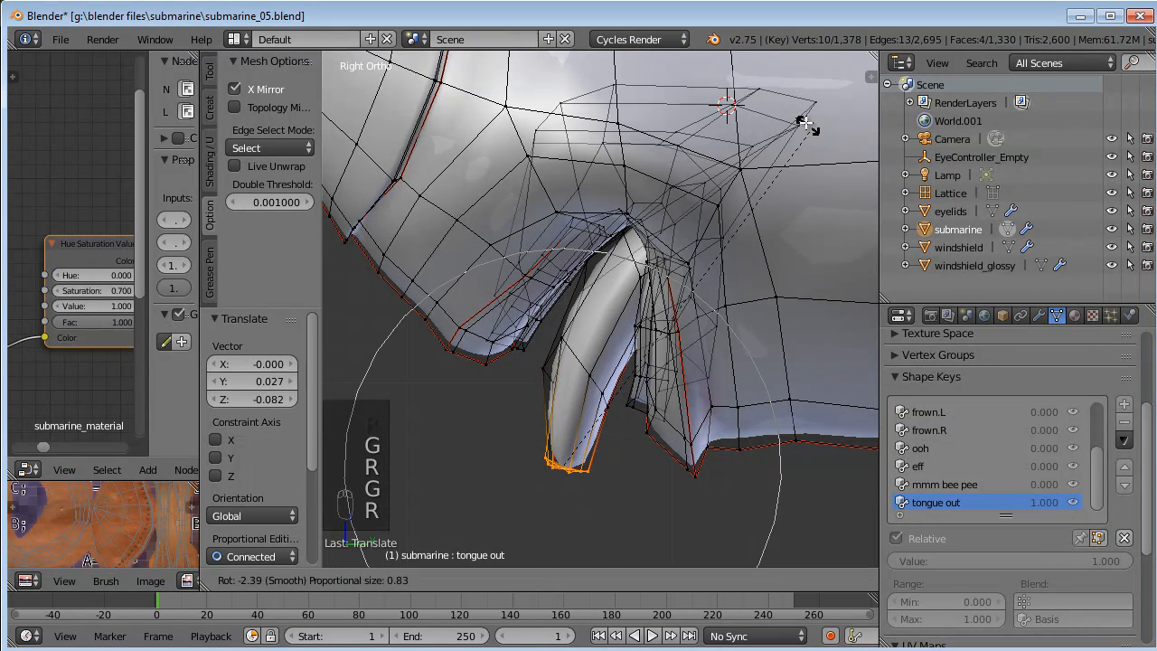
left_click(771, 104)
key("g")
left_click(774, 114)
key("g")
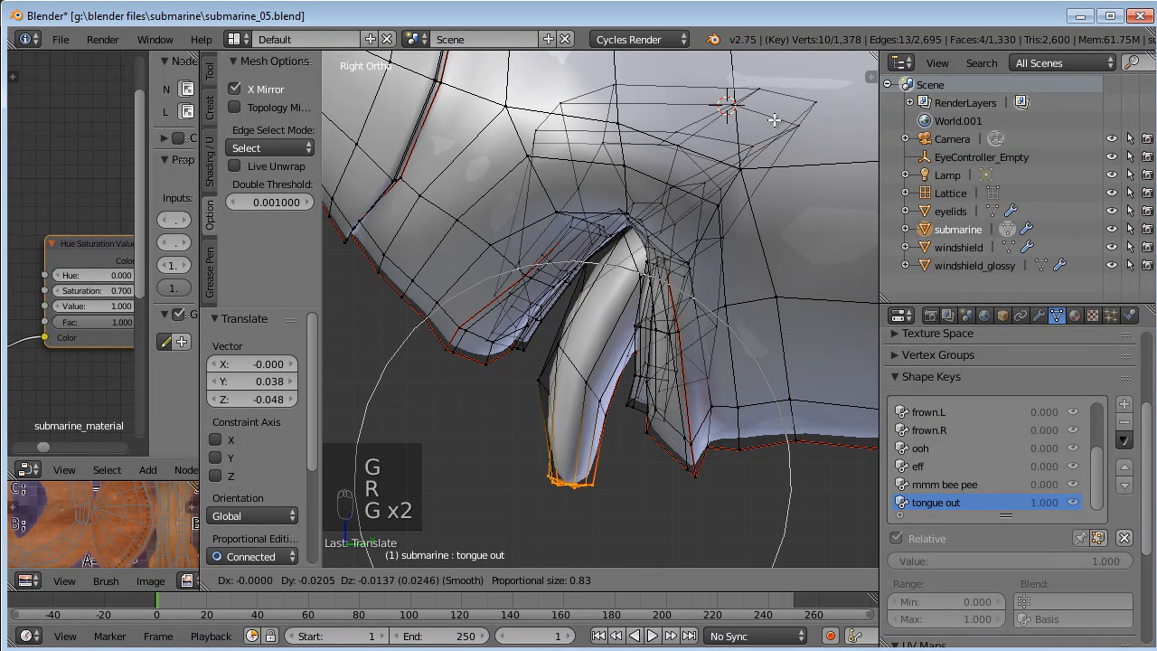
left_click(764, 132)
key("g")
left_click(773, 137)
Round the tongue tip by pulling its centre vertices down with a smaller proportional radius and adjusting an outer corner vertex.
middle_click_drag(593, 217, 641, 335)
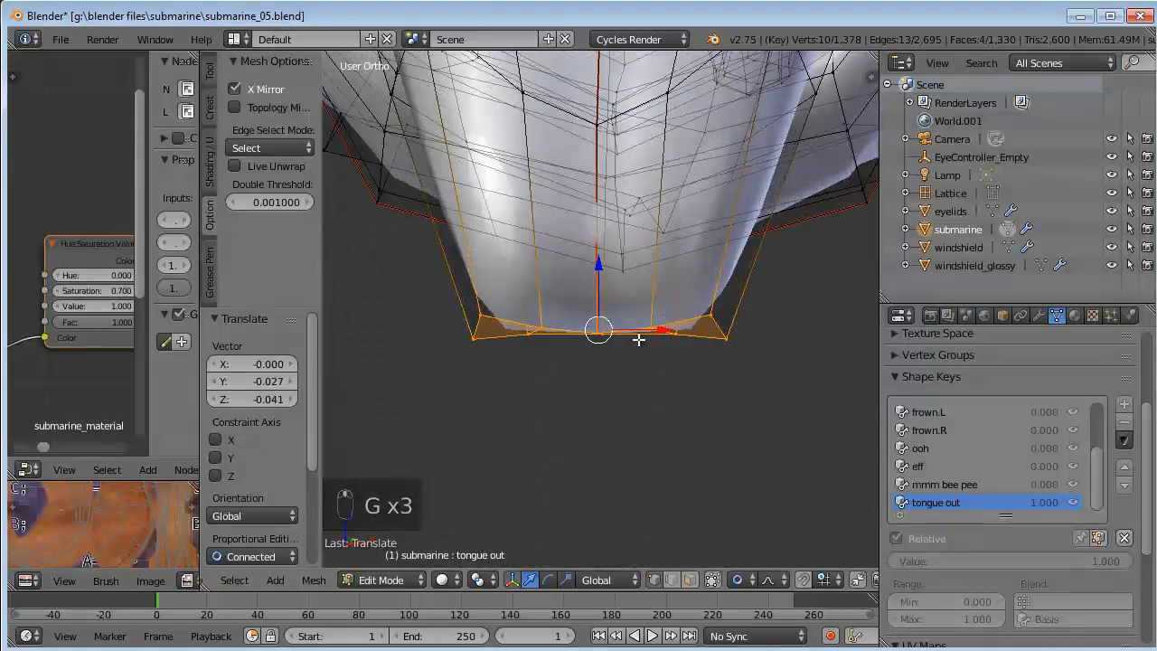
right_click(603, 341)
key("g")
scroll(632, 357, "up", 6)
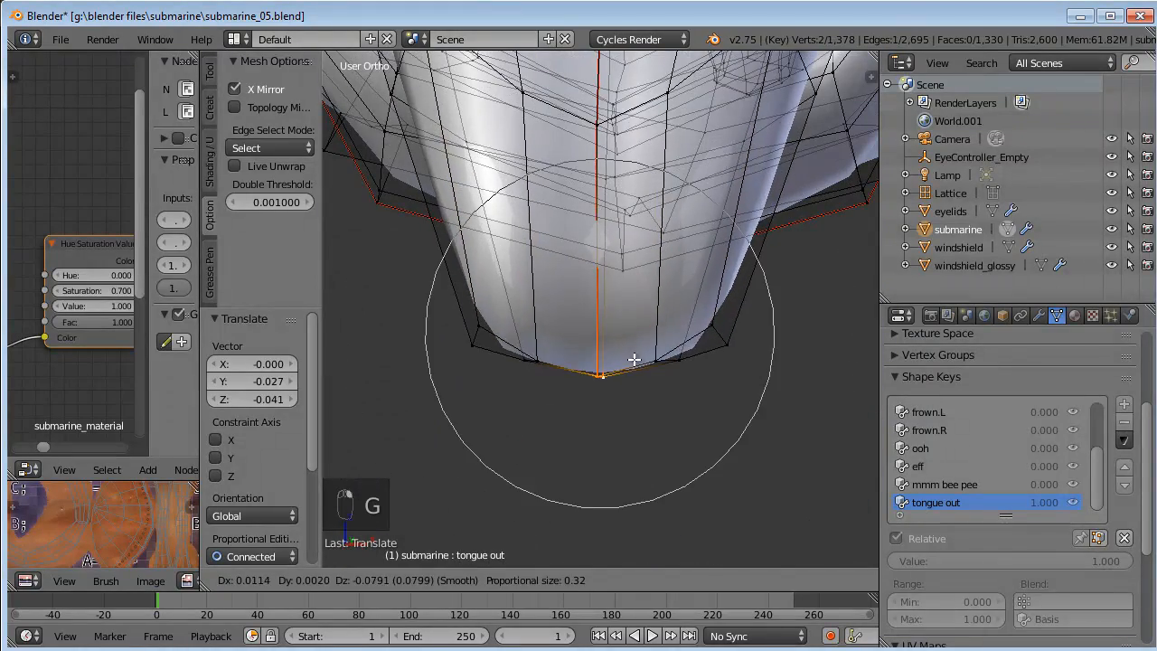
left_click(634, 375)
right_click(720, 348)
key("g")
left_click(750, 350)
scroll(720, 318, "down", 4)
Select the edge loop around the tongue's middle, scale it to about 1.196, and adjust its position in the right side view.
middle_click_drag(718, 316, 711, 293)
right_click(640, 256, "alt")
middle_click_drag(642, 259, 646, 317)
key("w")
left_click(707, 287)
key("s")
left_click(661, 323)
key("KP_3")
key("g")
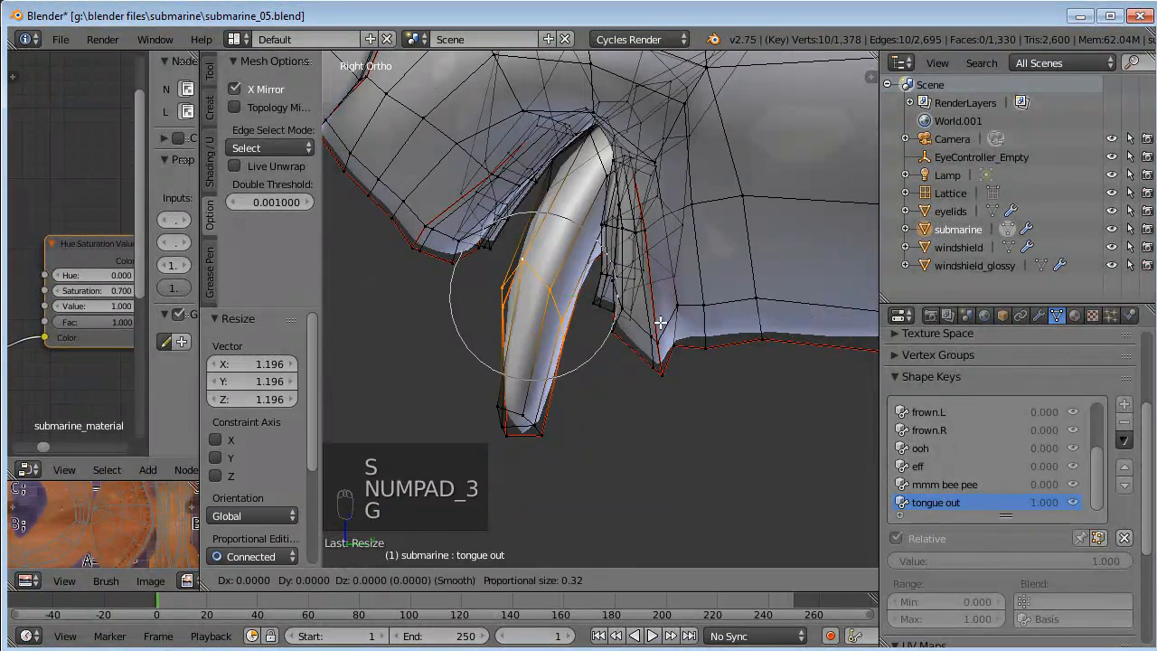
left_click(645, 330)
Leave edit mode, sweep the tongue out value to test the shape, and return it to 0.000.
key("Tab")
scroll(632, 332, "down", 4)
middle_click_drag(575, 336, 859, 340)
scroll(768, 341, "down", 3)
middle_click_drag(665, 342, 620, 375, "shift")
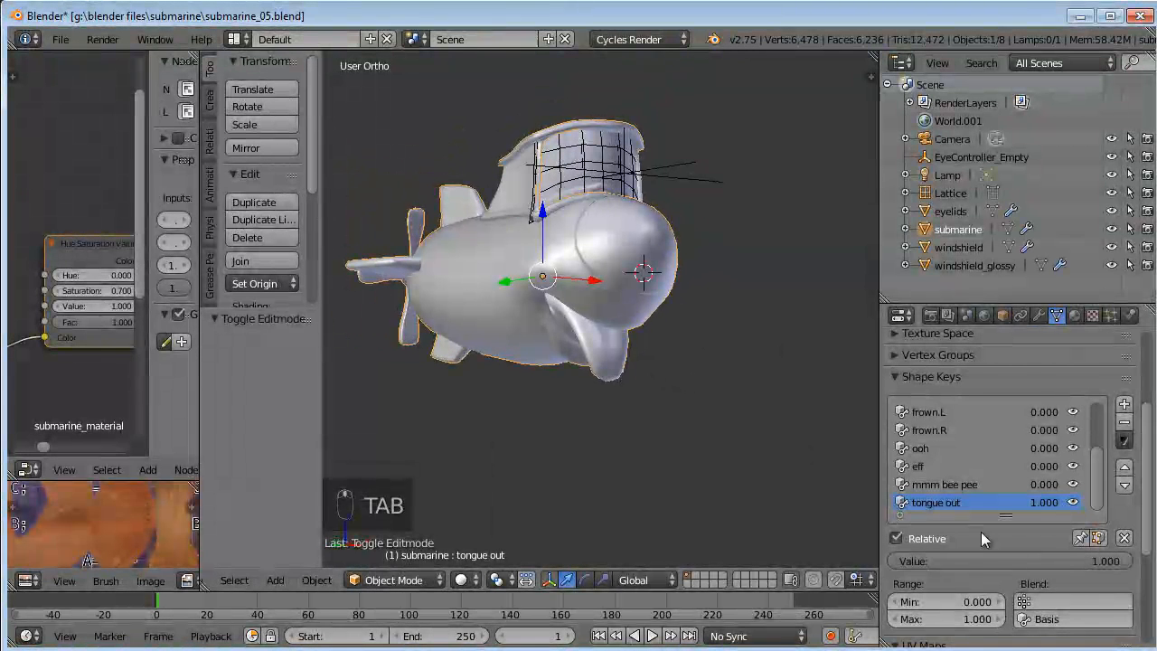
left_click_drag(915, 567, 1019, 565)
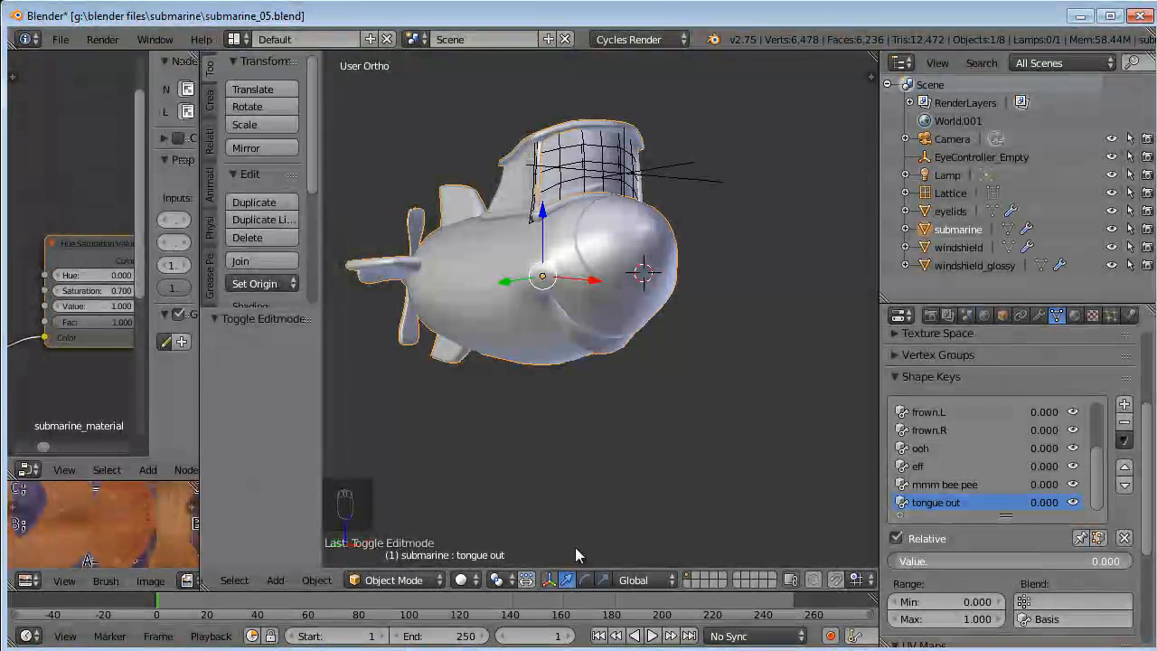
left_click_drag(915, 560, 891, 543)
middle_click_drag(800, 421, 562, 458)
middle_click_drag(561, 458, 755, 470)
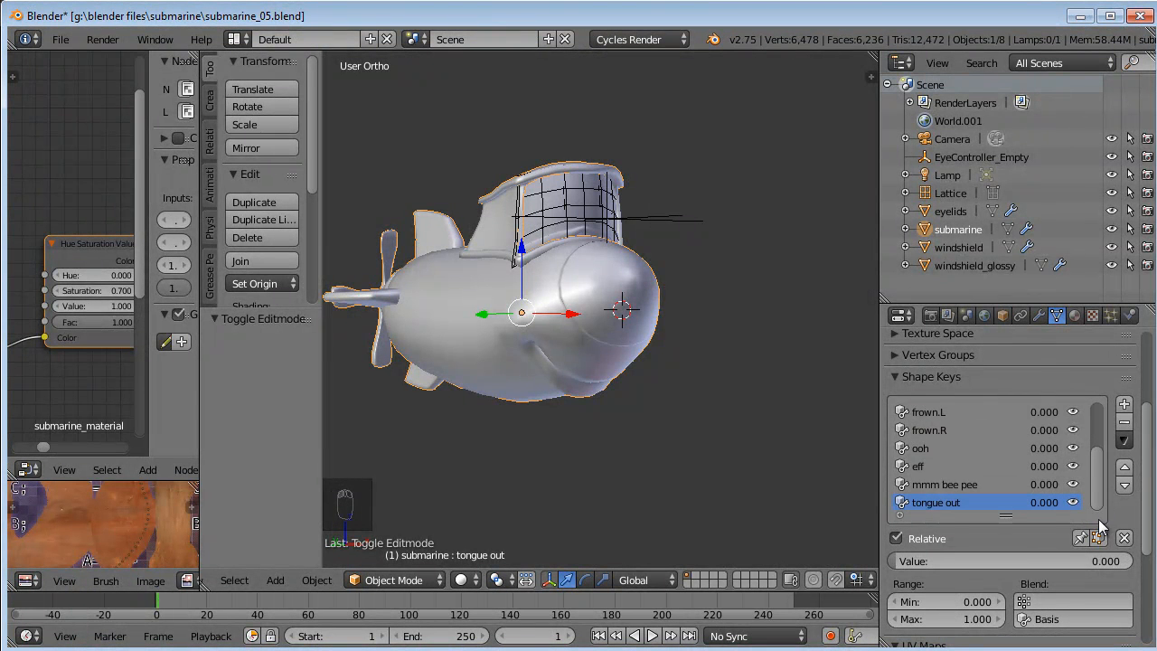
middle_click_drag(849, 407, 829, 463)
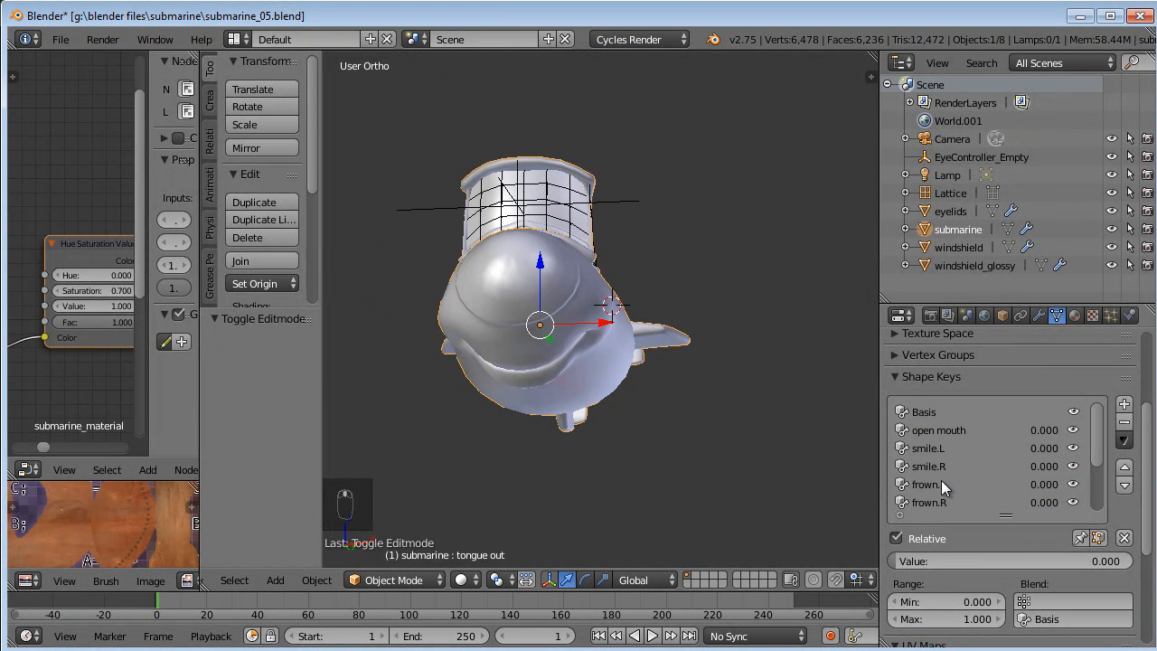
Test the frown.L and ooh shape keys by raising their values, and clear all shape key values.
left_click_drag(924, 561, 1002, 560)
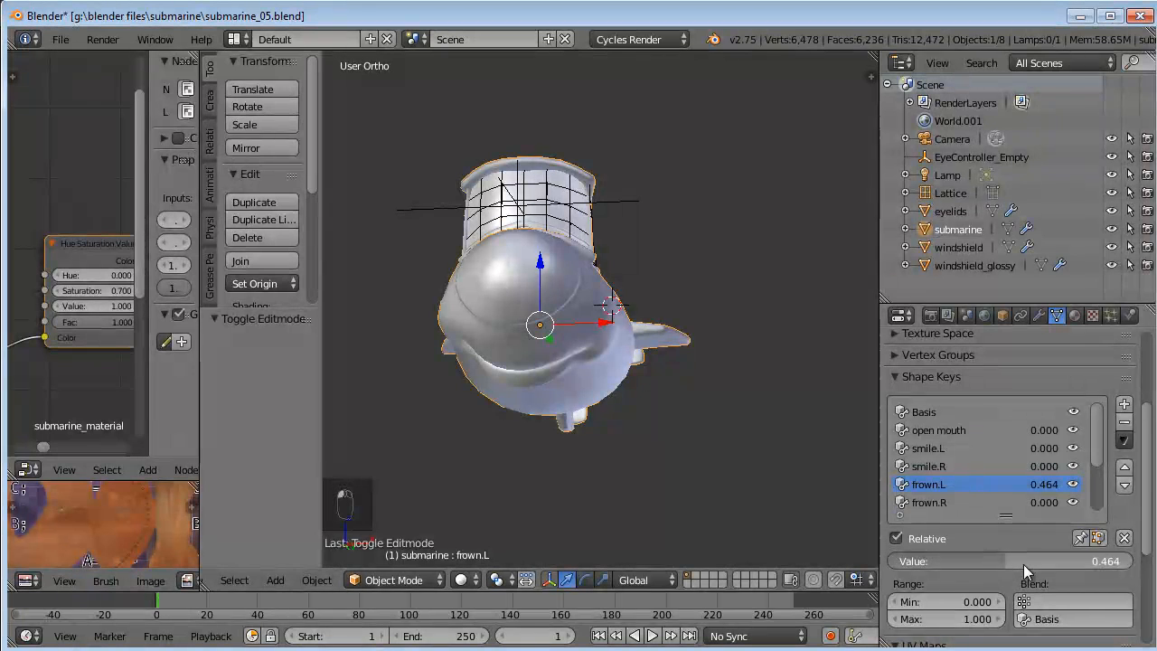
scroll(952, 485, "down", 1)
left_click(951, 500)
left_click_drag(904, 563, 930, 566)
left_click(1123, 537)
Save the submarine file with the model shown in the right side view.
middle_click_drag(687, 389, 666, 366)
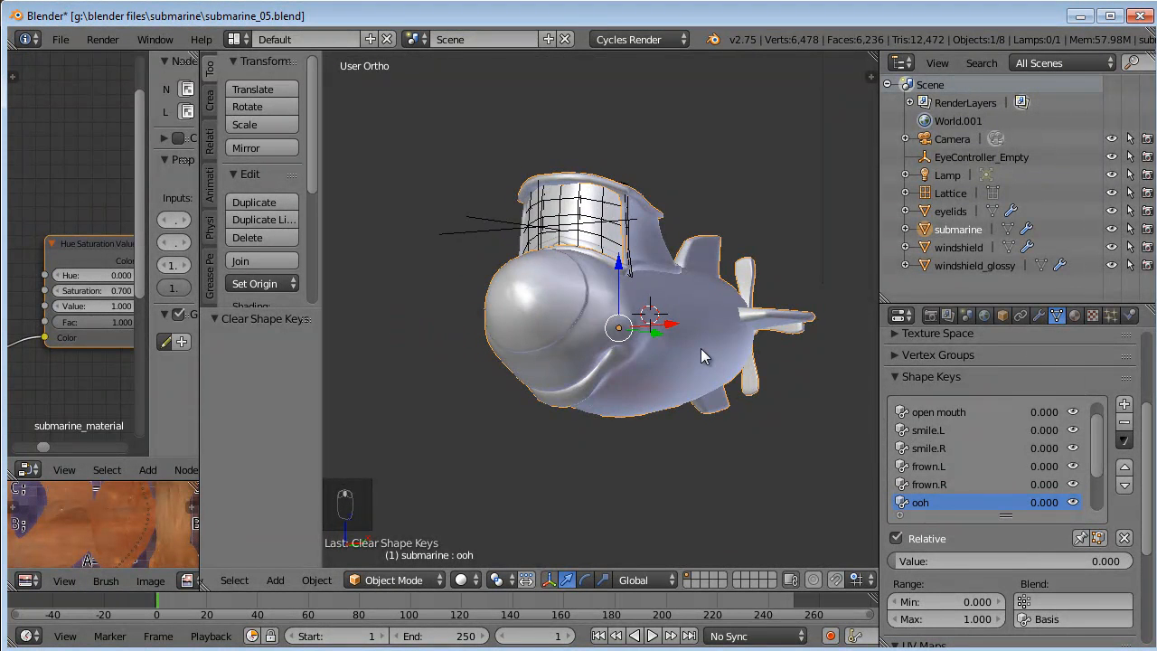
key("KP_3")
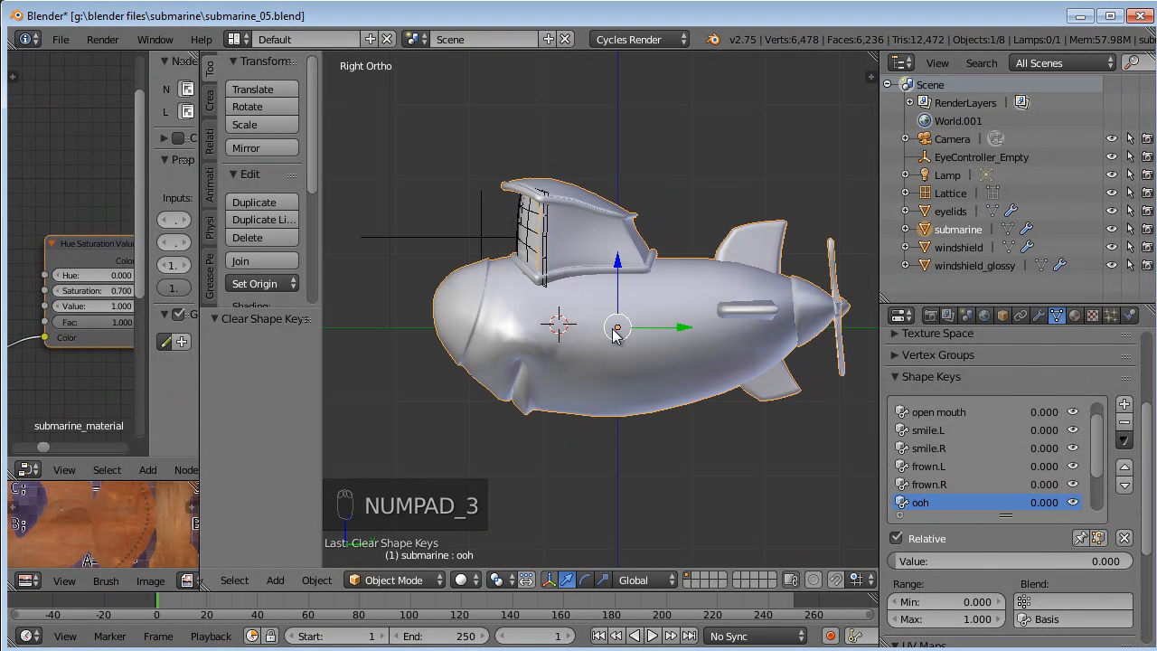
middle_click_drag(714, 296, 721, 325, "shift")
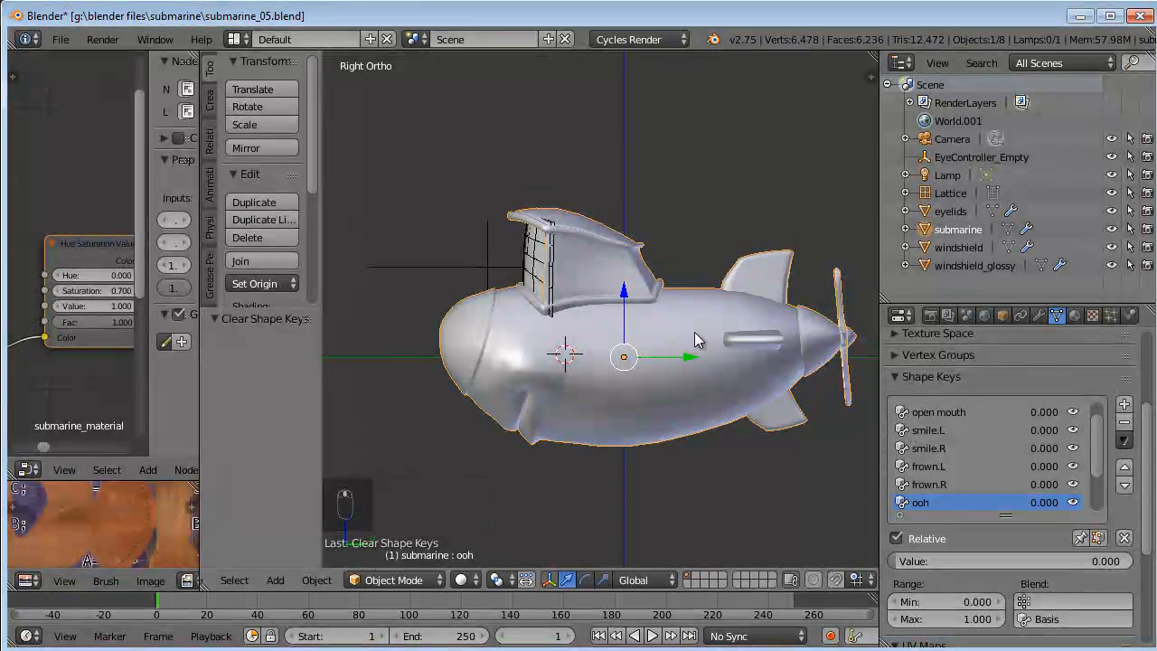
left_click(60, 40)
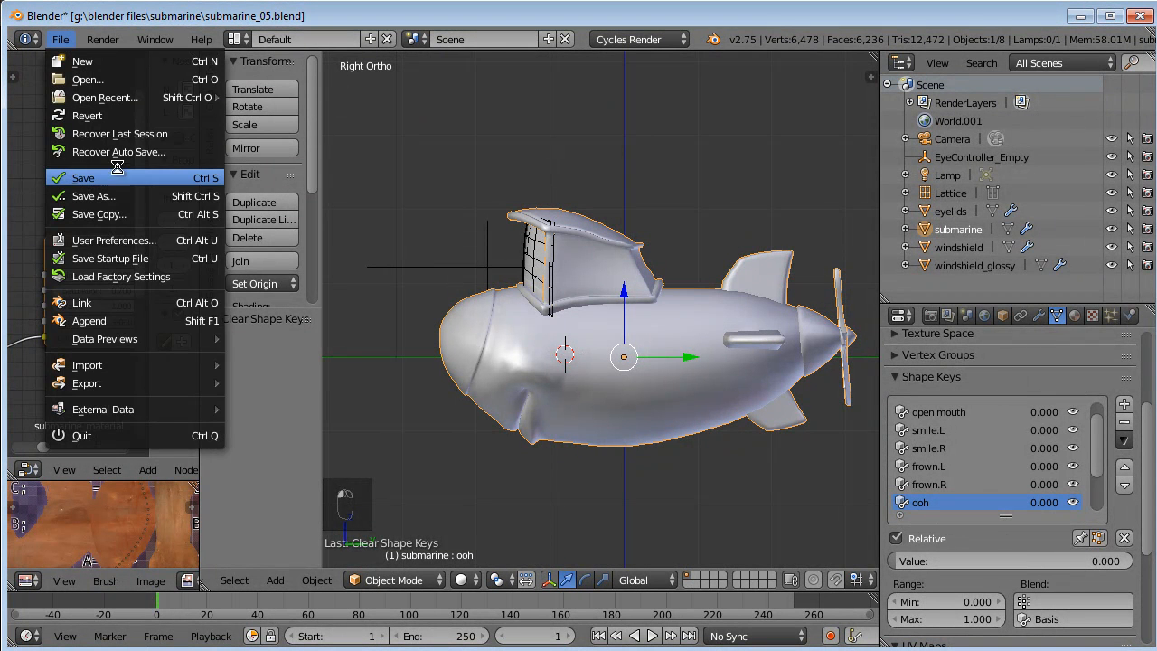
middle_click_drag(712, 392, 702, 382, "shift")
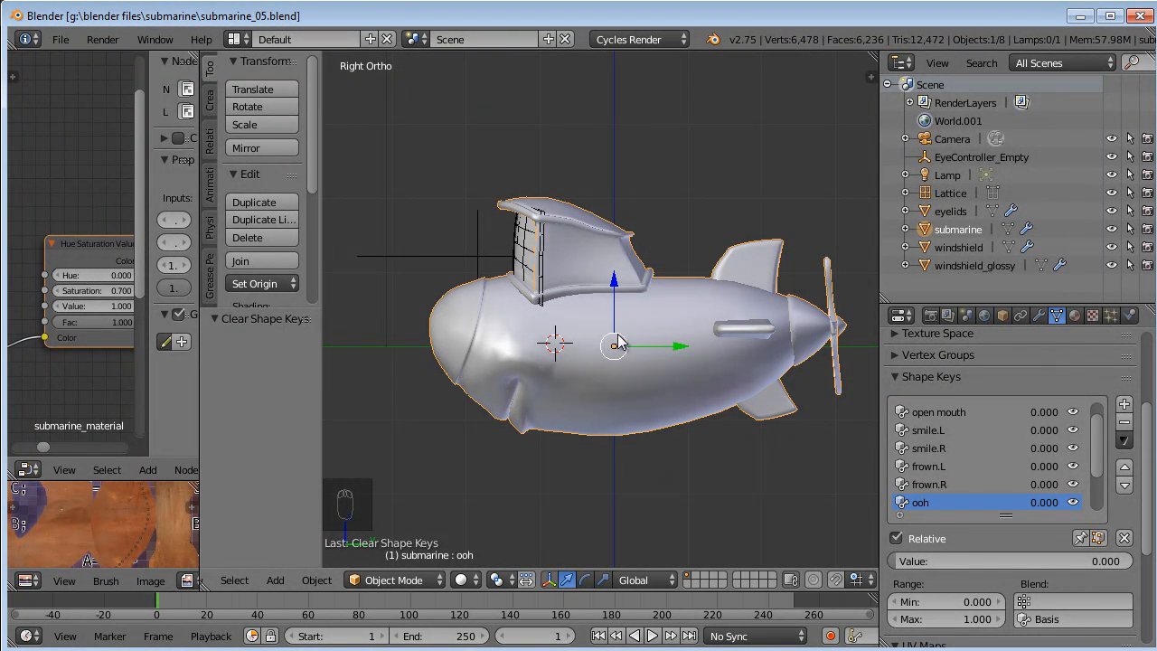
Snap the 3D cursor to the selected submarine's origin and return to the right side view.
key("shift+s")
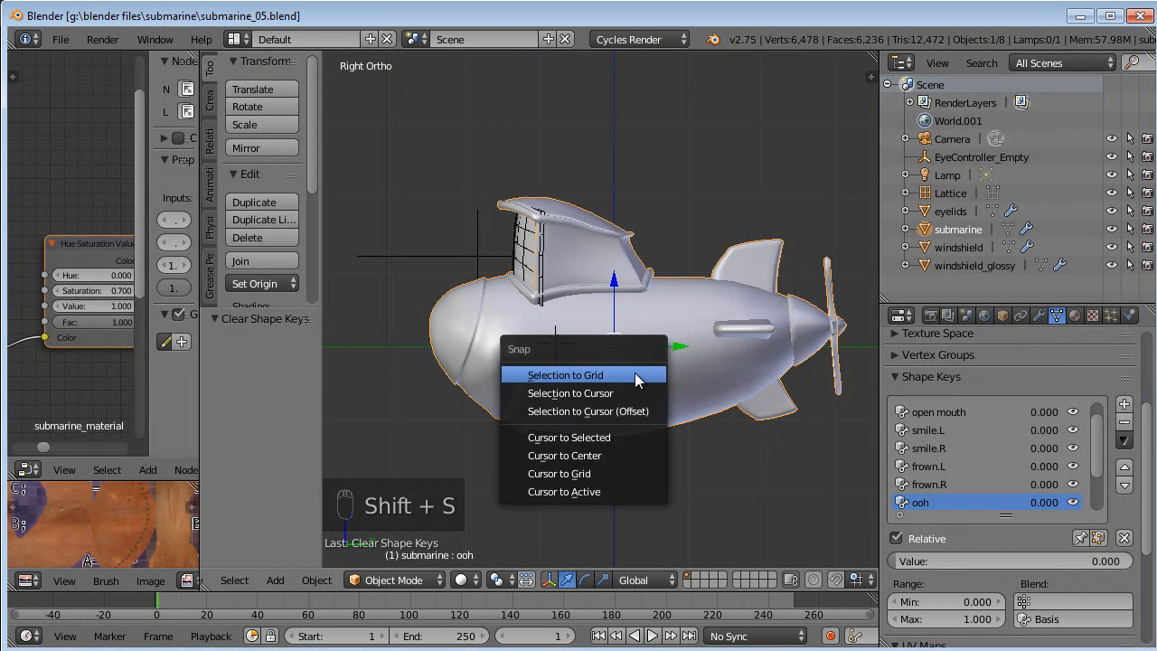
left_click(633, 436)
middle_click_drag(633, 436, 722, 255)
key("KP_3")
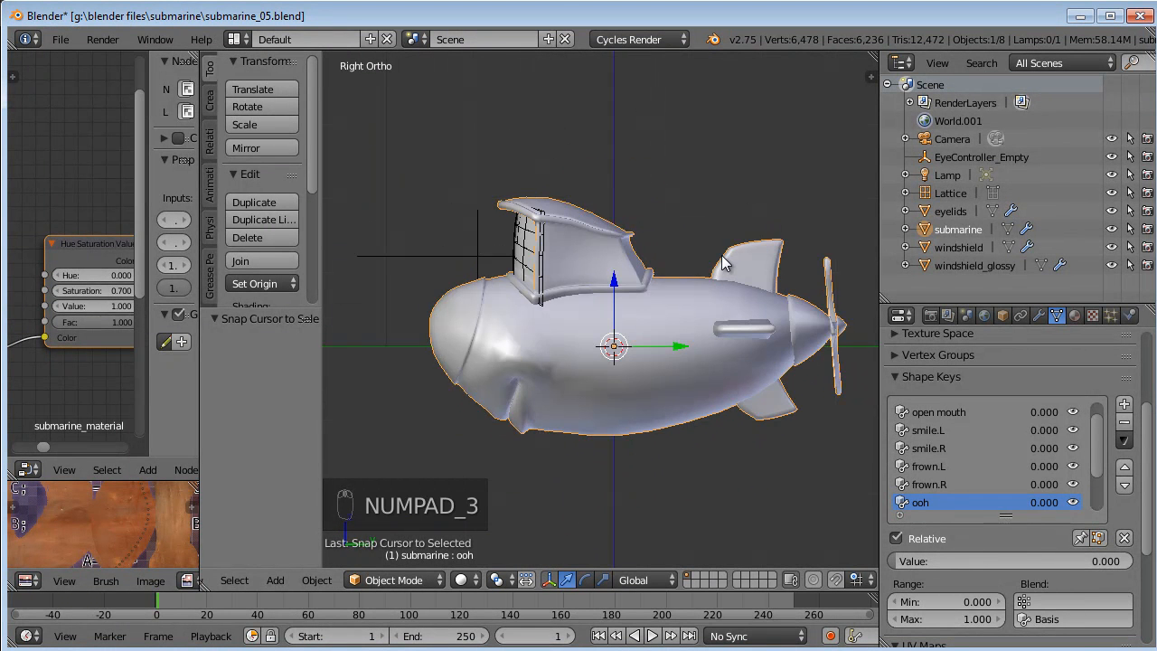
Add a single-bone armature at the 3D cursor and enable X-Ray display for it.
key("shift+a")
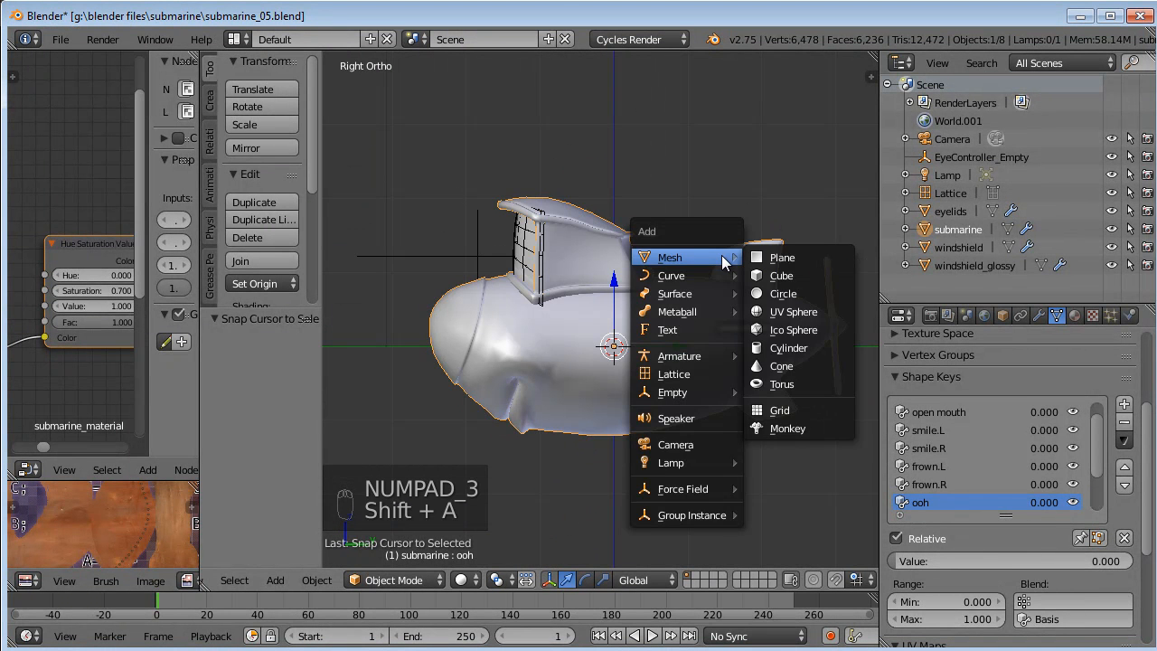
mouse_move(697, 355)
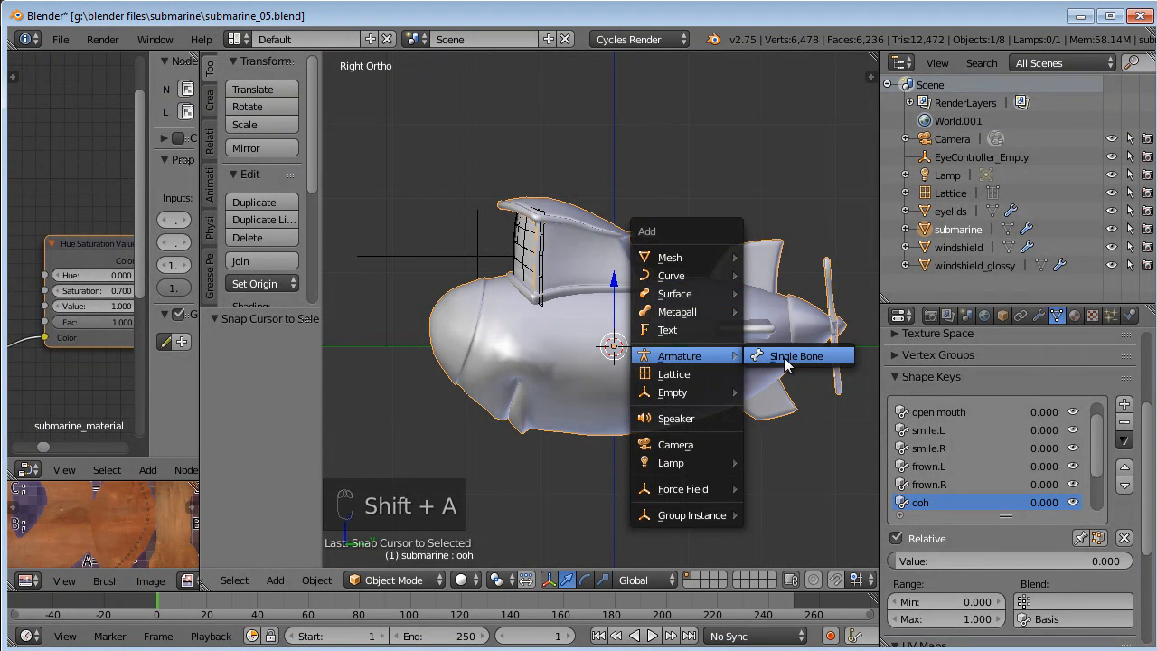
left_click(771, 359)
middle_click_drag(562, 310, 633, 336)
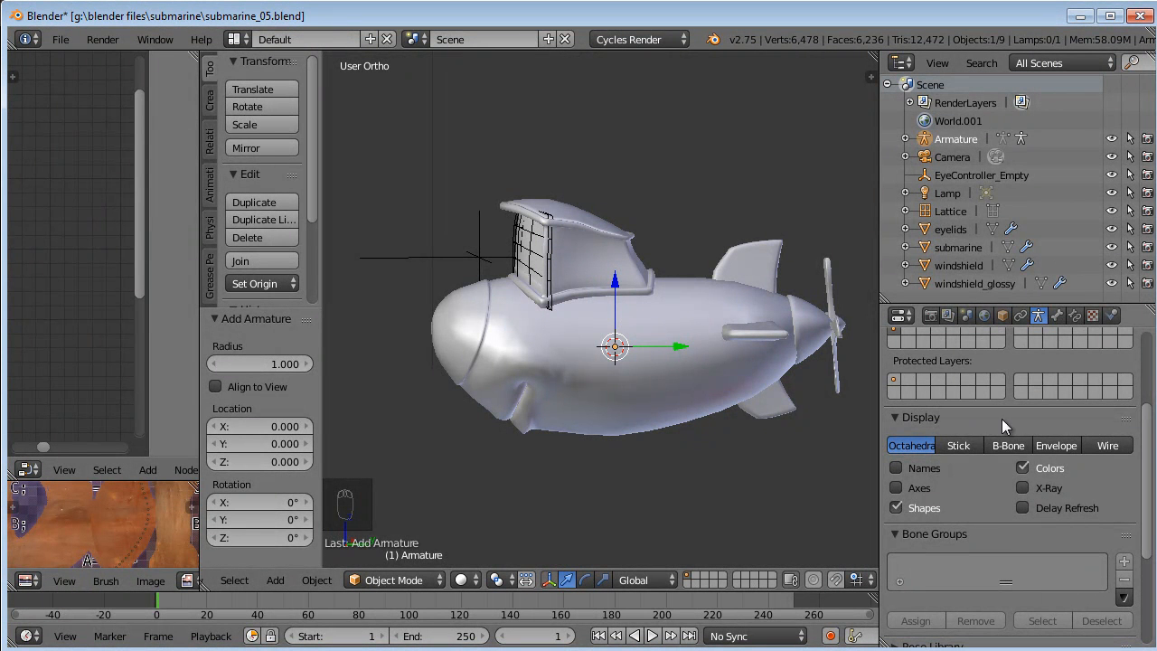
left_click_drag(1001, 307, 1003, 137)
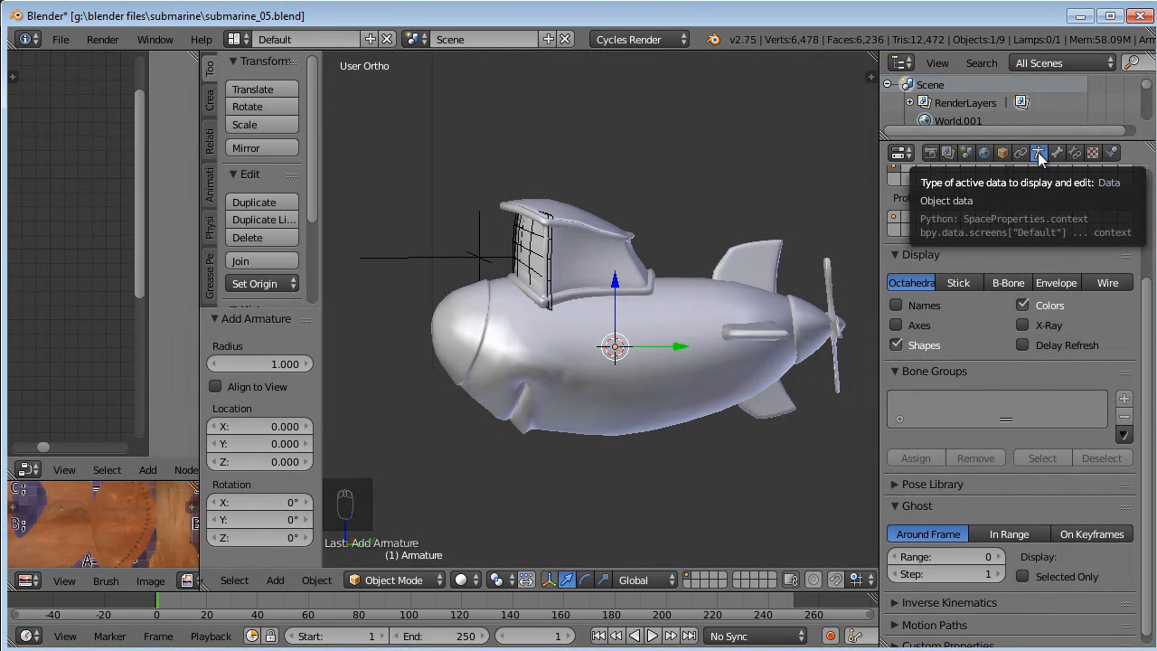
left_click(1023, 324)
middle_click_drag(688, 362, 668, 334)
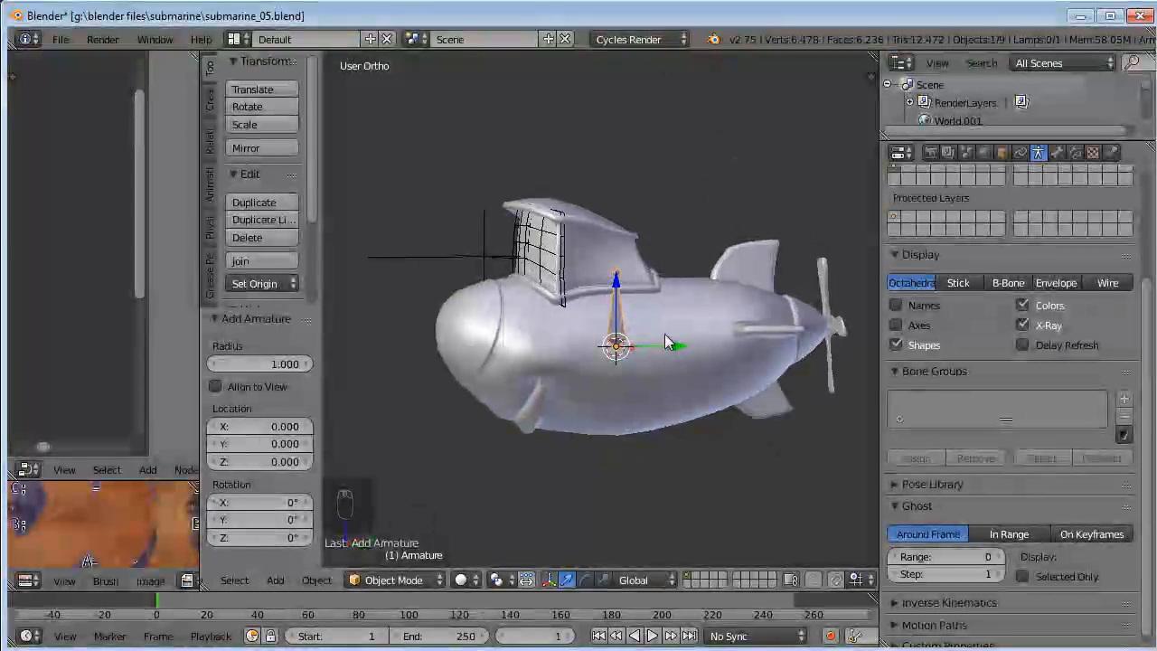
Set the armature's maximum draw type to Wire in its object display settings.
left_click(1002, 155)
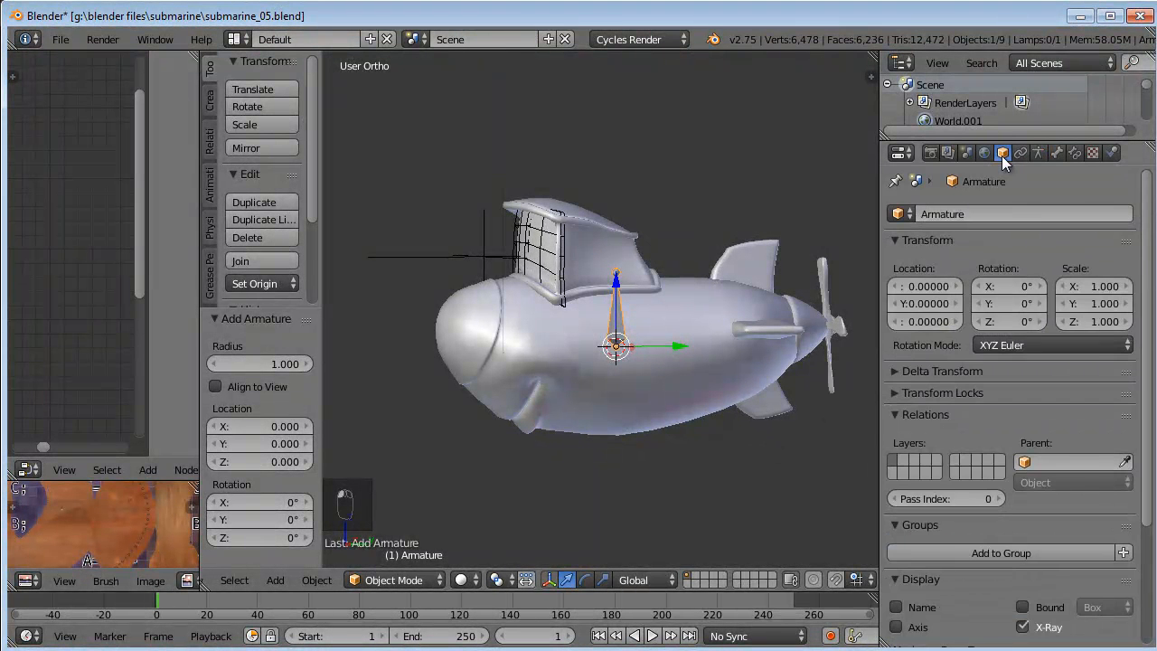
scroll(969, 483, "down", 3)
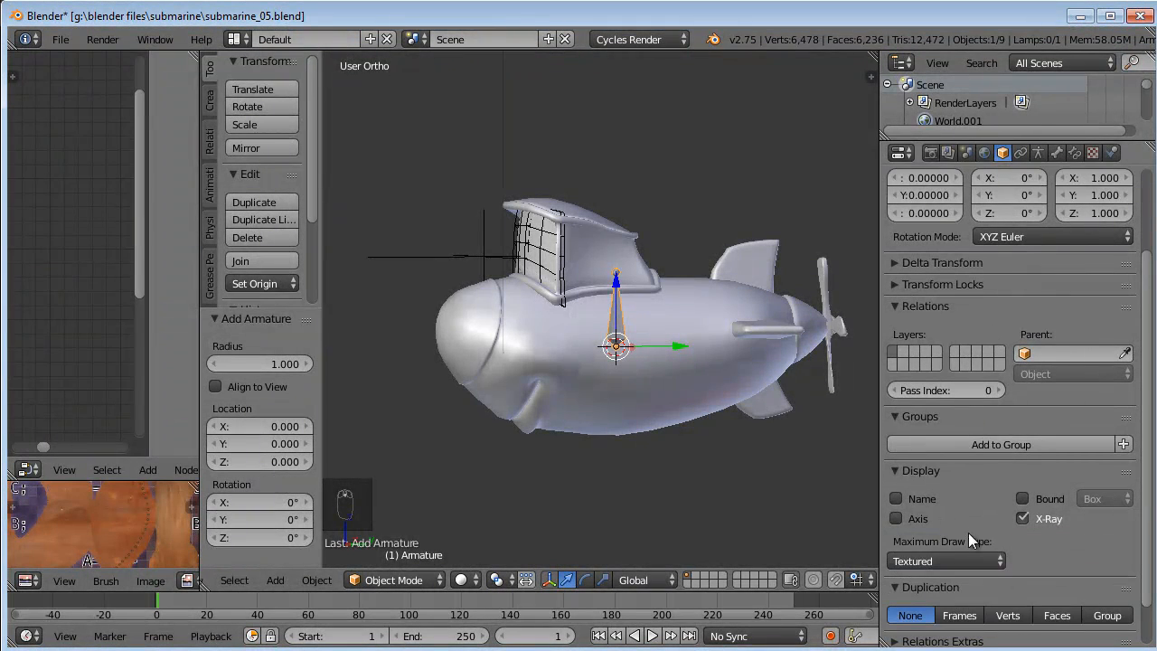
middle_click_drag(647, 310, 573, 383)
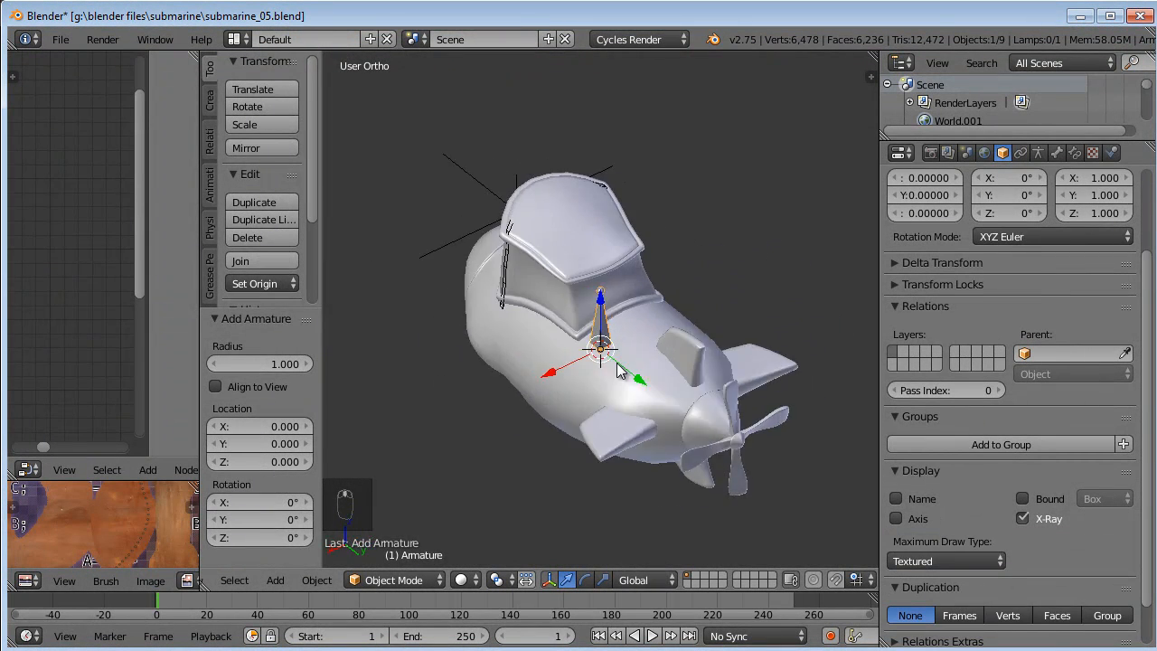
scroll(614, 361, "up", 6)
middle_click_drag(651, 354, 823, 303)
scroll(728, 321, "down", 5)
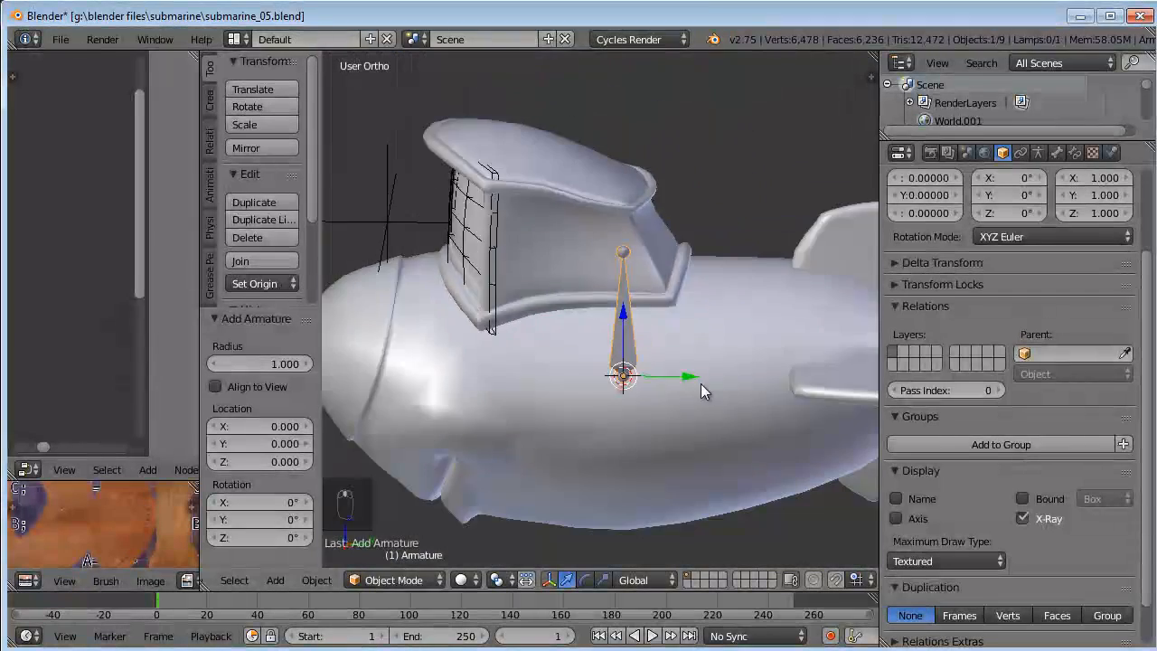
left_click(943, 561)
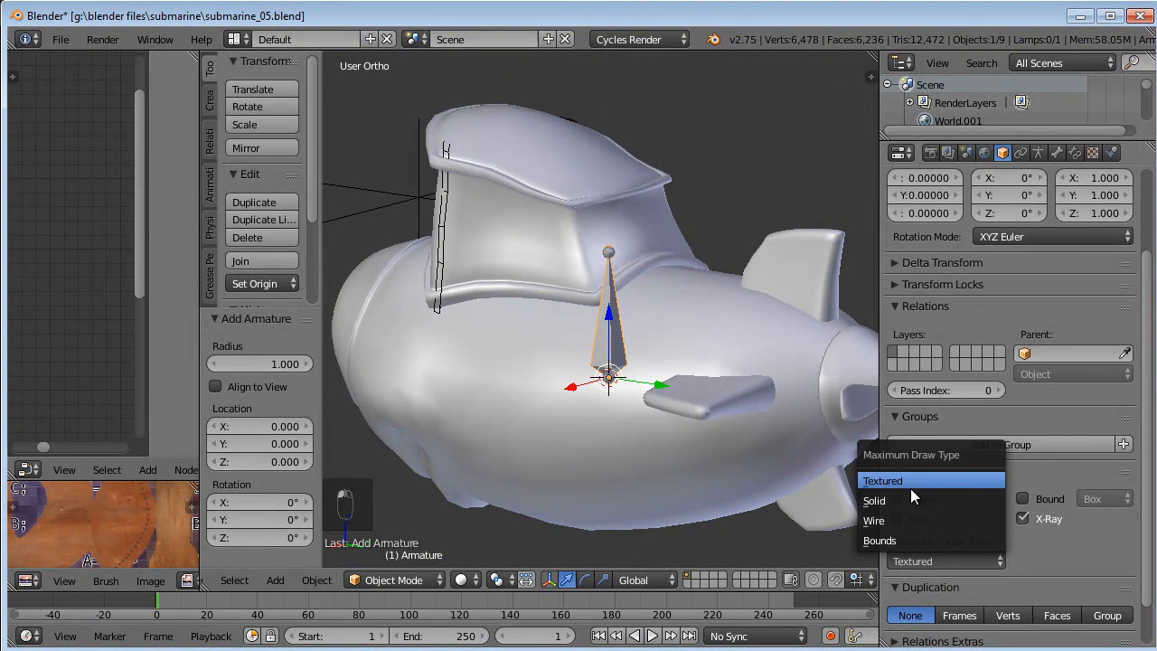
left_click(904, 521)
mouse_move(705, 380)
middle_mouse_down()
mouse_move(633, 374)
mouse_move(532, 428)
mouse_move(725, 387)
middle_mouse_up()
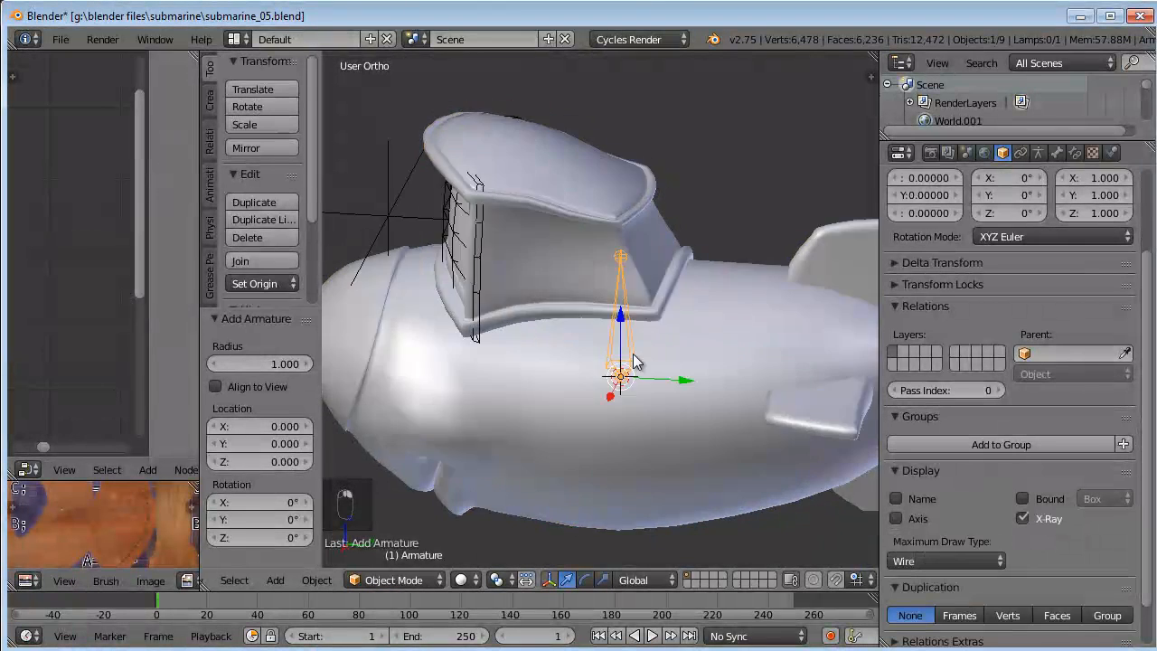
In edit mode, move the bone's tip into the submarine's nose, about -2.245 in Y and -0.666 in Z, and select the whole bone.
middle_click_drag(633, 360, 651, 322)
key("KP_3")
key("Tab")
key("g")
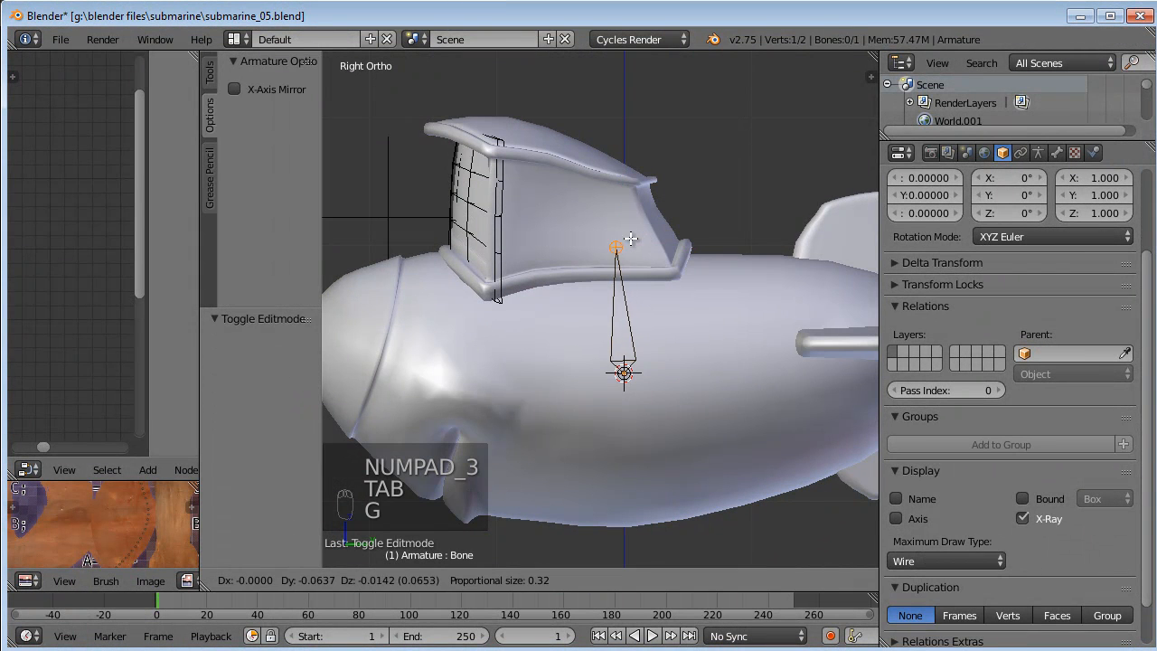
left_click(361, 324)
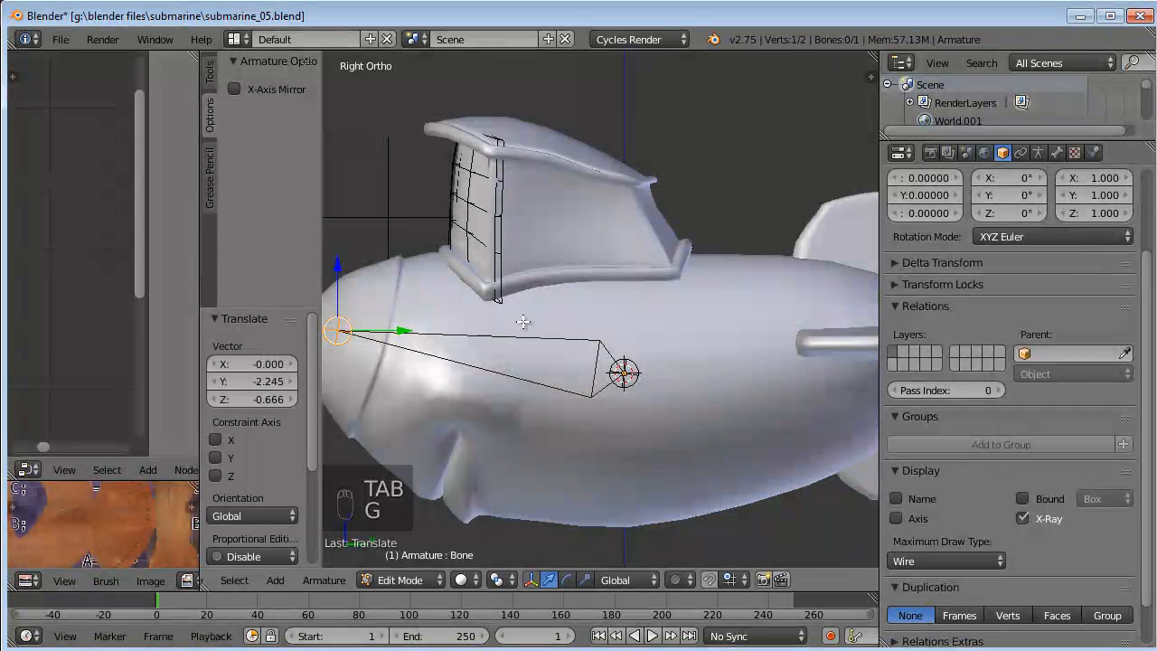
scroll(587, 324, "down", 2)
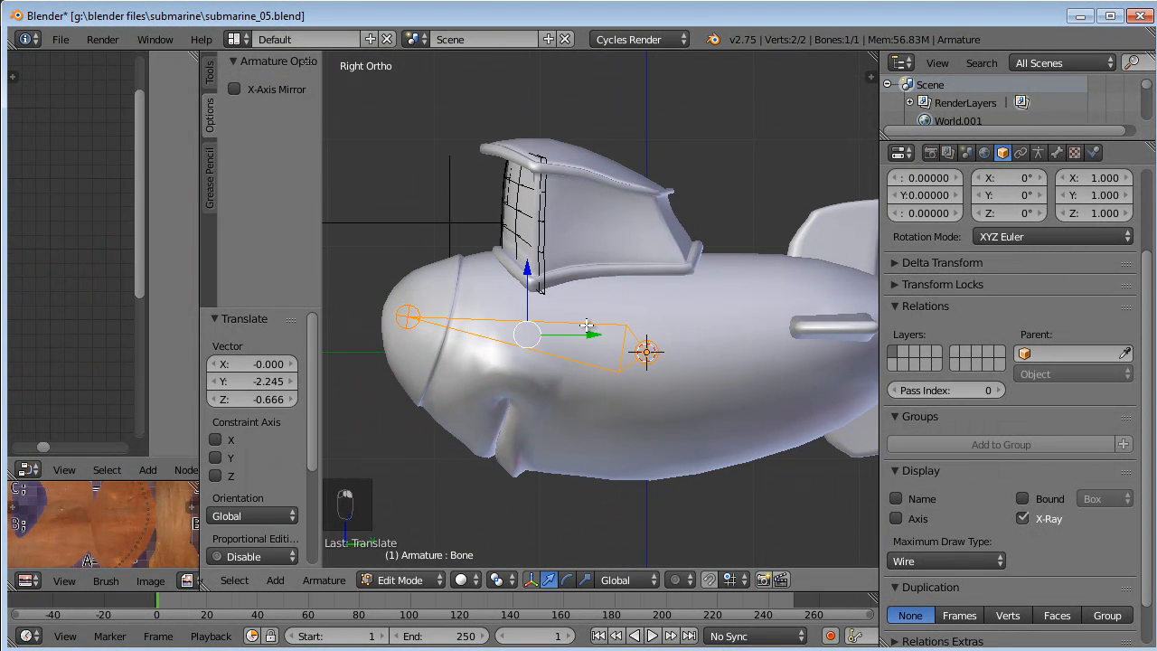
Rename the bone as head and the armature object as SubArmature.
key("n")
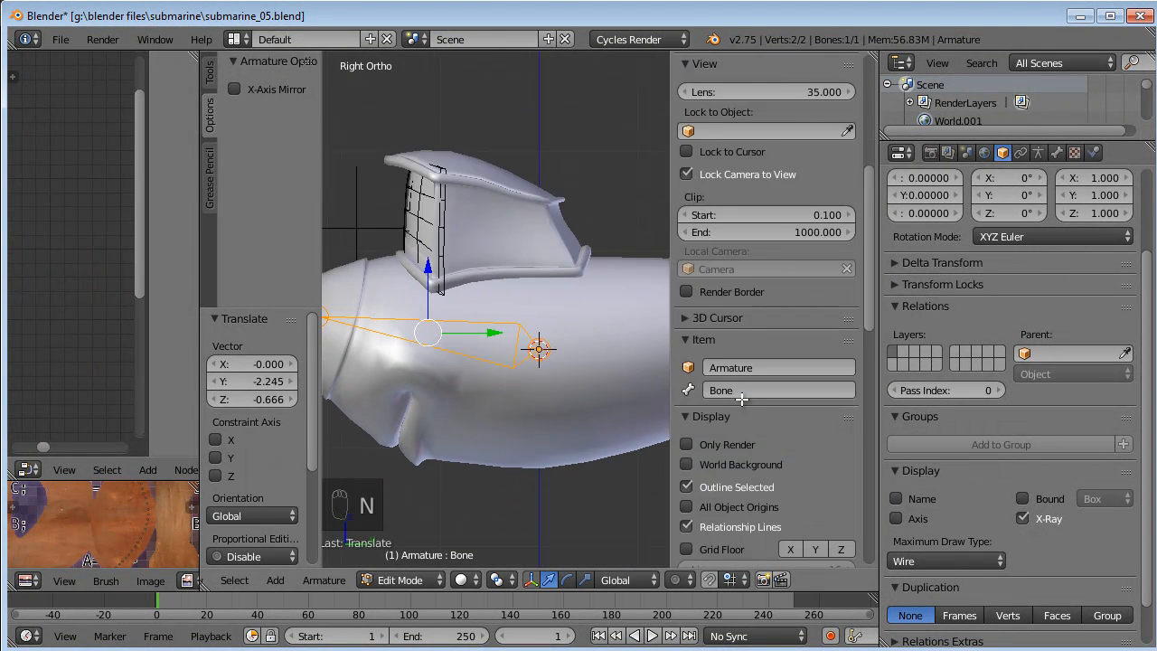
left_click_drag(669, 386, 704, 387)
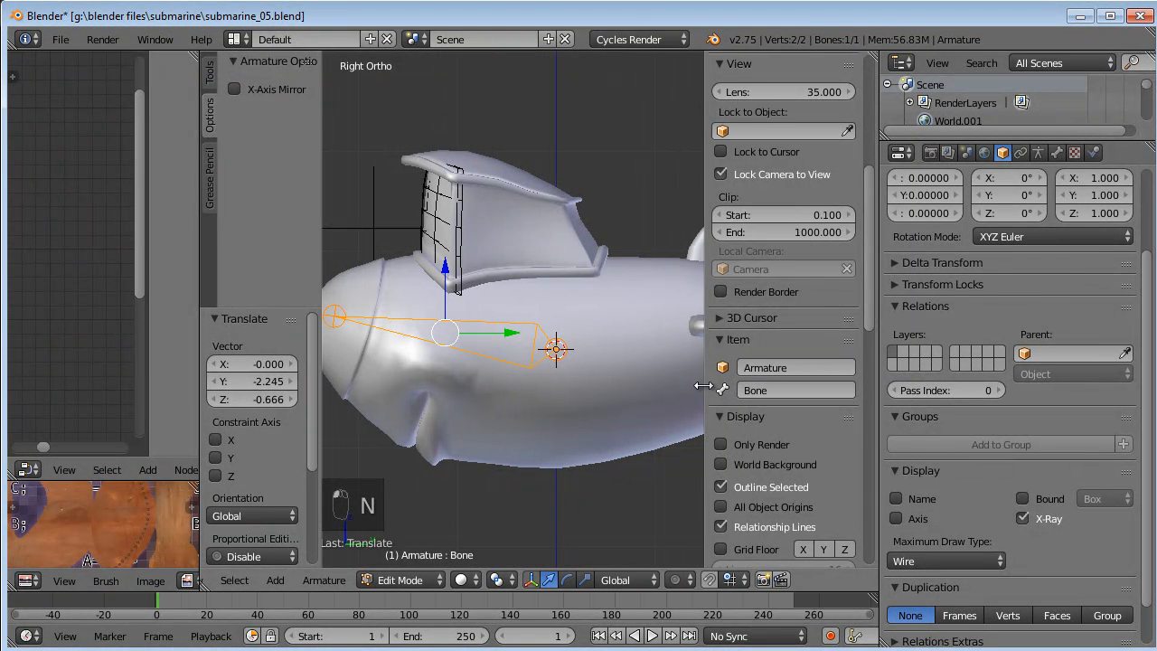
left_click(797, 367)
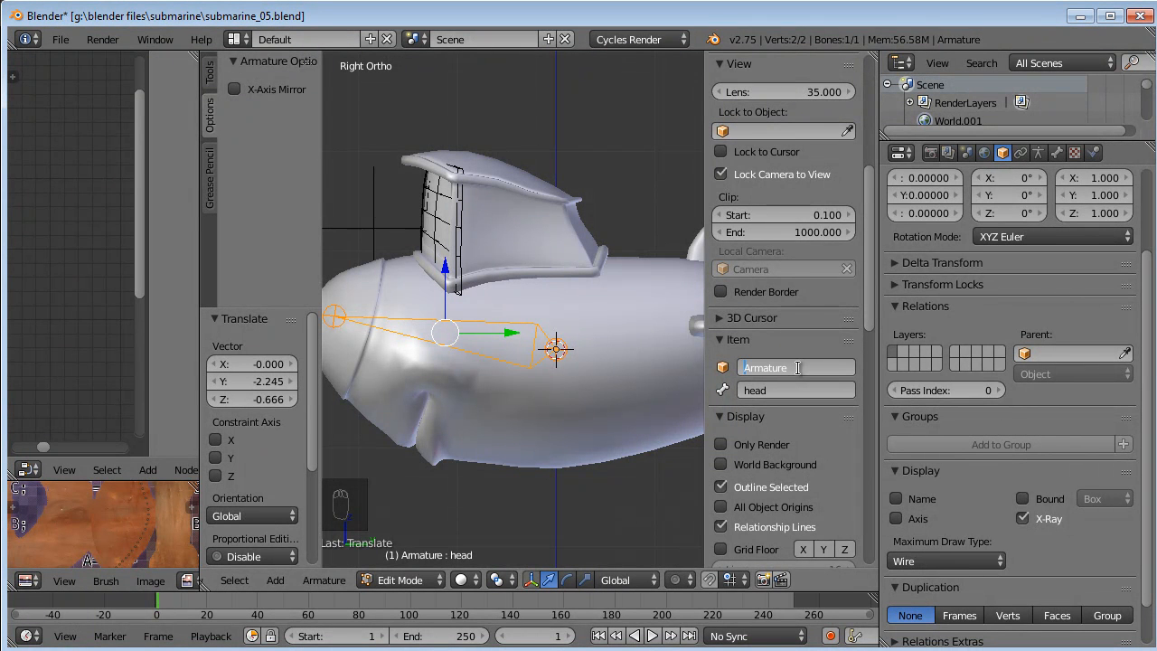
type("SubArmature")
key("Return")
Extrude a second bone from the head bone's base toward the tail, about 2.504 in Y and 0.211 in Z.
scroll(560, 359, "down", 2)
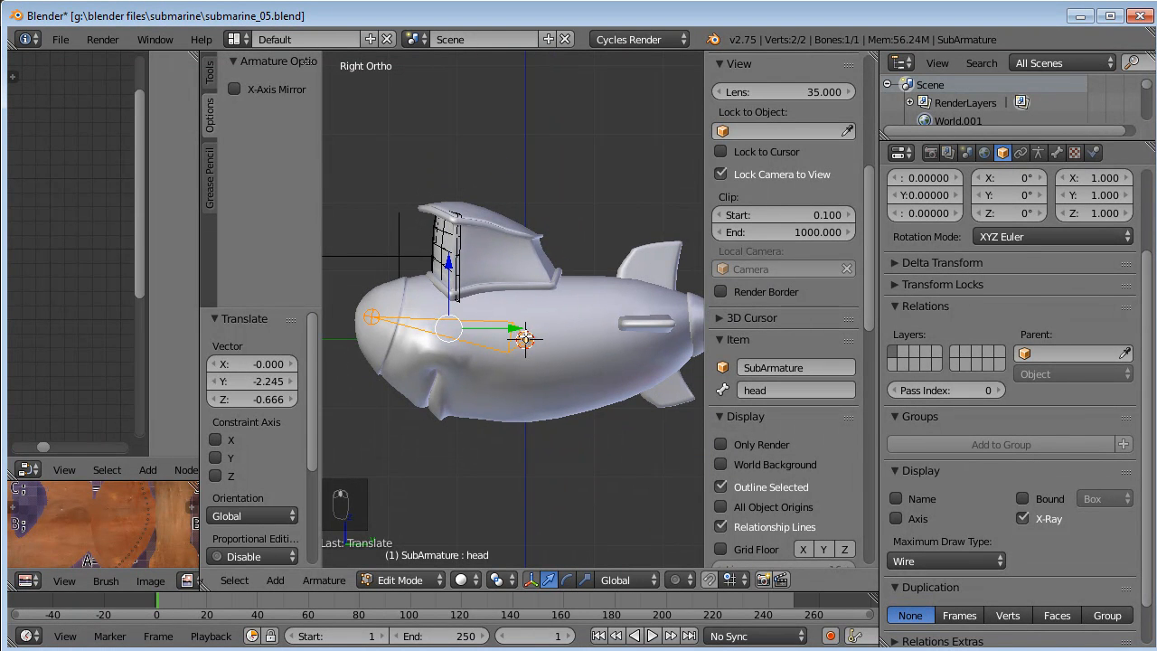
middle_click_drag(622, 345, 579, 363, "shift")
key("Tab")
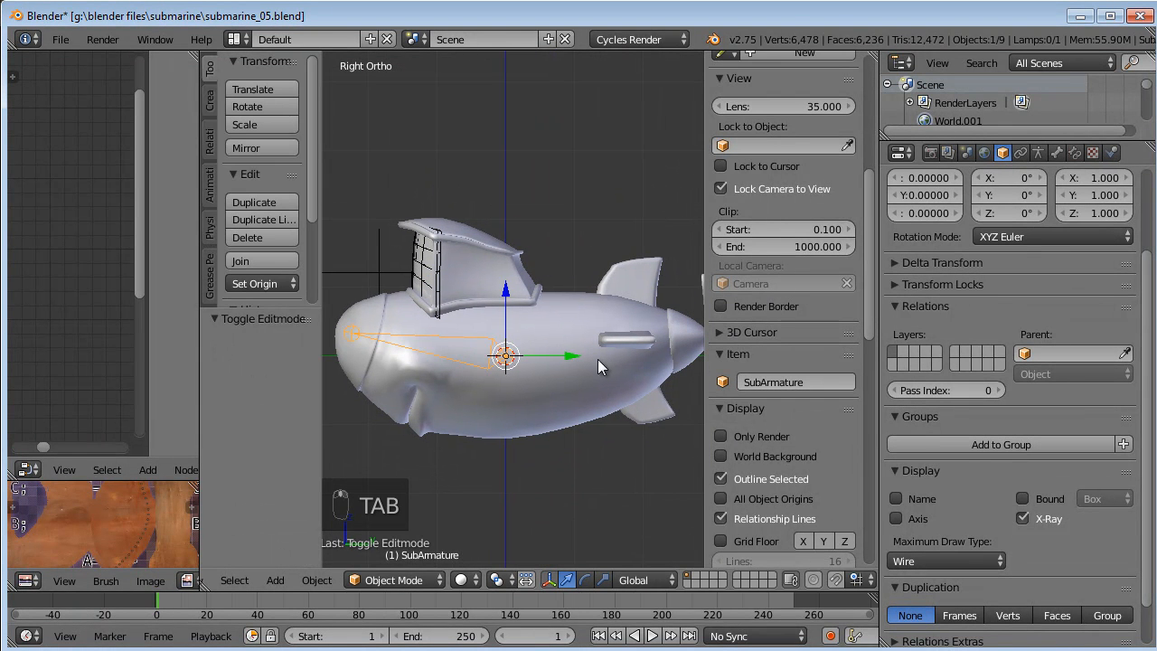
key("e")
key("Tab")
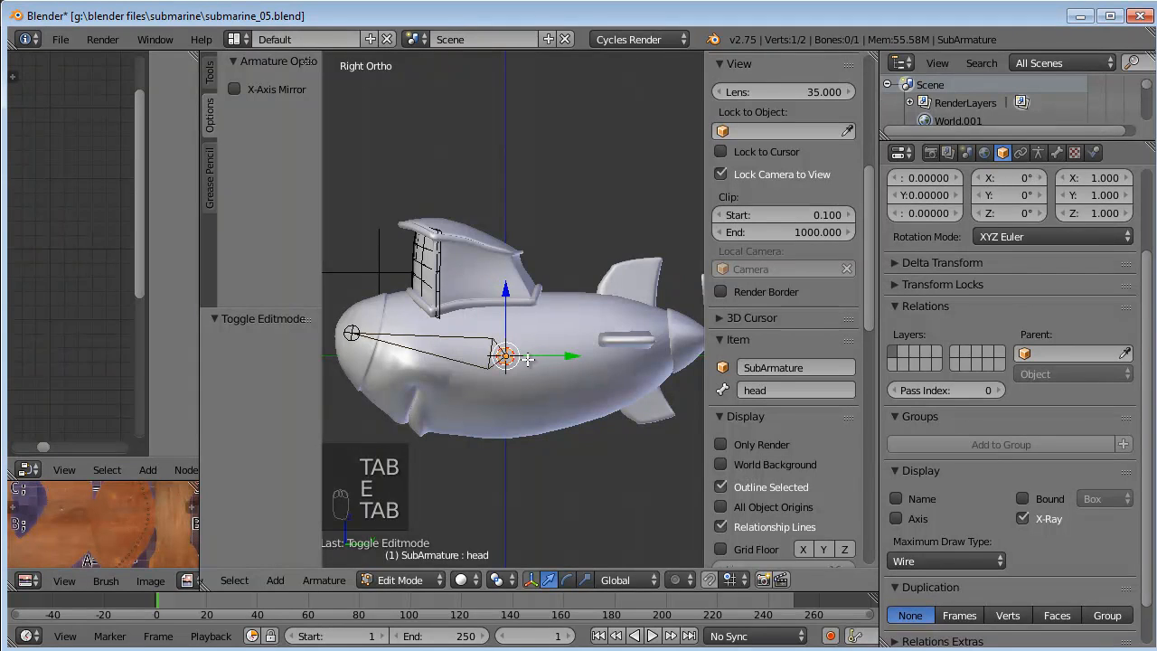
key("e")
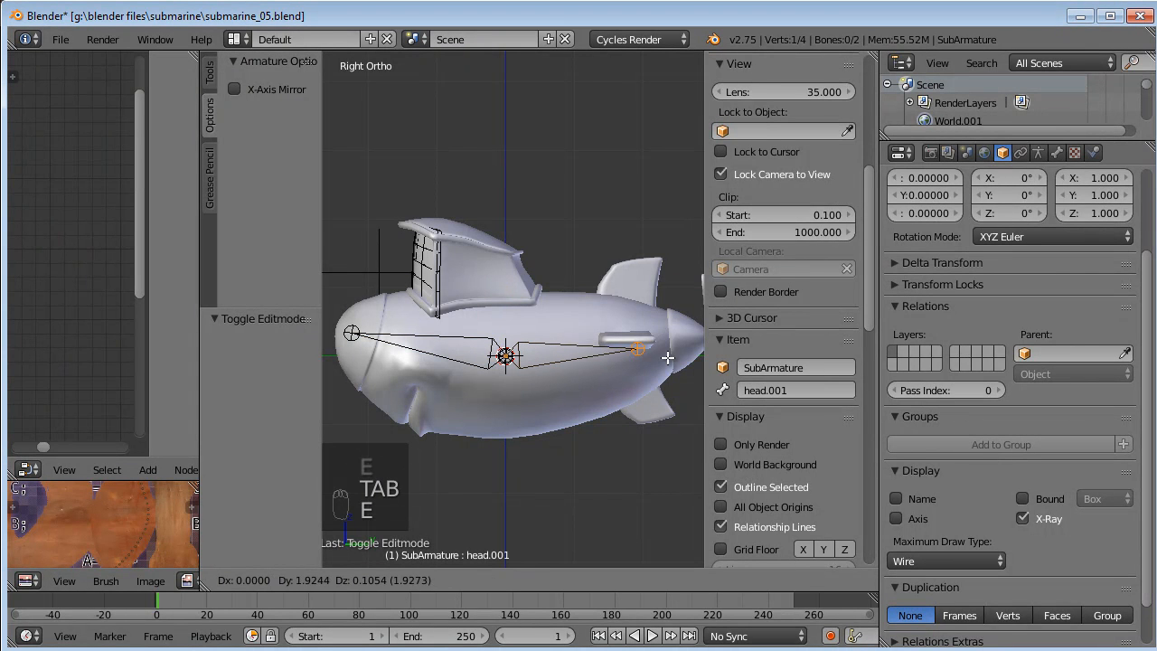
left_click(664, 358)
Move the rear bone's tip back to the propeller, about 0.619 in Y and 0.066 in Z.
middle_click_drag(527, 353, 424, 368, "shift")
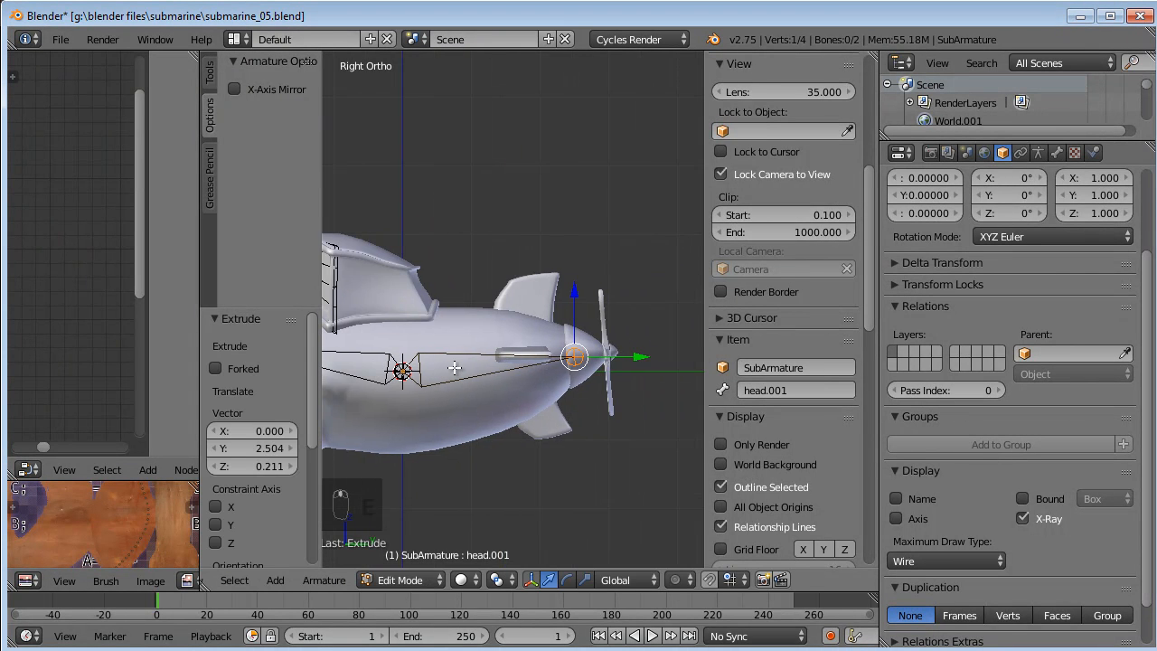
key("g")
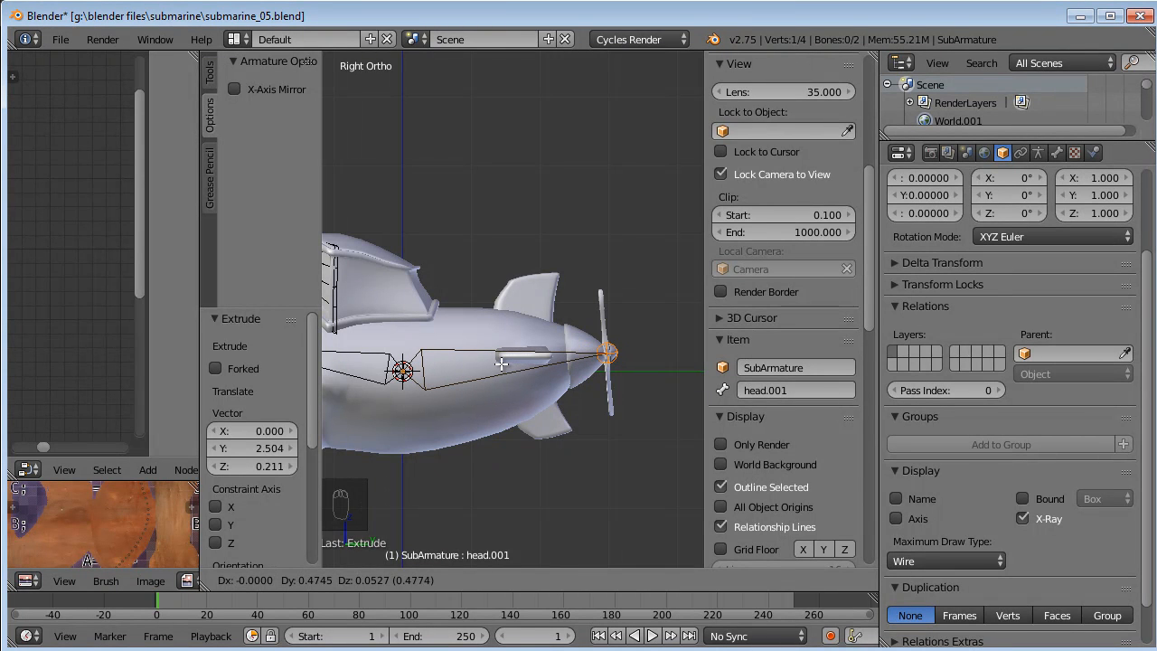
left_click(512, 362)
Select the whole rear bone that runs from the submarine's centre to the propeller.
middle_click_drag(483, 385, 566, 369)
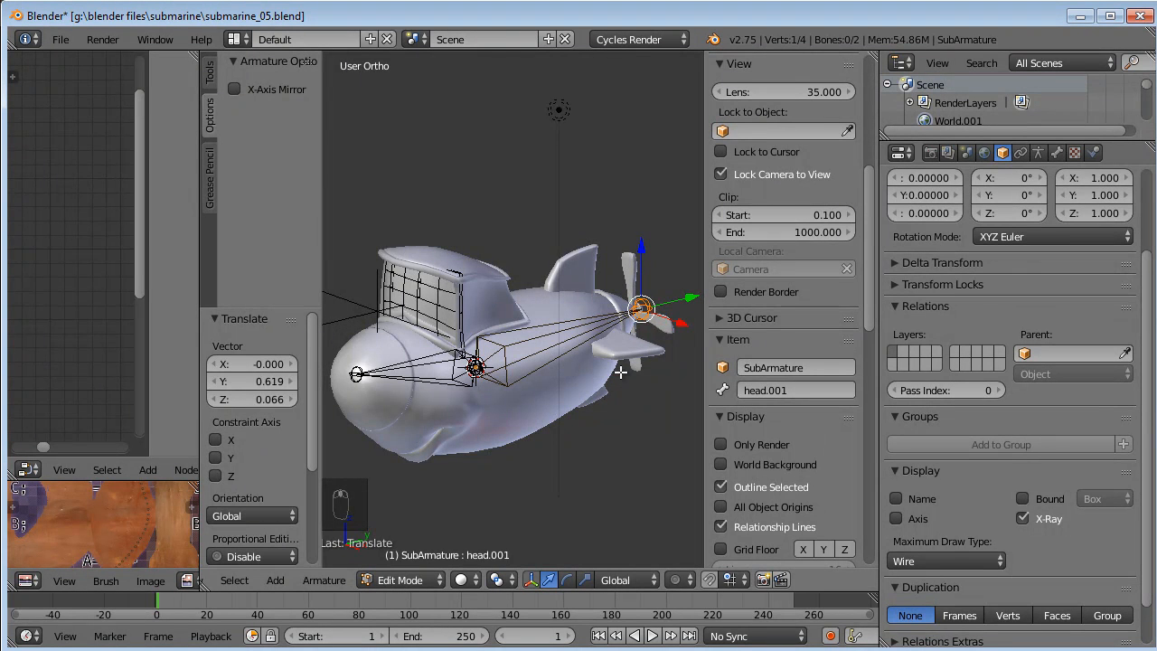
middle_click_drag(553, 385, 521, 401)
right_click(513, 355)
middle_click_drag(577, 344, 532, 152)
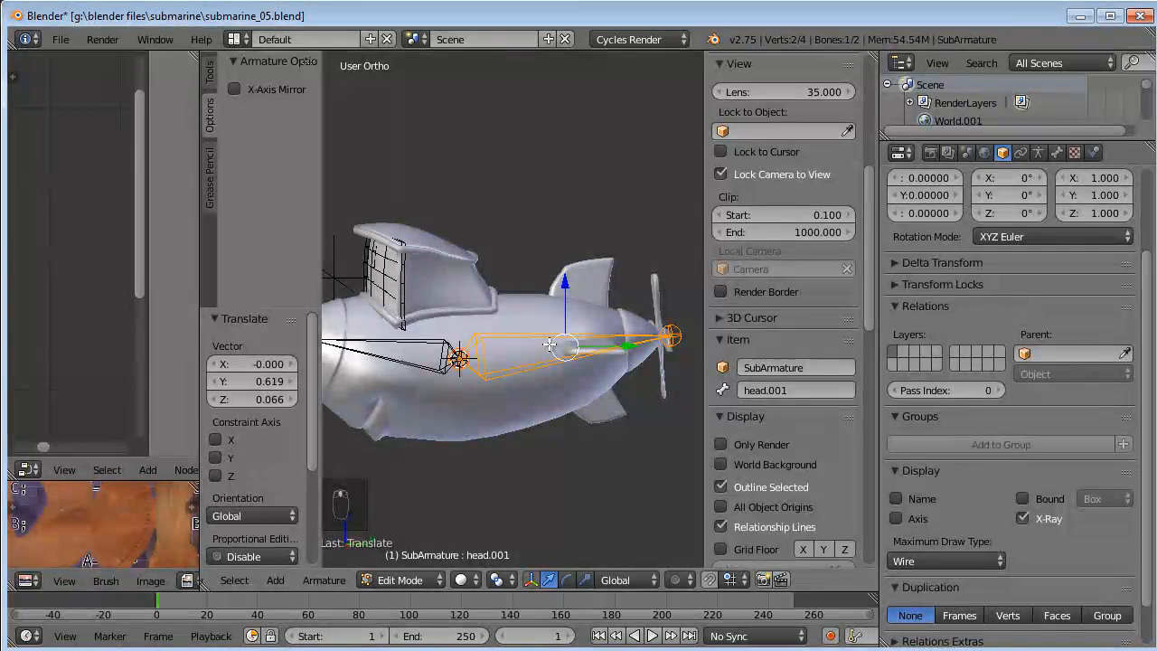
Take SubArmature out of Edit Mode and switch it to Pose Mode.
key("KP_3")
scroll(536, 345, "up", 2)
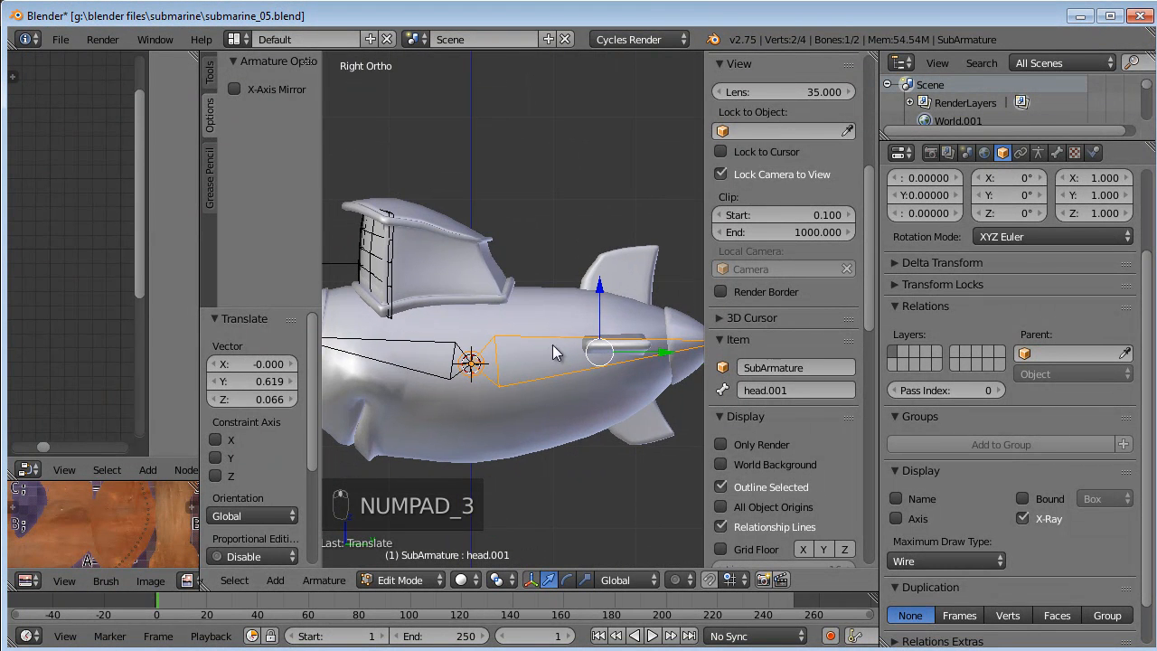
key("Tab")
middle_click_drag(577, 369, 586, 321)
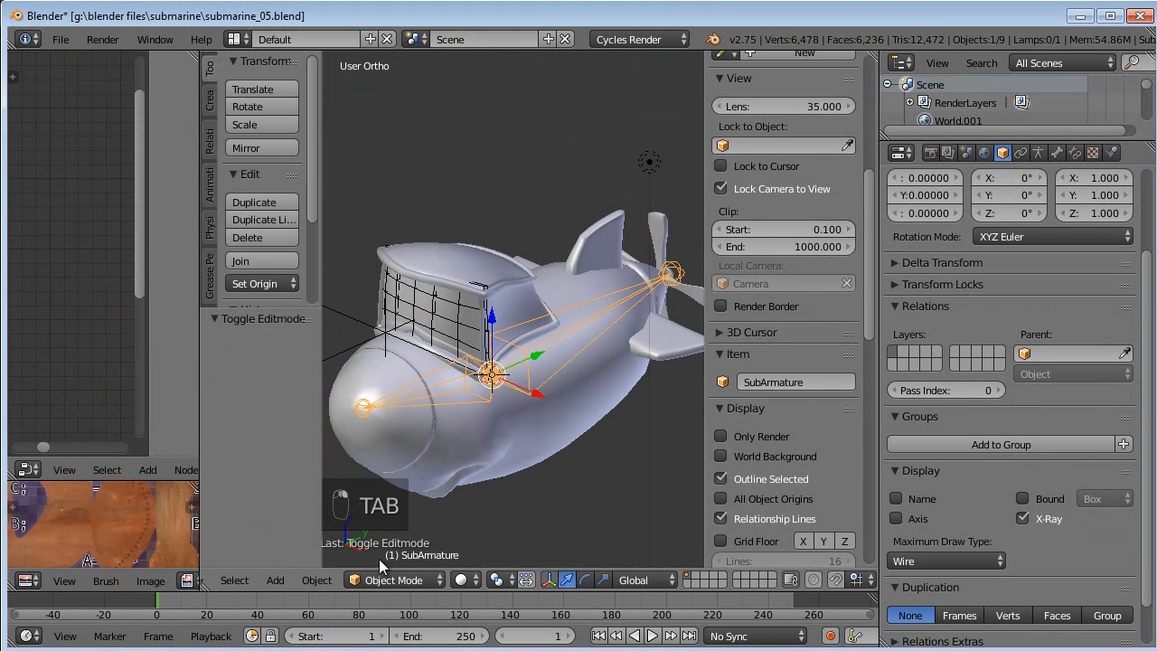
left_click(398, 579)
left_click(401, 516)
Try rotating the rear bone head.001 about the global Z axis.
key("r")
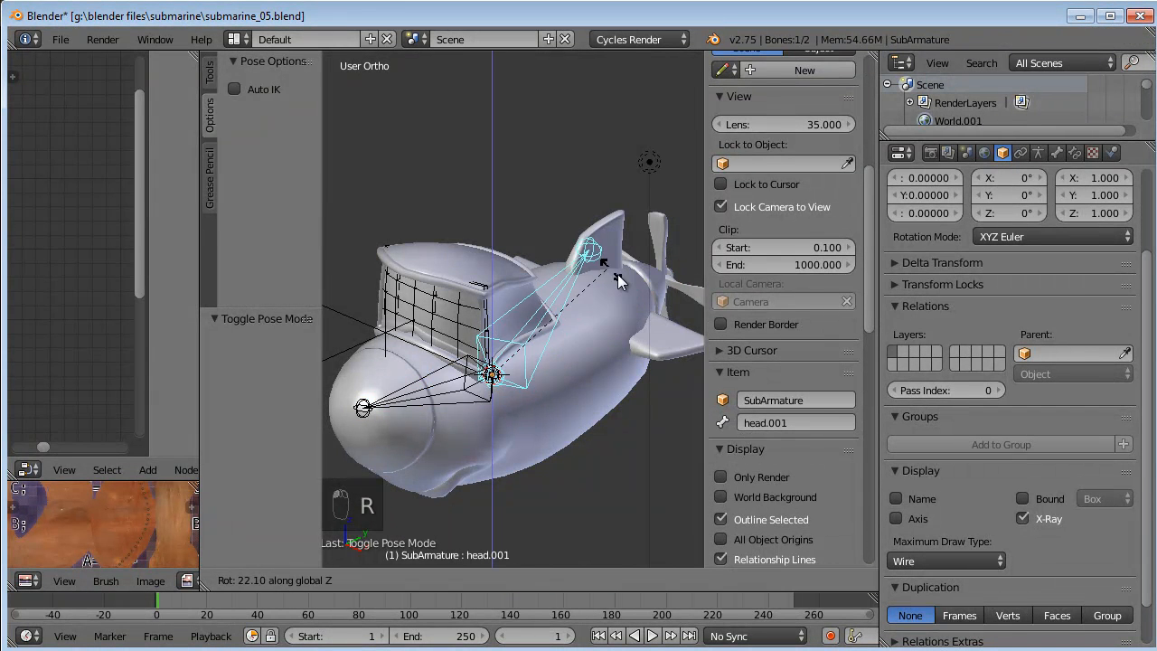
left_click(633, 351)
middle_click_drag(634, 350, 578, 370)
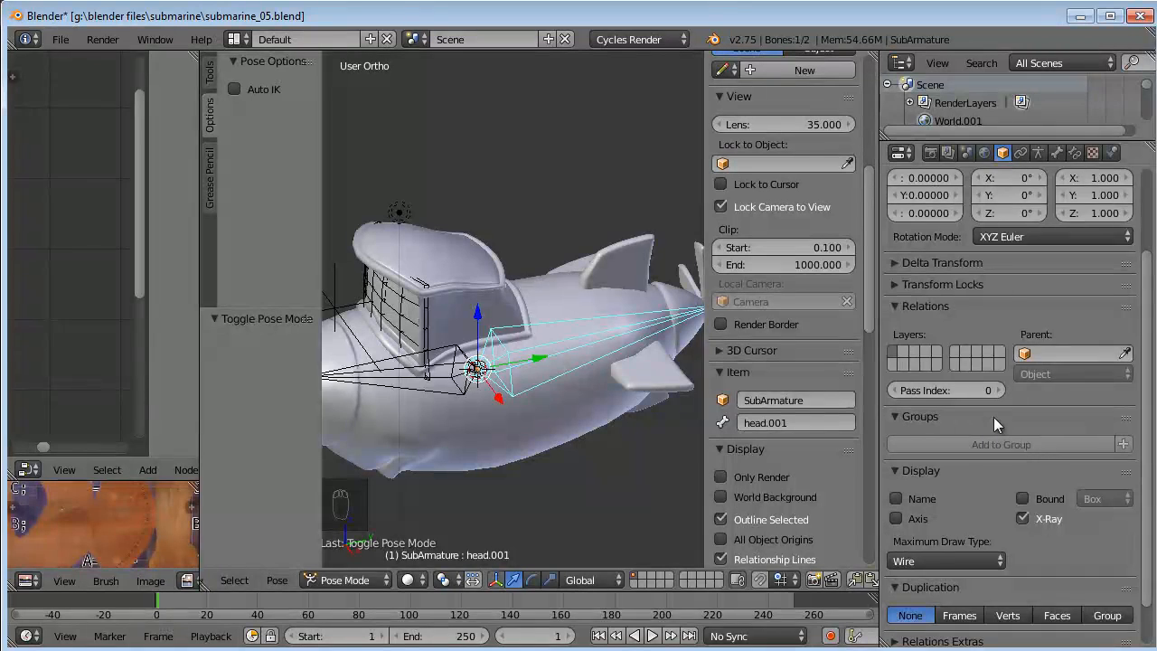
Set the rear bone's Curved Bones segments to 4 in its Deform settings.
left_click(1039, 153)
scroll(1030, 443, "down", 1)
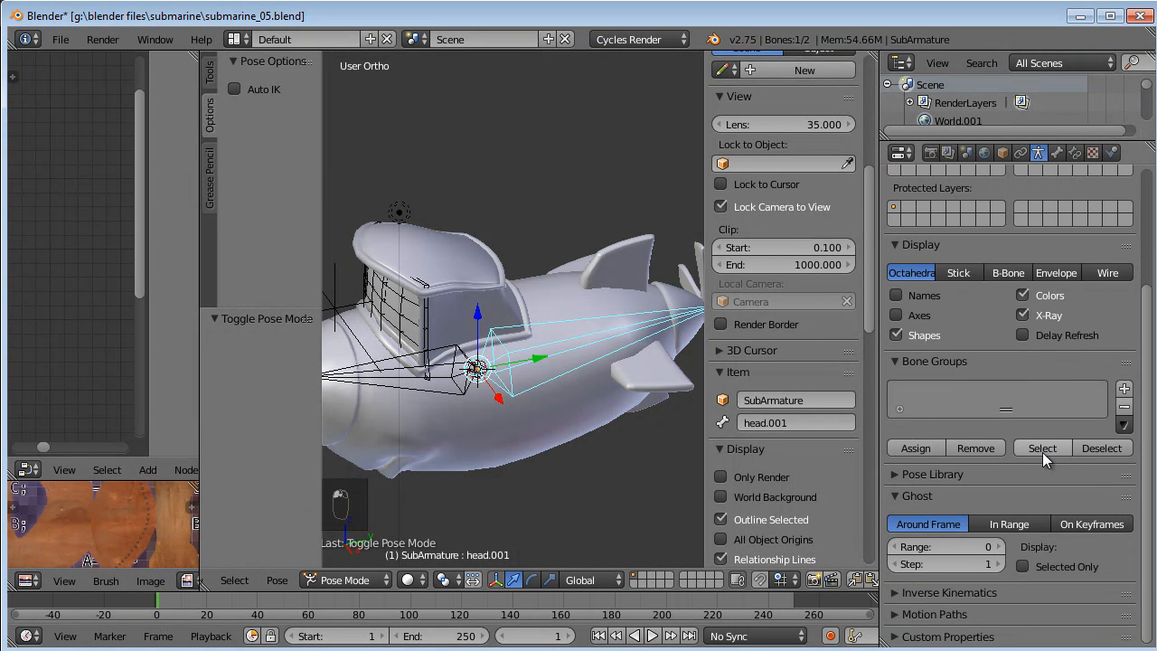
left_click(1057, 153)
scroll(977, 540, "down", 5)
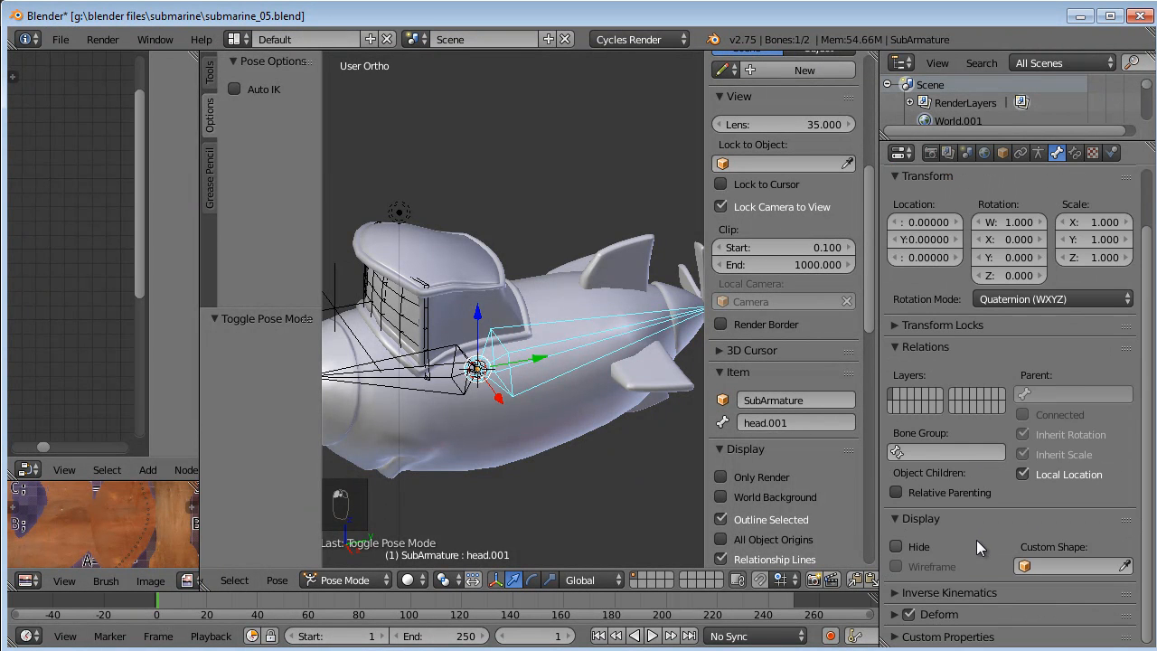
scroll(972, 546, "down", 3)
left_click(1125, 516)
left_click(1125, 516)
left_click(1126, 516)
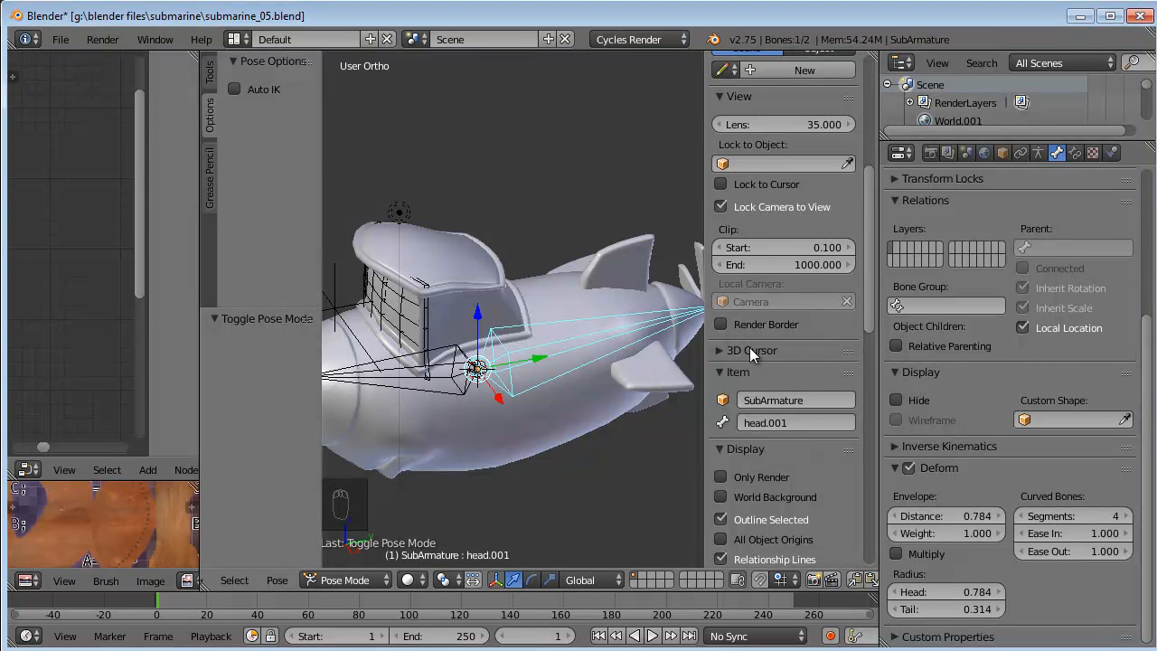
Change the armature's bone display style to B-Bone, widening the properties editor for readable labels.
left_click(1039, 155)
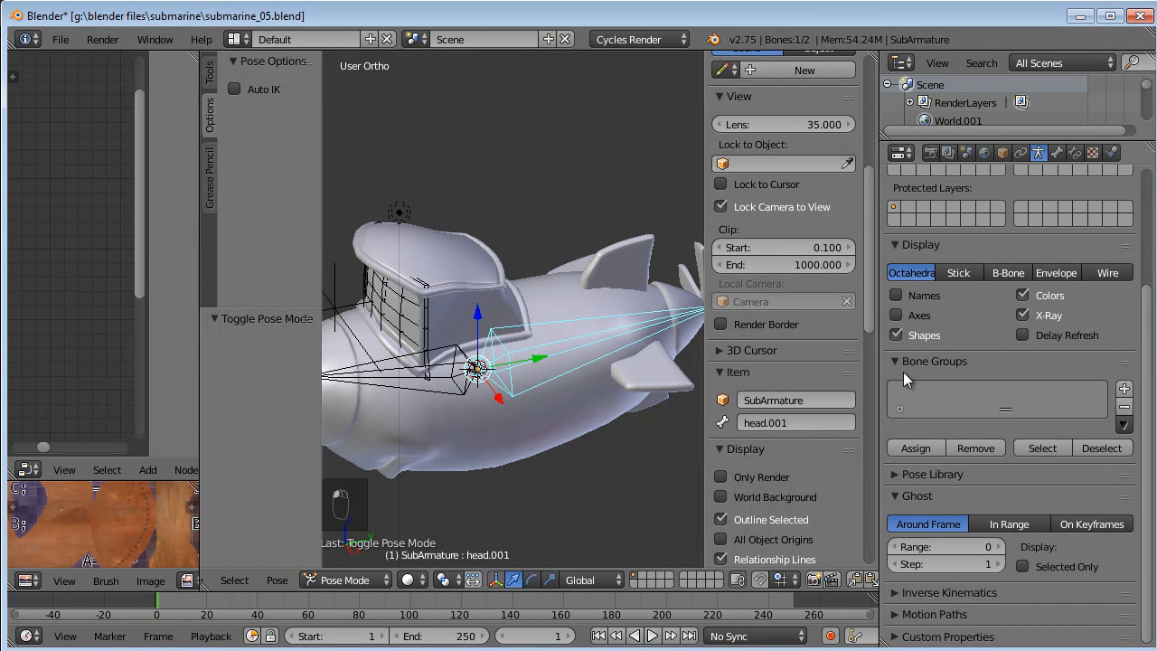
left_click_drag(882, 262, 840, 262)
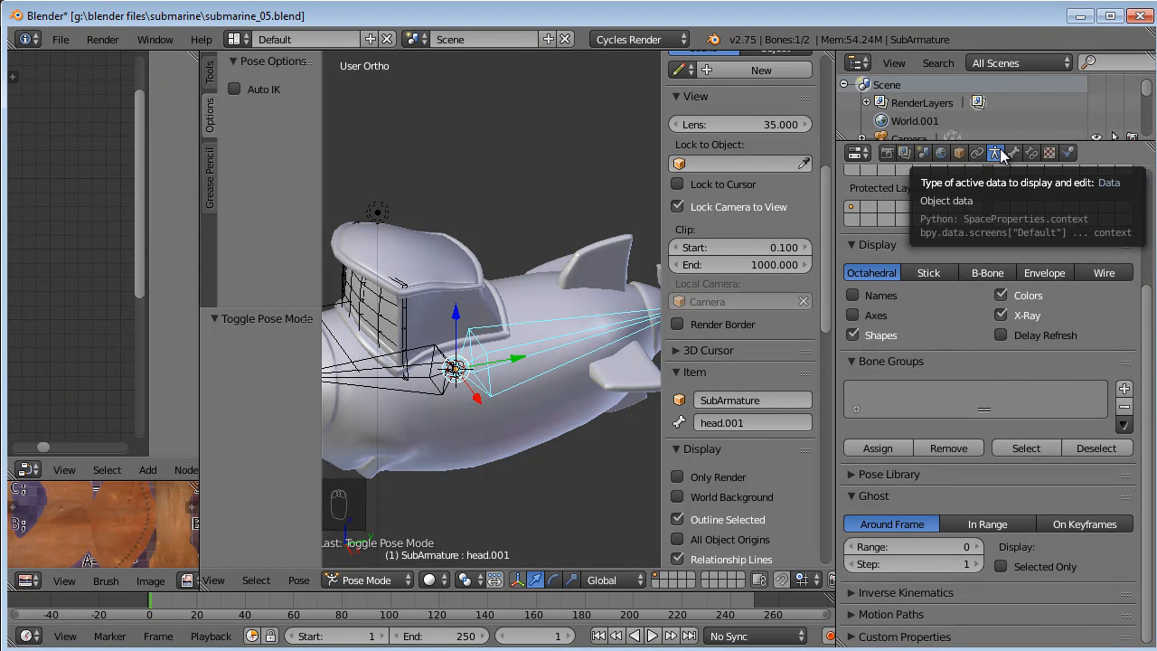
left_click(988, 272)
Try rotating the segmented rear bone about the Z axis to test how it bends.
middle_click_drag(425, 299, 473, 279)
key("r")
key("z")
right_click(506, 279)
middle_click_drag(539, 401, 531, 370)
key("r")
key("z")
left_click(533, 387)
In Edit Mode, subdivide the rear bone once and move the new joint forward, about -0.846 in Y and -0.121 in Z.
key("Tab")
key("w")
left_click(518, 332)
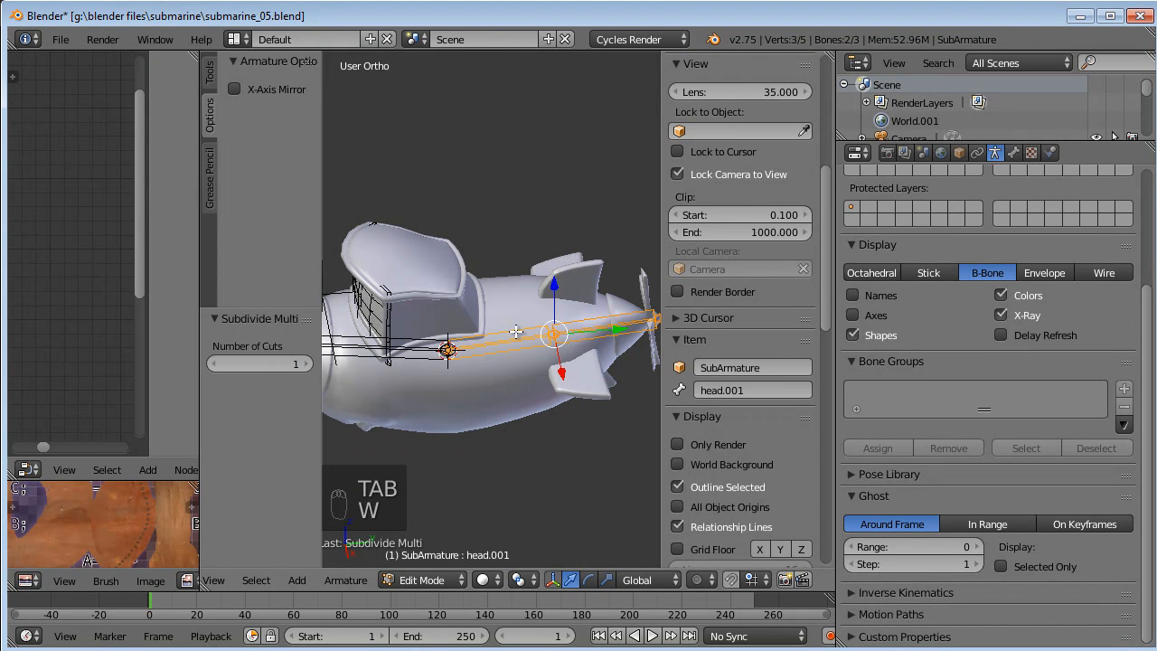
right_click(555, 335)
key("KP_3")
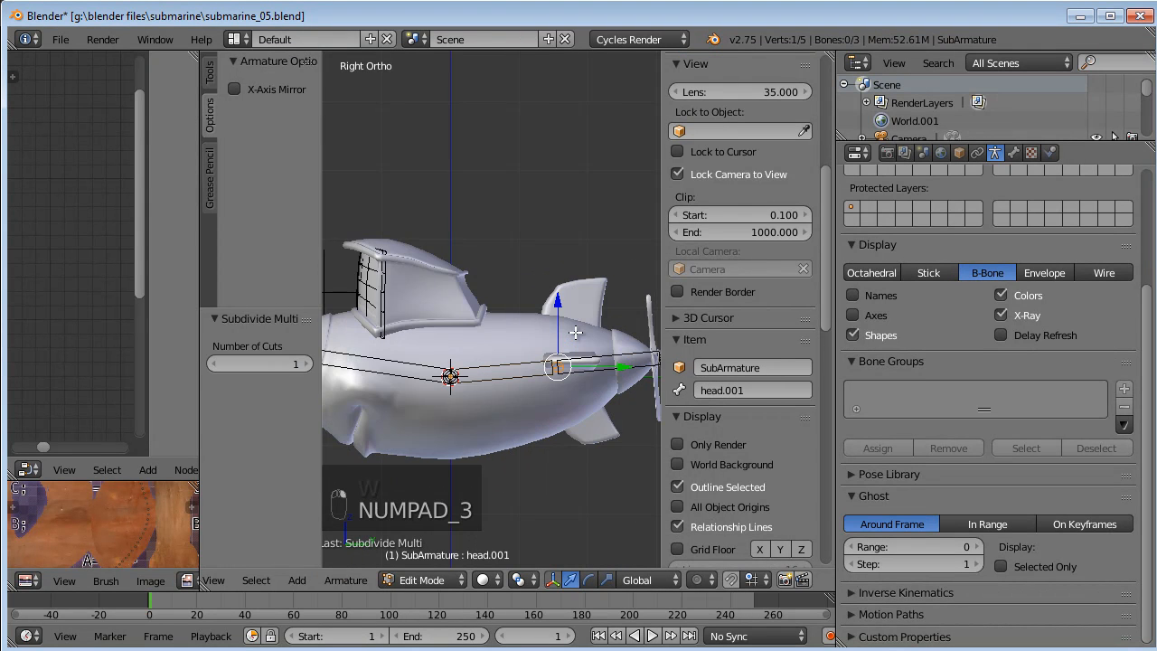
key("g")
left_click(506, 342)
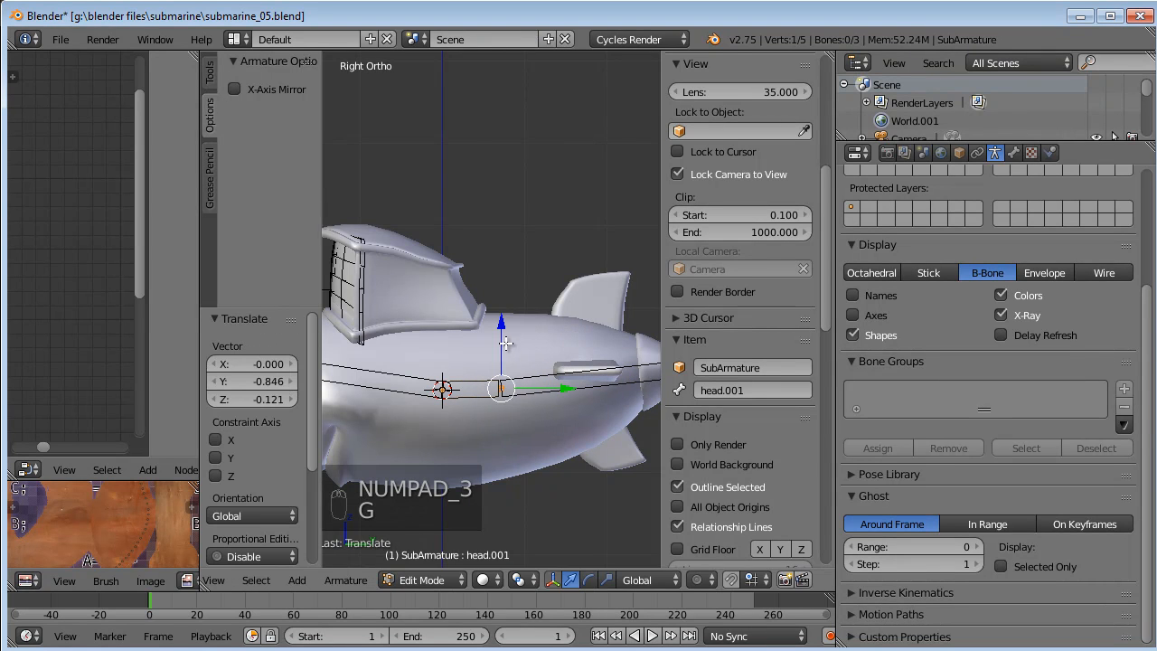
Scale the short bone's B-Bone thickness by about 2.63 and rename the bone tailBase.
key("ctrl+alt+s")
left_click(527, 353)
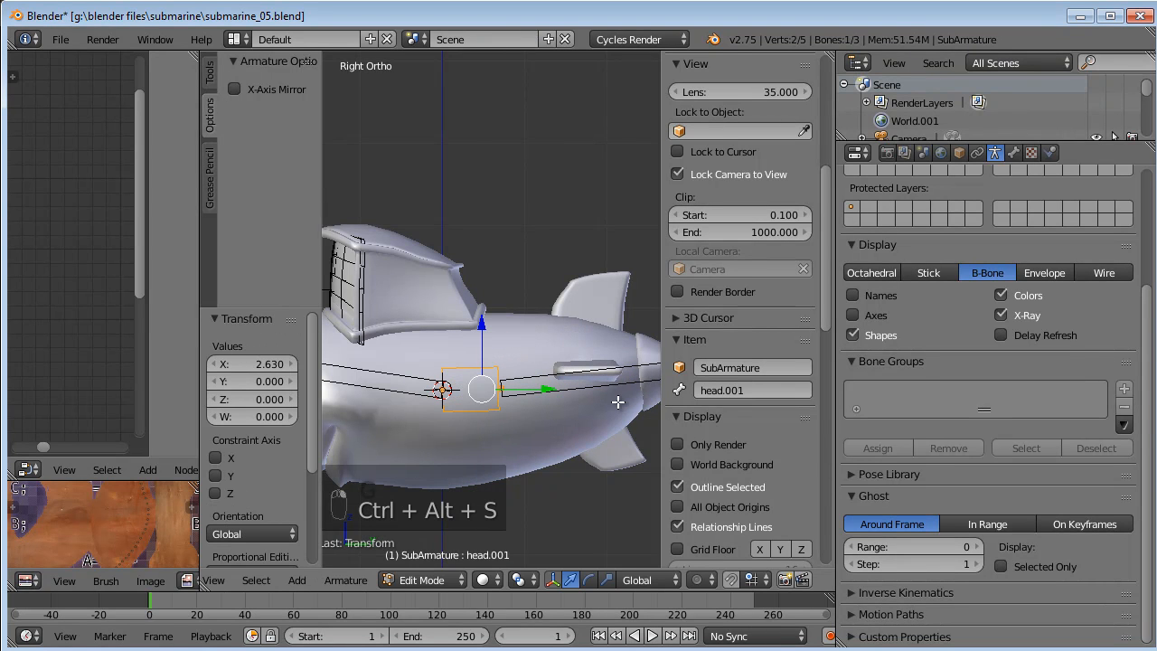
left_click(737, 391)
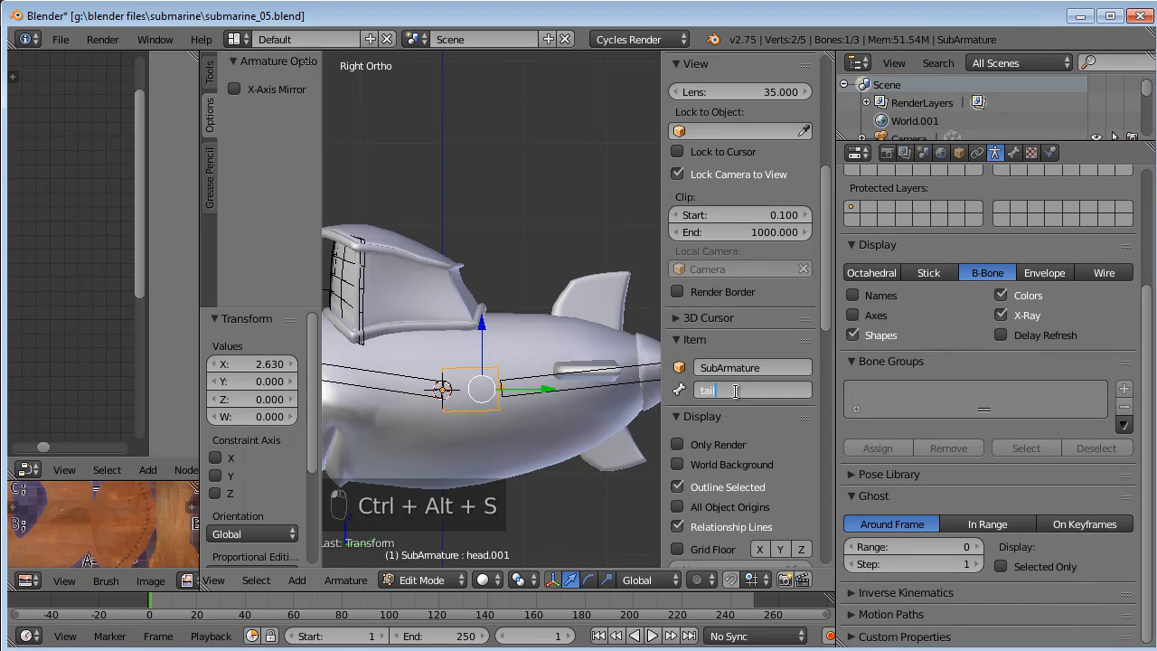
type("tailBase")
key("Return")
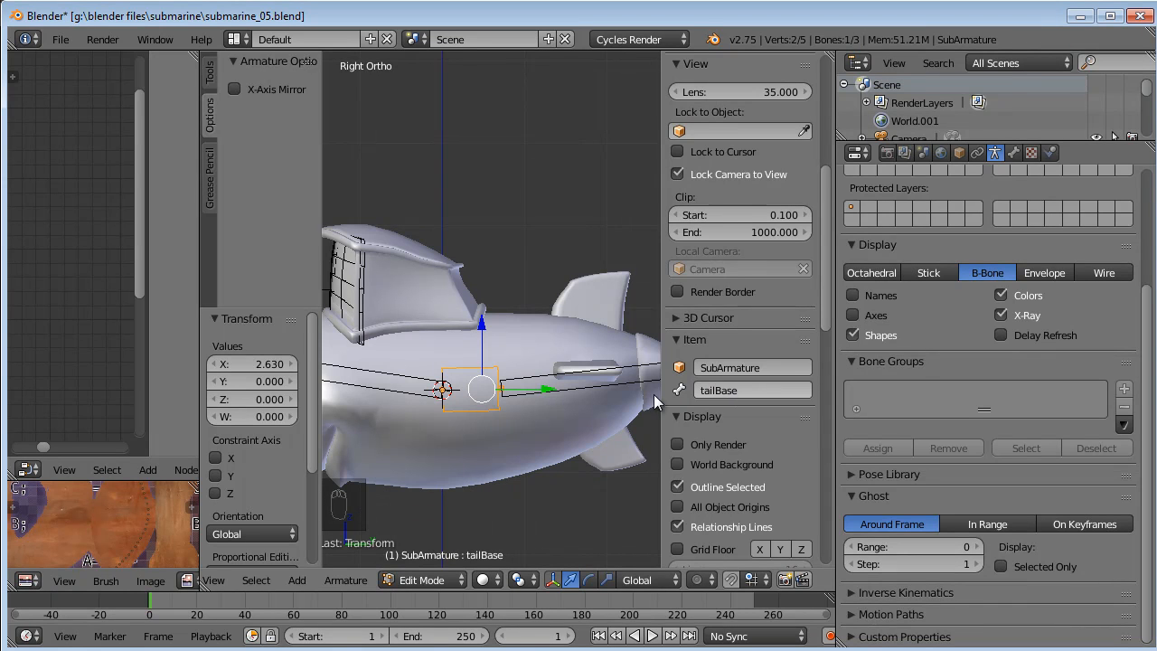
Rename the rearmost bone head.002 as tail.
right_click(600, 371)
left_click(744, 389)
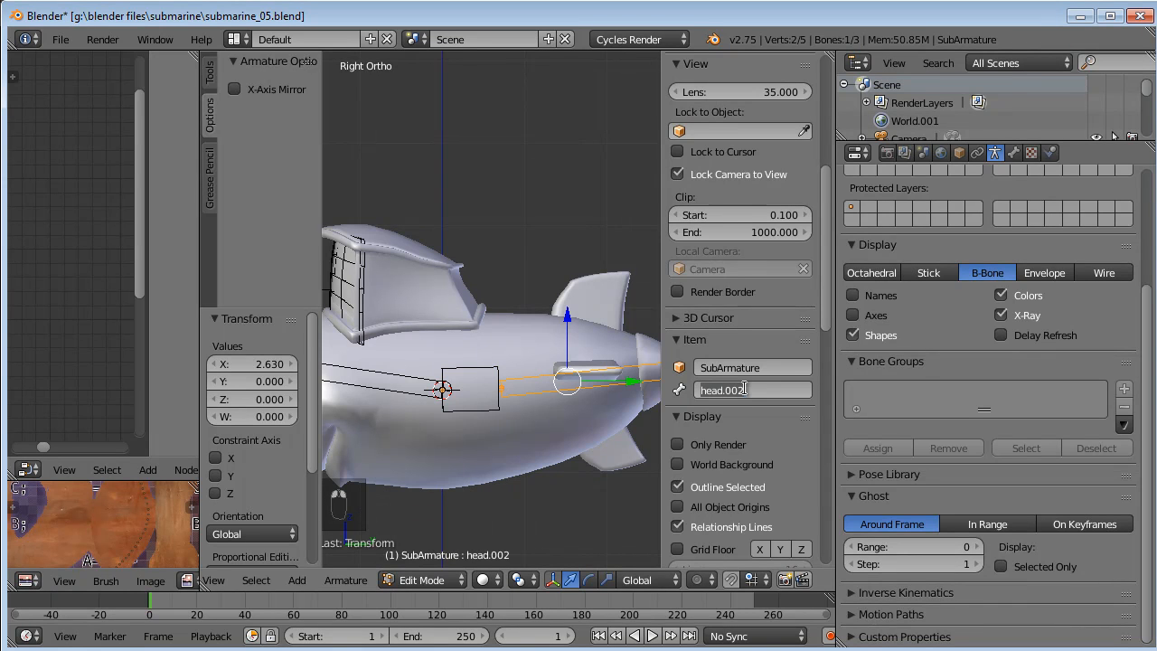
key("Return")
Return to Pose Mode and set the tailBase bone's Curved Bones segments to 1.
middle_click_drag(534, 380, 656, 360, "shift")
right_click(465, 345)
key("Tab")
scroll(457, 325, "down", 5)
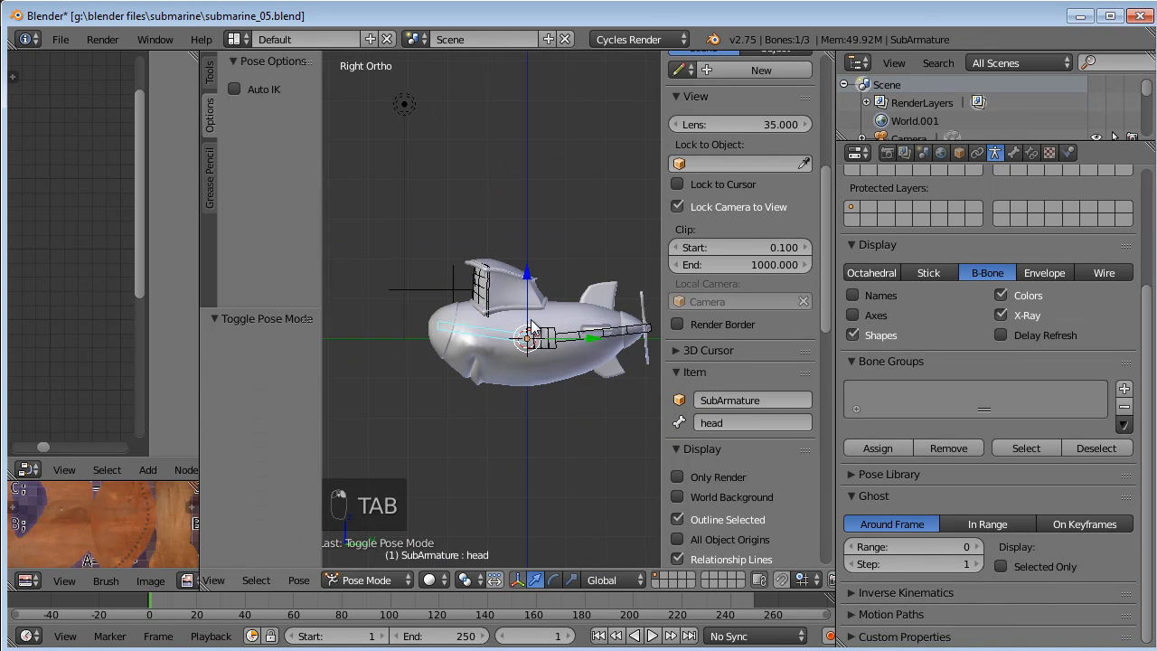
scroll(434, 425, "up", 6)
right_click(434, 425)
middle_click_drag(434, 424, 560, 398)
left_click(1014, 152)
left_click(1032, 152)
left_click(1013, 152)
left_click(1002, 520)
left_click(1001, 520)
left_click(1002, 520)
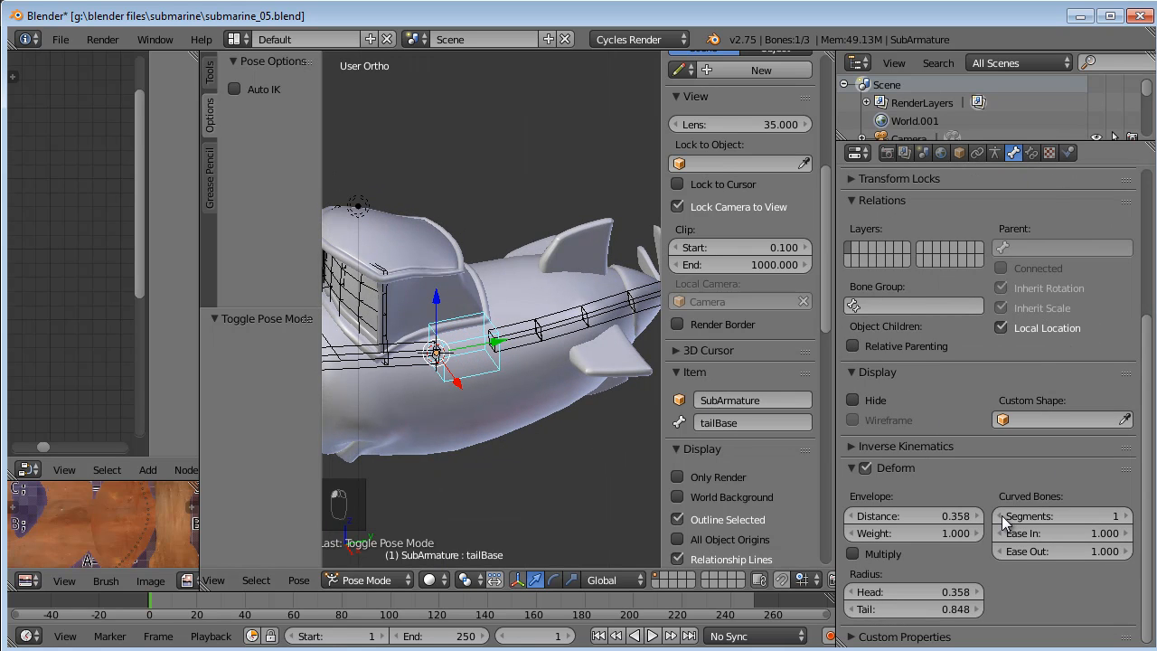
Try rotating the tail bone about the Z axis.
middle_click_drag(500, 335, 542, 396, "shift")
right_click(482, 356)
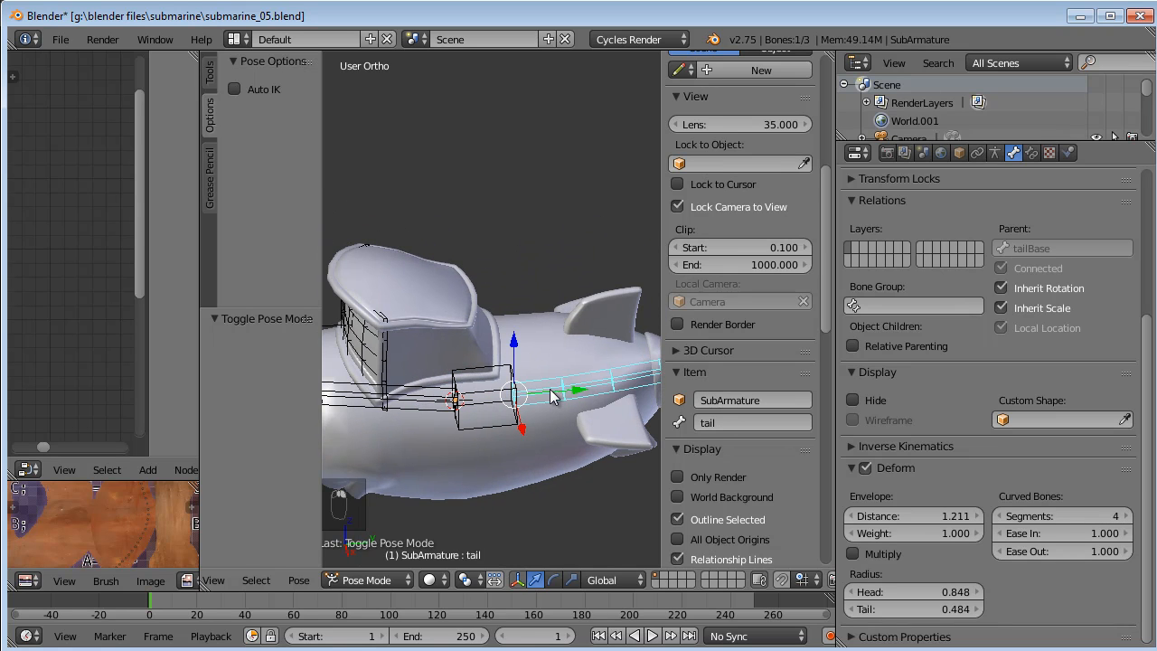
key("r")
key("z")
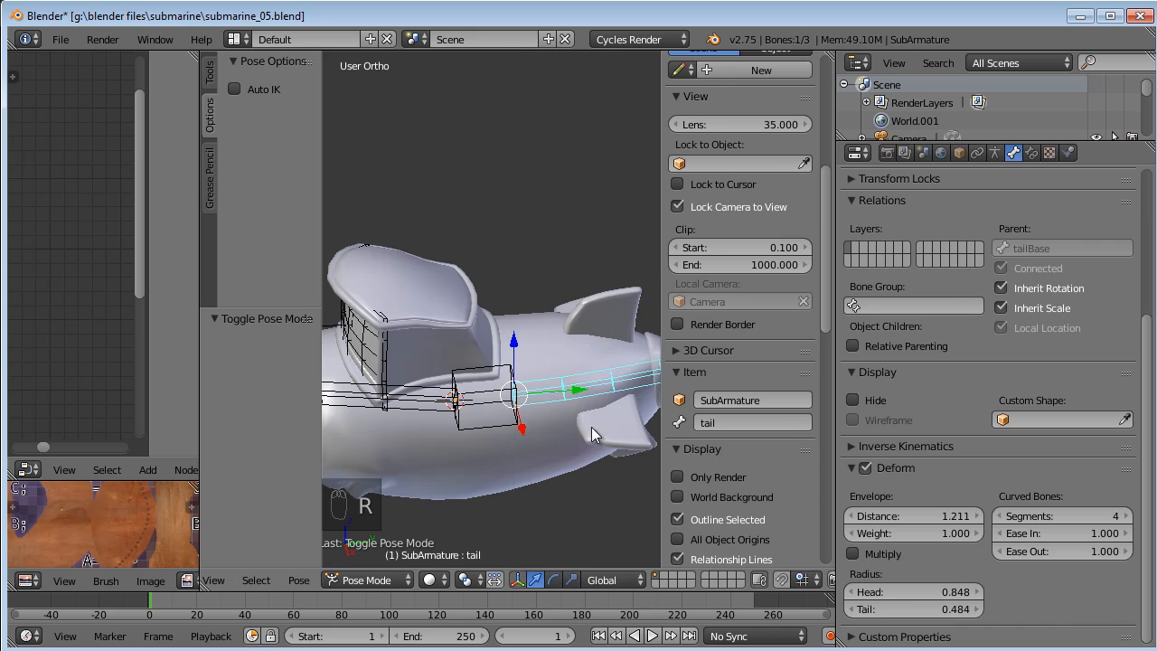
left_click(602, 425)
Test the tail bone's bend from the Top view, ending with a rotation of about 47.8 degrees.
middle_click_drag(601, 425, 572, 422)
key("KP_7")
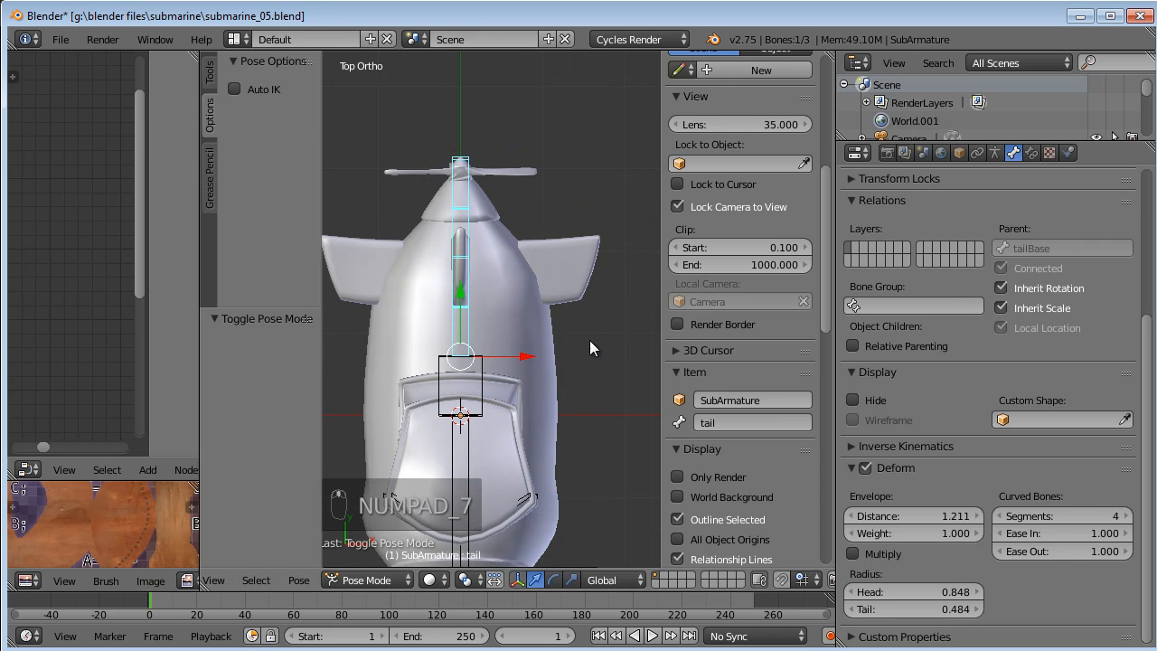
key("r")
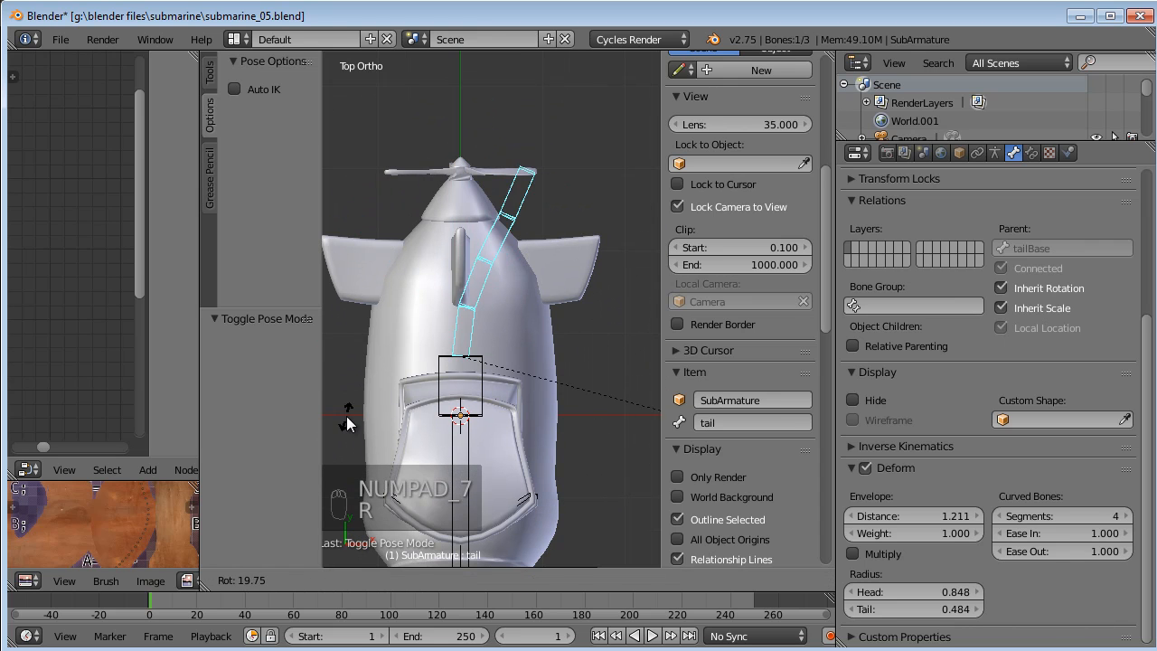
right_click(507, 370)
right_click(507, 373)
right_click(465, 270)
key("r")
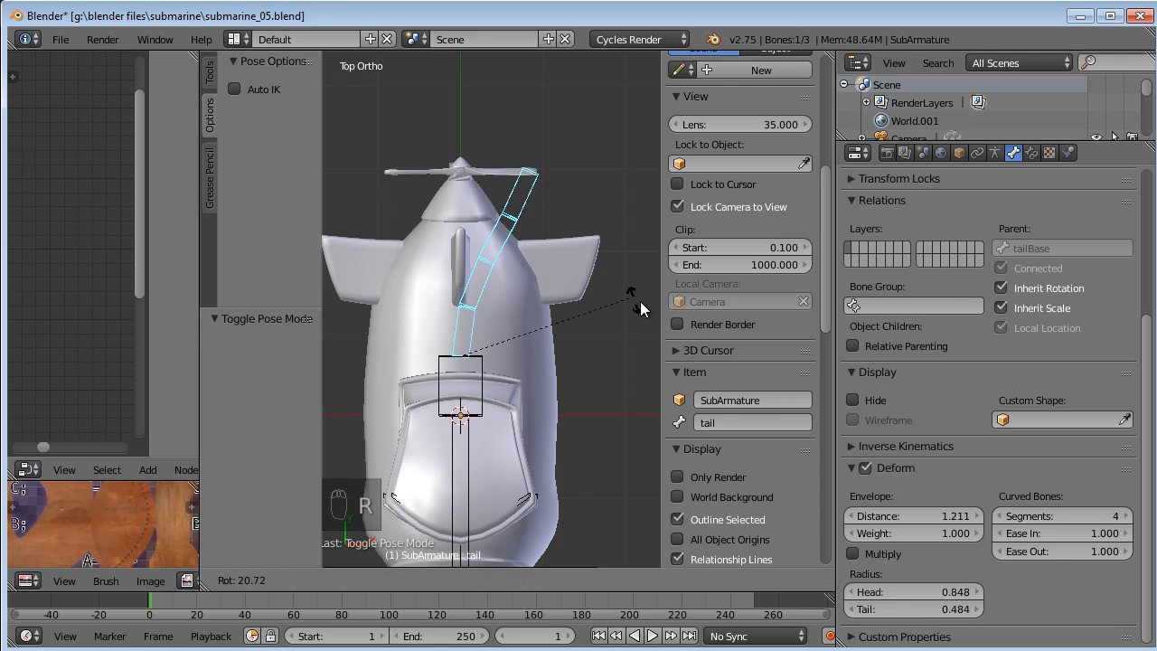
right_click(654, 321)
key("r")
left_click(567, 310)
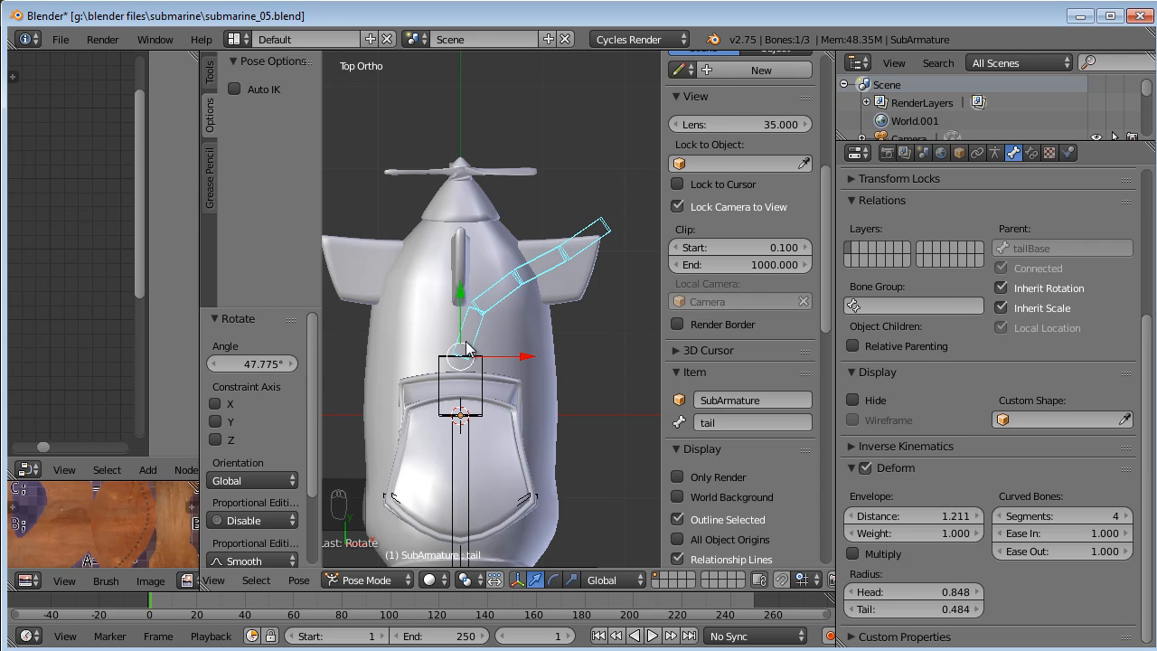
Set the tail bone's Ease Out to 0.
left_click(1090, 553)
type("0")
key("Return")
Try rotating the tail bone again with the changed easing, and clear its pose rotation.
key("r")
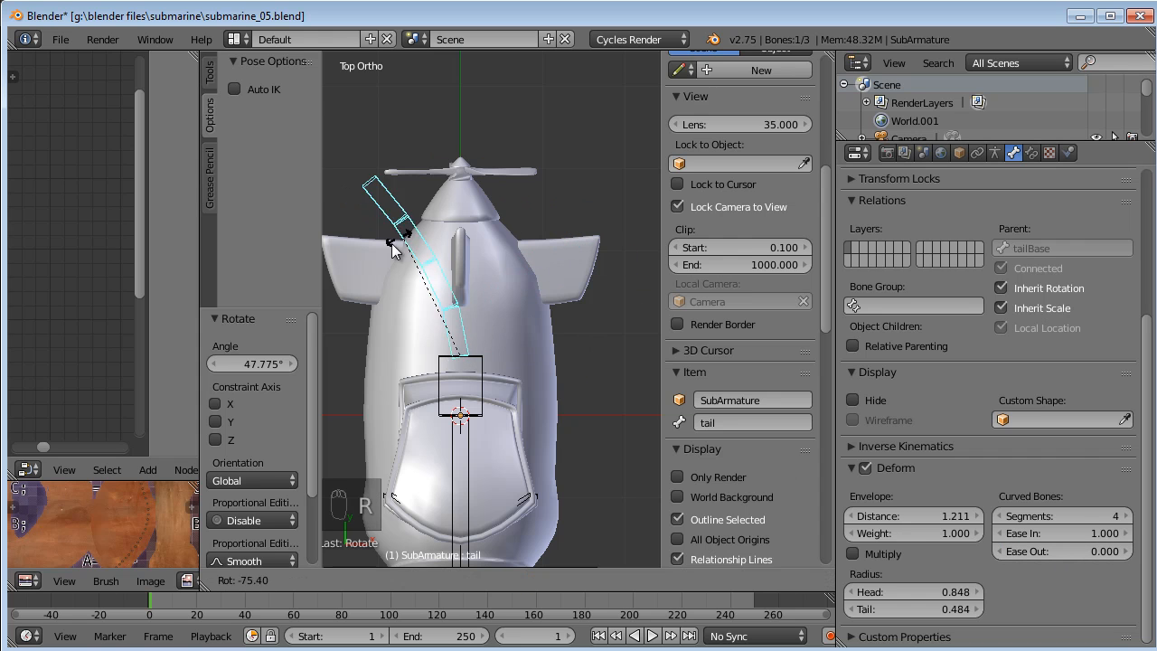
left_click(589, 261)
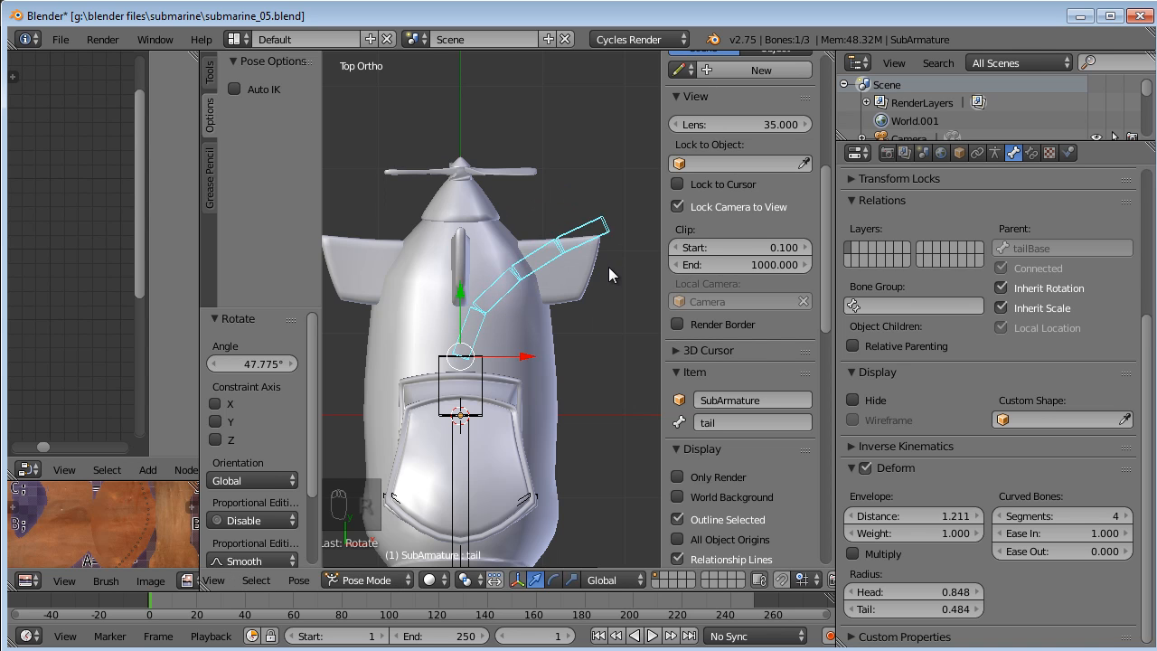
key("alt+r")
In Edit Mode from the Right view, increase the tail bone's B-Bone thickness.
middle_click_drag(620, 316, 497, 269)
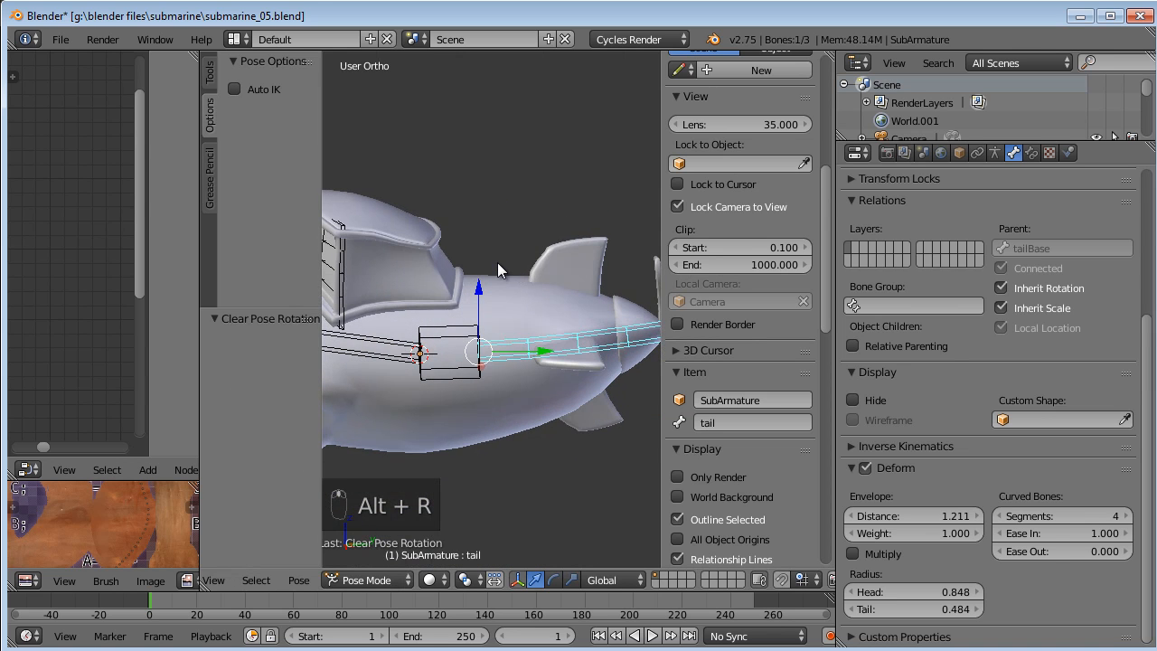
key("KP_3")
key("Tab")
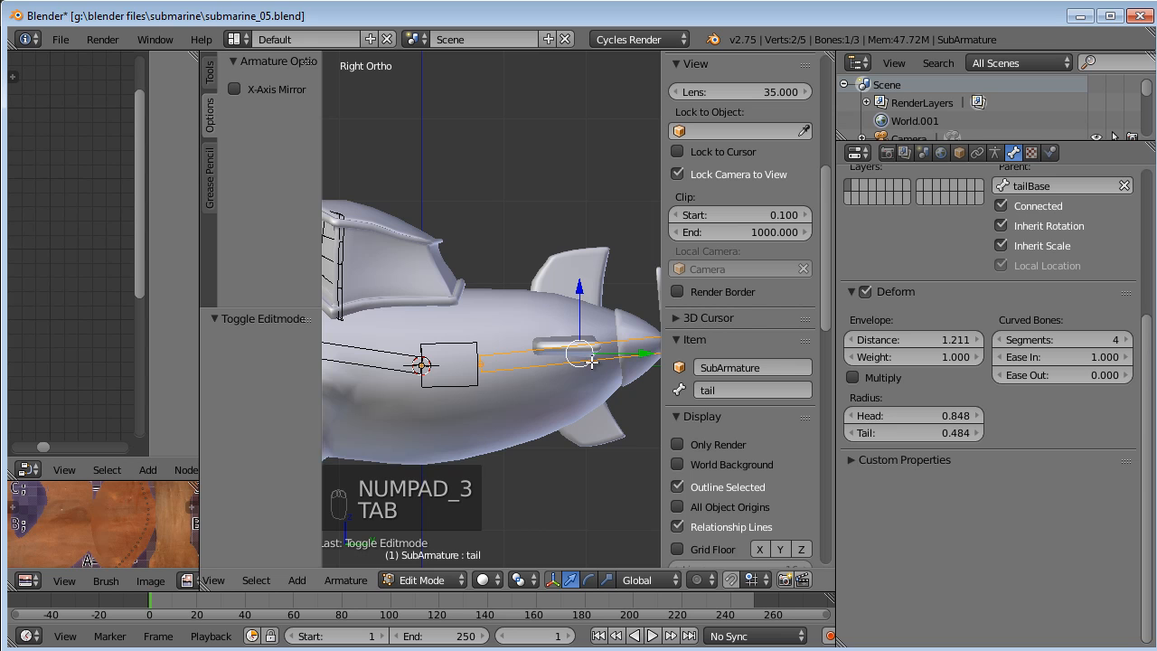
key("ctrl+alt+s")
left_click(483, 235)
Scale the tailBase bone's B-Bone thickness by about 2.84.
scroll(486, 249, "down", 2)
middle_click_drag(501, 295, 438, 310, "shift")
middle_click_drag(417, 350, 522, 317, "shift")
right_click(509, 320)
key("ctrl+alt+s")
left_click(558, 274)
Scale the head bone's B-Bone thickness by about 6.35.
right_click(416, 314)
key("ctrl+alt+s")
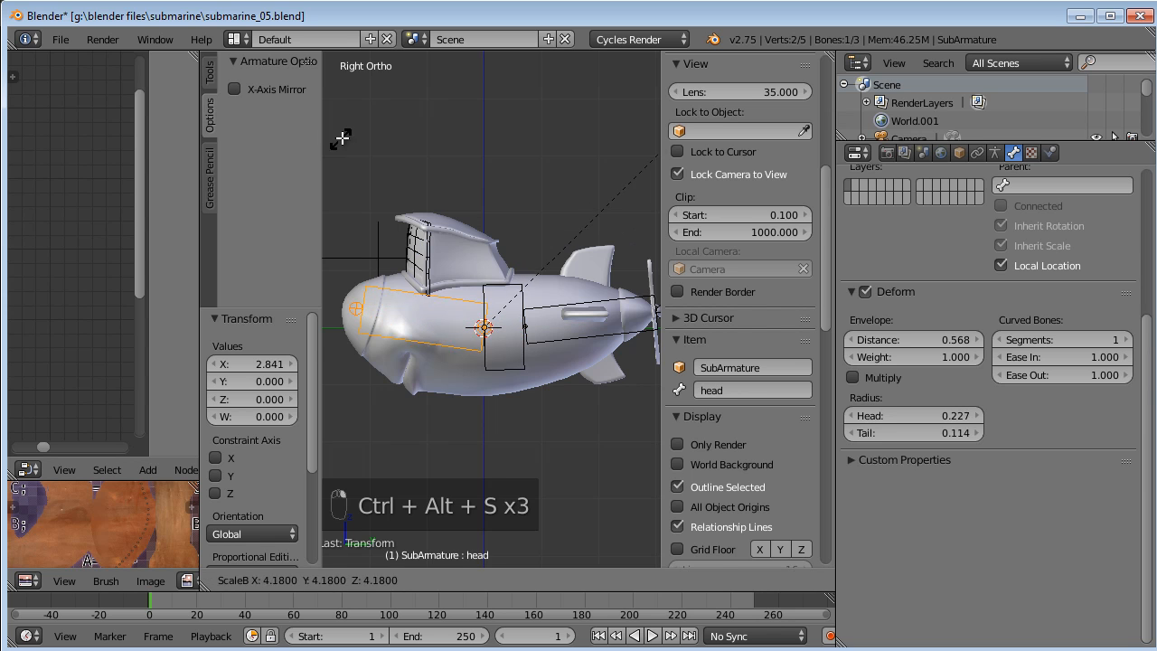
left_click(492, 115)
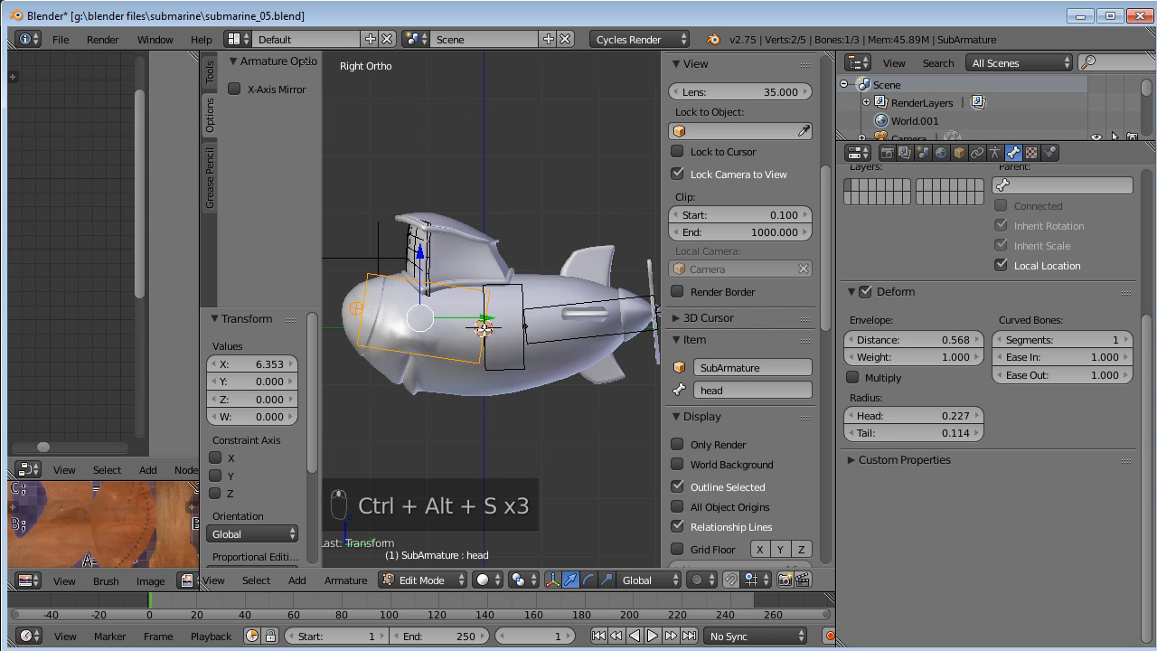
Move the meeting point of the head and tailBase bones about 0.27 toward the nose and reduce tailBase's thickness.
key("a")
key("b")
key("KP_3")
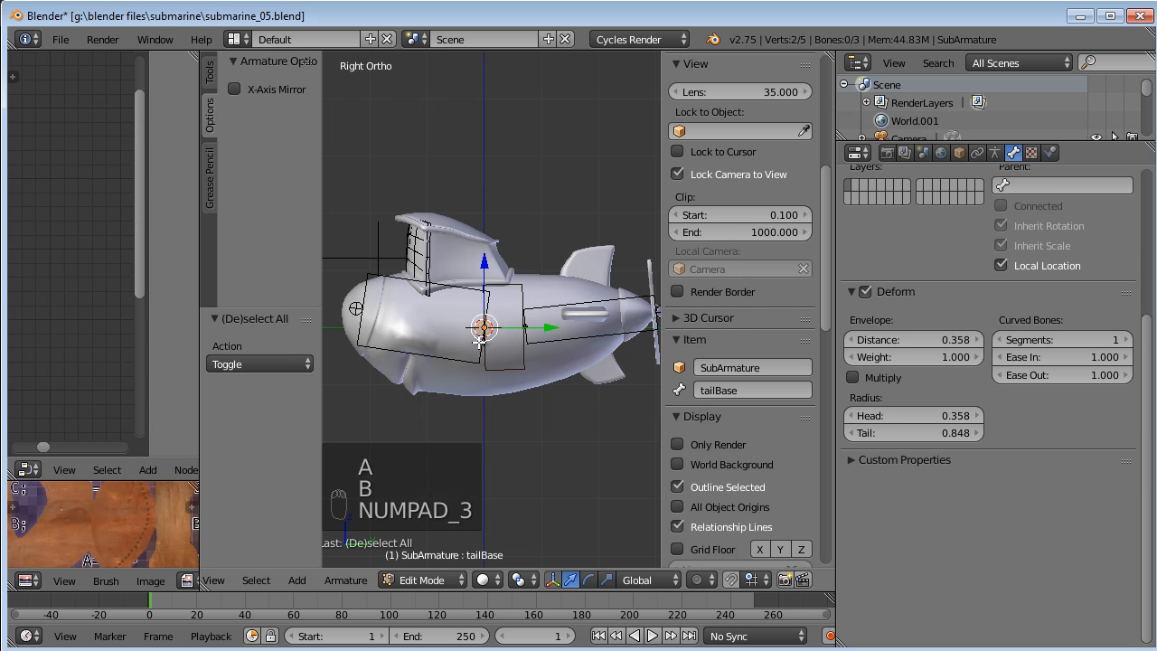
key("g")
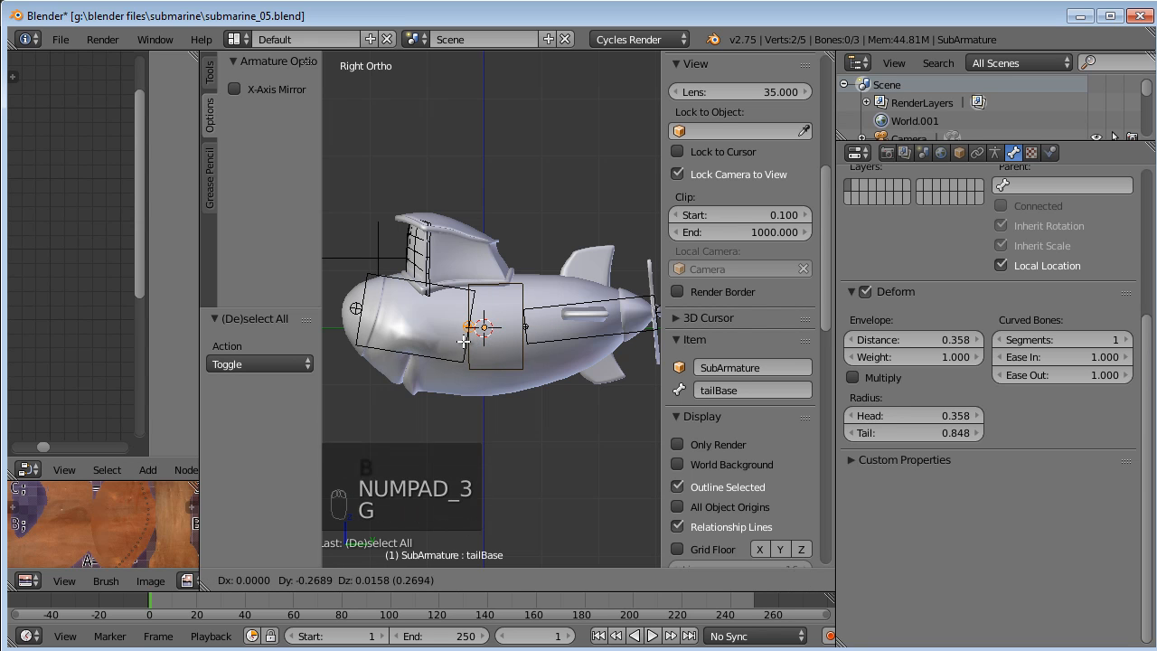
left_click(465, 342)
key("ctrl+alt+s")
left_click(521, 290)
Deselect all bones and return the armature to Pose Mode.
middle_click_drag(521, 290, 450, 383)
key("a")
key("Tab")
Try a trackball rotation of the tail bone to test its bend.
right_click(533, 314)
right_click(418, 367)
right_click(531, 325)
key("r")
key("r")
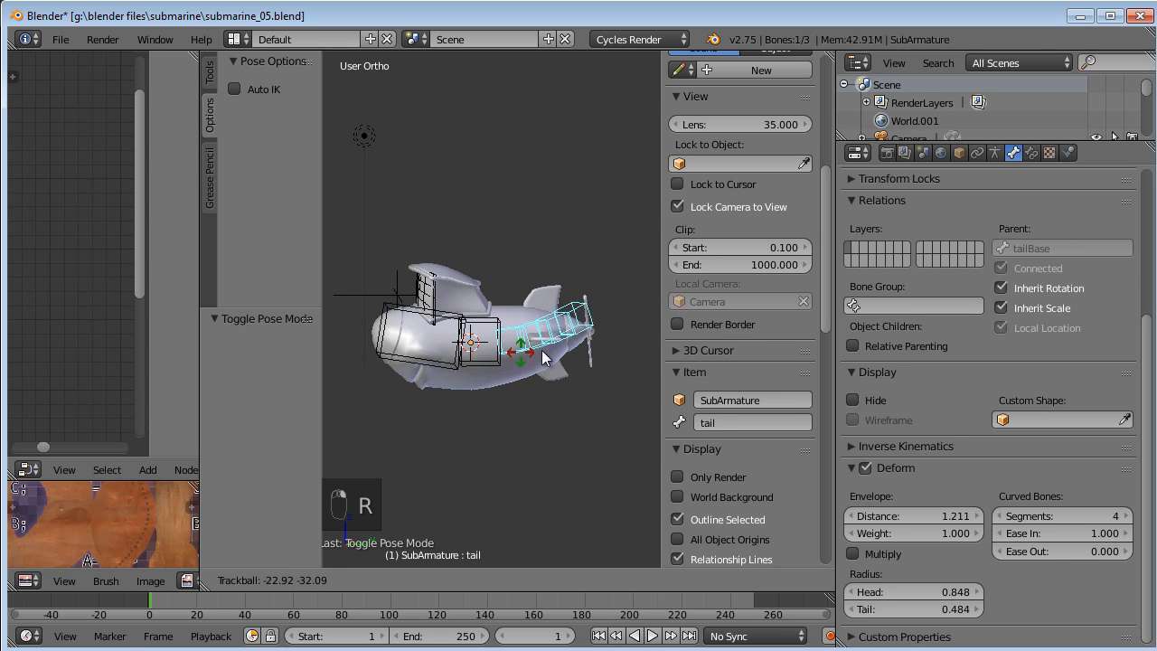
right_click(614, 360)
Try a trackball rotation of the head bone.
right_click(453, 342)
key("r")
key("r")
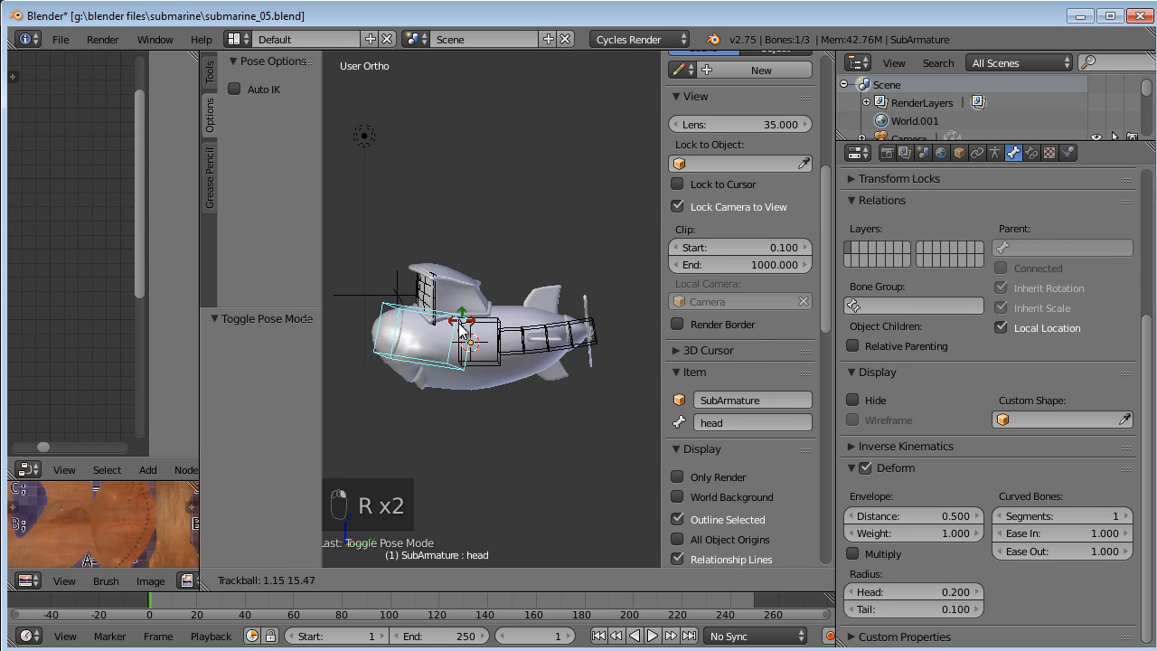
left_click(484, 330)
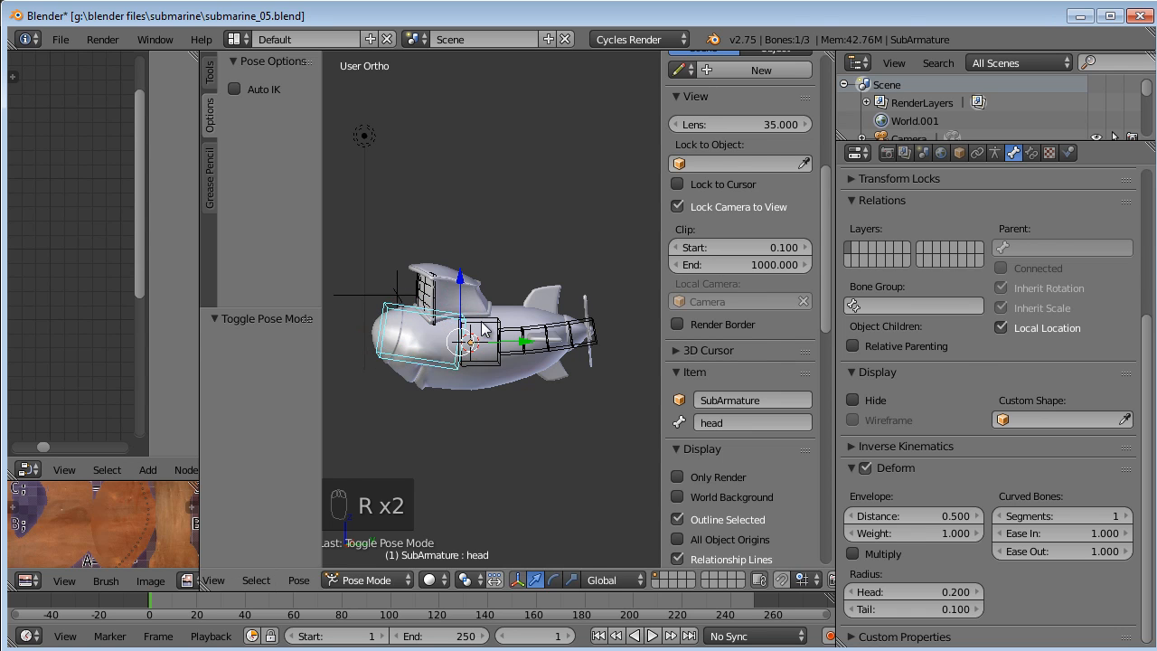
Select the submarine mesh at its propeller end and open it in Edit Mode.
right_click(478, 326)
middle_click_drag(507, 369, 551, 423)
key("KP_3")
scroll(552, 423, "up", 3)
right_click(519, 445)
key("KP_3")
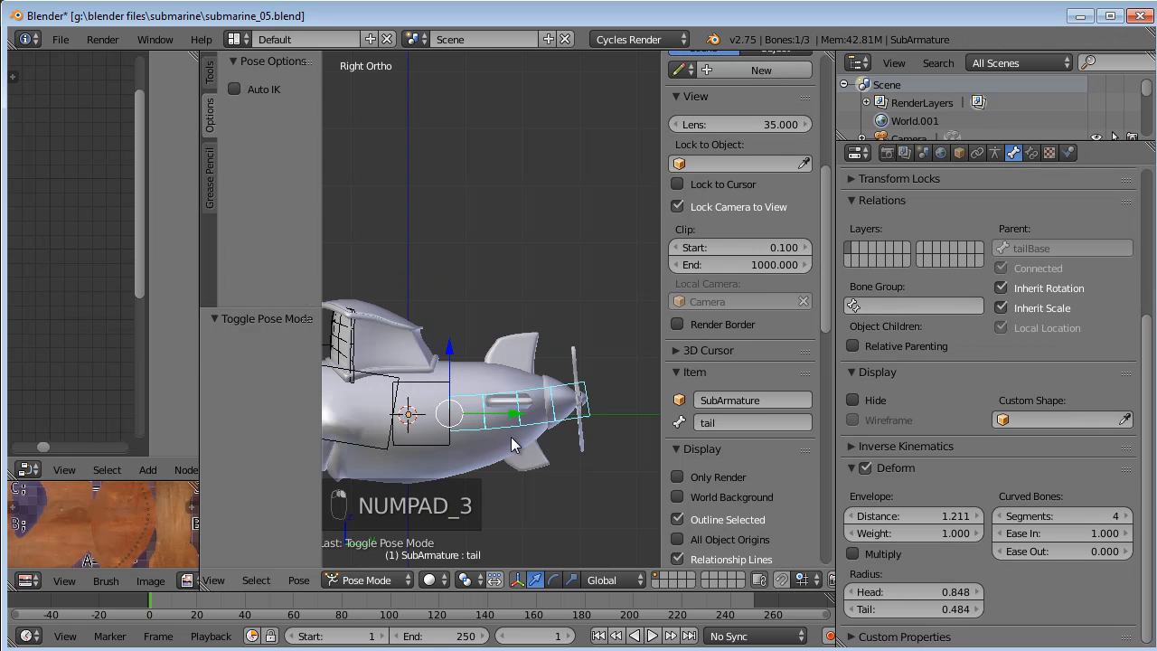
key("Tab")
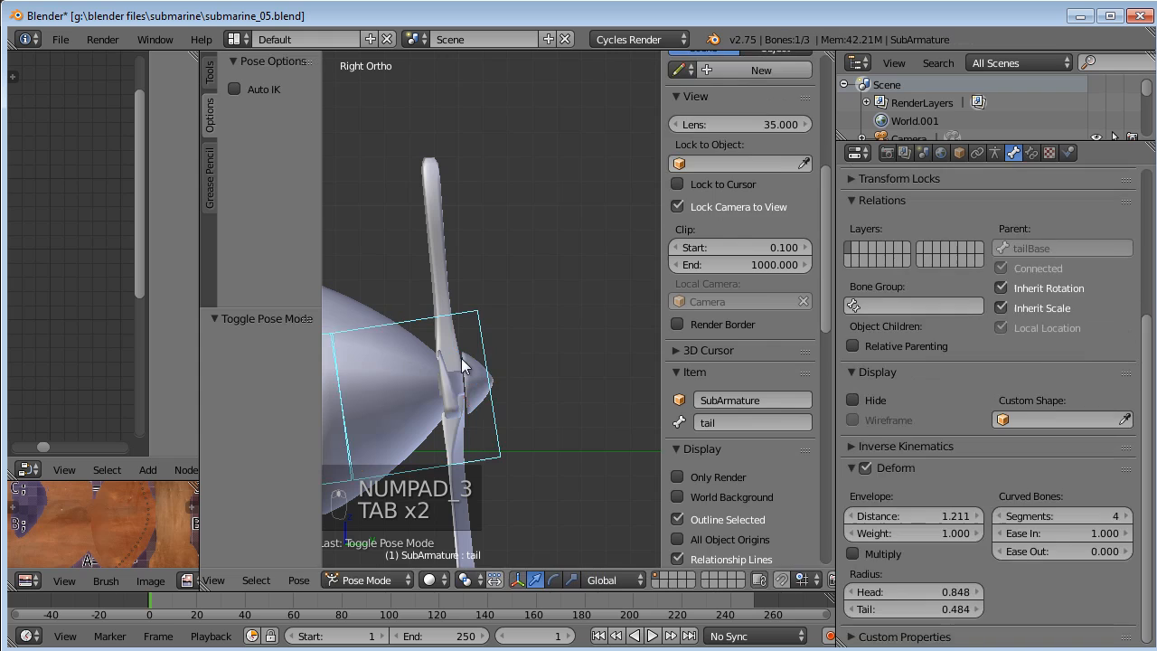
right_click(506, 269)
middle_click_drag(506, 269, 493, 263)
key("Tab")
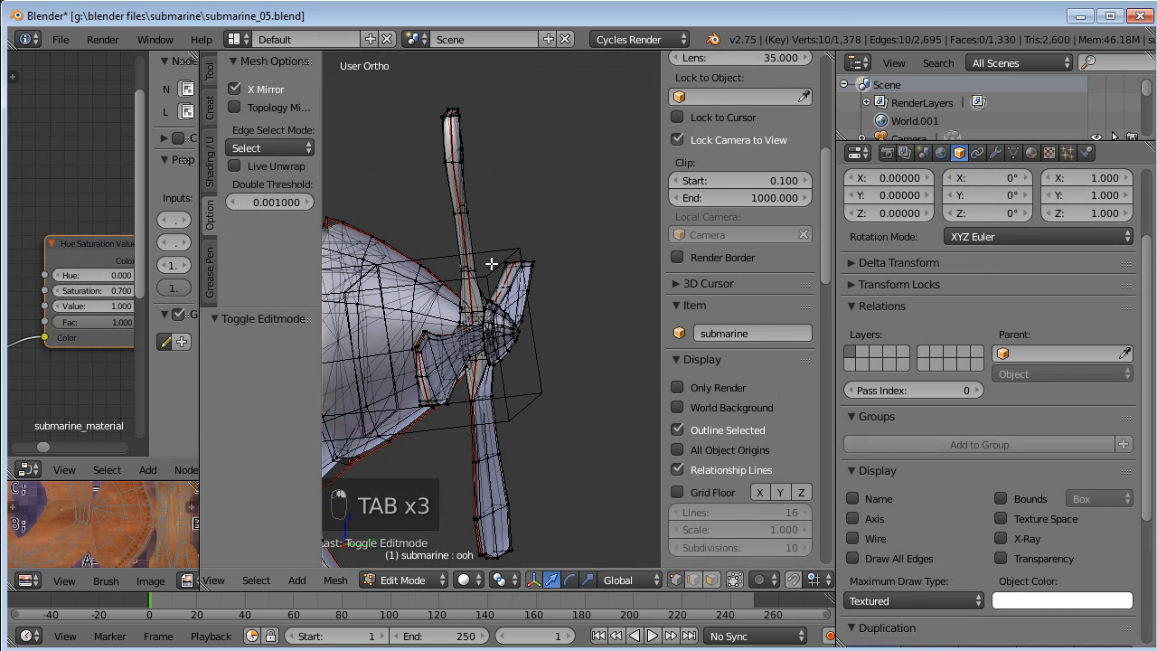
Select all linked geometry of the propeller blades and snap the 3D cursor to the selection.
middle_click_drag(461, 224, 507, 213, "shift")
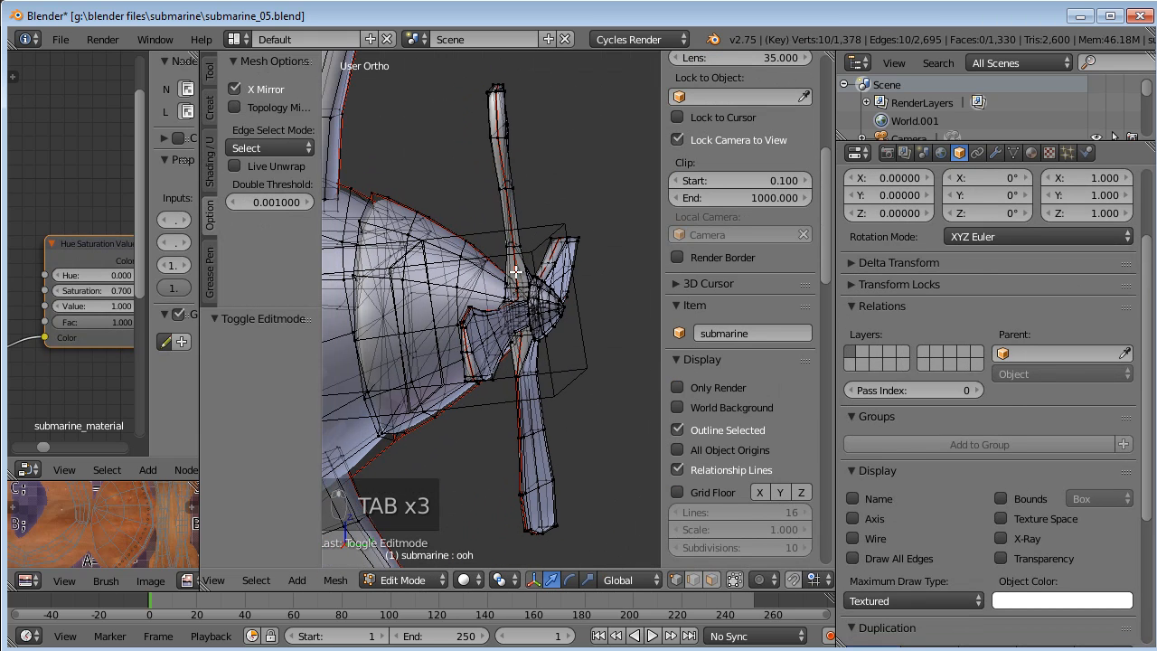
right_click(495, 384)
middle_click_drag(495, 384, 522, 448)
key("ctrl+l")
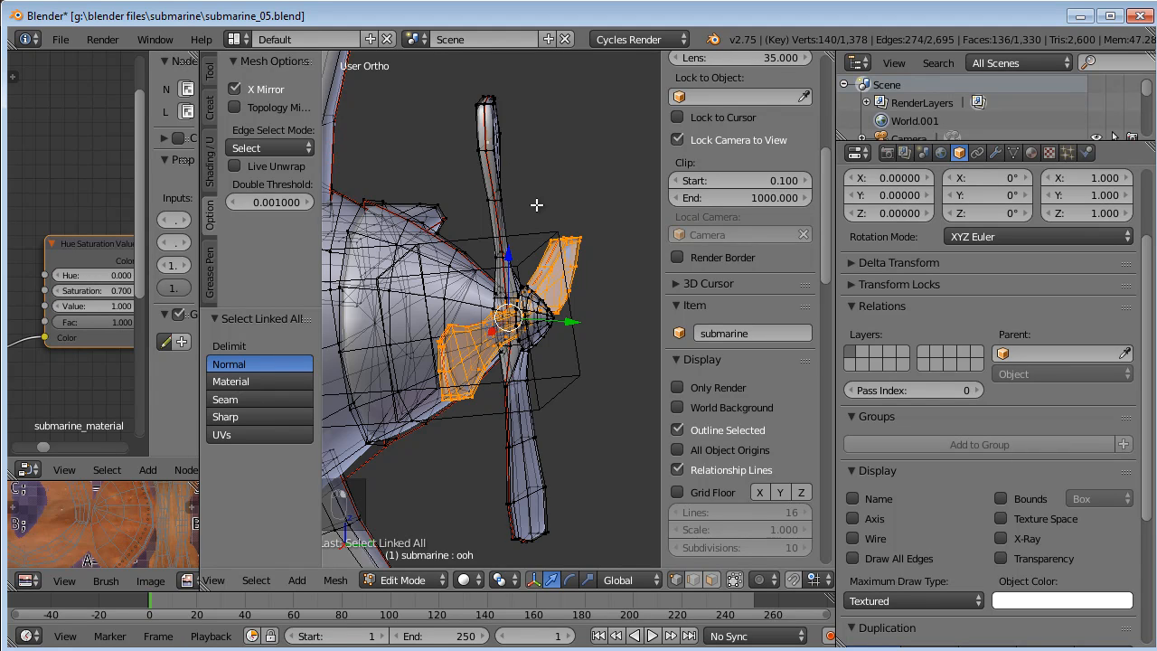
key("ctrl+l")
mouse_move(537, 271)
middle_mouse_down()
mouse_move(441, 361)
mouse_move(458, 314)
mouse_move(609, 320)
mouse_move(344, 323)
mouse_move(551, 258)
middle_mouse_up()
key("shift+s")
left_click(609, 321)
key("KP_3")
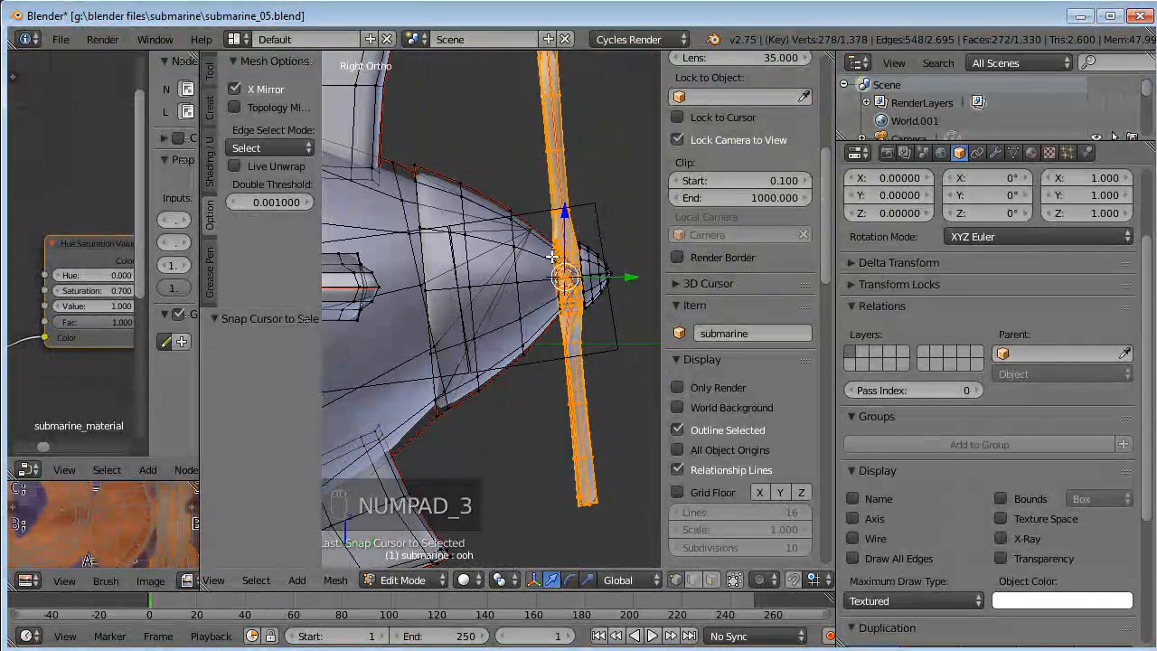
Try rotating the selected propeller blades while looking at the submarine from behind.
middle_click_drag(597, 234, 509, 308)
key("r")
key("r")
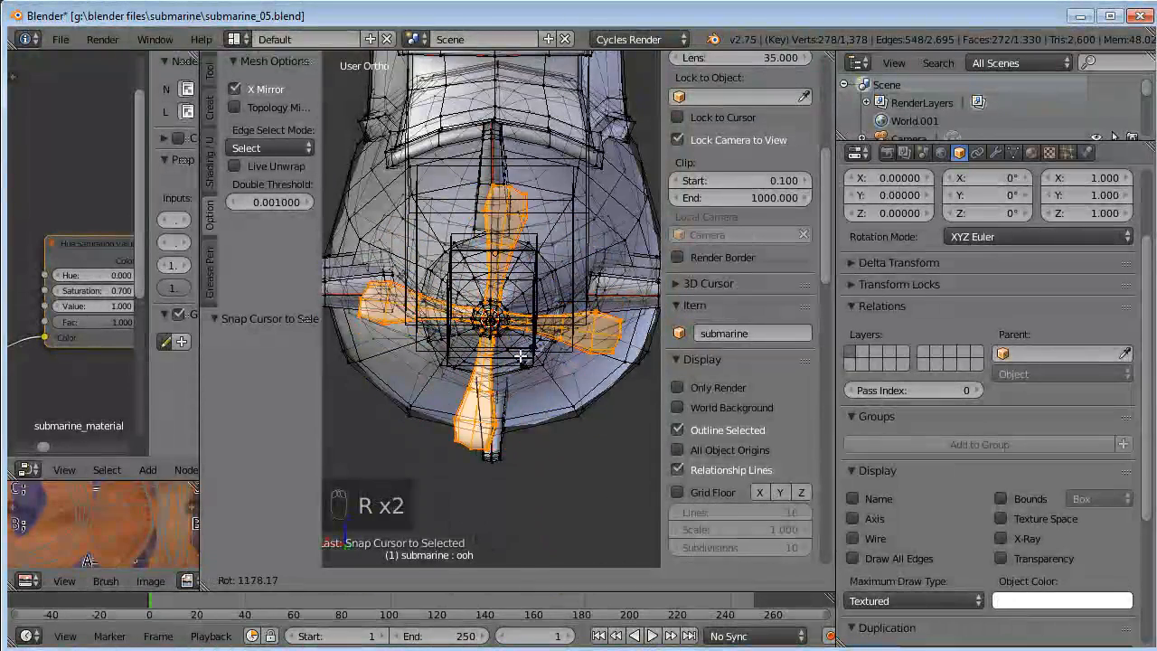
left_click(573, 334)
Leave mesh editing, open SubArmature in Edit Mode and add a bone at the propeller's centre in the right side view.
middle_click_drag(573, 335, 621, 341)
key("Tab")
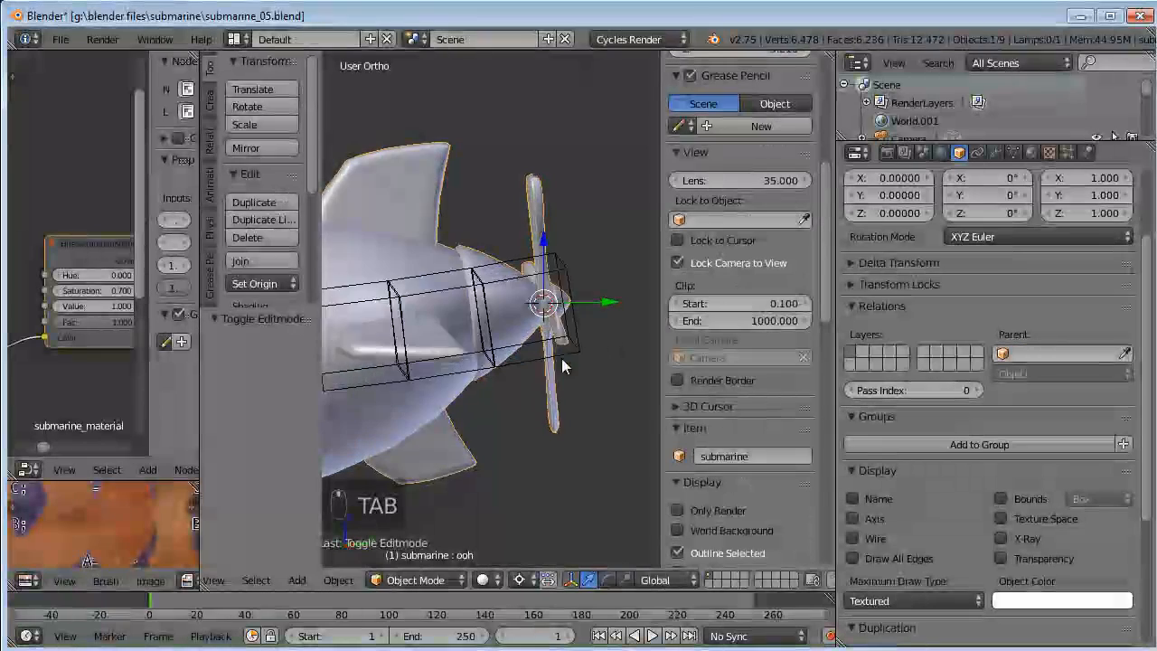
middle_click_drag(571, 253, 521, 219)
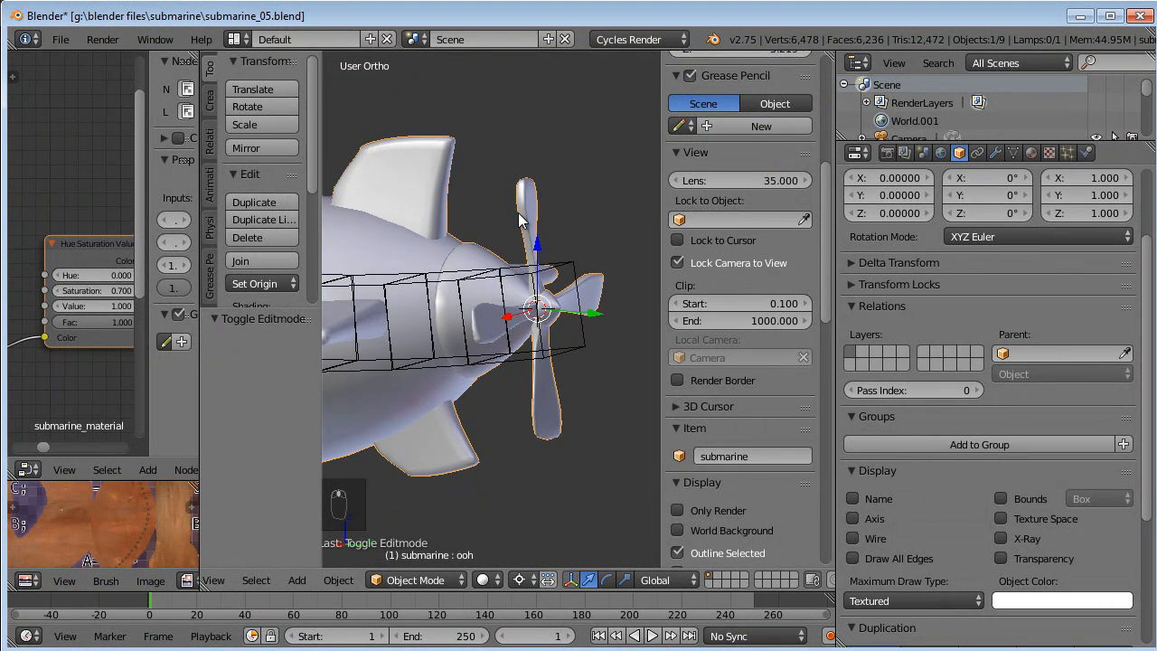
right_click(576, 263)
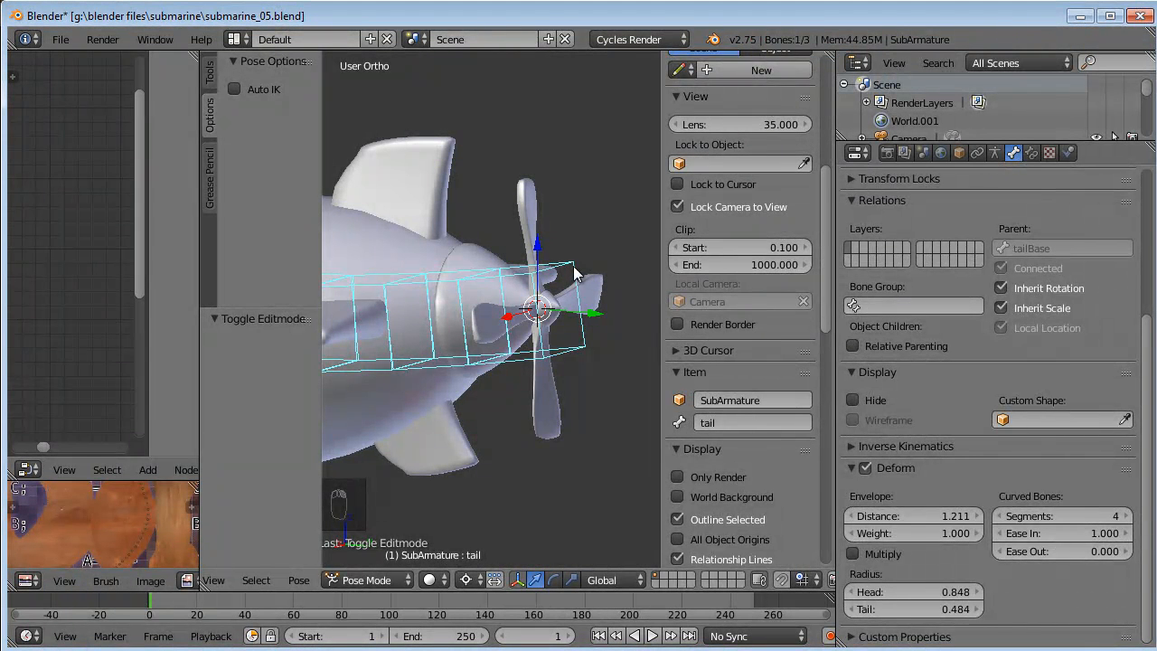
key("Tab")
key("KP_3")
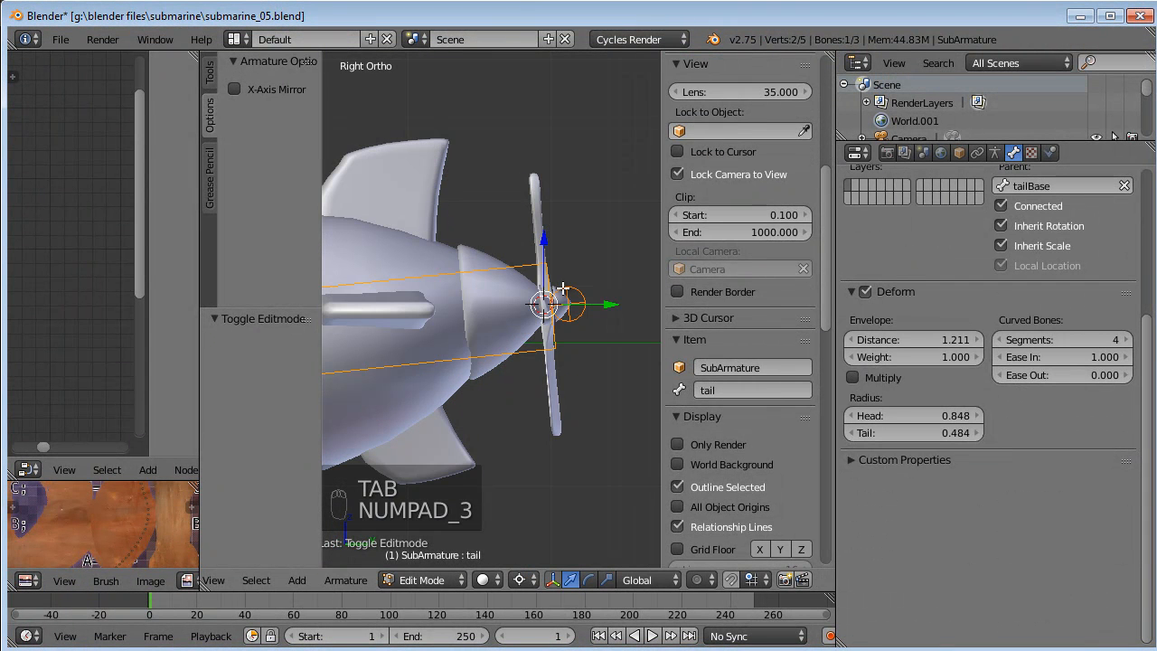
key("shift+a")
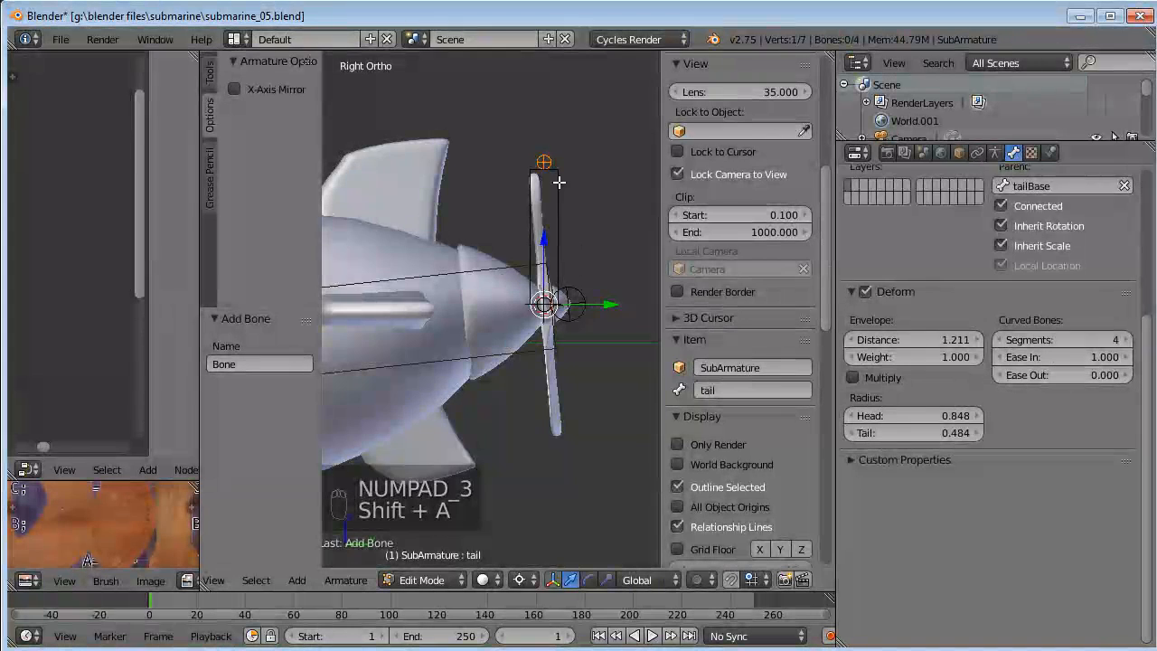
Rotate the propeller bone about 83.5° so it points rearward and scale it by about 0.134.
scroll(570, 226, "up", 3)
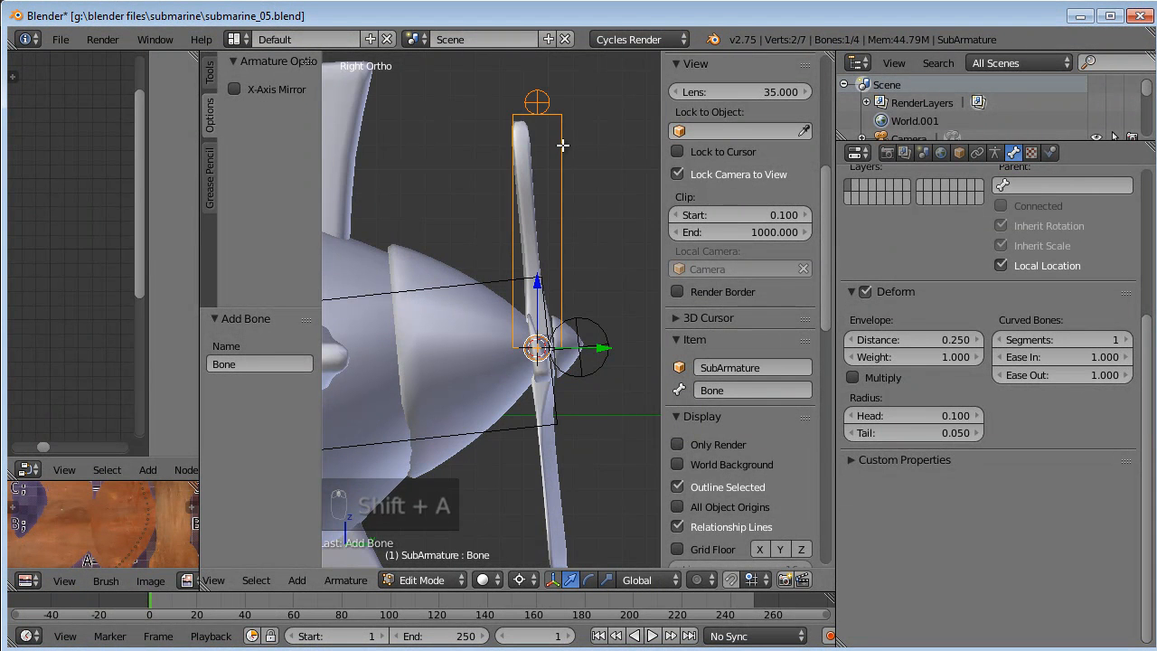
middle_click_drag(549, 197, 488, 191, "shift")
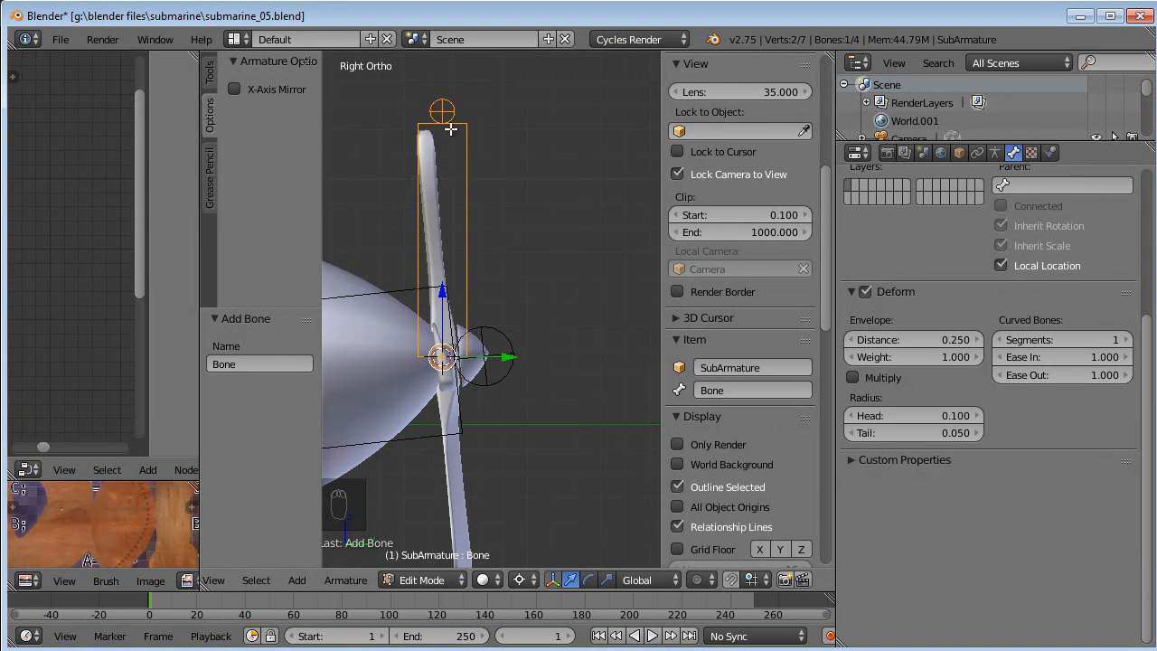
key("r")
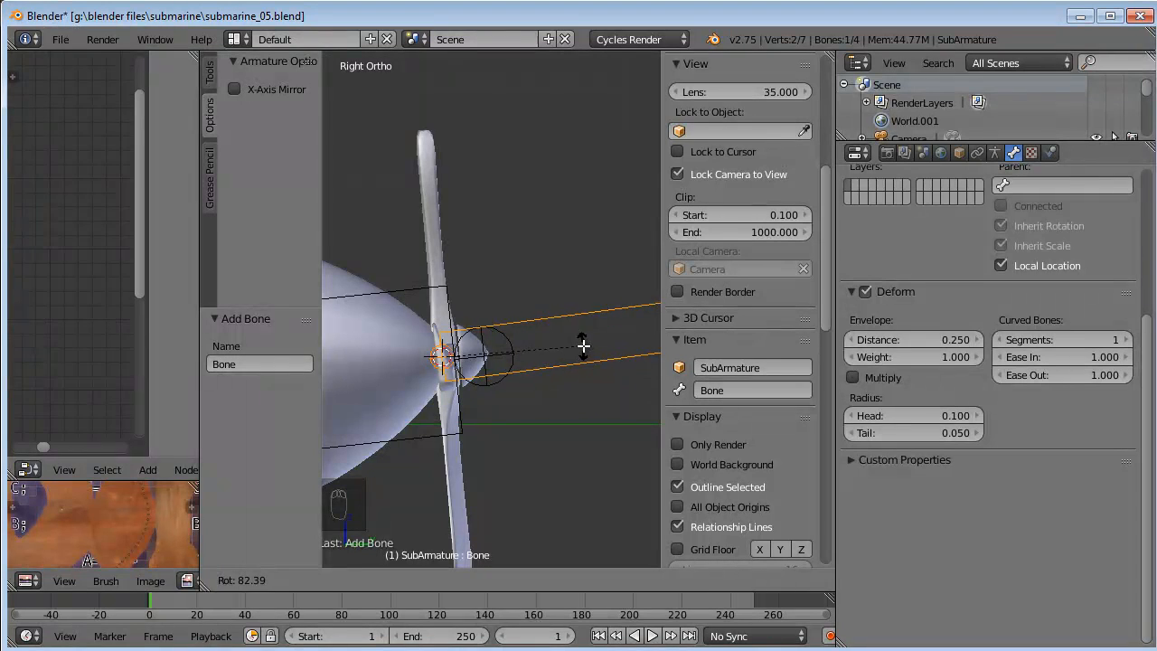
left_click(583, 348)
scroll(560, 353, "down", 2)
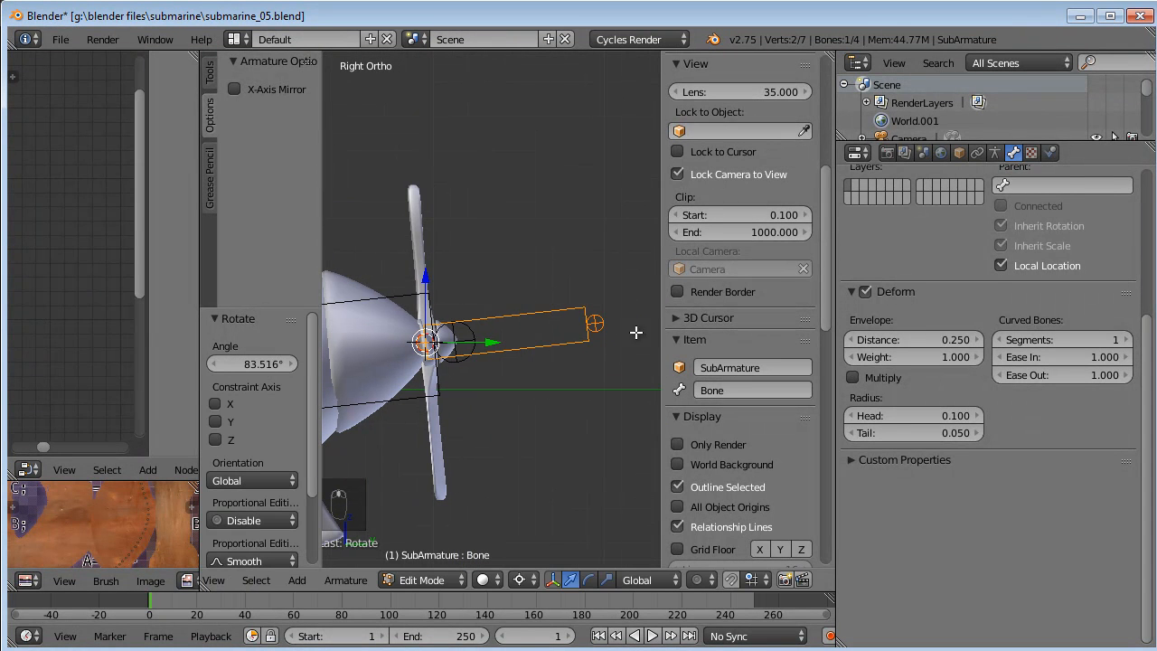
key("s")
left_click(455, 341)
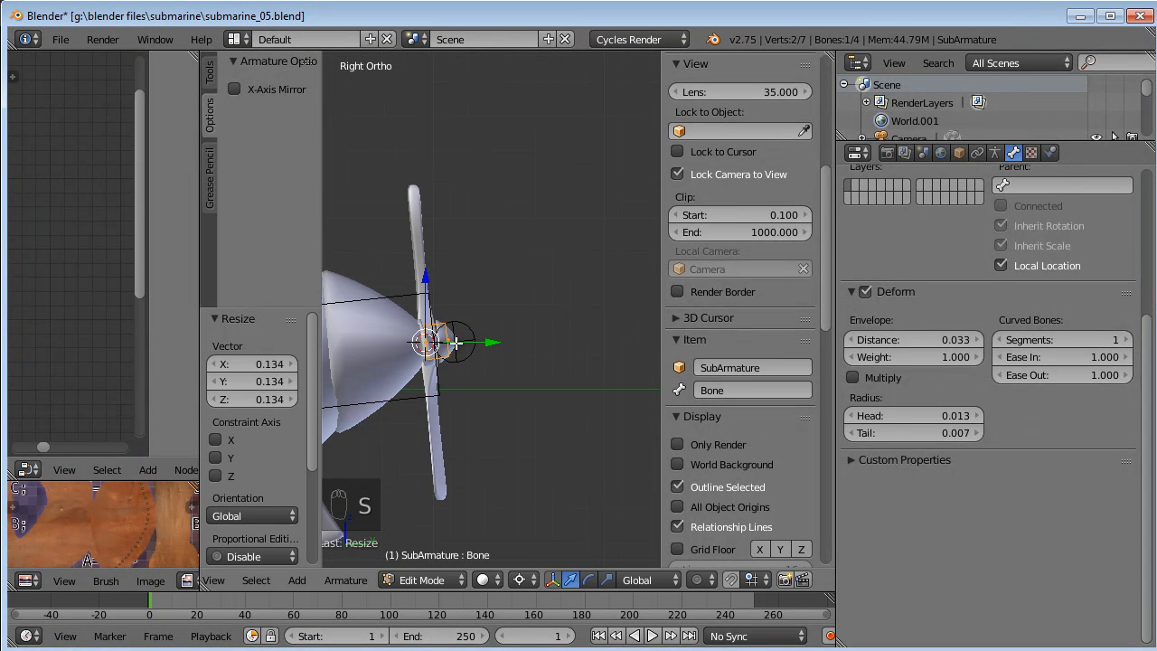
Enlarge the propeller bone's B-Bone thickness to roughly the span of the blades and return to Pose Mode.
key("ctrl+alt+s")
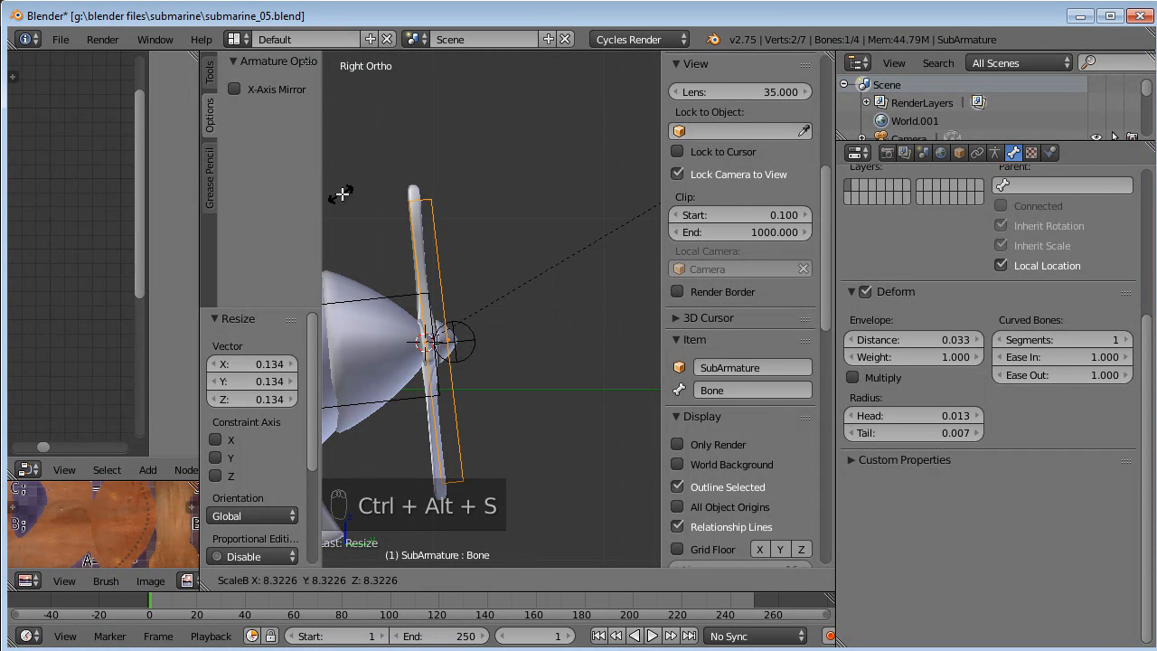
left_click(402, 187)
middle_click_drag(402, 187, 457, 386)
key("Tab")
Try rotating the propeller bone in the view plane from behind the submarine.
middle_click_drag(588, 385, 624, 321)
key("r")
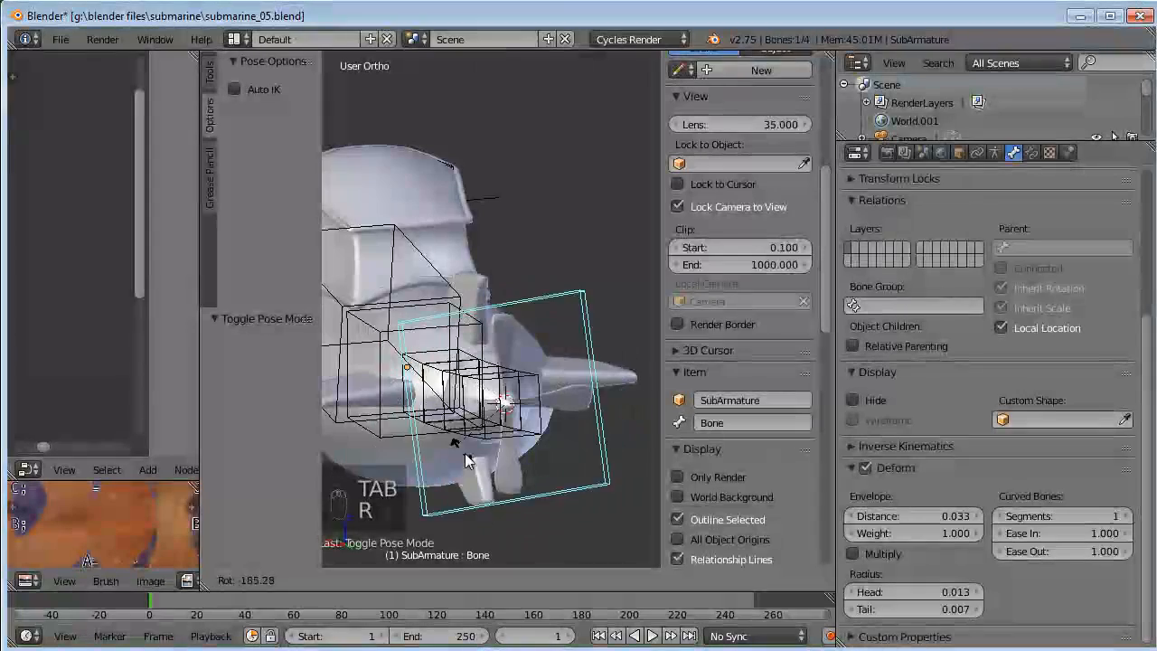
right_click(531, 384)
middle_click_drag(533, 384, 500, 425)
key("r")
right_click(440, 353)
mouse_move(440, 352)
middle_mouse_down()
mouse_move(431, 371)
mouse_move(376, 282)
mouse_move(425, 361)
middle_mouse_up()
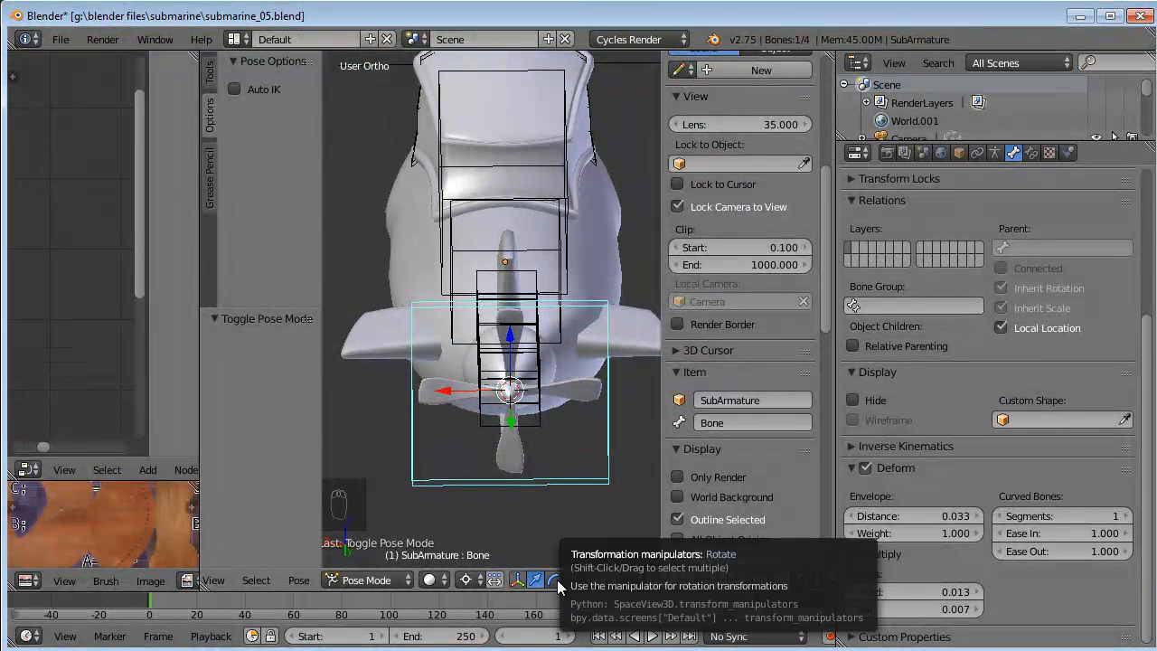
Switch the transform manipulator to rotation and set the transform orientation to Normal.
left_click(555, 580)
middle_click_drag(535, 359, 514, 402)
left_click(616, 582)
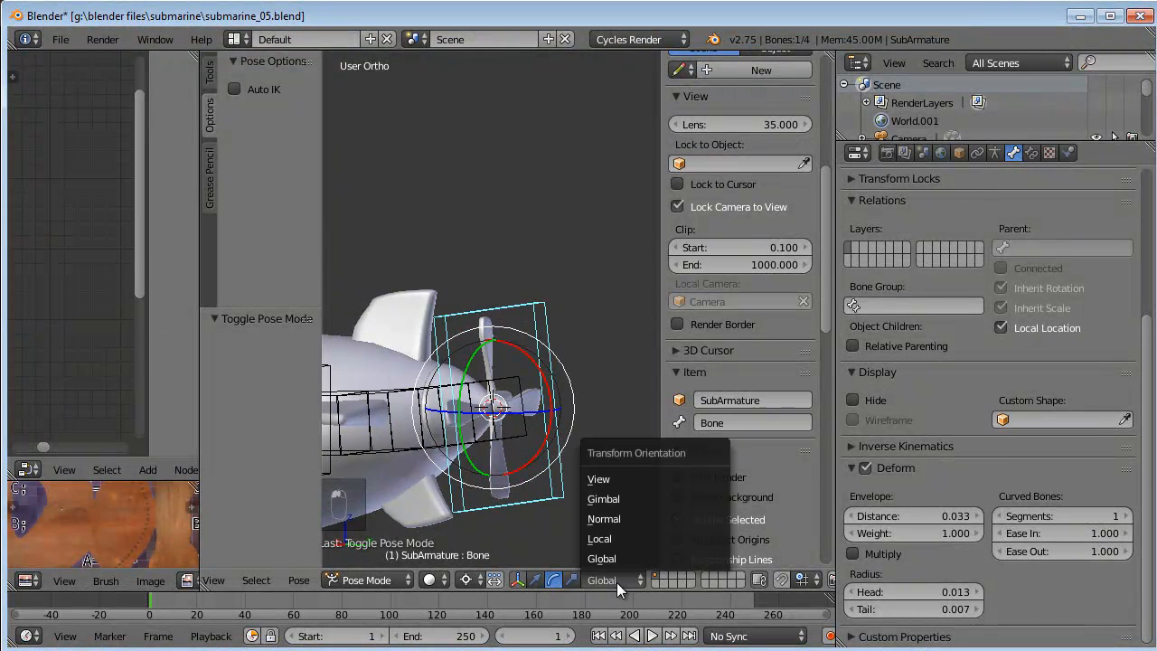
left_click(620, 516)
middle_click_drag(577, 469, 499, 384)
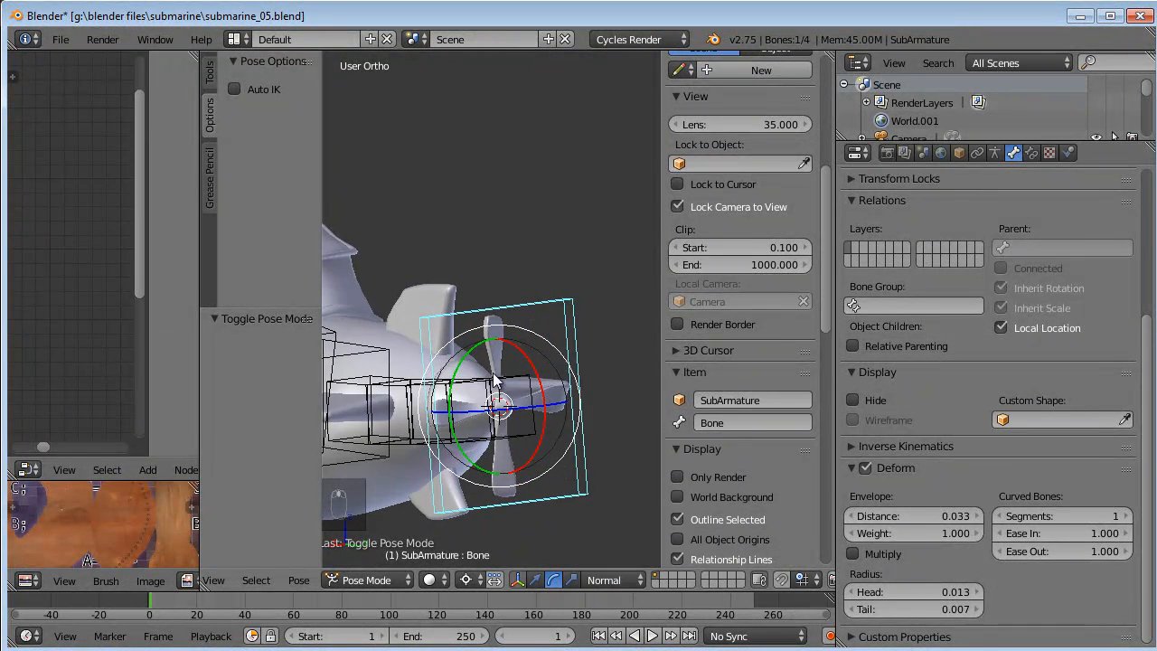
Try spinning the propeller bone around its Y axis and undo the rotation.
left_click_drag(482, 351, 460, 473)
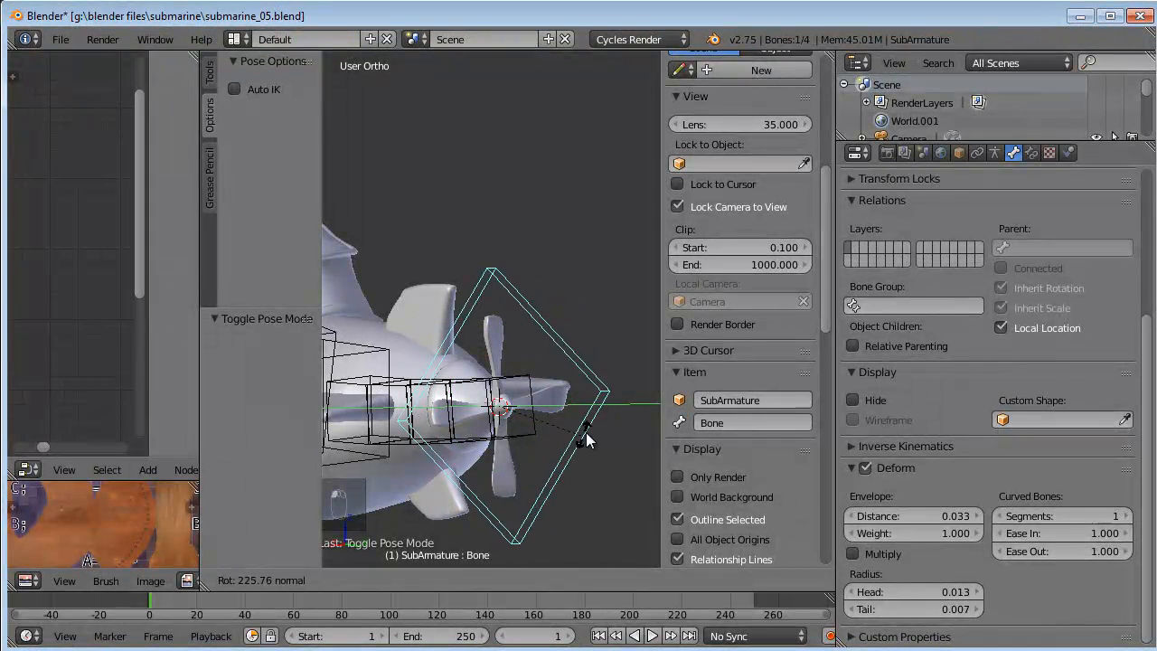
key("ctrl+z")
key("ctrl+z")
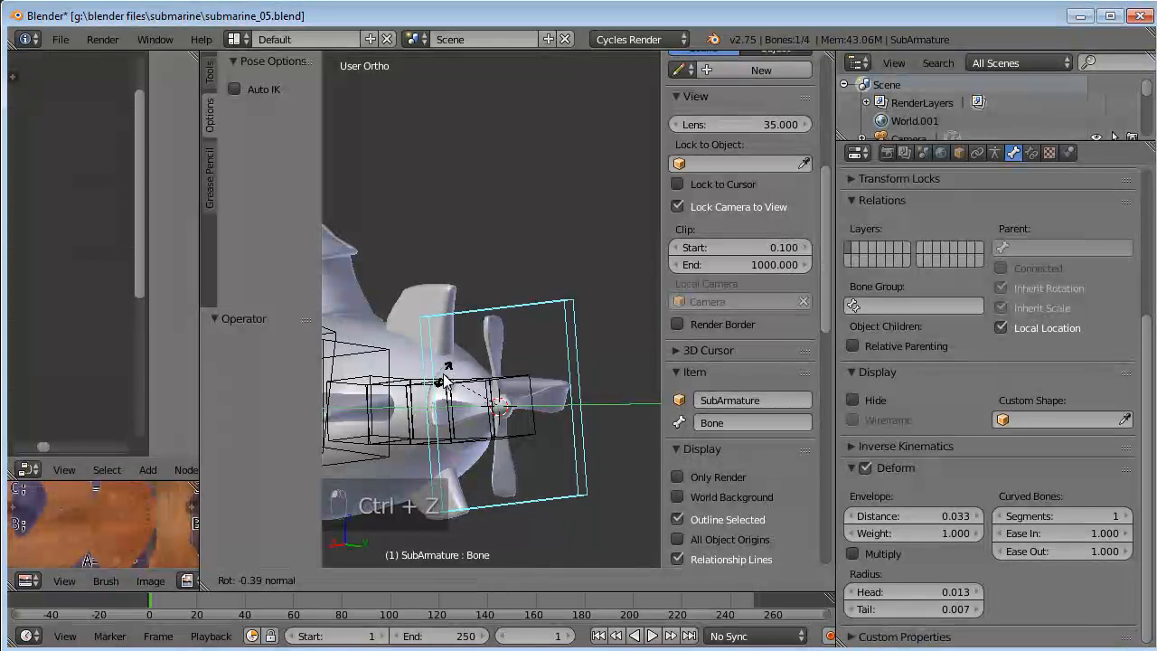
Lock the propeller bone's W, X and Z rotation channels, leaving only Y free.
scroll(723, 352, "up", 8)
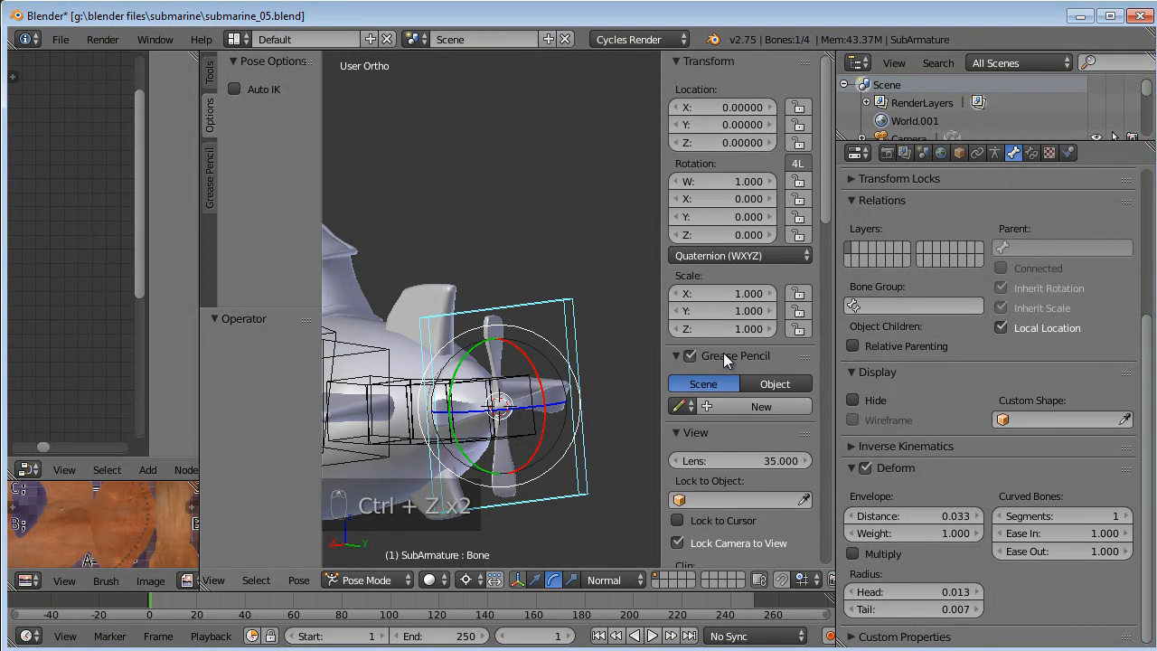
scroll(700, 354, "up", 2)
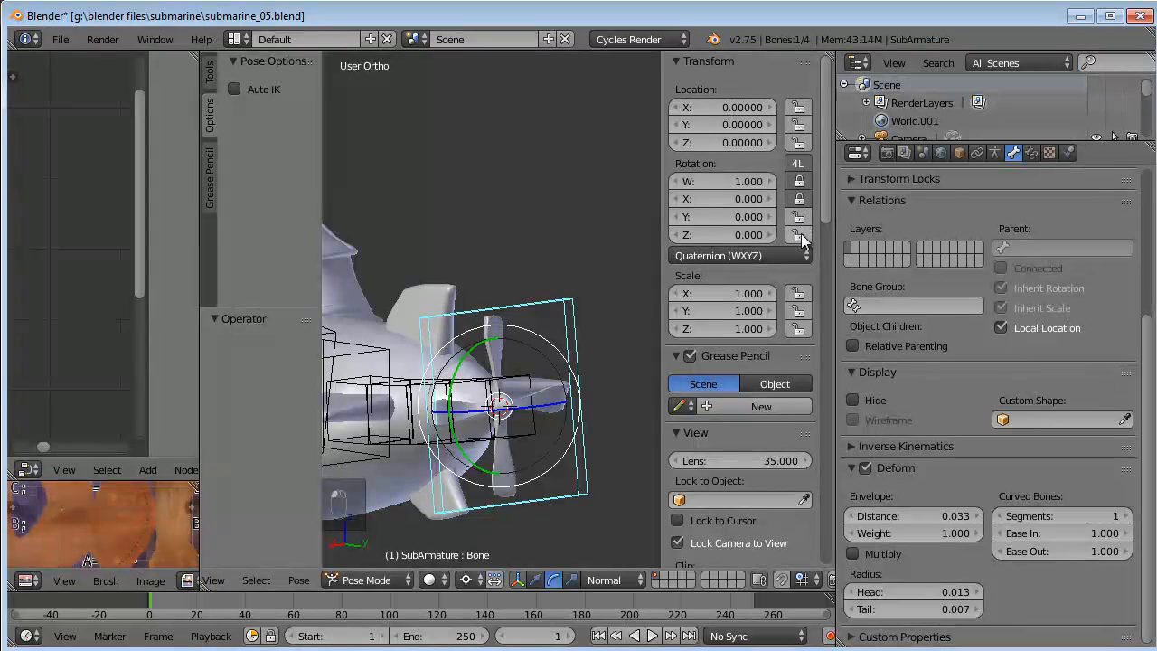
middle_click_drag(541, 306, 746, 223)
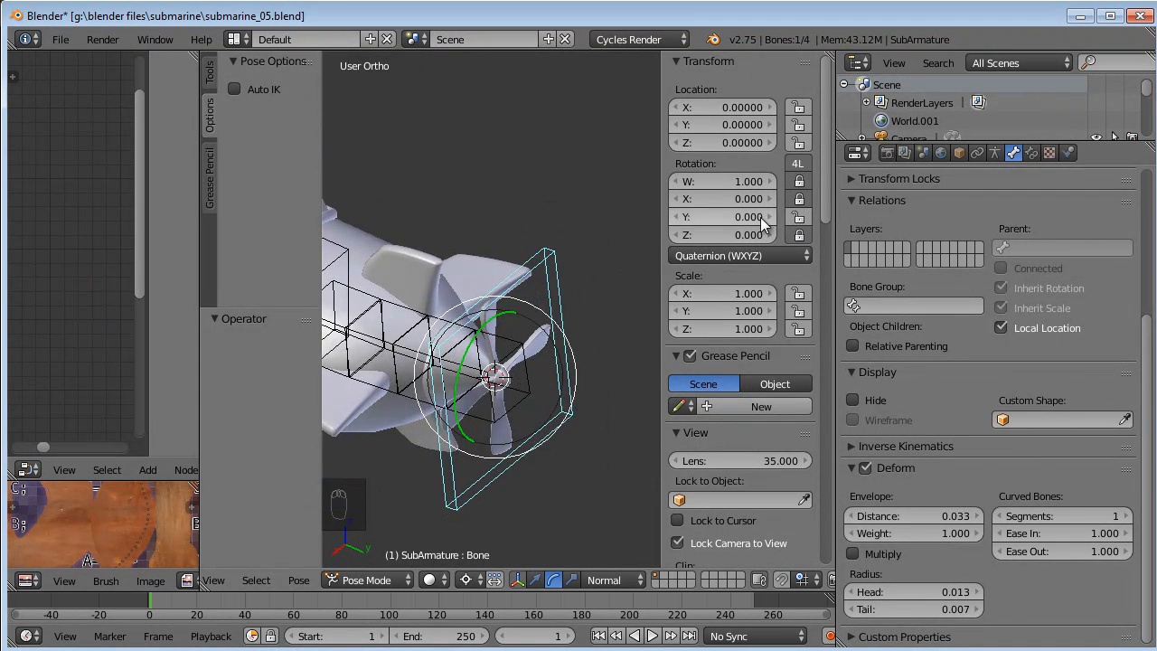
Try free rotations of the propeller bone to test its rotation locks.
key("r")
key("Escape")
middle_click_drag(537, 376, 597, 318)
key("r")
key("r")
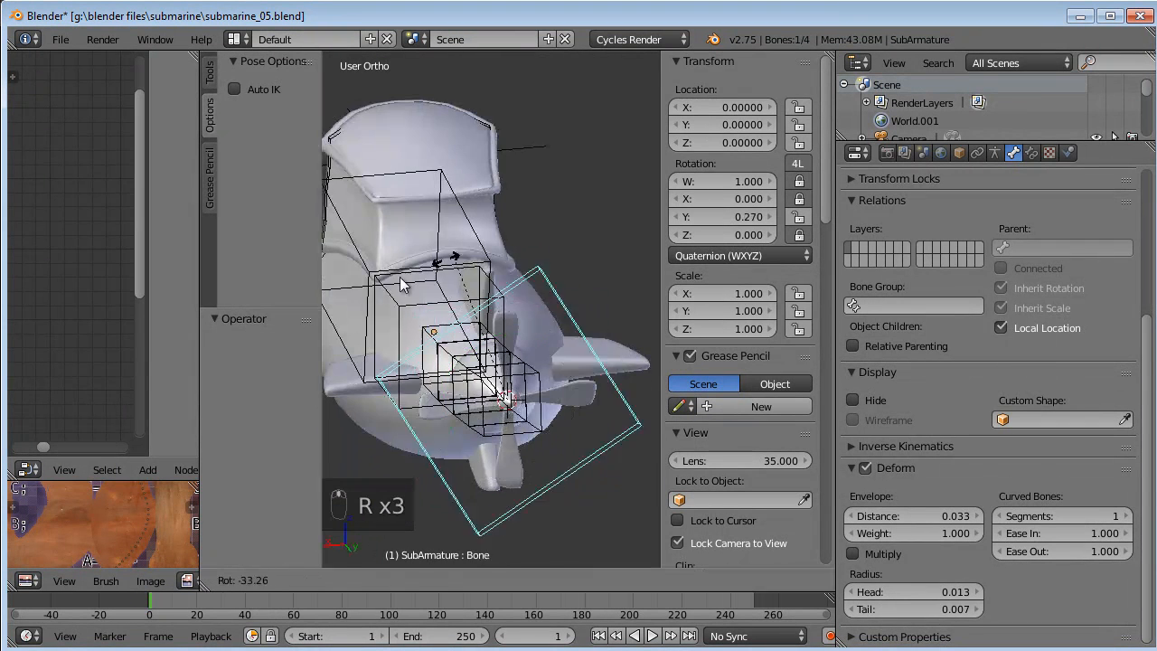
key("Escape")
middle_click_drag(511, 423, 328, 374)
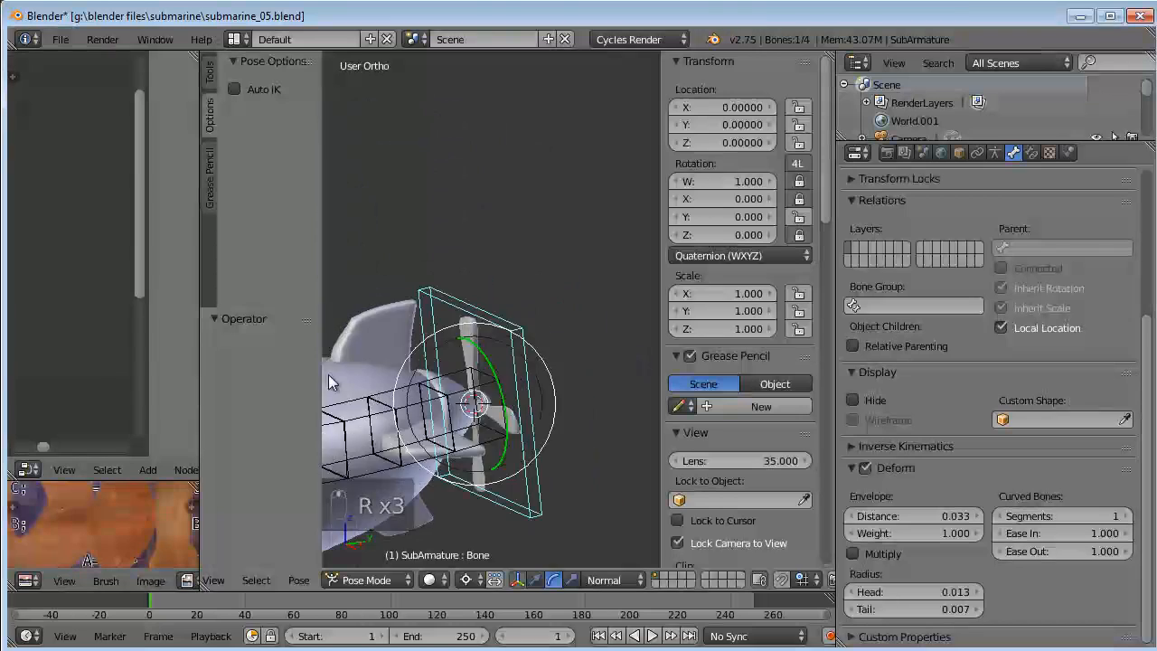
Parent the propeller bone to the tail bone with Keep Offset and return to Pose Mode.
middle_click_drag(484, 411, 512, 379)
key("Tab")
key("ctrl+p")
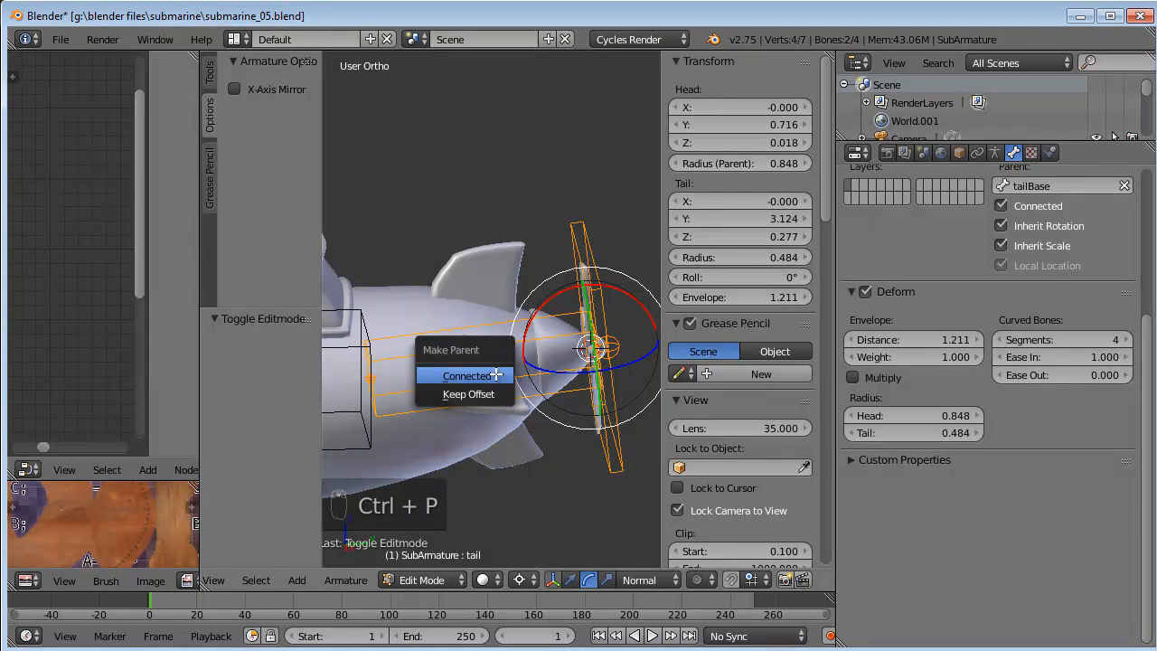
left_click(481, 394)
key("Tab")
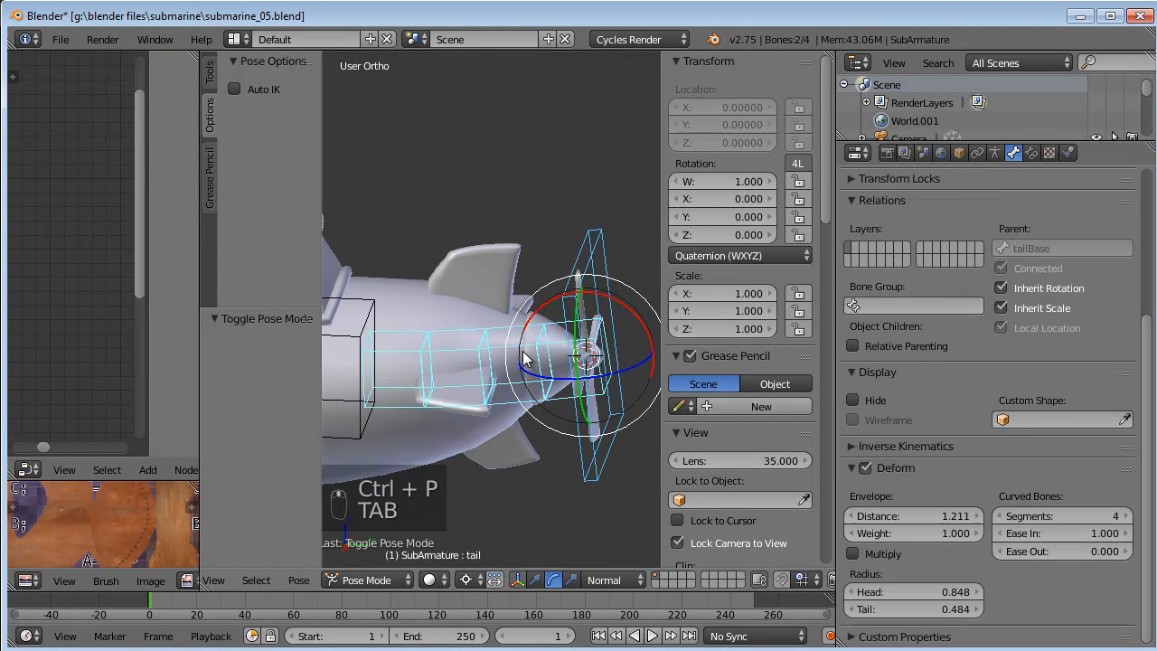
Try a trackball rotation of the tail bone to test whether the propeller bone follows it.
key("r")
key("r")
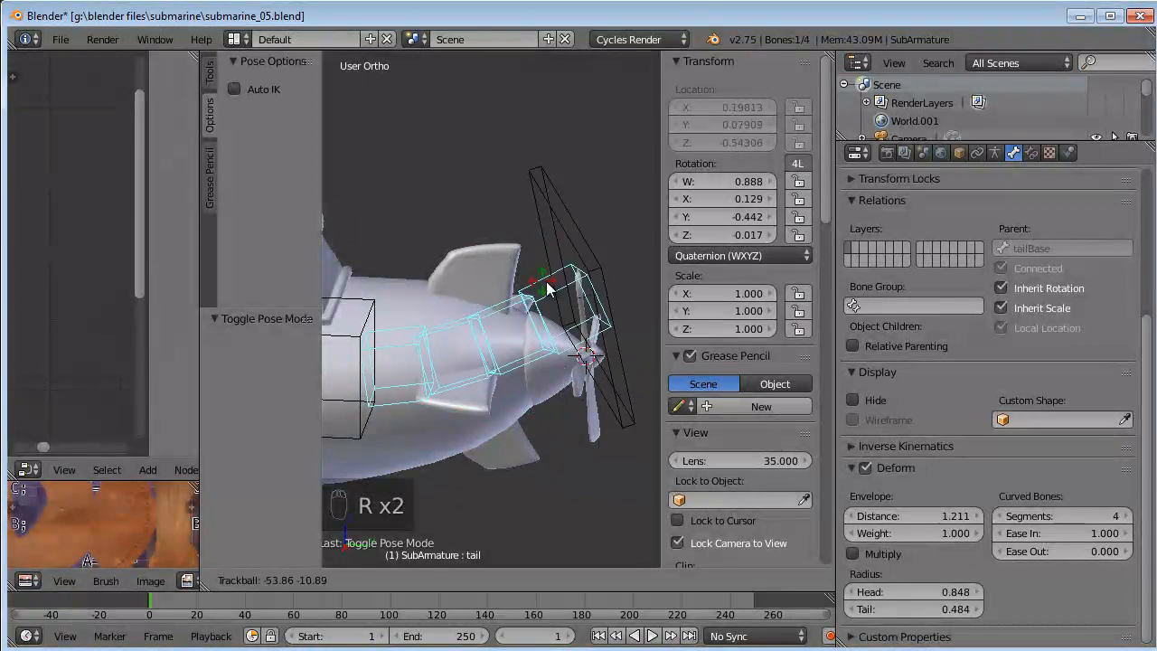
right_click(613, 454)
middle_click_drag(613, 454, 475, 442)
Parent the submarine mesh to the armature using Armature Deform With Automatic Weights.
right_click(489, 422)
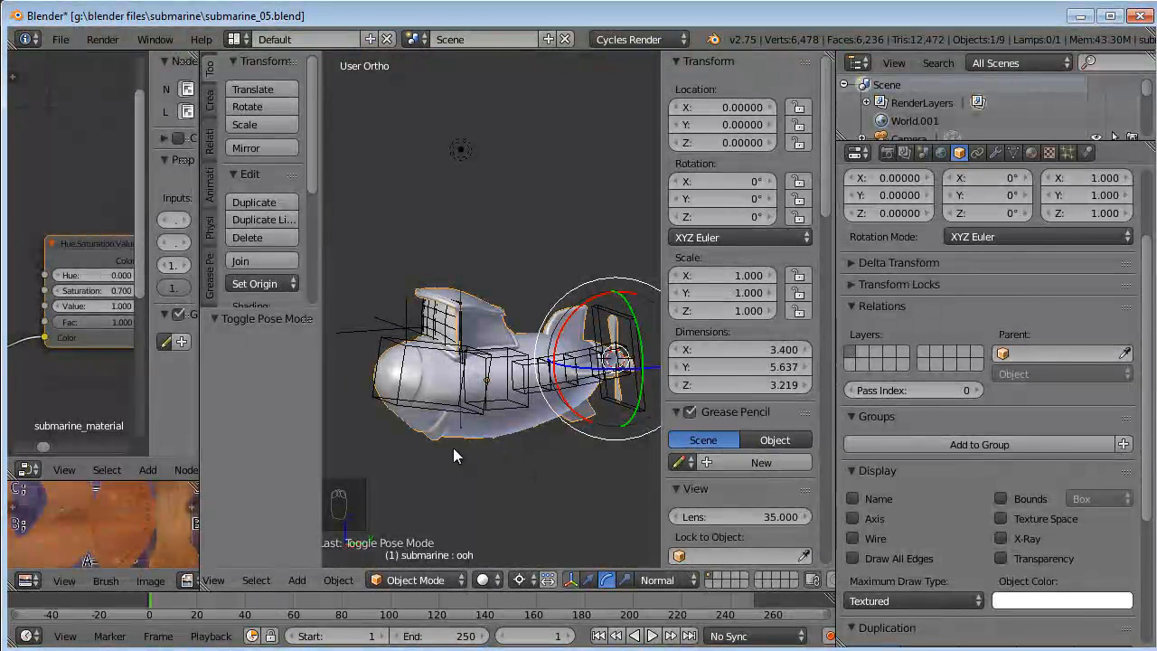
right_click(493, 411)
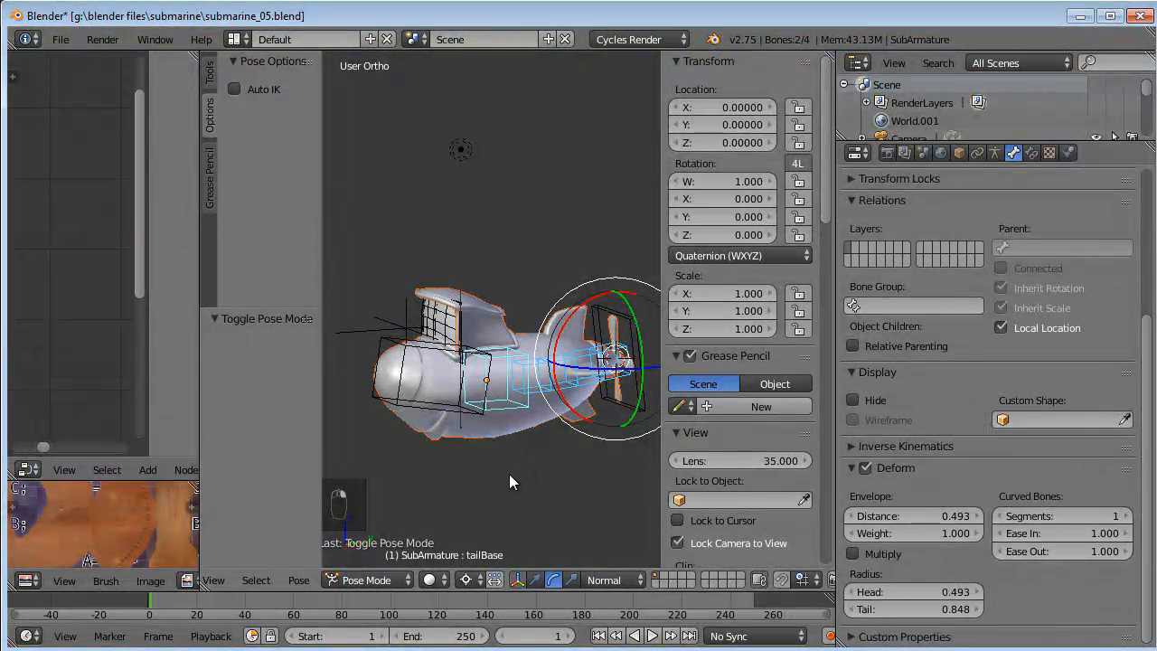
key("ctrl+p")
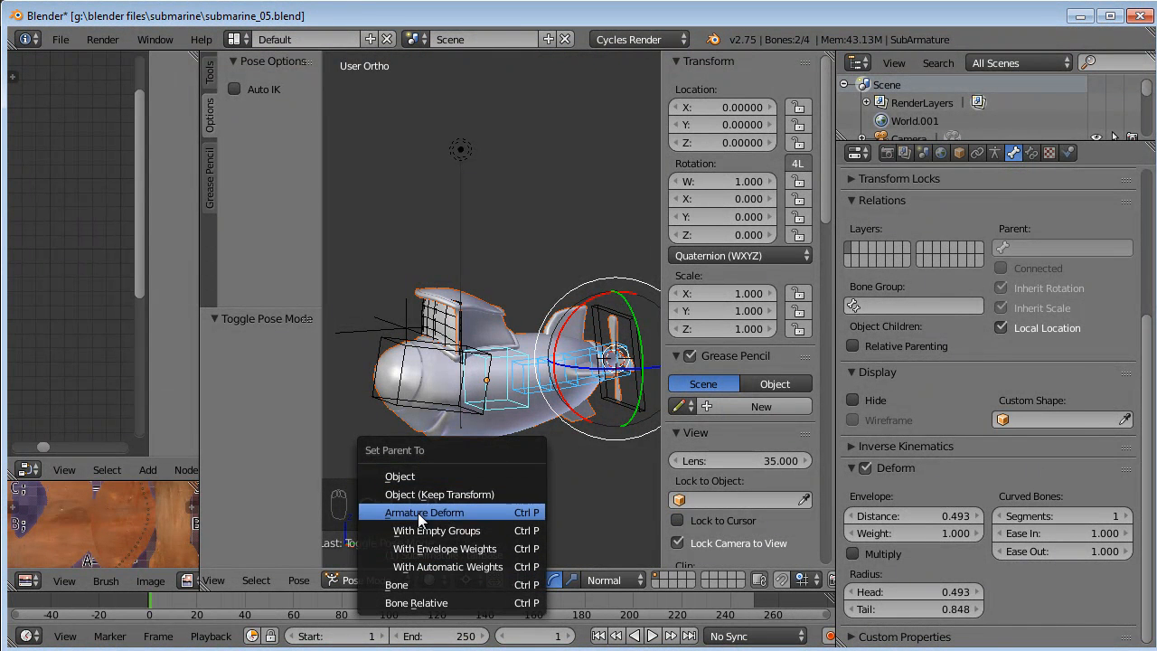
left_click(466, 566)
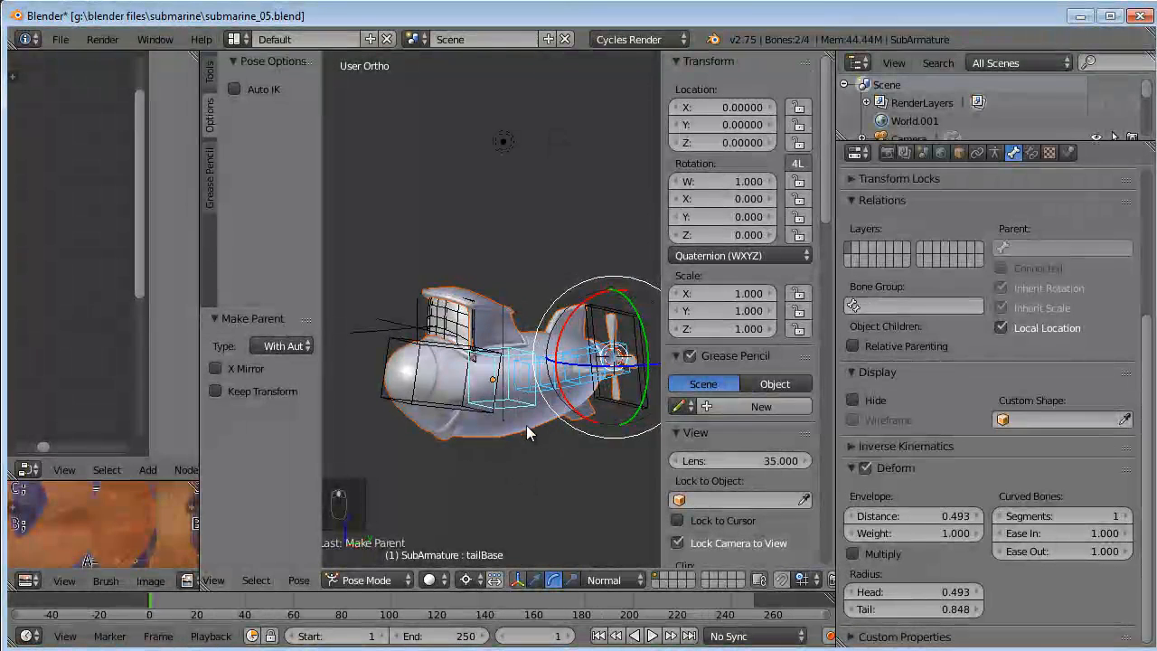
Try a trackball rotation of the head bone to test how it deforms the submarine mesh.
key("a")
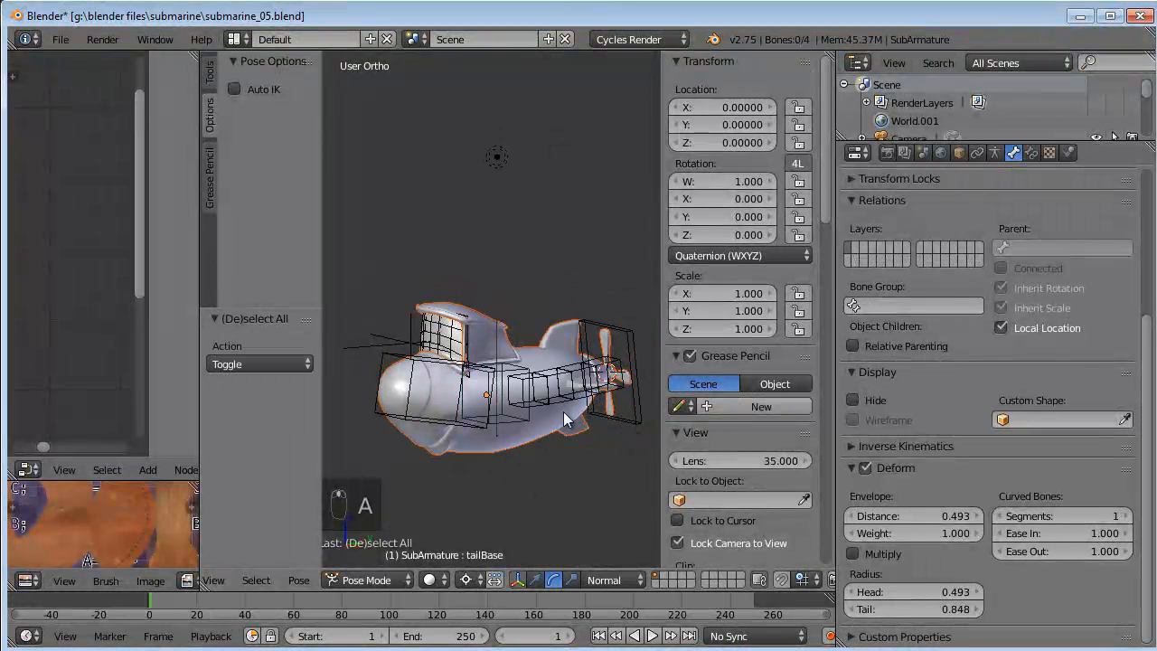
right_click(545, 389)
key("r")
key("r")
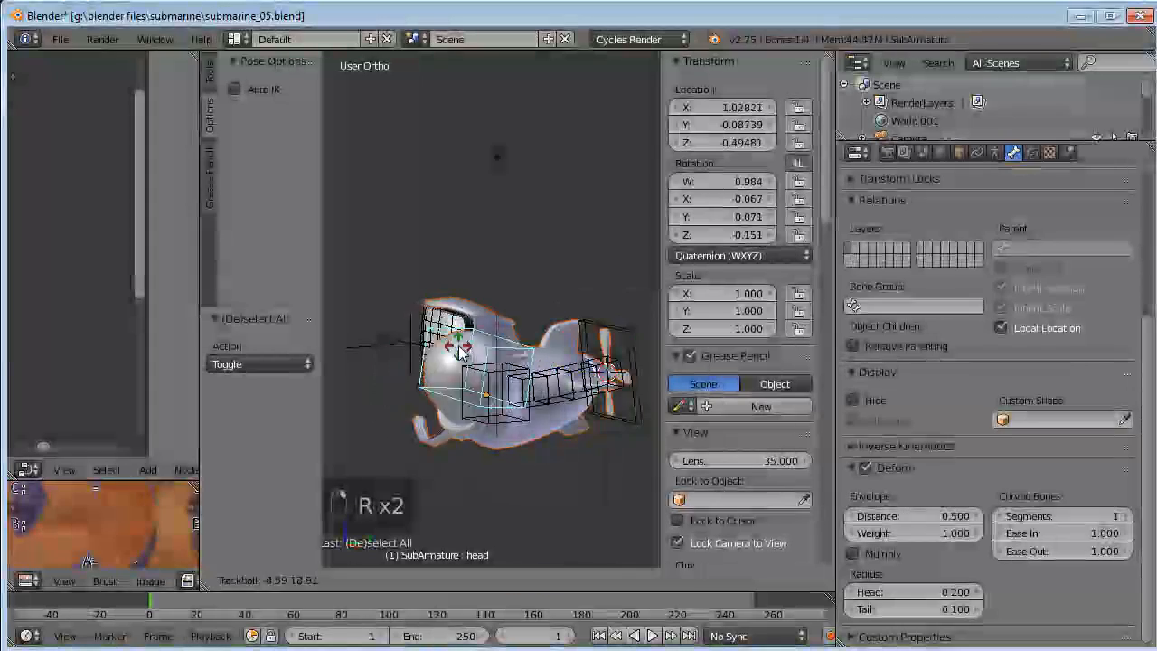
right_click(409, 389)
Set the pivot point to Median Point so the head bone rotates around its own origin.
middle_click_drag(409, 388, 546, 380)
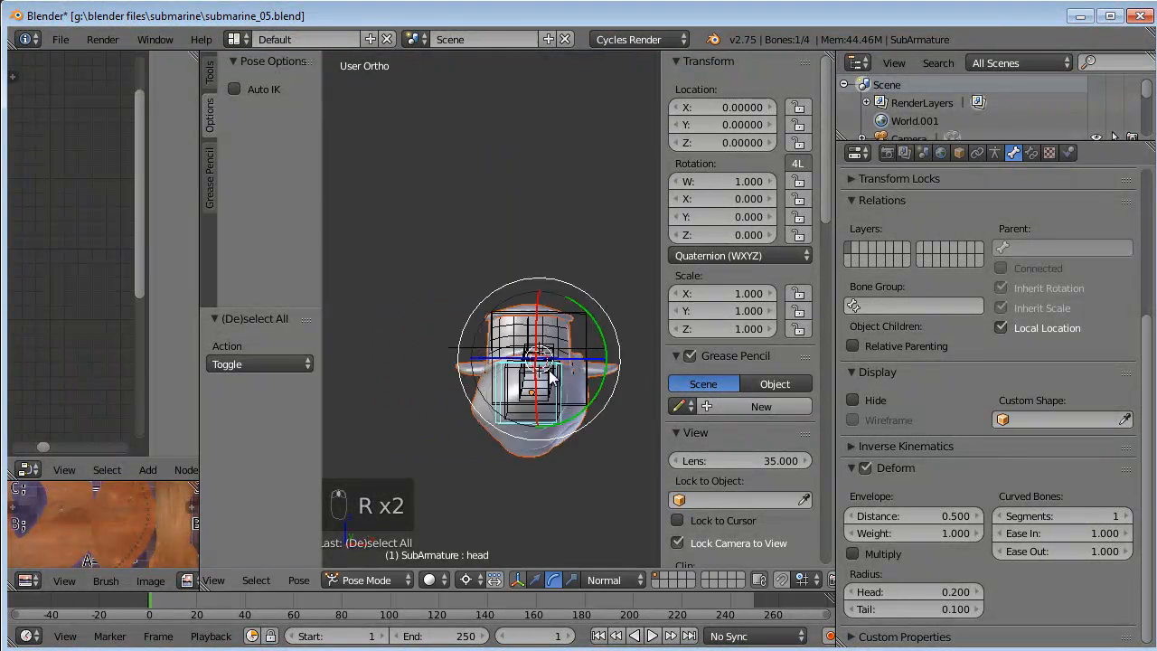
key("r")
key("r")
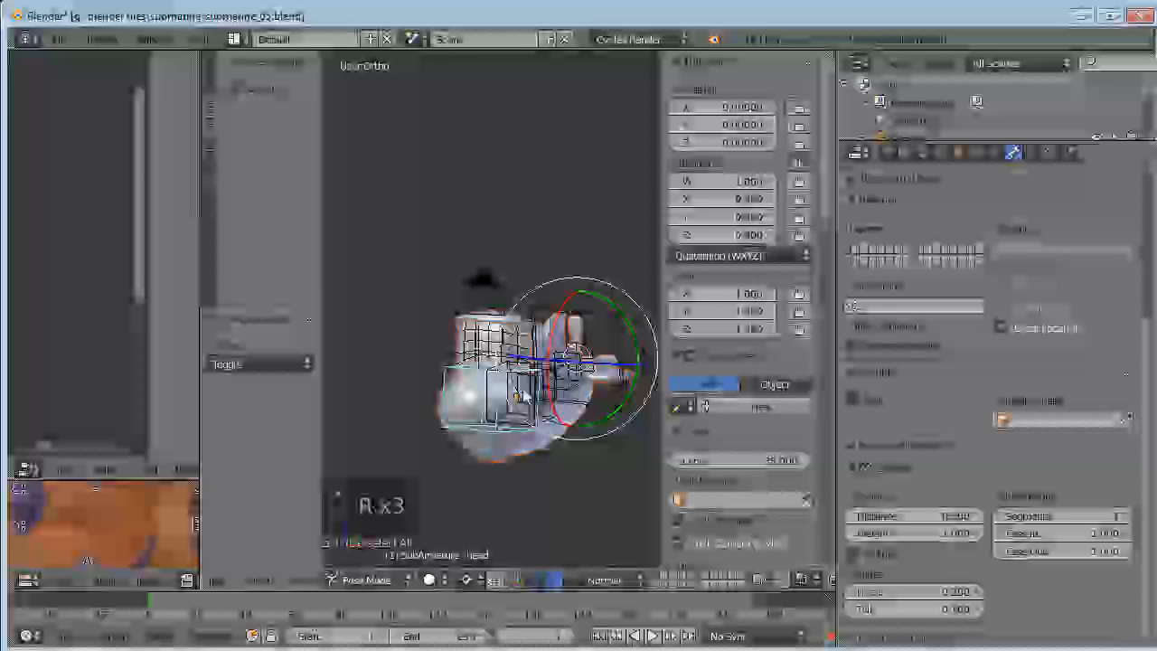
middle_click_drag(524, 396, 418, 372)
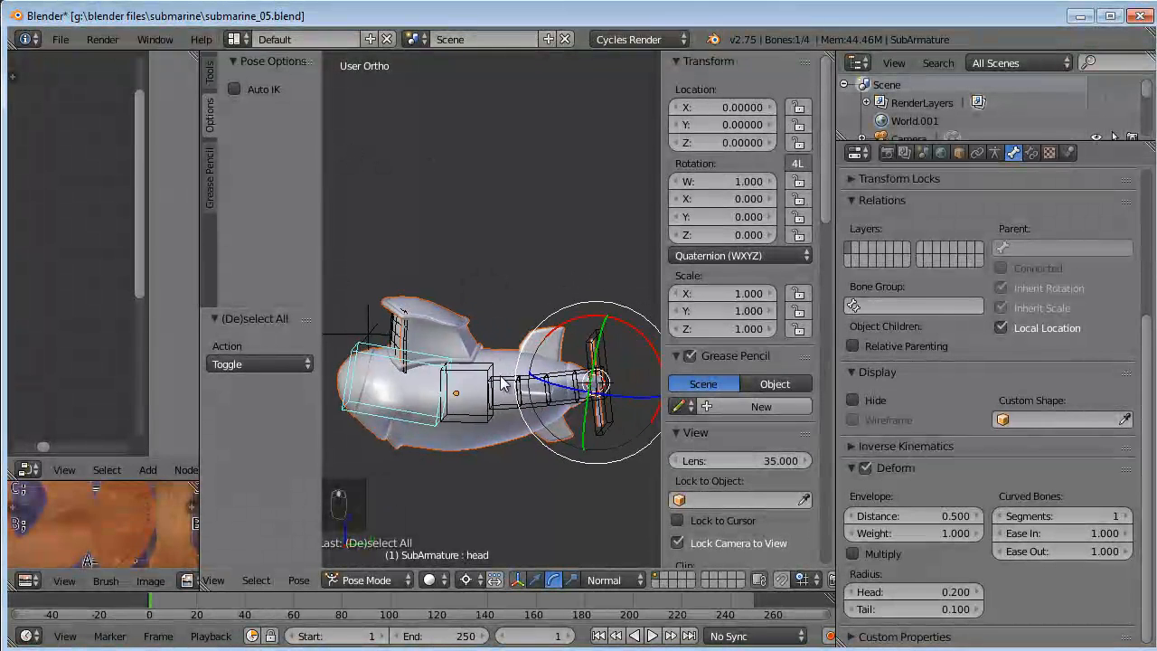
middle_click_drag(586, 384, 566, 409)
key("ctrl+comma")
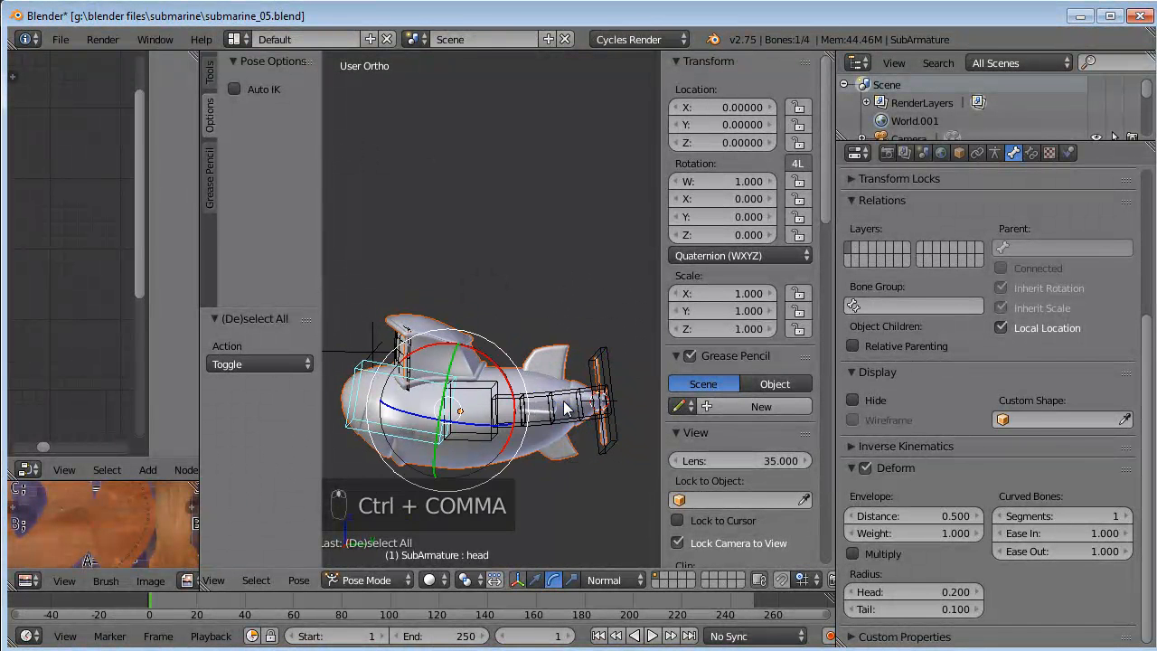
Try a trackball rotation of the head bone and free bone moves to test how the front of the rig behaves.
key("r")
key("r")
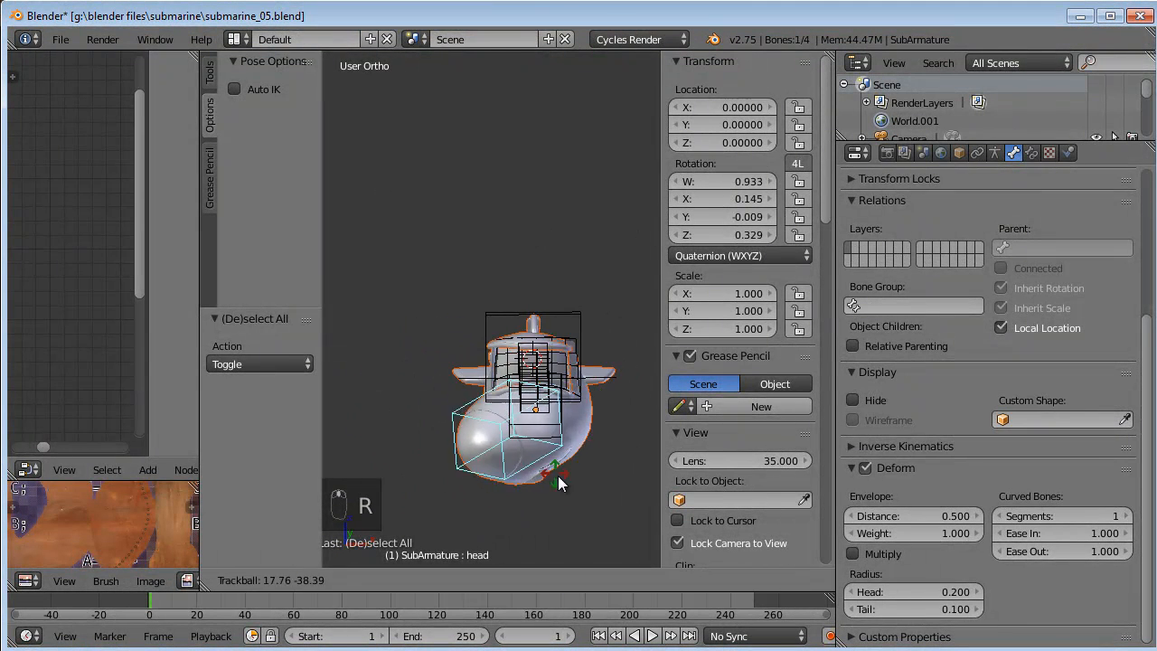
right_click(637, 473)
middle_click_drag(590, 455, 513, 407)
key("g")
right_click(518, 421)
key("g")
right_click(437, 423)
Parent the head bone to the tailBase bone with Keep Offset and return to Pose Mode.
key("Tab")
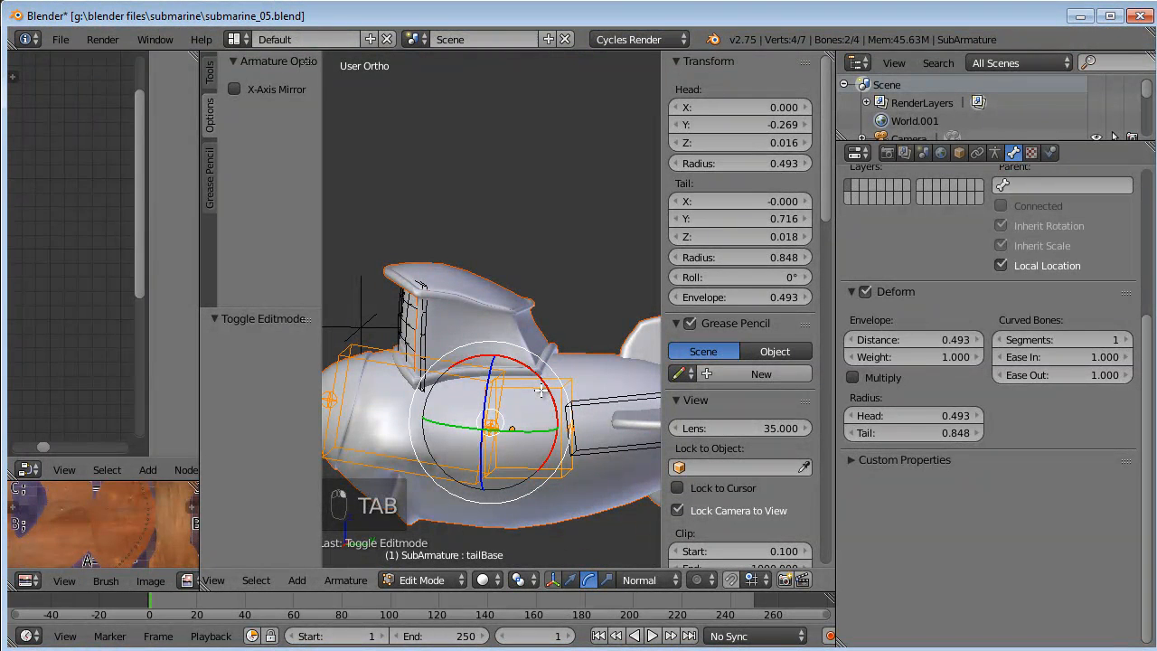
key("ctrl+p")
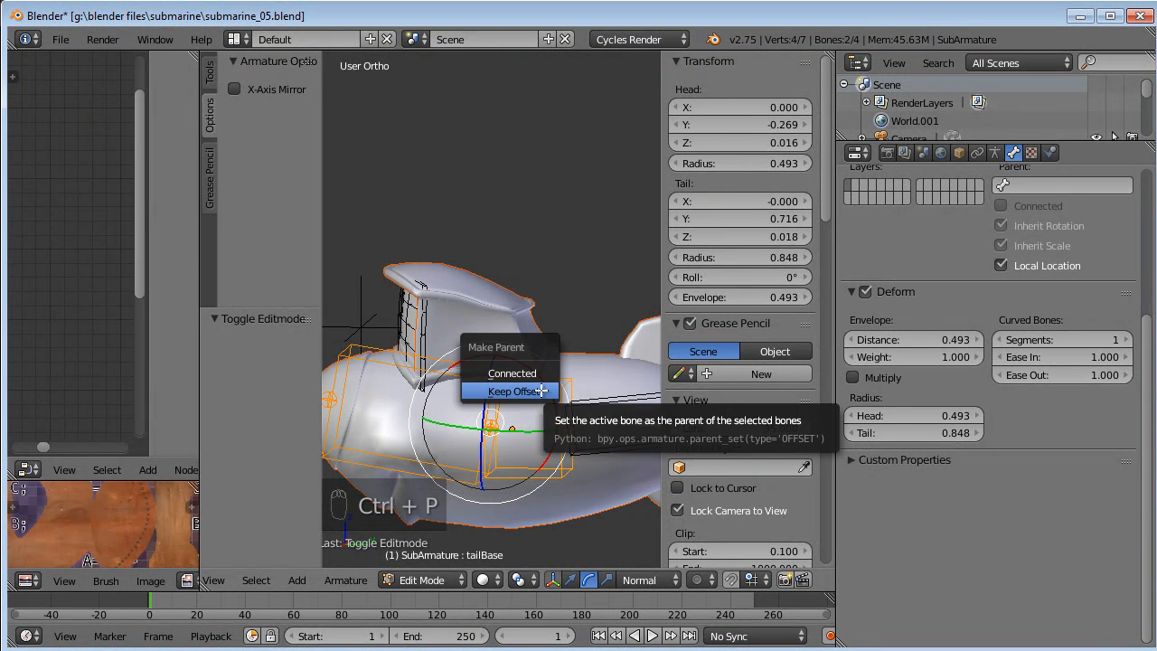
left_click(540, 390)
key("a")
key("Tab")
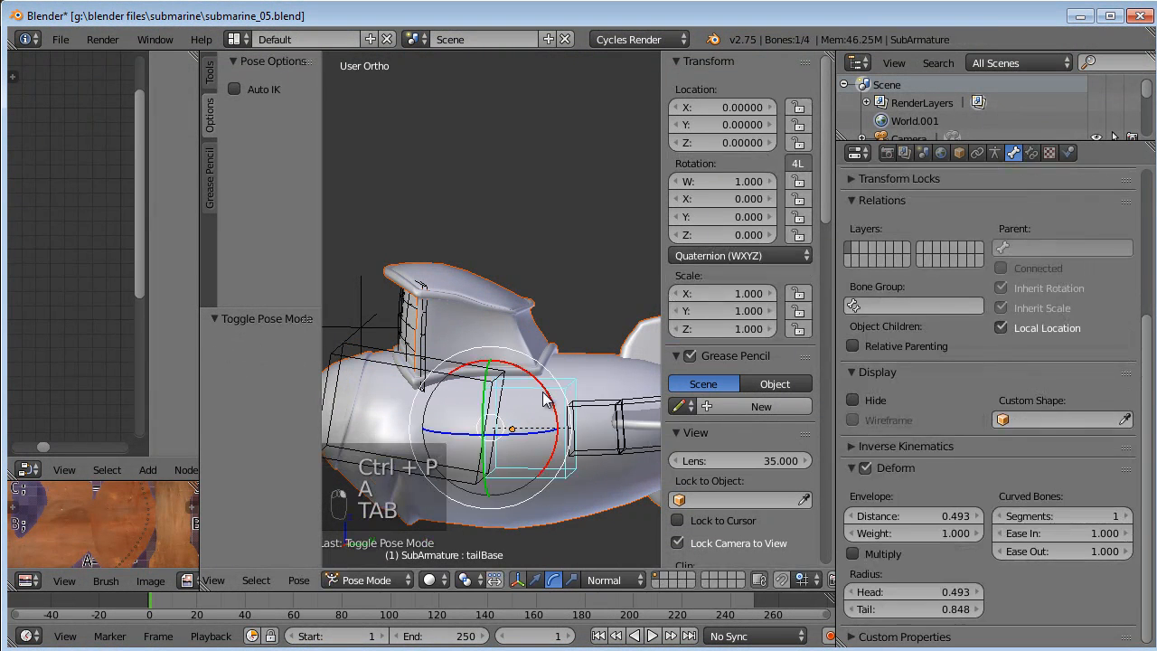
Rename the tailBase bone to hip.
scroll(697, 442, "down", 8)
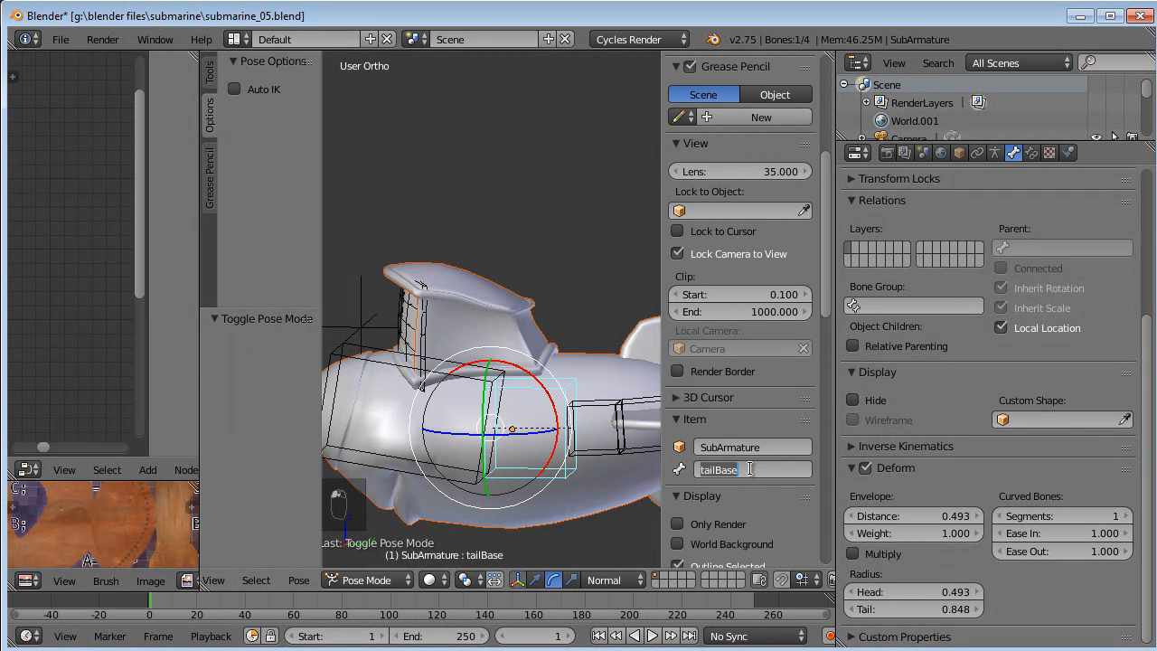
type("hip")
key("Return")
scroll(581, 471, "down", 4)
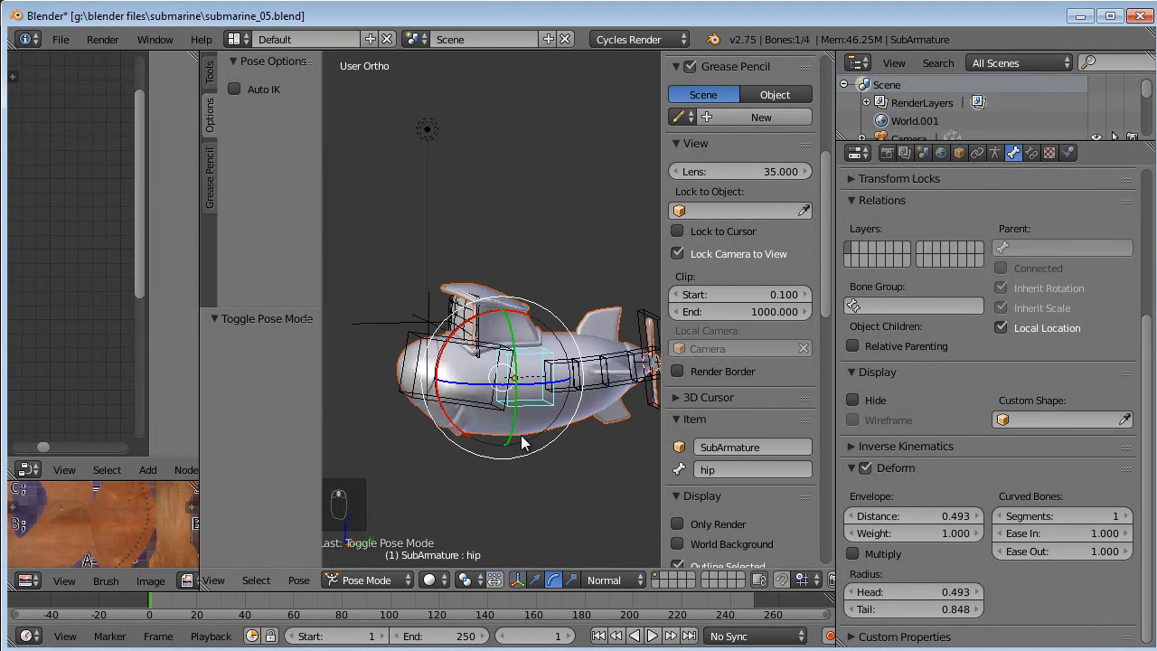
Rotate the head bone upward by about 42° in the right side view to expose the mesh deformation.
key("Tab")
middle_click_drag(520, 424, 600, 383, "shift")
key("Tab")
right_click(480, 456)
right_click(459, 462)
key("r")
key("r")
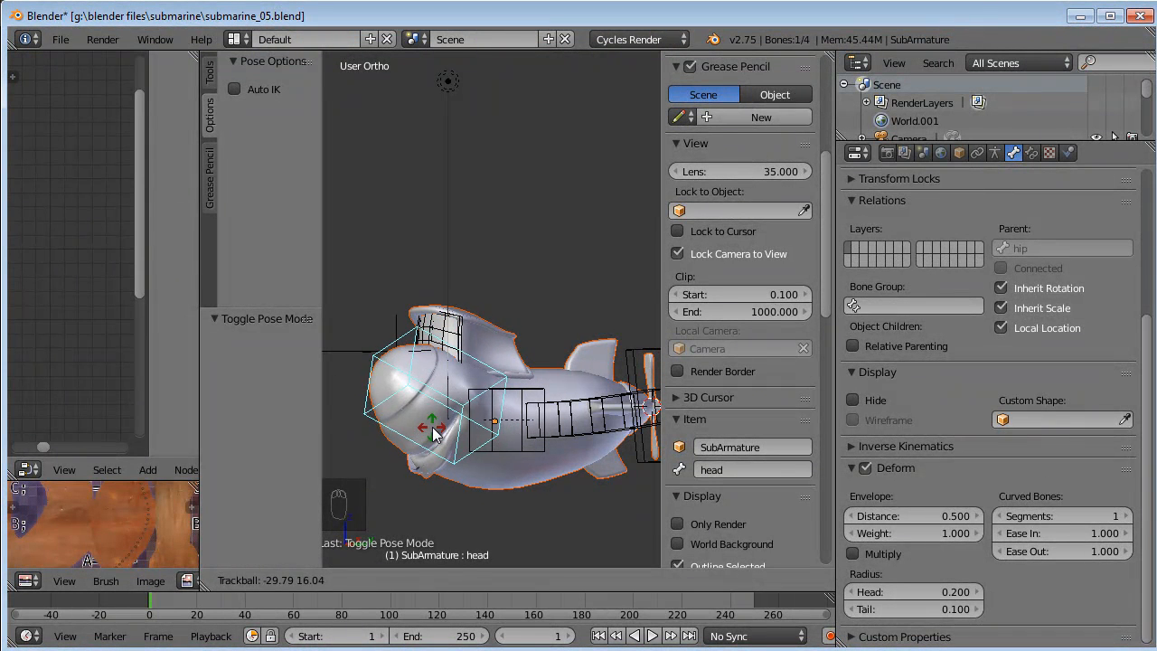
right_click(432, 435)
key("r")
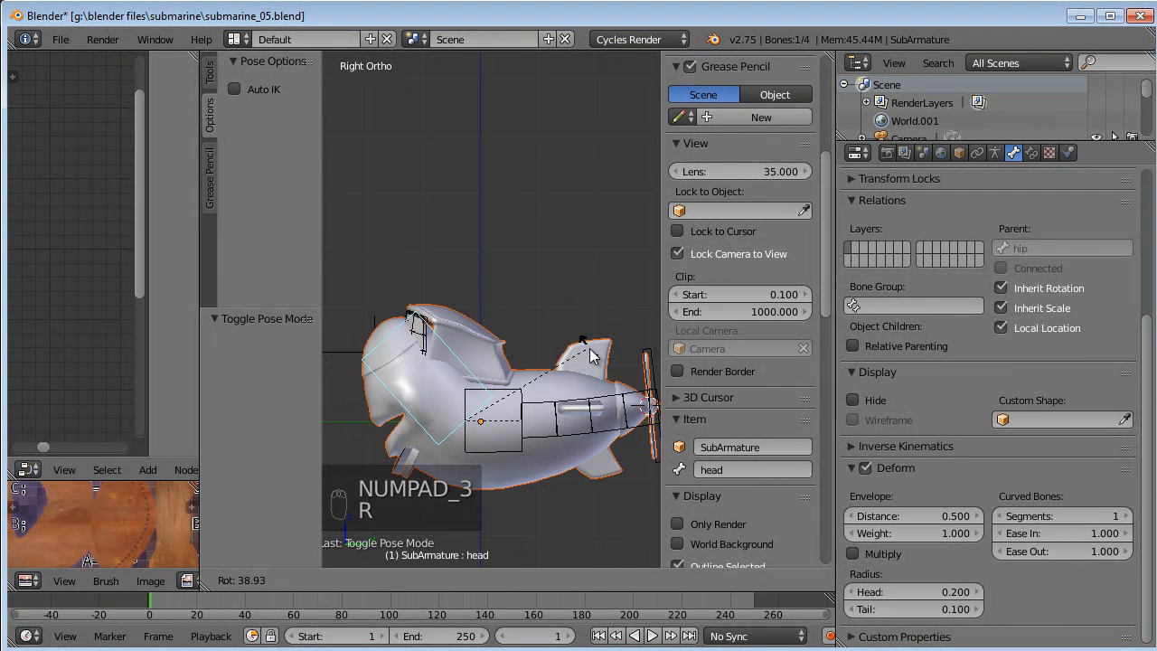
left_click(469, 480)
Leave Pose Mode, select the submarine mesh and switch it to Weight Paint mode.
scroll(469, 480, "up", 2)
left_click(389, 583)
left_click(383, 555)
right_click(547, 449)
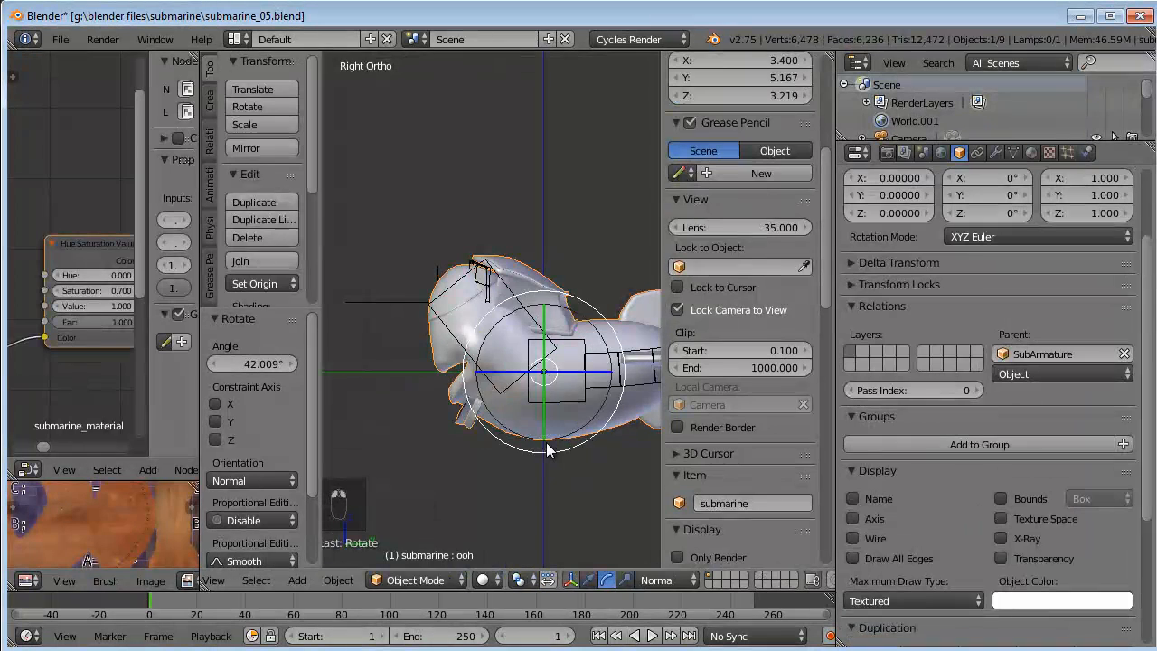
left_click(411, 579)
left_click(425, 478)
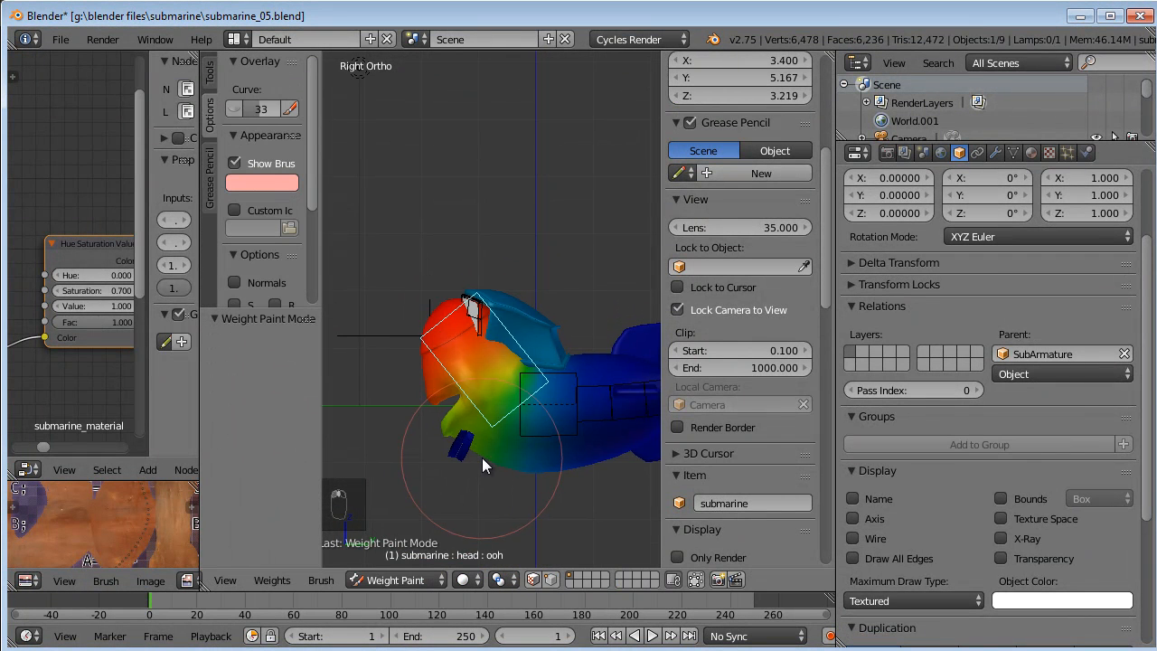
Inspect the head bone's weights, widen the tool shelf and choose the Add brush for weight painting.
middle_click_drag(482, 458, 518, 344)
middle_click_drag(443, 319, 458, 325)
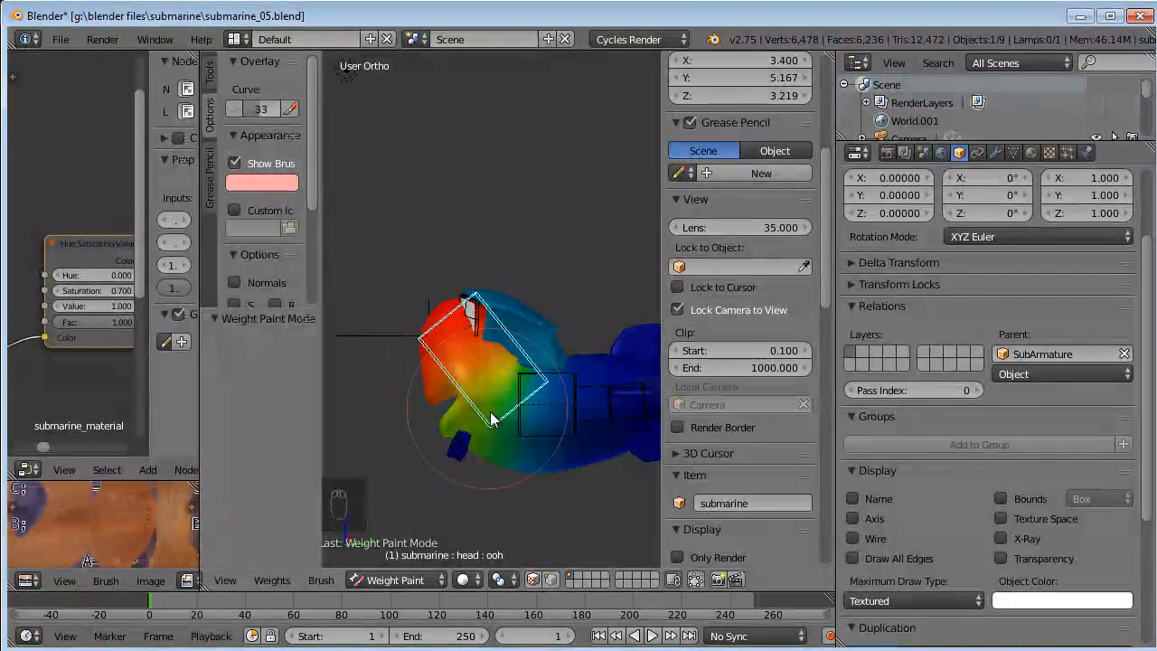
mouse_move(476, 400)
middle_mouse_down()
mouse_move(507, 445)
mouse_move(460, 444)
mouse_move(439, 459)
mouse_move(511, 281)
mouse_move(432, 283)
middle_mouse_up()
key("KP_3")
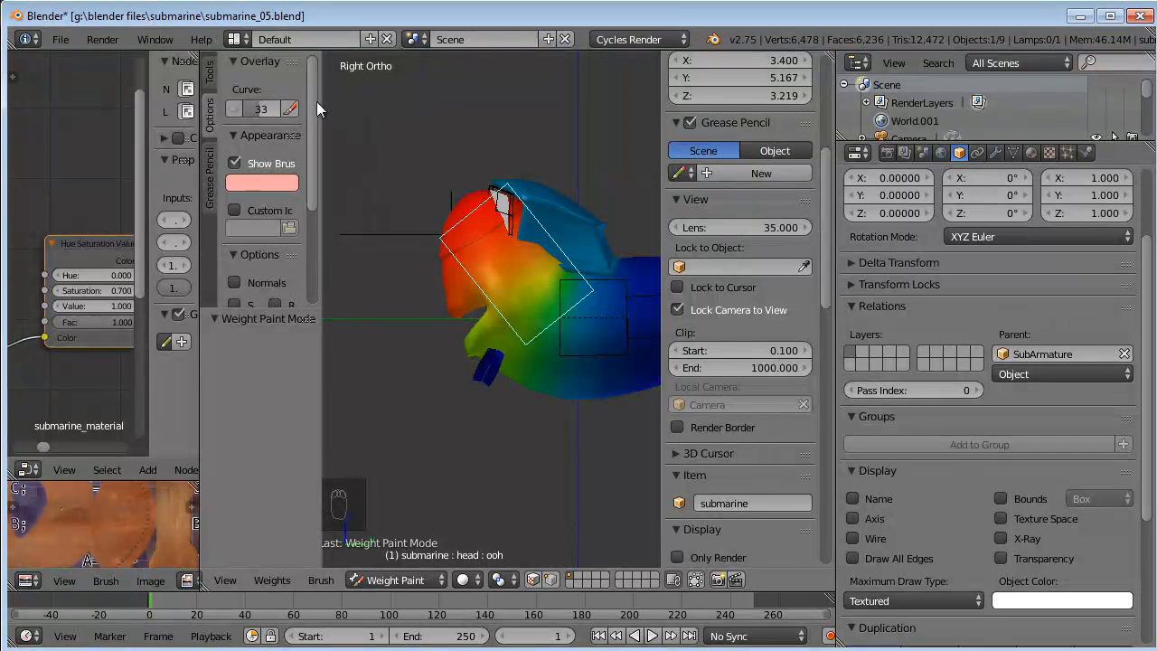
left_click_drag(321, 105, 345, 105)
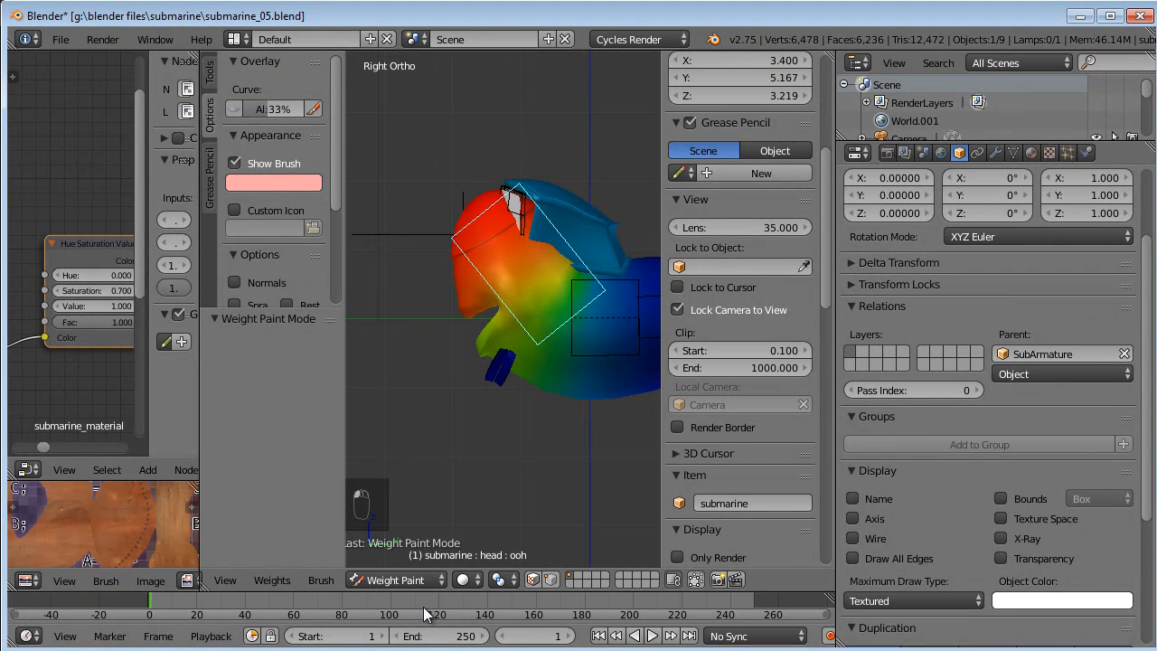
left_click(210, 77)
left_click(262, 136)
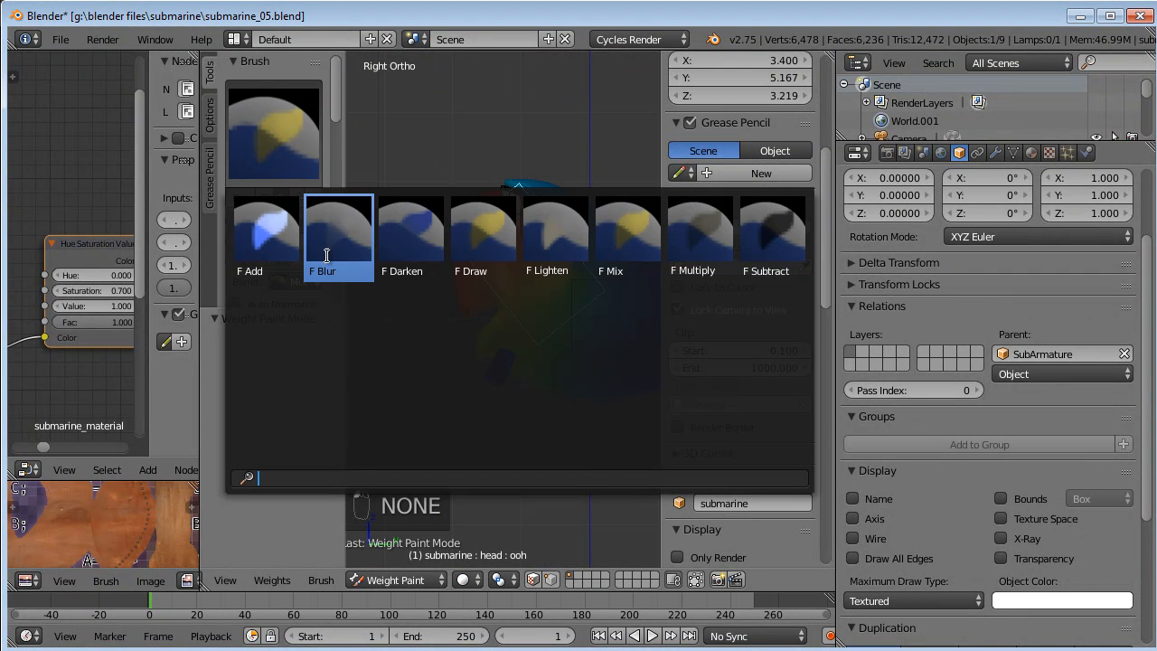
left_click(267, 238)
Paint additional head weight over the submarine's mouth and lower jaw with the Add brush.
scroll(489, 402, "up", 2)
mouse_move(499, 410)
left_mouse_down()
mouse_move(490, 435)
mouse_move(477, 409)
left_mouse_up()
scroll(474, 358, "down", 3)
middle_click_drag(474, 361, 476, 416, "shift")
scroll(468, 409, "up", 2)
left_click_drag(487, 393, 446, 432)
middle_click_drag(462, 407, 411, 451, "shift")
mouse_move(480, 393)
left_mouse_down()
mouse_move(452, 430)
mouse_move(441, 477)
left_mouse_up()
scroll(442, 474, "down", 2)
mouse_move(465, 416)
middle_mouse_down("shift")
mouse_move(466, 387)
mouse_move(503, 402)
mouse_move(512, 365)
middle_mouse_up("shift")
Box-select the vertices of the submarine's nose, mouth and front tower area in Edit Mode.
key("Tab")
scroll(742, 380, "down", 6)
key("a")
key("a")
key("b")
left_click_drag(389, 178, 576, 474)
middle_click_drag(566, 418, 527, 420, "shift")
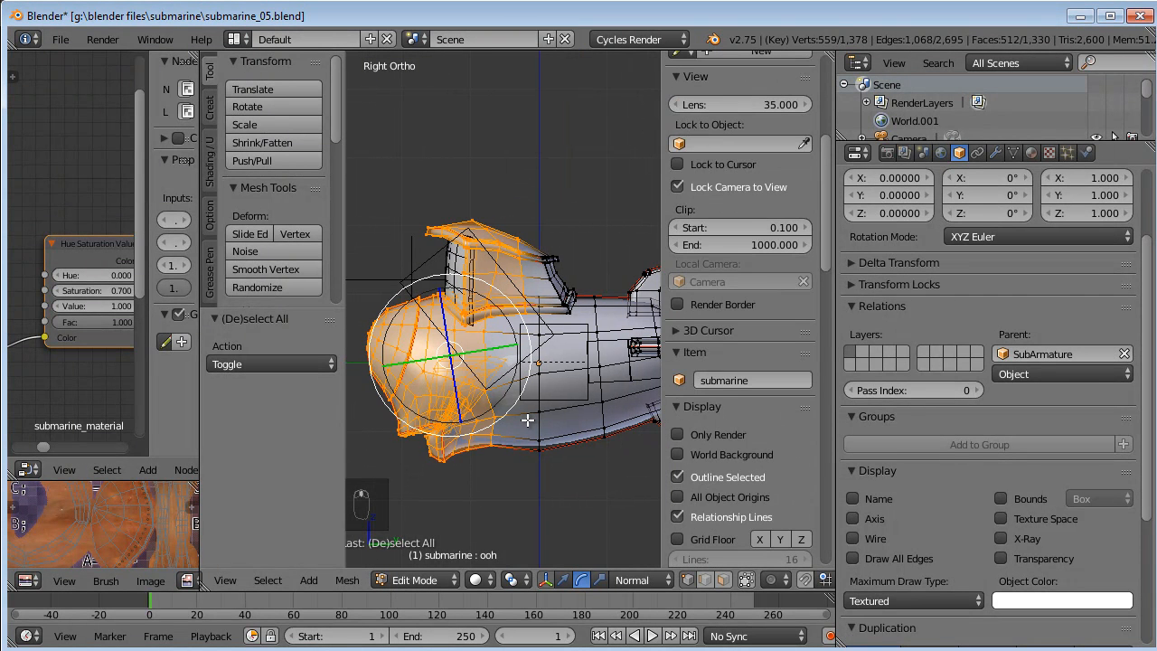
Assign the selected front vertices to the head vertex group with weight 1.000 and return to Weight Paint mode.
left_click(1013, 153)
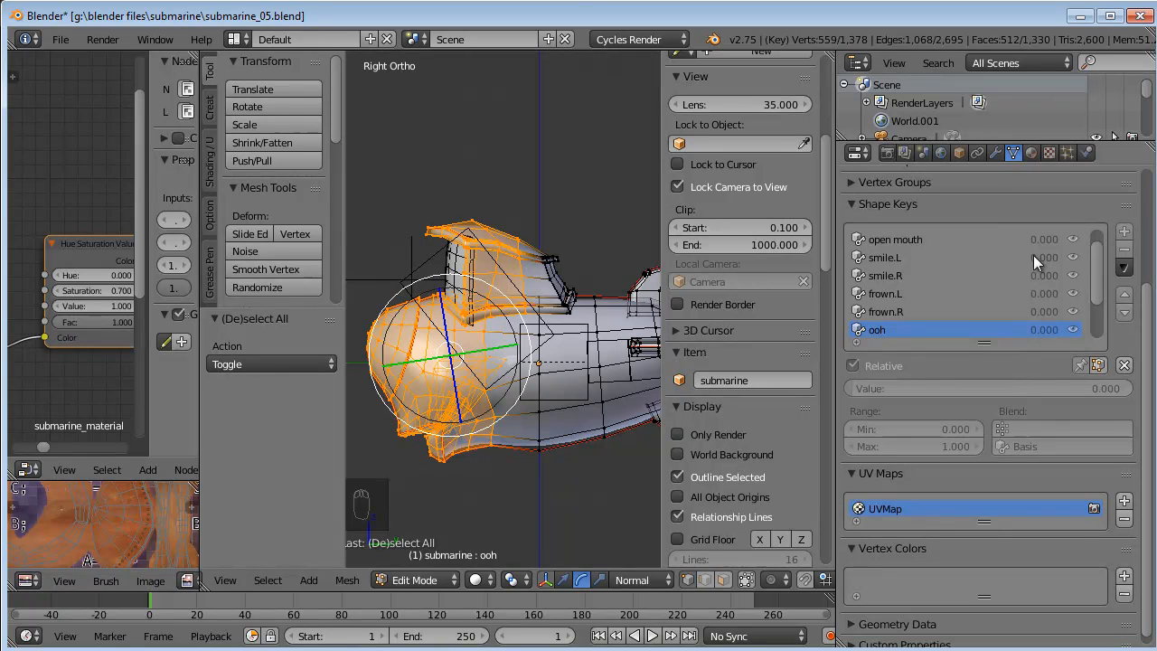
left_click(880, 183)
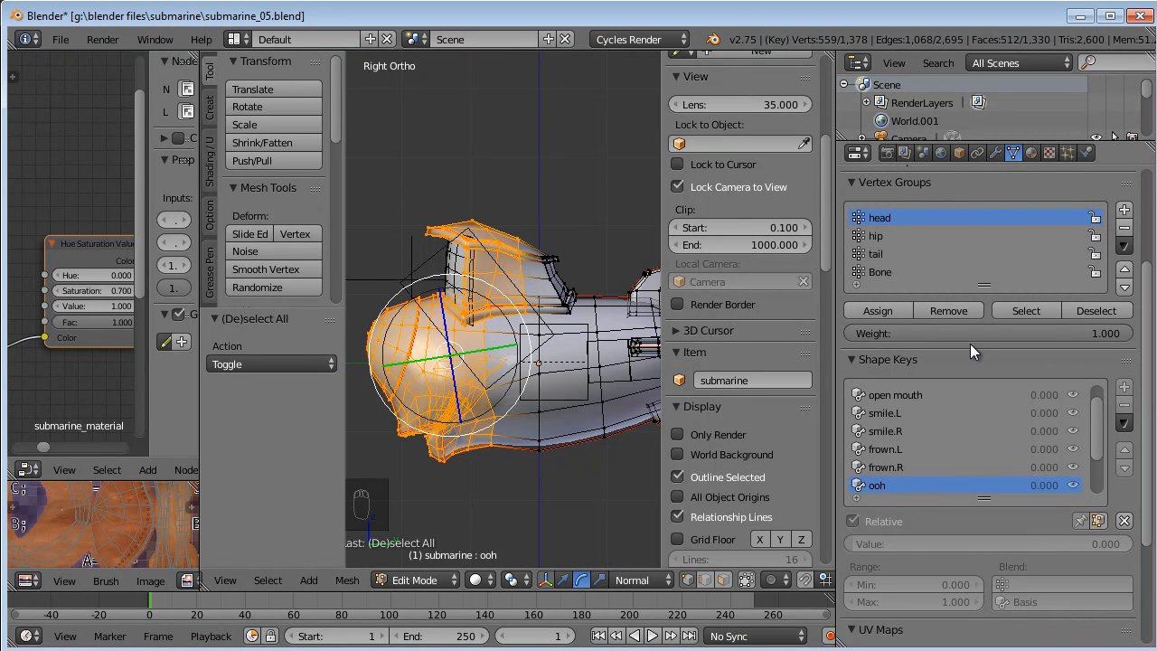
left_click_drag(897, 332, 1137, 324)
left_click(884, 310)
key("Tab")
Try rotating the head bone in the right side view to test the newly assigned weights.
mouse_move(461, 341)
middle_mouse_down()
mouse_move(510, 365)
mouse_move(648, 366)
mouse_move(414, 345)
mouse_move(530, 349)
mouse_move(452, 362)
mouse_move(476, 340)
middle_mouse_up()
key("KP_3")
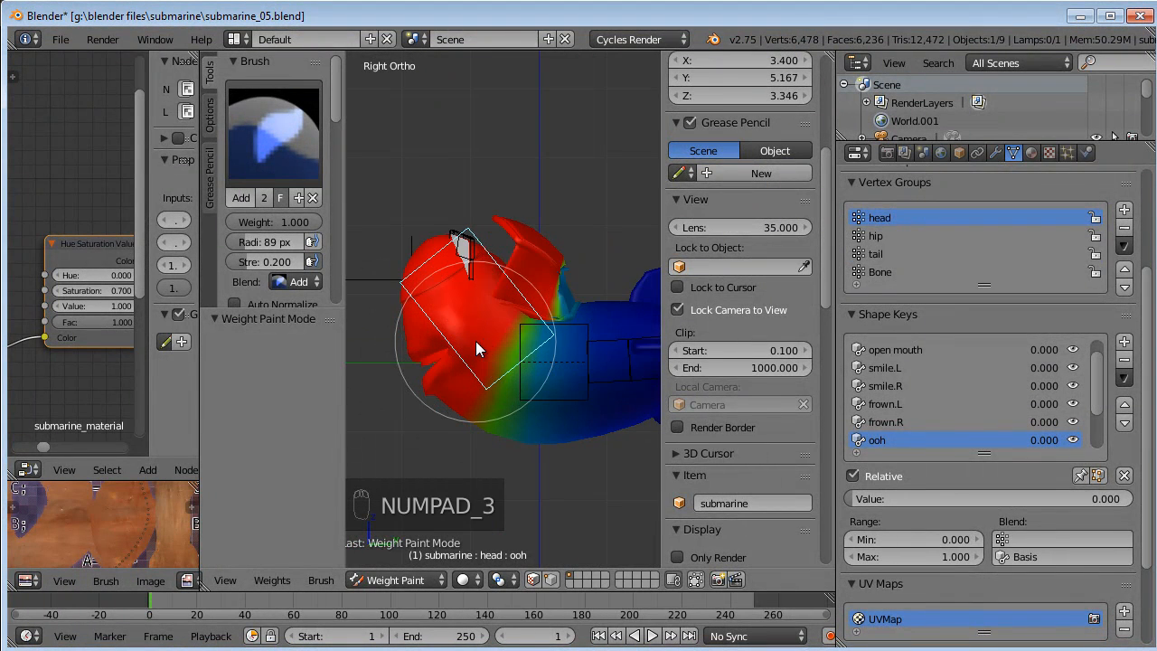
key("r")
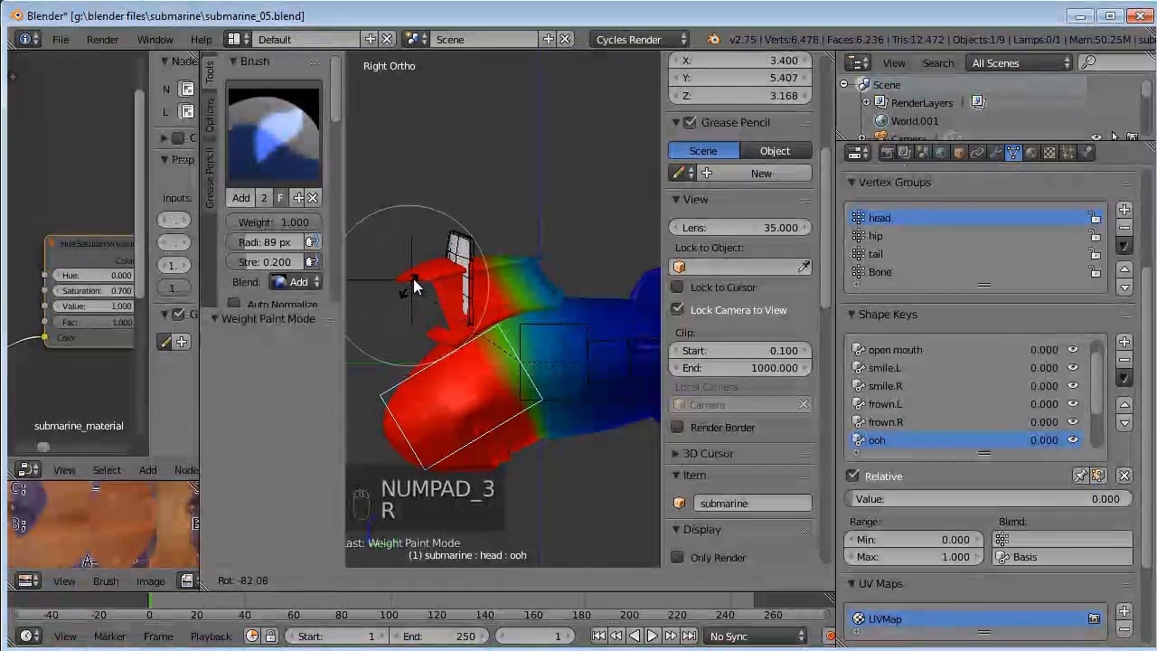
left_click(508, 237)
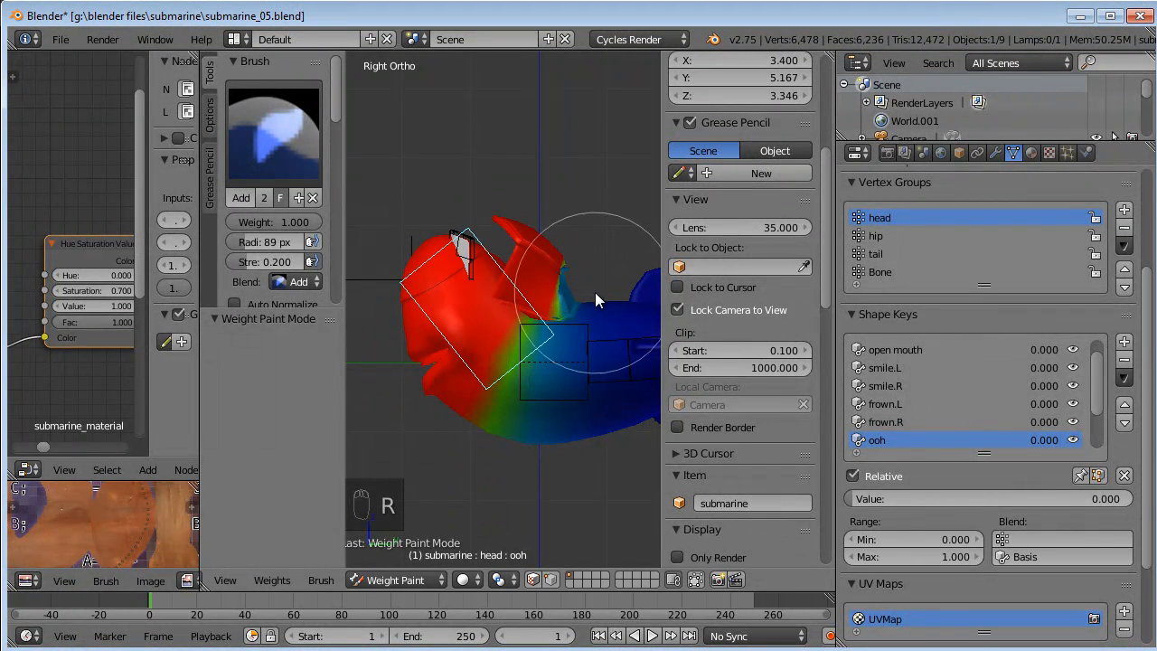
Paint full head weight onto the rear edge of the submarine's tower with the Add brush.
scroll(563, 329, "up", 3)
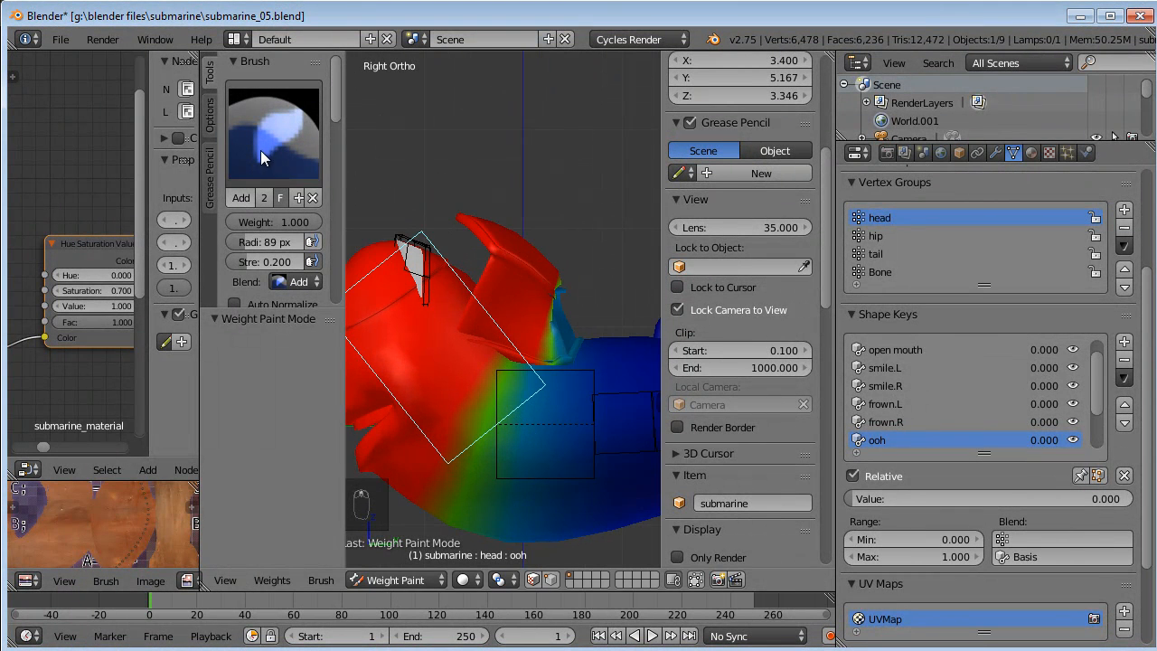
scroll(539, 290, "up", 2)
mouse_move(538, 282)
left_mouse_down()
mouse_move(556, 283)
mouse_move(550, 366)
mouse_move(578, 312)
mouse_move(554, 368)
left_mouse_up()
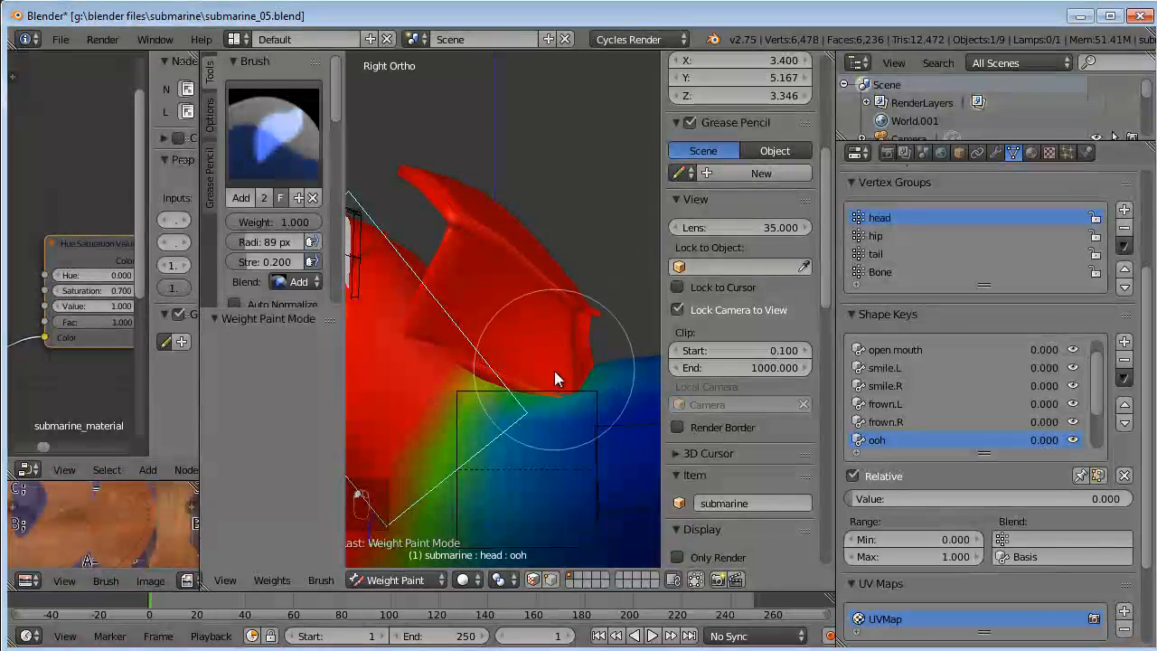
mouse_move(572, 363)
middle_mouse_down()
mouse_move(611, 352)
mouse_move(596, 323)
mouse_move(495, 317)
mouse_move(503, 338)
mouse_move(486, 335)
mouse_move(524, 351)
mouse_move(638, 336)
mouse_move(447, 322)
mouse_move(496, 349)
mouse_move(549, 332)
middle_mouse_up()
key("KP_3")
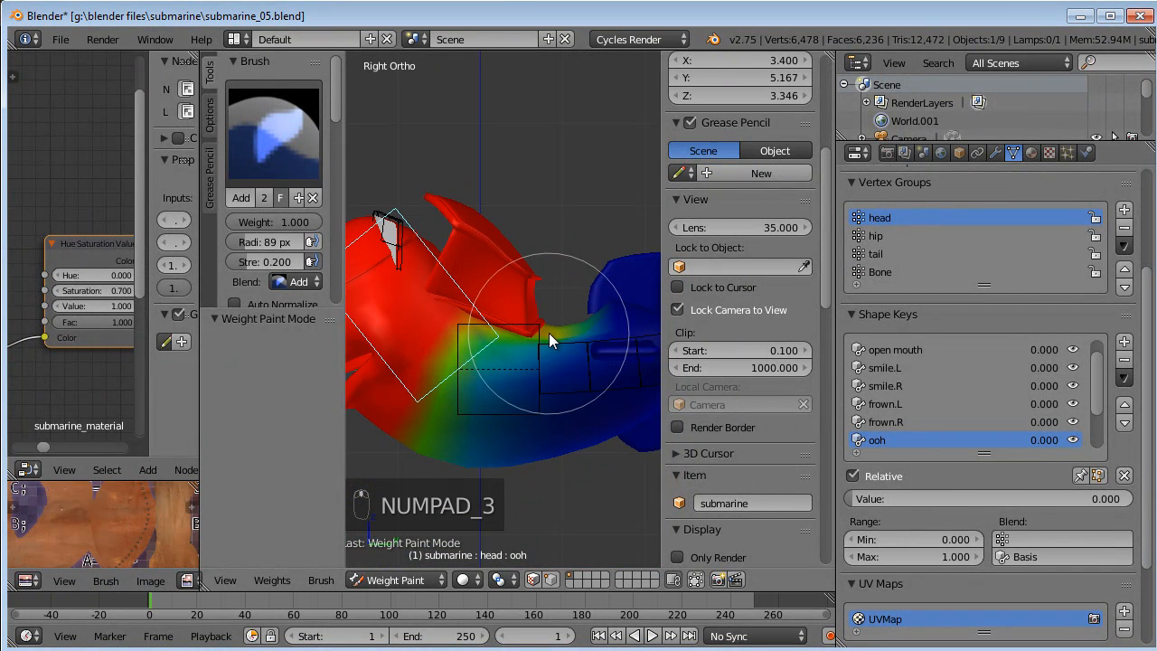
Remove hip weight from the front and side of the submarine's tower with the Subtract brush.
right_click(513, 324)
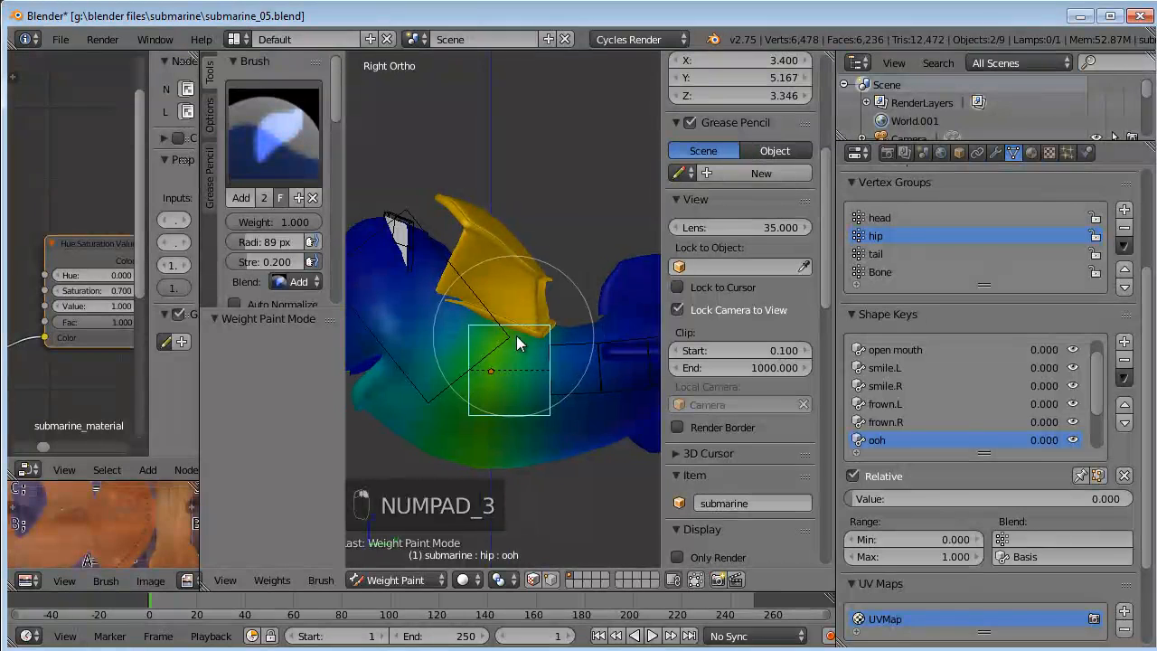
left_click(251, 129)
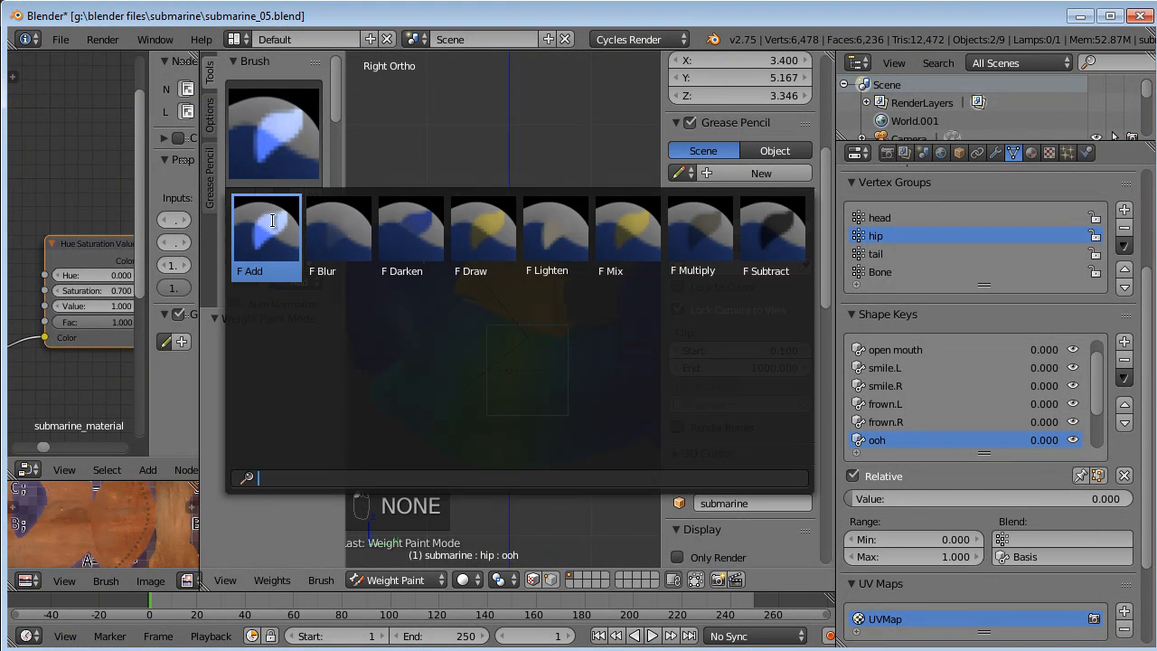
left_click(773, 233)
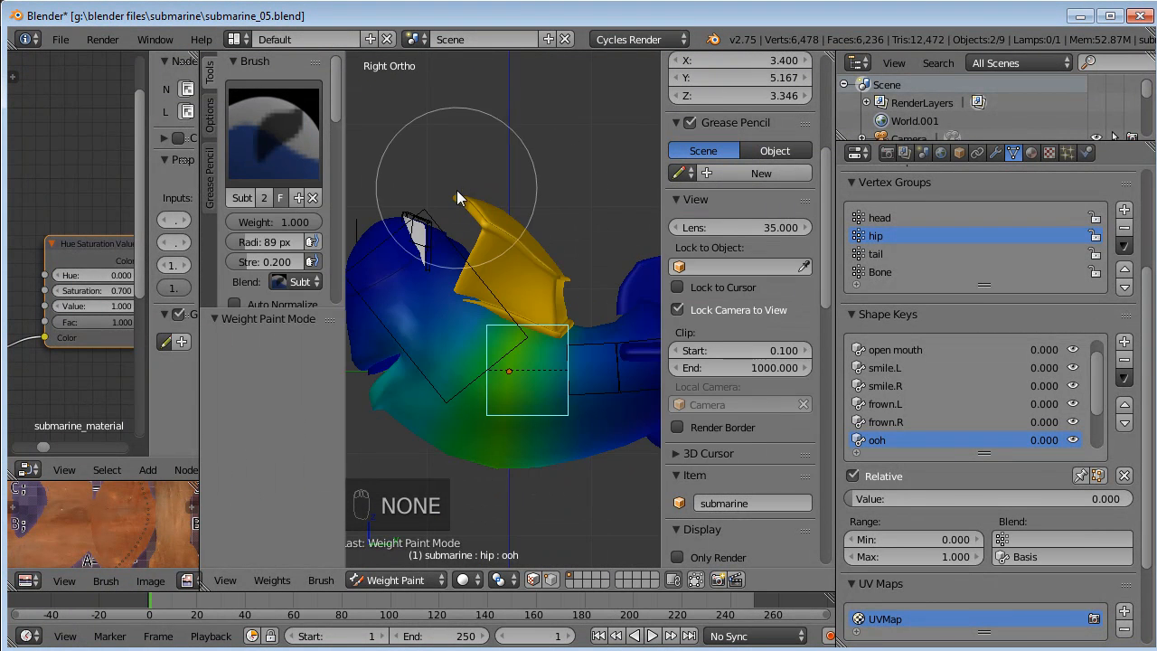
mouse_move(450, 215)
left_mouse_down()
mouse_move(448, 234)
mouse_move(511, 237)
mouse_move(452, 296)
left_mouse_up()
middle_click_drag(451, 276, 539, 228, "shift")
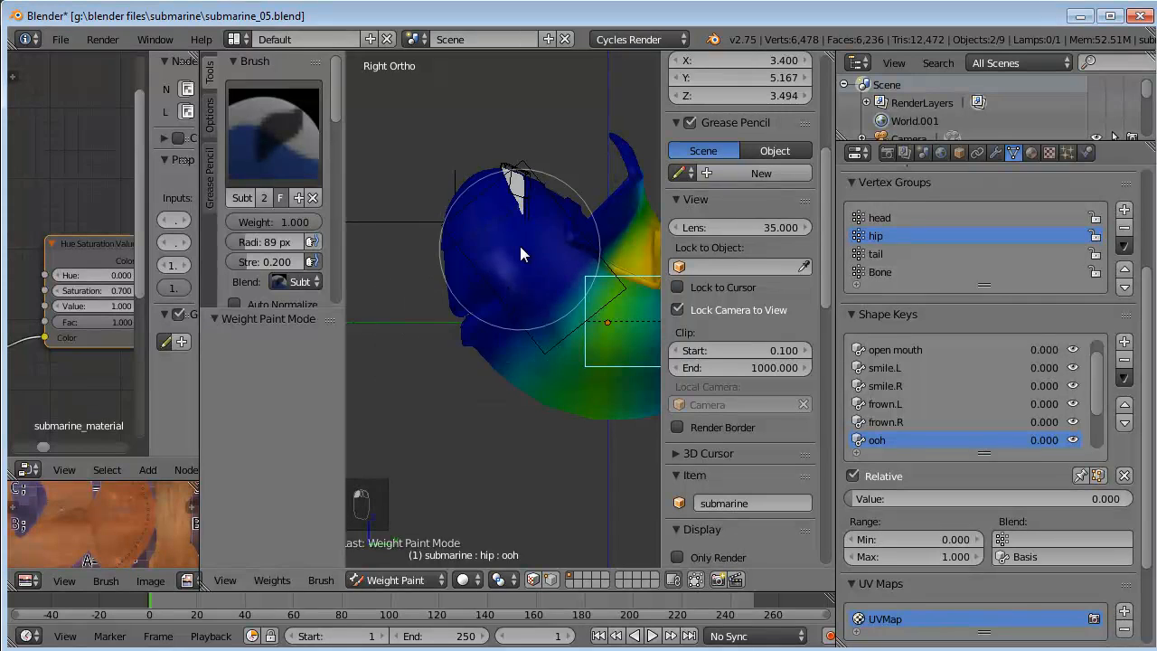
middle_click_drag(551, 247, 435, 279, "shift")
Rotate the head bone by about -38.5° back toward its straight pose.
key("Tab")
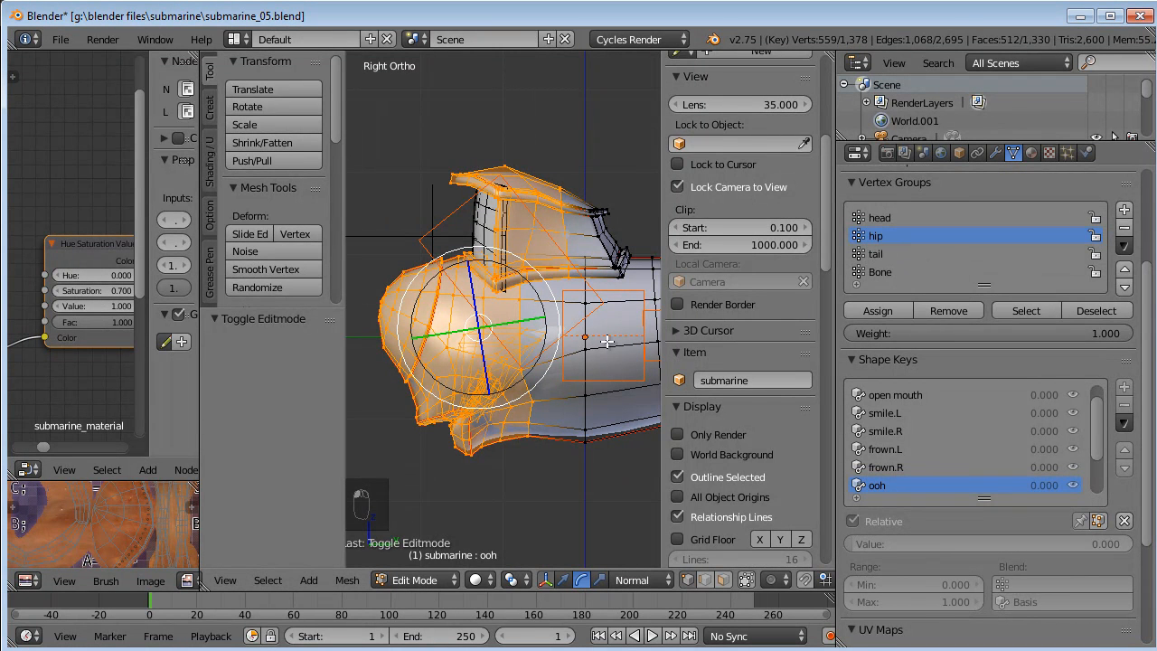
key("Tab")
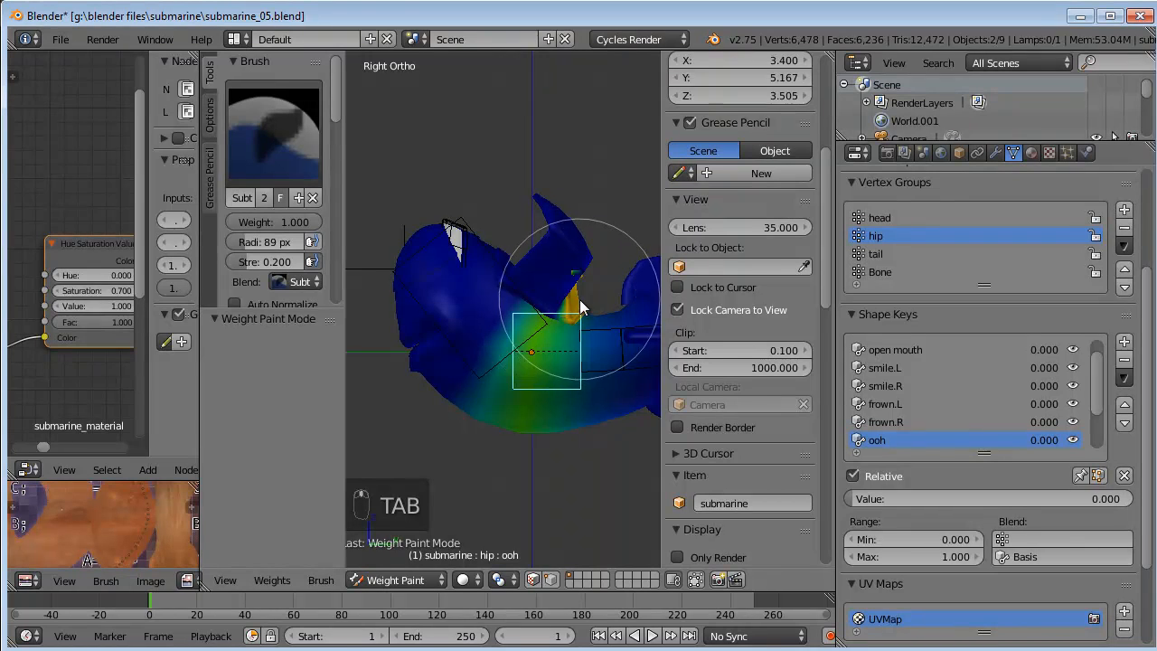
scroll(582, 308, "up", 1)
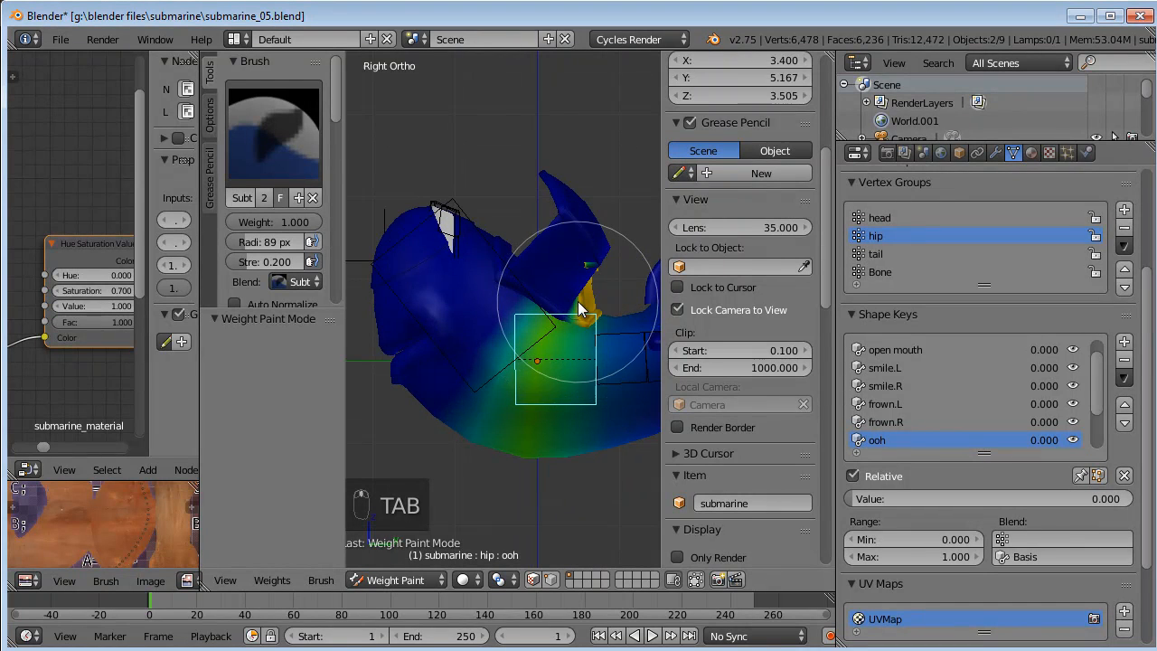
right_click(449, 233)
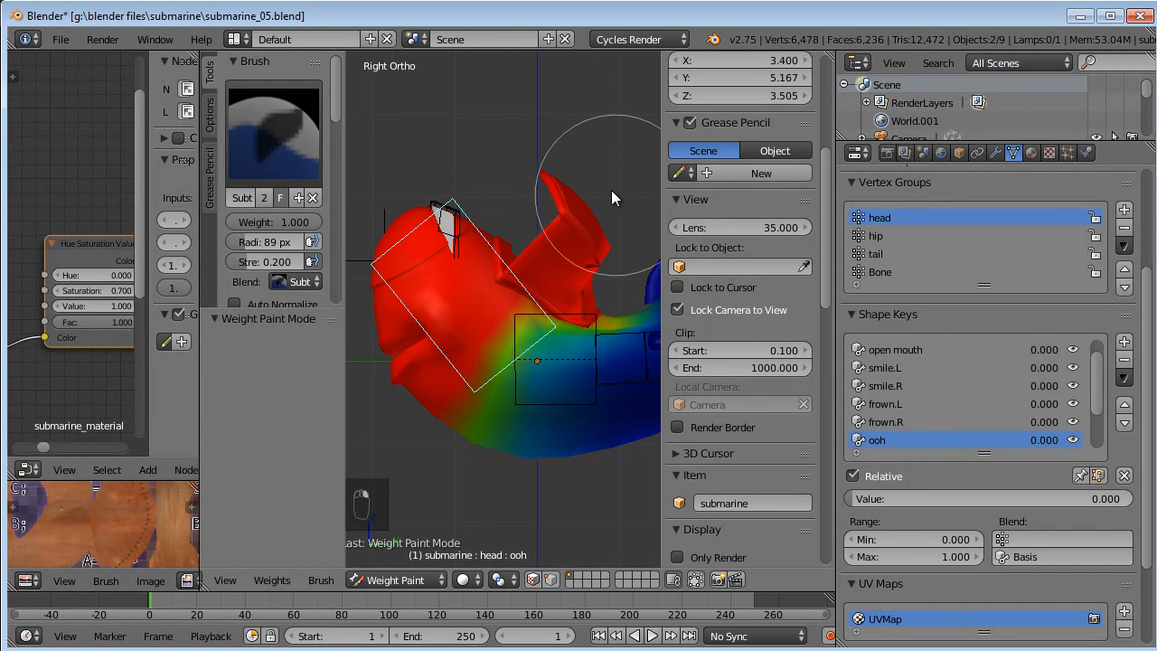
key("r")
left_click(493, 183)
Soften the hip weights on the rear half of the tower with the Blur brush.
right_click(568, 310)
mouse_move(567, 310)
middle_mouse_down()
mouse_move(498, 335)
mouse_move(551, 361)
mouse_move(561, 317)
middle_mouse_up()
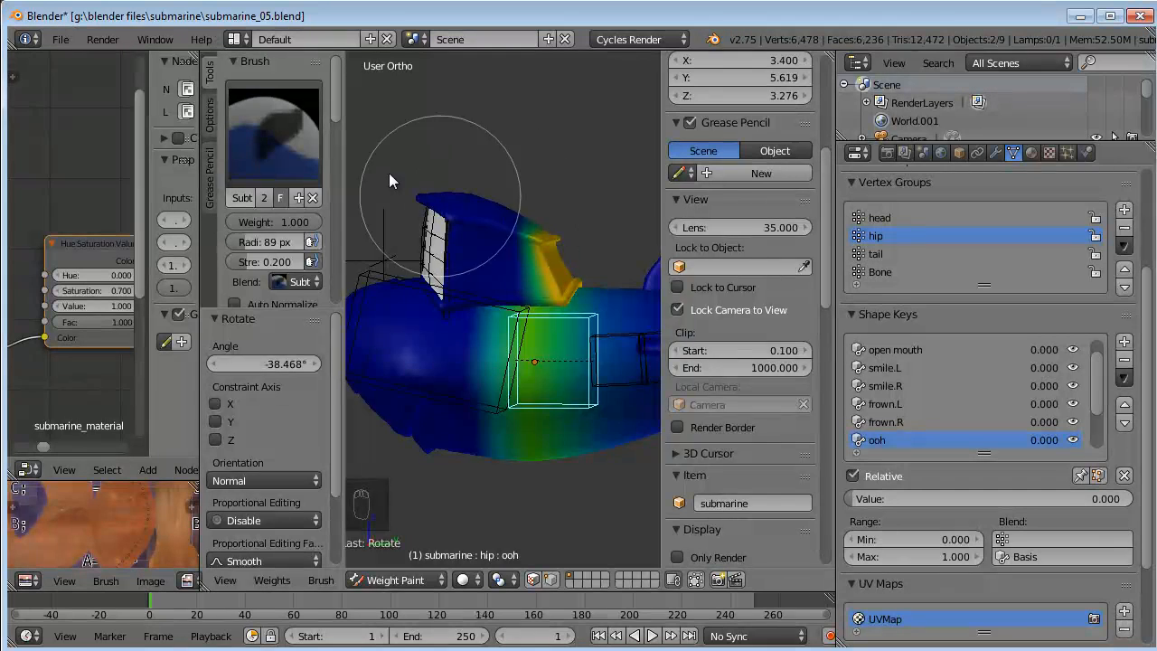
left_click(270, 127)
left_click(342, 244)
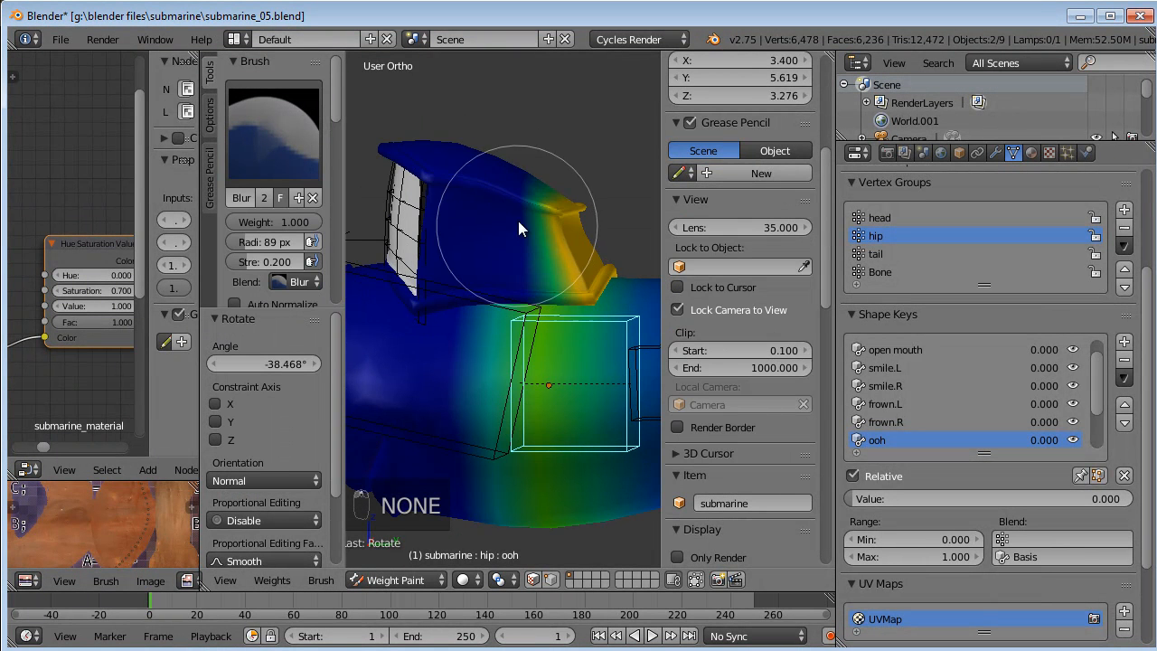
left_click_drag(531, 278, 547, 201)
mouse_move(547, 201)
middle_mouse_down()
mouse_move(607, 263)
mouse_move(466, 198)
mouse_move(459, 234)
middle_mouse_up()
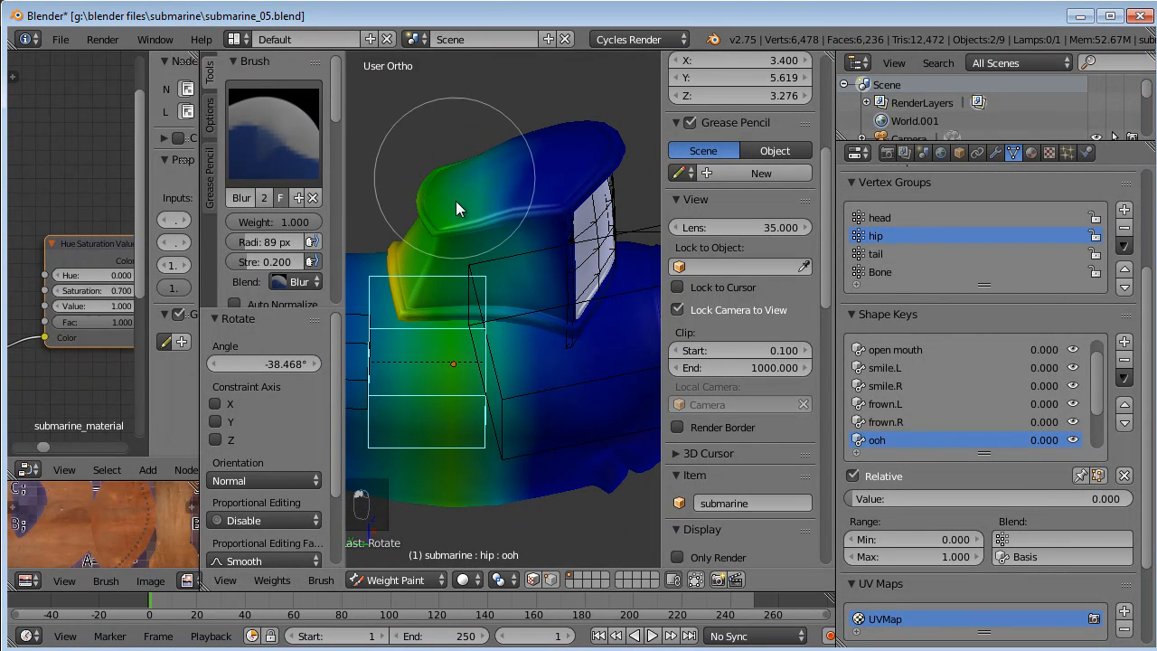
Undo the last change and soften the head weights along the tower's rear edge with the Blur brush.
left_click(880, 217)
mouse_move(632, 267)
middle_mouse_down()
mouse_move(486, 288)
mouse_move(424, 263)
mouse_move(600, 296)
mouse_move(566, 306)
mouse_move(582, 282)
mouse_move(469, 231)
middle_mouse_up()
key("ctrl+z")
middle_click_drag(553, 265, 543, 298)
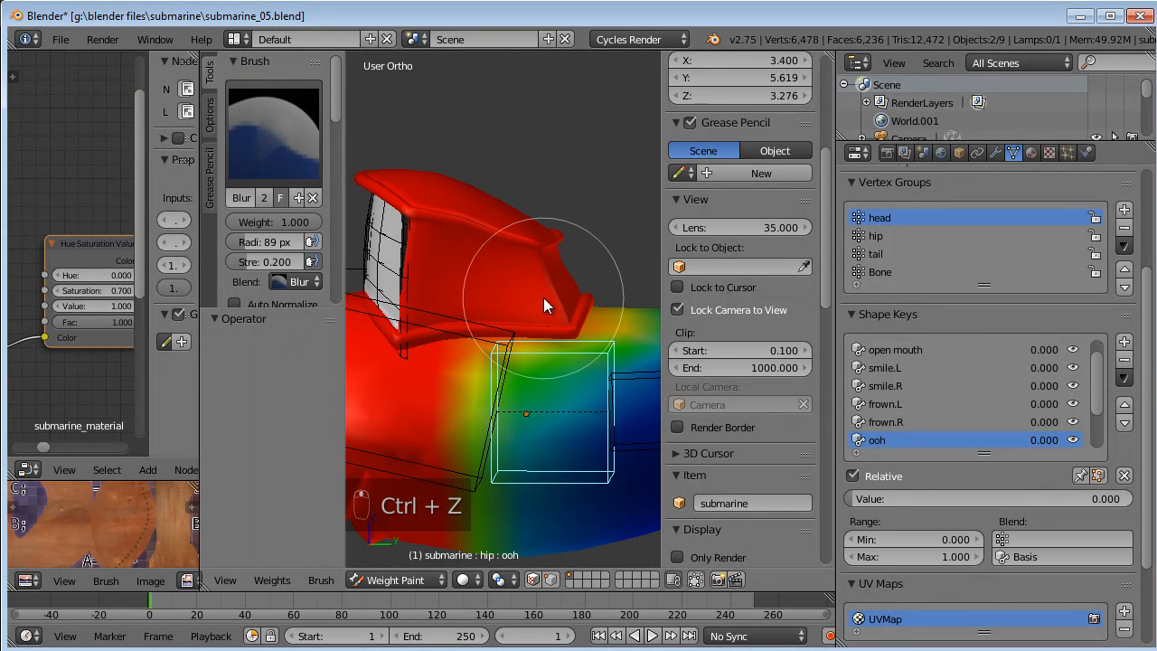
key("KP_3")
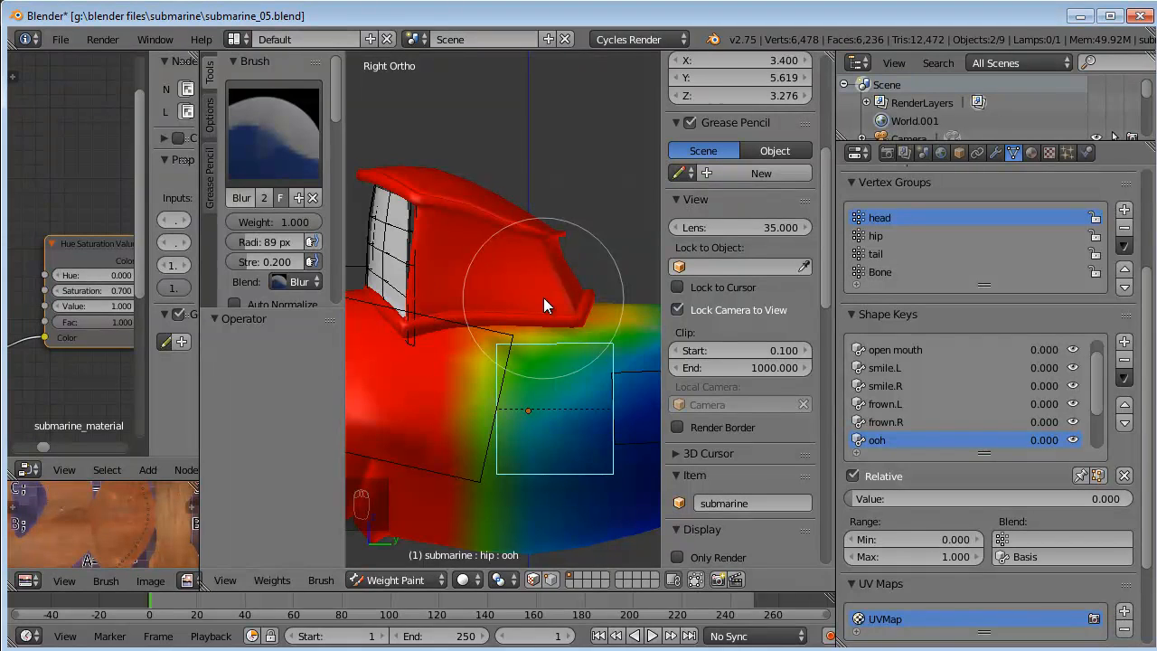
left_click(275, 167)
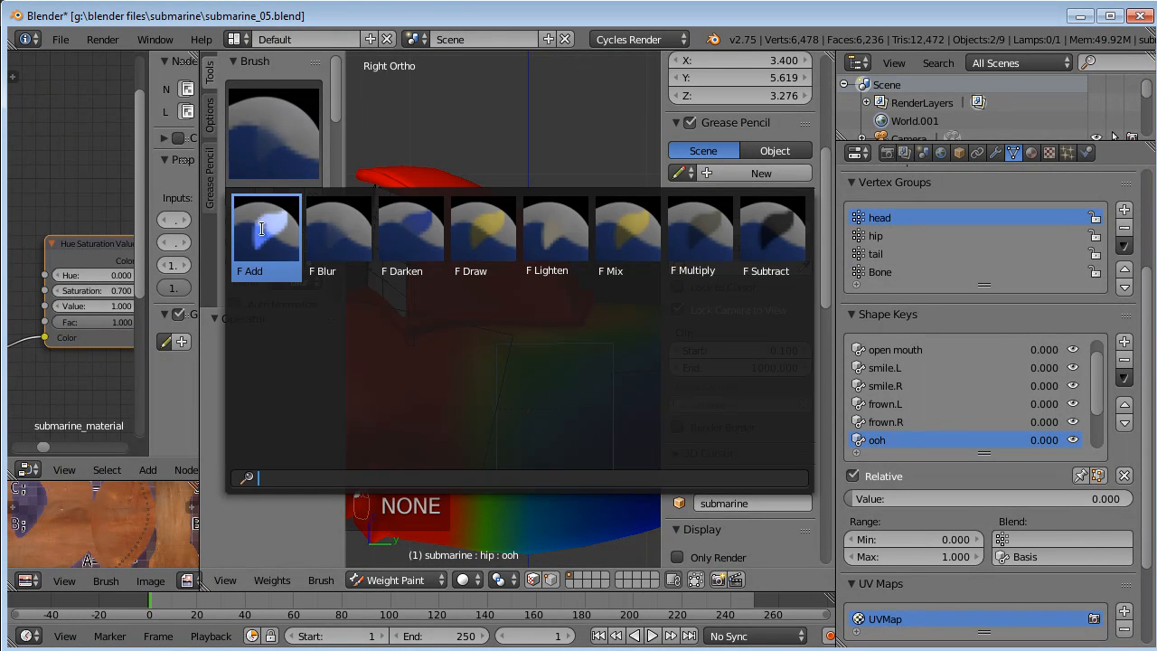
left_click(760, 237)
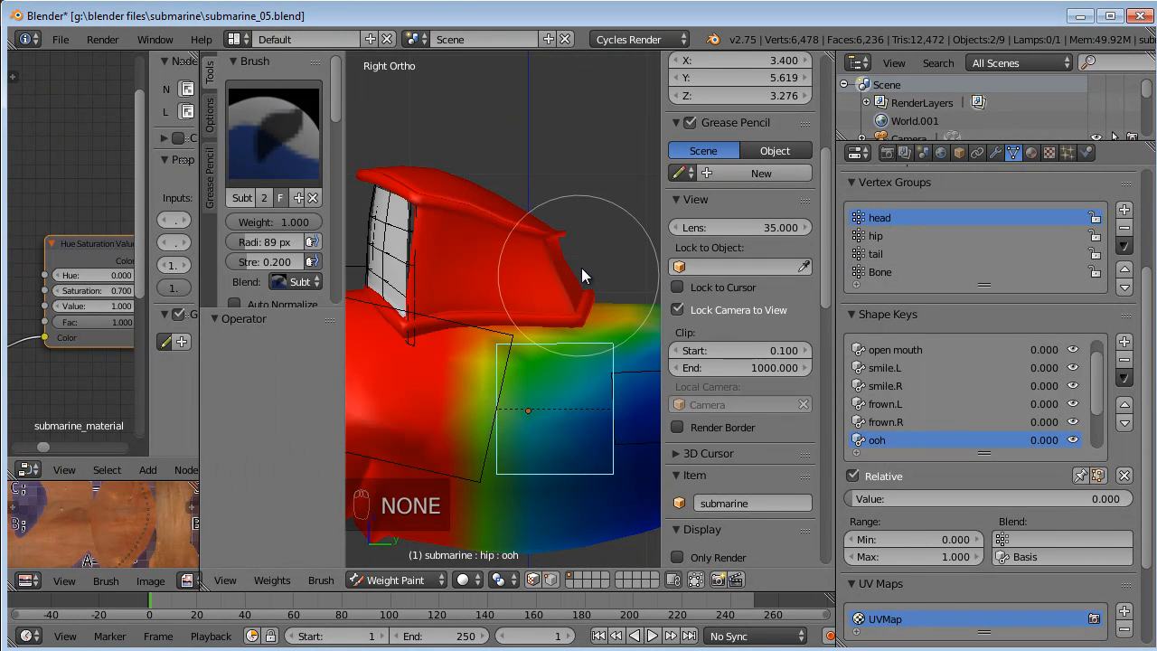
left_click(274, 153)
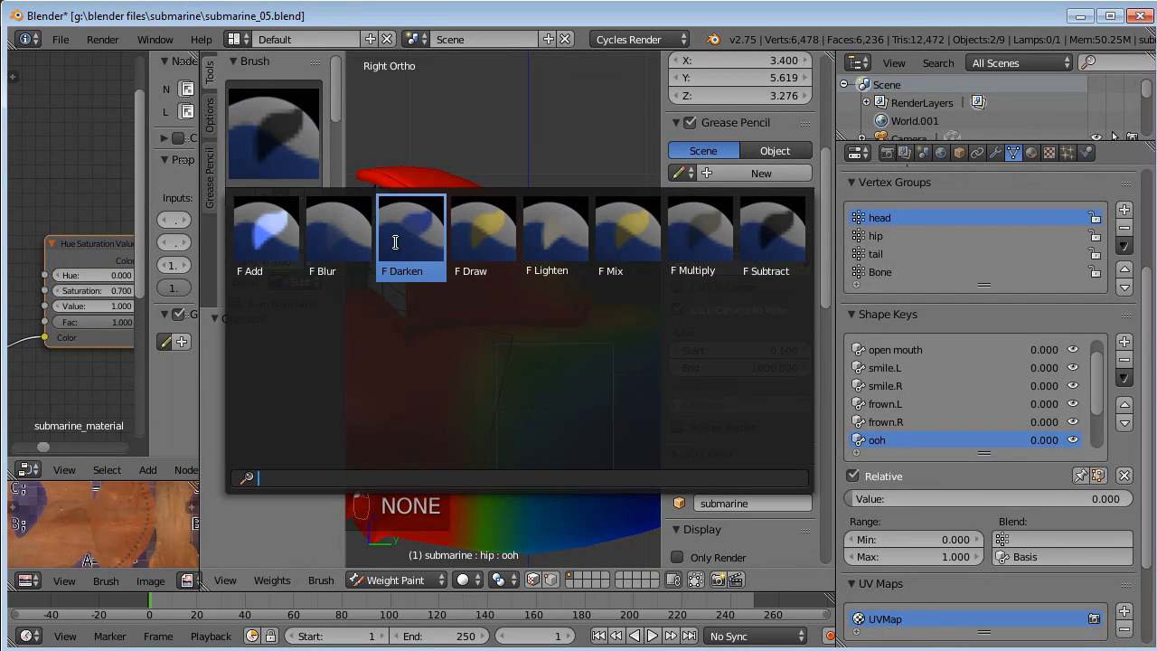
left_click(337, 247)
mouse_move(554, 239)
left_mouse_down()
mouse_move(571, 259)
mouse_move(563, 302)
left_mouse_up()
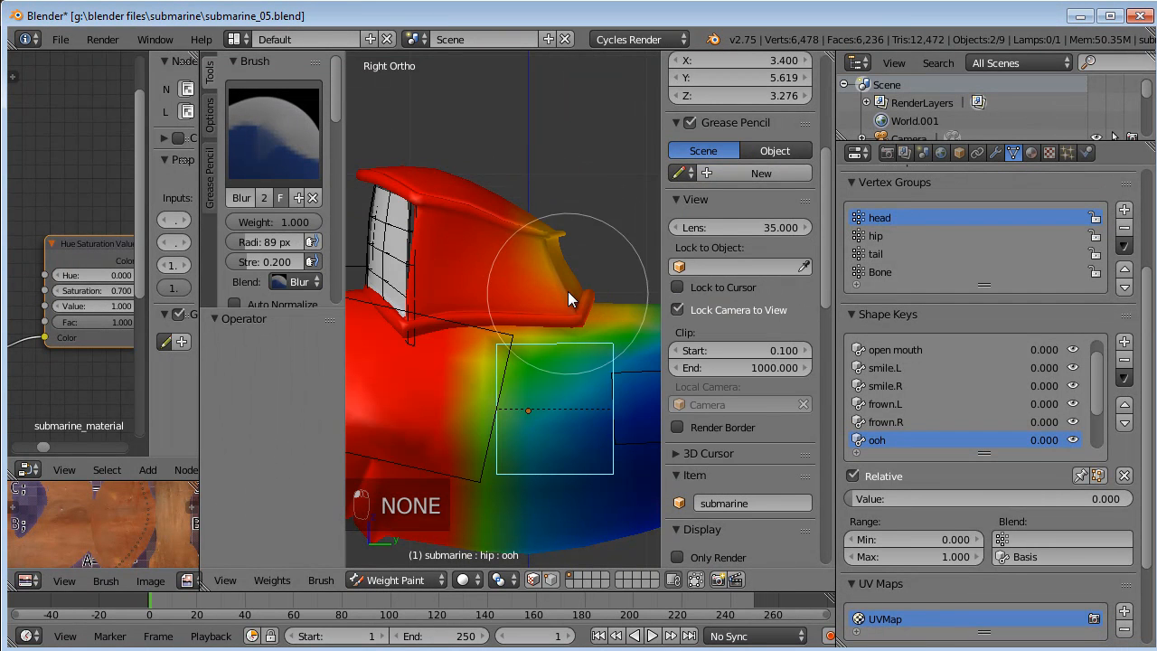
mouse_move(530, 243)
left_mouse_down()
mouse_move(562, 247)
mouse_move(551, 242)
left_mouse_up()
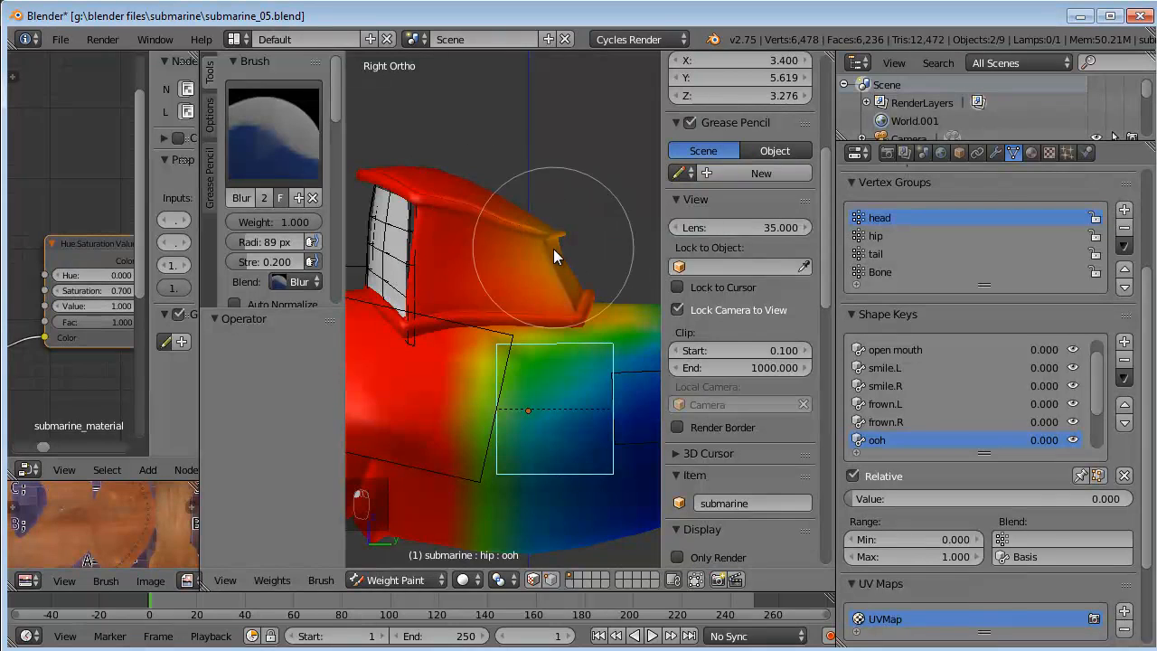
Subtract head weight from the rear of the tower and blur the transition toward its front.
left_click(274, 136)
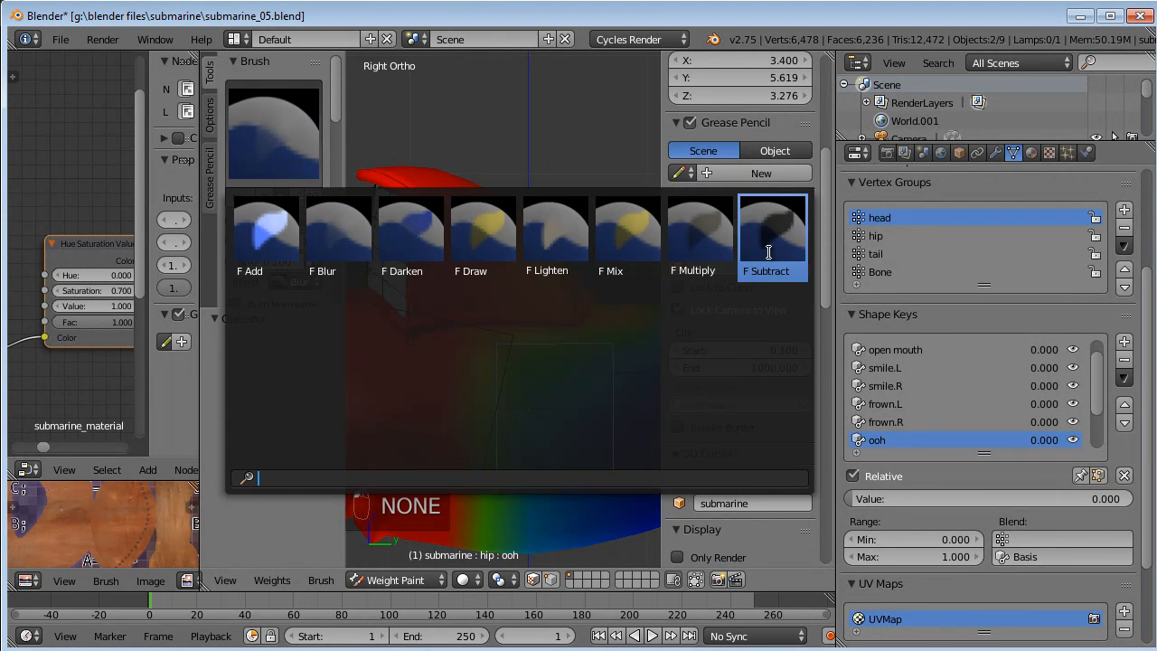
left_click(774, 242)
mouse_move(592, 278)
left_mouse_down()
mouse_move(559, 307)
mouse_move(518, 284)
mouse_move(491, 182)
left_mouse_up()
left_click(274, 136)
left_click(339, 238)
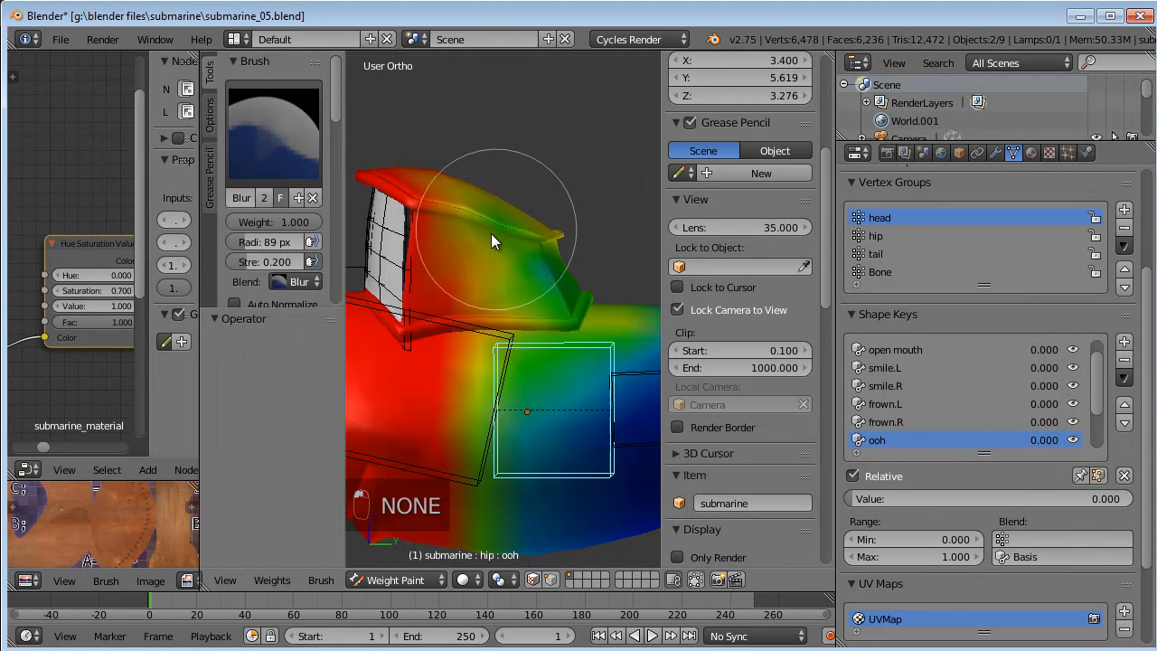
middle_click_drag(504, 222, 450, 222)
mouse_move(449, 223)
left_mouse_down()
mouse_move(477, 317)
mouse_move(512, 369)
left_mouse_up()
Rotate the head bone by about 25° to test the tower's deformation, and display the hip group's weights.
mouse_move(588, 316)
middle_mouse_down()
mouse_move(419, 323)
mouse_move(534, 344)
mouse_move(488, 320)
mouse_move(329, 305)
mouse_move(499, 278)
middle_mouse_up()
key("r")
key("r")
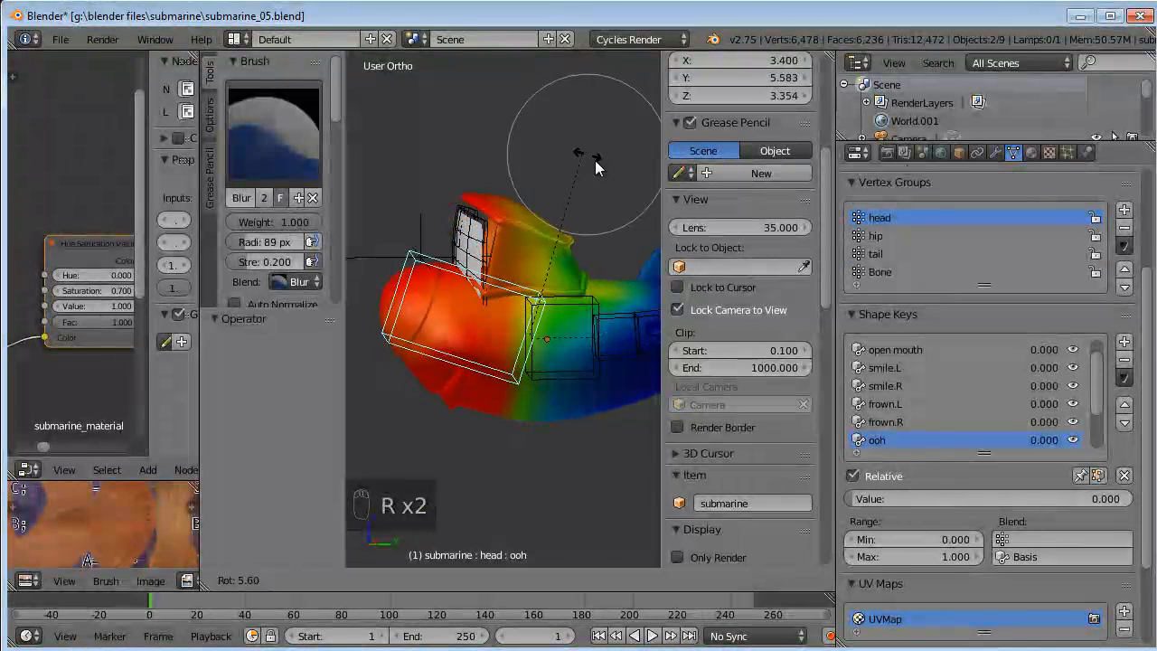
left_click(618, 215)
left_click(882, 236)
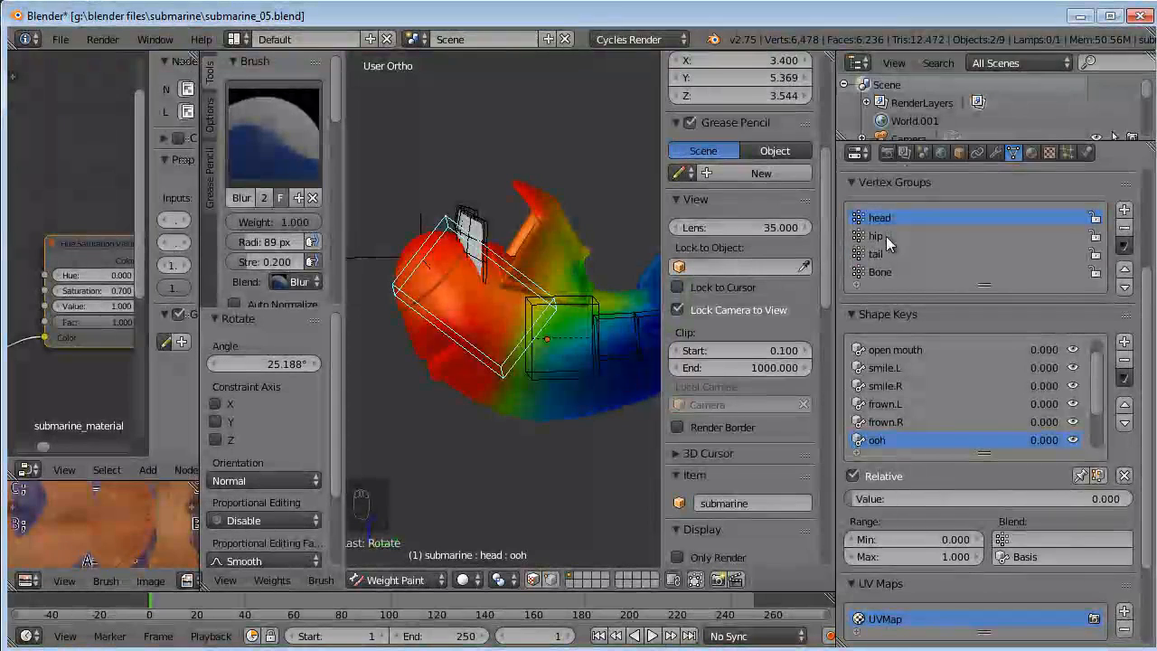
scroll(488, 277, "up", 3)
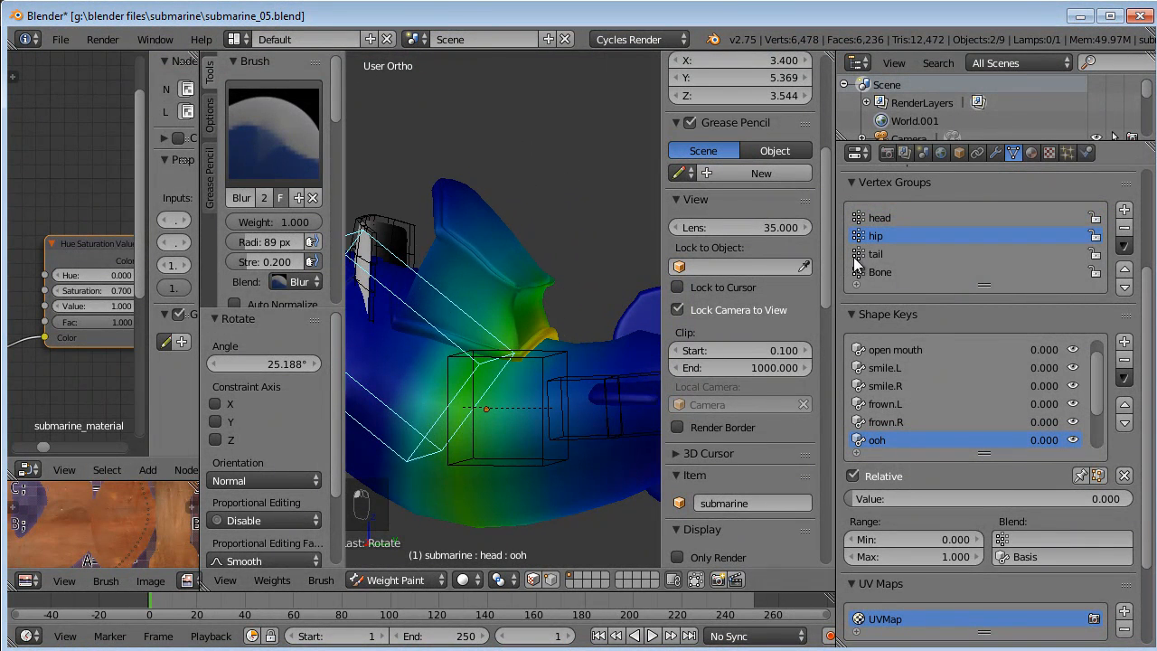
left_click(893, 225)
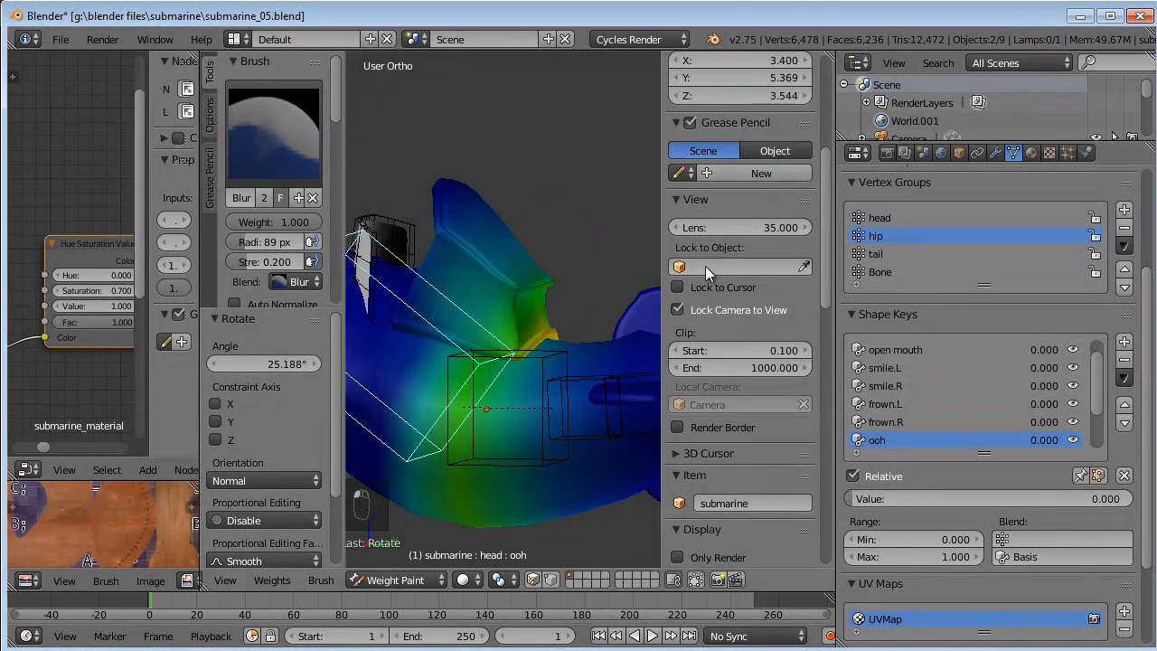
Try a free trackball rotation of the head bone and clear its pose rotation.
mouse_move(518, 303)
middle_mouse_down()
mouse_move(471, 342)
mouse_move(645, 342)
mouse_move(556, 346)
mouse_move(628, 339)
middle_mouse_up()
scroll(624, 341, "down", 2)
middle_click_drag(507, 348, 563, 392, "shift")
key("r")
key("r")
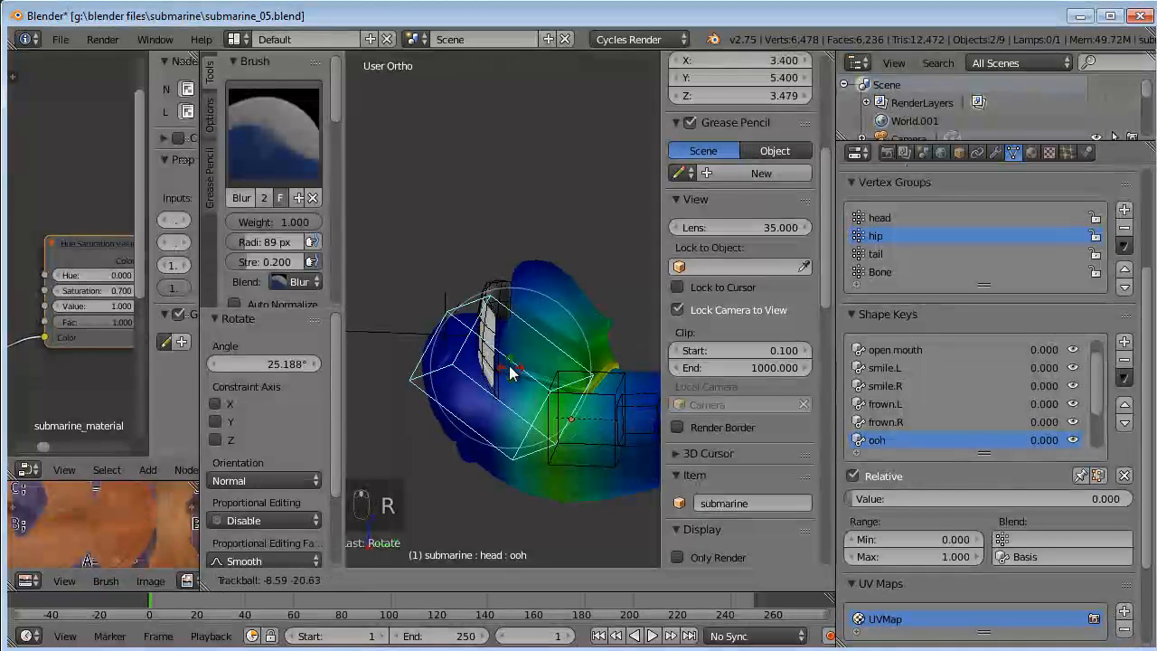
left_click(558, 362)
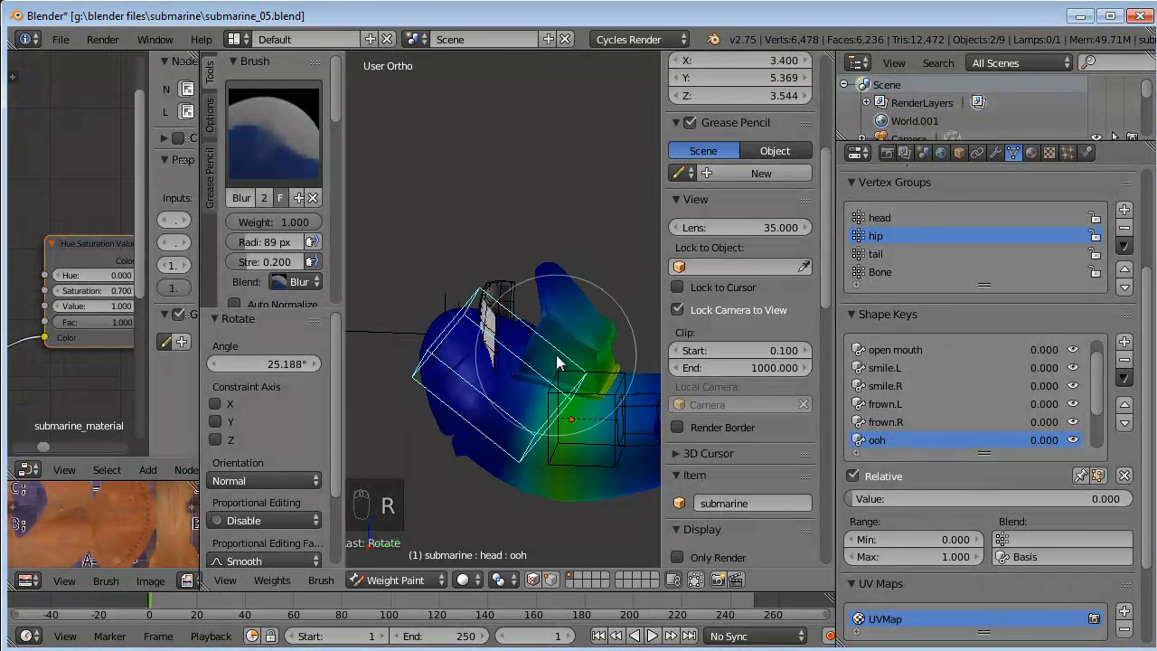
key("alt+r")
middle_click_drag(546, 376, 505, 374)
key("KP_Decimal")
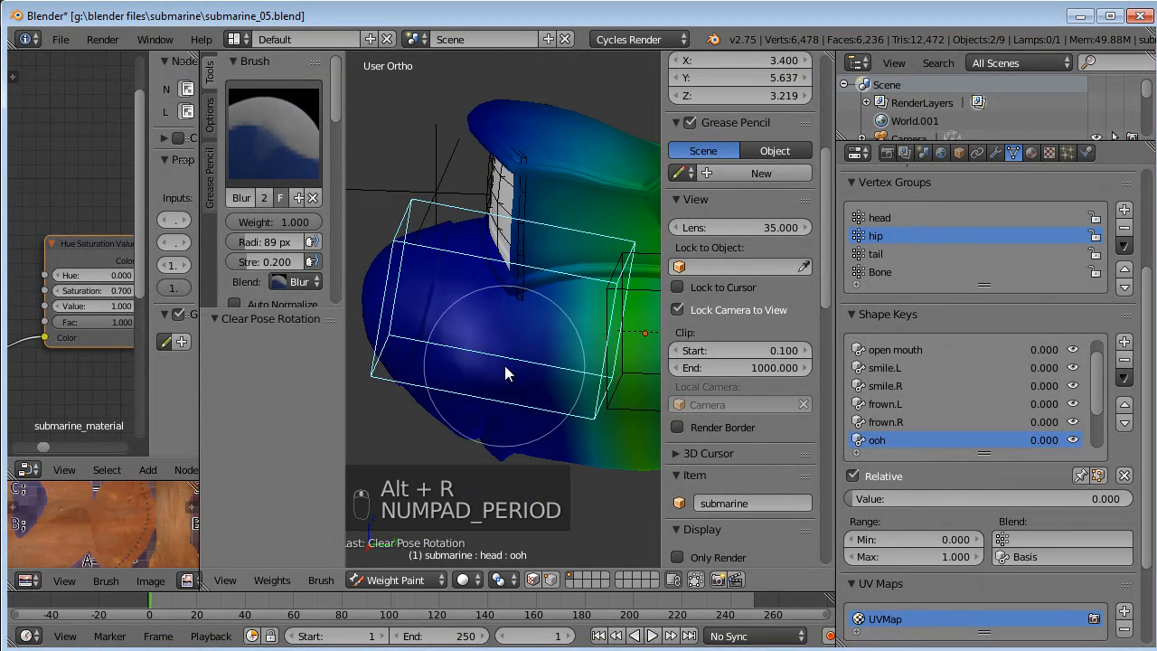
Select the tail bone in the right side view and try rotating it to test the tail weights.
key("KP_3")
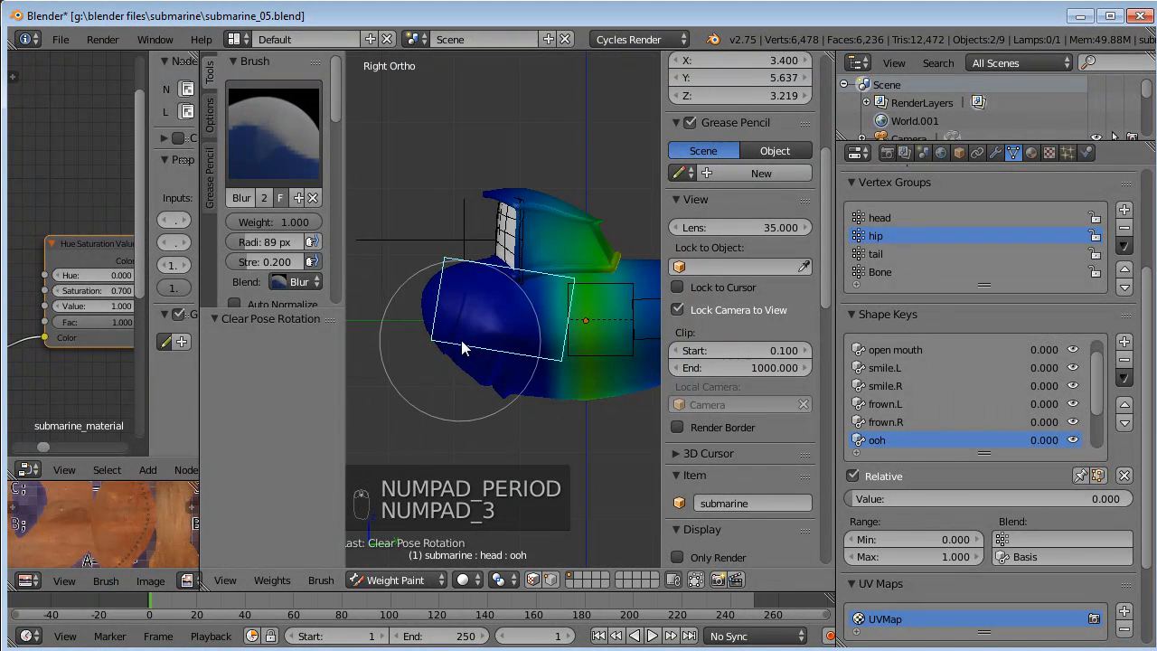
middle_click_drag(468, 340, 316, 349, "shift")
middle_click_drag(590, 354, 552, 367, "shift")
right_click(543, 315)
key("r")
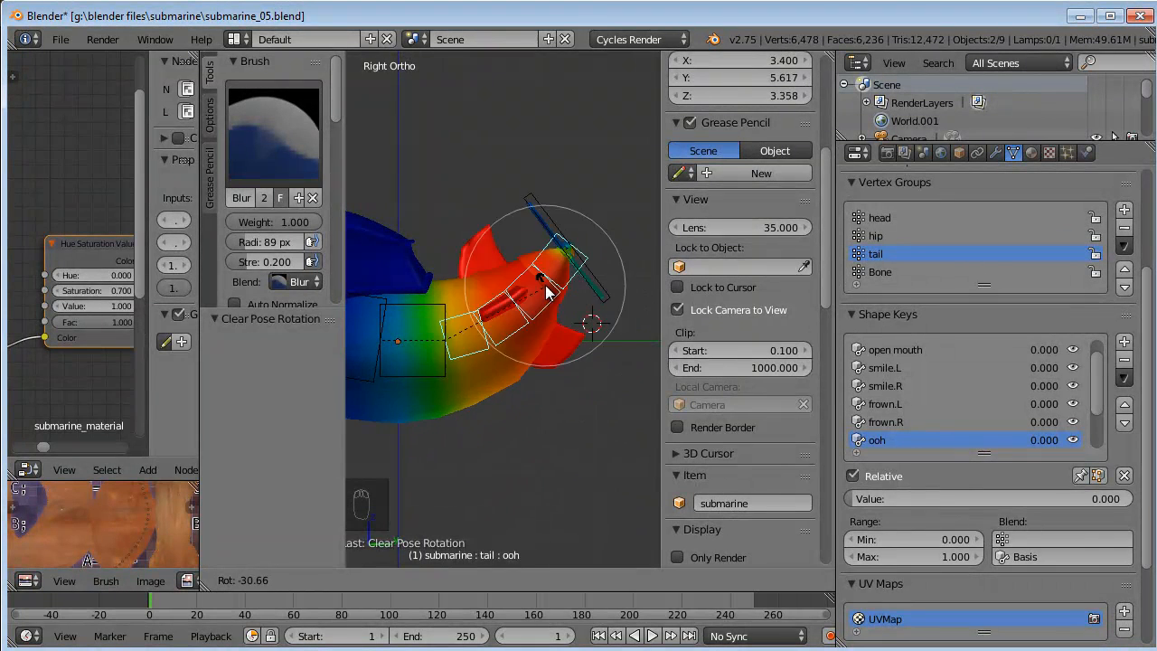
key("Escape")
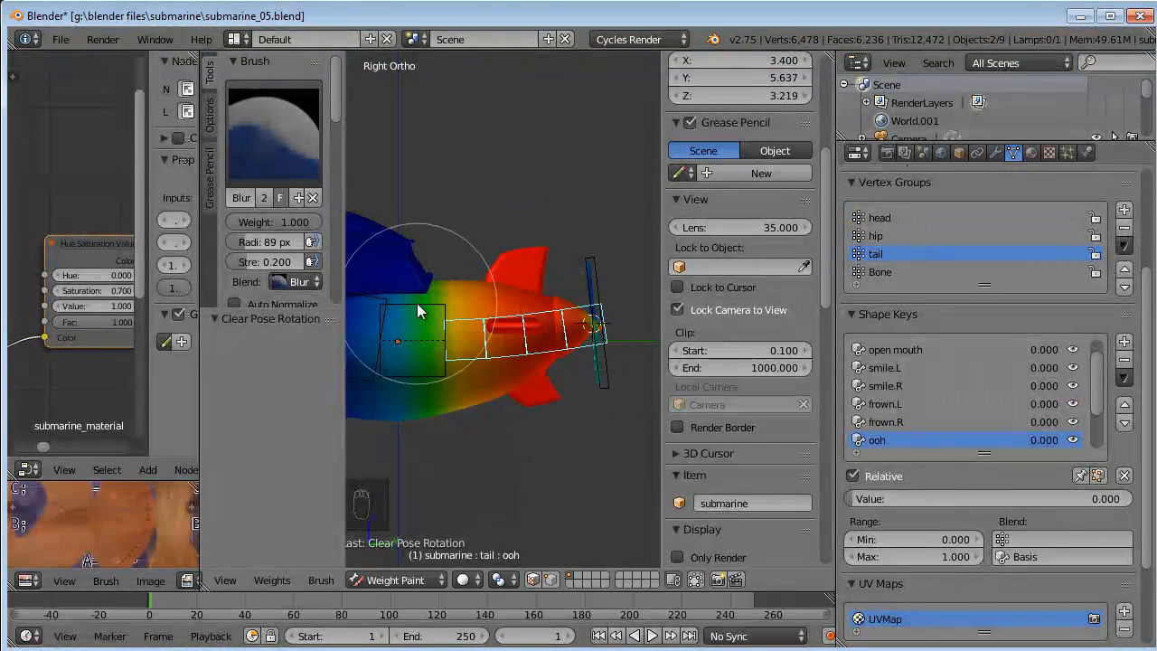
Deselect all vertices in Edit Mode and box-select the tips of the tail fins.
key("Tab")
key("a")
key("a")
key("b")
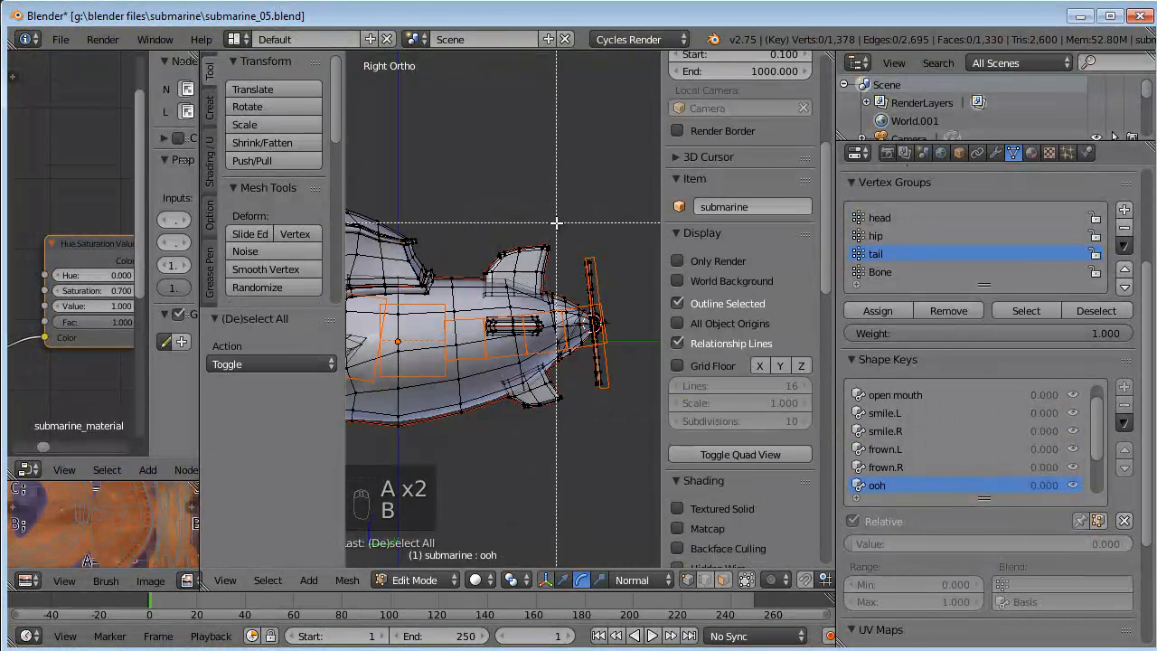
left_click_drag(506, 263, 508, 265)
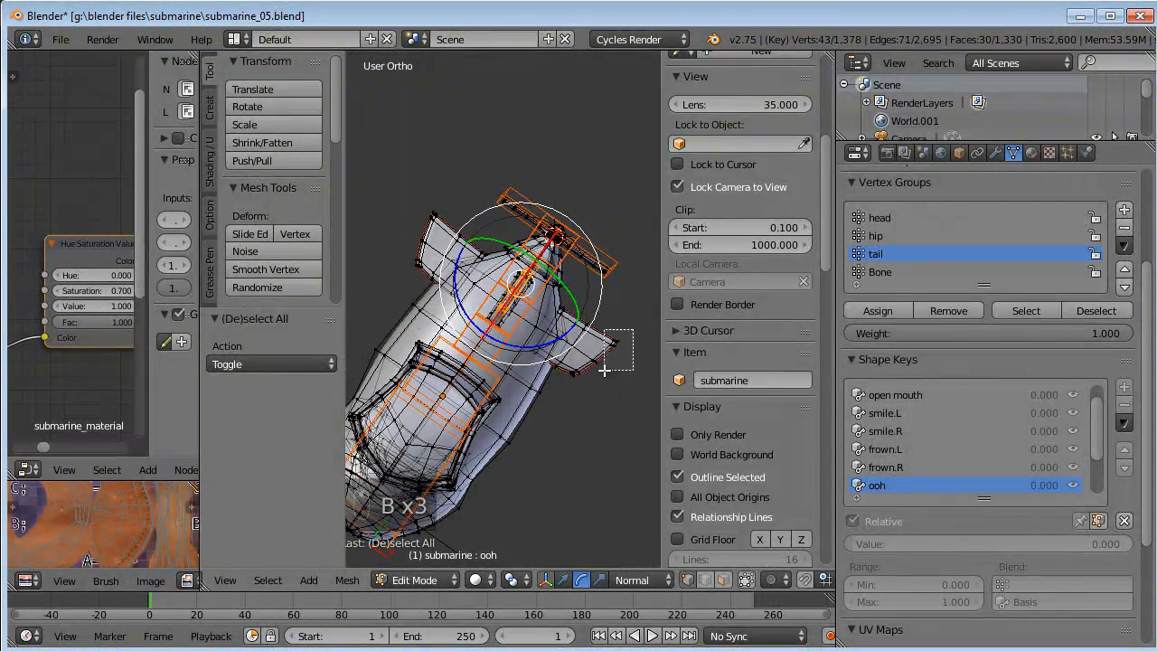
left_click_drag(604, 370, 604, 369)
key("b")
key("KP_3")
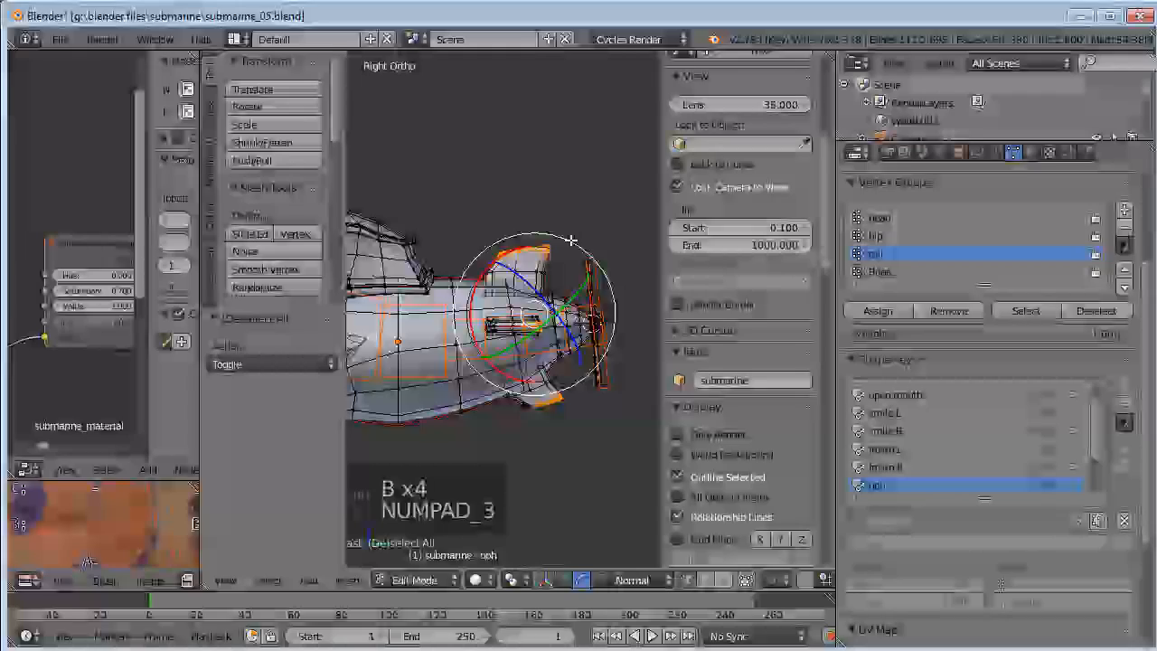
Add the propeller to the selection and extend it to all geometry linked to the selected fins and propeller.
key("b")
left_click_drag(627, 245, 579, 398)
middle_click_drag(578, 398, 612, 365)
key("b")
left_click_drag(612, 364, 614, 364)
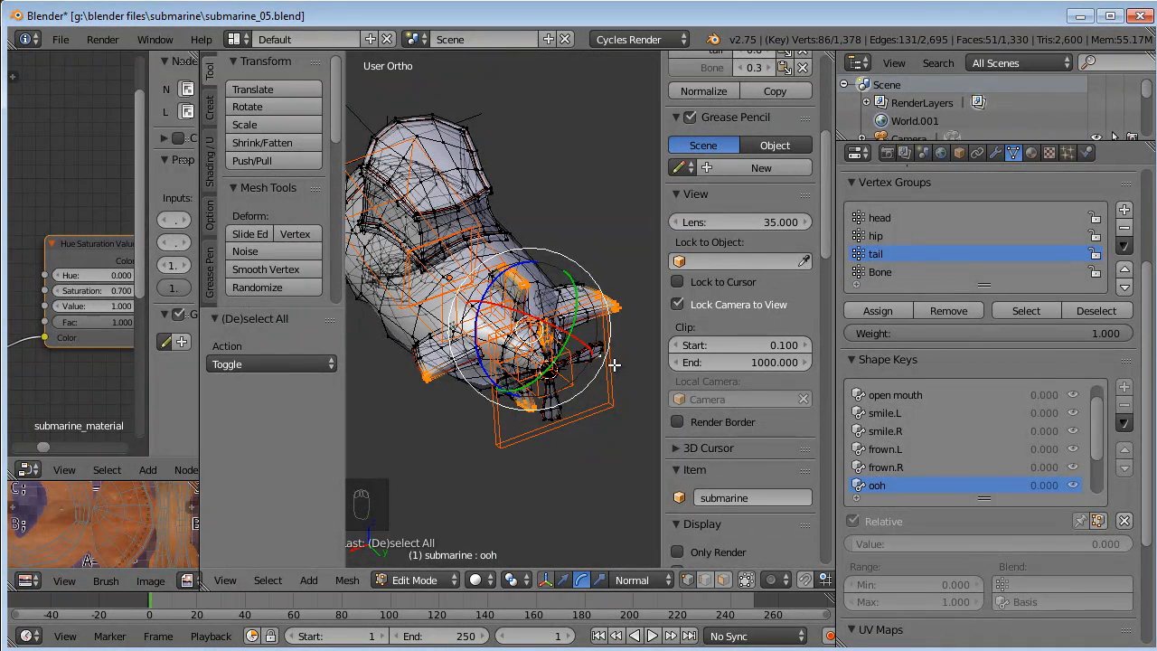
key("ctrl+l")
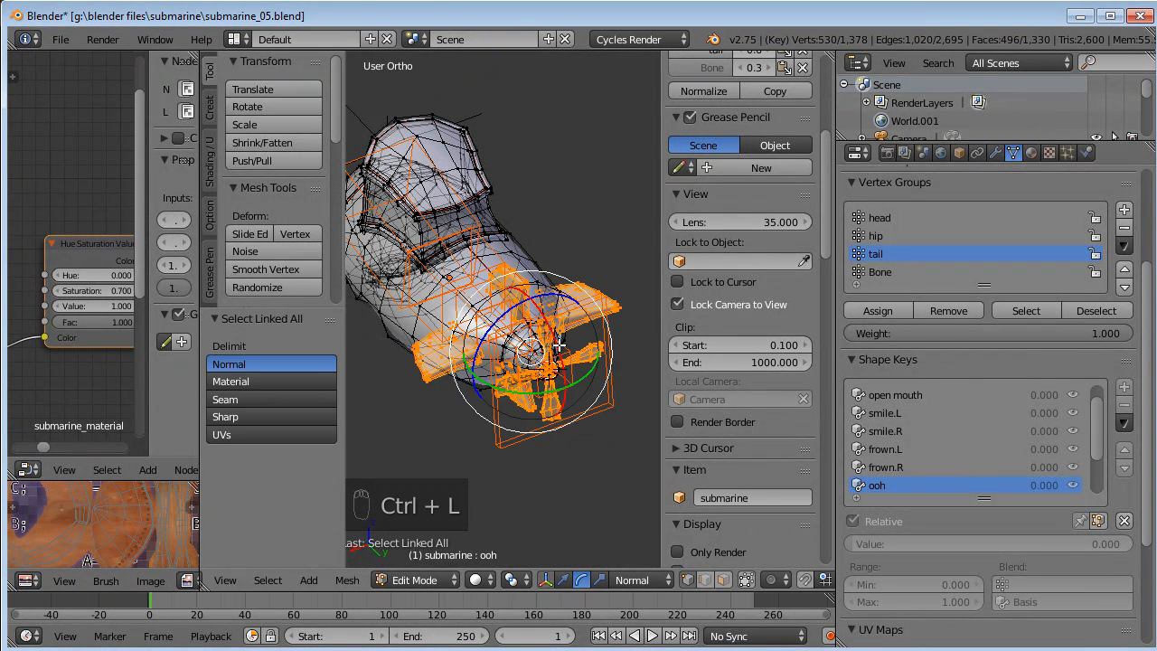
Make head the active vertex group and switch back to tail, keeping the tail fins and propeller selected.
middle_click_drag(560, 346, 753, 286)
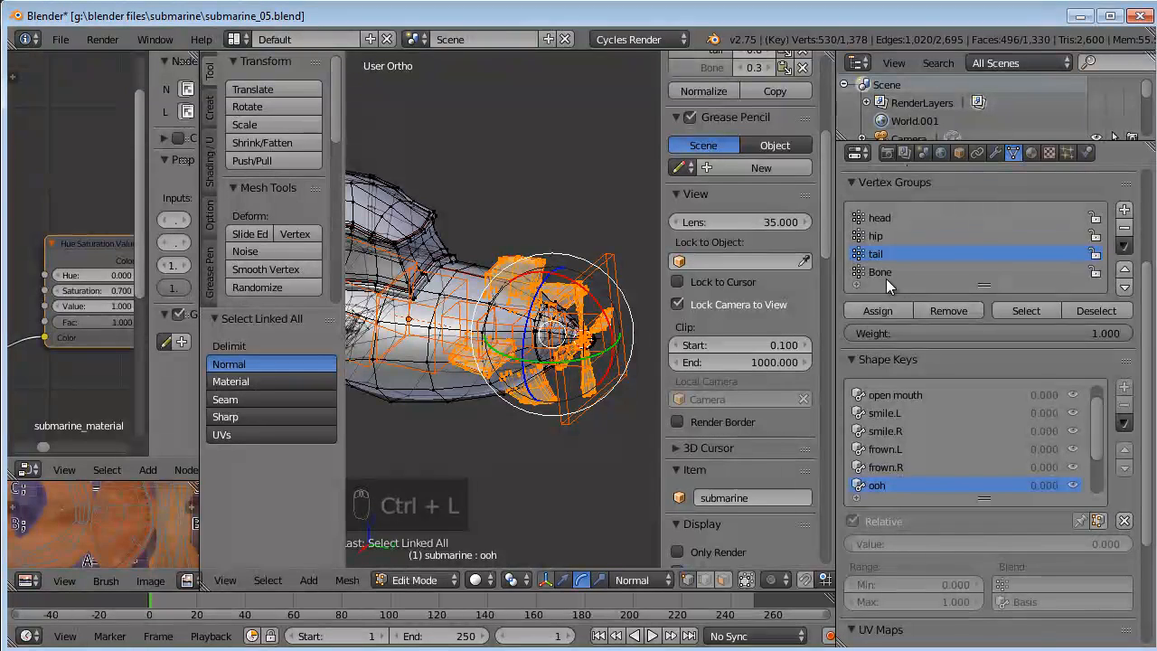
scroll(900, 254, "up", 1)
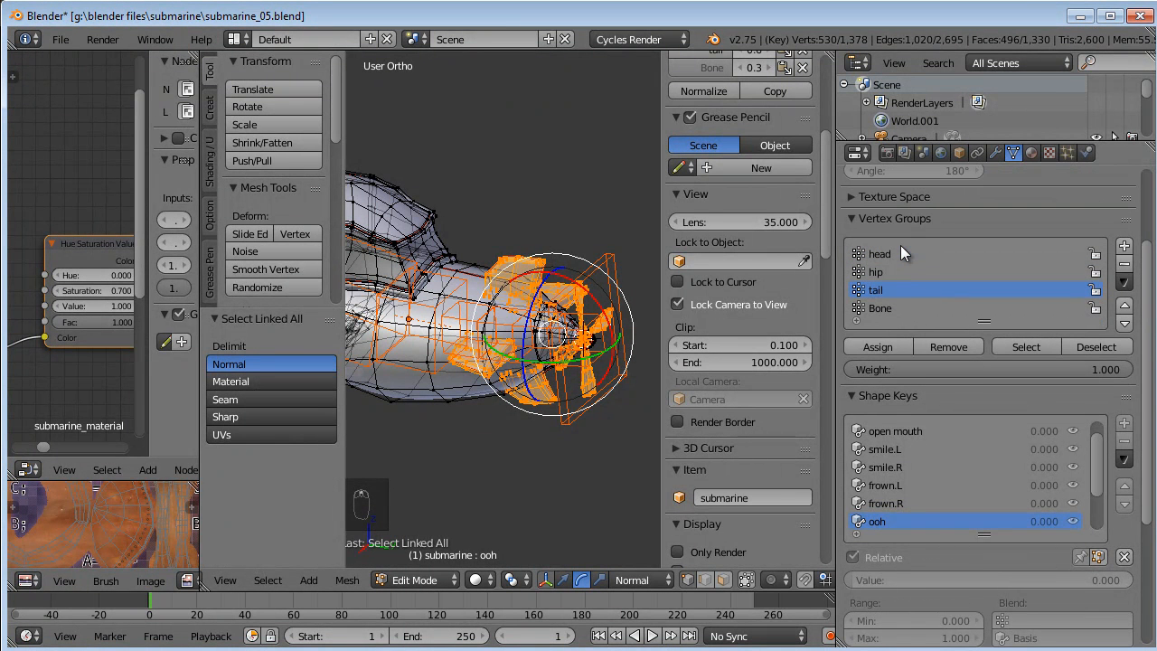
left_click(914, 254)
middle_click_drag(504, 354, 537, 328)
left_click(896, 288)
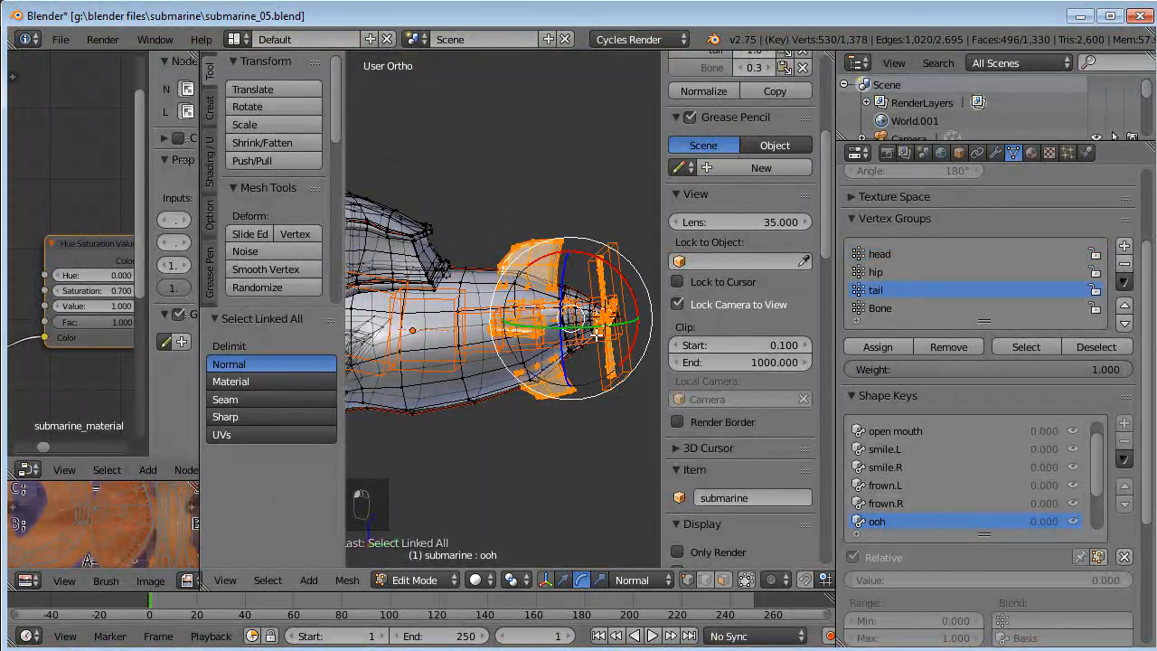
Select only the propeller with all its linked geometry and assign it to the Bone vertex group with weight 1.000.
key("KP_3")
key("a")
key("a")
key("b")
left_click_drag(545, 219, 493, 263)
middle_click_drag(500, 267, 592, 325)
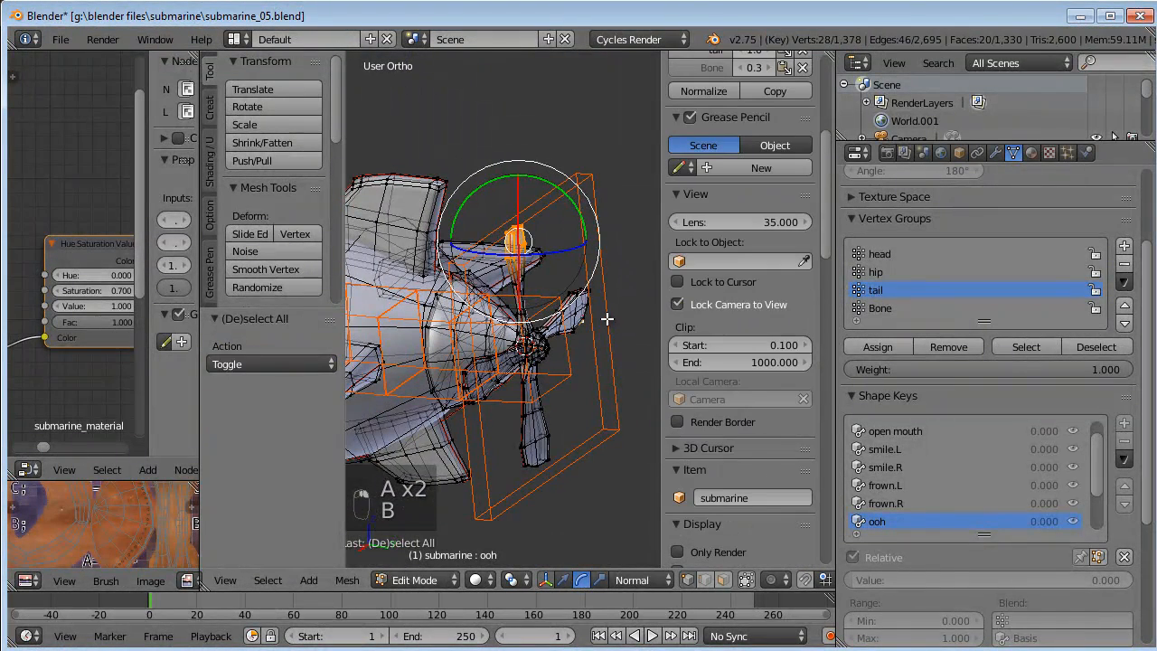
key("ctrl+l")
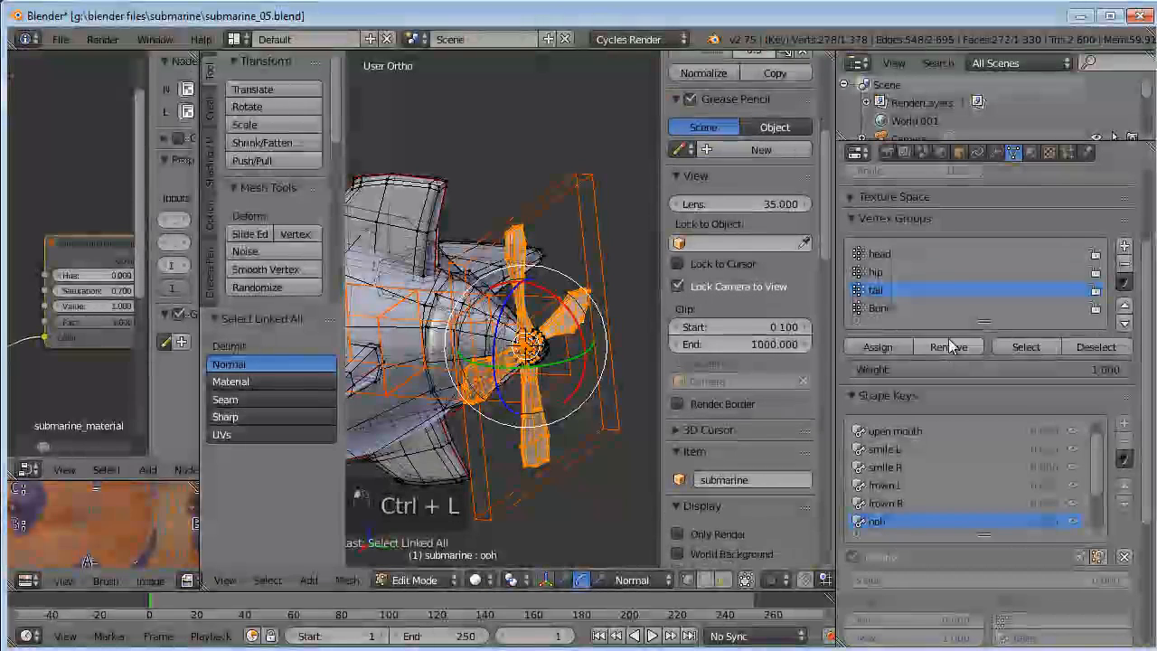
scroll(926, 311, "down", 2)
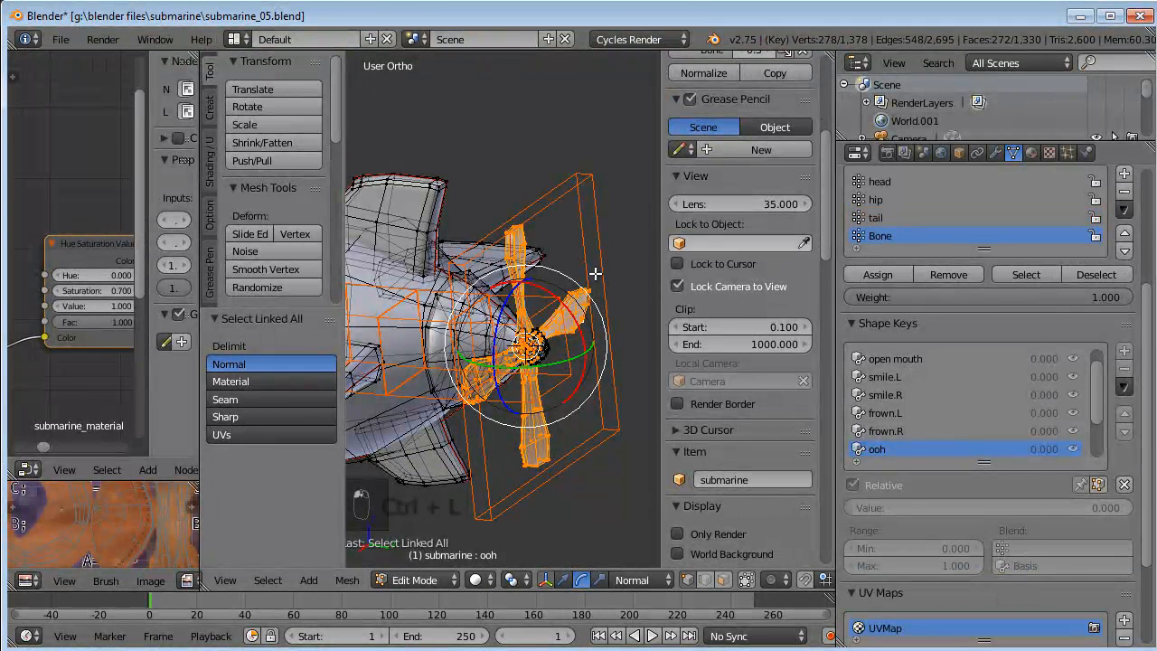
left_click(877, 272)
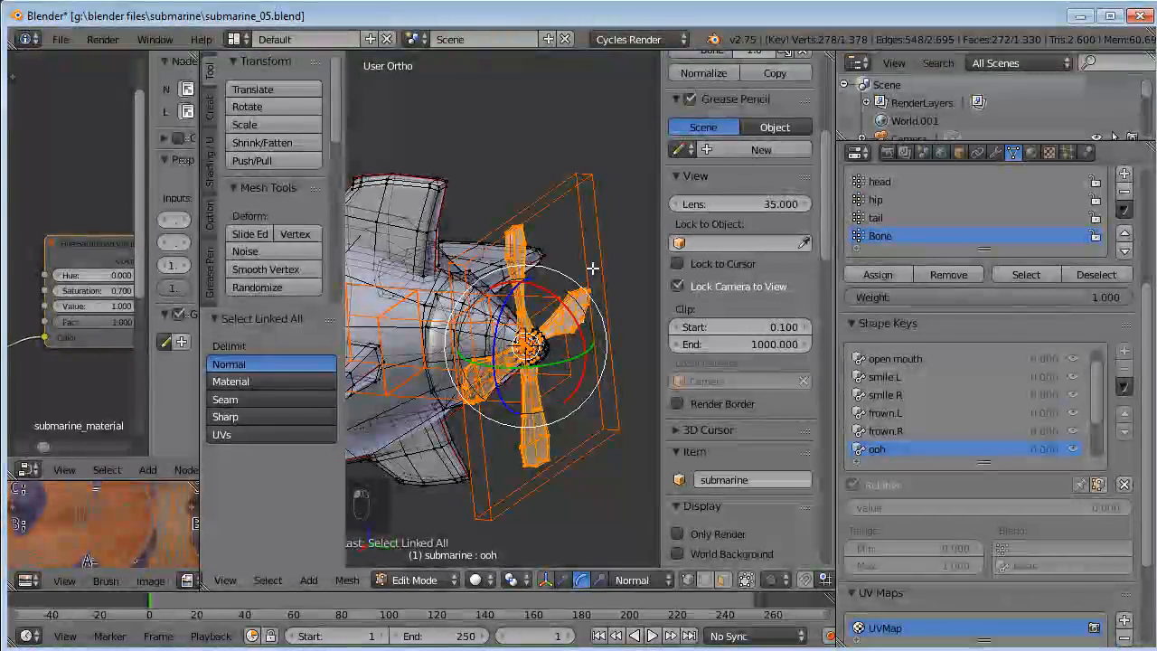
Leave Edit Mode, select the bone surrounding the propeller in Pose Mode and rename it propeller.
key("Tab")
right_click(595, 245)
left_click(395, 580)
left_click(398, 559)
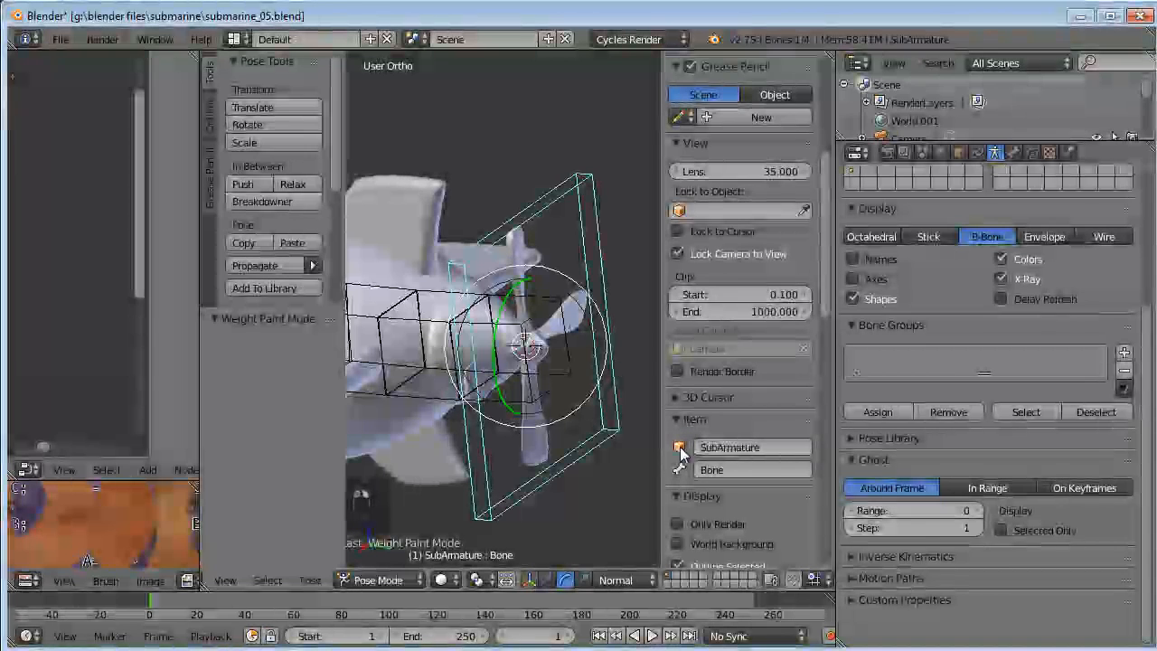
left_click(743, 466)
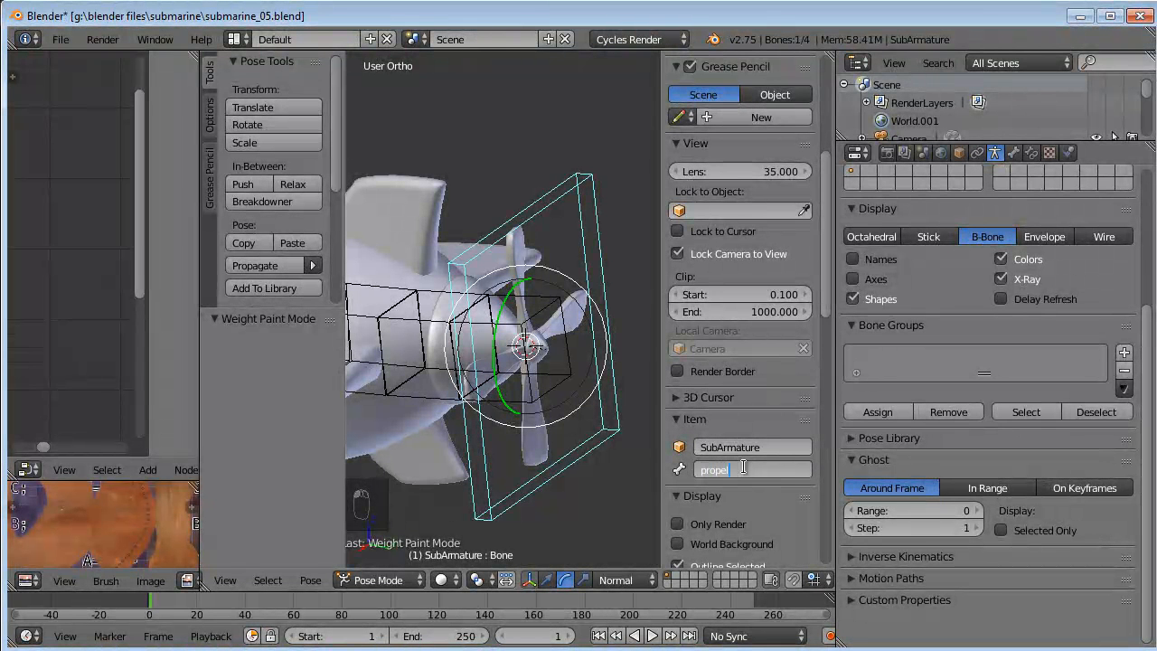
type("propellor")
key("BackSpace")
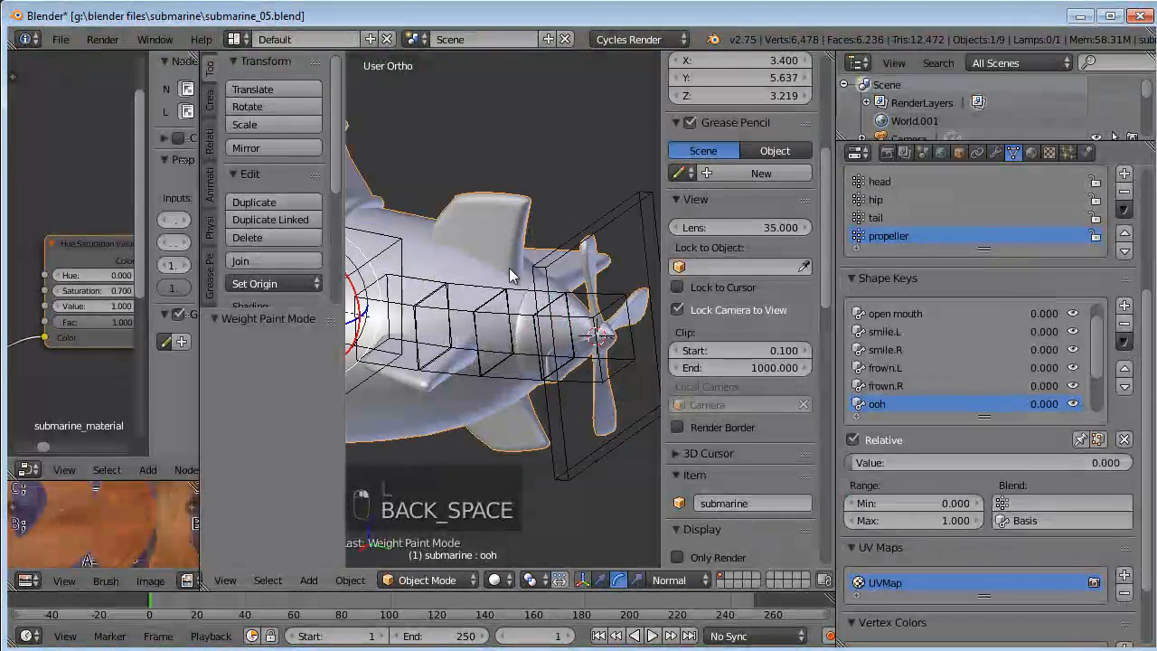
Switch the submarine mesh to Weight Paint mode and inspect the propeller weights from behind.
middle_click_drag(509, 268, 551, 290)
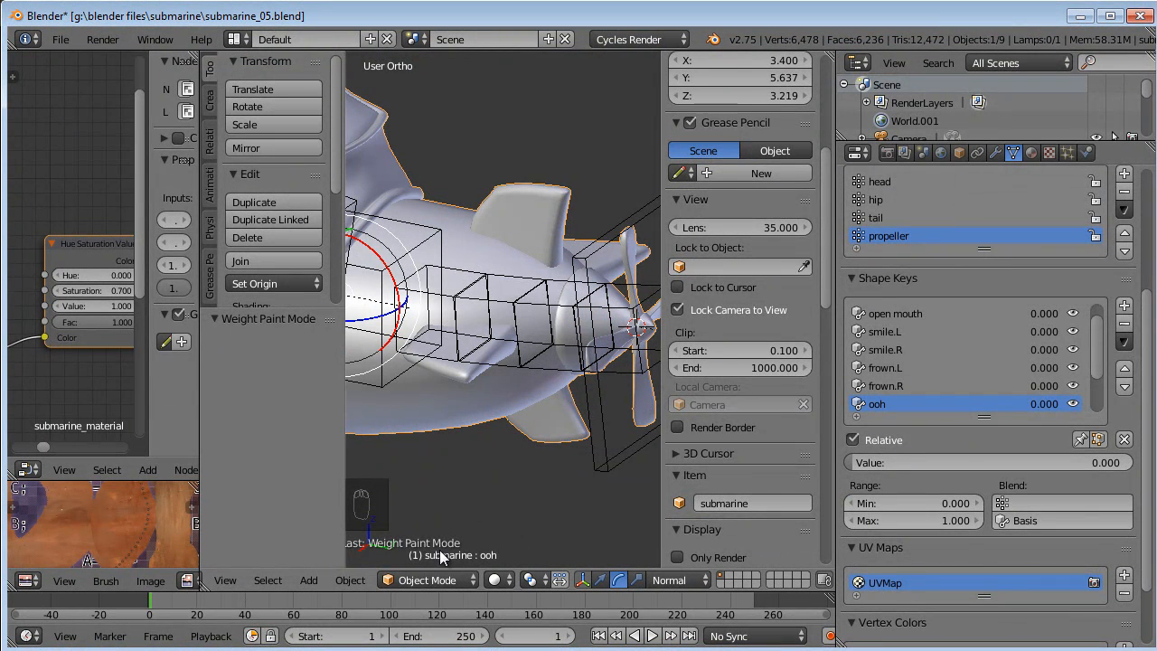
left_click(427, 579)
left_click(425, 480)
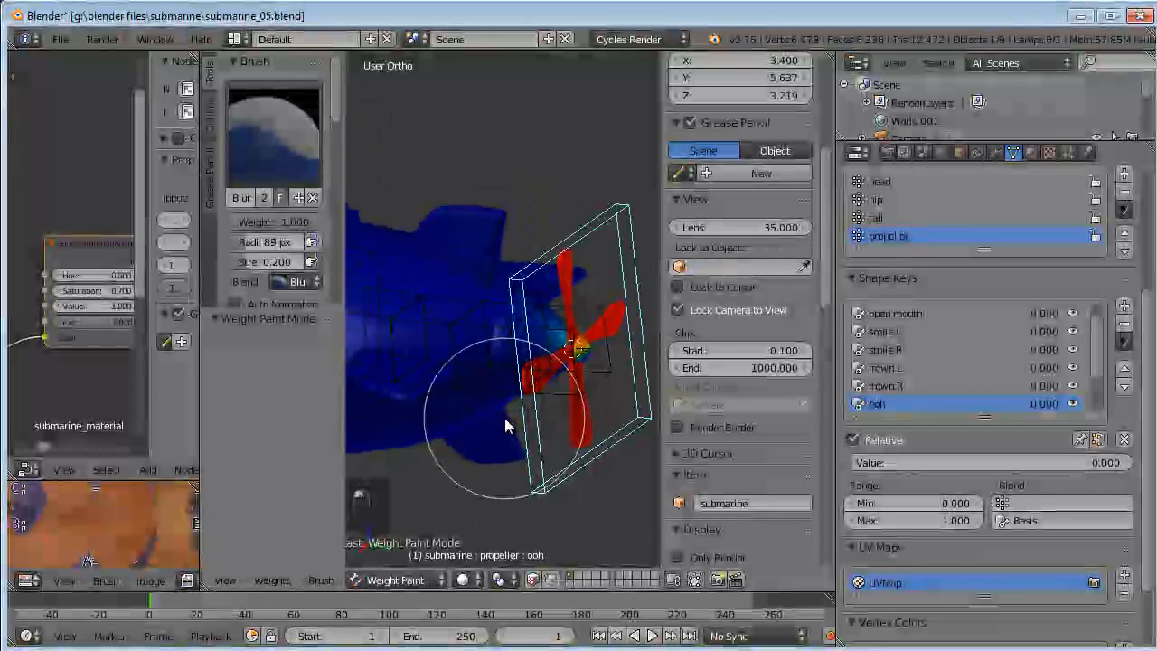
middle_click_drag(504, 418, 595, 391)
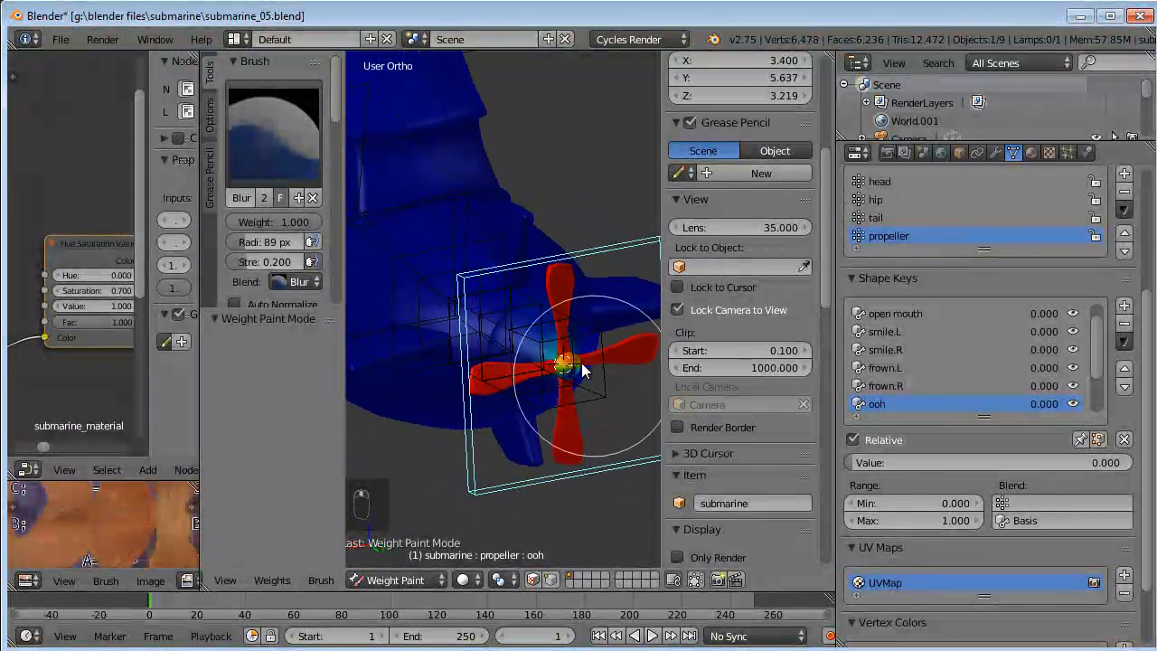
Collapse the shape keys section and enlarge the vertex group list to show more rows.
left_click(888, 278)
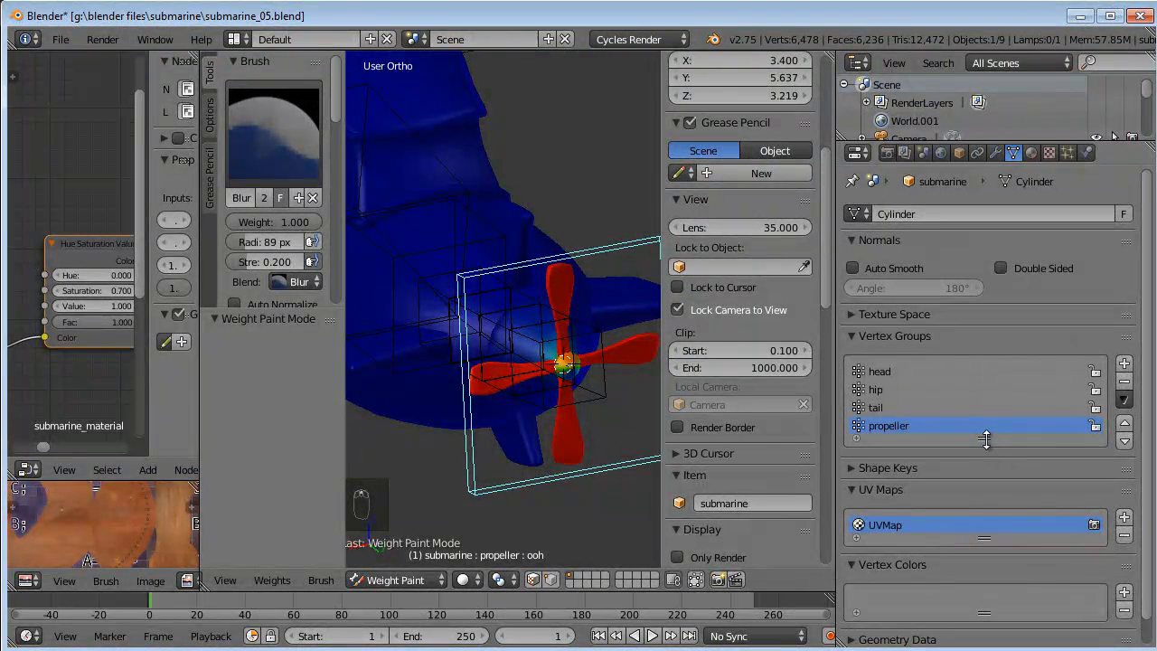
left_click_drag(986, 439, 987, 494)
middle_click_drag(538, 378, 580, 377)
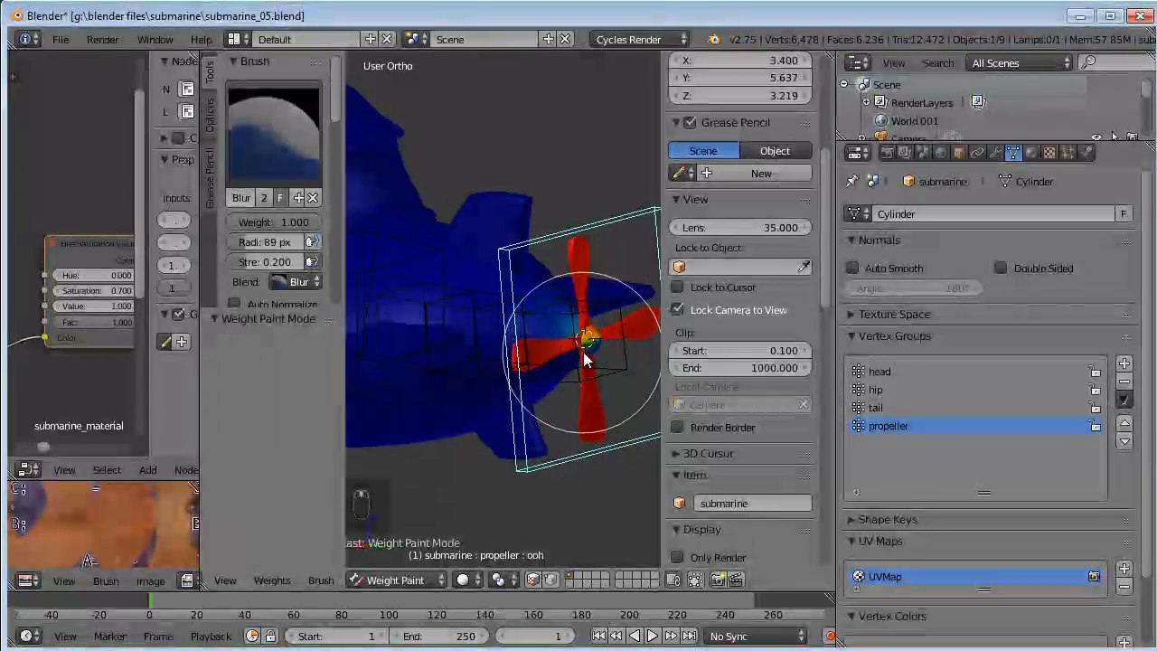
mouse_move(583, 360)
middle_mouse_down()
mouse_move(577, 386)
mouse_move(556, 387)
middle_mouse_up()
Invert the propeller selection in Edit Mode and remove all other vertices from the propeller vertex group.
key("Tab")
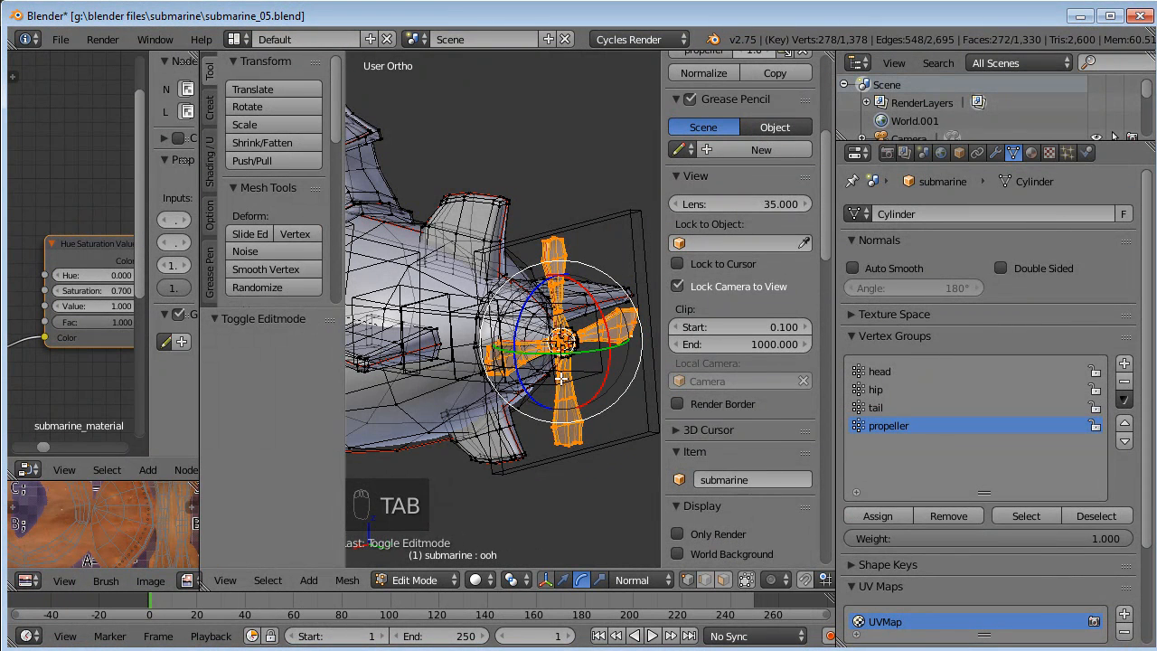
key("shift+i")
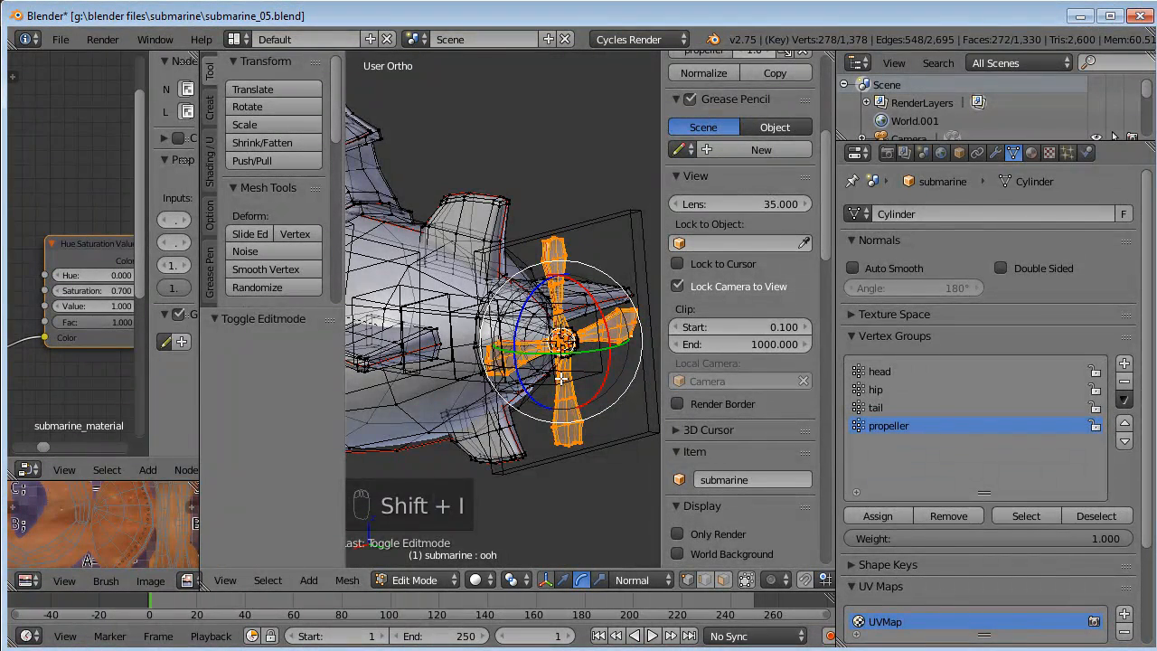
key("ctrl+shift+i")
key("ctrl+i")
middle_click_drag(553, 378, 582, 362)
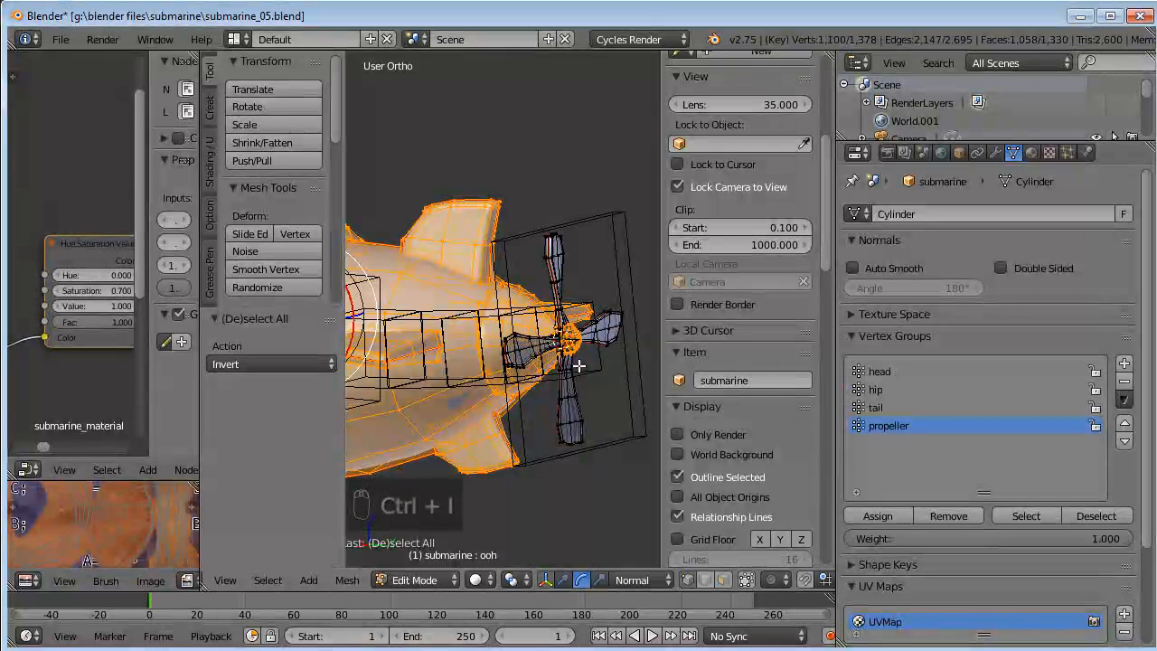
left_click(952, 516)
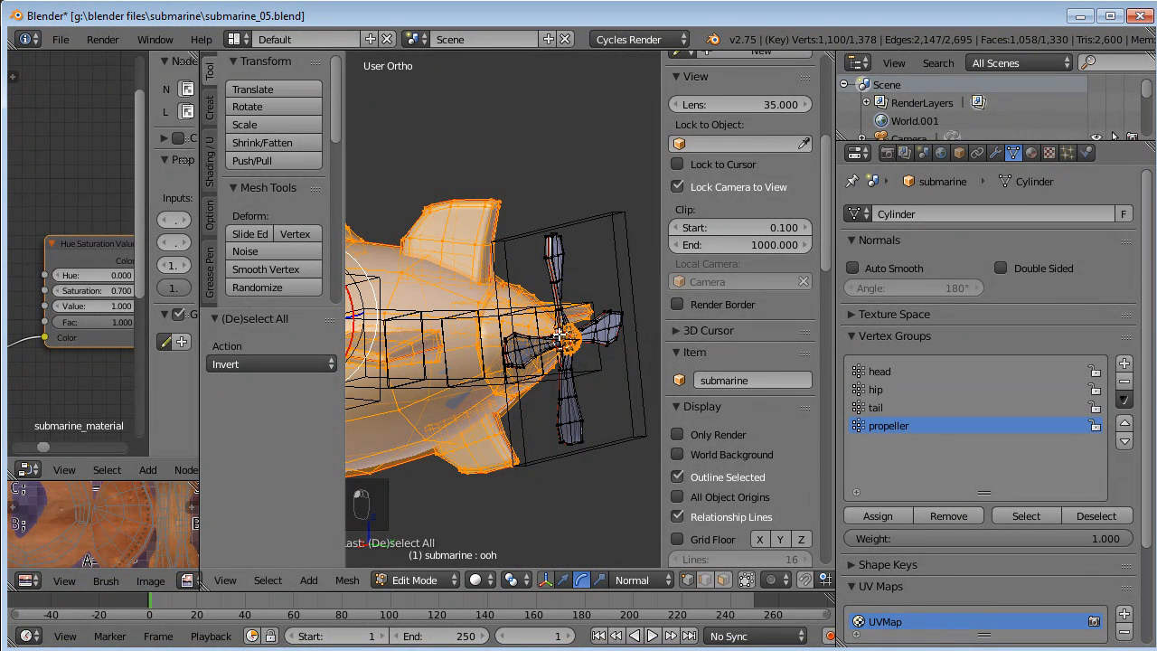
Return to Weight Paint mode and check the propeller and tail weights around the rear of the submarine.
key("Tab")
middle_click_drag(591, 350, 609, 323)
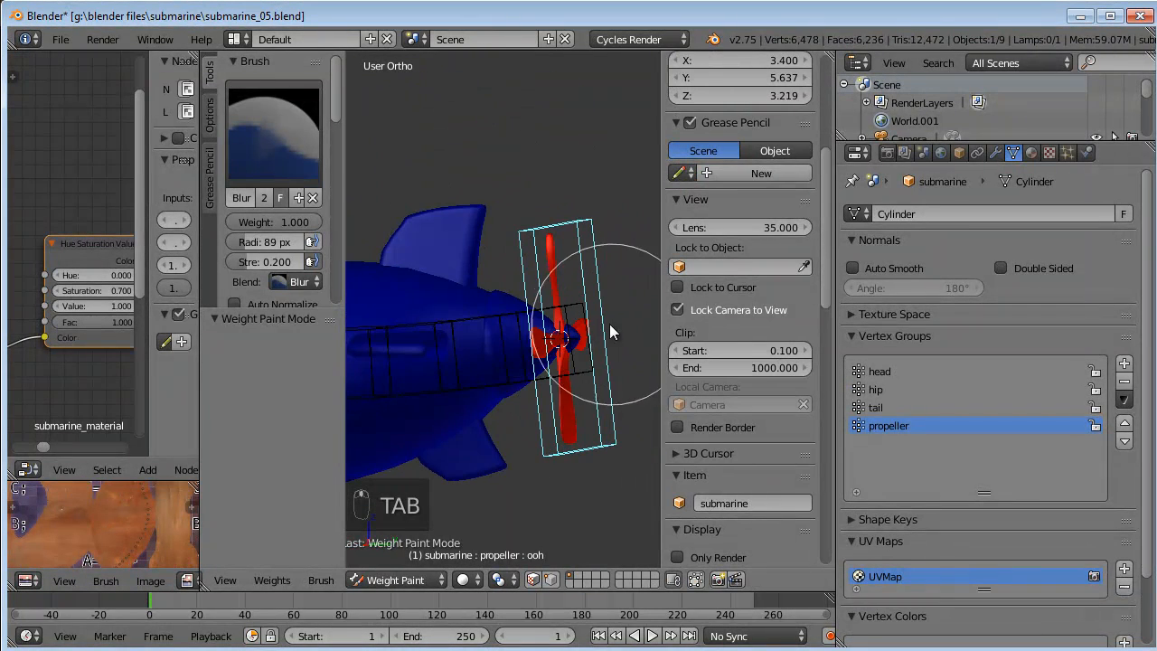
left_click(895, 406)
middle_click_drag(516, 344, 555, 367)
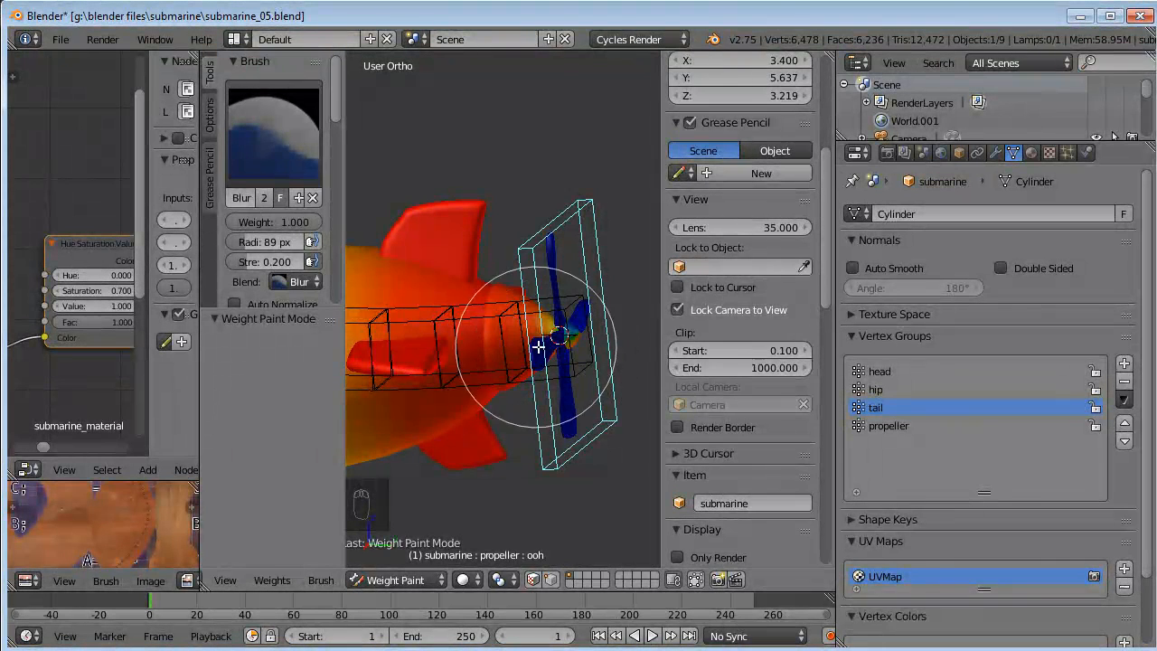
Box-select the whole rear section with fins and propeller in the right side view and assign it to tail with weight 1.000.
key("Tab")
middle_click_drag(554, 355, 521, 376)
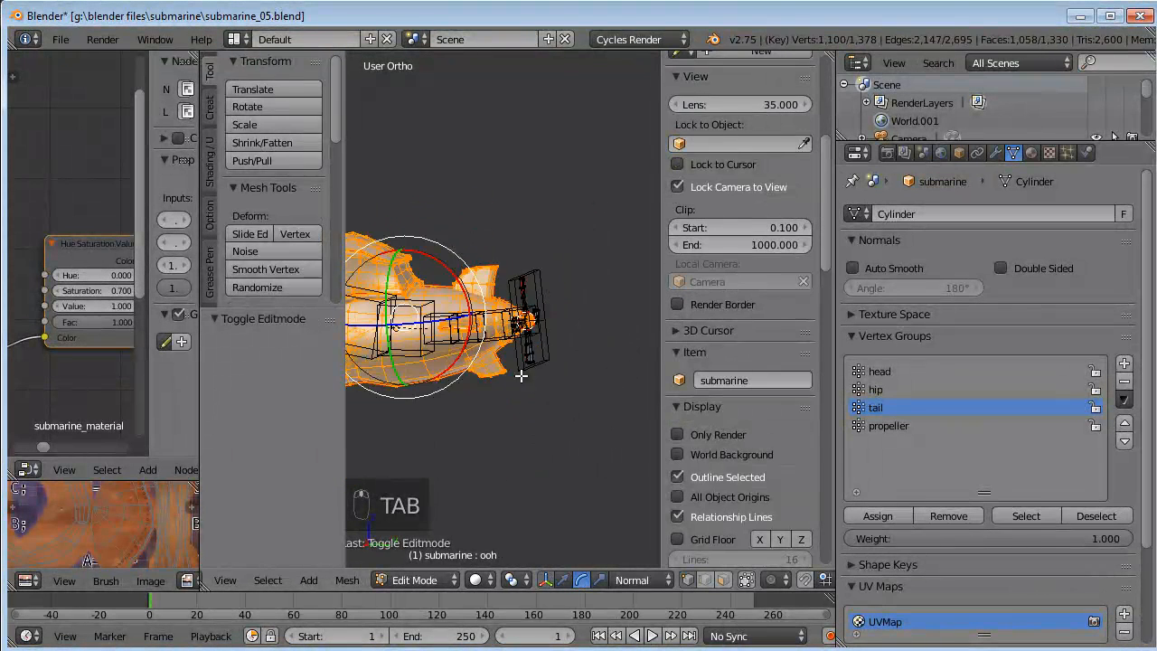
key("KP_3")
key("a")
key("a")
middle_click_drag(593, 262, 504, 248, "shift")
scroll(532, 262, "up", 2)
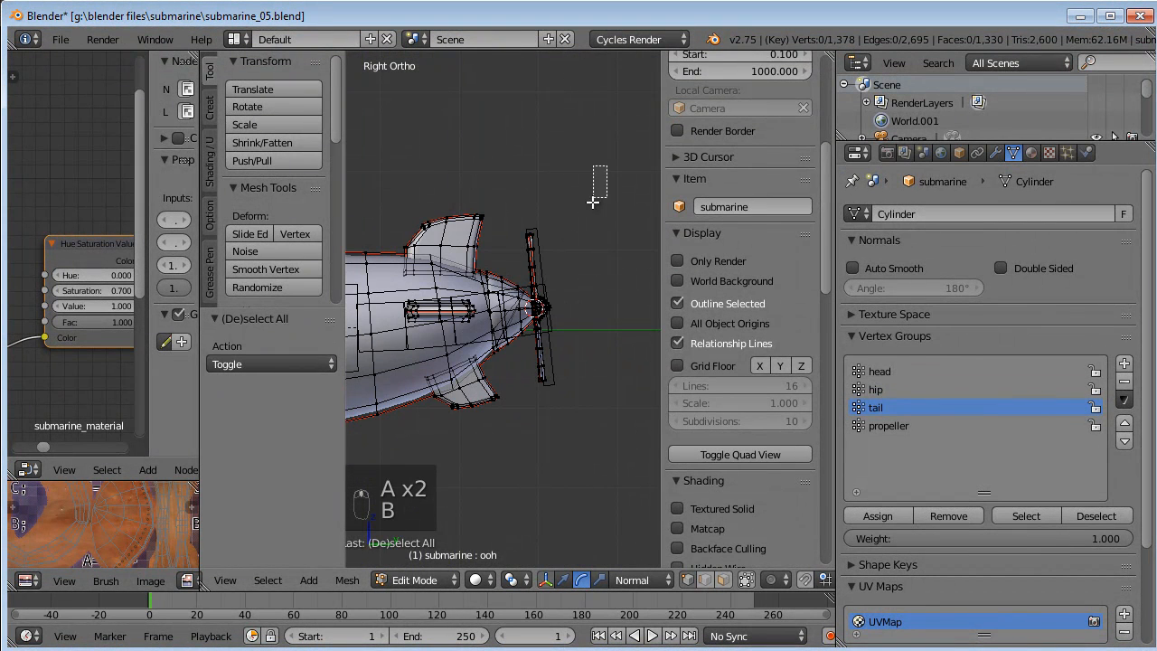
key("b")
left_click_drag(618, 148, 392, 426)
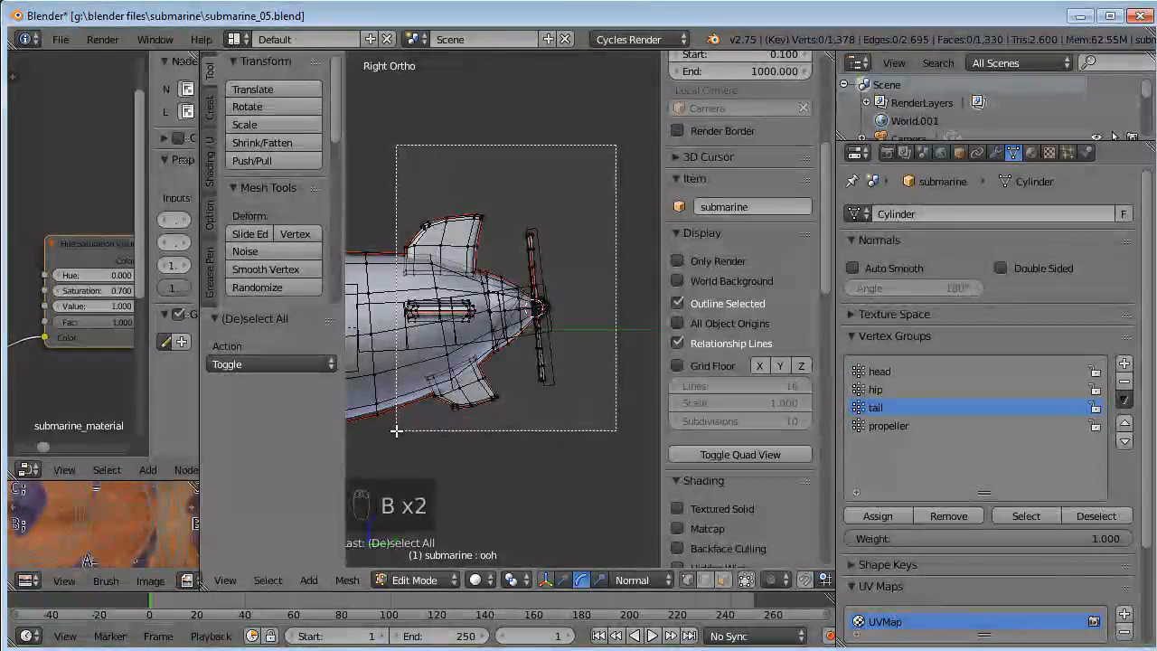
middle_click_drag(550, 337, 587, 340)
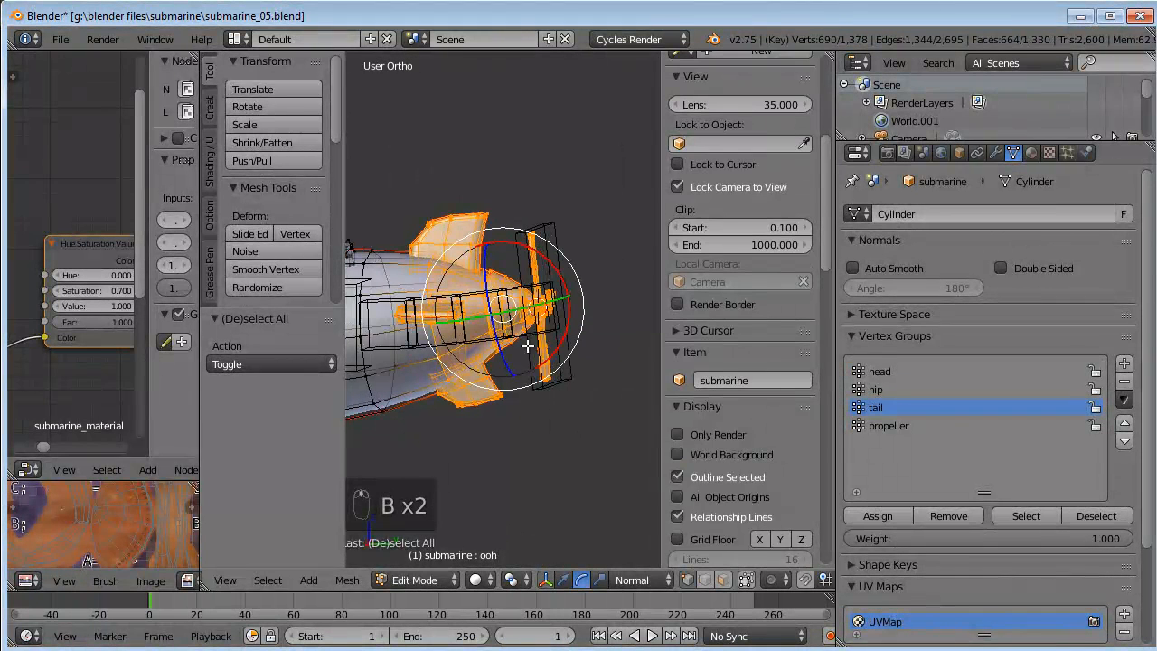
left_click(878, 517)
Select only the propeller's linked geometry and remove it from the tail vertex group.
middle_click_drag(604, 340, 602, 424)
key("a")
key("b")
left_click_drag(611, 383, 561, 413)
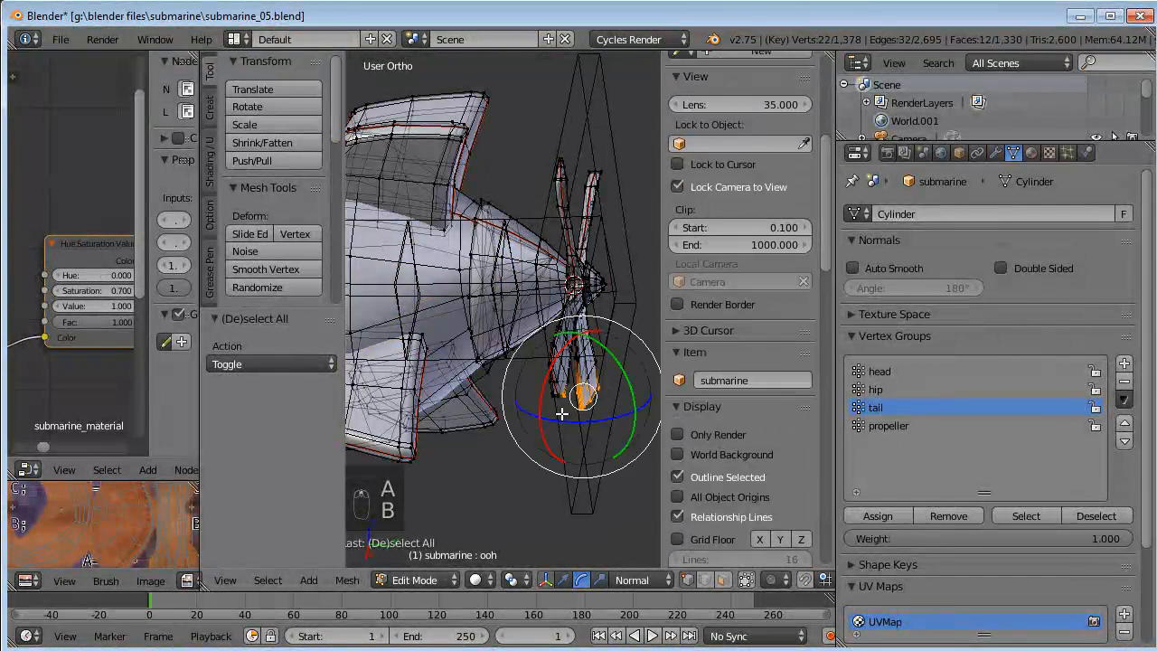
key("ctrl+l")
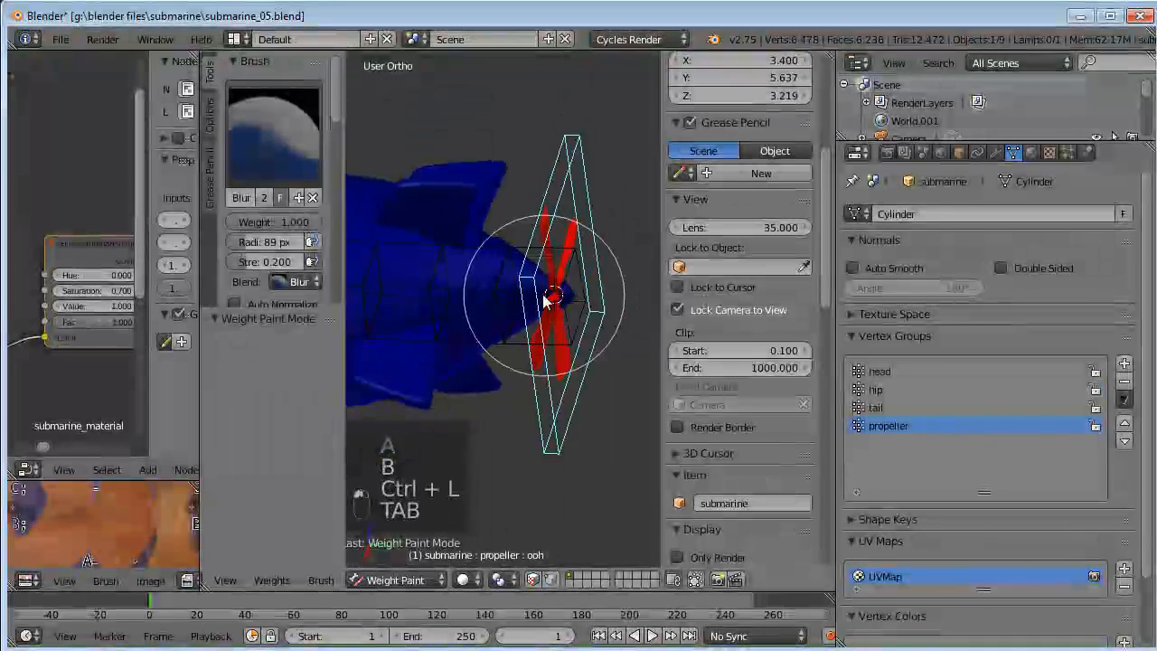
Examine the tail, hip and head vertex group weights one after another in Weight Paint mode.
mouse_move(434, 271)
middle_mouse_down()
mouse_move(467, 253)
mouse_move(507, 271)
middle_mouse_up()
left_click(881, 405)
scroll(448, 363, "down", 1)
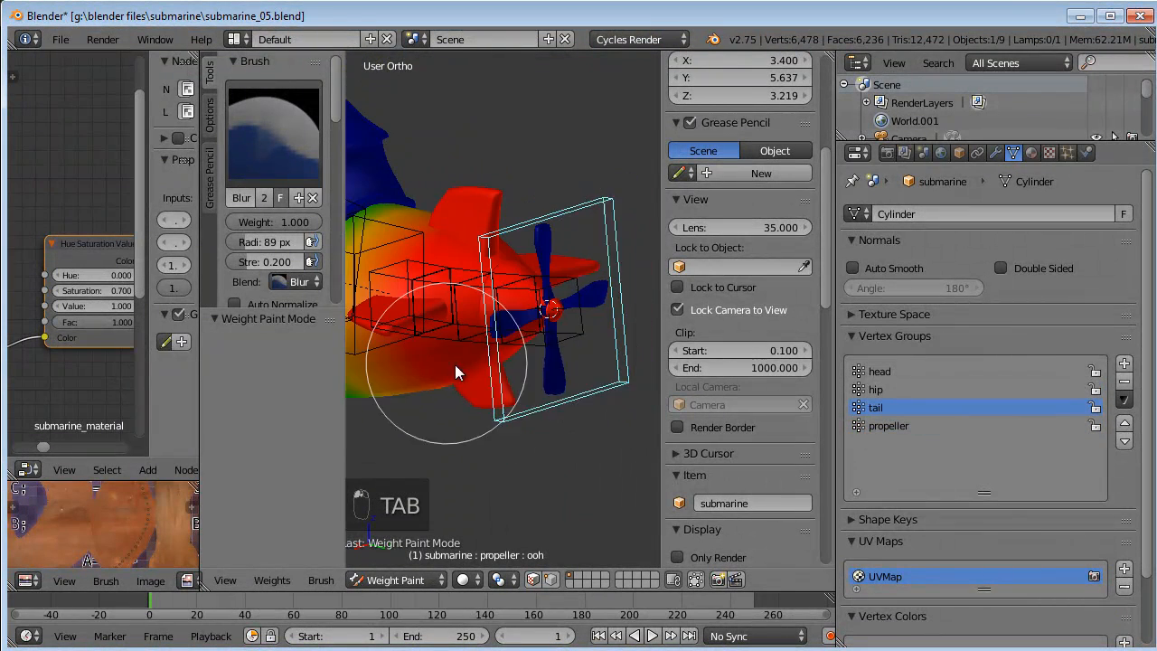
middle_click_drag(448, 362, 552, 368, "shift")
left_click(886, 392)
scroll(491, 343, "down", 2)
middle_click_drag(471, 322, 610, 378, "shift")
left_click(881, 376)
Select the head bone in the right side view and rotate it about 38° to test the head weights.
key("KP_3")
right_click(516, 336)
key("r")
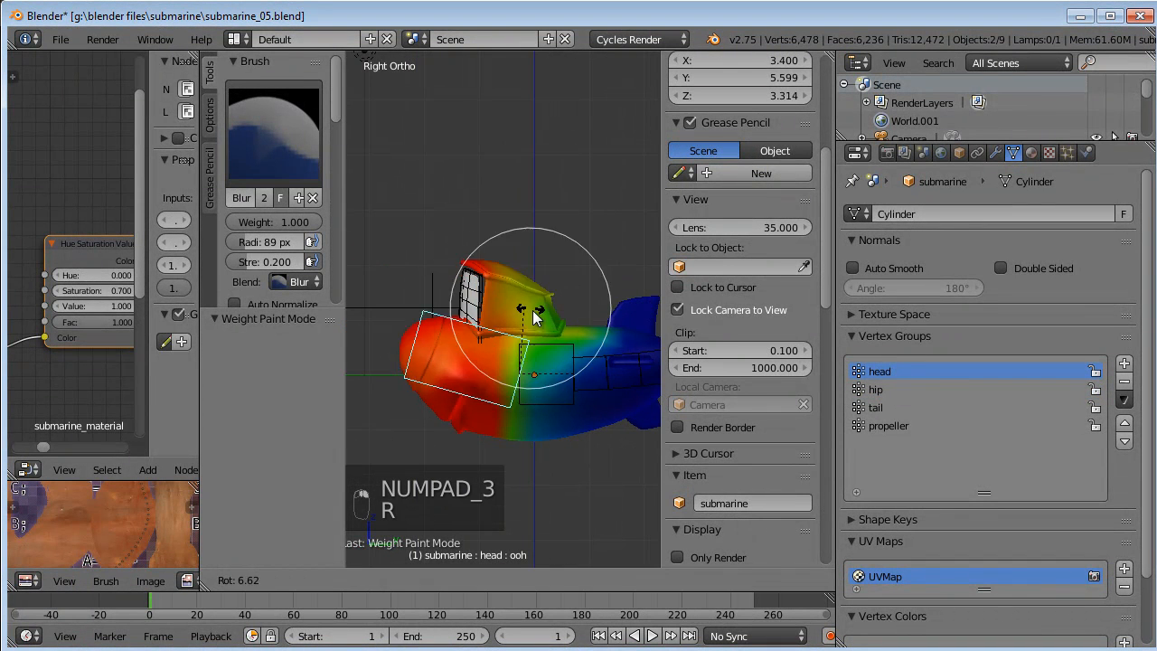
left_click(516, 319)
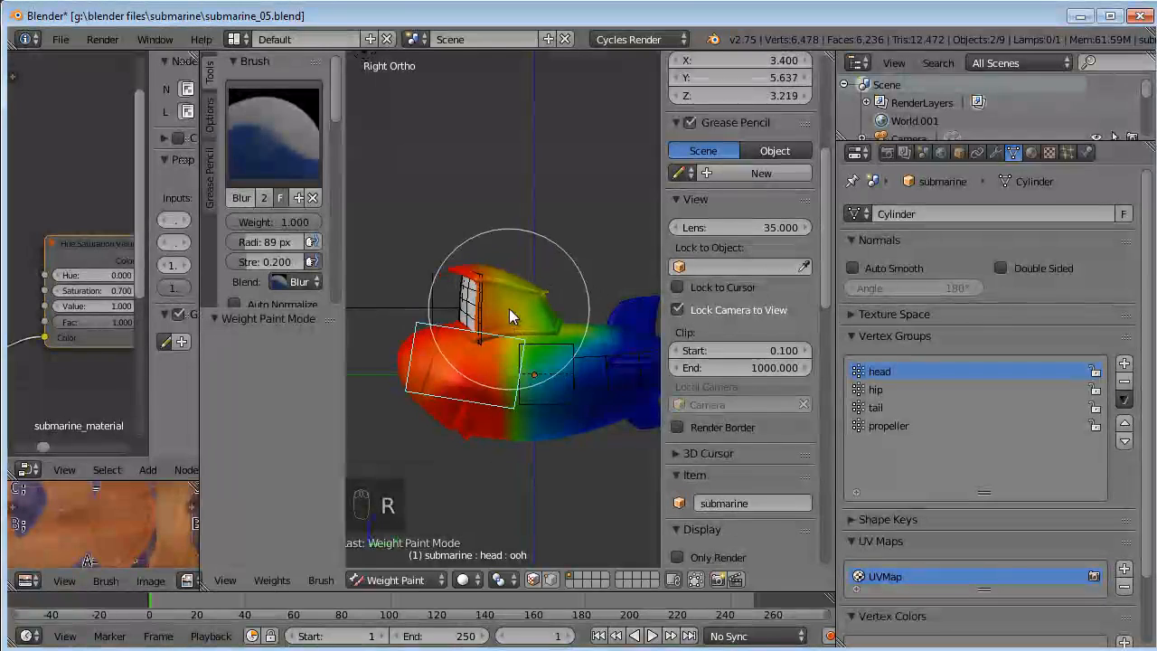
middle_click_drag(590, 330, 549, 329, "shift")
key("r")
left_click(574, 304)
scroll(574, 305, "up", 2)
mouse_move(578, 350)
middle_mouse_down()
mouse_move(510, 351)
mouse_move(594, 375)
mouse_move(545, 358)
middle_mouse_up()
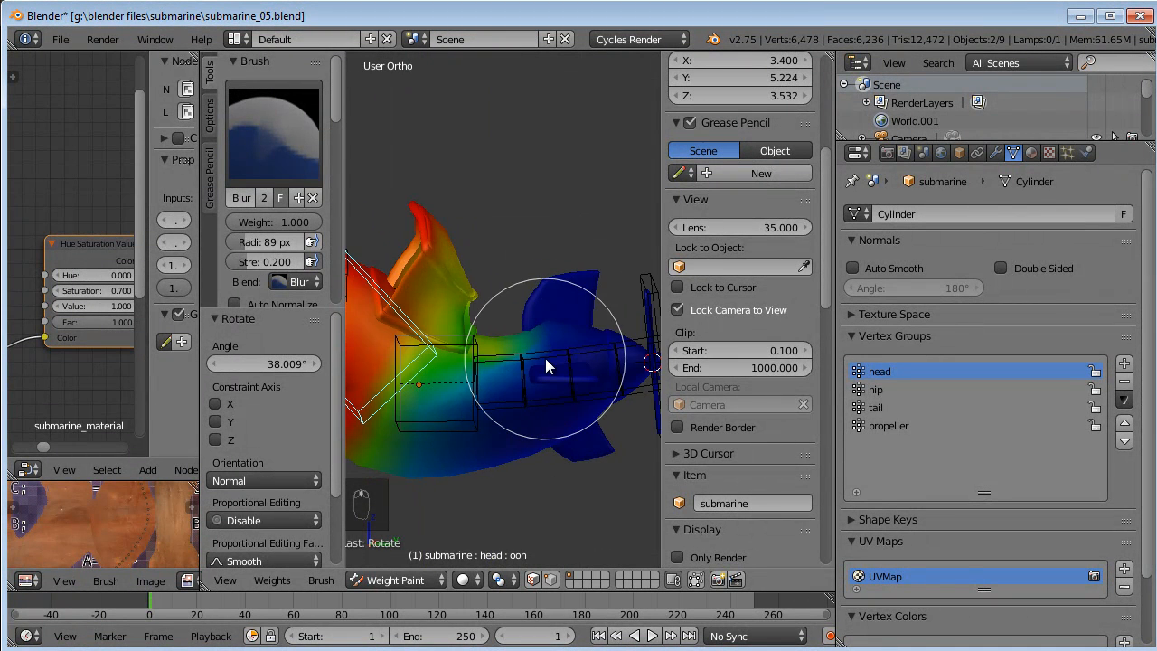
Switch the weight paint brush to Subtract and focus on the head weights between the conning tower and the tail fin.
key("KP_3")
left_click(403, 579)
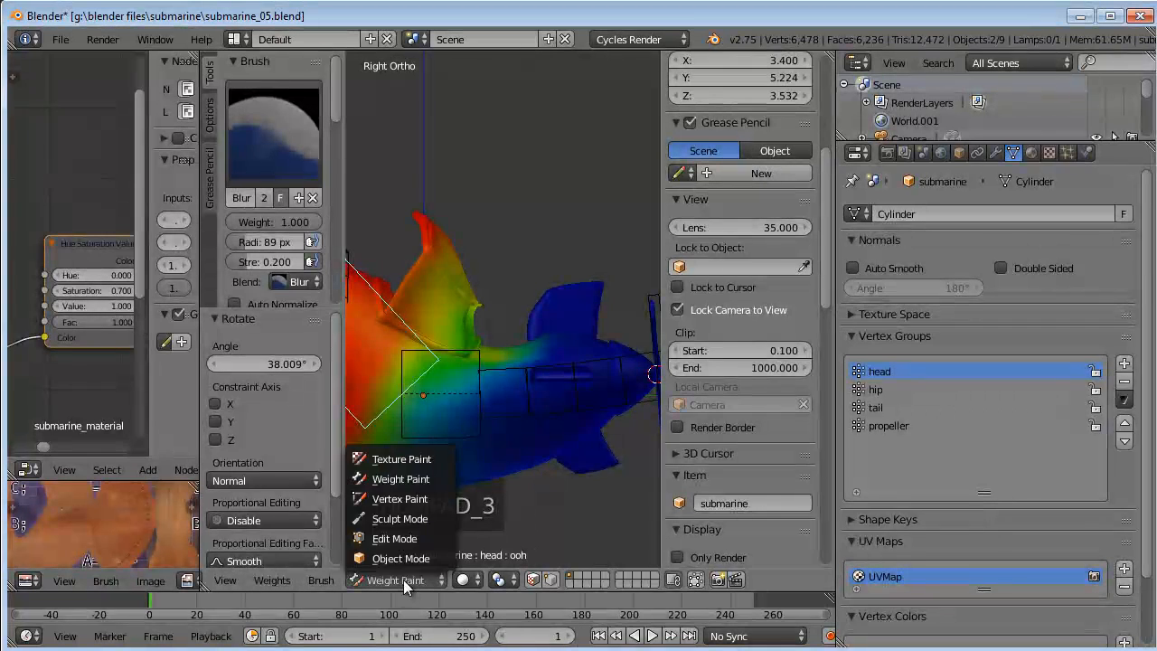
left_click(262, 109)
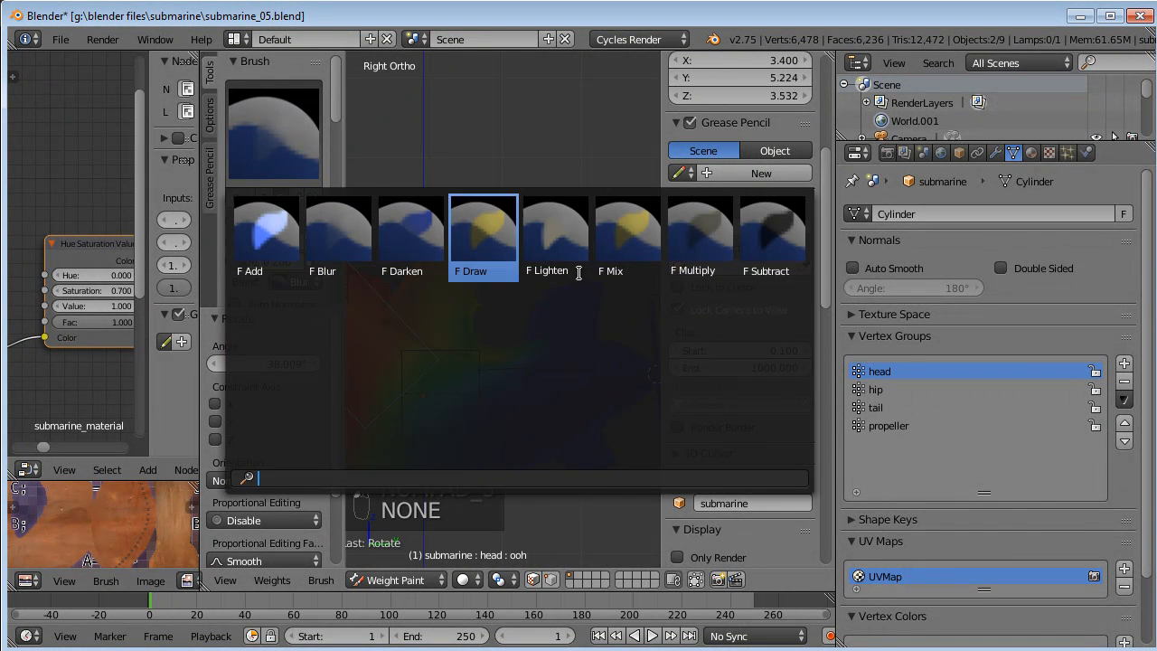
left_click(745, 271)
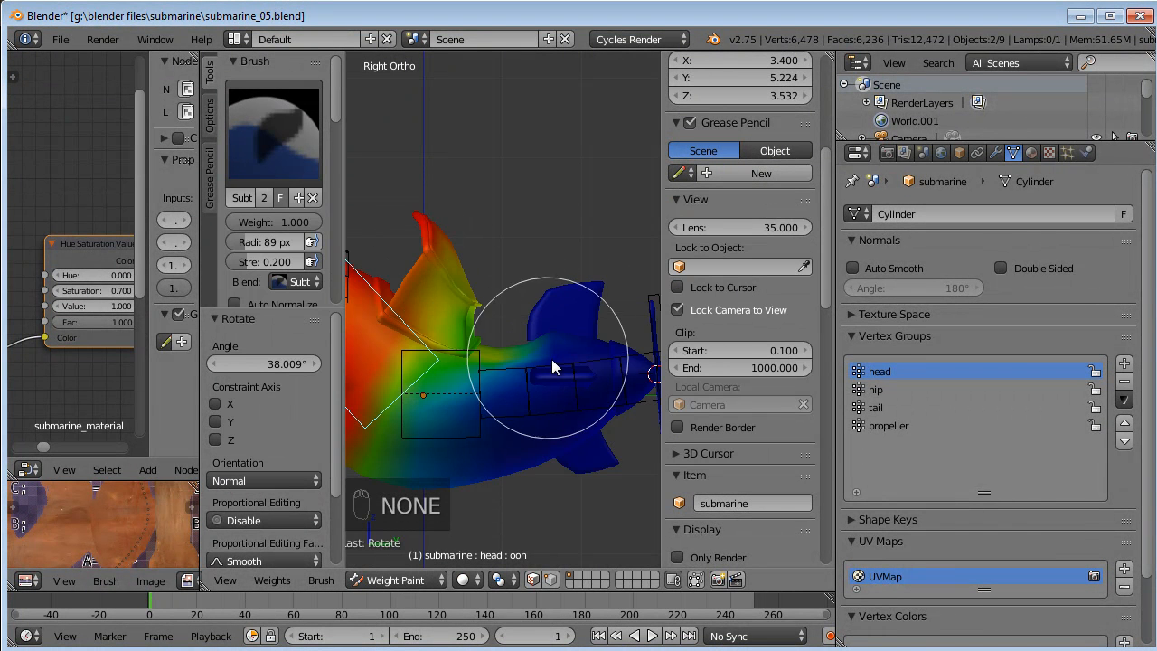
scroll(547, 376, "up", 4)
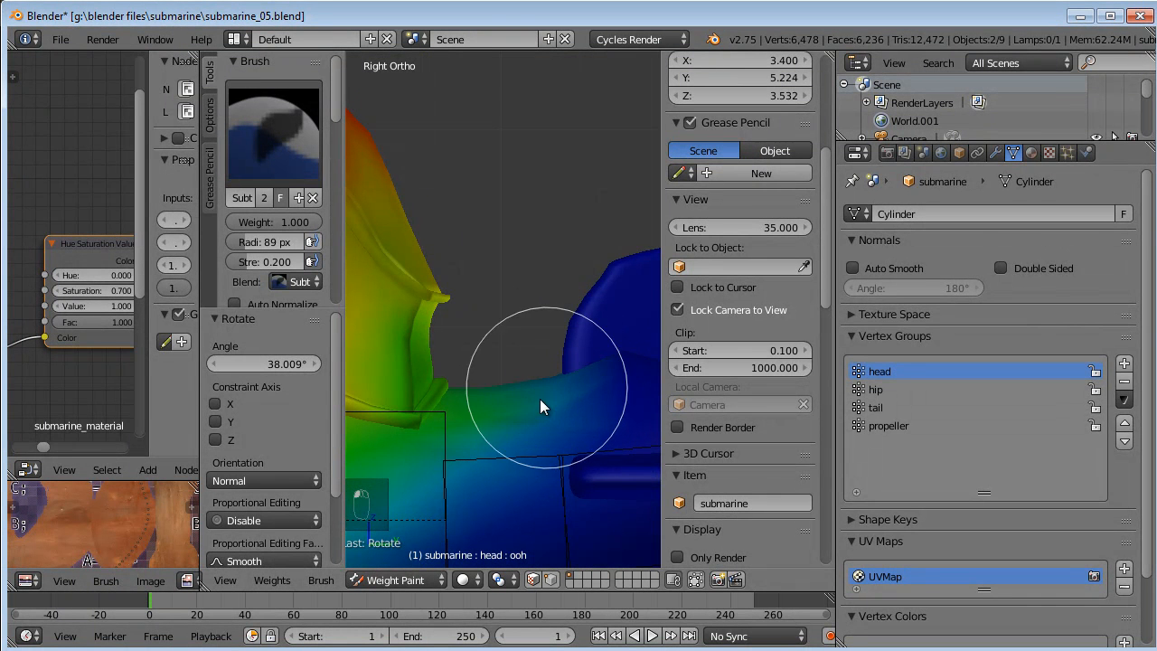
Subtract head weight from the top of the hull between the conning tower and the tail fin.
mouse_move(551, 395)
left_mouse_down()
mouse_move(548, 386)
mouse_move(531, 409)
mouse_move(560, 381)
left_mouse_up()
mouse_move(570, 361)
middle_mouse_down()
mouse_move(486, 460)
mouse_move(530, 336)
mouse_move(407, 422)
middle_mouse_up()
mouse_move(550, 366)
middle_mouse_down("shift")
mouse_move(446, 337)
mouse_move(448, 309)
mouse_move(582, 220)
mouse_move(558, 255)
mouse_move(529, 250)
mouse_move(587, 230)
middle_mouse_up("shift")
scroll(459, 342, "up", 3)
Select the hip bone and switch the weight paint brush to Add for the area behind the conning tower.
right_click(551, 277)
middle_click_drag(551, 277, 507, 317)
left_click(269, 149)
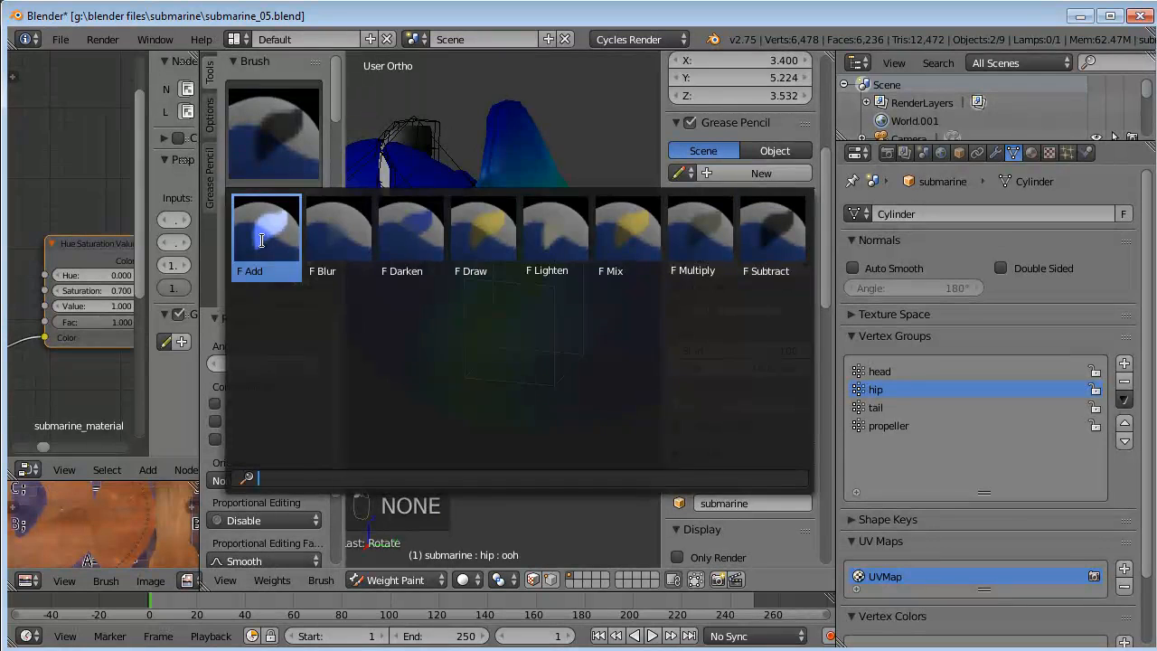
left_click(266, 231)
scroll(509, 231, "up", 3)
middle_click_drag(539, 222, 502, 266, "shift")
Try adding hip weight around the rear base of the conning tower, and undo the strokes.
left_click_drag(505, 273, 558, 277)
key("ctrl+z")
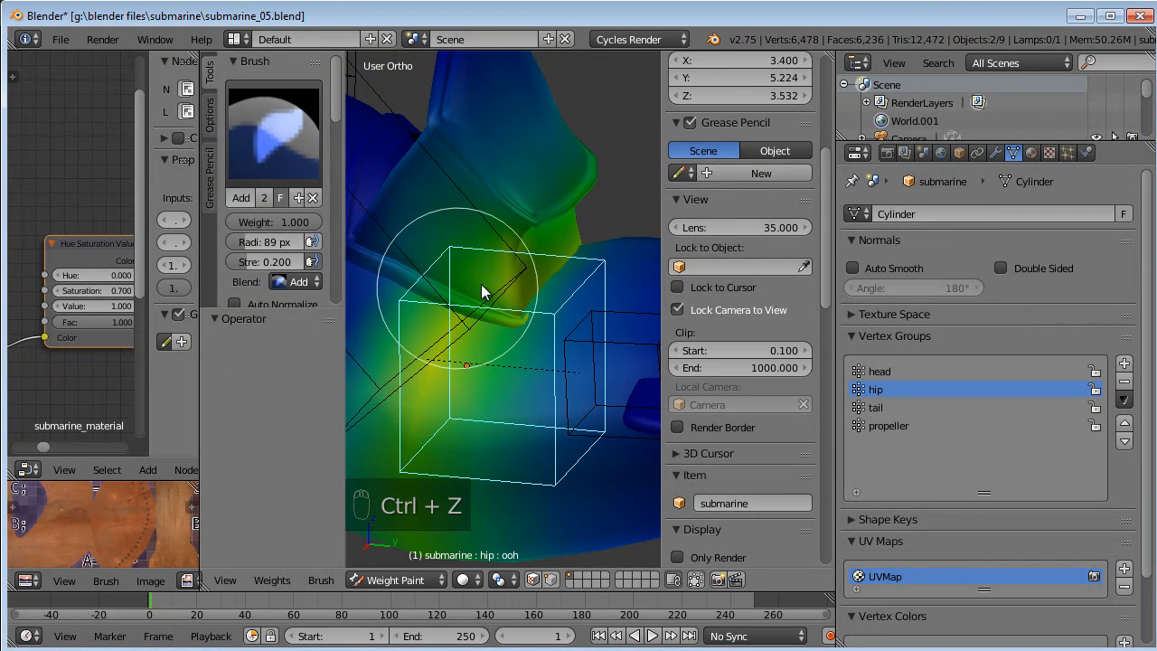
mouse_move(569, 259)
middle_mouse_down()
mouse_move(498, 266)
mouse_move(573, 259)
mouse_move(583, 230)
middle_mouse_up()
left_click(566, 252)
key("ctrl+z")
scroll(579, 234, "down", 2)
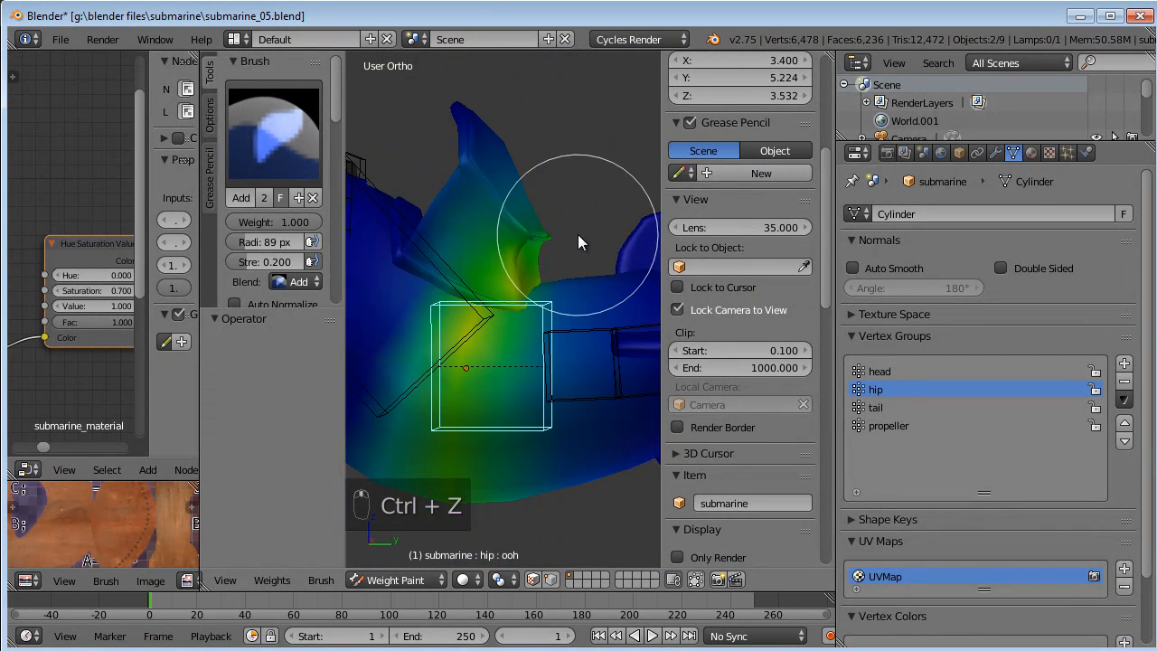
Add two loop cuts around the hull behind the conning tower in Edit Mode and return to Weight Paint mode.
key("Tab")
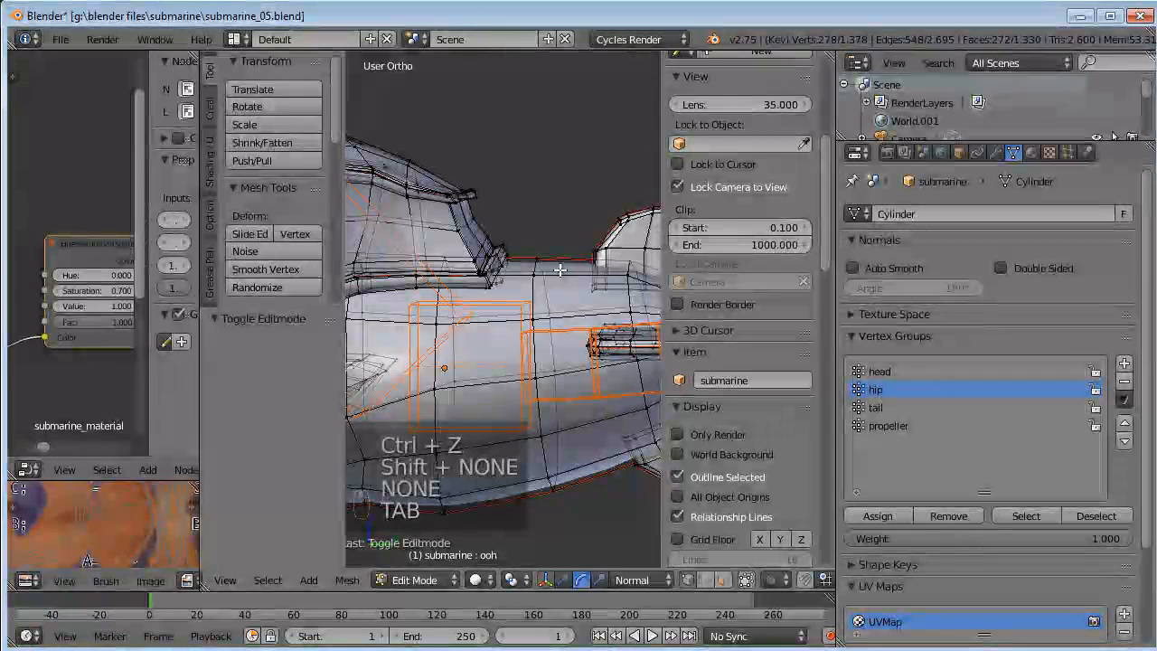
key("ctrl+r")
left_click(487, 310)
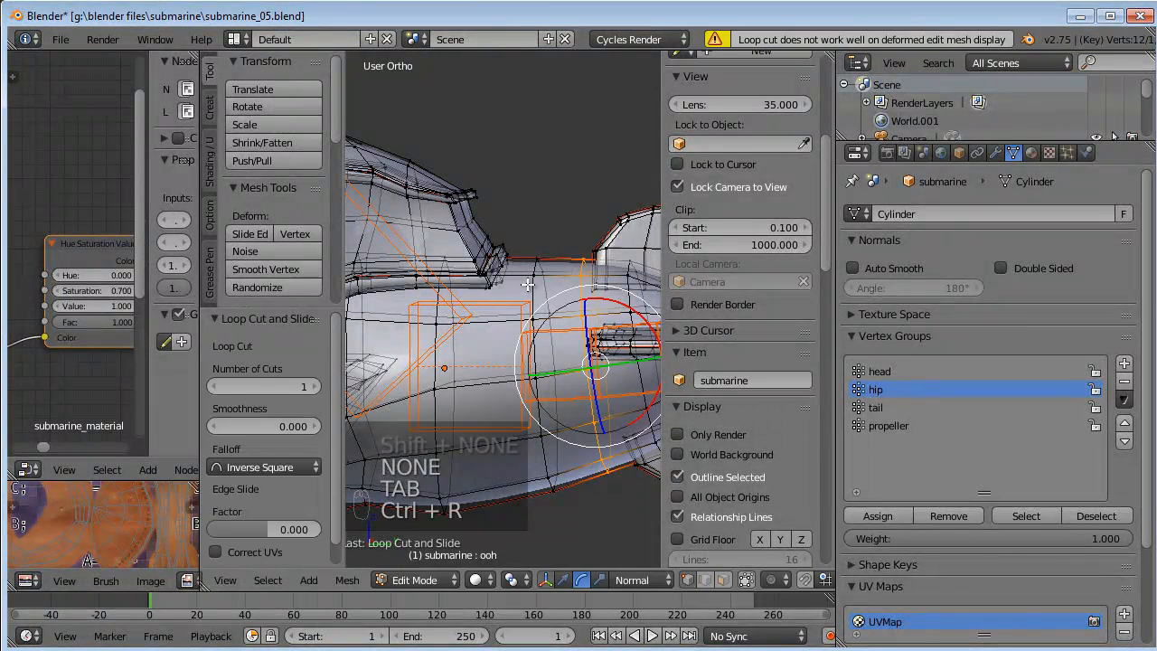
key("ctrl+r")
left_click(487, 311)
left_click(489, 312)
mouse_move(550, 245)
middle_mouse_down()
mouse_move(530, 260)
mouse_move(552, 264)
mouse_move(540, 257)
middle_mouse_up()
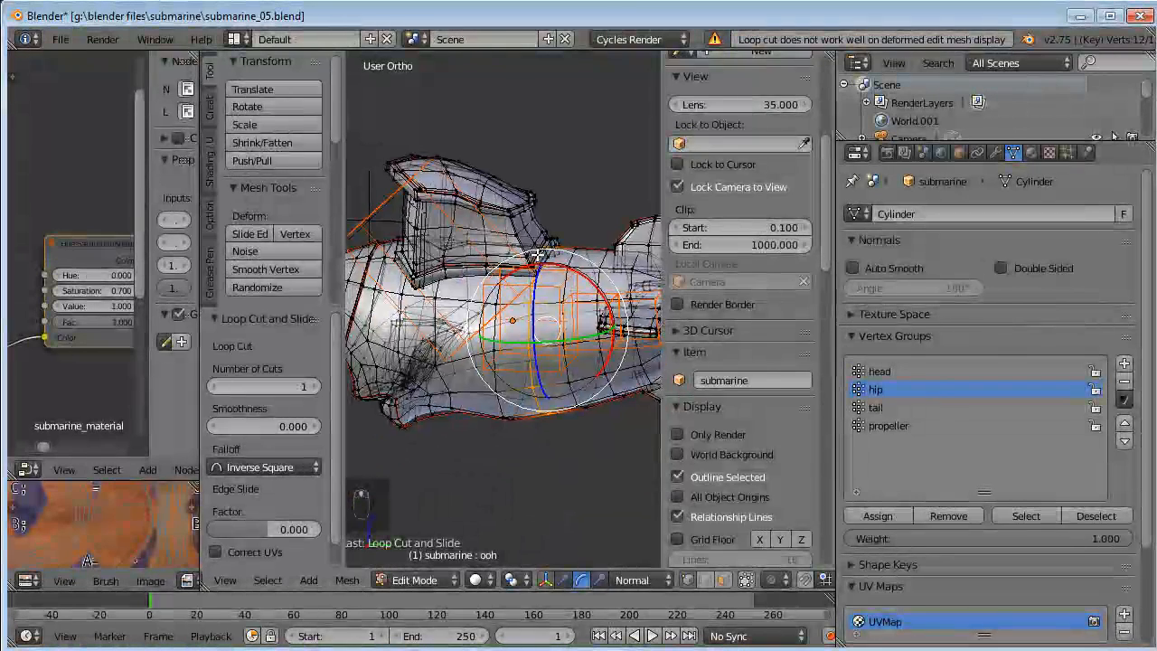
key("Tab")
mouse_move(480, 284)
middle_mouse_down()
mouse_move(498, 313)
mouse_move(573, 296)
mouse_move(593, 270)
middle_mouse_up()
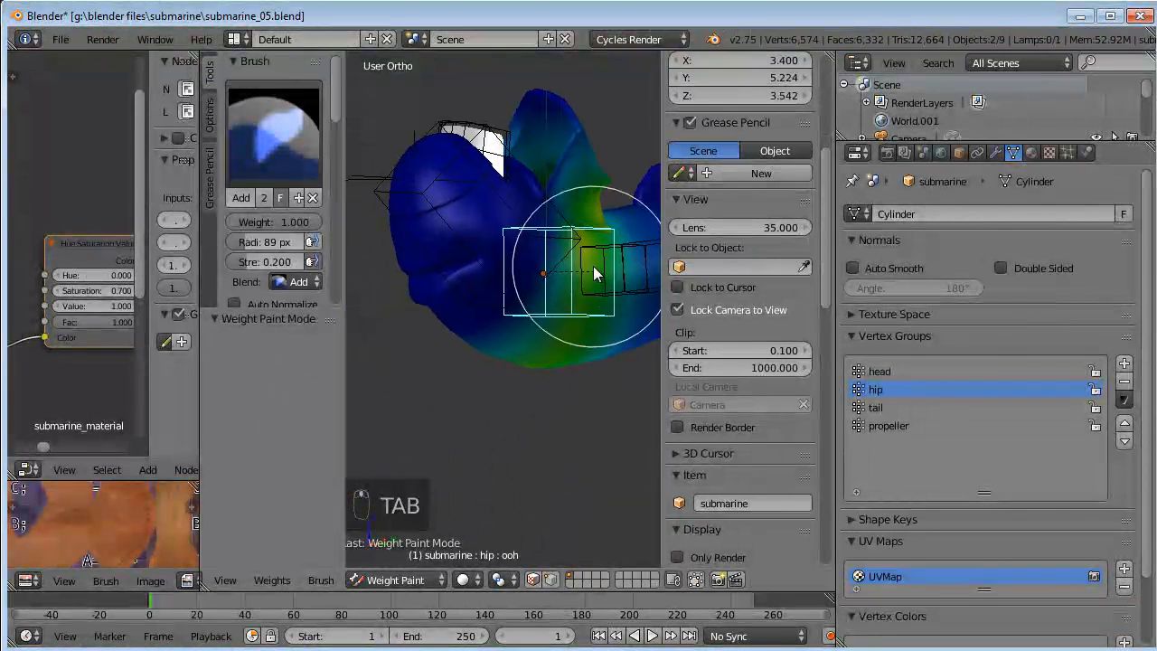
Expand the shape keys list, select the tongue out key and put the submarine in Object Mode.
left_click(897, 520)
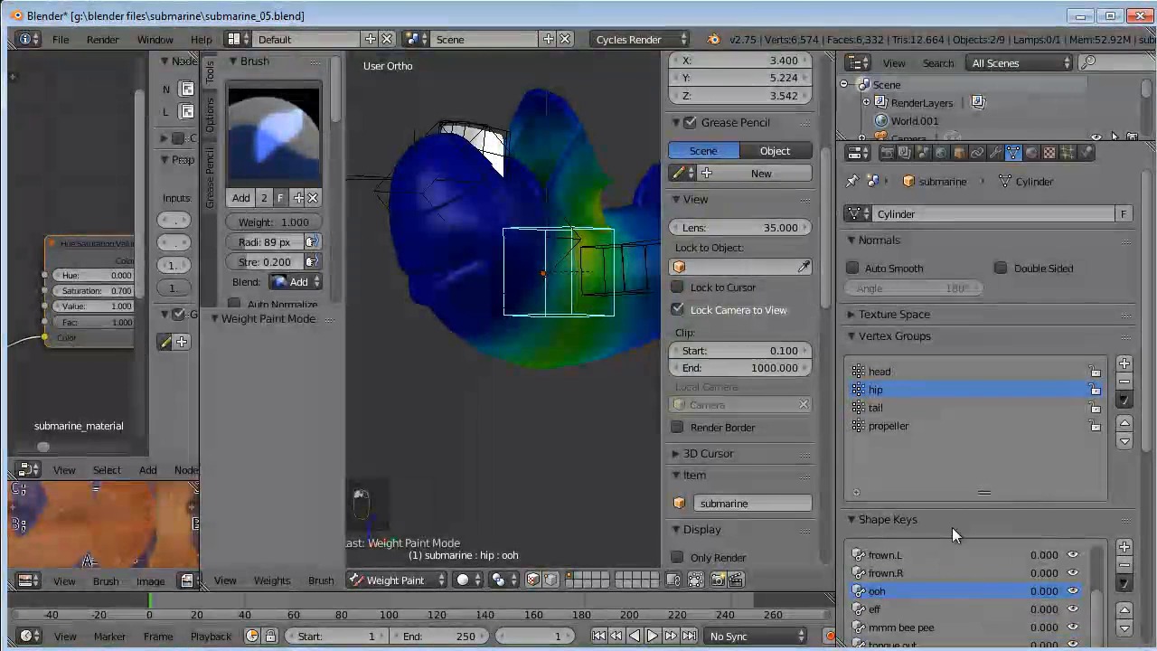
left_click_drag(986, 490, 988, 439)
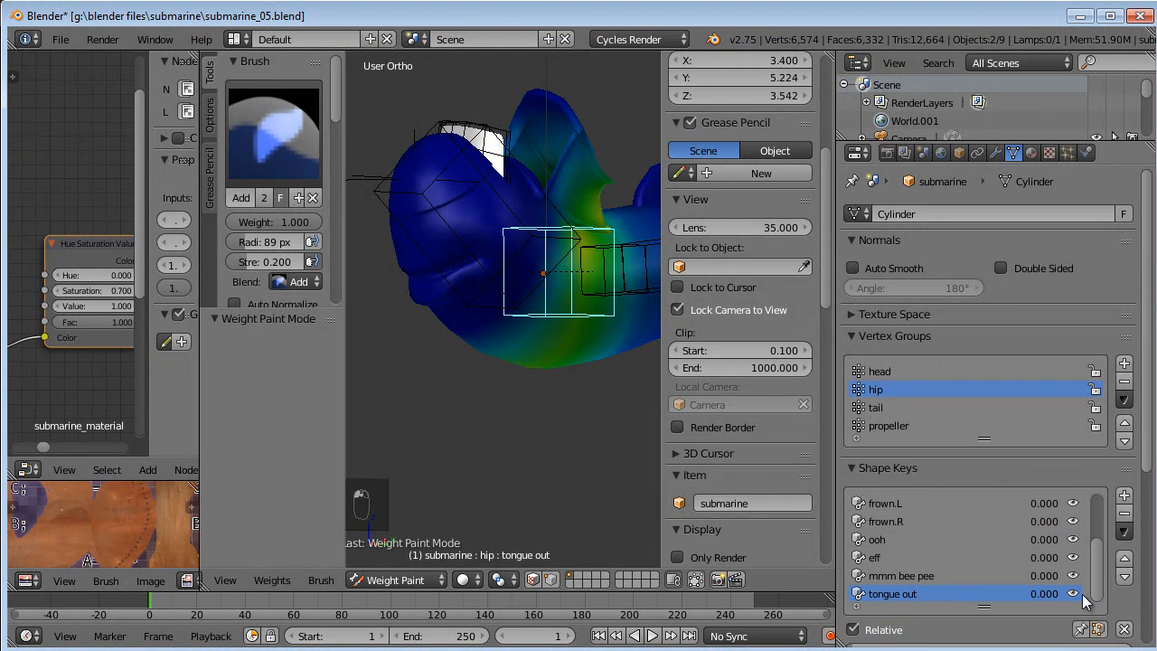
left_click(411, 580)
left_click(432, 552)
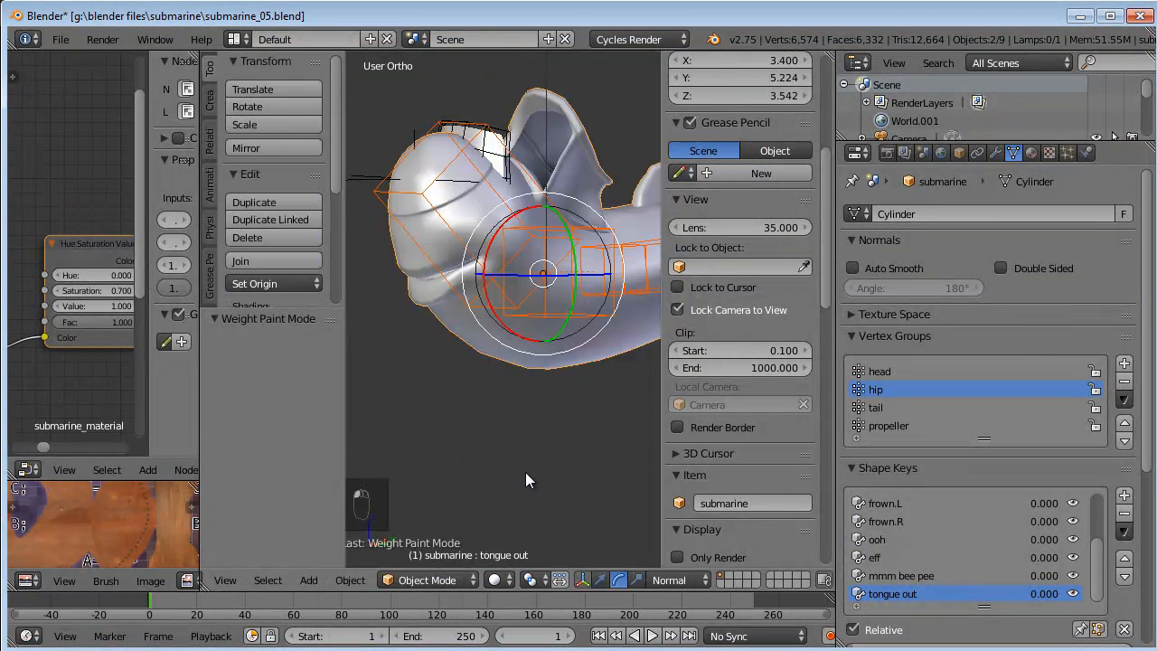
key("a")
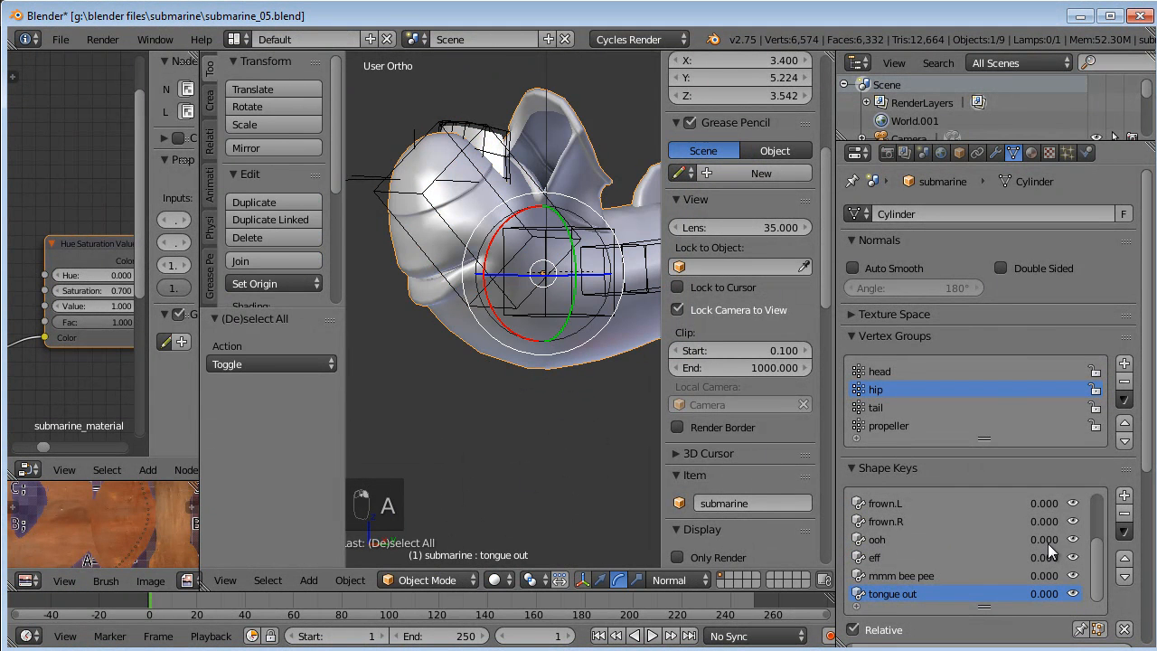
Test the tongue out, mmm bee pee and frown shape keys by varying their values and returning them to 0.
scroll(1154, 515, "down", 4)
left_click_drag(904, 496, 870, 495)
left_click(899, 416)
middle_click_drag(477, 257, 412, 371)
left_click_drag(890, 496, 838, 496)
left_click(898, 362)
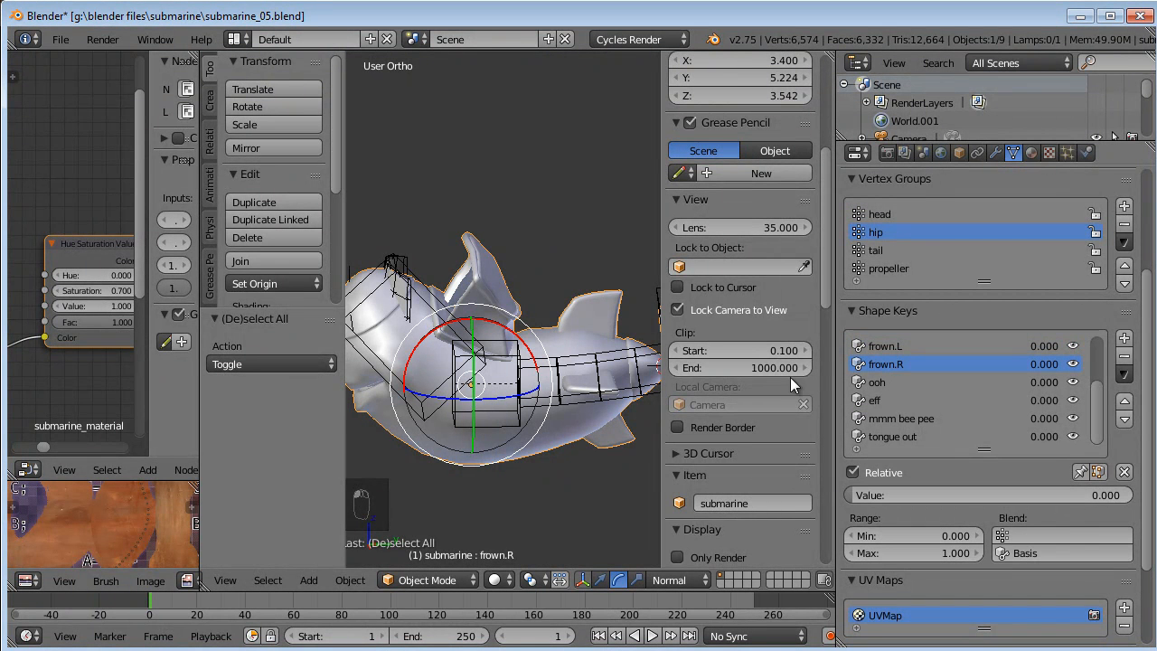
left_click_drag(1098, 496, 860, 498)
middle_click_drag(479, 335, 430, 298)
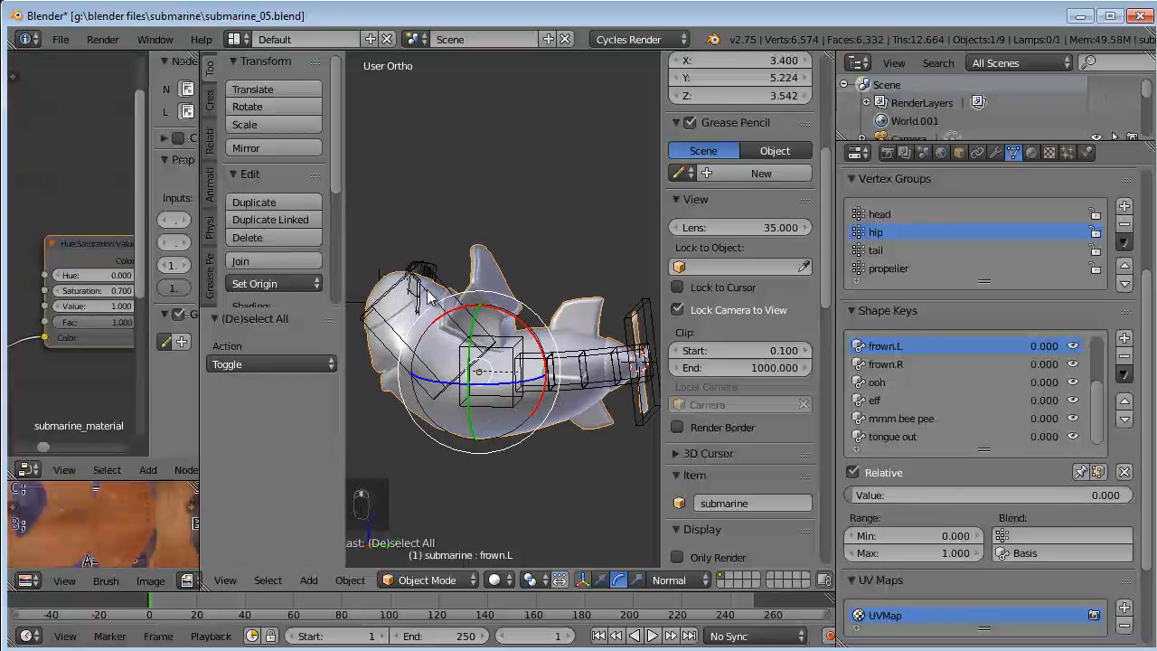
Return to Weight Paint mode and add hip weight to the hull at the rear base of the conning tower.
left_click(425, 580)
left_click(439, 479)
scroll(574, 361, "up", 5)
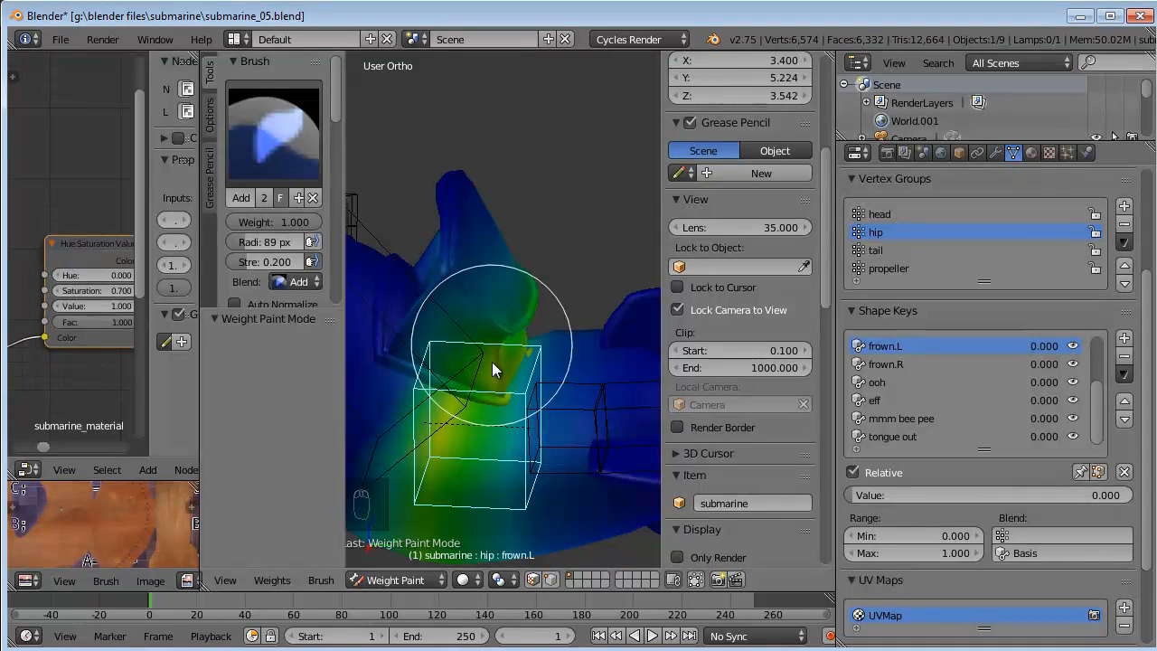
scroll(502, 370, "up", 2)
mouse_move(516, 414)
left_mouse_down()
mouse_move(526, 376)
mouse_move(496, 345)
left_mouse_up()
scroll(495, 345, "up", 1)
middle_click_drag(496, 345, 536, 360)
middle_click_drag(581, 463, 494, 335)
Blur the hip weights at the rear base of the conning tower in the right side view.
key("KP_3")
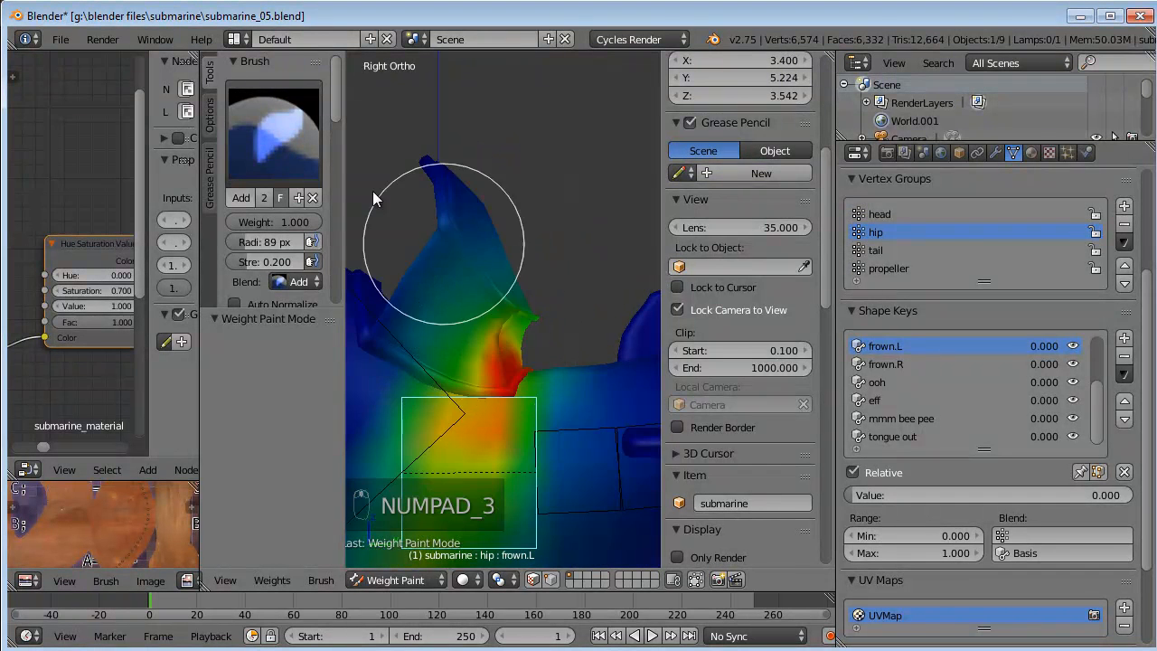
left_click(264, 145)
left_click(339, 235)
scroll(501, 286, "up", 3)
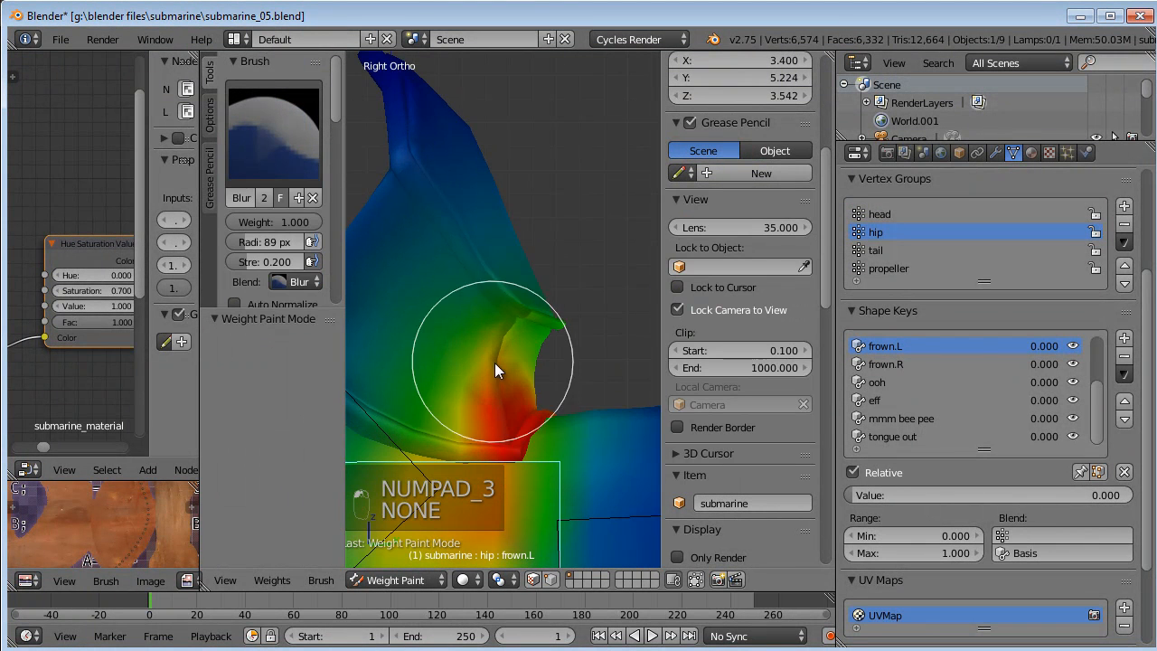
mouse_move(502, 400)
left_mouse_down()
mouse_move(536, 339)
mouse_move(536, 430)
left_mouse_up()
Select the tail bone and switch the weight paint brush to Subtract near the conning tower's rear base.
right_click(550, 364, "ctrl")
mouse_move(550, 364)
middle_mouse_down()
mouse_move(530, 452)
mouse_move(564, 395)
middle_mouse_up()
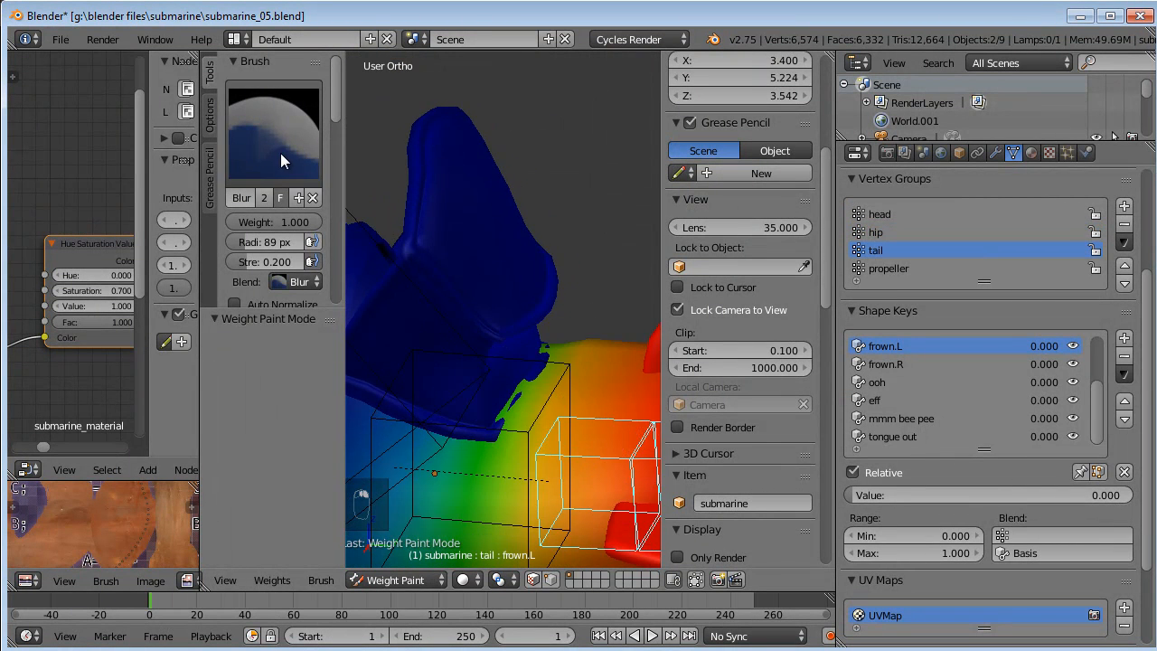
left_click(278, 143)
left_click(759, 243)
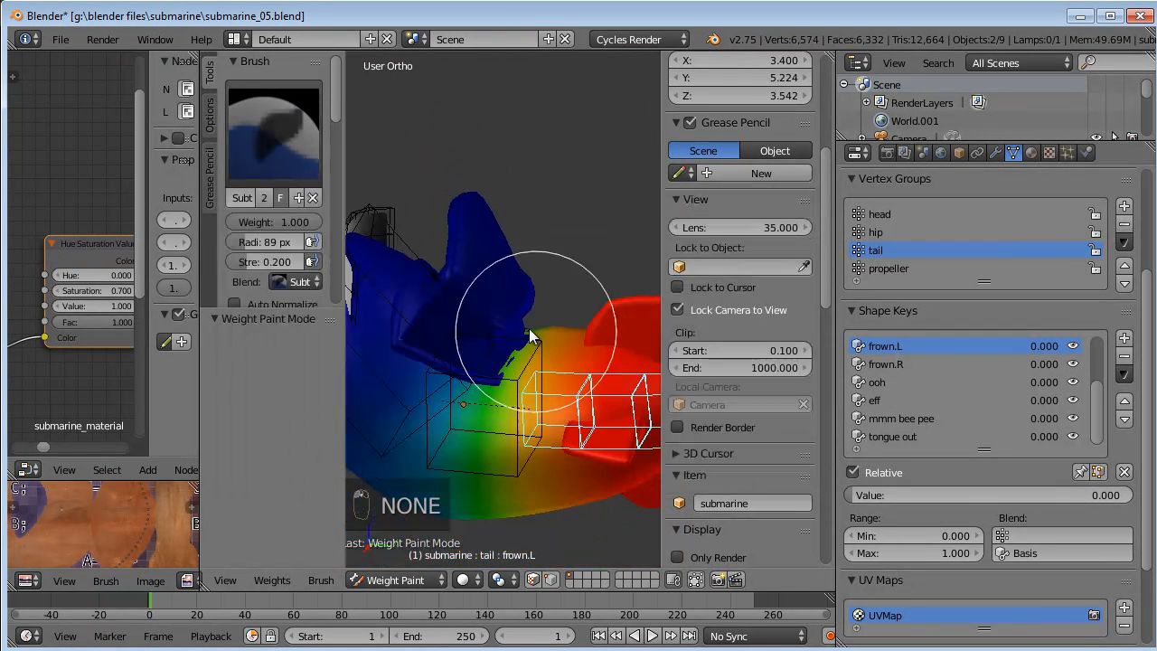
scroll(458, 381, "up", 3)
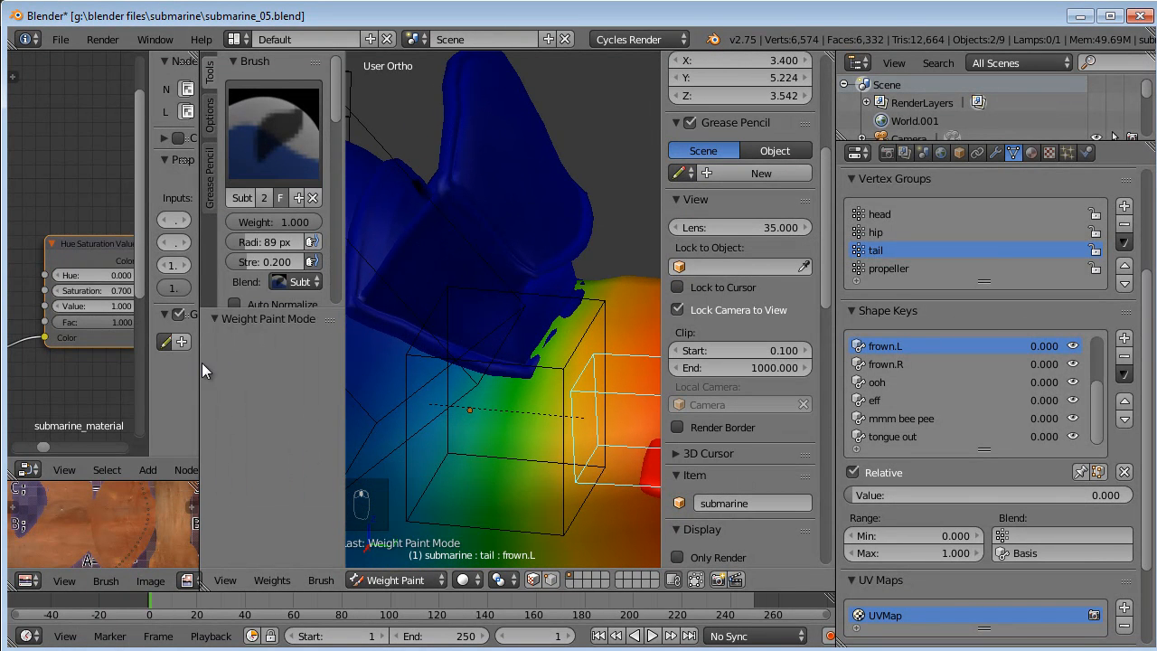
Widen the 3D viewport on both sides to get more painting space.
left_click_drag(188, 364, 102, 364)
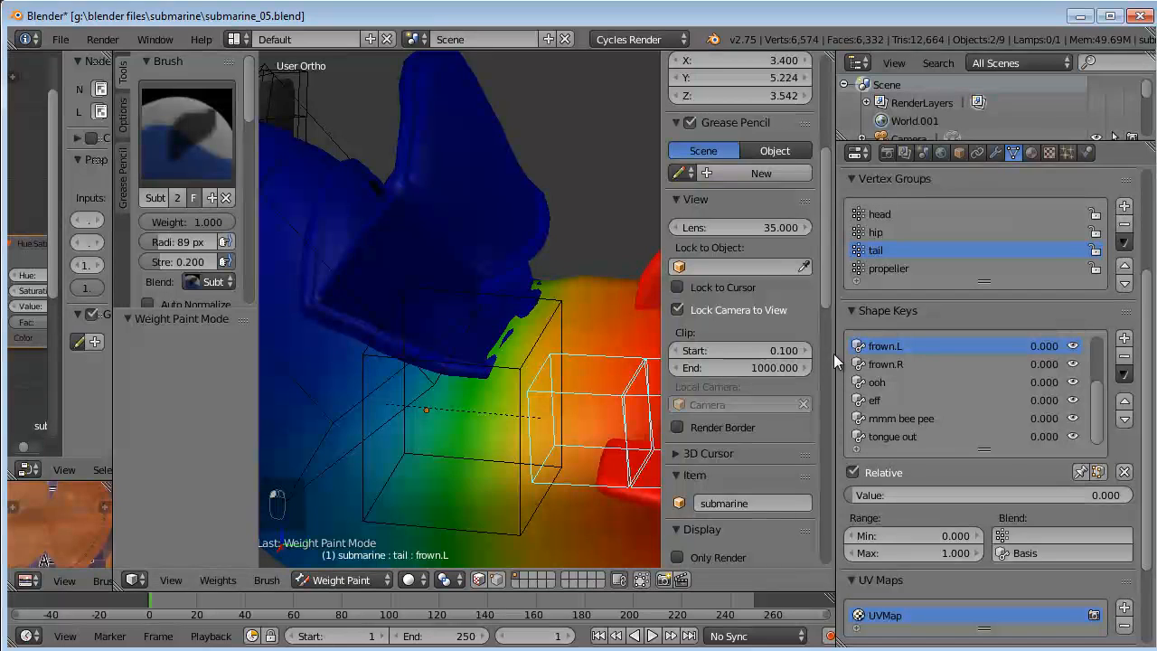
scroll(837, 354, "down", 10)
left_click_drag(837, 357, 1011, 356)
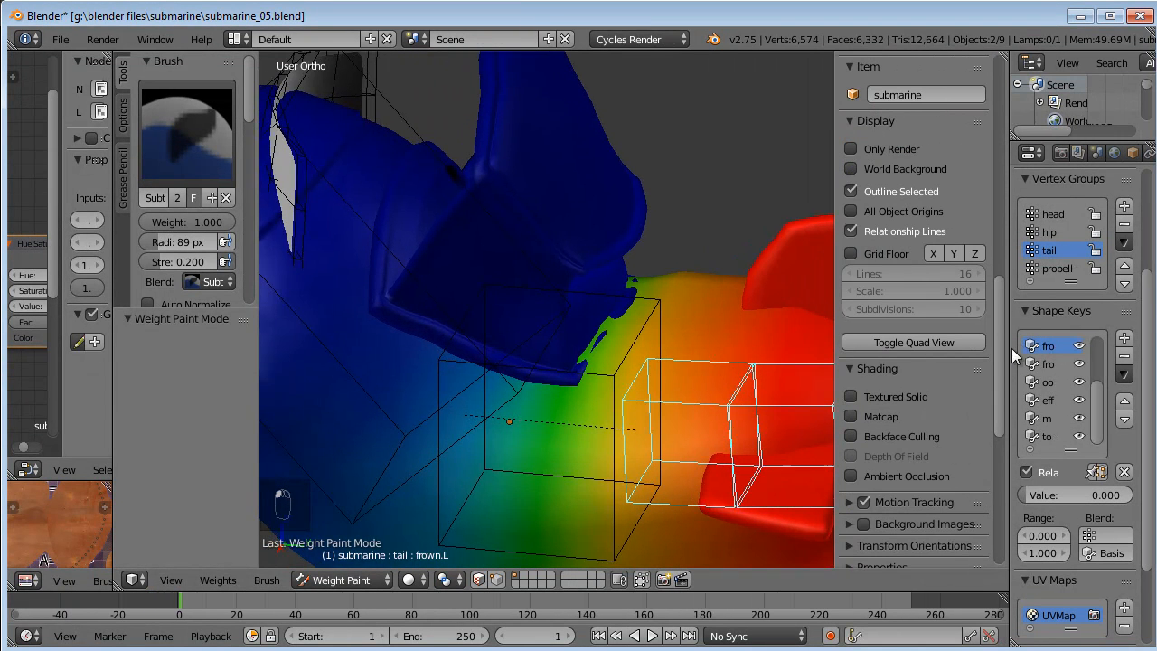
Subtract tail weight from both sides of the hull beneath and just behind the conning tower.
mouse_move(610, 272)
left_mouse_down()
mouse_move(588, 279)
mouse_move(521, 488)
left_mouse_up()
middle_click_drag(522, 487, 517, 444)
middle_click_drag(568, 344, 298, 271)
mouse_move(523, 304)
left_mouse_down()
mouse_move(534, 399)
mouse_move(563, 491)
left_mouse_up()
middle_click_drag(568, 508, 770, 293)
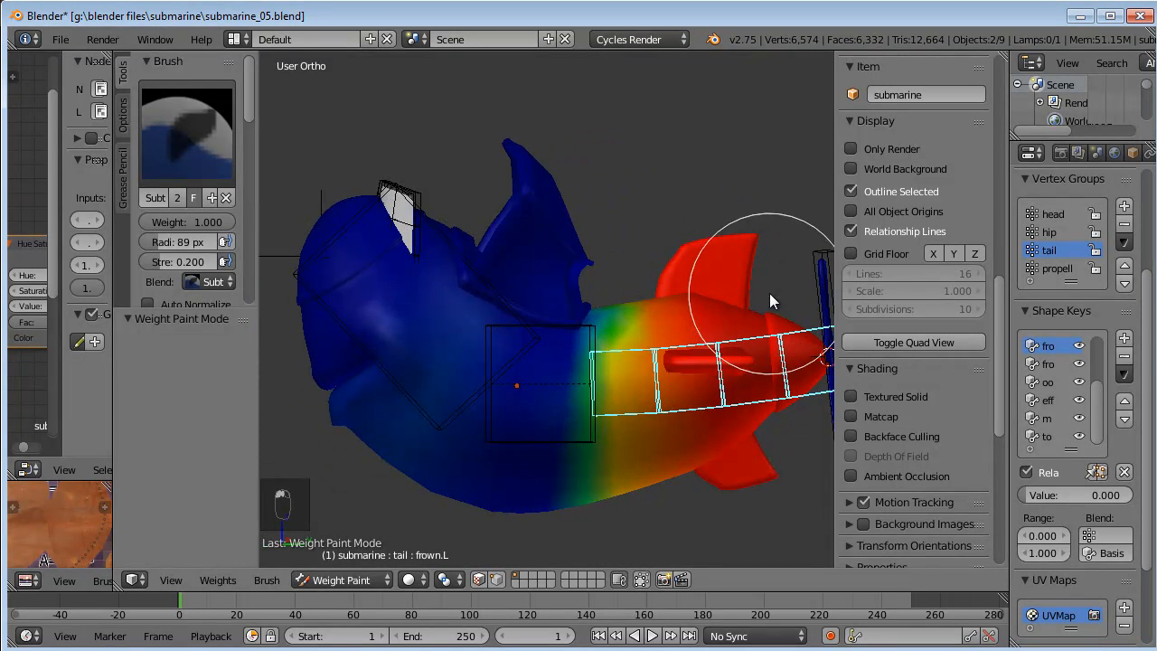
Leave Weight Paint mode, select the armature and clear the rotation of all its bones.
left_click(364, 577)
left_click(369, 559)
scroll(436, 434, "down", 3)
key("a")
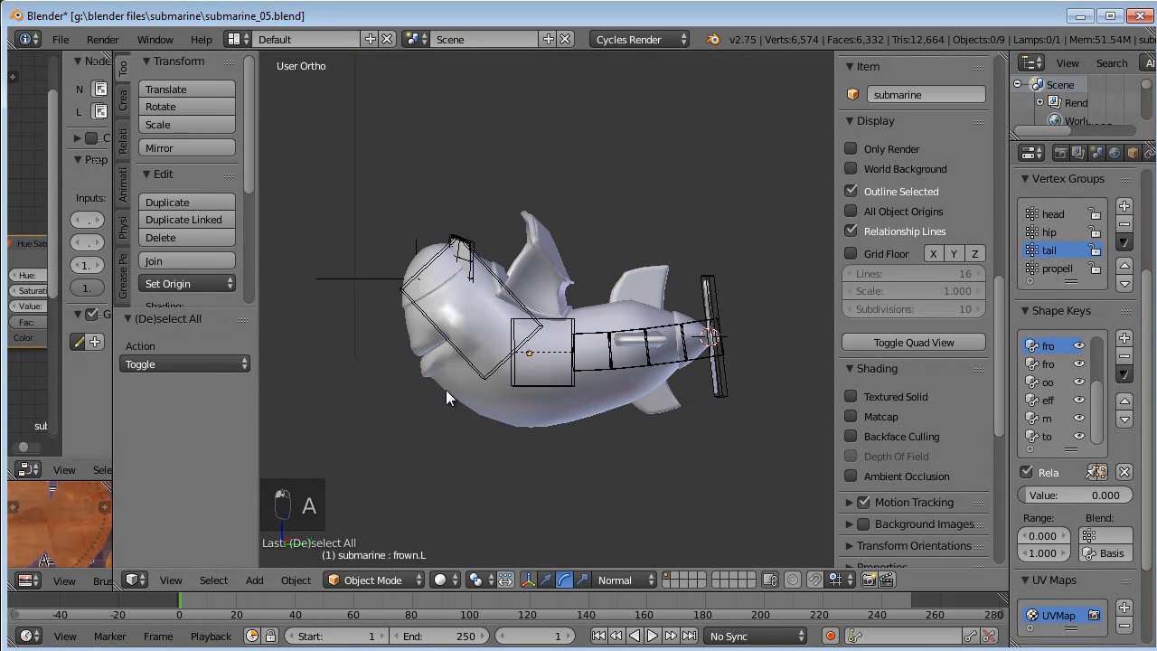
right_click(550, 384)
key("a")
key("a")
key("a")
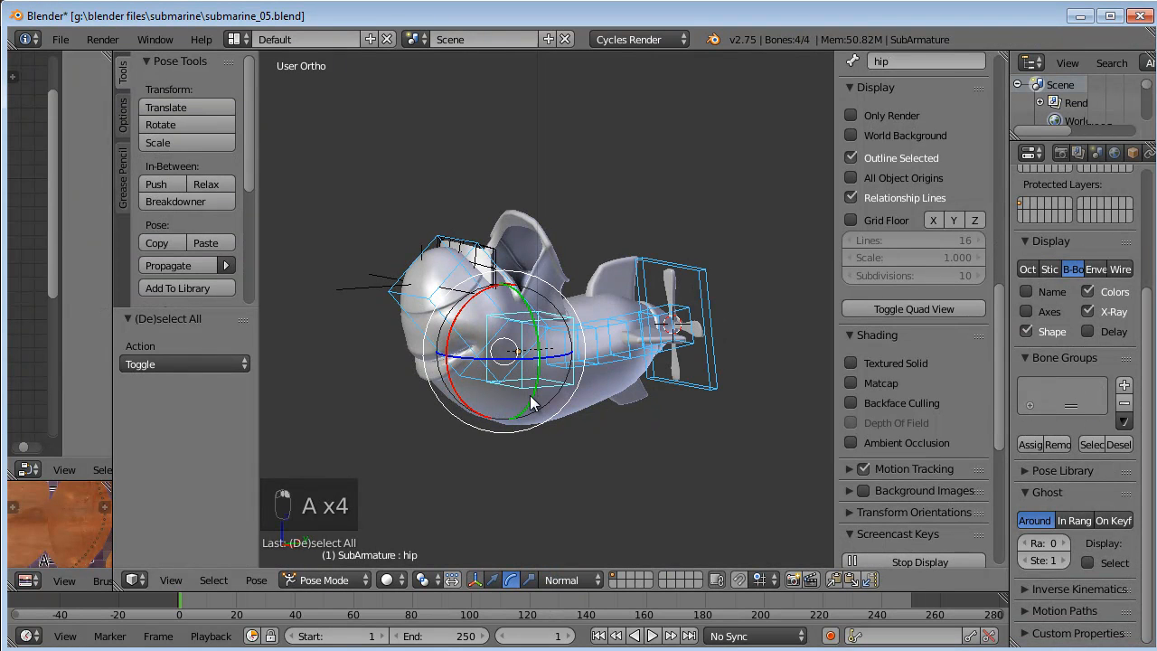
key("alt+r")
key("a")
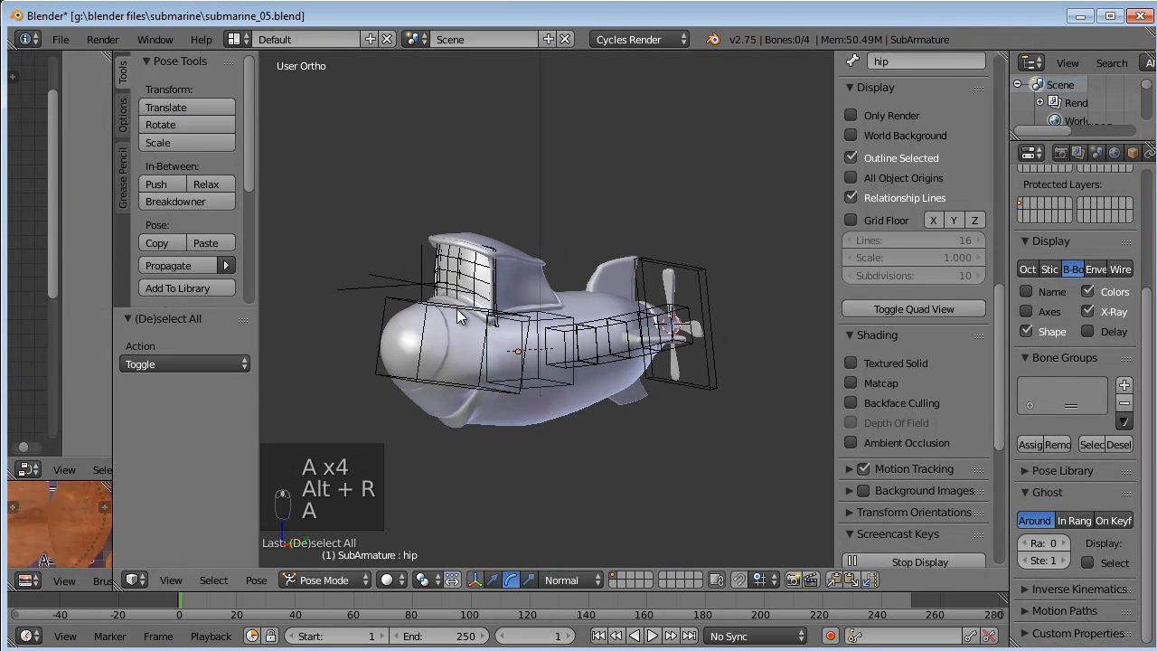
Try a free trackball rotation of the head bone to test its weights.
right_click(458, 318)
key("r")
key("r")
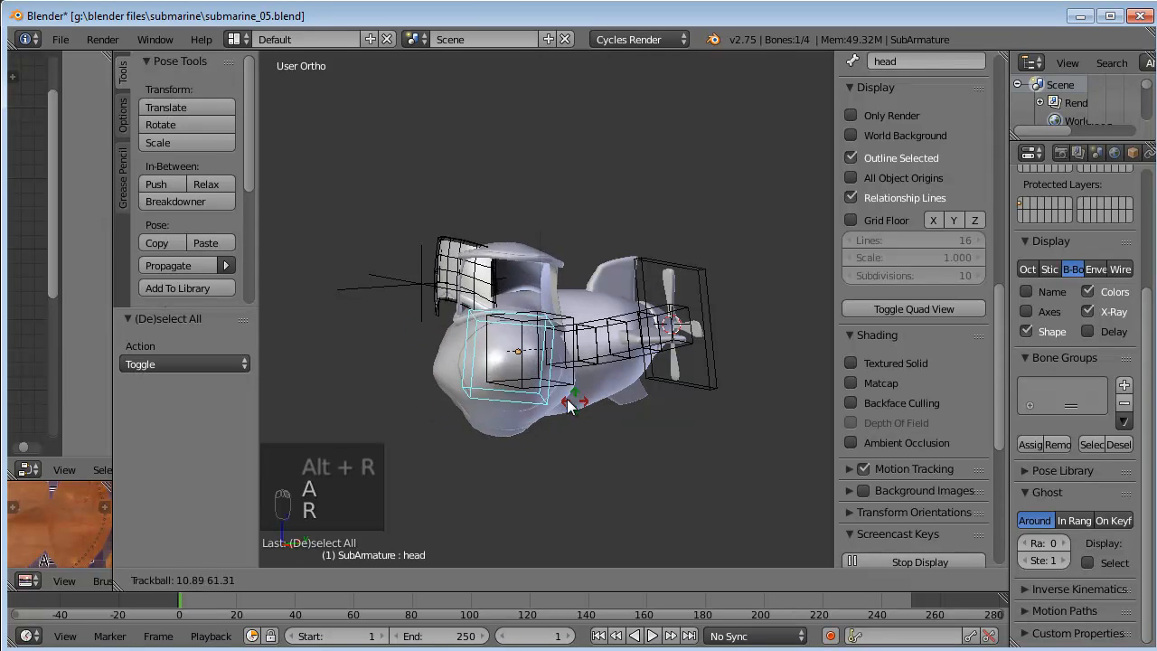
left_click(532, 403)
Rotate the tail bone freely by about 39° and -18° to test how the tail deforms.
right_click(624, 342)
key("r")
key("r")
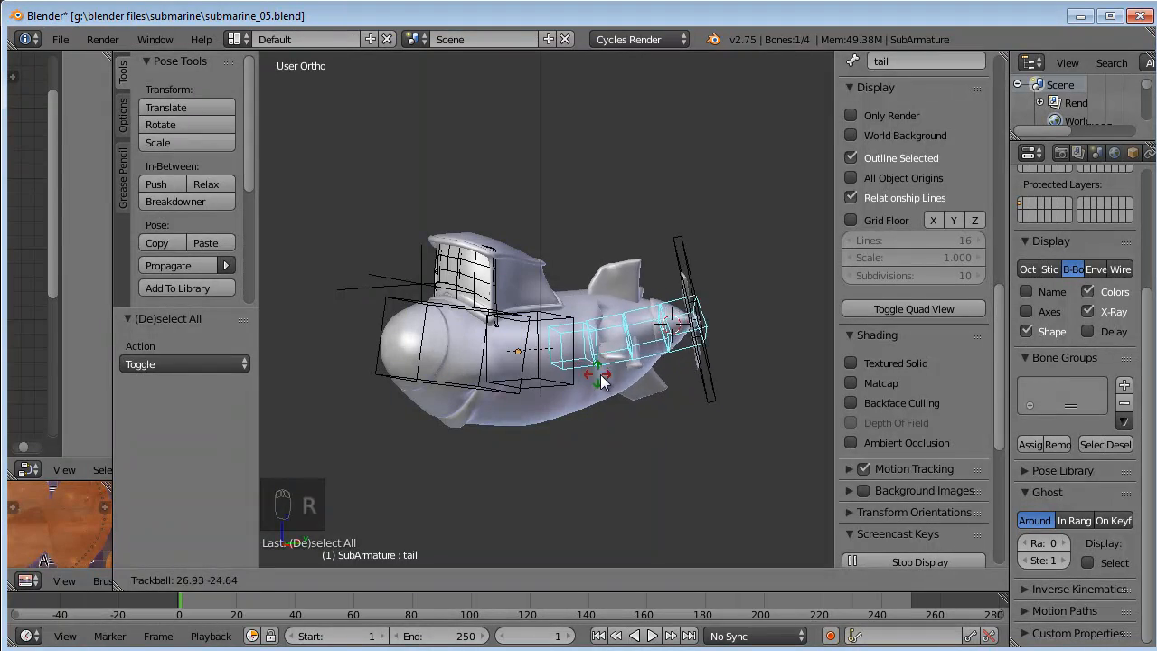
left_click(620, 393)
scroll(579, 434, "up", 5)
scroll(560, 464, "down", 4)
Select the submarine mesh, enter Weight Paint mode on the tail group and choose the Blur brush.
key("ctrl+Tab")
right_click(625, 460)
left_click(366, 580)
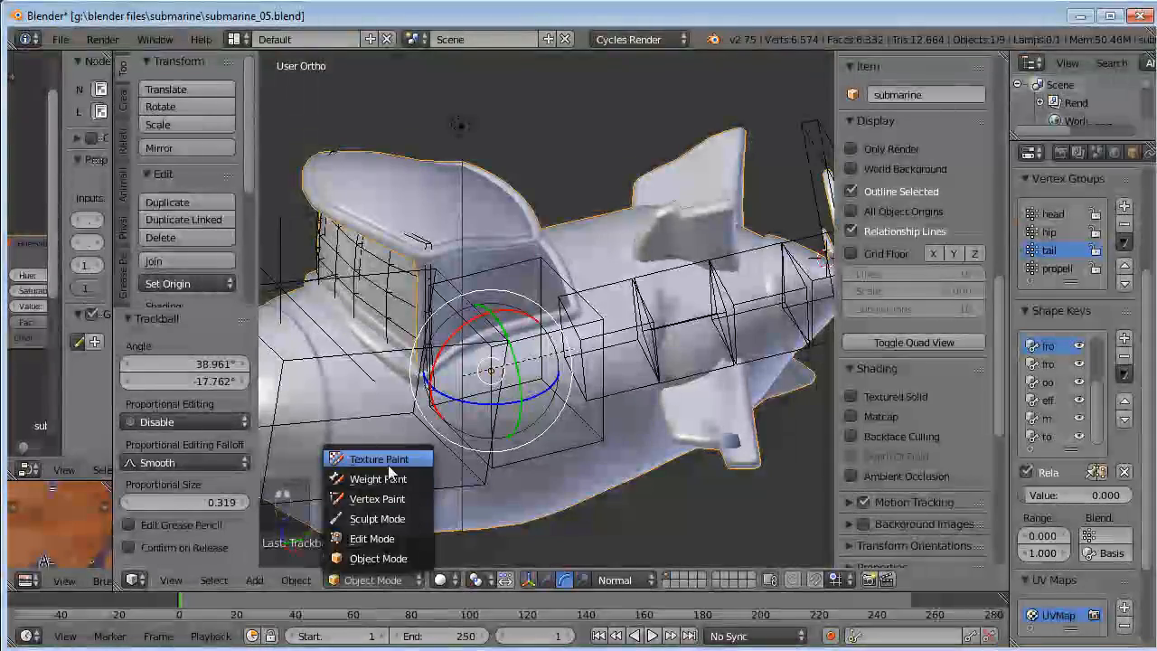
left_click(391, 477)
mouse_move(684, 331)
middle_mouse_down()
mouse_move(641, 348)
mouse_move(665, 339)
middle_mouse_up()
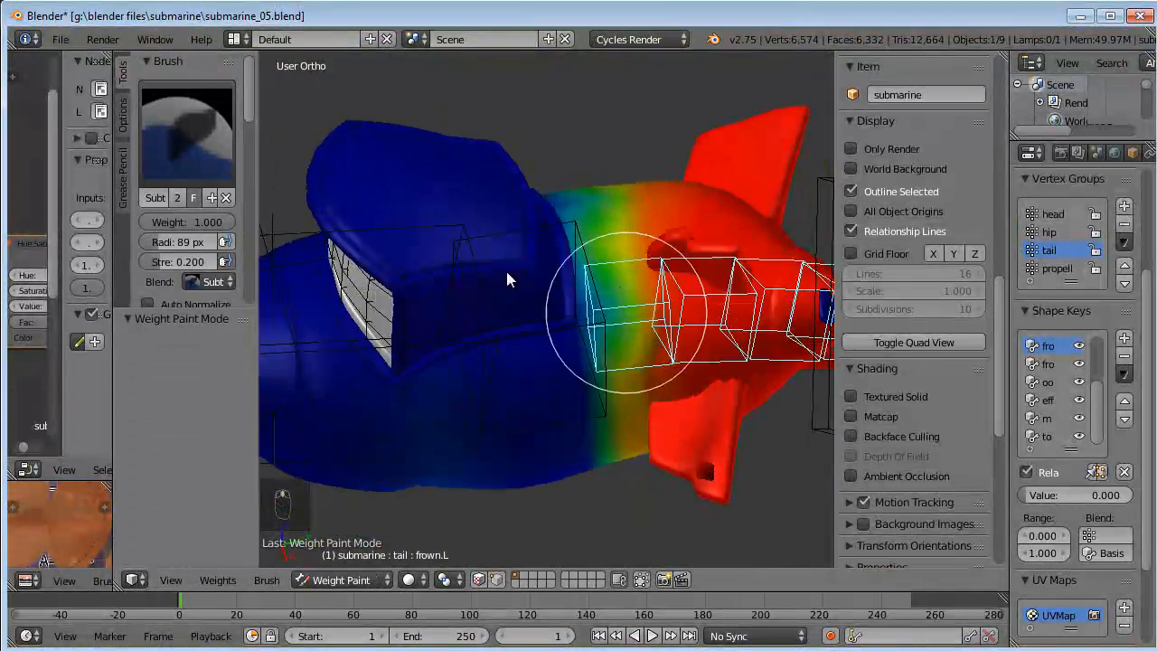
left_click(175, 154)
left_click(249, 228)
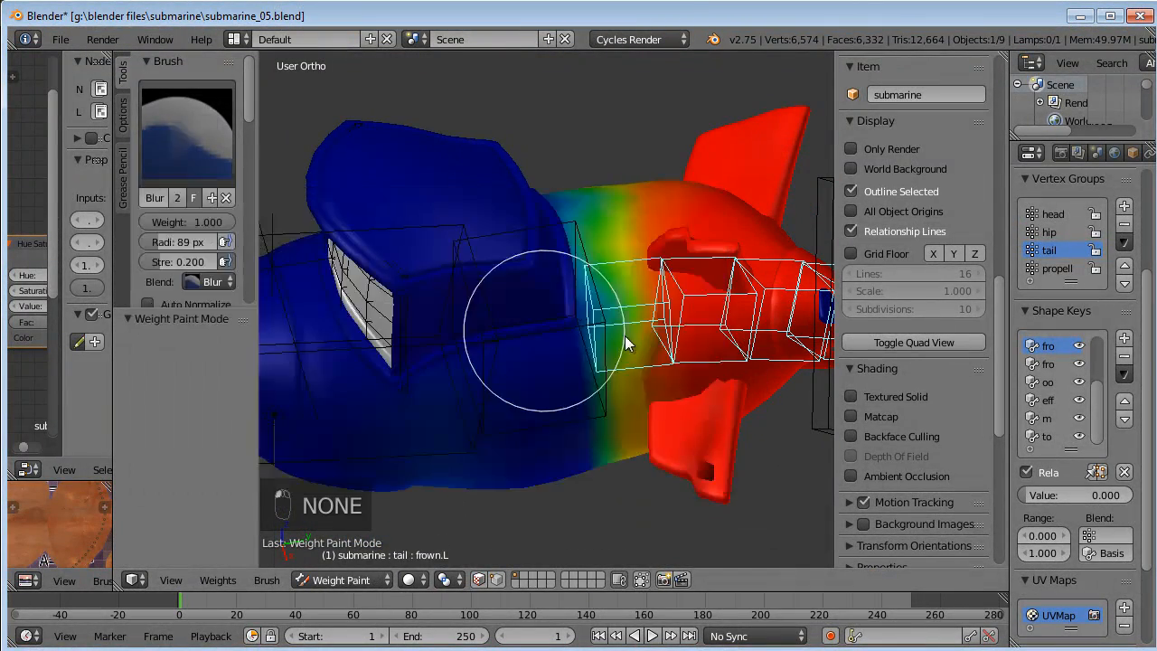
scroll(736, 362, "up", 5)
Return the submarine to Object Mode and bring up its modifier stack in a widened properties editor.
left_click(340, 580)
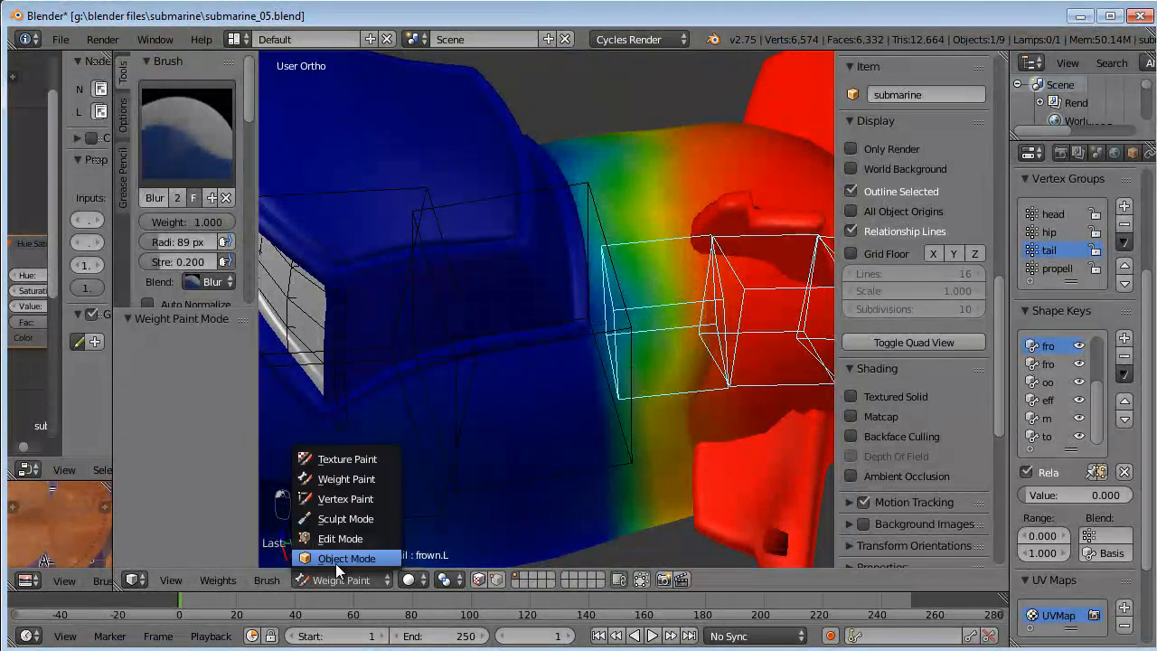
left_click(389, 556)
scroll(524, 421, "down", 5)
middle_click_drag(524, 421, 615, 457)
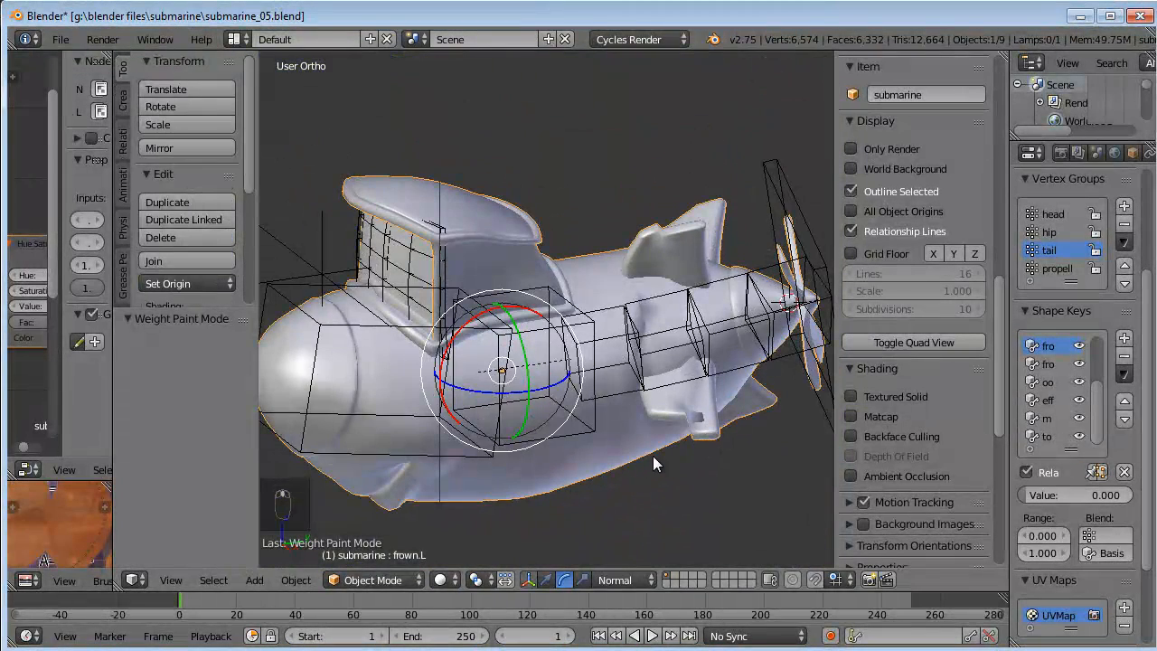
left_click_drag(1009, 232, 865, 232)
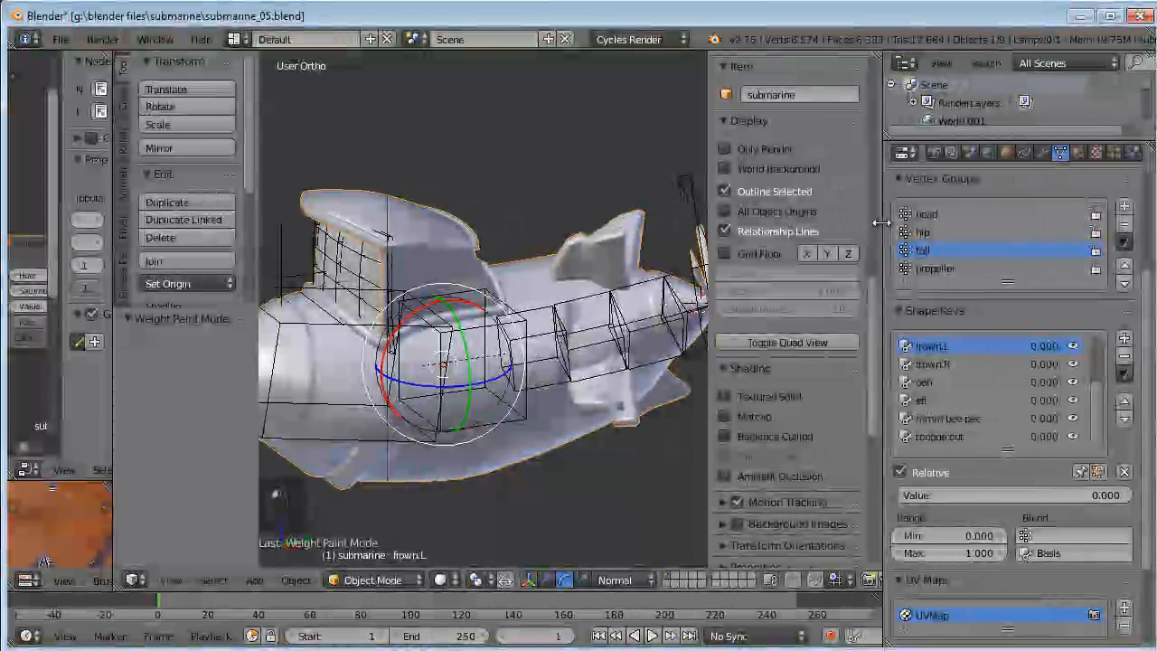
left_click(1025, 154)
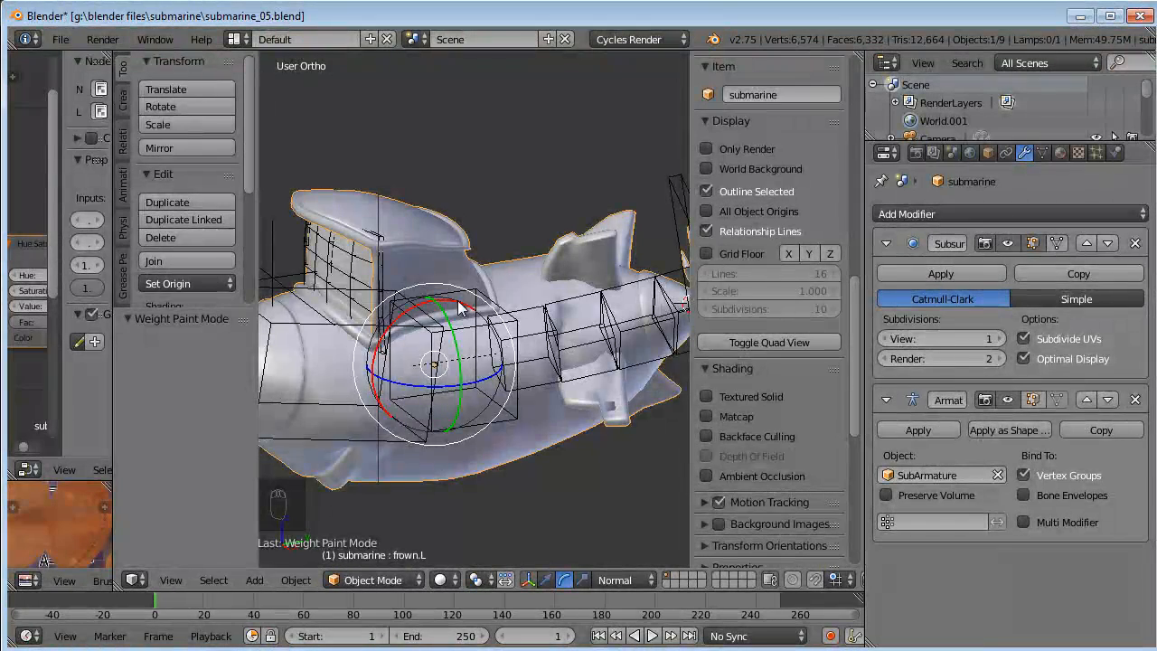
middle_click_drag(458, 300, 535, 244)
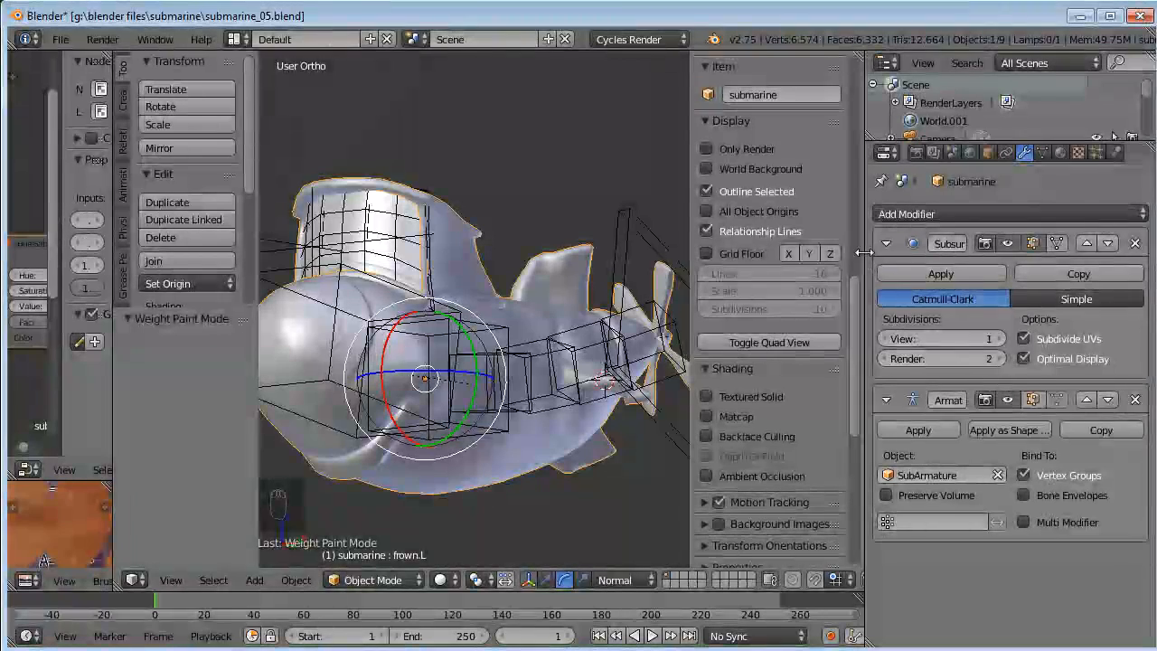
Move the Armature modifier above the Subdivision Surface modifier in the submarine's modifier stack.
middle_click_drag(587, 319, 620, 329)
left_click(1086, 400)
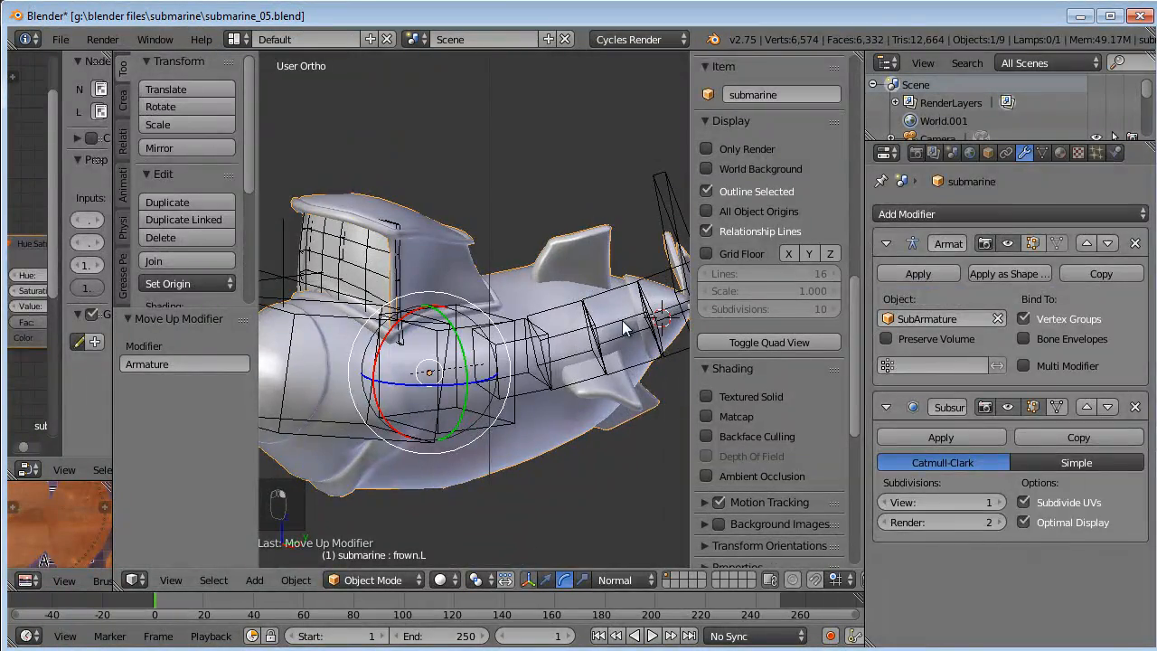
Rotate the tail bone freely with trackball rotations to test its bend from several views, and clear the pose rotation.
right_click(620, 325)
key("r")
key("r")
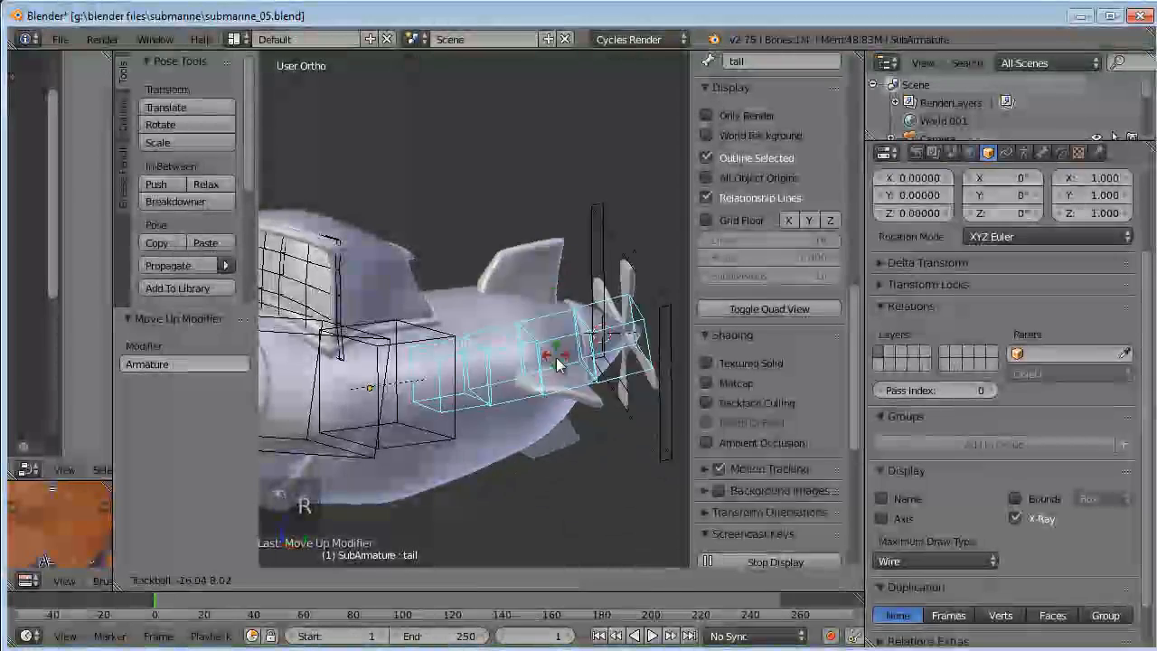
left_click(566, 394)
middle_click_drag(565, 394, 618, 420)
key("KP_7")
key("r")
key("r")
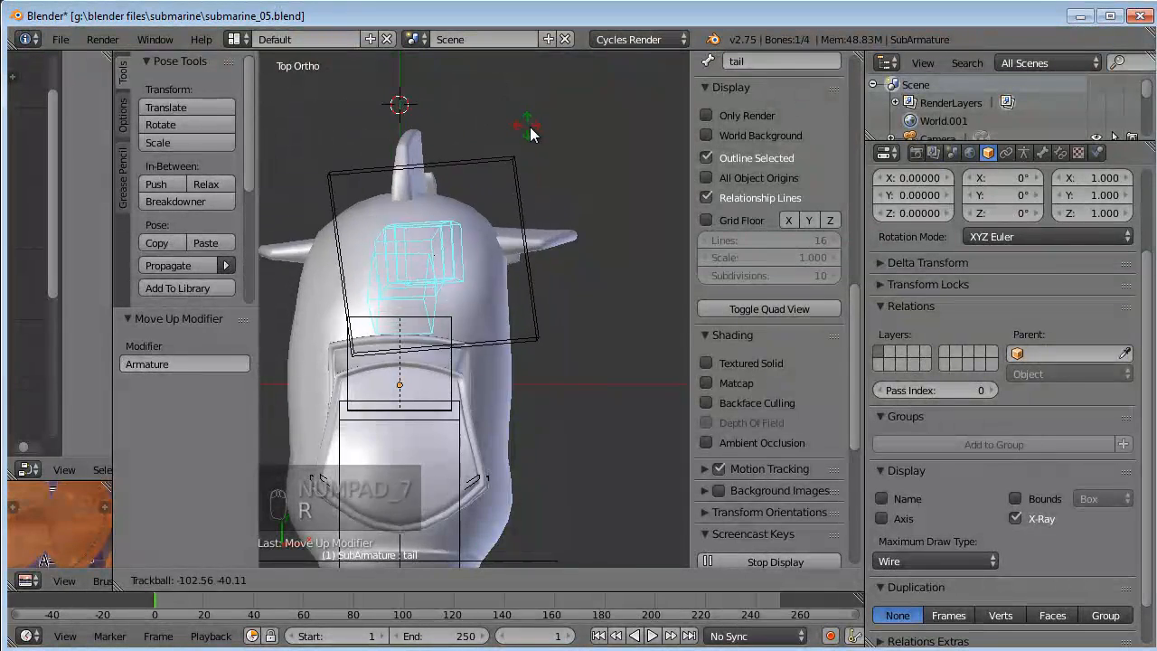
left_click(526, 124)
middle_click_drag(548, 136, 429, 113)
key("KP_3")
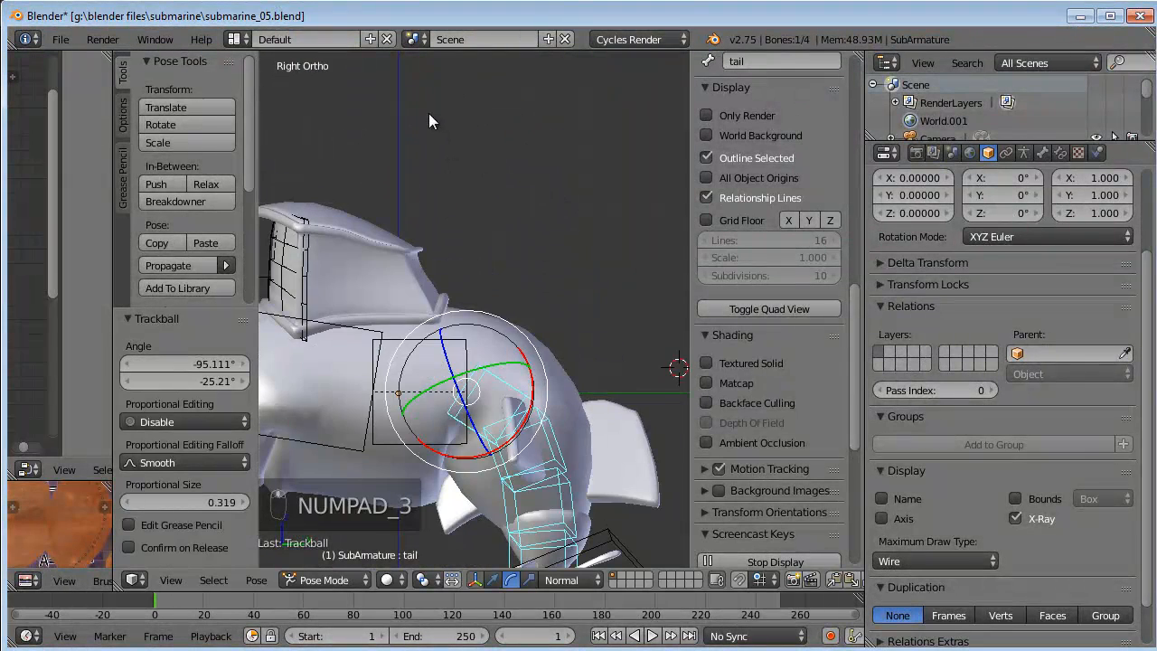
key("alt+r")
Try rotating the tail bone up and down in the right orthographic view to test the hull's bend.
key("r")
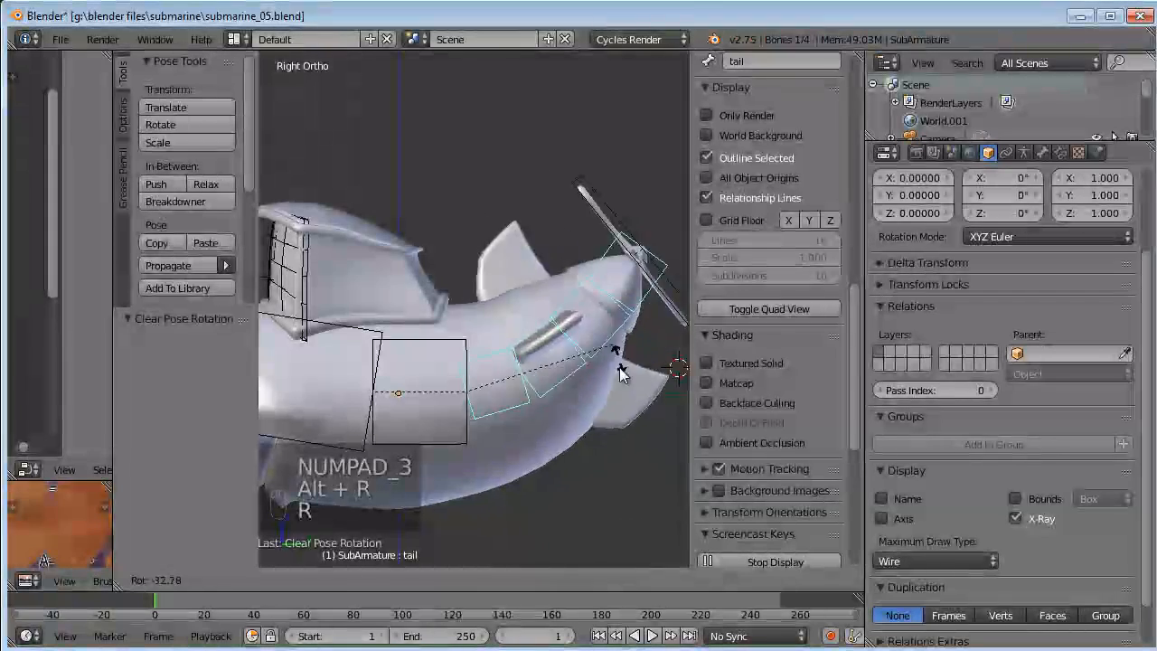
right_click(639, 418)
scroll(561, 369, "down", 2)
middle_click_drag(549, 362, 589, 353, "shift")
key("r")
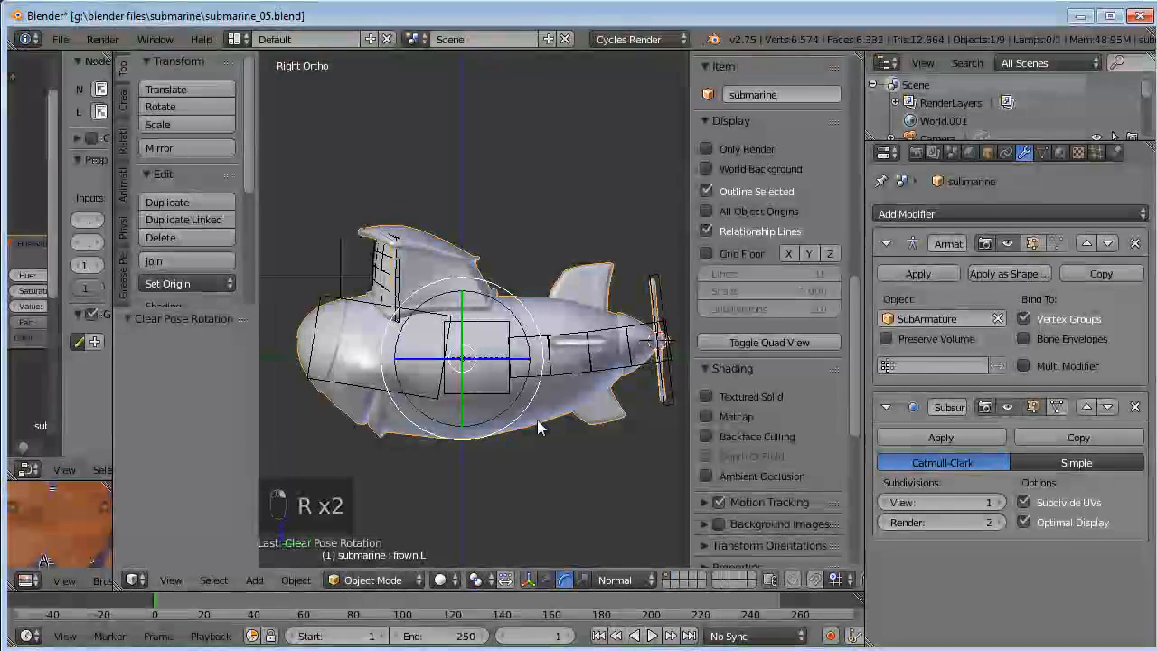
Remove the canopy and the front part of the submarine mesh from the tail vertex group in Edit Mode, and return to Object Mode.
key("Tab")
key("a")
key("a")
key("b")
left_click_drag(295, 171, 483, 510)
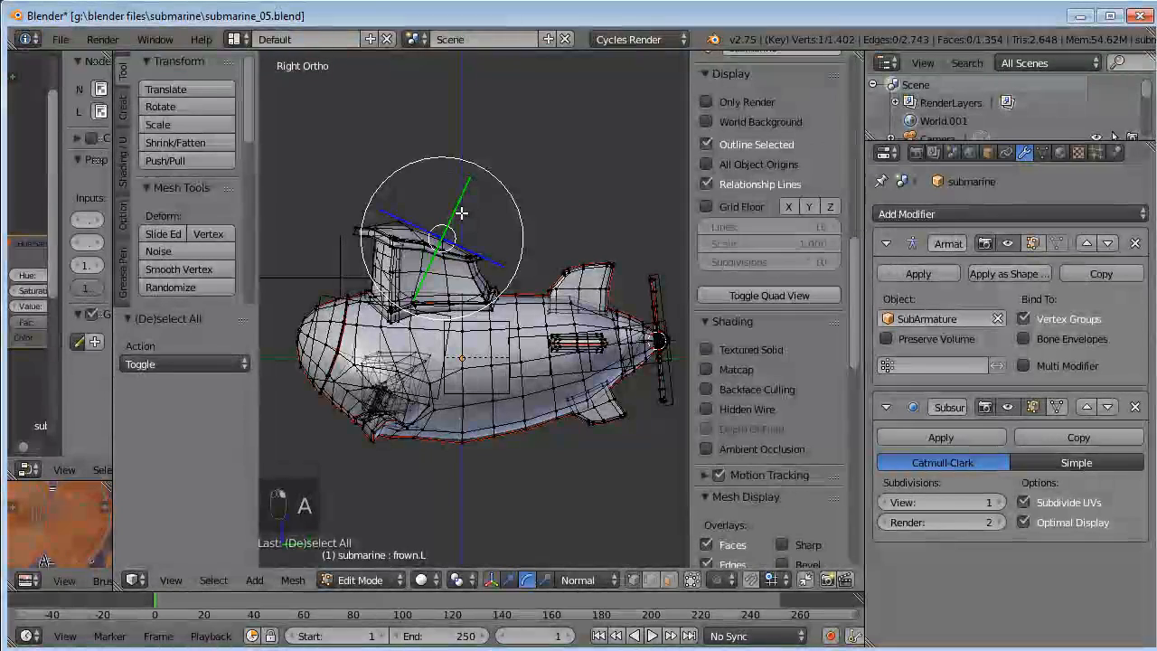
key("ctrl+l")
left_click_drag(279, 247, 452, 502)
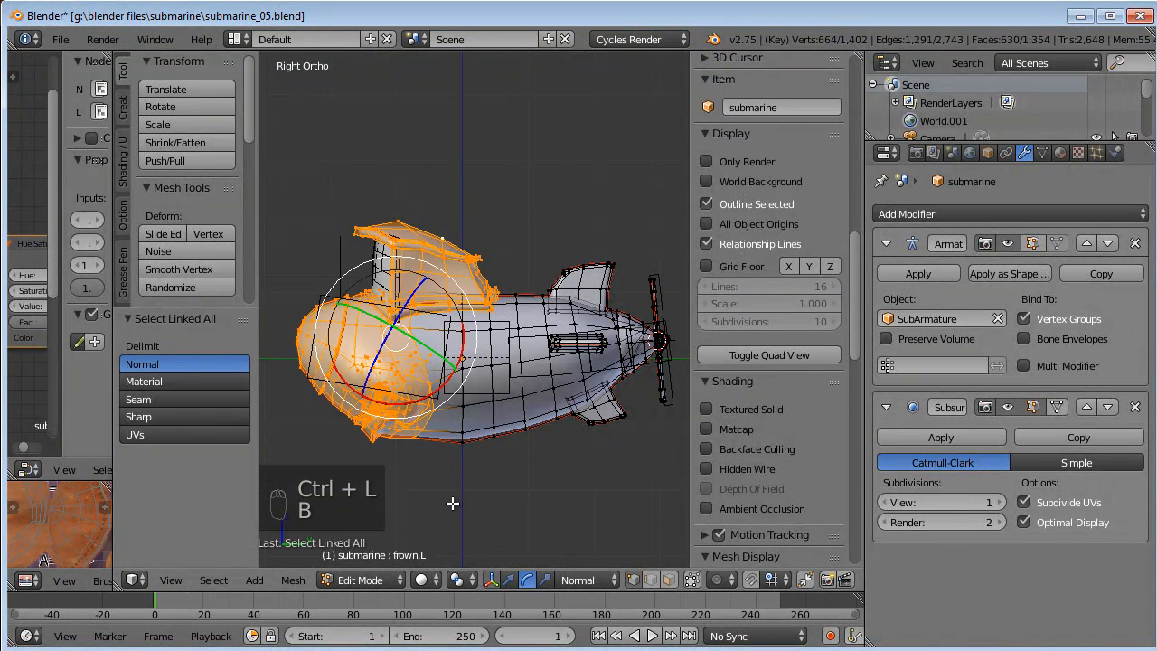
left_click(1042, 153)
left_click(973, 308)
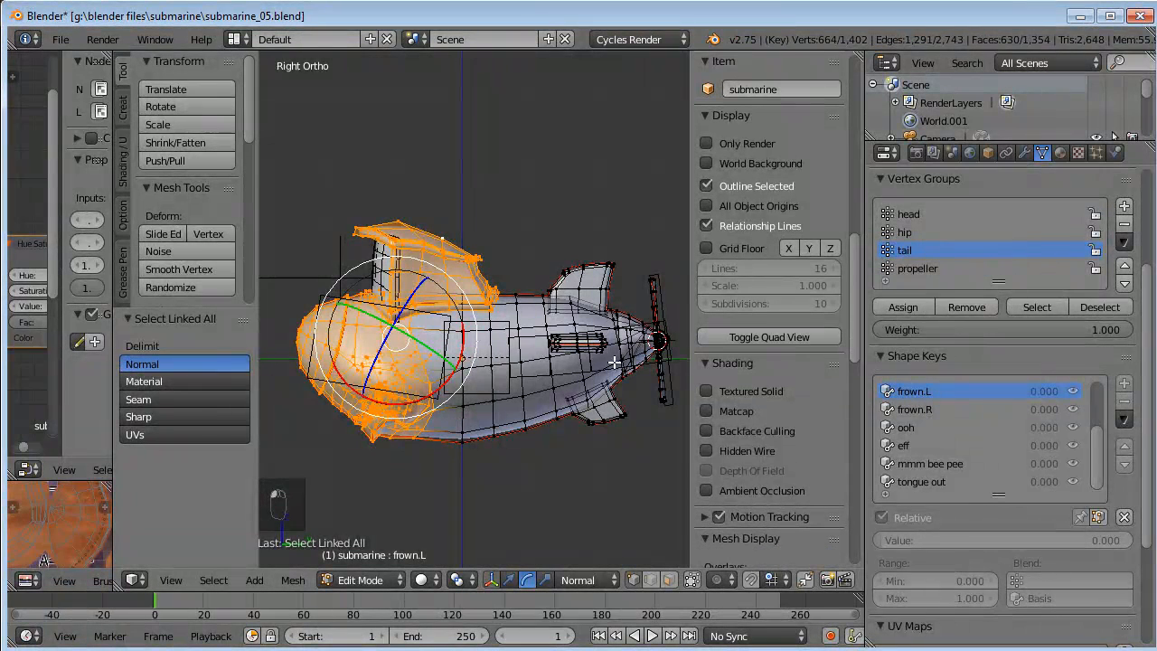
key("Tab")
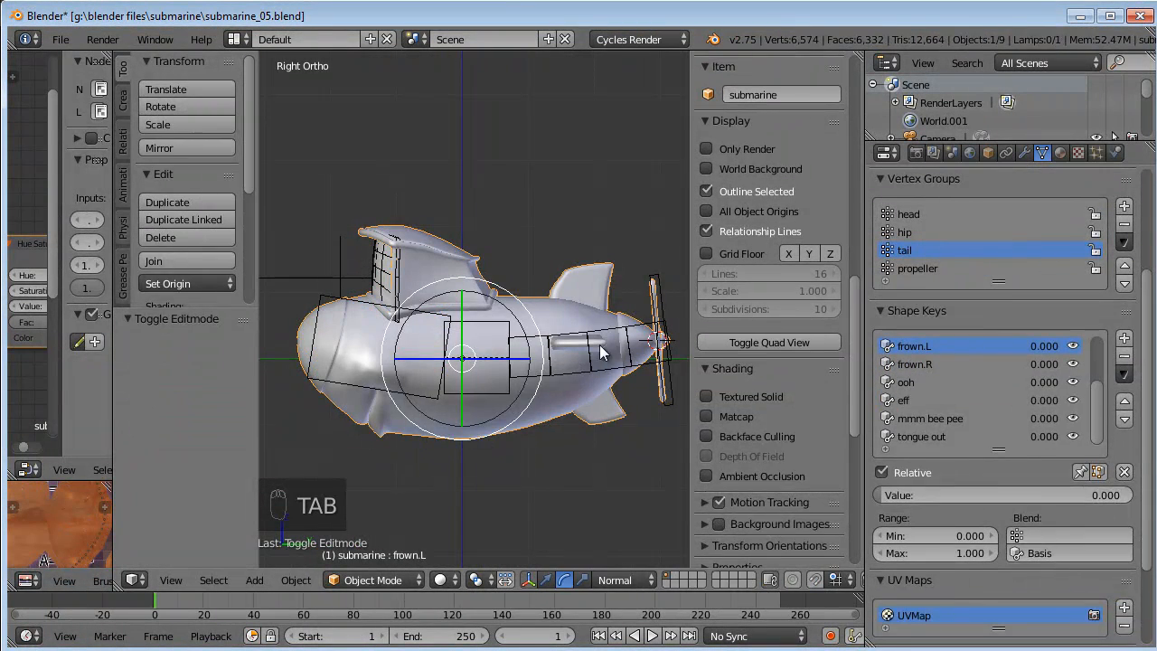
Try rotating the tail bone in the side view to check the changed vertex group.
right_click(600, 359)
key("r")
right_click(628, 276)
Blur the submarine's tail weights in Weight Paint mode across the transition between the mid hull and the tail.
right_click(514, 412)
left_click(368, 580)
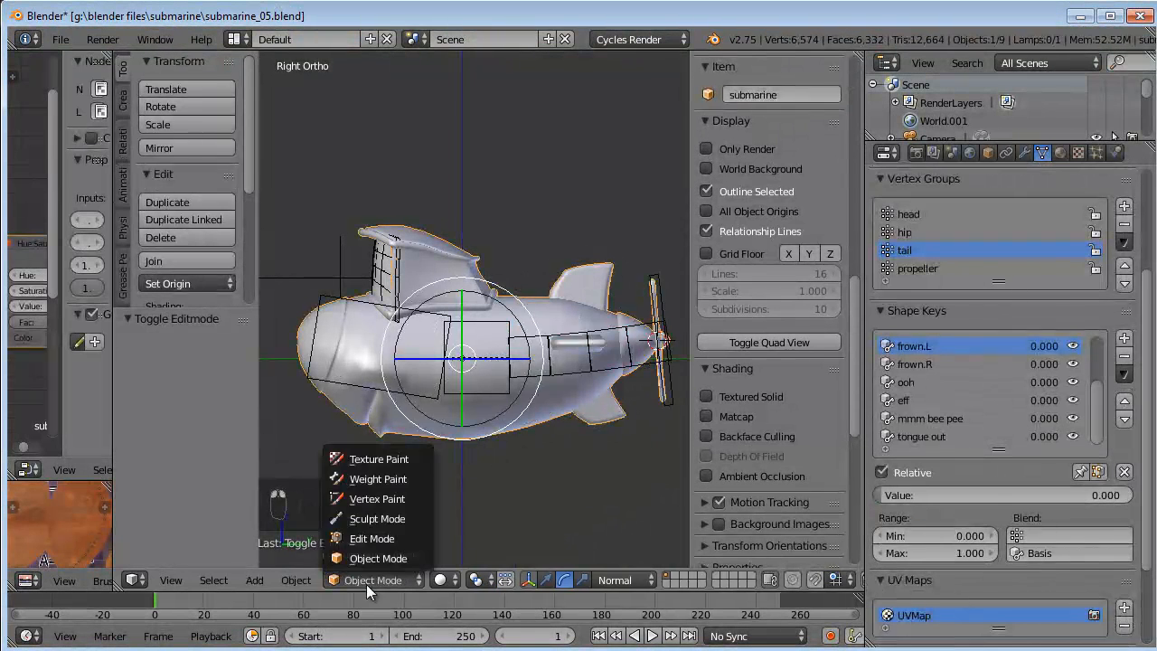
left_click(378, 479)
scroll(501, 397, "up", 2)
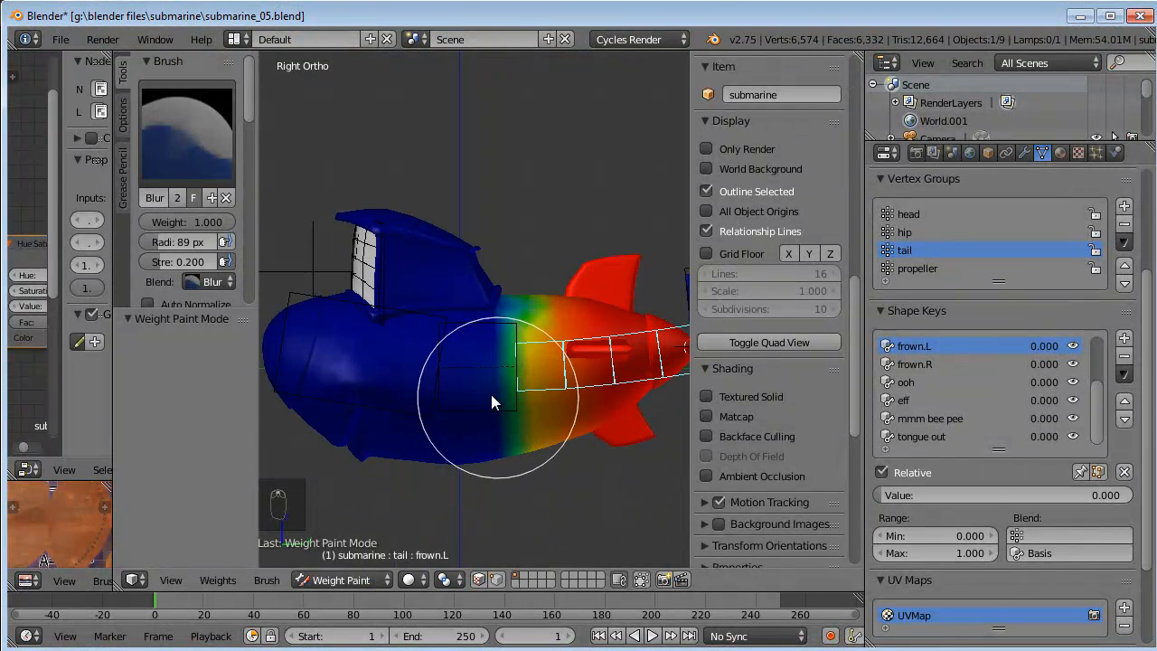
scroll(501, 450, "up", 2)
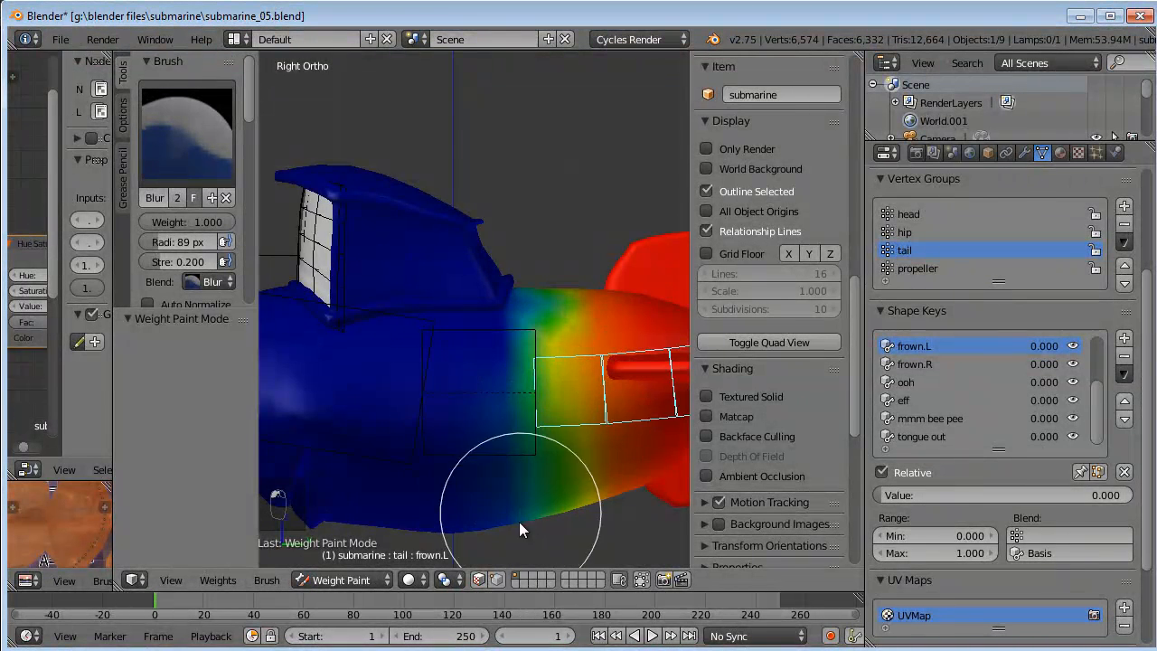
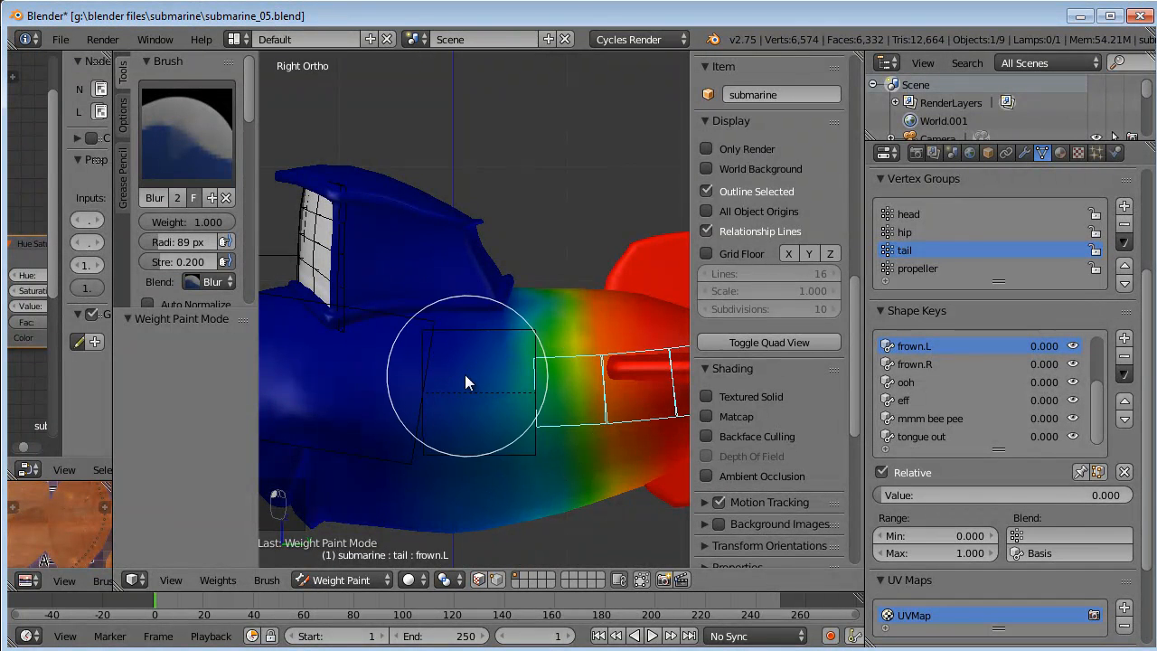
left_click_drag(476, 362, 575, 350)
left_click_drag(490, 336, 526, 329)
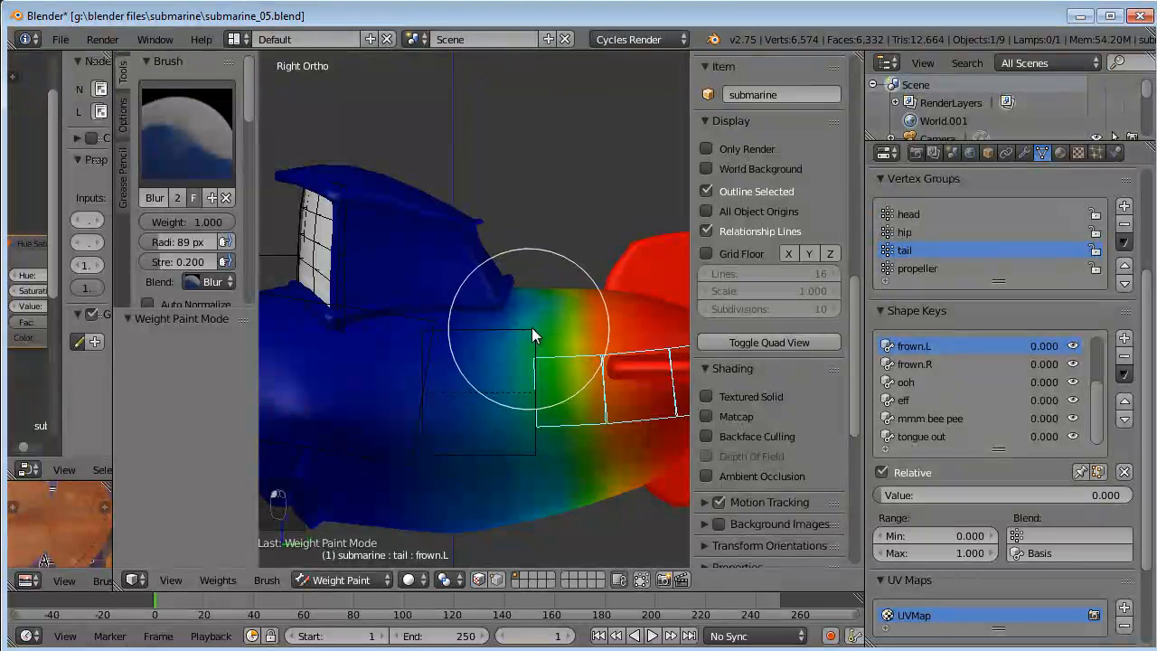
left_click_drag(477, 485, 558, 470)
left_click_drag(482, 404, 561, 395)
mouse_move(507, 488)
left_mouse_down()
mouse_move(580, 478)
mouse_move(529, 371)
mouse_move(491, 362)
mouse_move(528, 341)
left_mouse_up()
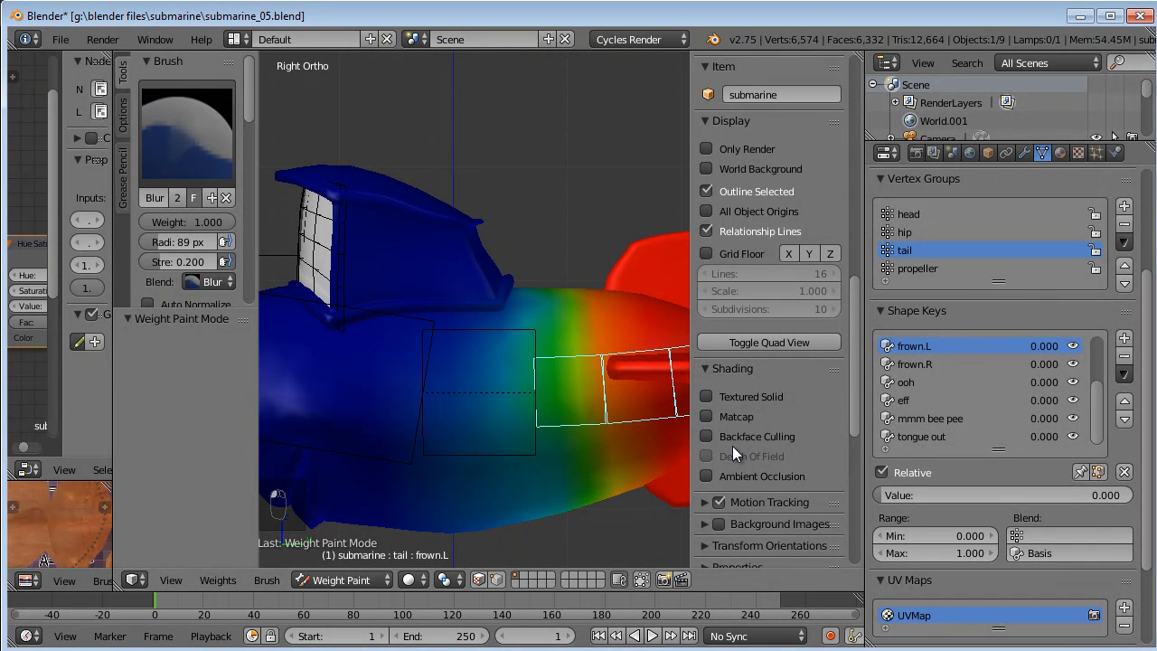
Enlarge the vertex group list and examine the painted weights of the propeller, tail, hip and head groups from different angles.
mouse_move(602, 375)
middle_mouse_down()
mouse_move(524, 370)
mouse_move(450, 471)
mouse_move(540, 464)
mouse_move(593, 412)
mouse_move(687, 370)
middle_mouse_up()
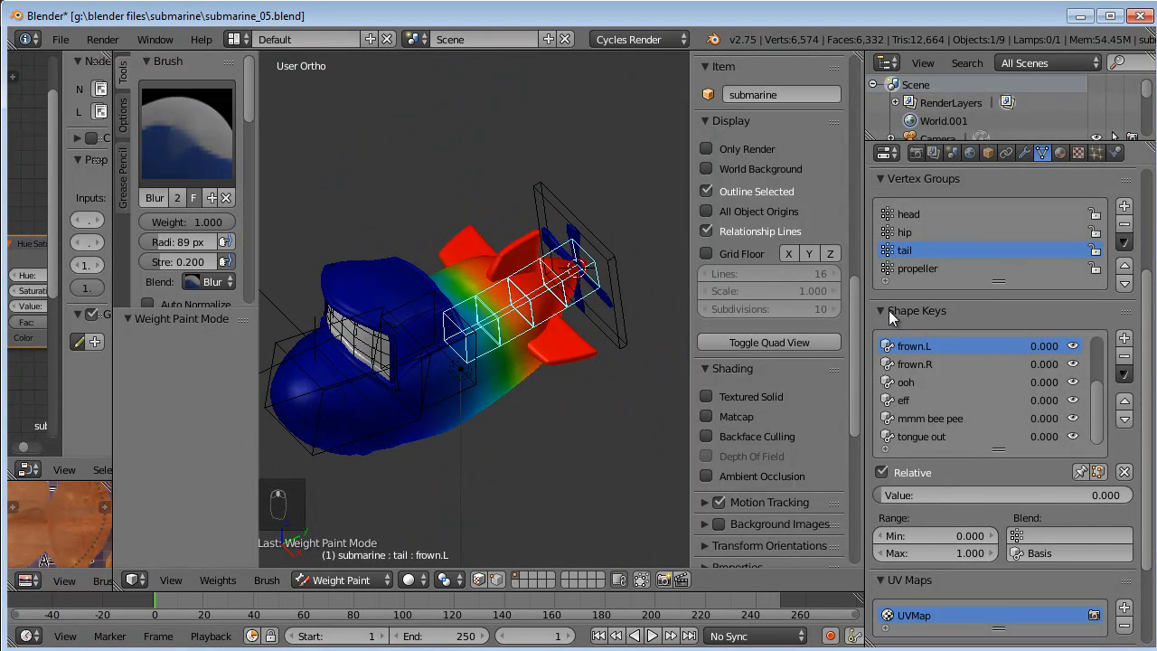
left_click_drag(1000, 283, 1004, 316)
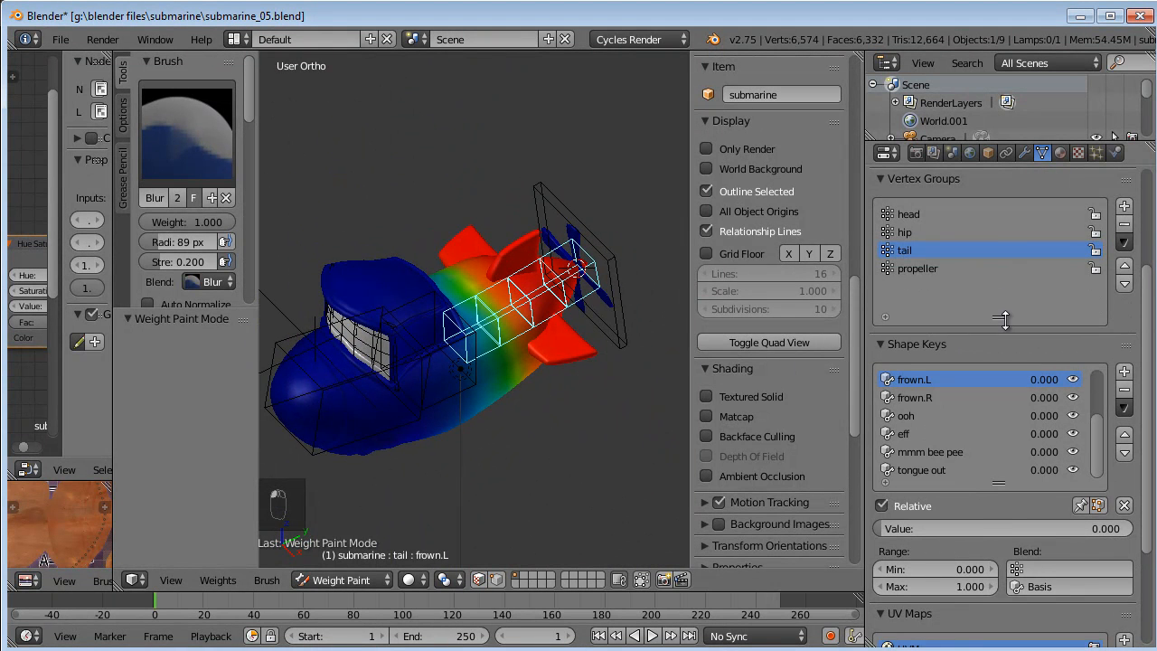
left_click(918, 269)
middle_click_drag(633, 344, 633, 253)
left_click(904, 250)
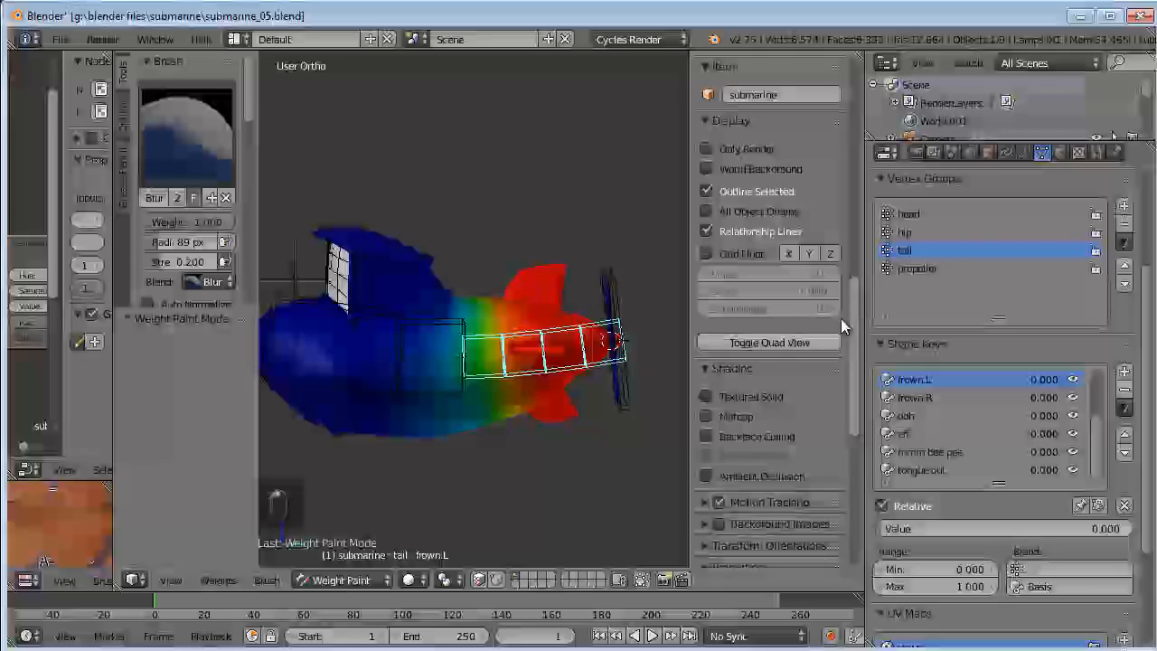
left_click(906, 233)
mouse_move(661, 297)
middle_mouse_down()
mouse_move(583, 466)
mouse_move(632, 422)
mouse_move(655, 345)
mouse_move(698, 332)
middle_mouse_up()
left_click(907, 215)
middle_click_drag(588, 336, 633, 298)
scroll(973, 285, "up", 2)
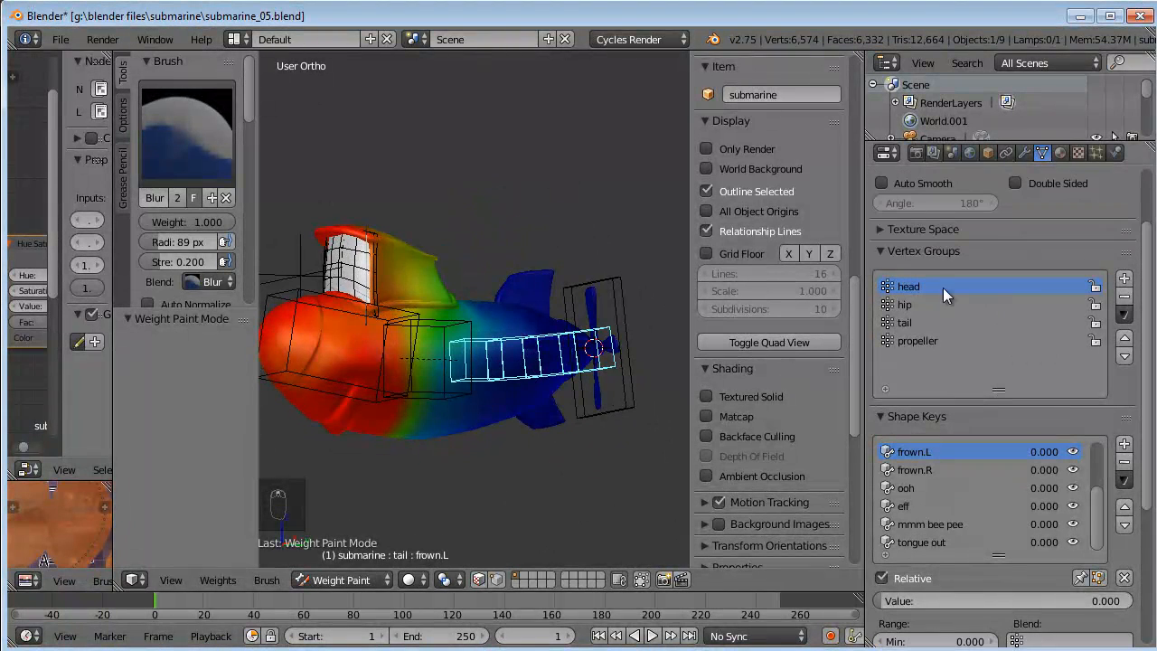
Return the submarine to Object Mode and deselect everything.
left_click(353, 579)
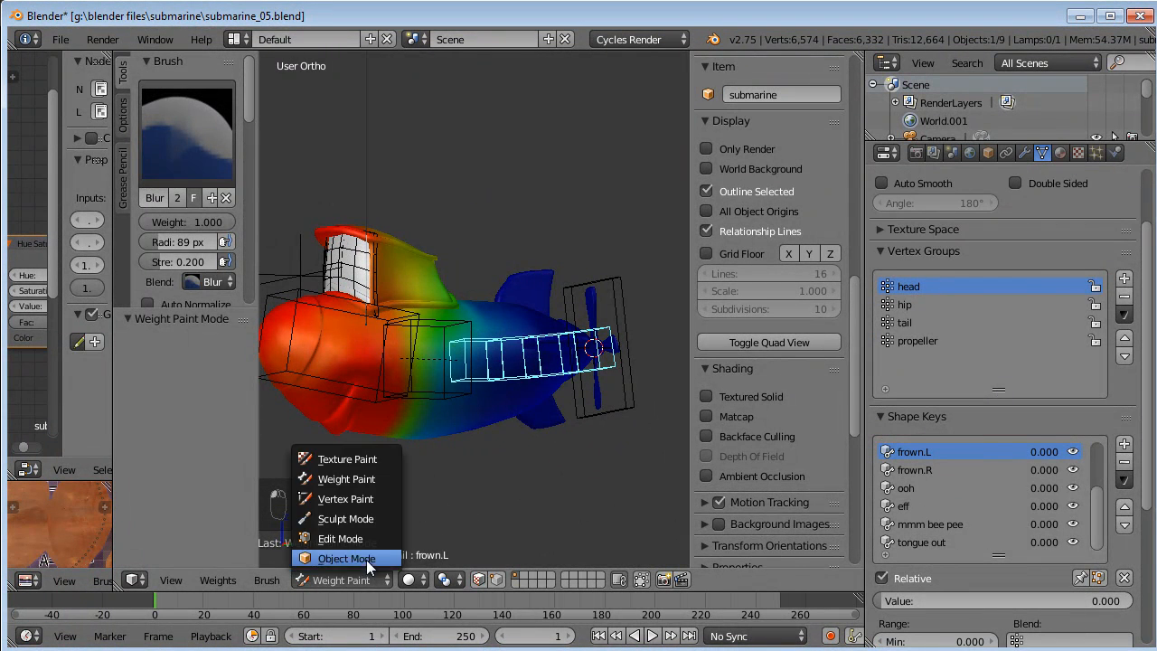
left_click(363, 557)
key("a")
Try rotating the tail bone, first in the view plane and then around the global Z axis.
right_click(458, 384)
key("r")
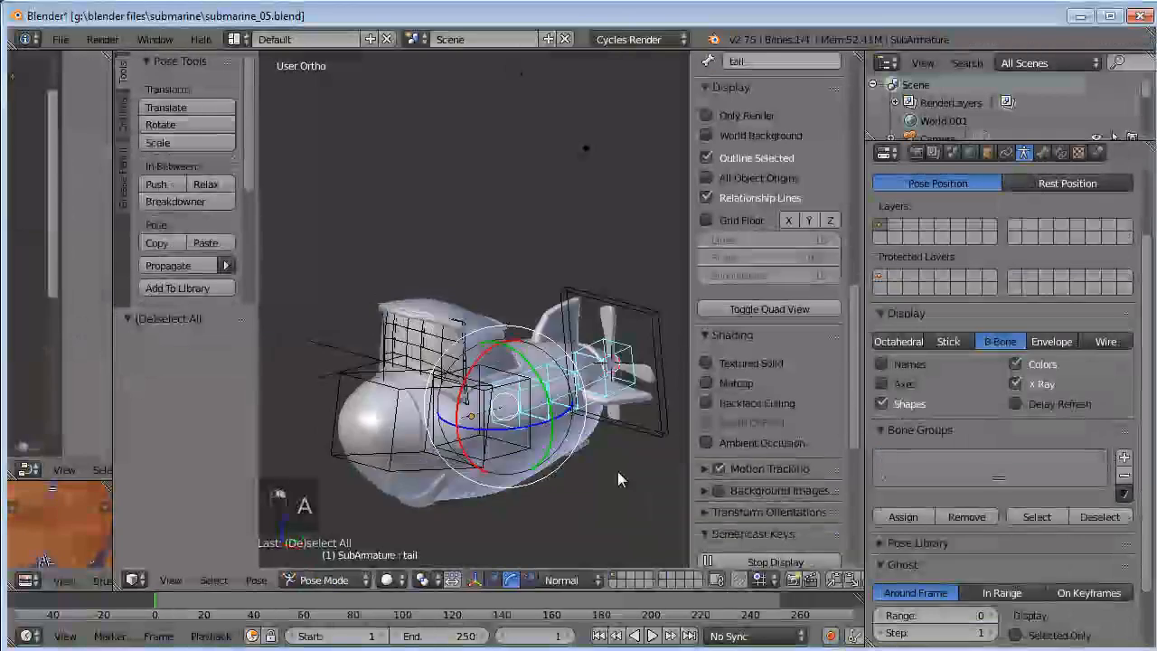
right_click(615, 436)
key("r")
key("z")
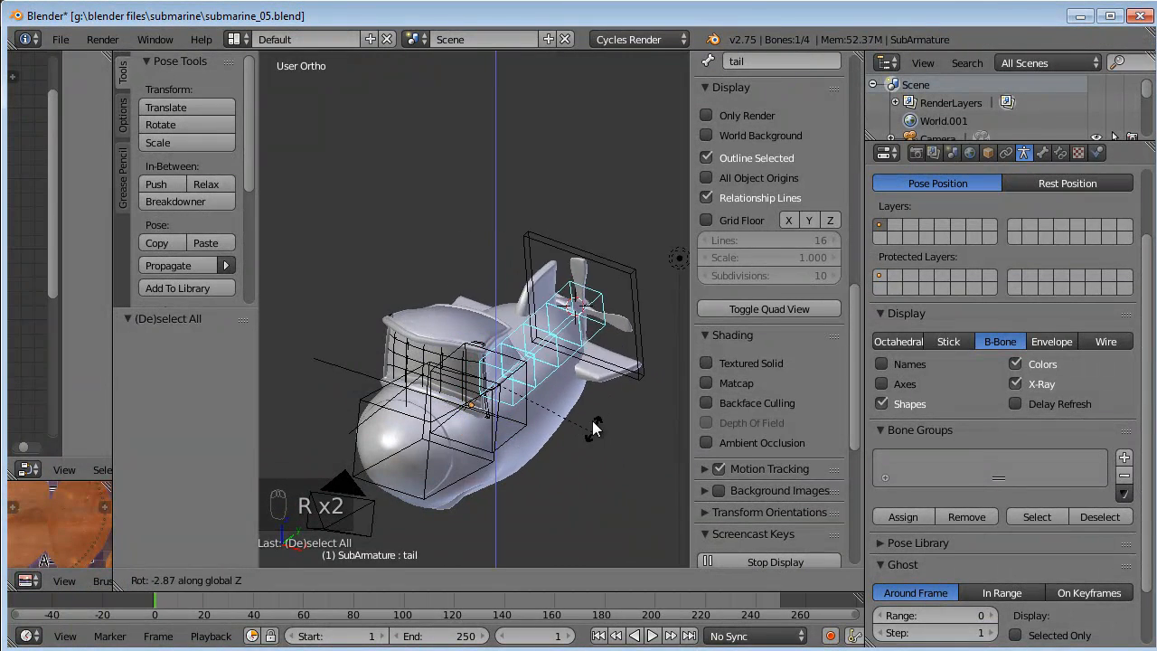
right_click(606, 452)
Spin the propeller bone around its local Y axis to test it, and undo the rotation.
right_click(615, 260)
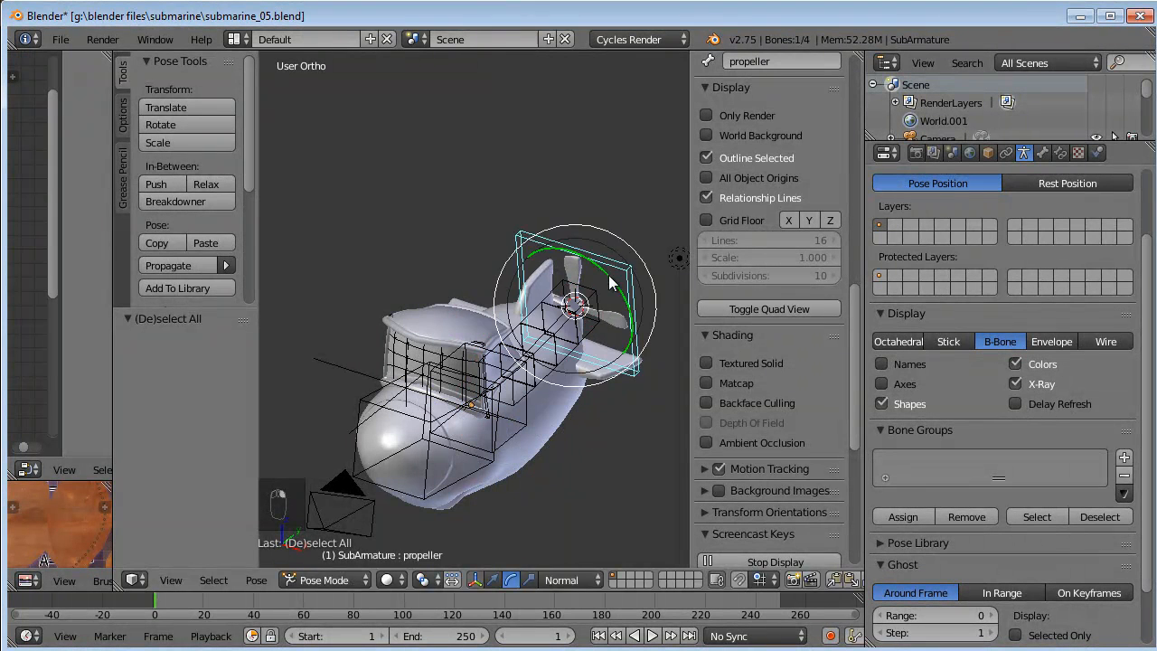
key("r")
key("y")
key("y")
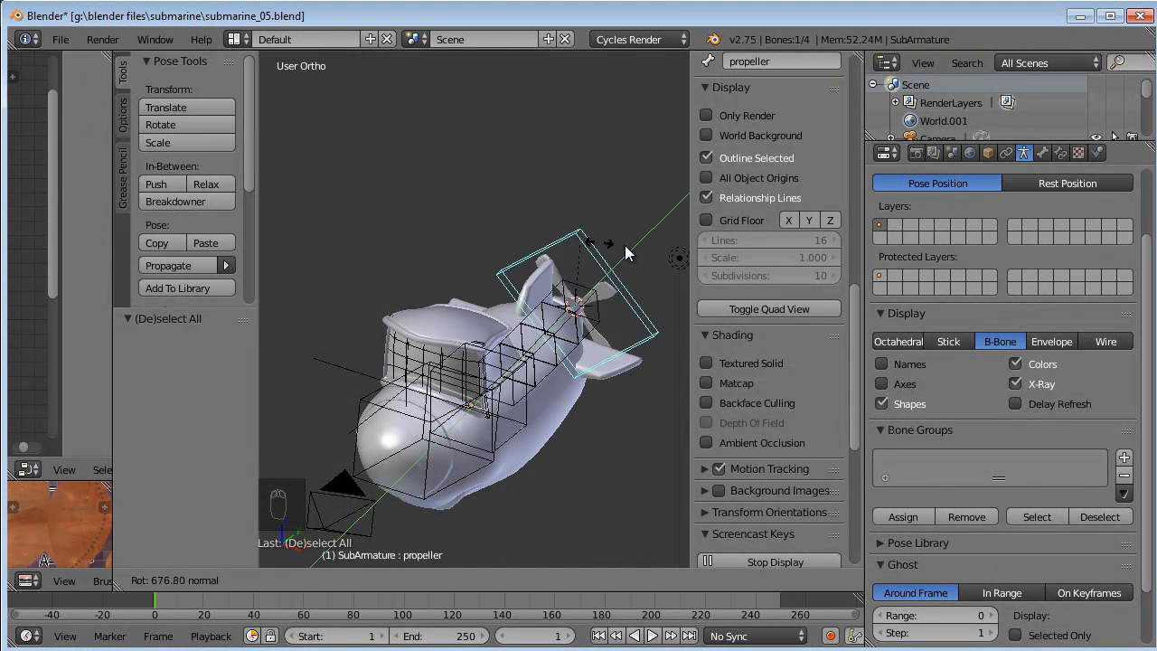
left_click(631, 362)
key("ctrl+z")
Try rotating and moving the hip bone in the top view to test whether the whole submarine follows.
middle_click_drag(619, 400, 530, 460)
key("KP_7")
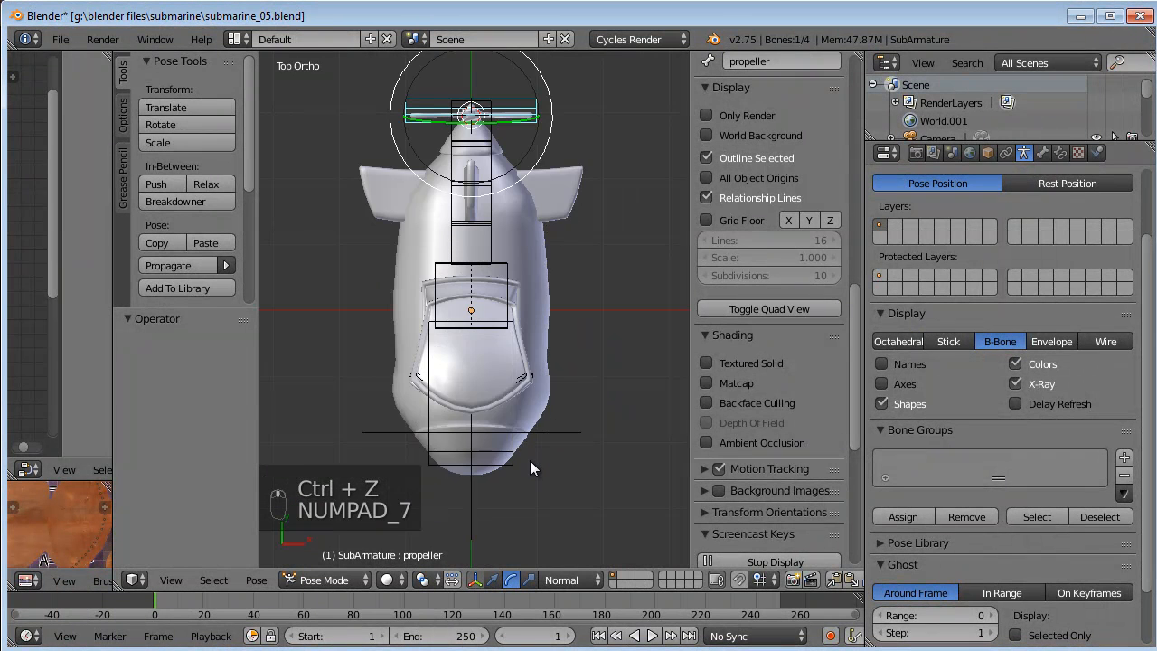
middle_click_drag(468, 106, 479, 223, "shift")
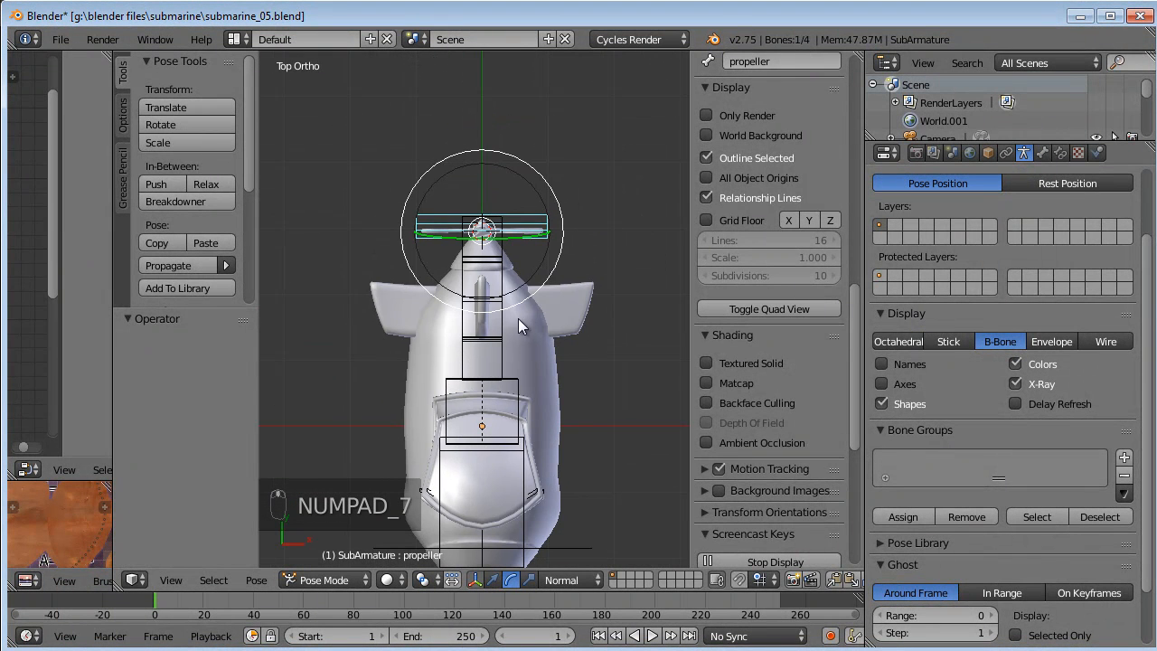
right_click(507, 387)
scroll(506, 387, "down", 3)
key("r")
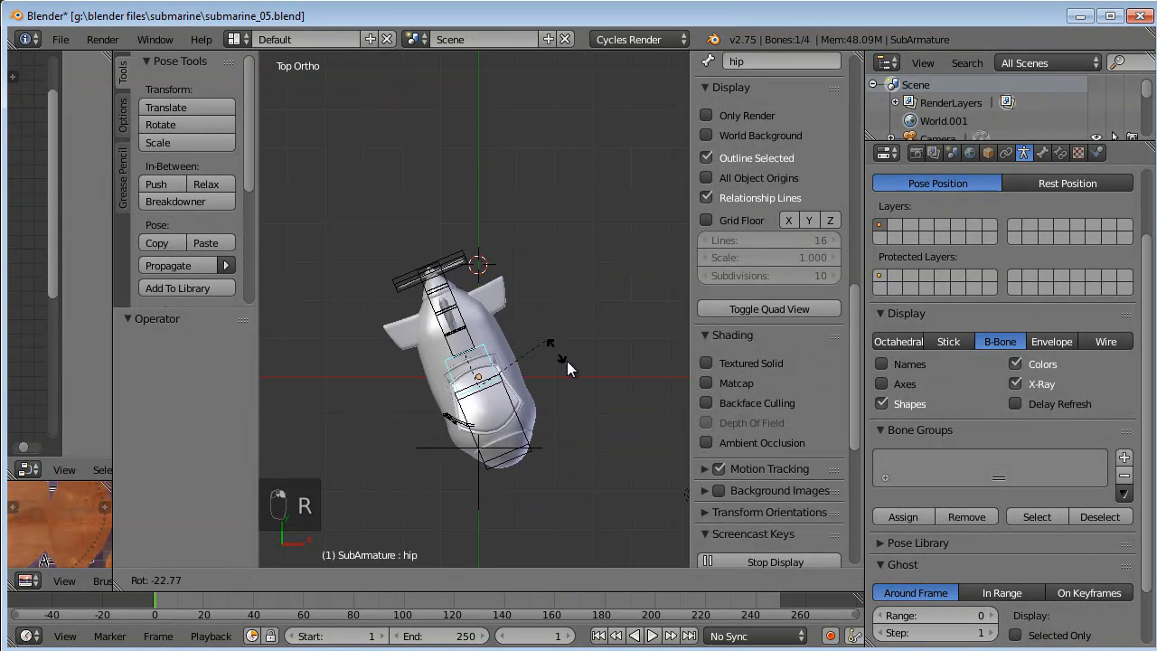
right_click(558, 349)
key("g")
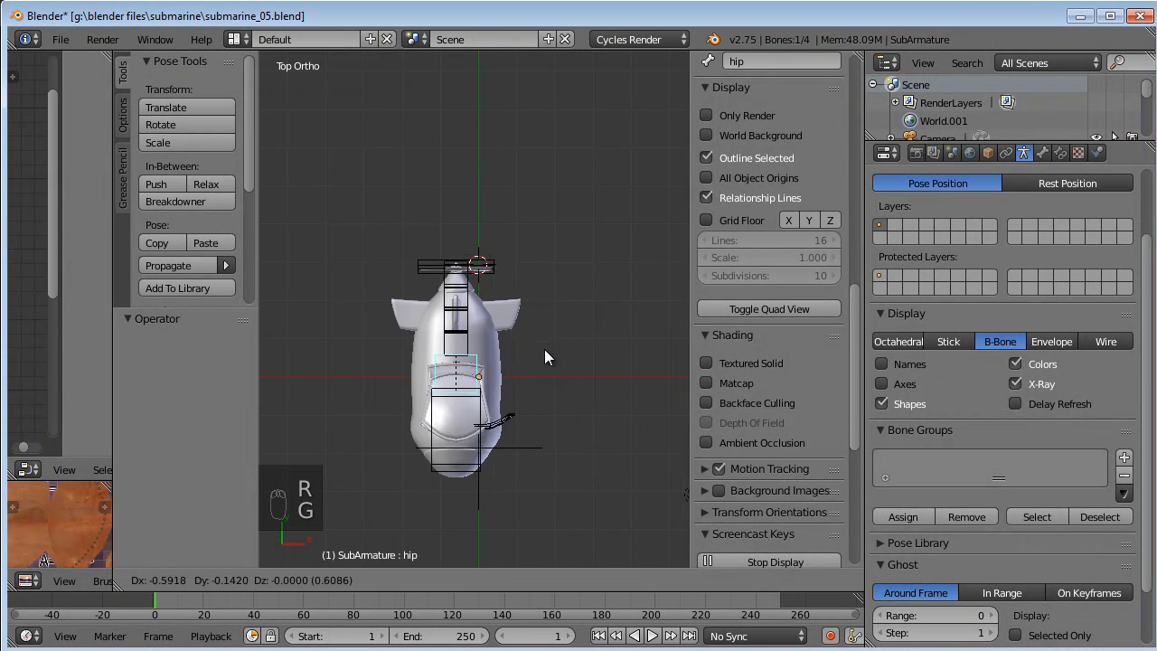
right_click(602, 413)
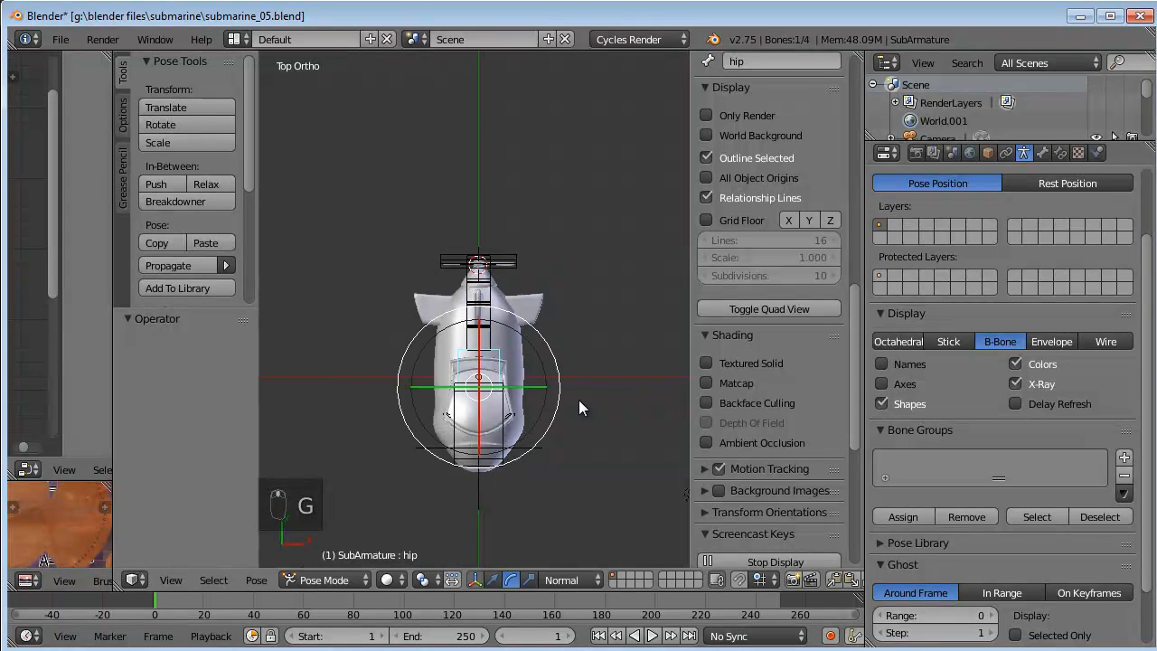
Try a trackball rotation of the head bone to check how the cockpit and its window parts follow.
middle_click_drag(602, 413, 467, 239)
middle_click_drag(464, 480, 500, 467, "shift")
scroll(577, 460, "up", 4)
scroll(500, 467, "up", 3)
key("a")
middle_click_drag(522, 396, 466, 362, "shift")
scroll(490, 340, "down", 2)
right_click(491, 356)
key("r")
key("r")
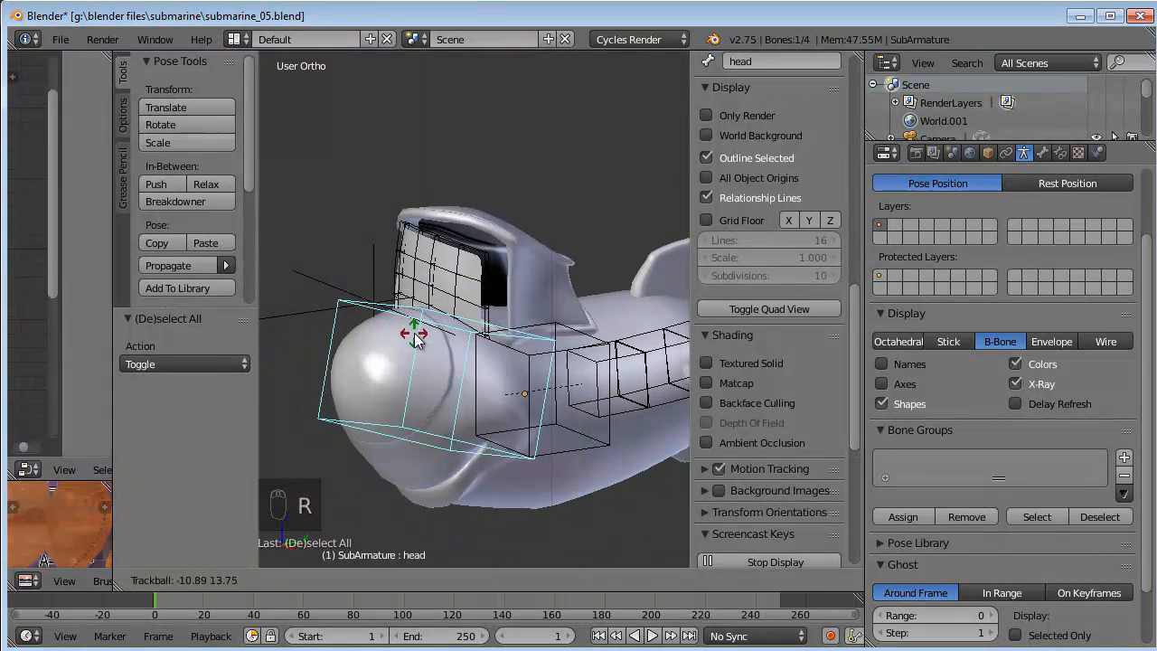
right_click(418, 338)
Switch the viewport to wireframe and parent the eye lattice to the head bone using the Bone option.
right_click(455, 297)
middle_click_drag(455, 323, 503, 351)
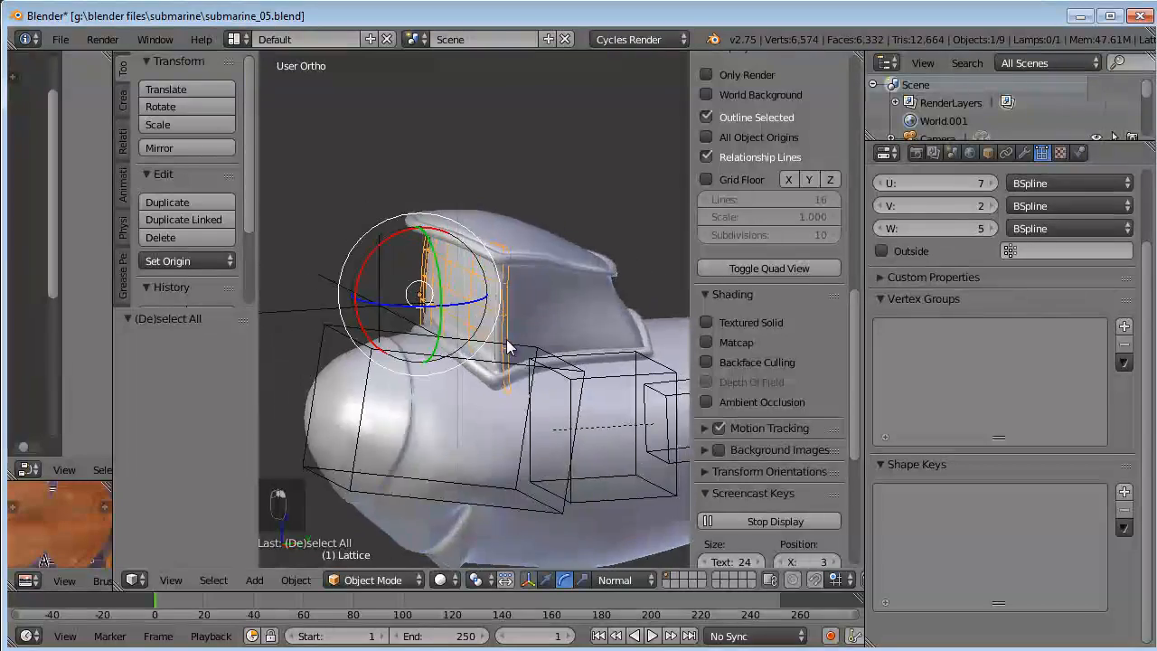
key("z")
scroll(466, 297, "up", 3)
right_click(509, 297)
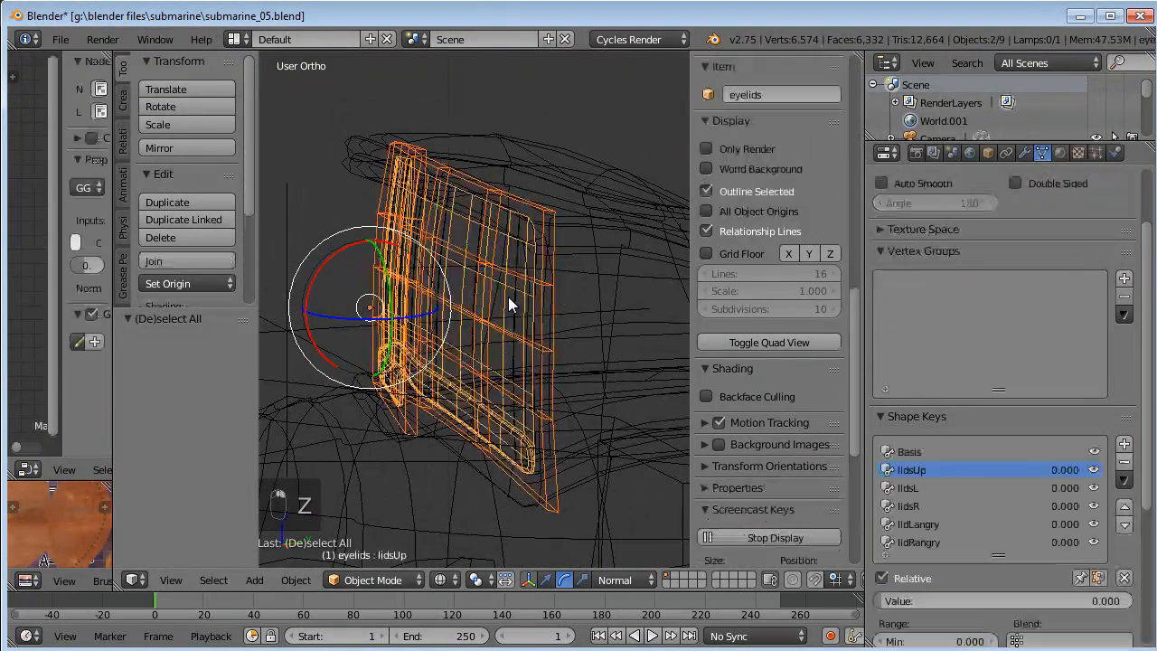
key("a")
key("KP_3")
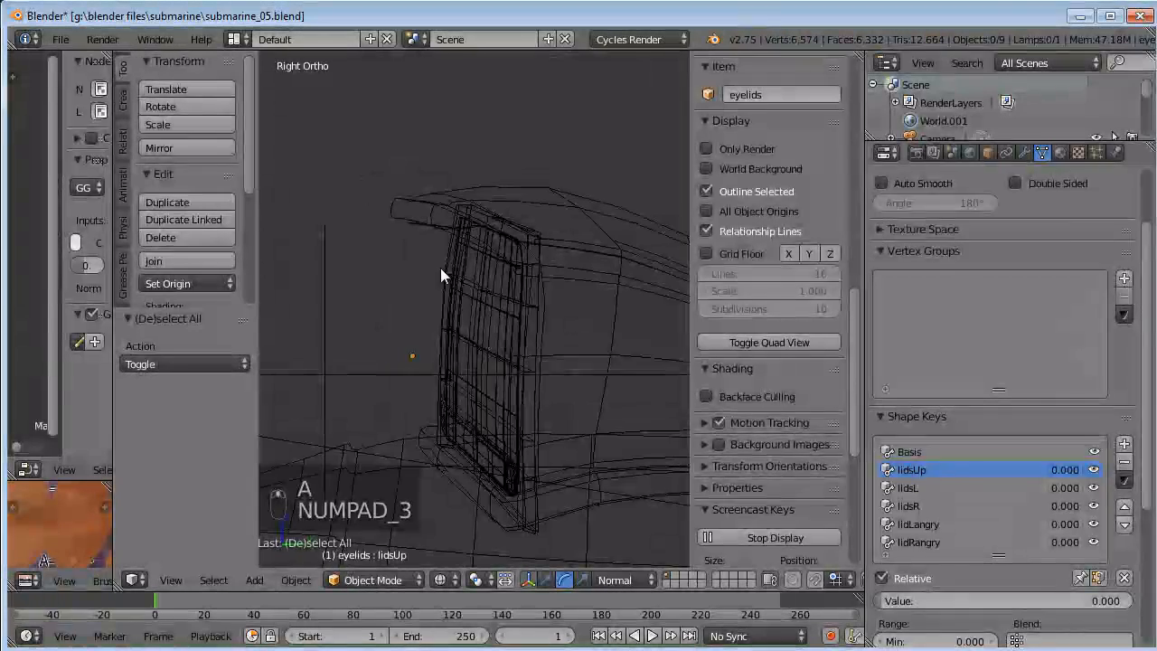
right_click(440, 268)
middle_click_drag(455, 313, 463, 275)
scroll(1030, 277, "up", 3)
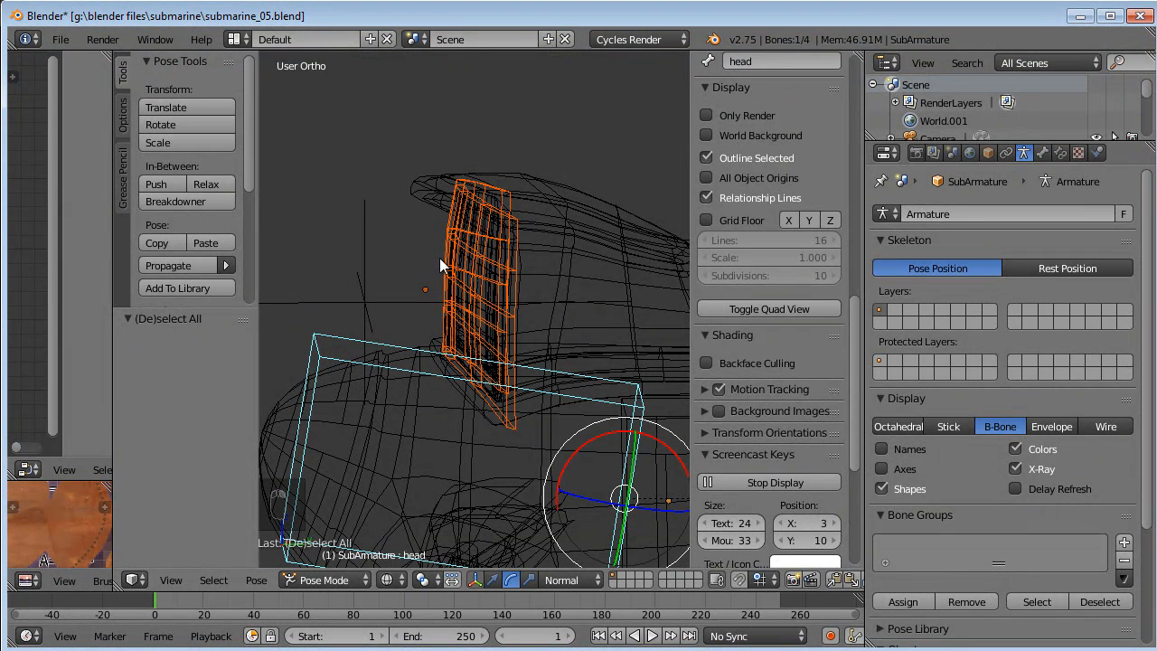
key("ctrl+p")
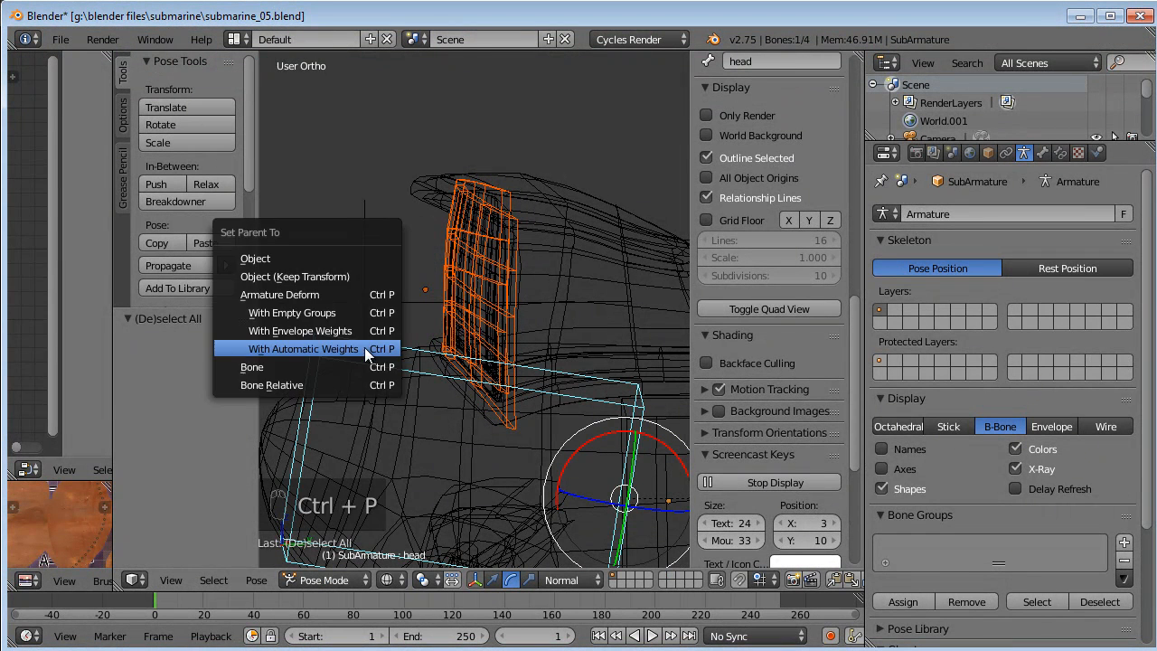
left_click(302, 367)
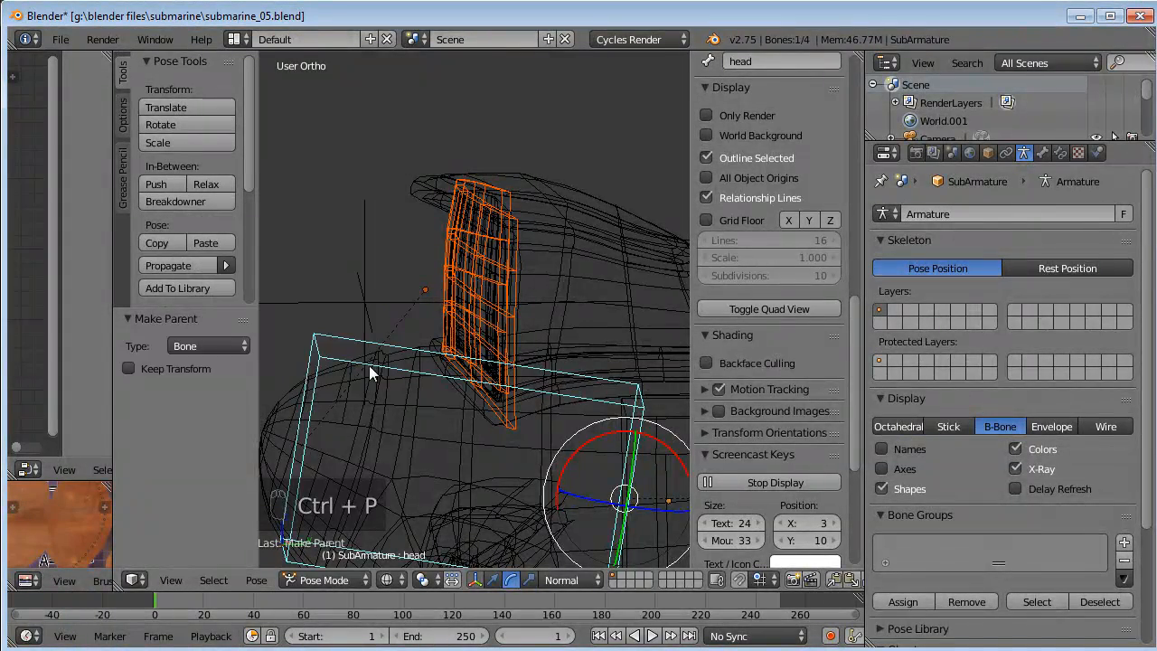
Try a trackball rotation of the head bone to check that the eye lattice follows.
key("a")
key("r")
key("r")
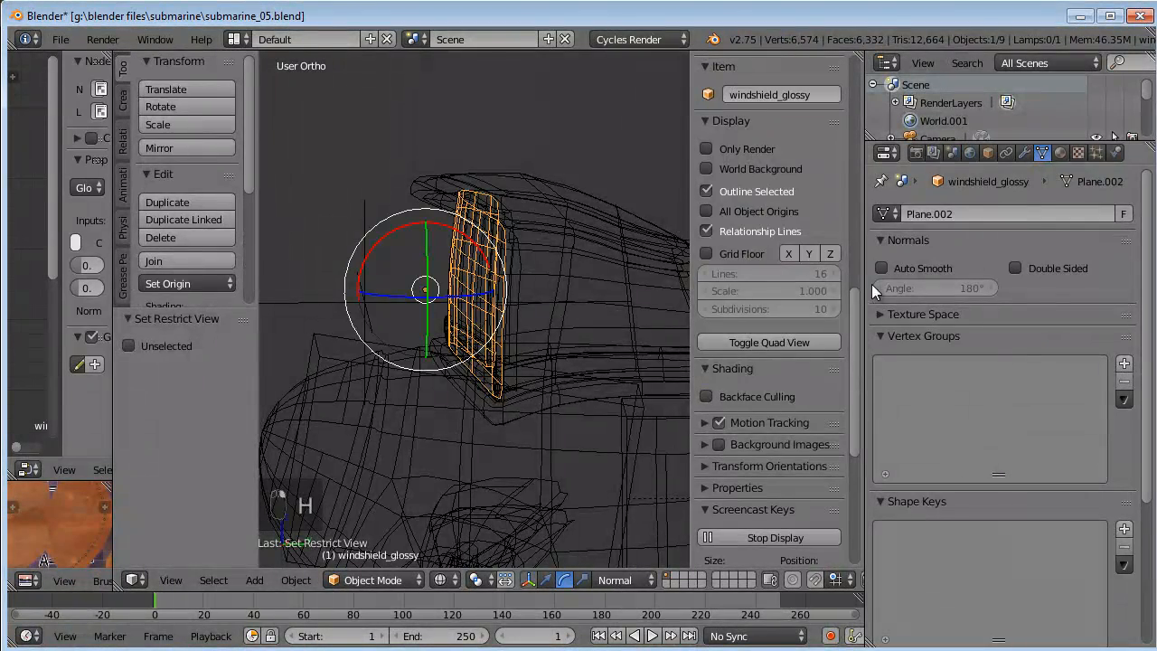
Parent the windshield_glossy object to the head bone using the Bone option.
middle_click_drag(493, 282, 651, 271)
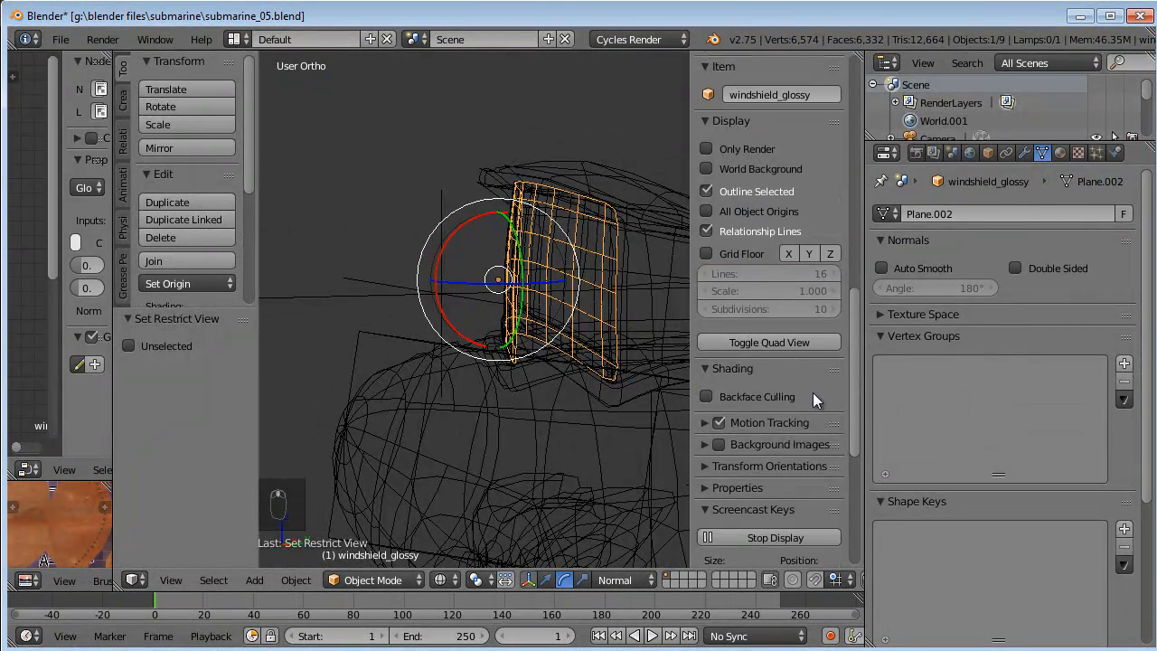
scroll(809, 370, "down", 8)
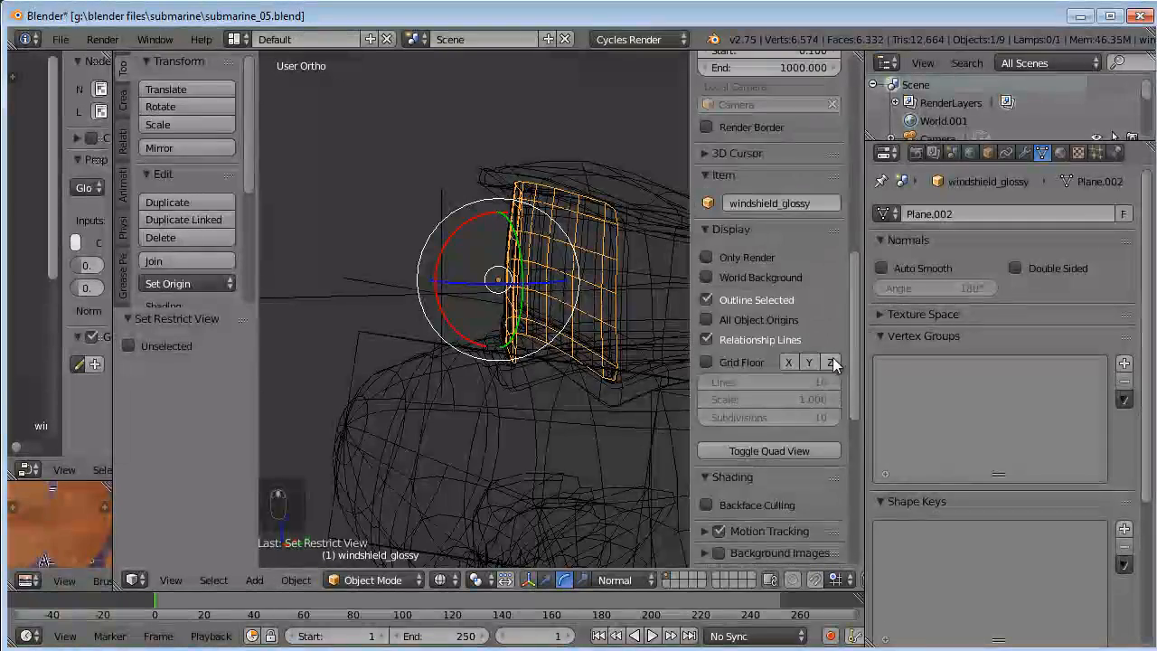
scroll(817, 343, "up", 5)
key("z")
key("z")
middle_click_drag(524, 311, 443, 271)
right_click(357, 263)
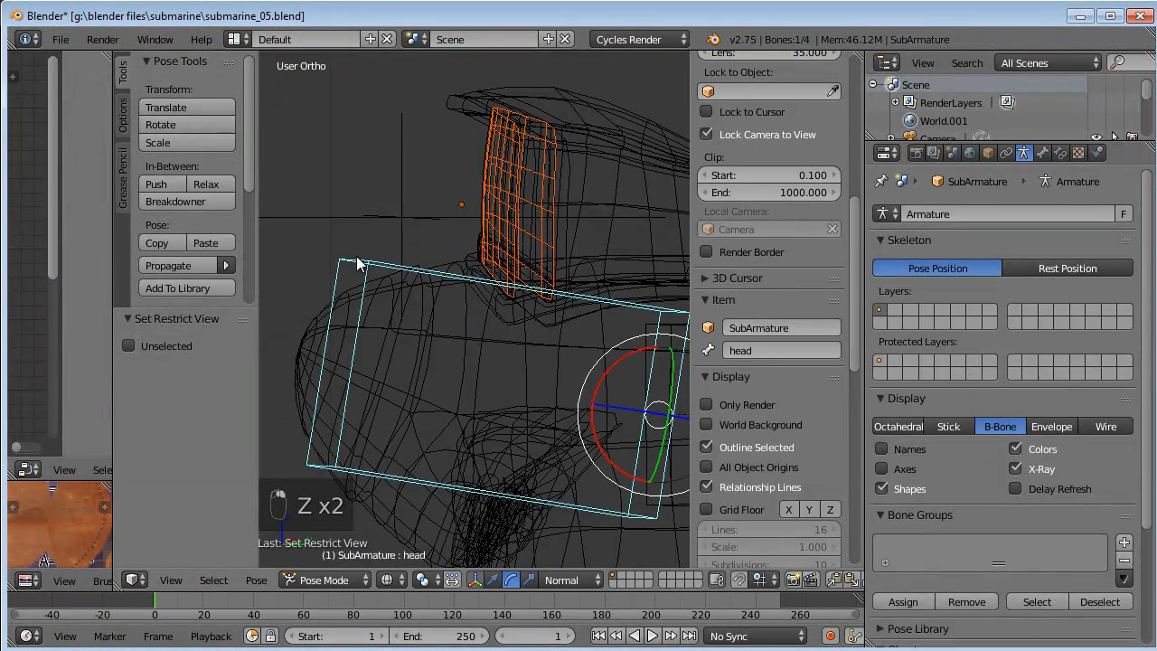
key("ctrl+p")
left_click(296, 255)
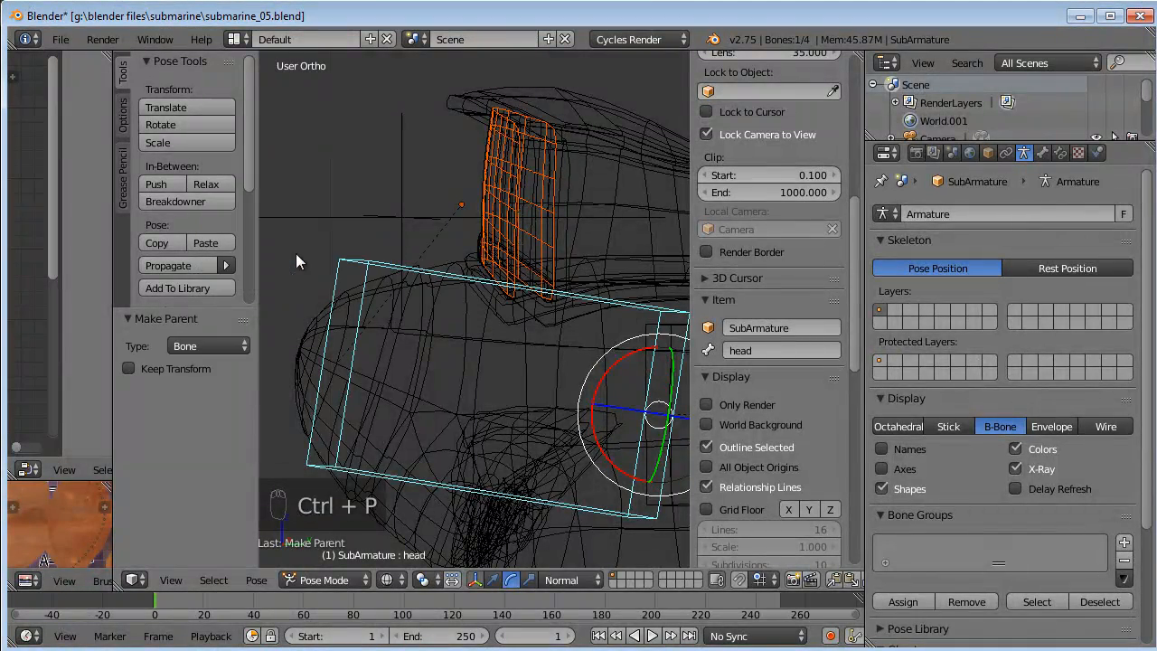
Try rotating the head bone to check how the glossy windshield follows.
key("r")
right_click(498, 305)
key("a")
right_click(335, 265)
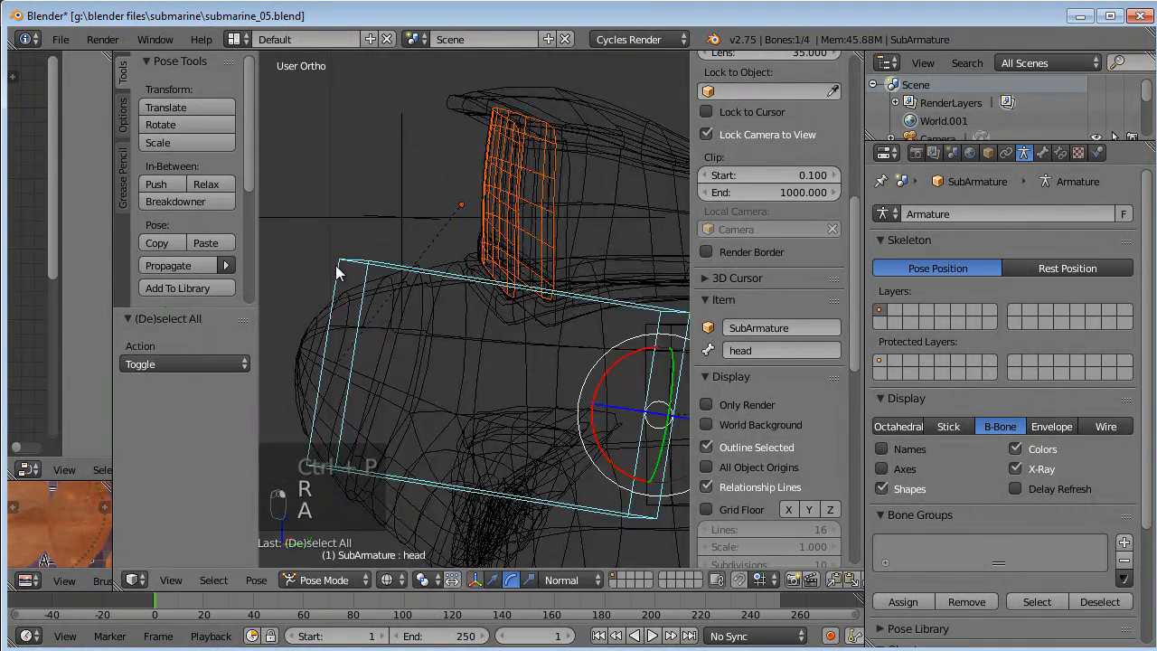
key("r")
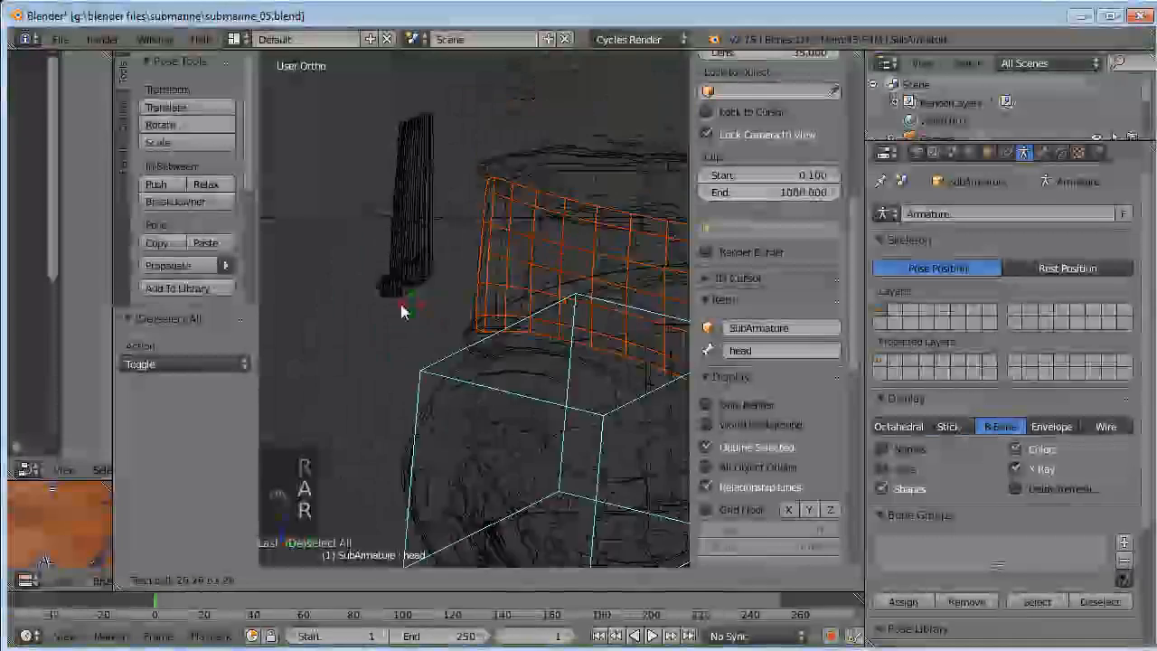
right_click(383, 299)
Hide the glossy windshield and parent the eyelids to the head bone using the Bone option.
right_click(480, 242)
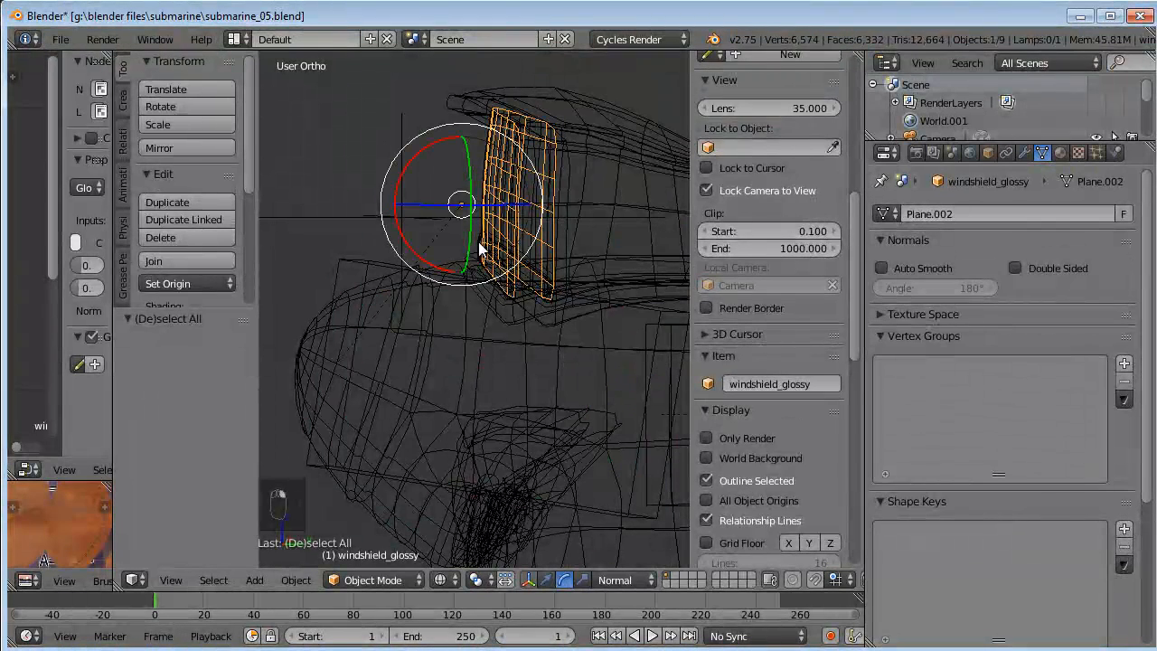
key("h")
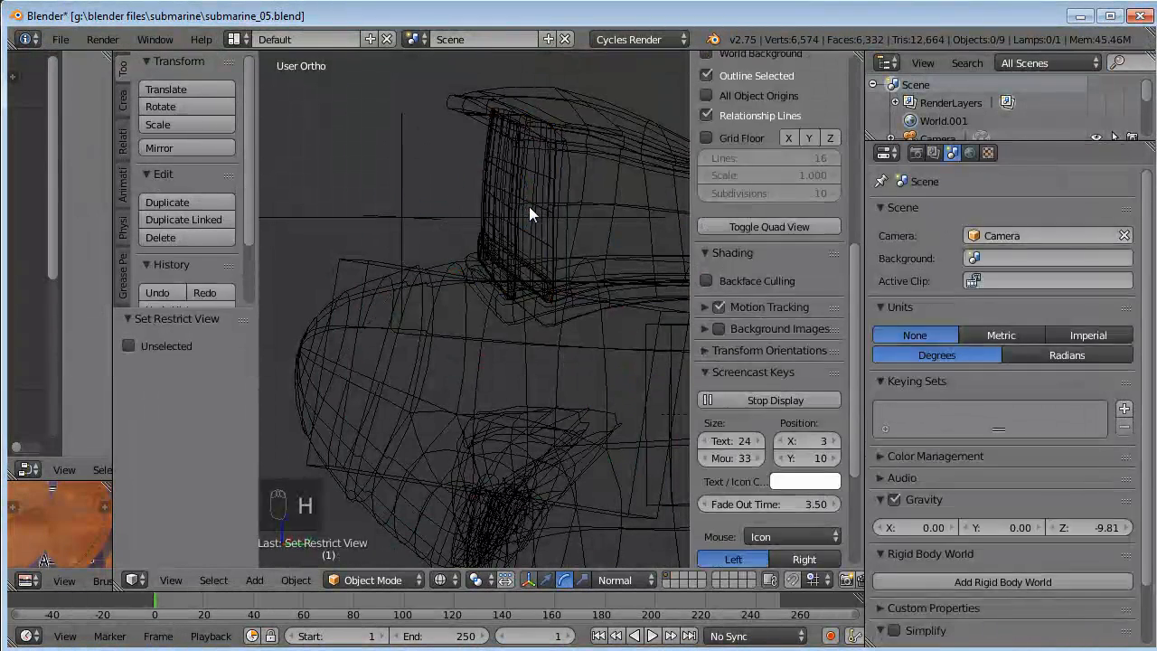
right_click(524, 289)
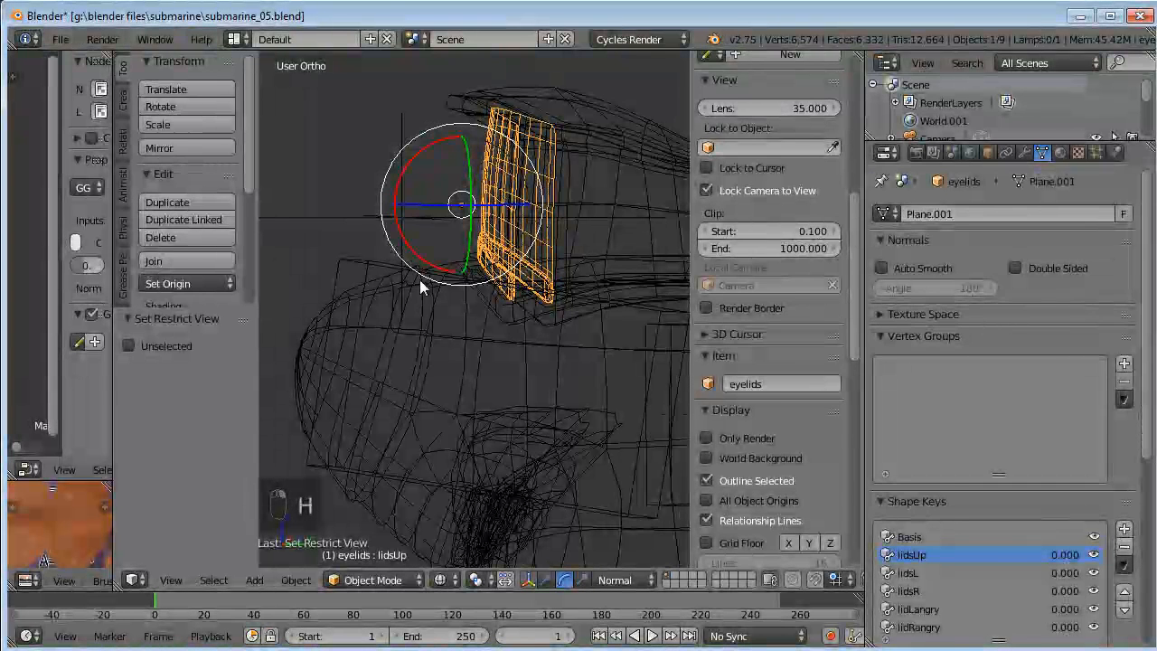
right_click(367, 271, "shift")
key("ctrl+p")
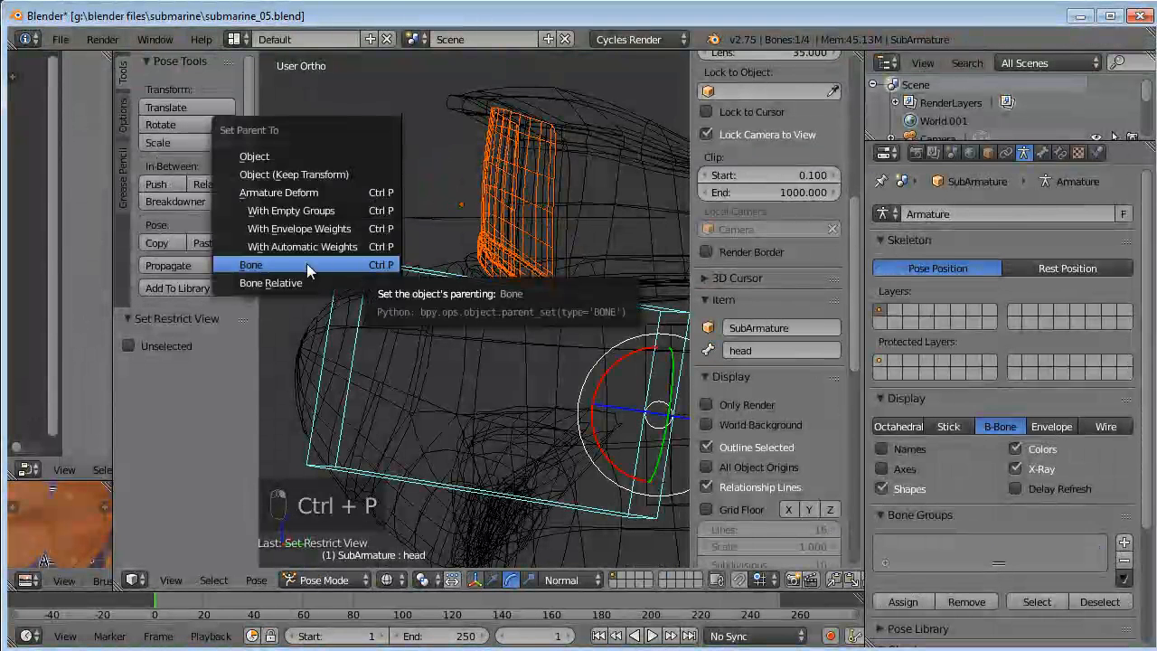
left_click(277, 265)
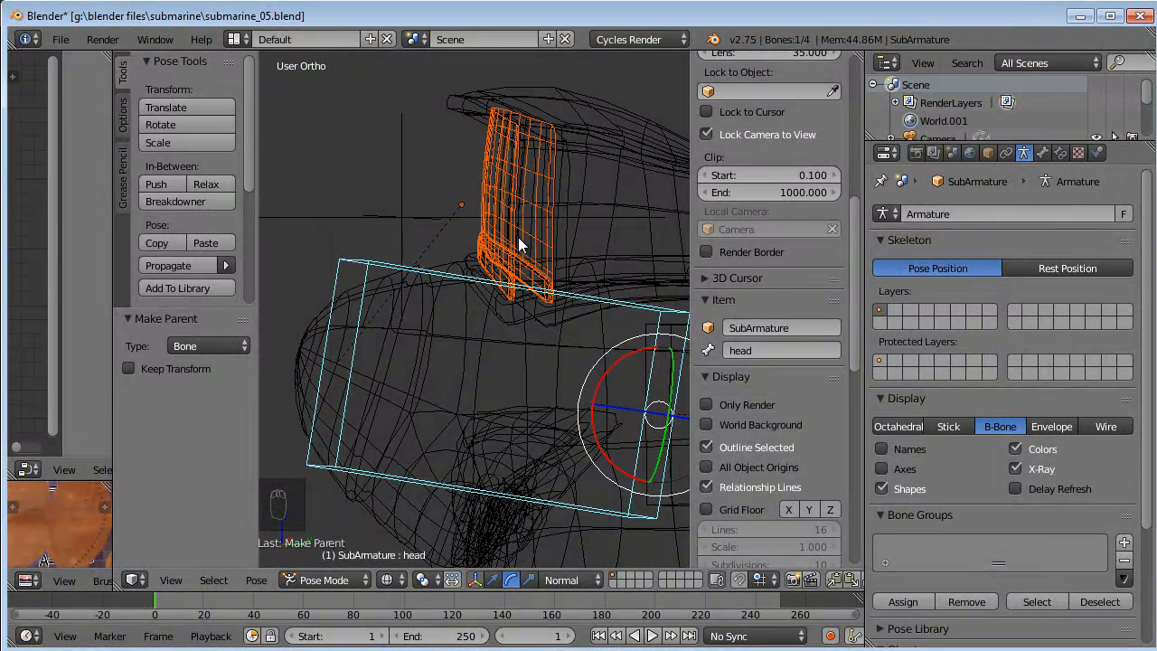
Try parenting the eyelids to the armature with Armature Deform instead.
key("ctrl+p")
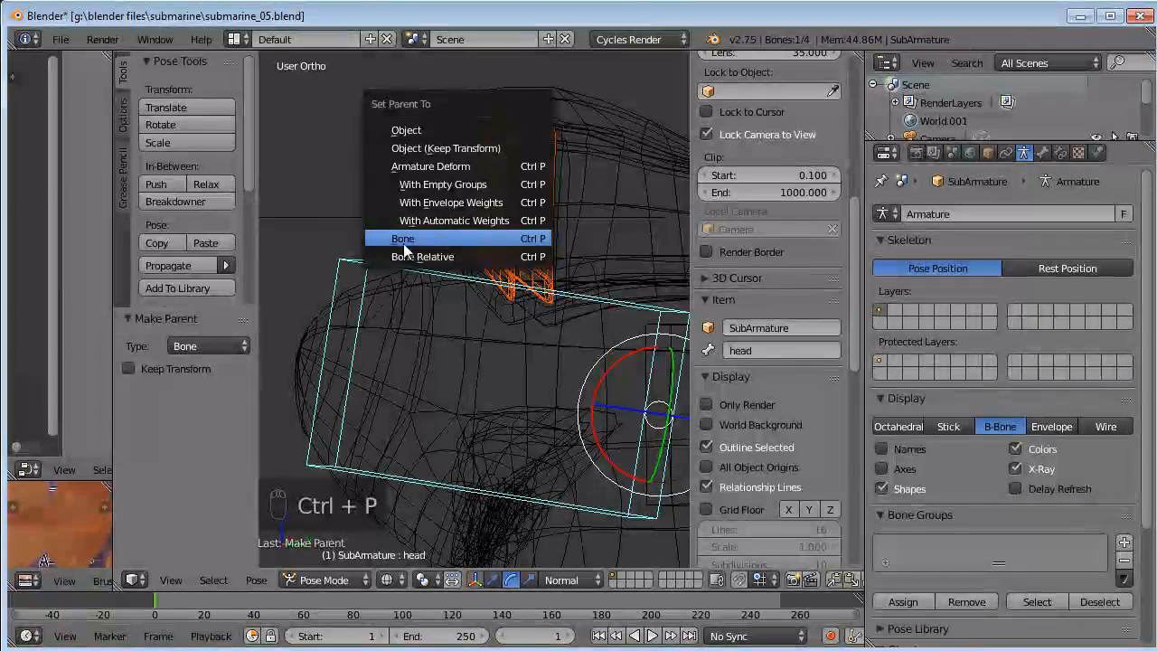
left_click(430, 166)
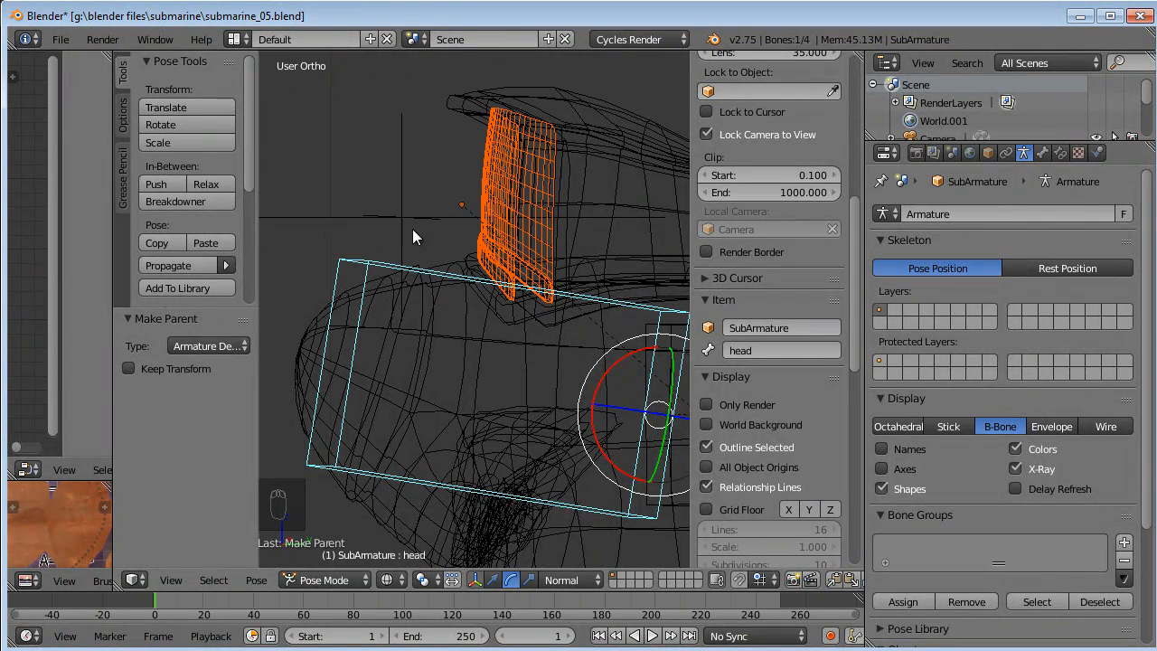
key("r")
right_click(371, 267)
key("a")
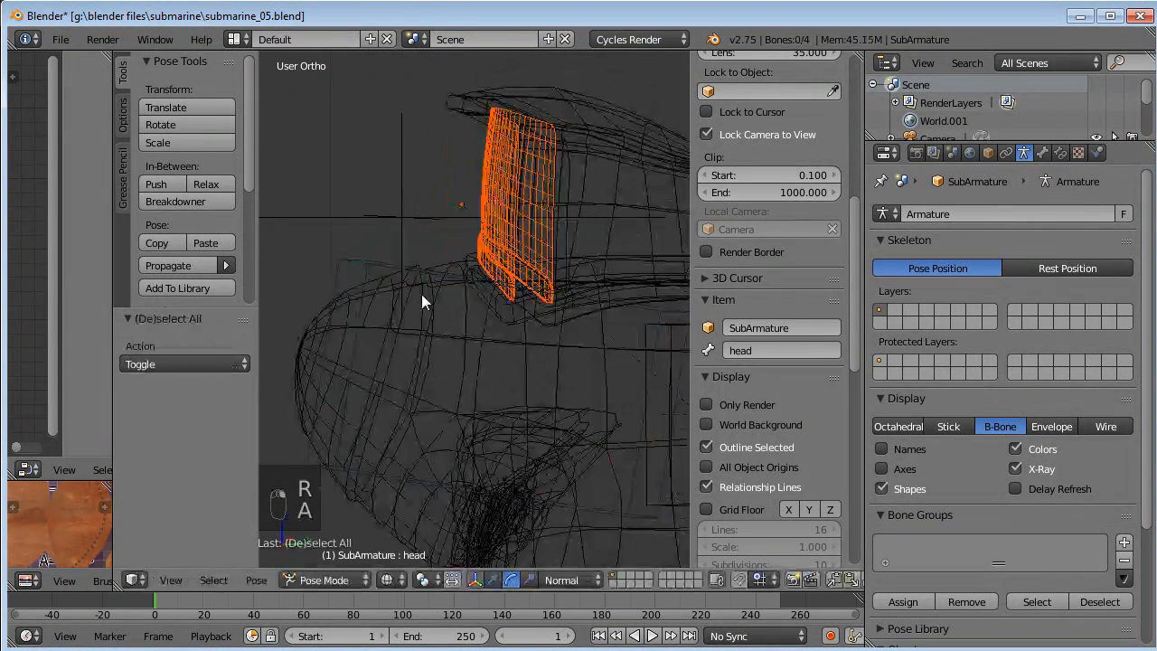
key("a")
key("a")
key("a")
Try a trackball rotation of the head bone to check how the eyelids follow.
right_click(530, 269)
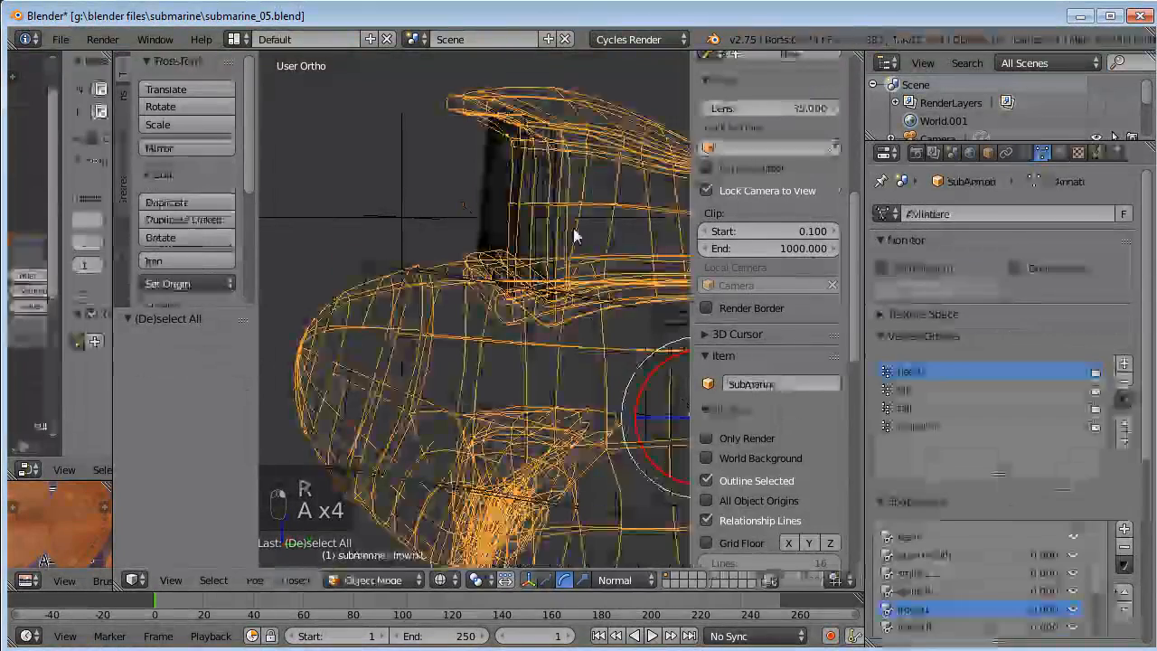
right_click(361, 268)
key("r")
key("r")
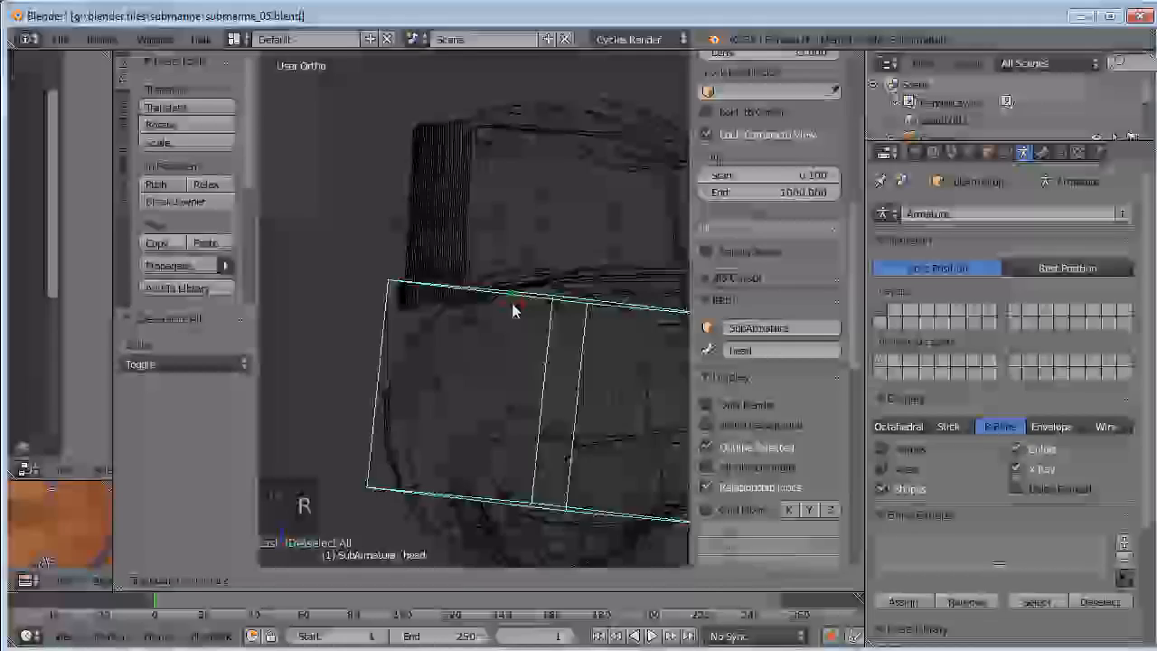
right_click(432, 254)
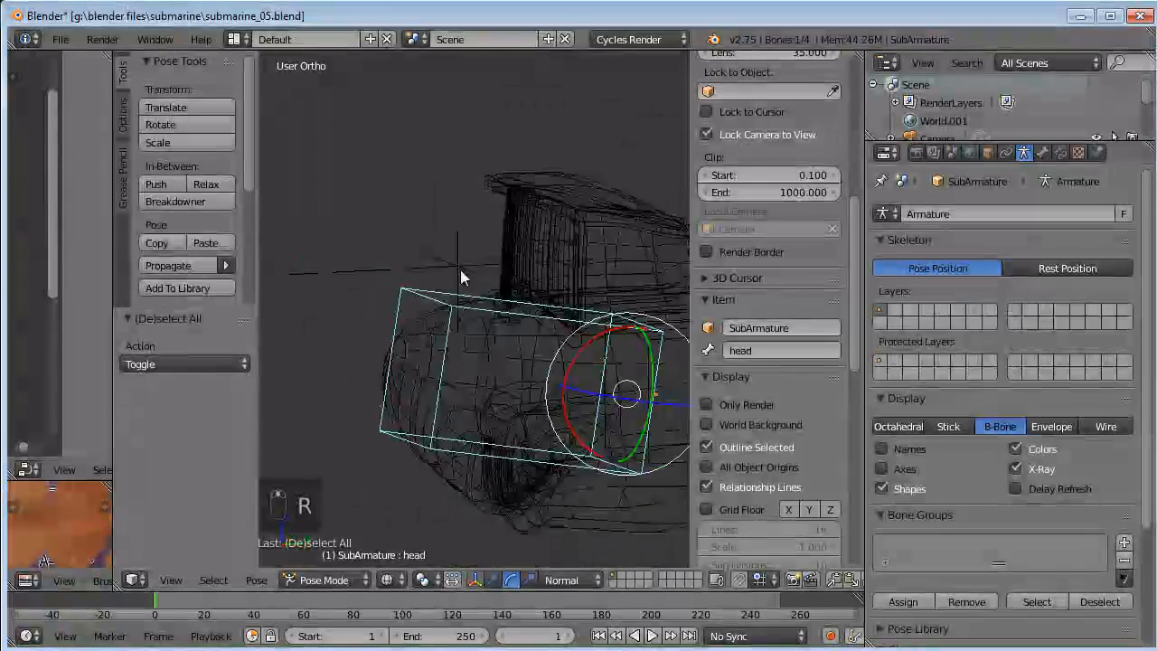
Parent the eyelids to the head bone again using the Bone option and briefly test the bone's rotation.
key("ctrl+Tab")
right_click(472, 263)
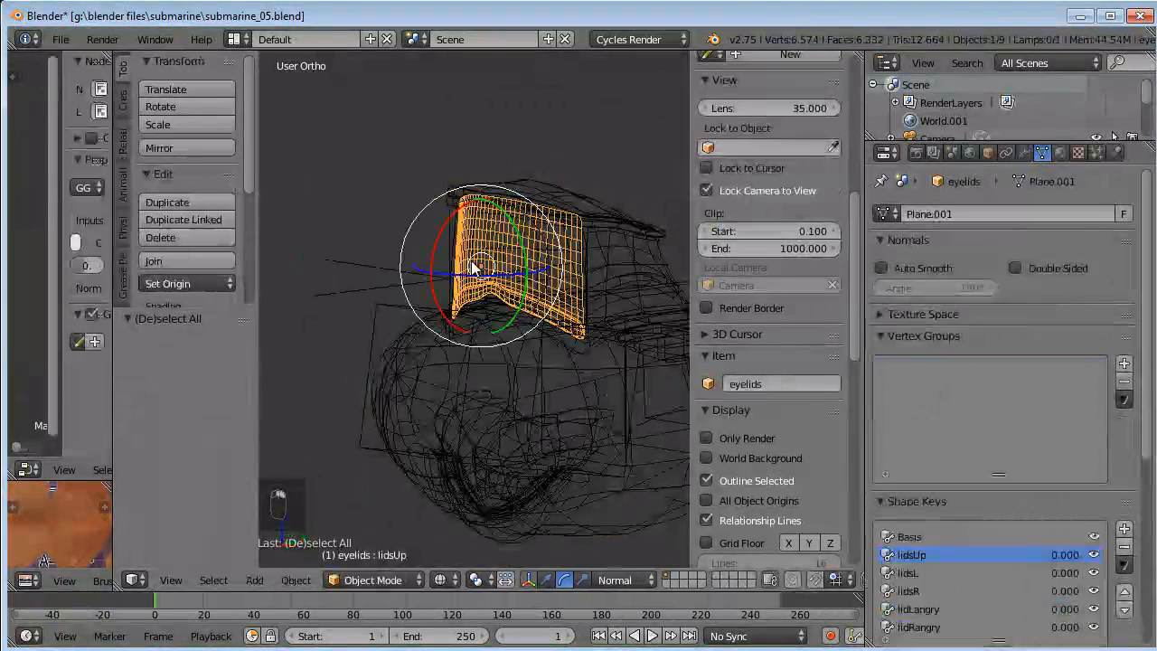
scroll(452, 309, "up", 4)
left_click(366, 302, "shift")
key("ctrl+Tab")
key("ctrl+p")
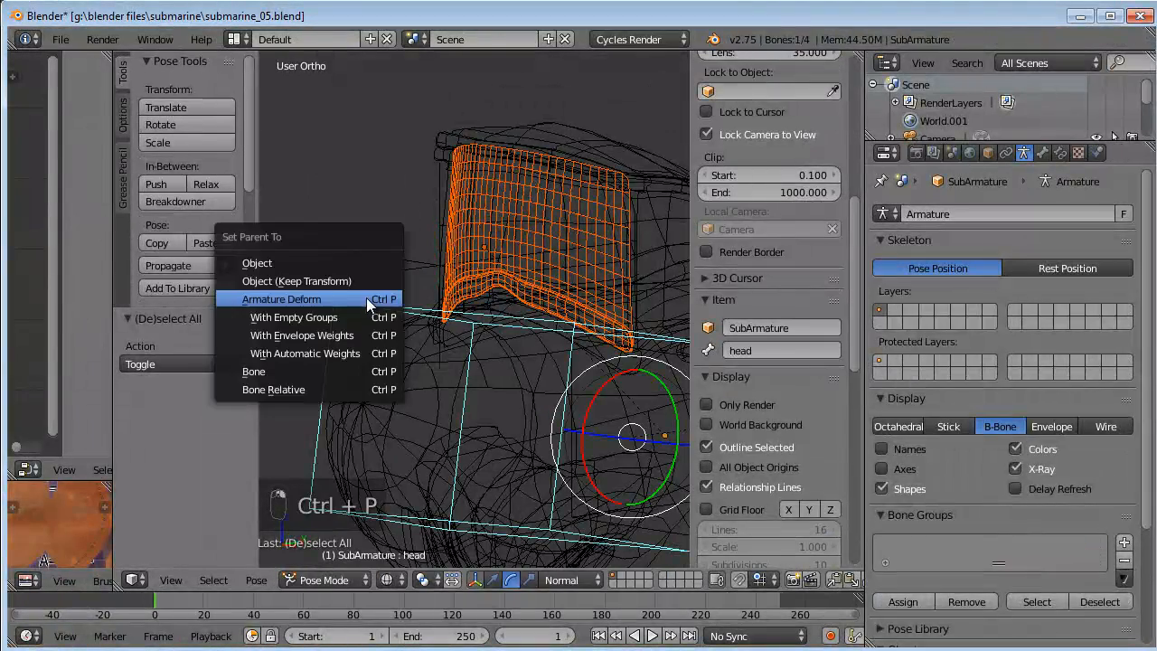
left_click(314, 372)
key("a")
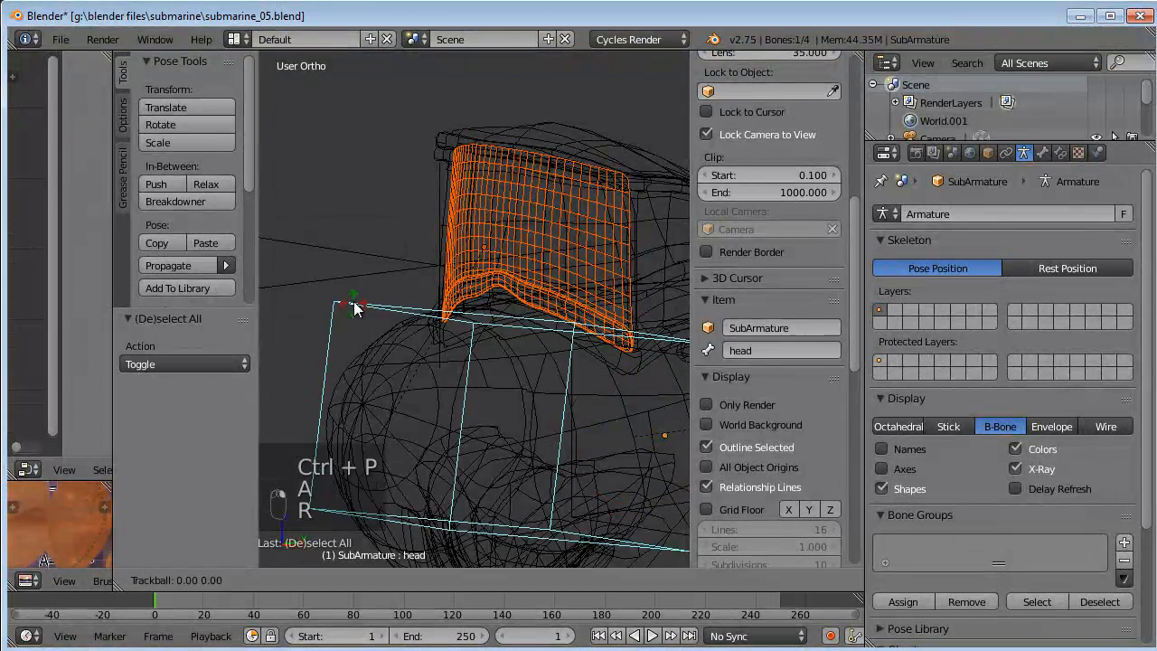
right_click(354, 280)
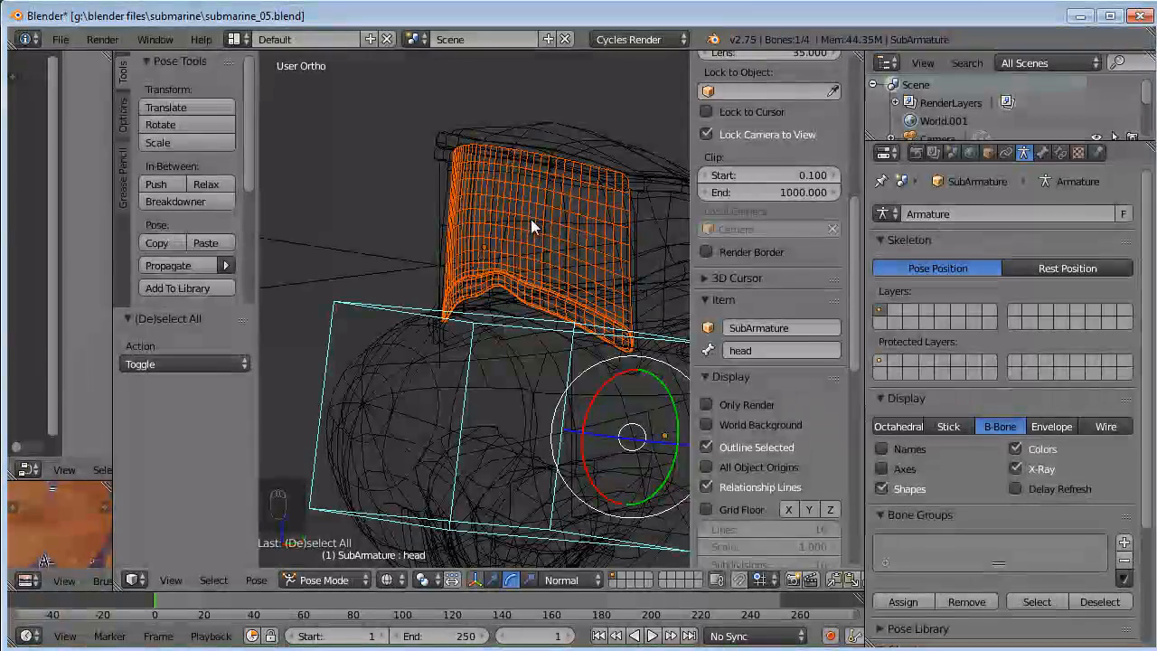
Hide the eyelids so the windshield behind them can be selected.
key("h")
key("ctrl+z")
key("a")
right_click(537, 234)
key("h")
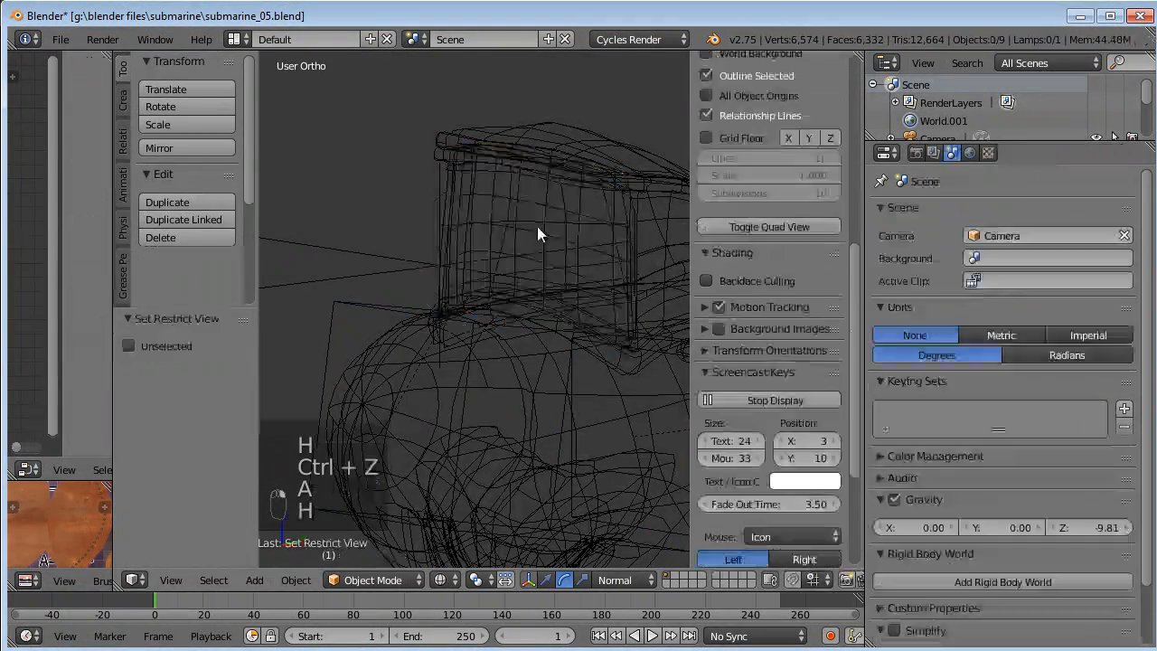
Parent the windshield to the head bone using the Bone option and clear the bone selection.
right_click(535, 227)
middle_click_drag(581, 272, 528, 257)
right_click(398, 261)
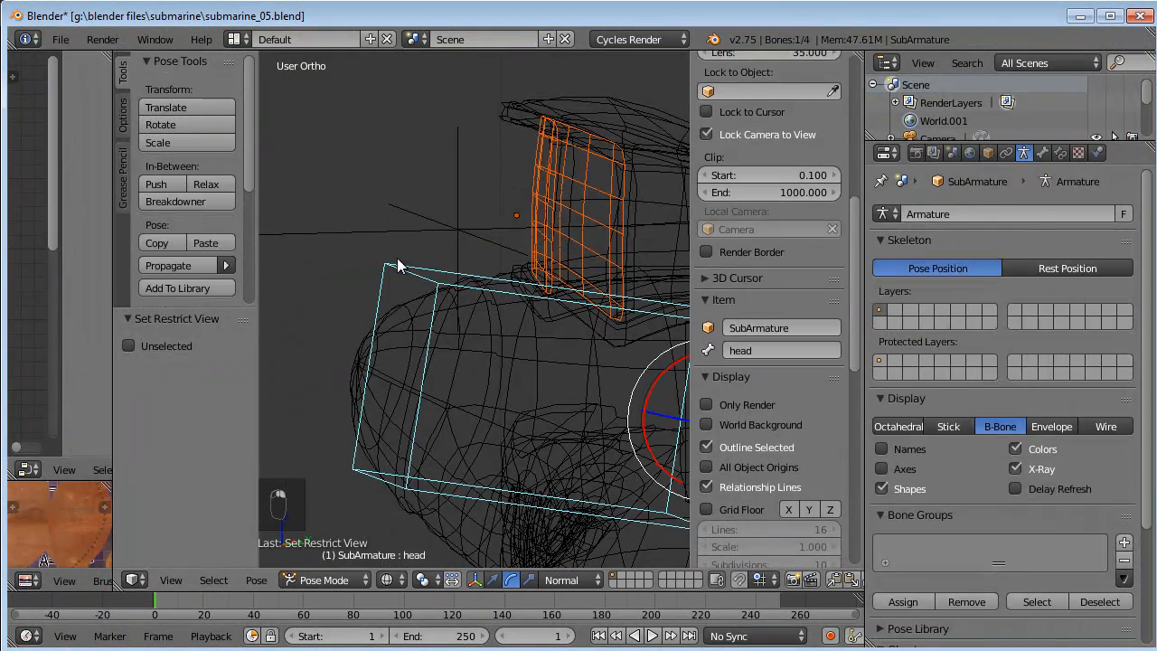
key("ctrl+p")
left_click(283, 259)
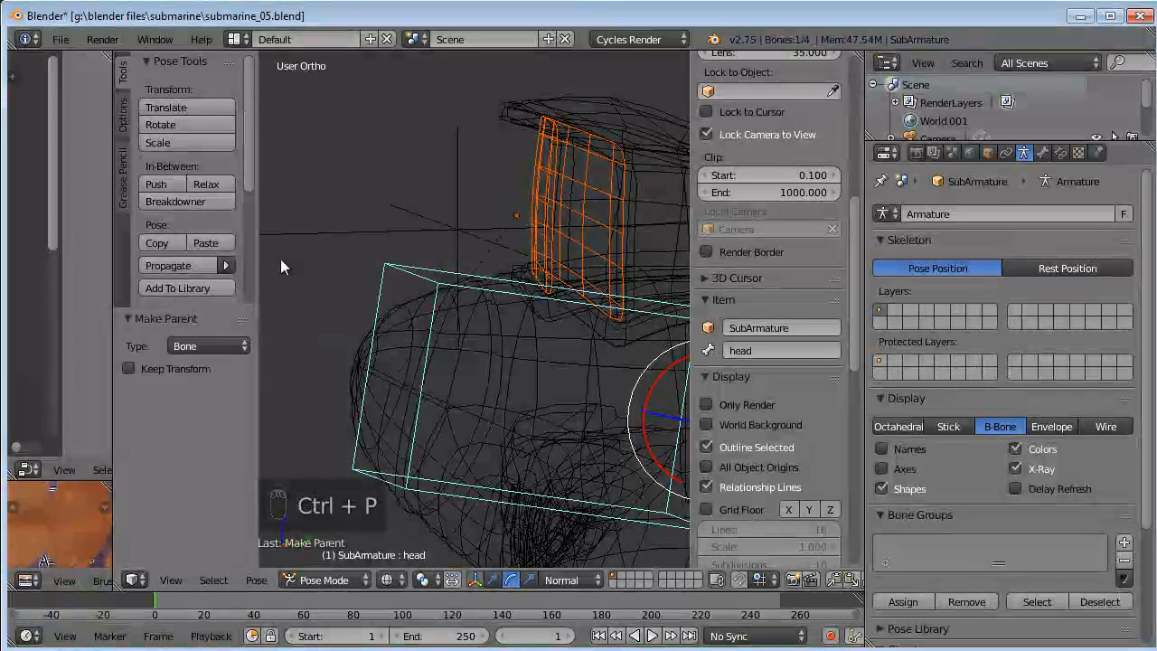
key("a")
key("Tab")
key("Tab")
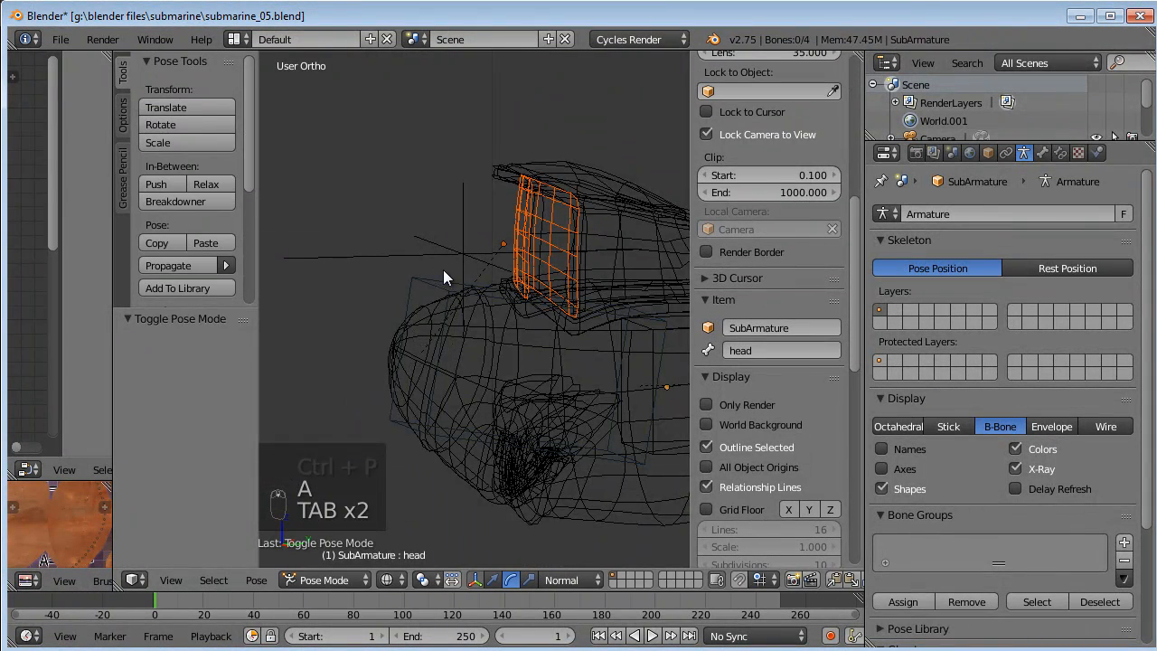
Return the viewport to solid shading and reveal the hidden bones of the armature.
key("z")
key("a")
mouse_move(502, 283)
middle_mouse_down()
mouse_move(507, 296)
mouse_move(537, 267)
mouse_move(522, 287)
middle_mouse_up()
key("alt+h")
Reveal all hidden objects of the submarine model and clear the selection.
right_click(499, 238)
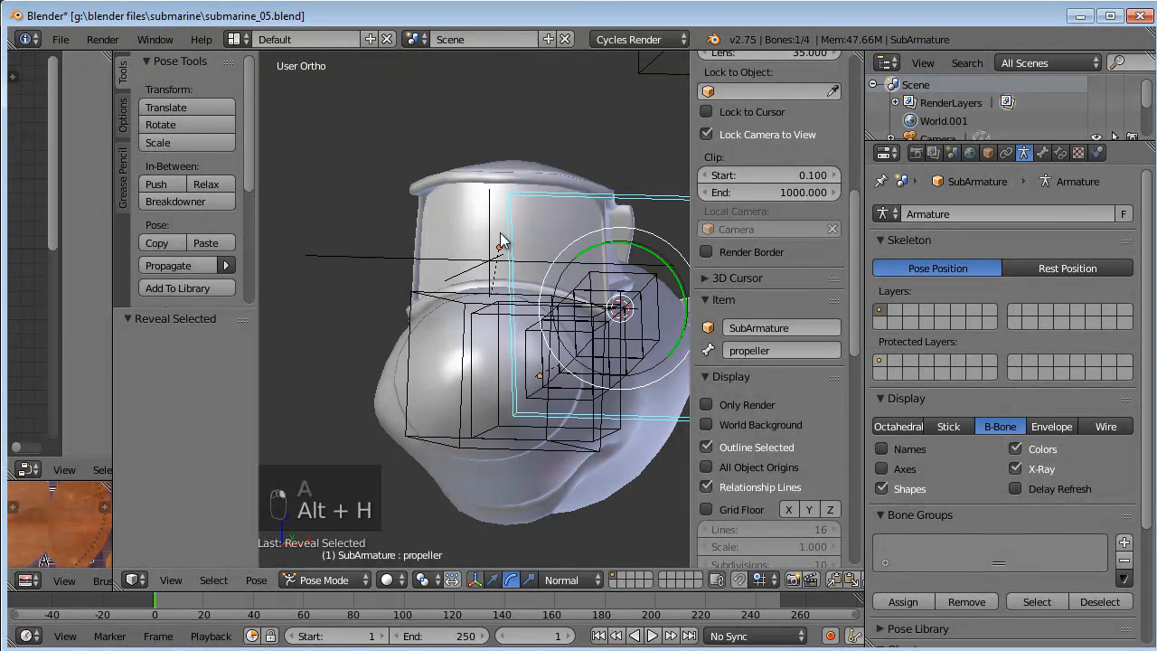
right_click(476, 223)
middle_click_drag(533, 200, 493, 208)
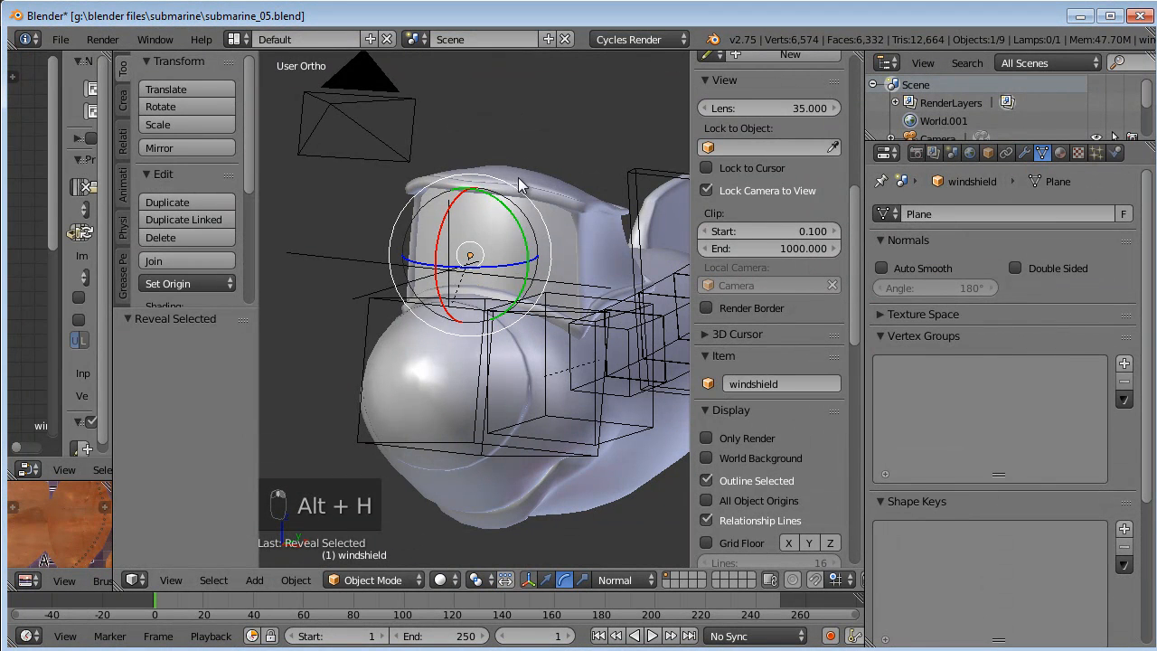
right_click(537, 199)
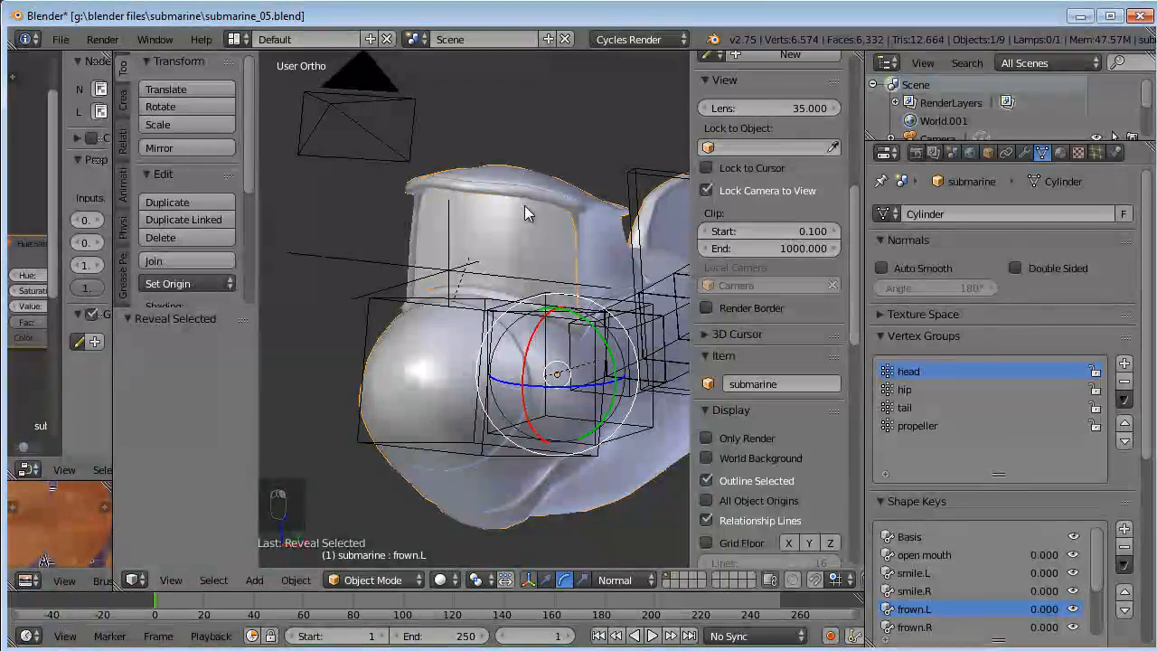
key("alt+h")
key("a")
middle_click_drag(486, 254, 464, 283)
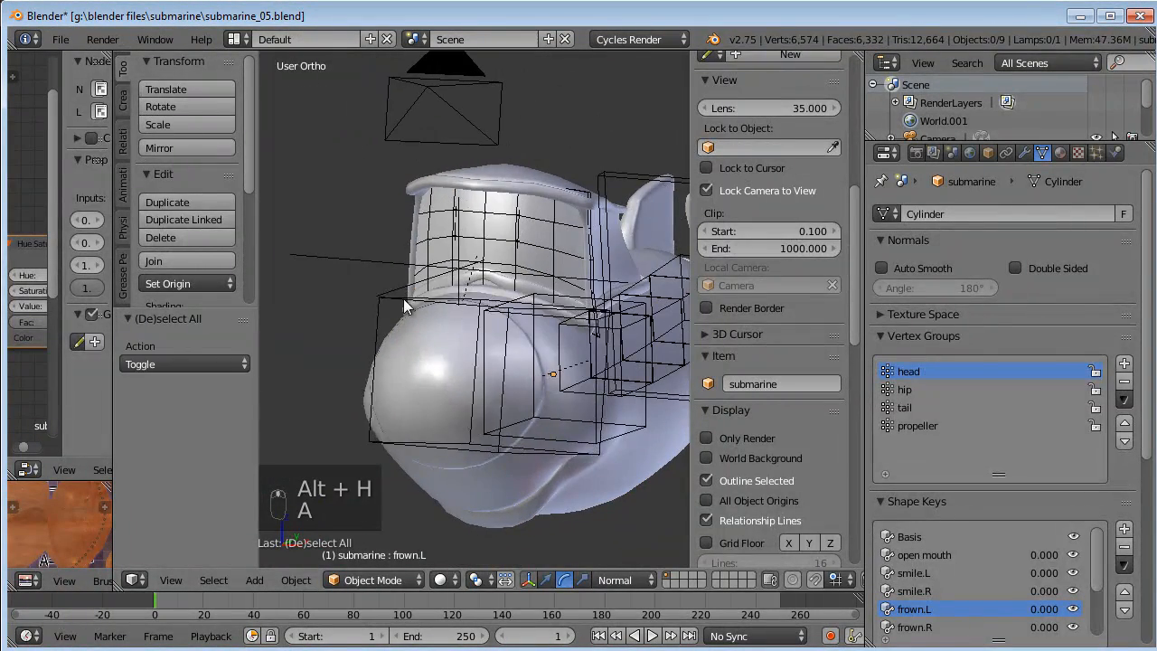
Test-rotate the head bone freely to check how the windshield and the cabin front move with it.
right_click(422, 309)
key("r")
key("r")
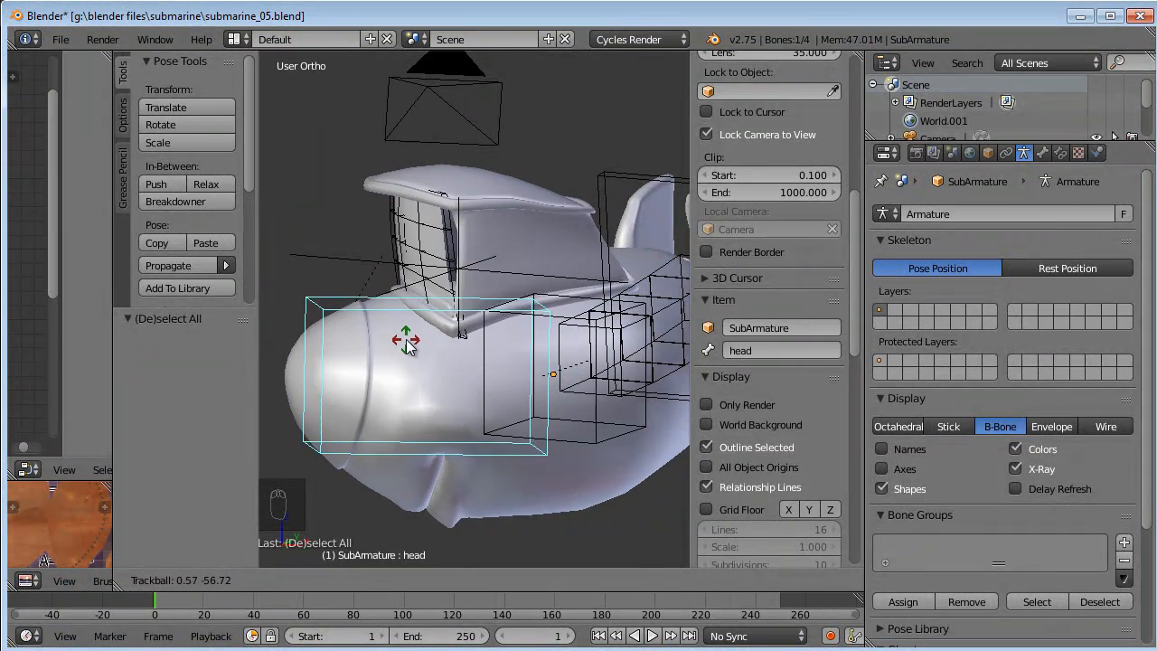
left_click(422, 319)
middle_click_drag(422, 319, 477, 228)
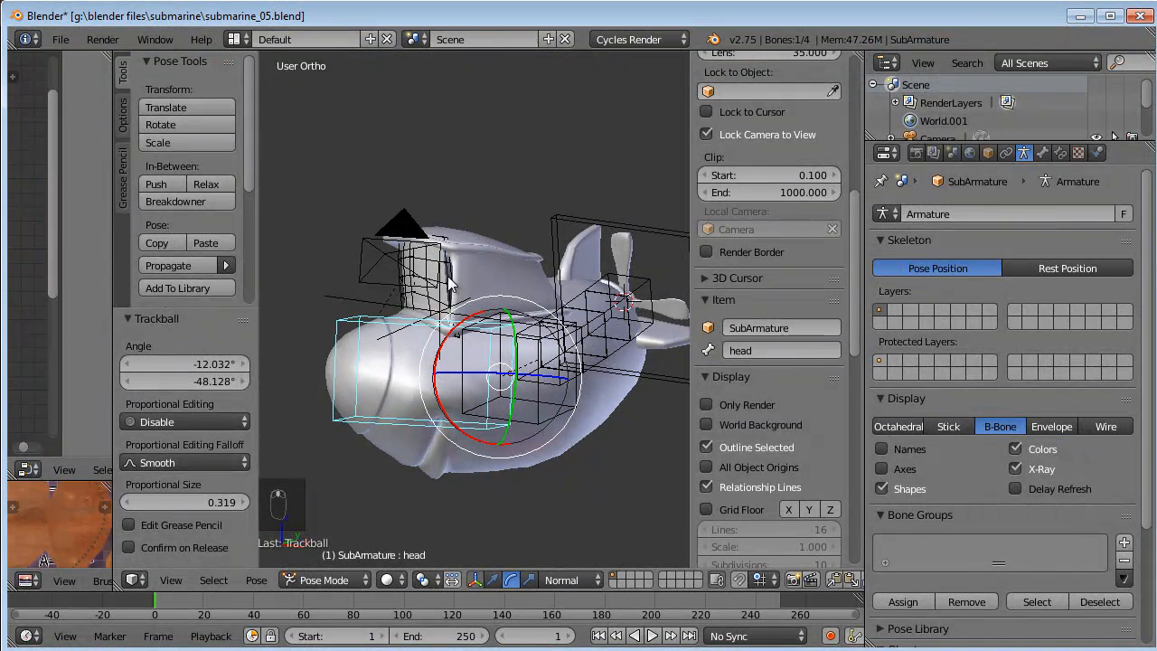
middle_click_drag(482, 296, 467, 301)
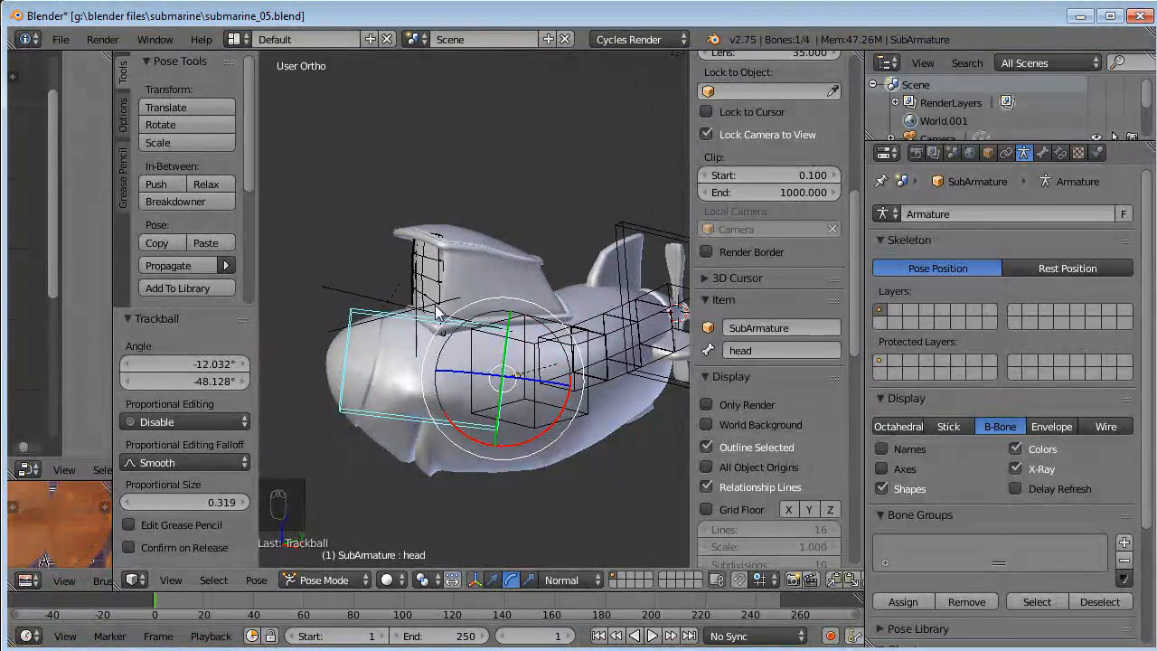
Edit the submarine mesh in the right side view and select the whole cabin through its linked geometry.
scroll(448, 299, "up", 3)
right_click(529, 213)
scroll(566, 250, "up", 1)
key("Tab")
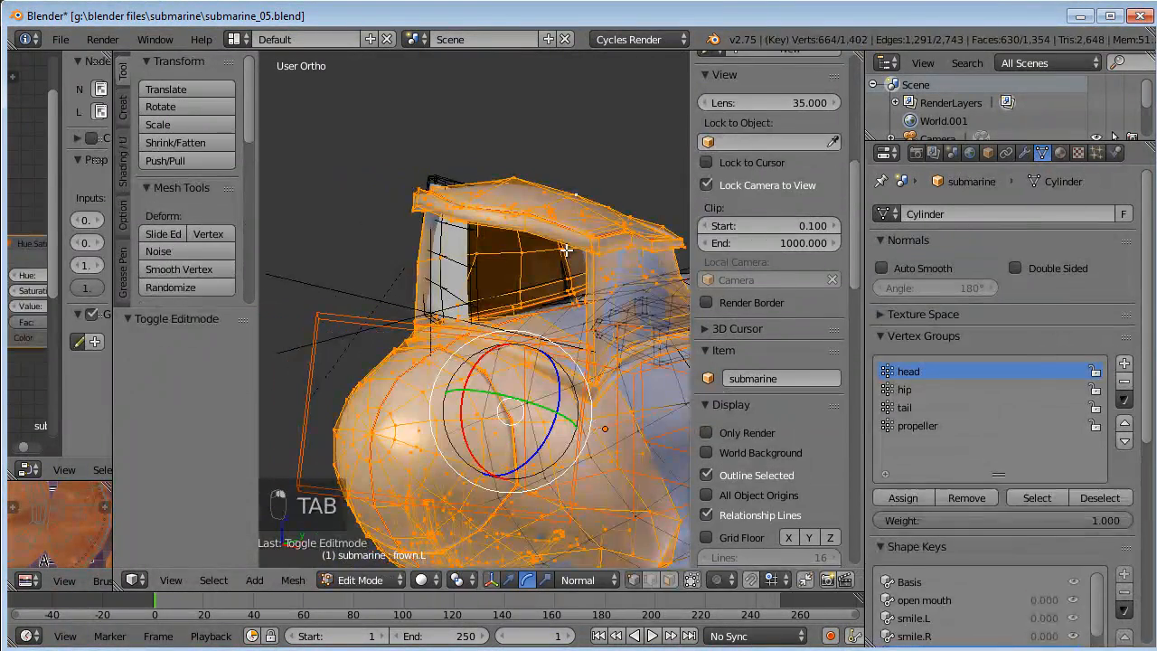
key("KP_3")
key("a")
key("a")
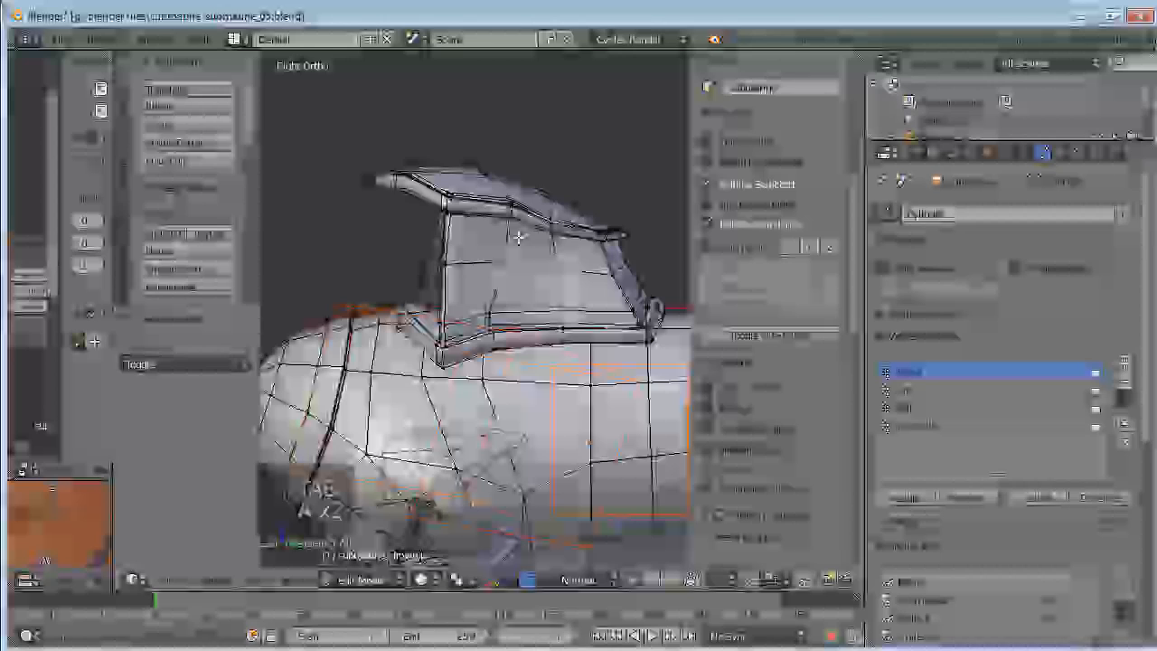
key("b")
left_click_drag(310, 111, 516, 367)
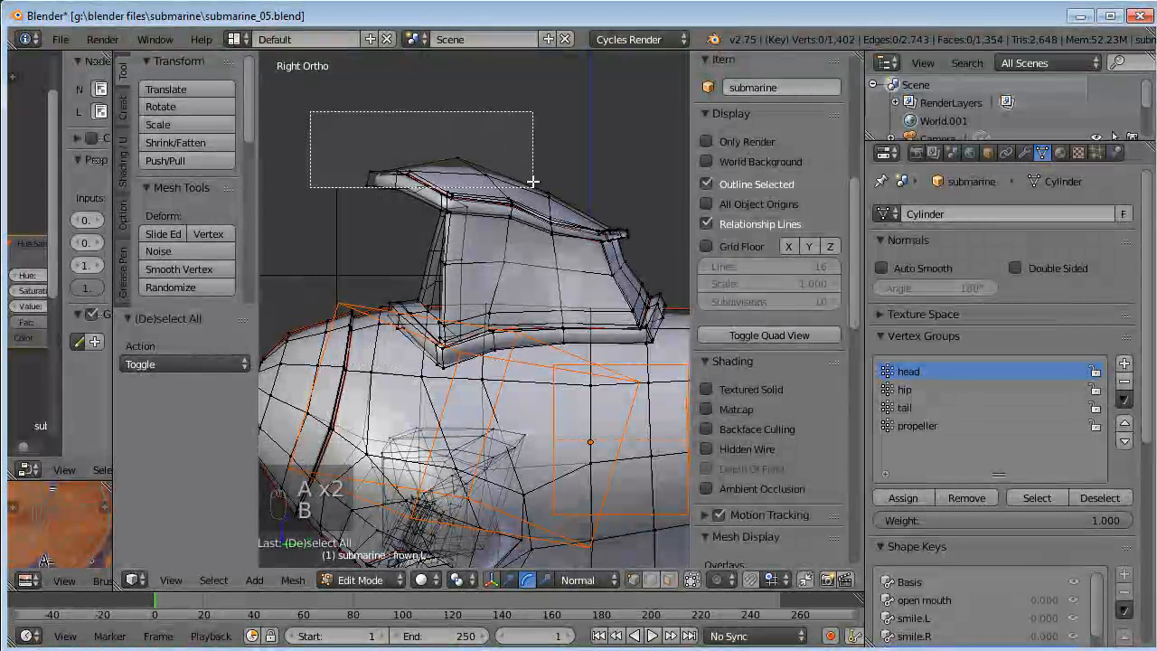
left_click_drag(533, 275, 533, 275)
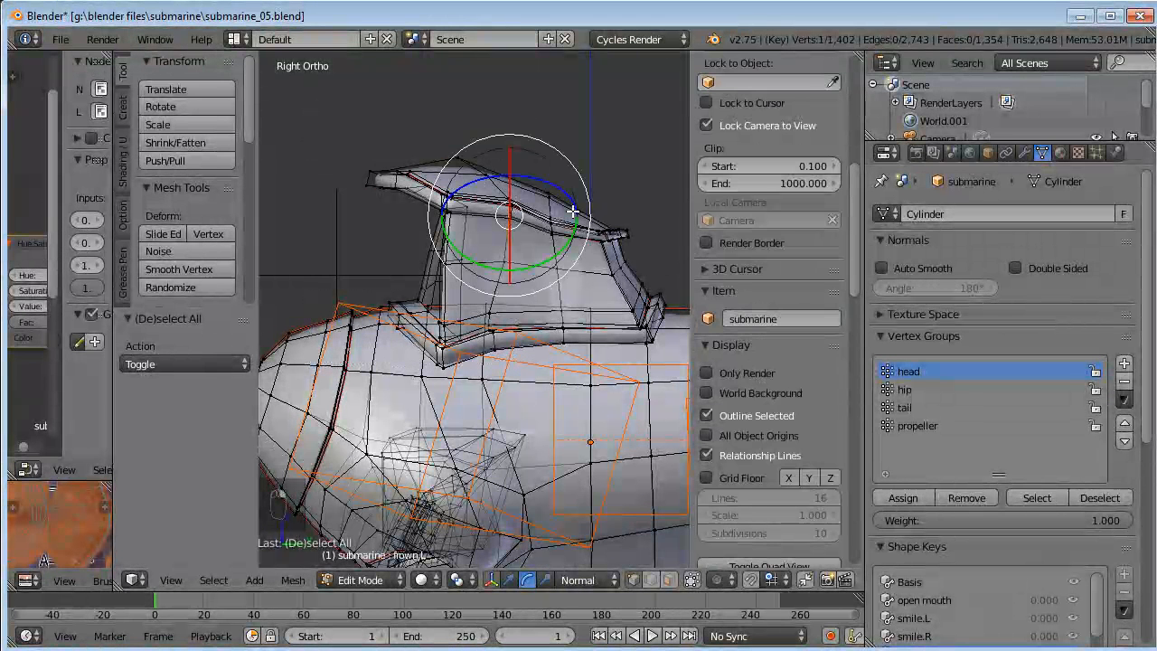
key("ctrl+l")
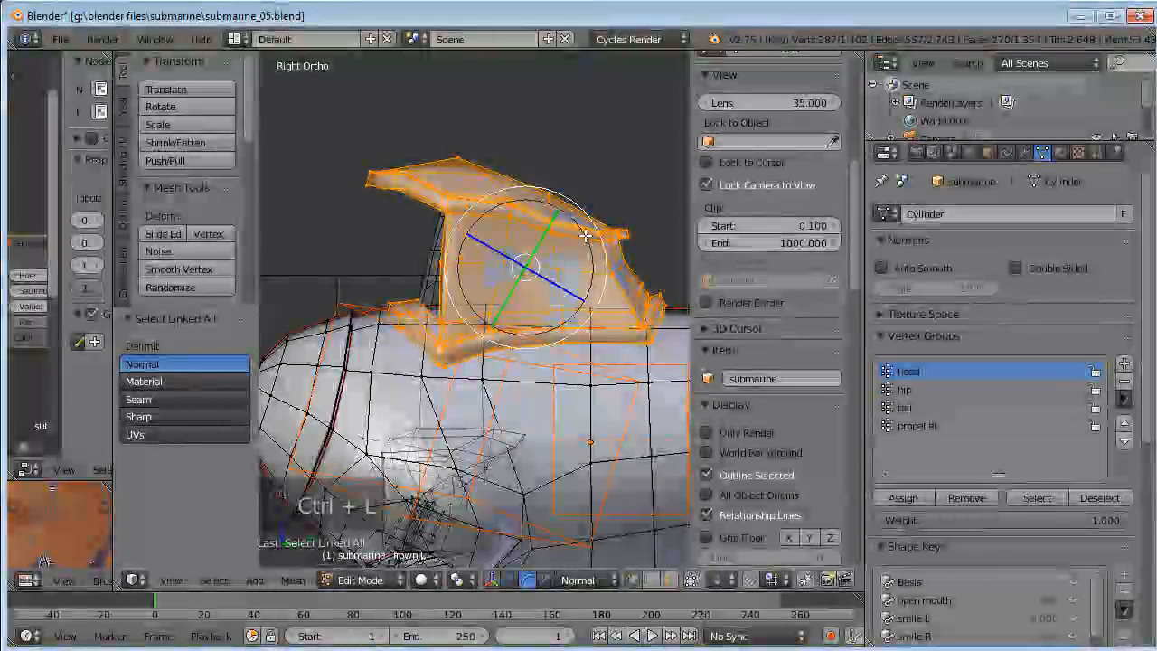
key("b")
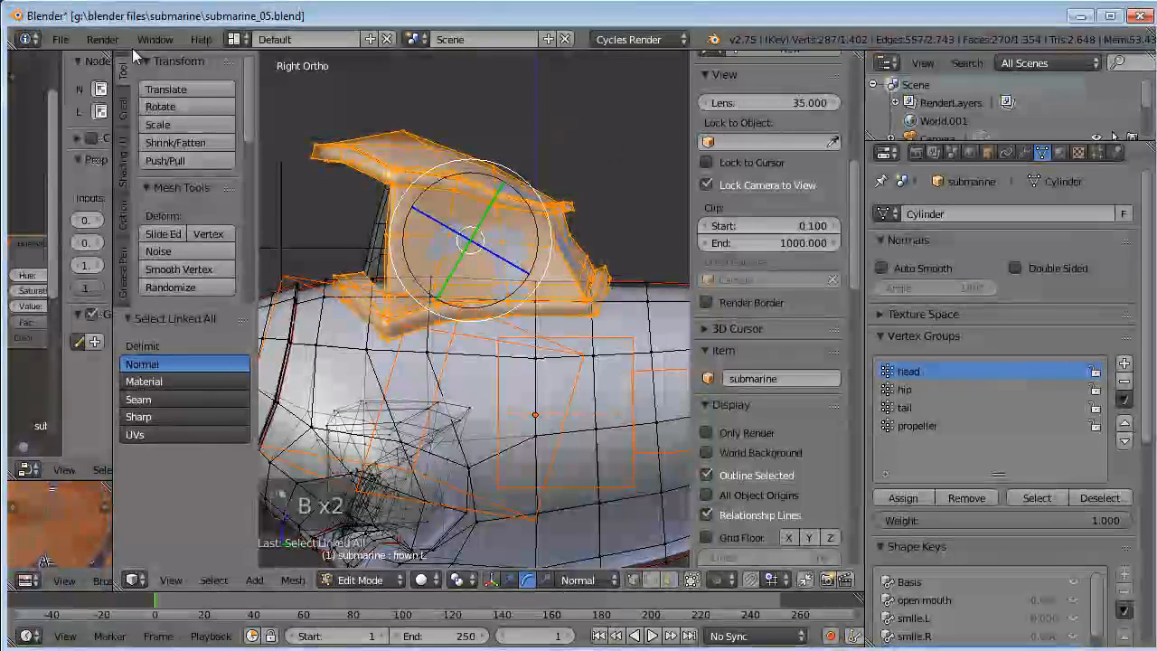
Enable Emulate 3 Button Mouse in the user input preferences and close the preferences.
left_click(60, 40)
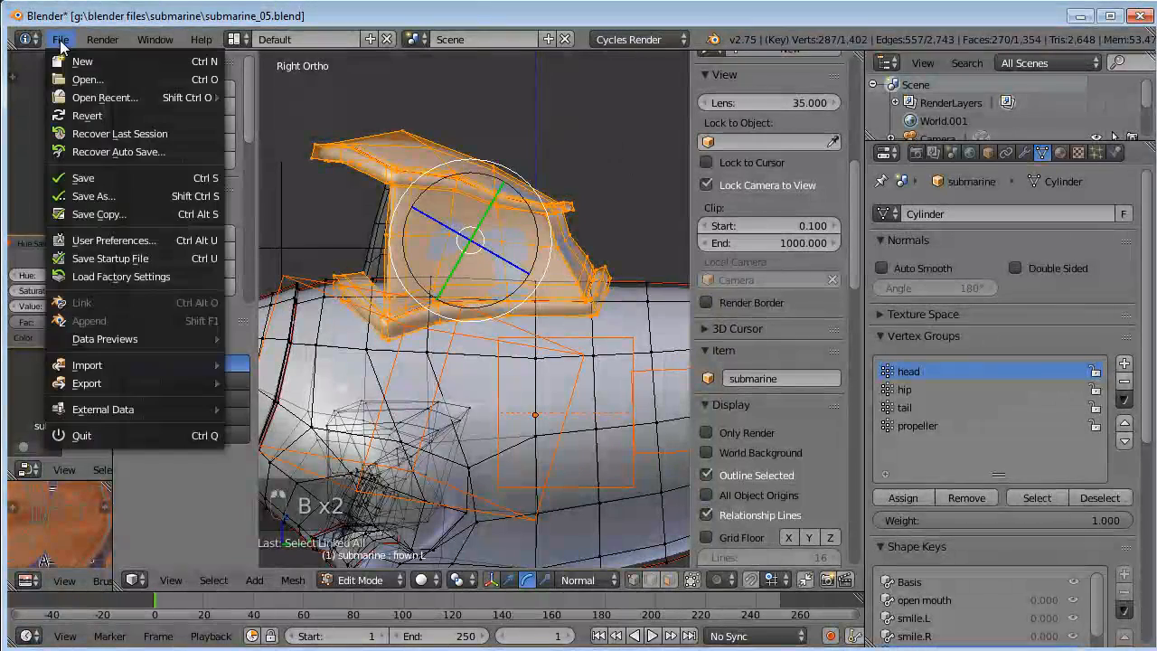
left_click(150, 238)
left_click_drag(106, 40, 504, 74)
left_click(237, 99)
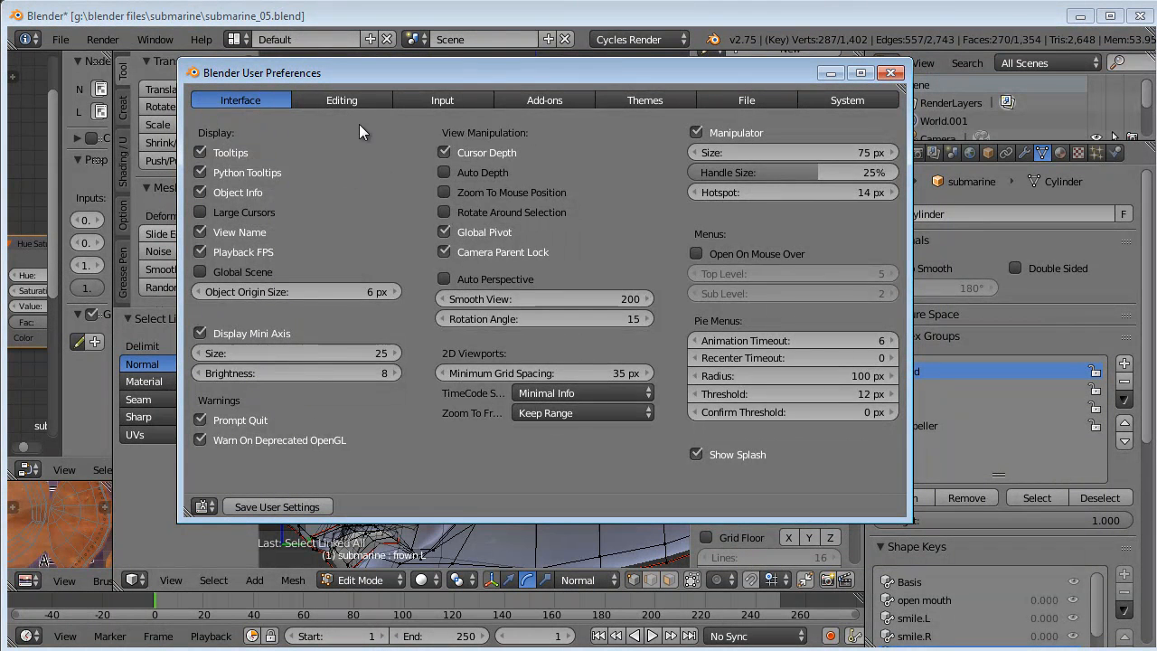
left_click(442, 101)
left_click(245, 198)
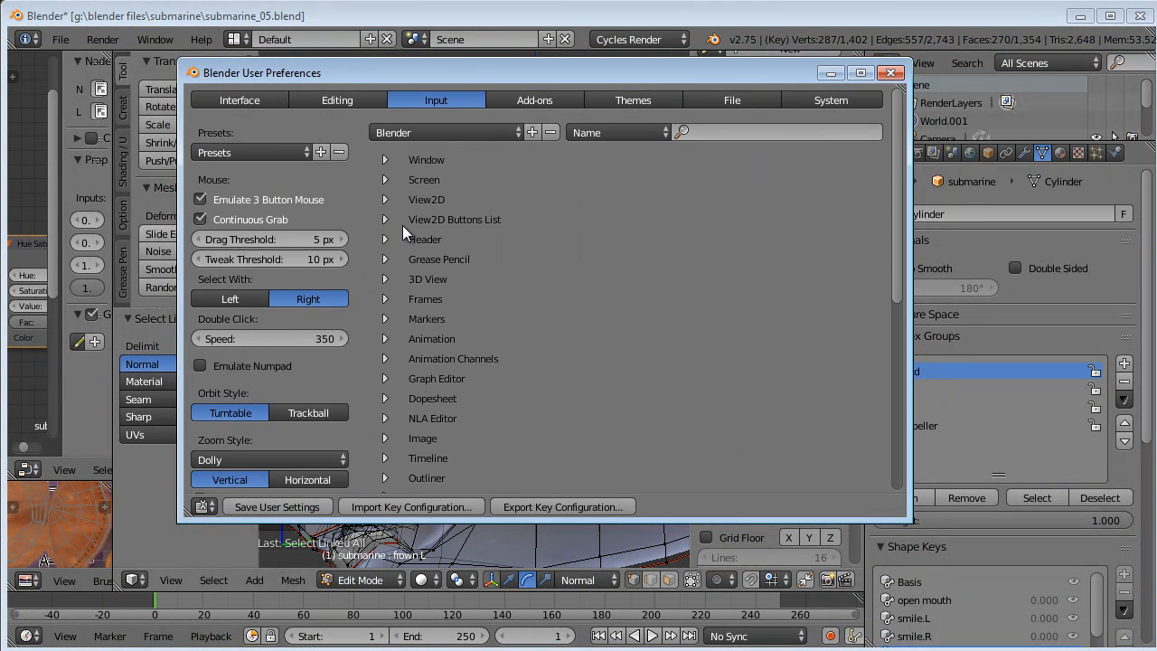
left_click(891, 73)
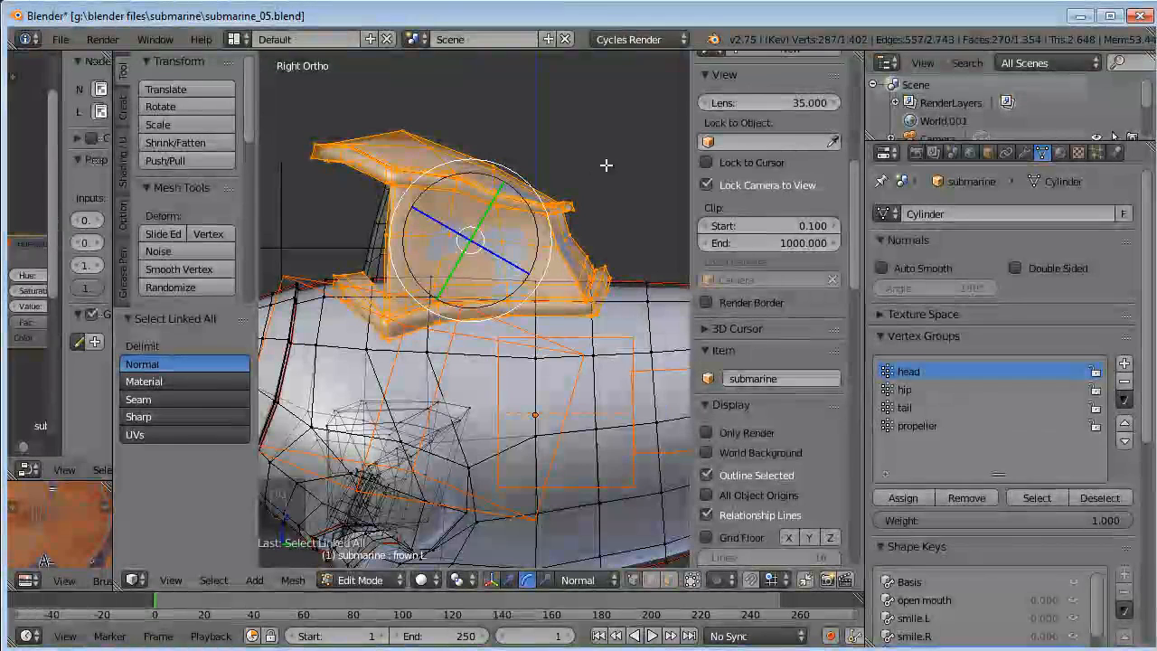
Deselect the rear and roof vertices of the cabin so only its front frame and visor edge are selected.
left_click_drag(632, 156, 497, 300)
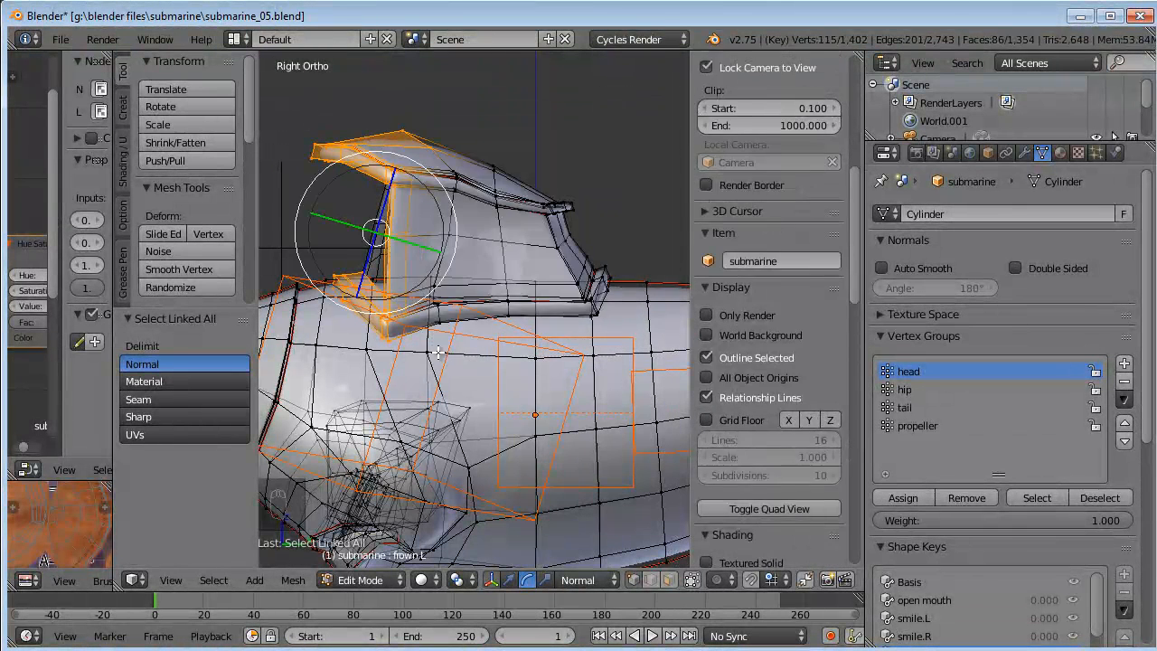
left_click_drag(483, 94, 407, 152)
middle_click_drag(407, 151, 398, 152)
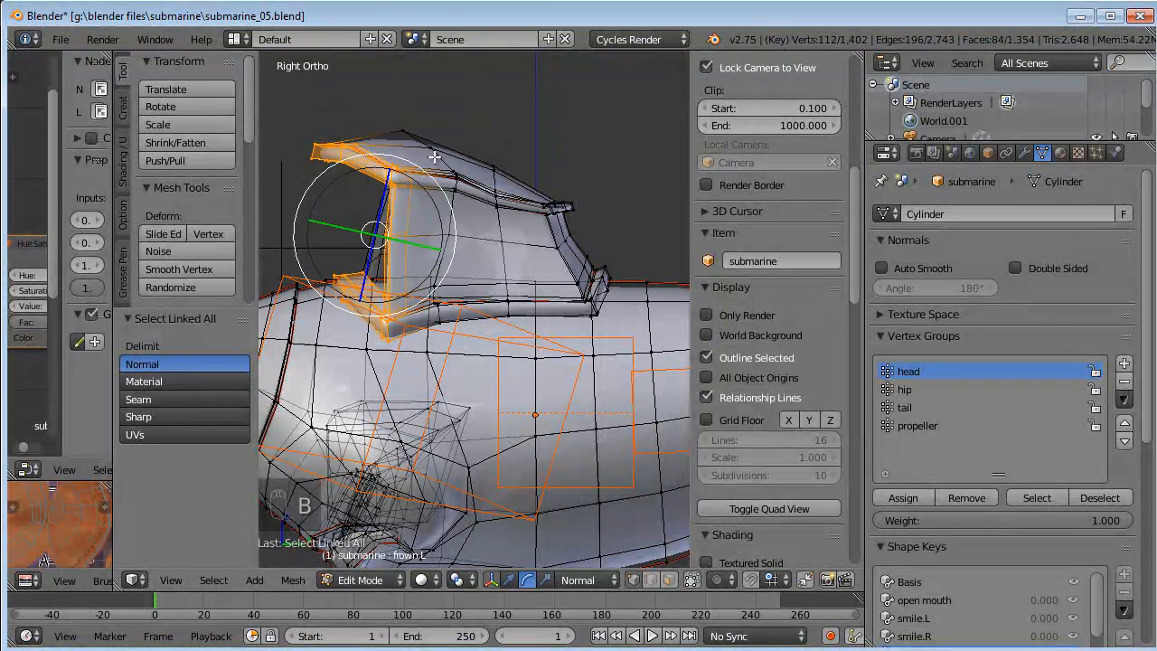
Remove the selected cabin front vertices from the hip, tail and propeller vertex groups and leave mesh editing.
left_click(960, 498)
left_click(913, 407)
left_click(961, 497)
left_click(924, 425)
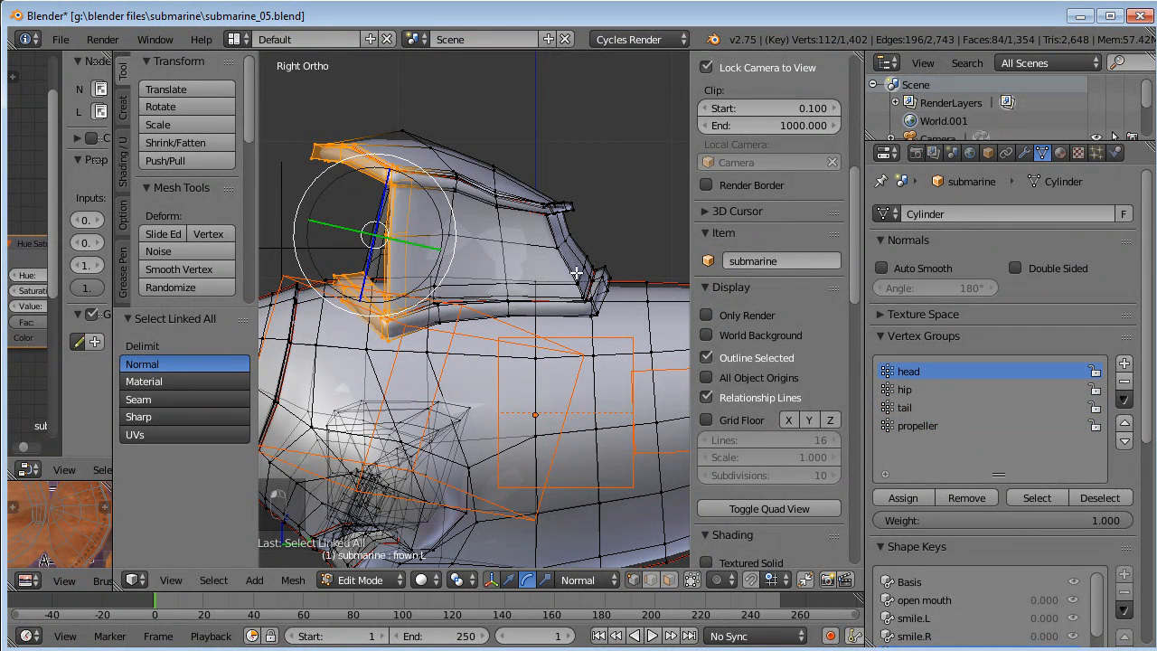
key("Tab")
Test-rotate the head bone to check the cabin front, reset the bone's rotation and clear the selection.
scroll(425, 234, "down", 5)
middle_click_drag(410, 233, 463, 296)
scroll(538, 252, "up", 5)
right_click(302, 317)
scroll(305, 315, "down", 1)
key("r")
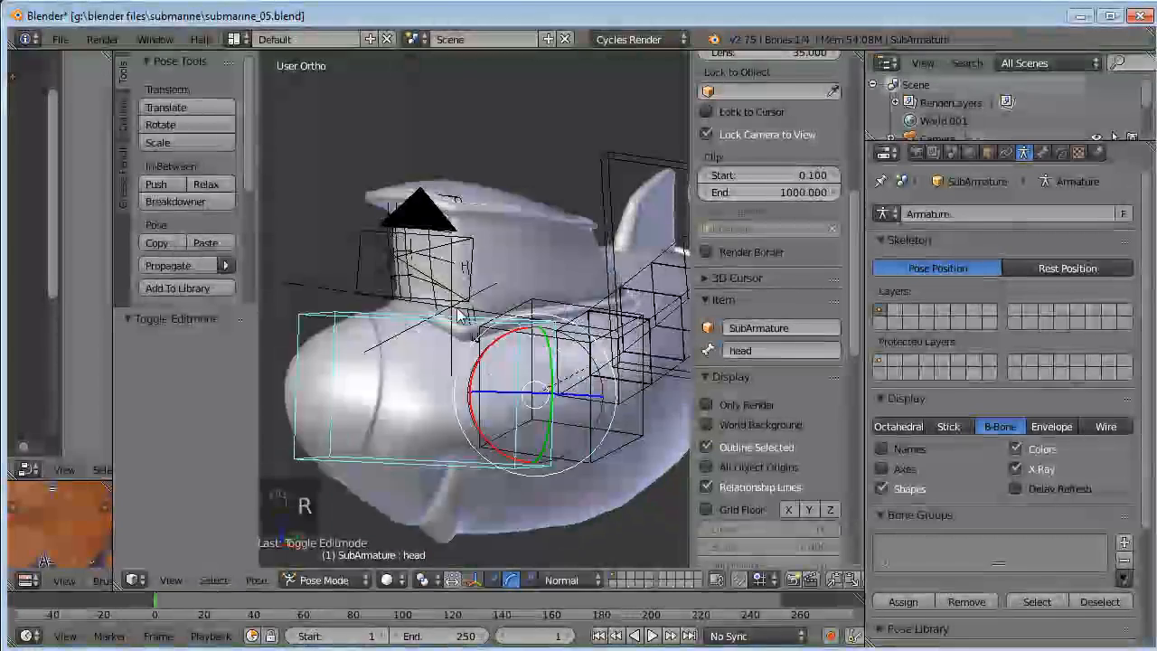
key("r")
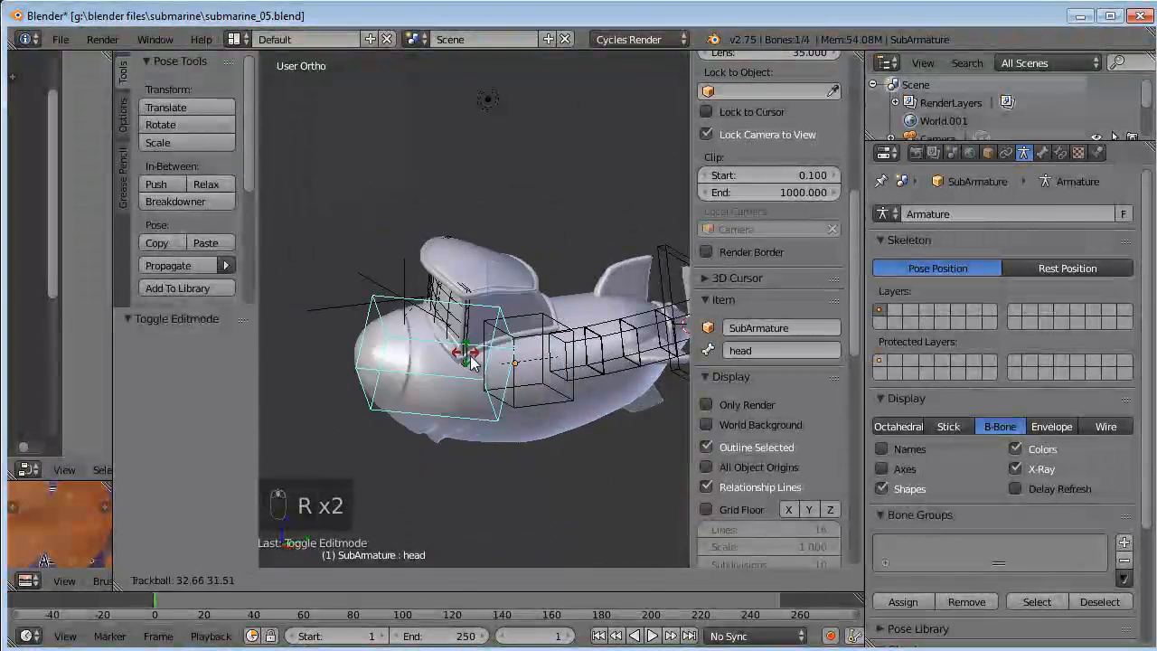
left_click(497, 326)
middle_click_drag(437, 296, 413, 250)
key("alt+r")
key("a")
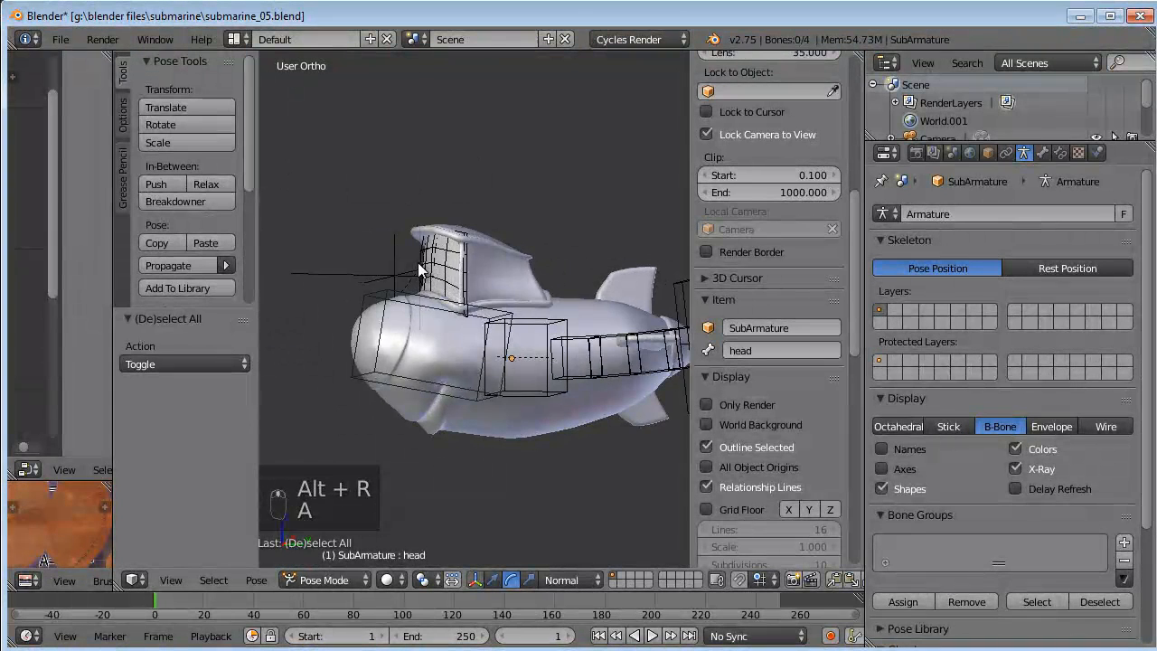
Examine the head and hip bones and the mouth area of the submarine from the side and at an angle.
key("KP_3")
middle_click_drag(432, 311, 438, 251, "shift")
scroll(439, 288, "up", 2)
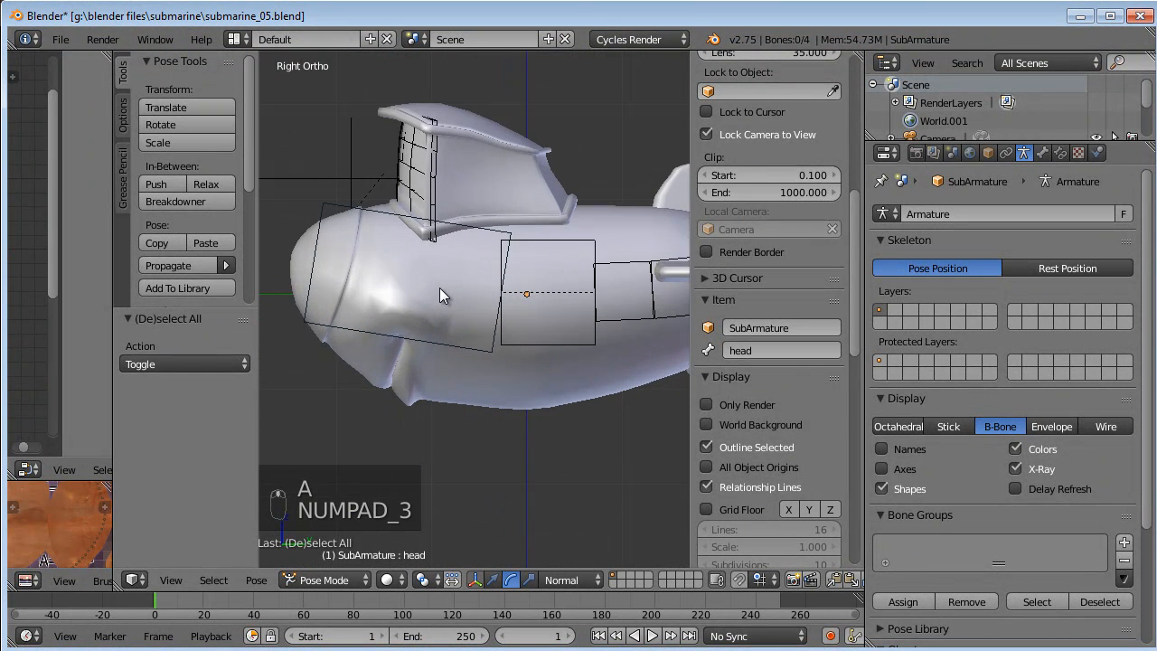
scroll(439, 287, "down", 1)
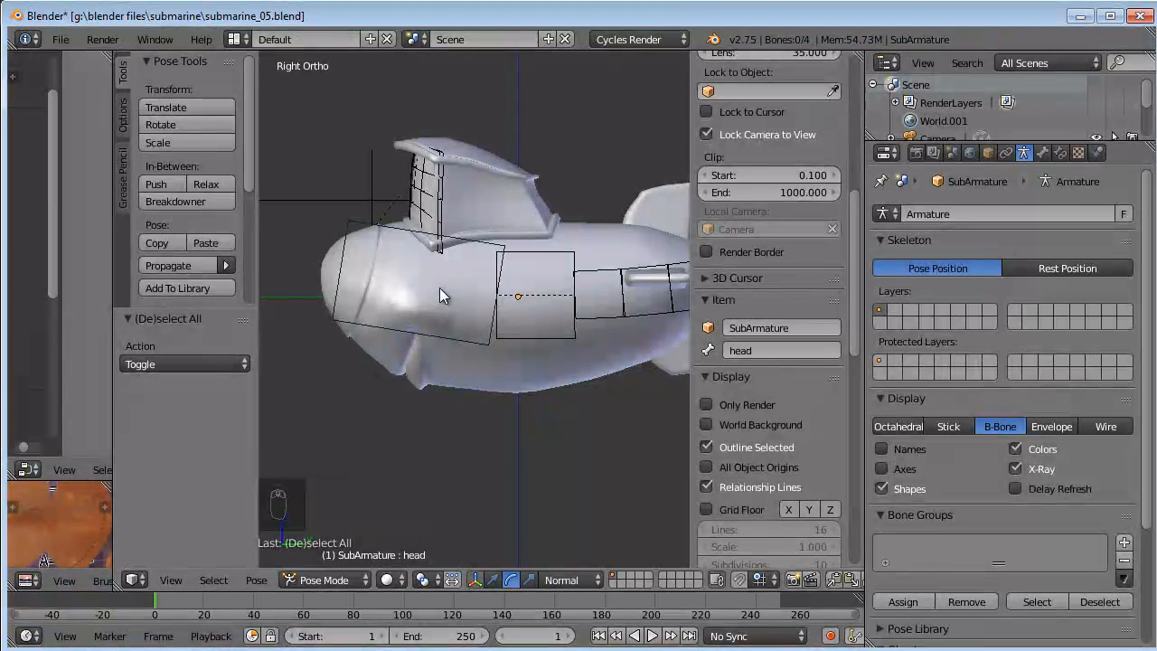
middle_click_drag(440, 288, 463, 345, "shift")
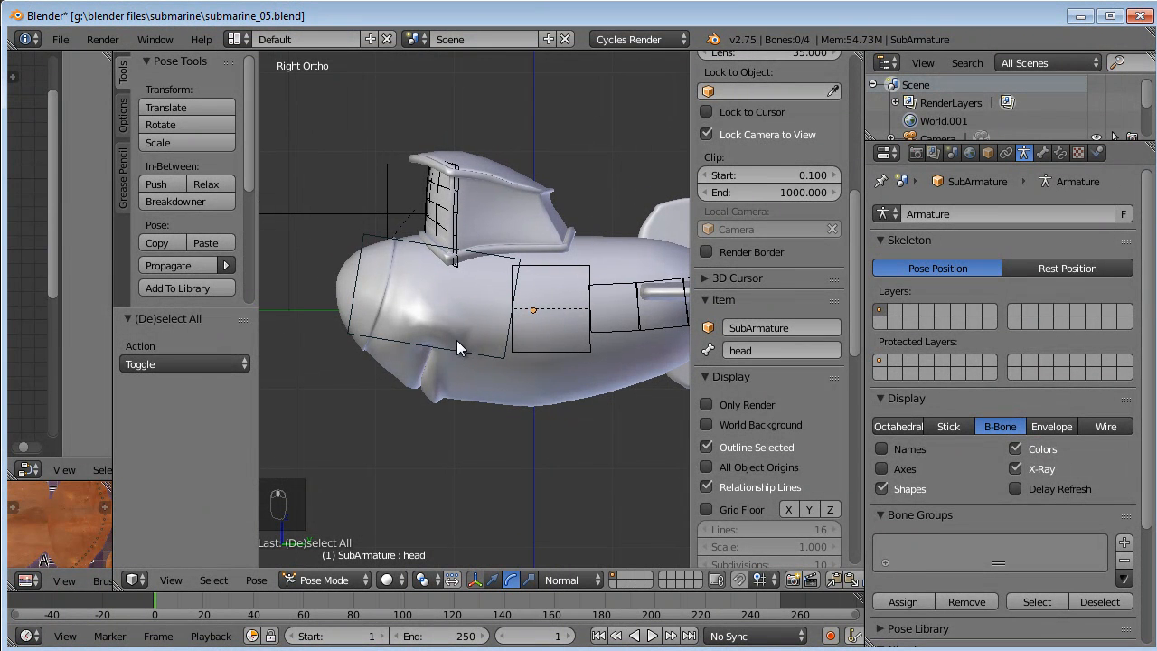
middle_click_drag(390, 355, 472, 363)
right_click(500, 365)
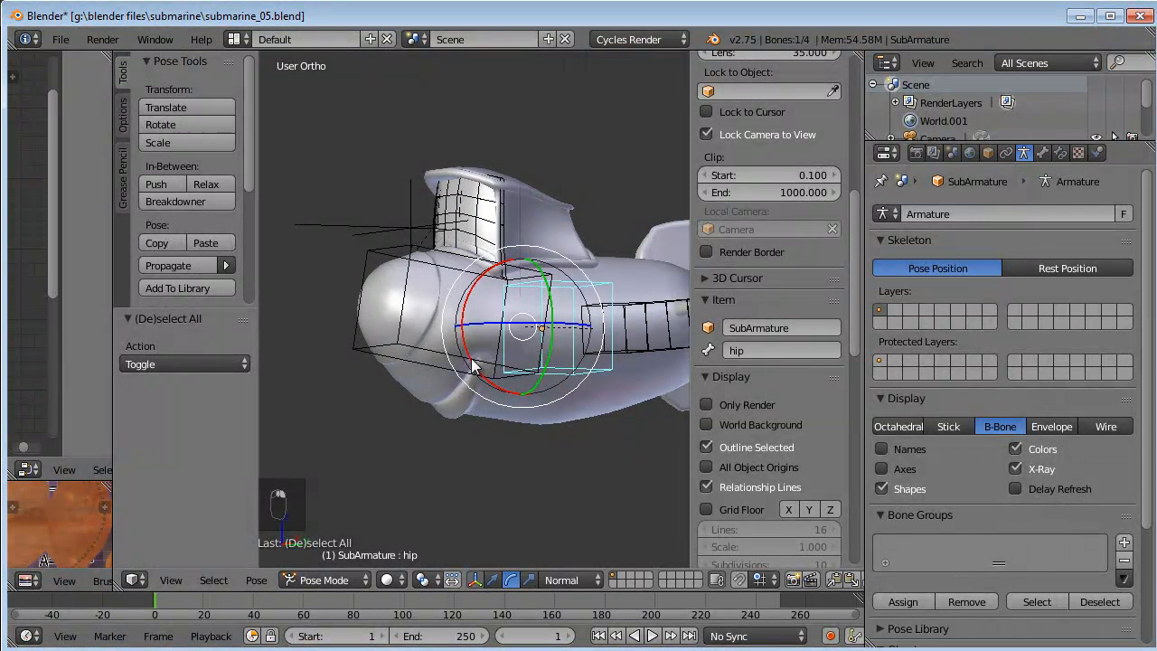
right_click(465, 362)
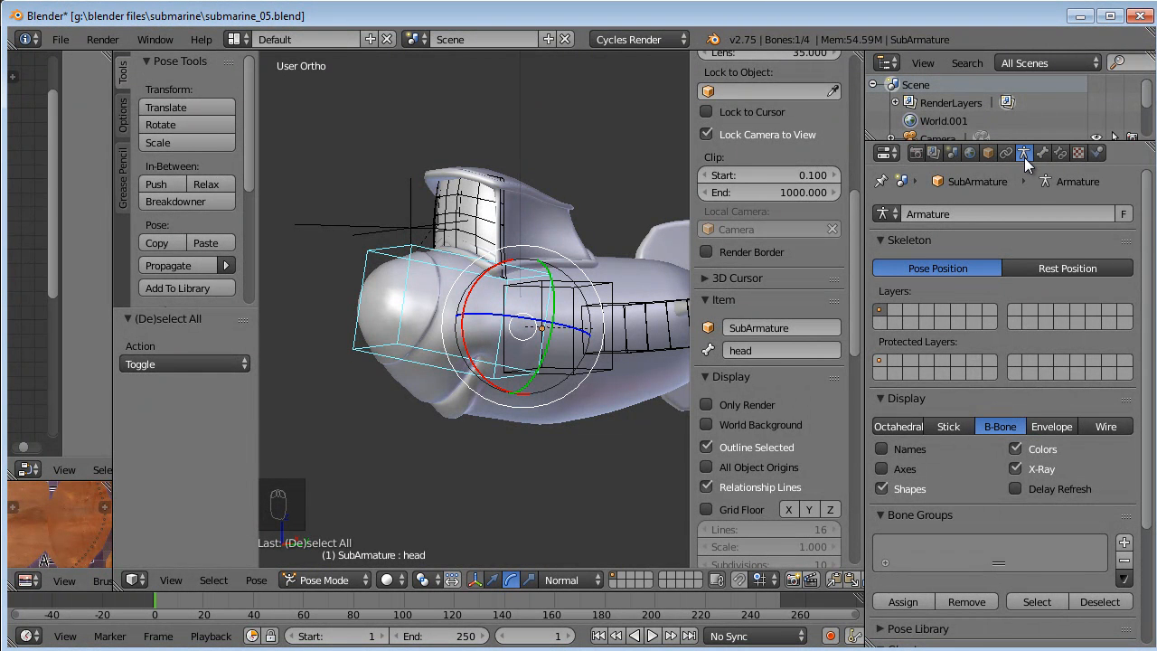
Show only the second bone layer of the armature and view the submarine from the right side.
left_click(897, 309)
middle_click_drag(560, 322, 514, 279)
key("KP_3")
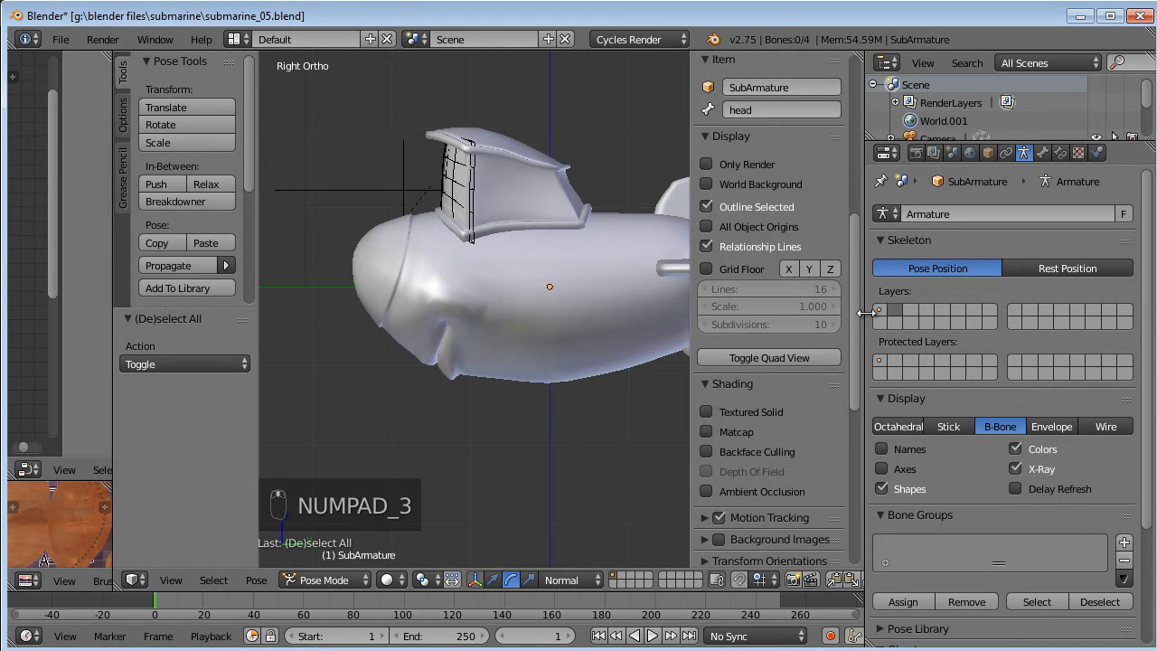
left_click(879, 312)
left_click(893, 310)
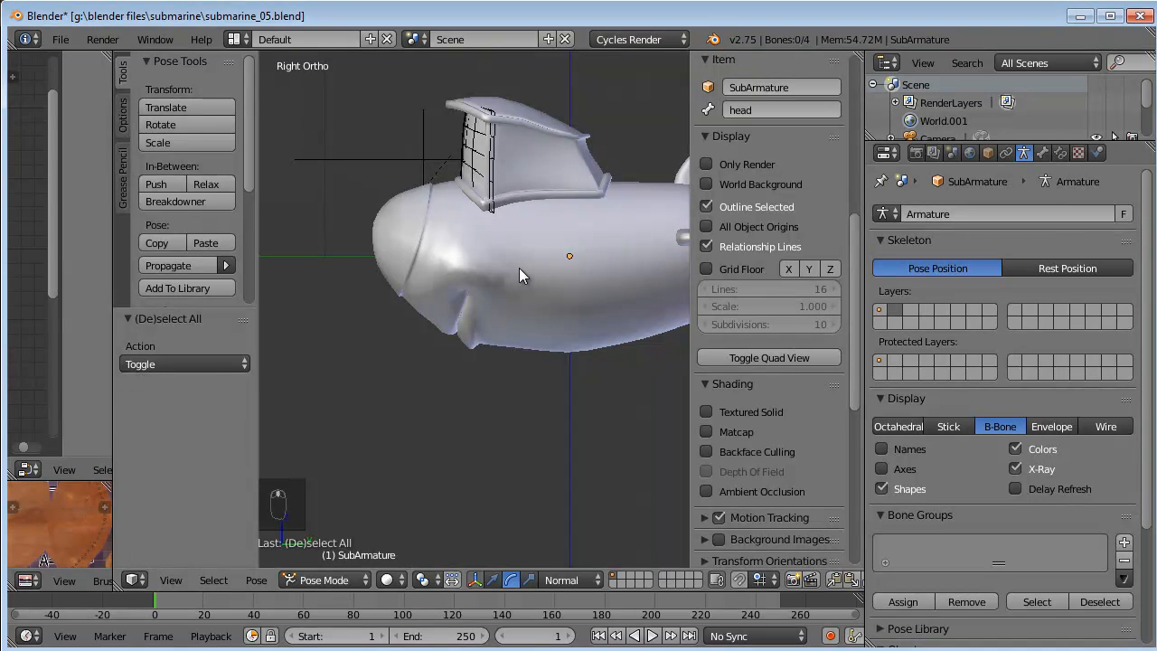
Edit the armature and place the 3D cursor at the submarine's left mouth corner, checking it from the front.
key("Tab")
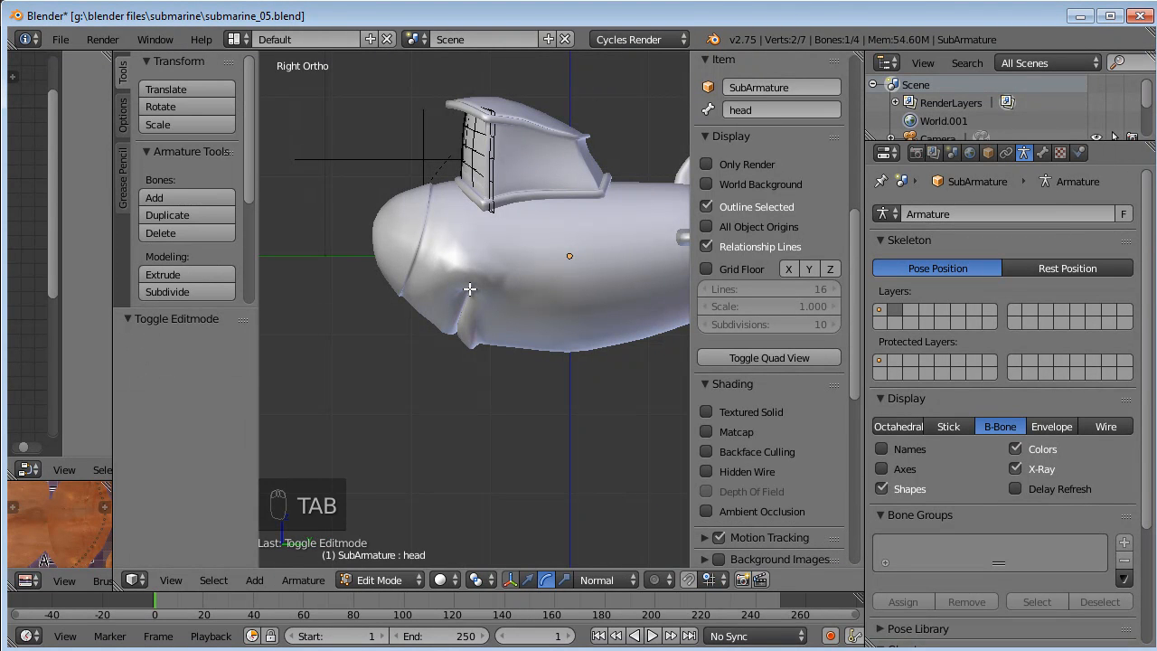
left_click(469, 287)
key("KP_1")
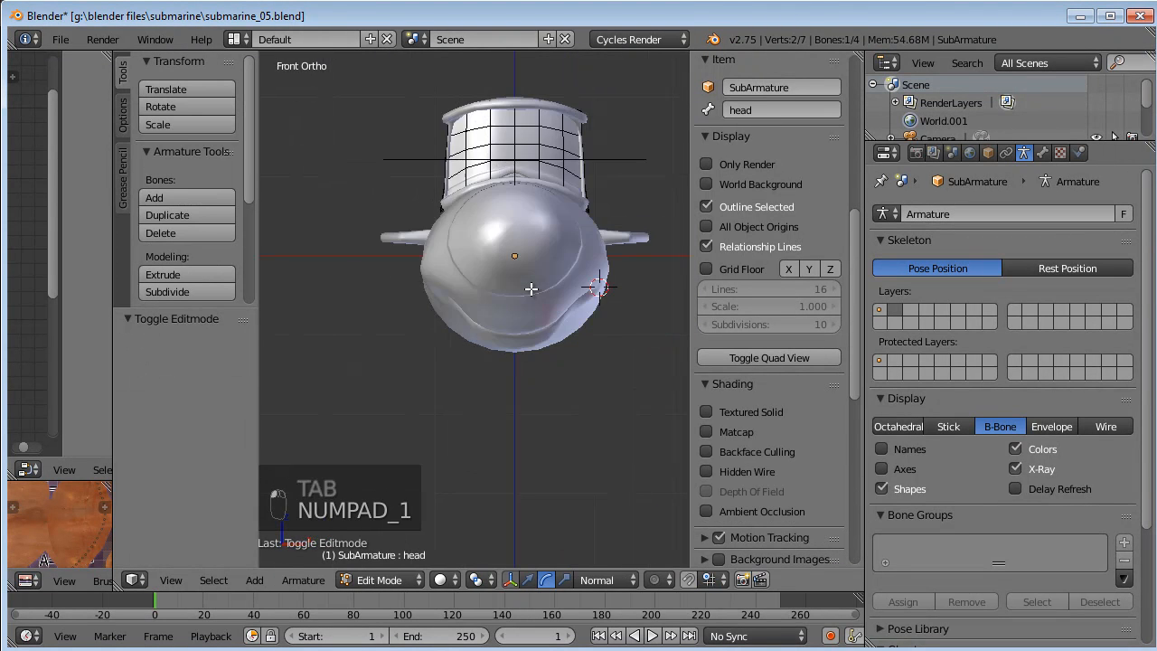
middle_click_drag(580, 305, 601, 288)
key("KP_1")
Add a new bone at the mouth corner and shorten it by moving its tip -0.753 along Z.
key("shift+a")
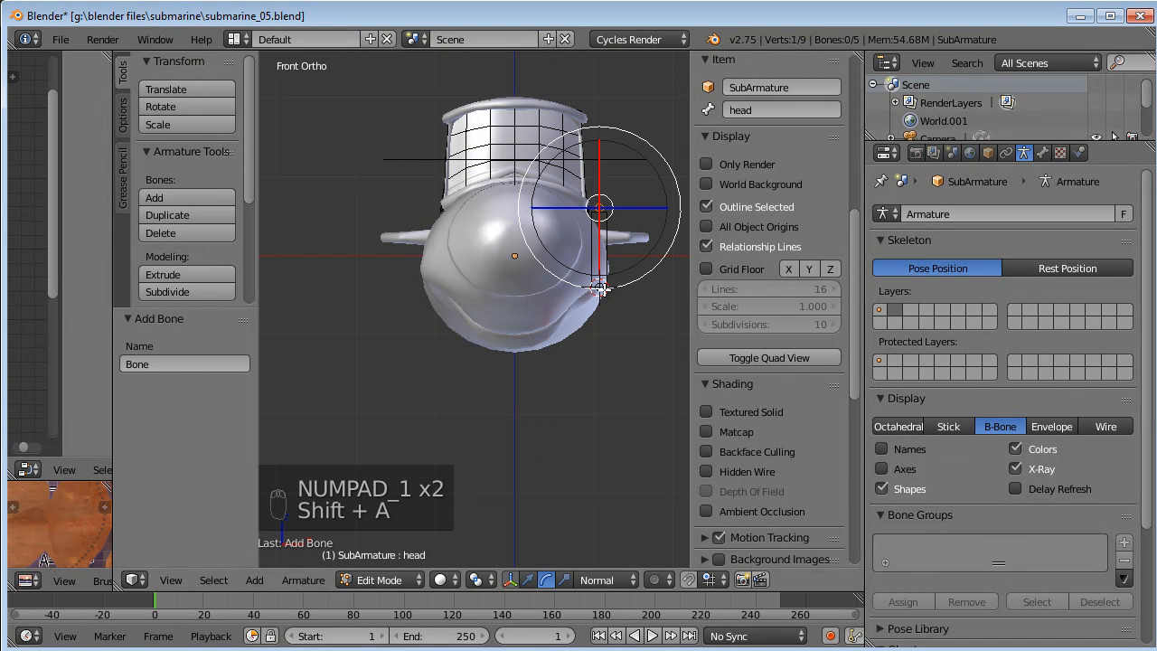
scroll(600, 207, "up", 3)
key("g")
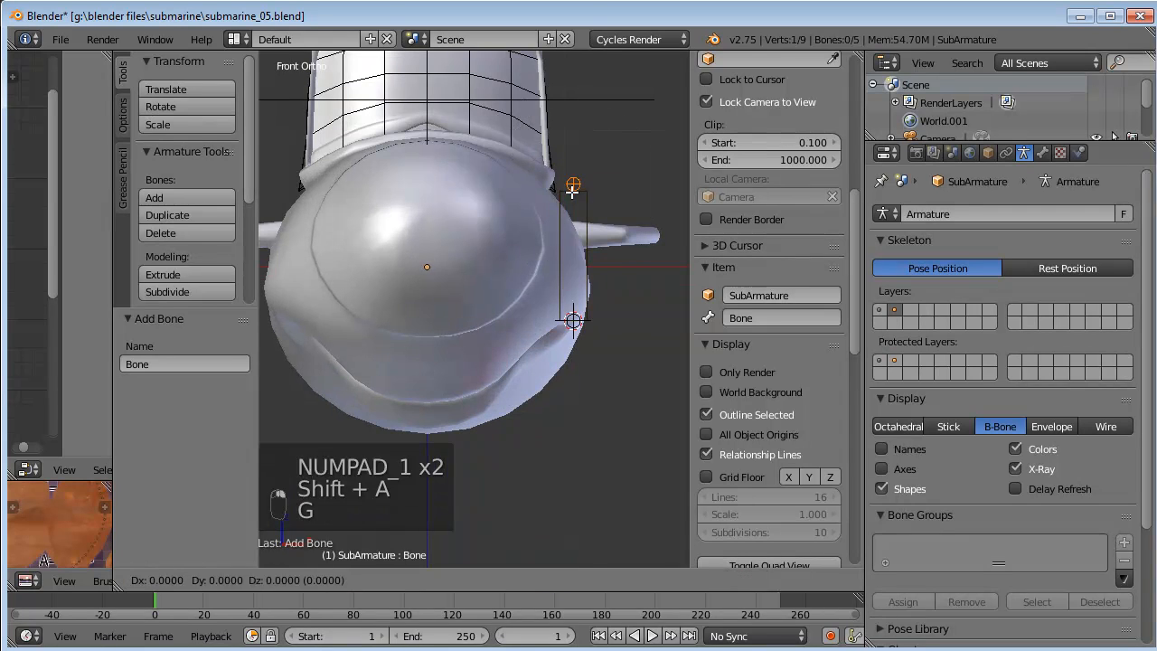
left_click(579, 294)
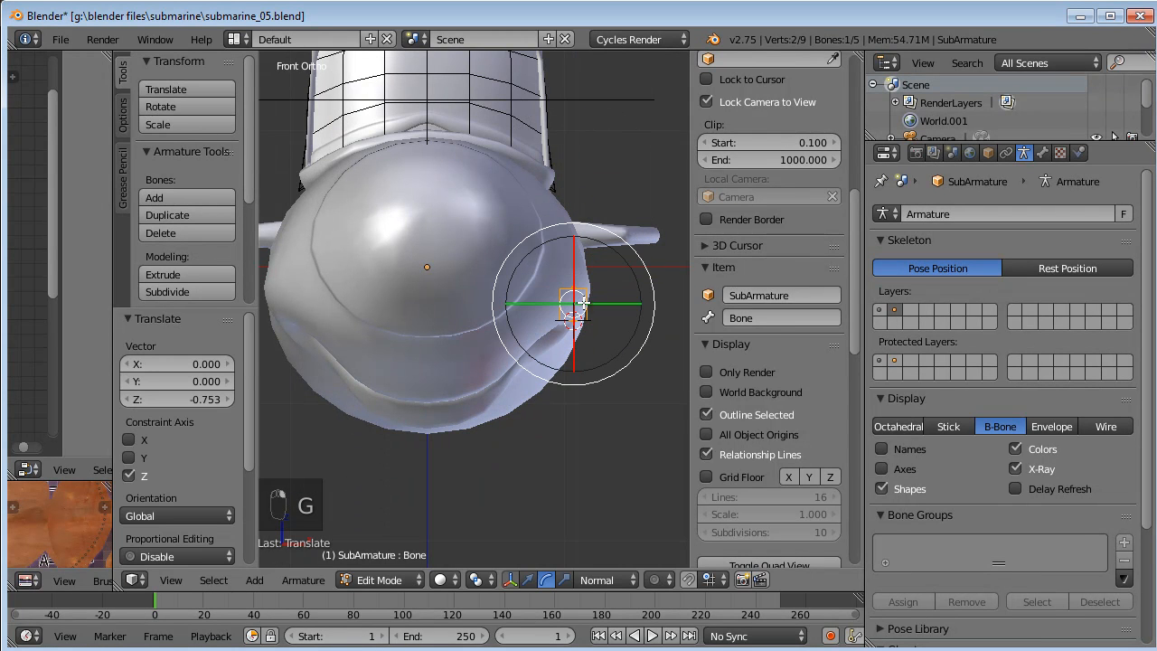
Rename the new mouth corner bone to mouthcorner.L.
middle_click_drag(616, 289, 604, 306, "shift")
left_click(773, 317)
type("mout")
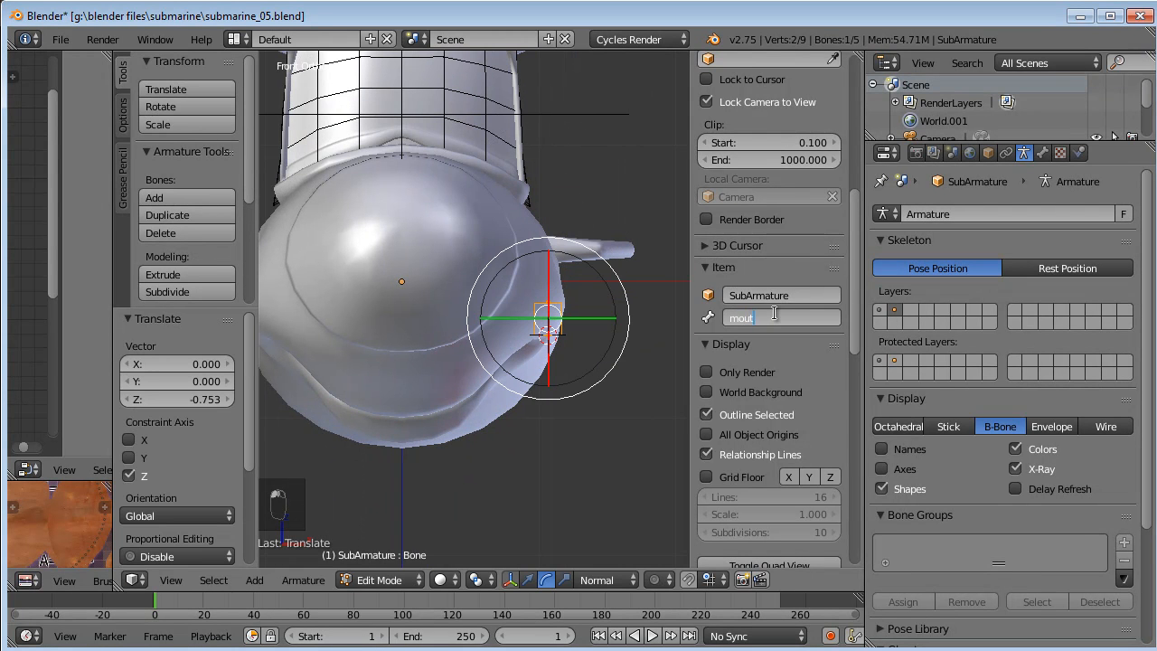
type("hcorner.L")
key("Return")
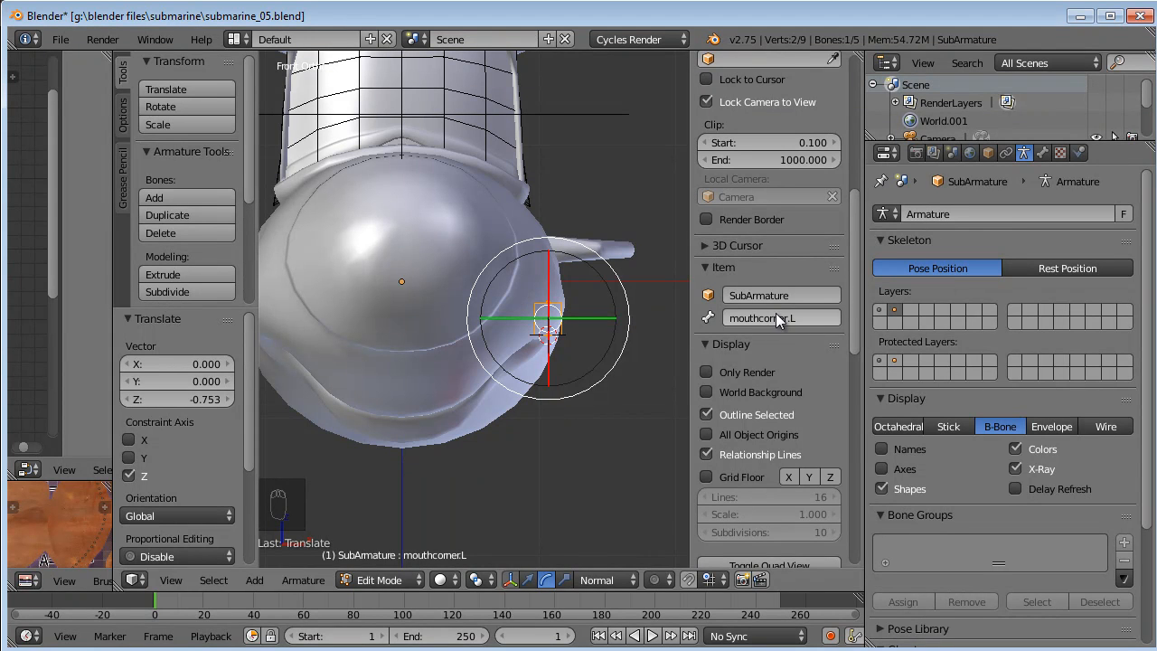
Duplicate the mouth corner bone to the middle of the lower lip and start adjusting its position in side view.
middle_click_drag(566, 333, 645, 310, "shift")
key("shift+d")
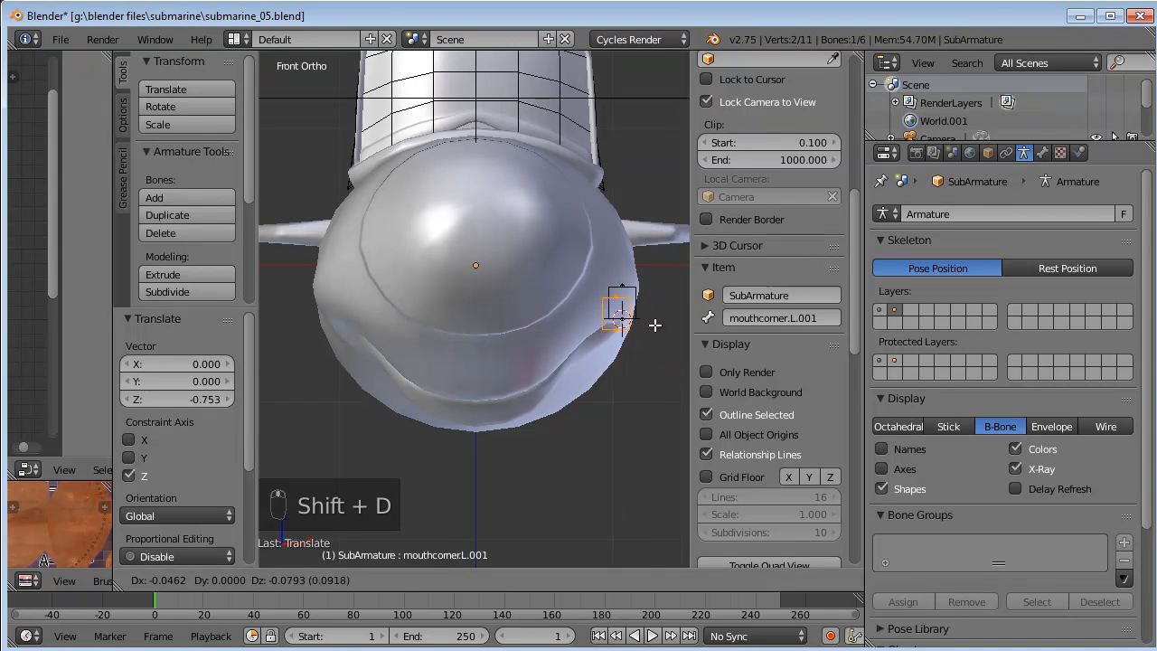
left_click(518, 419)
key("KP_3")
key("g")
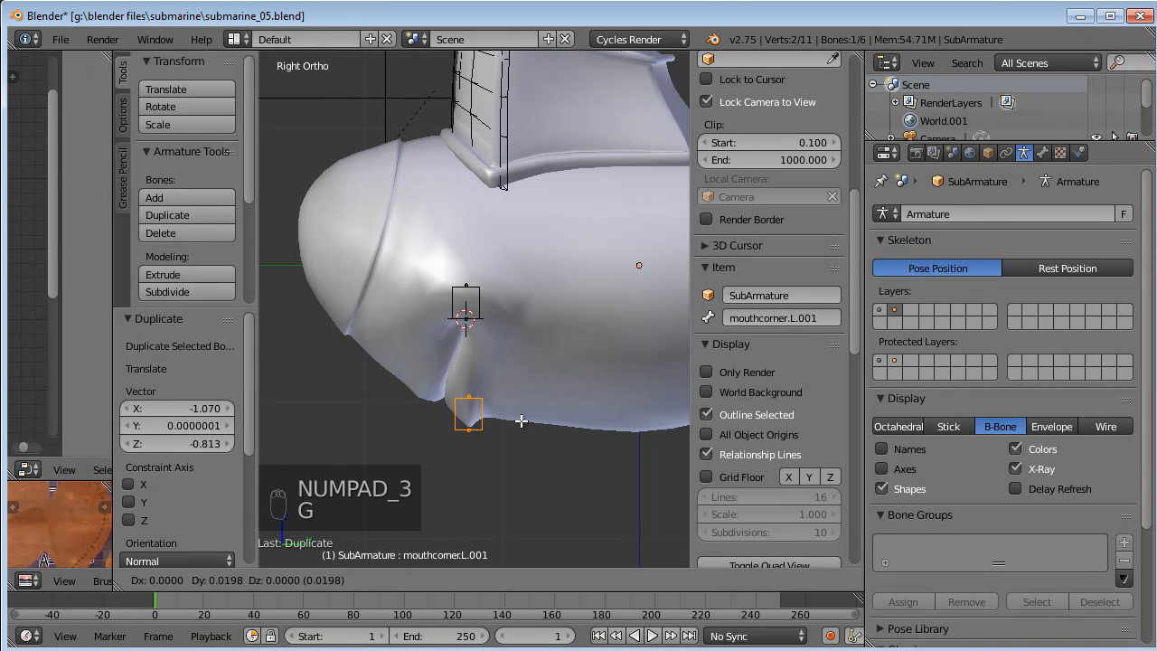
Place the duplicated mouth-corner bone about 0.4 units back along Y under the jaw and rename it chin.
left_click(573, 424)
left_click(795, 318)
type("chinD")
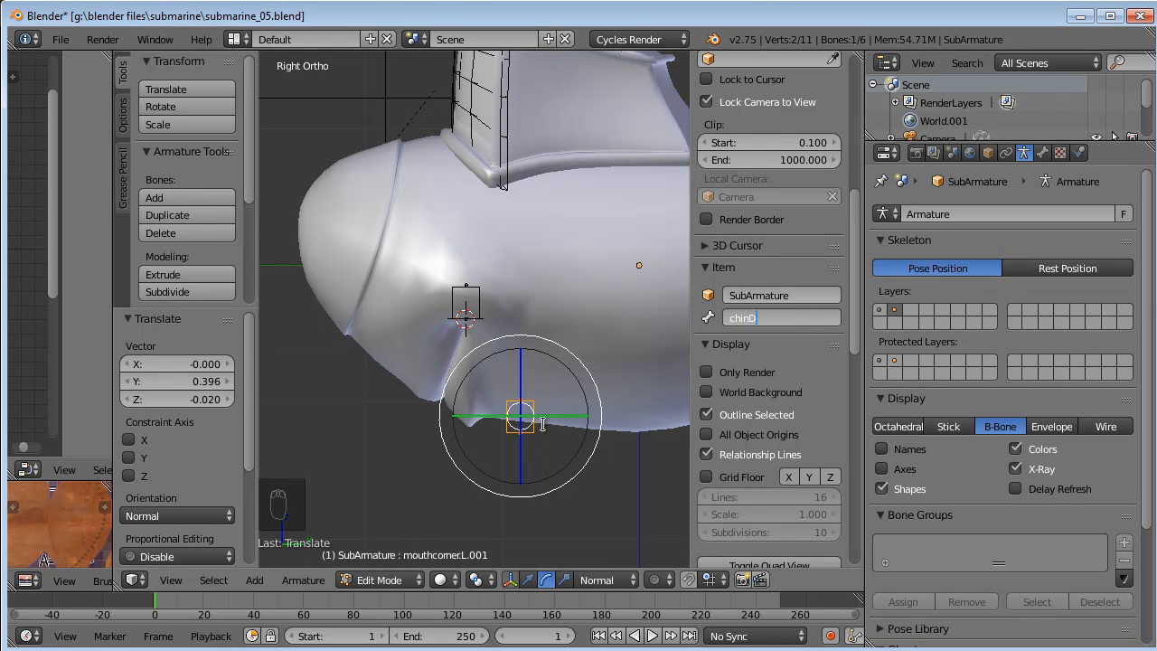
key("Escape")
left_click(782, 318)
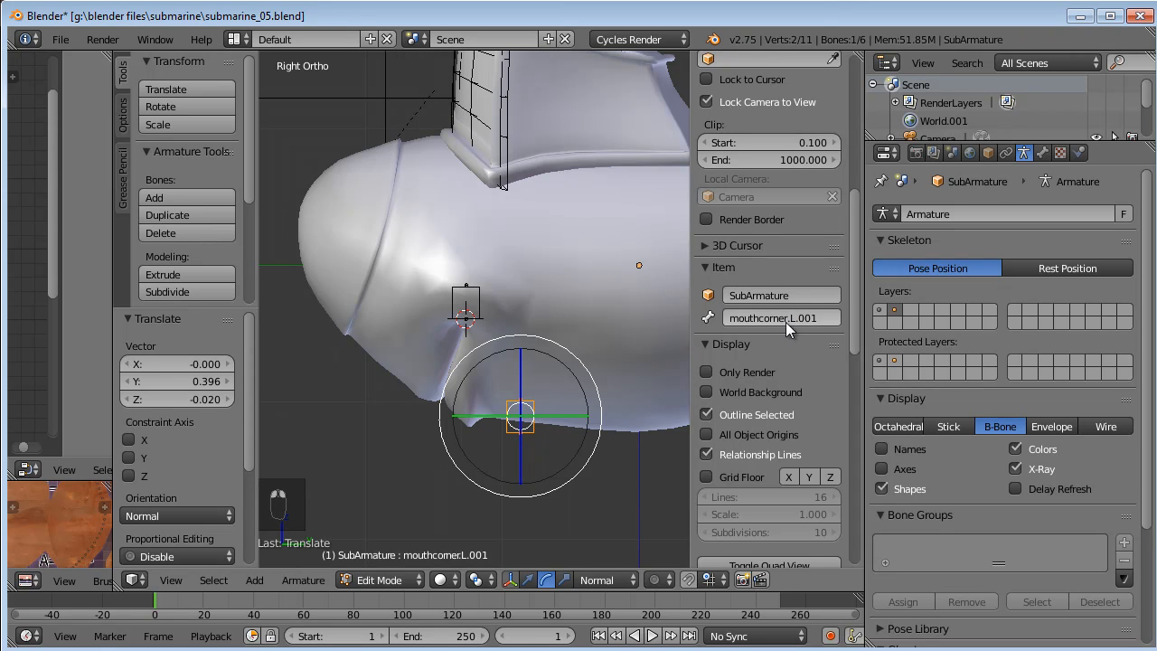
type("chin")
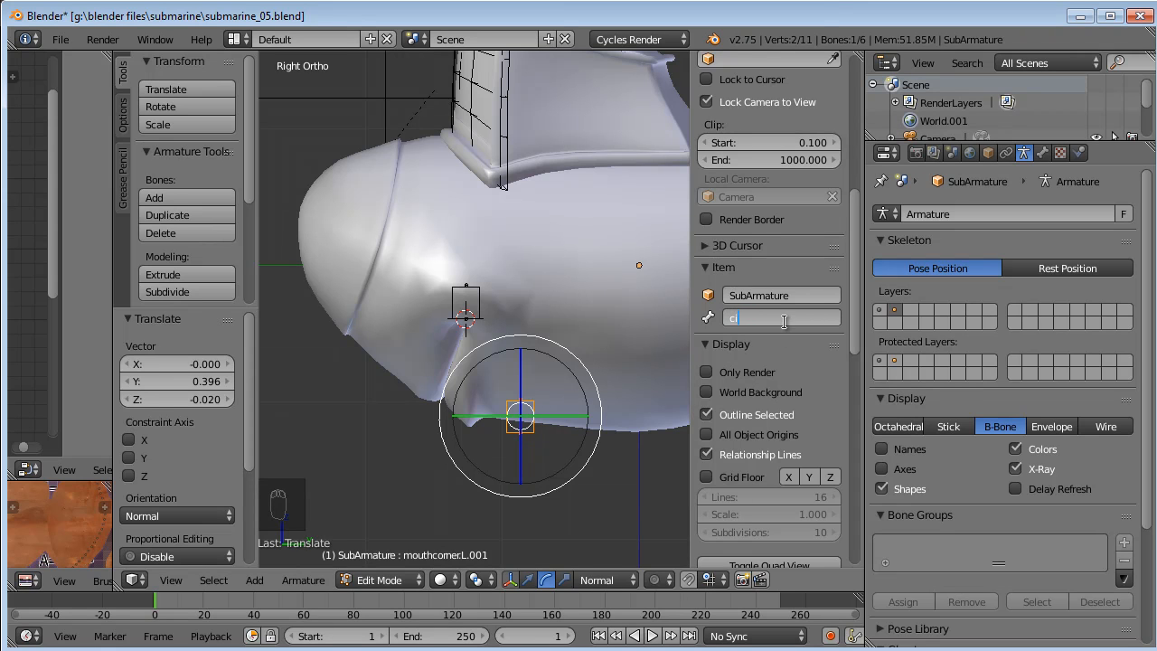
key("BackSpace")
key("BackSpace")
type("hin")
key("Return")
key("a")
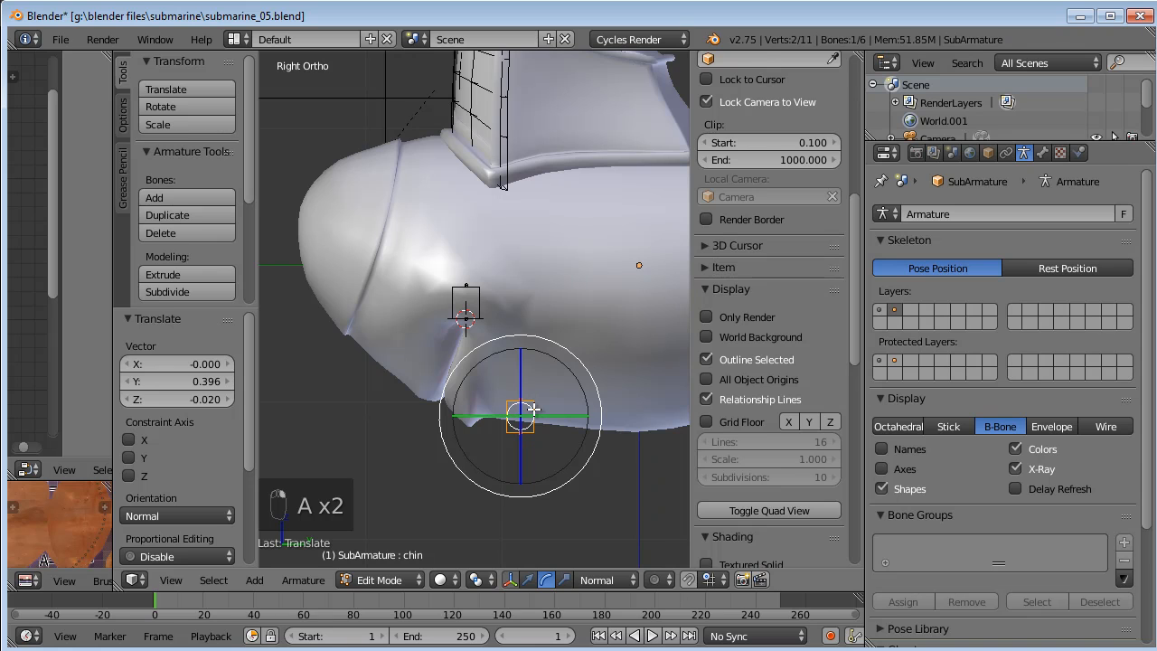
left_click(724, 268)
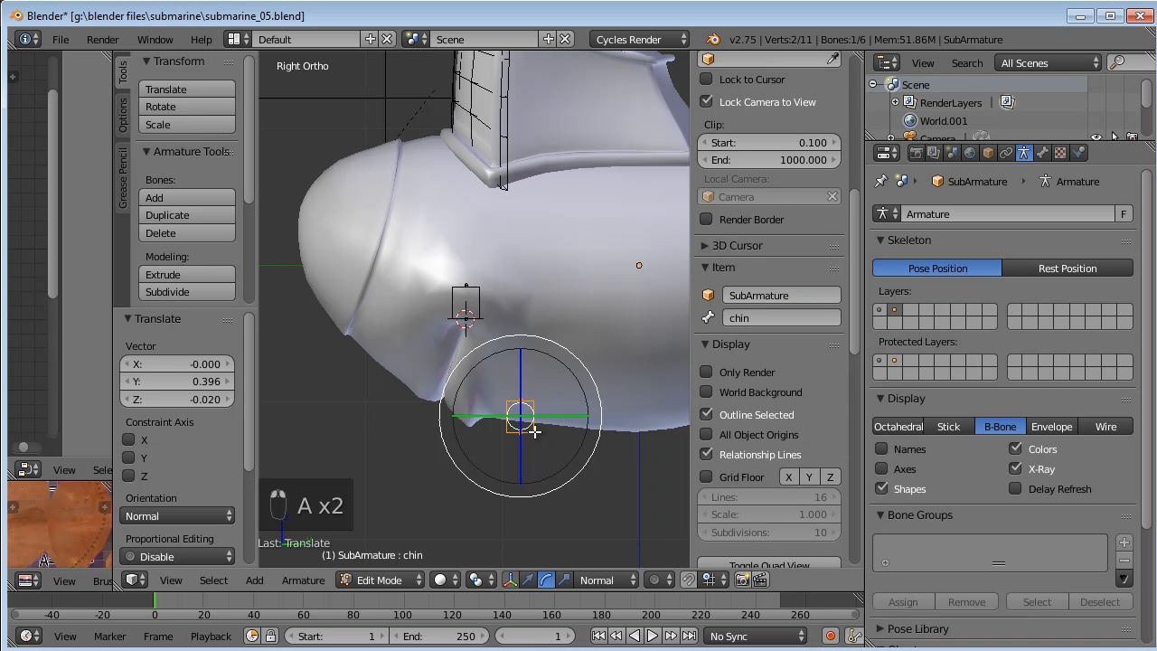
Duplicate the chin bone, offset about -0.35 in Y and 0.42 in Z beside the mouth, and rename the copy tongue.
key("shift+d")
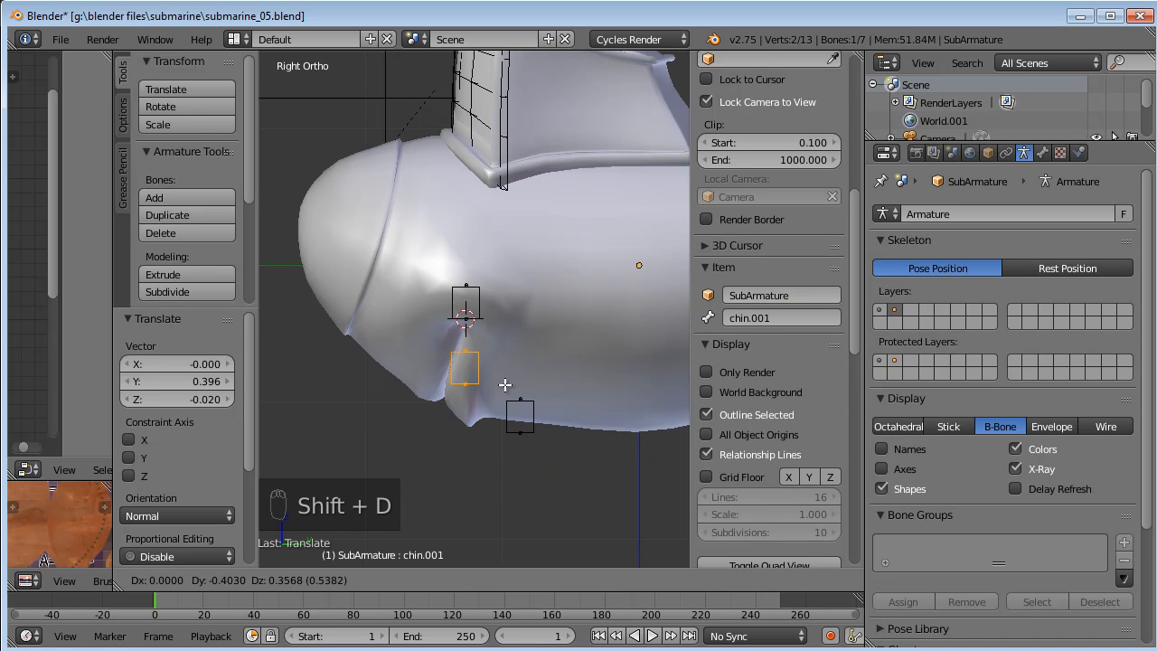
left_click(517, 382)
left_click(825, 317)
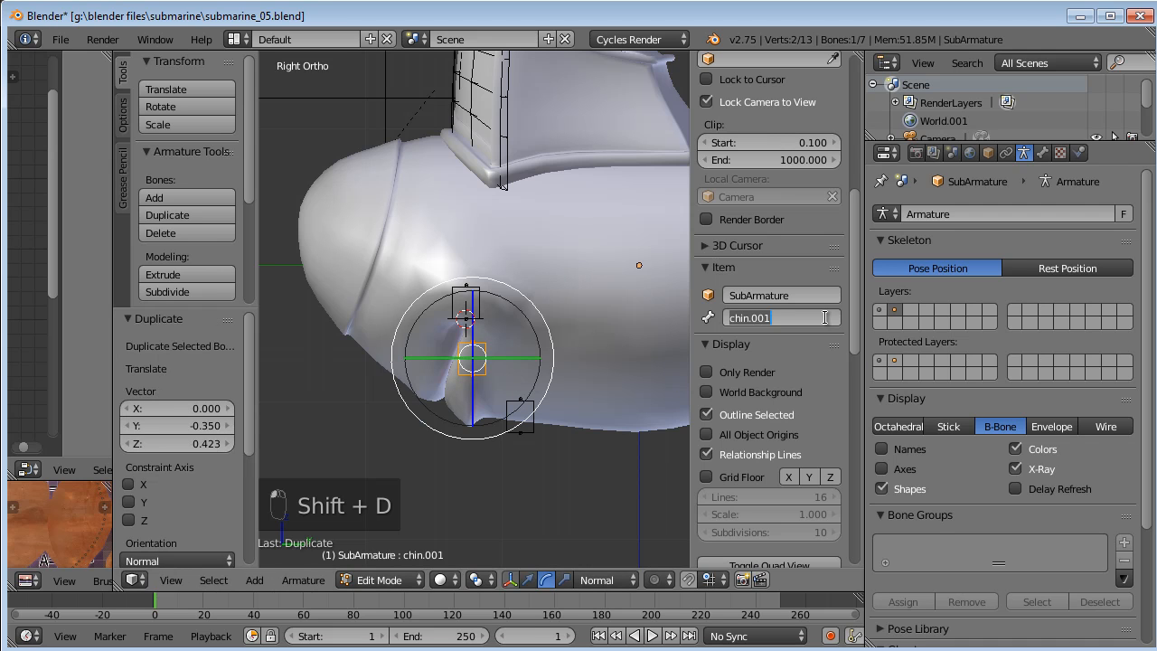
type("tongue")
key("Return")
Leave armature editing, select the submarine mesh and review its list of shape keys.
middle_click_drag(505, 306, 519, 270, "shift")
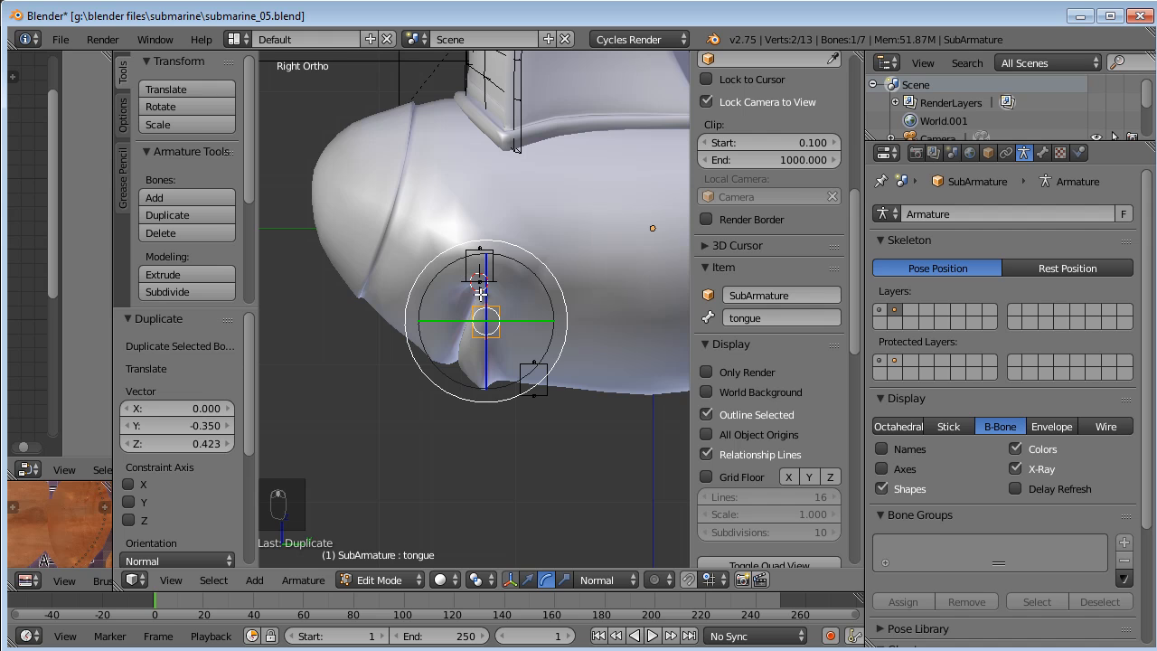
key("Tab")
right_click(573, 273)
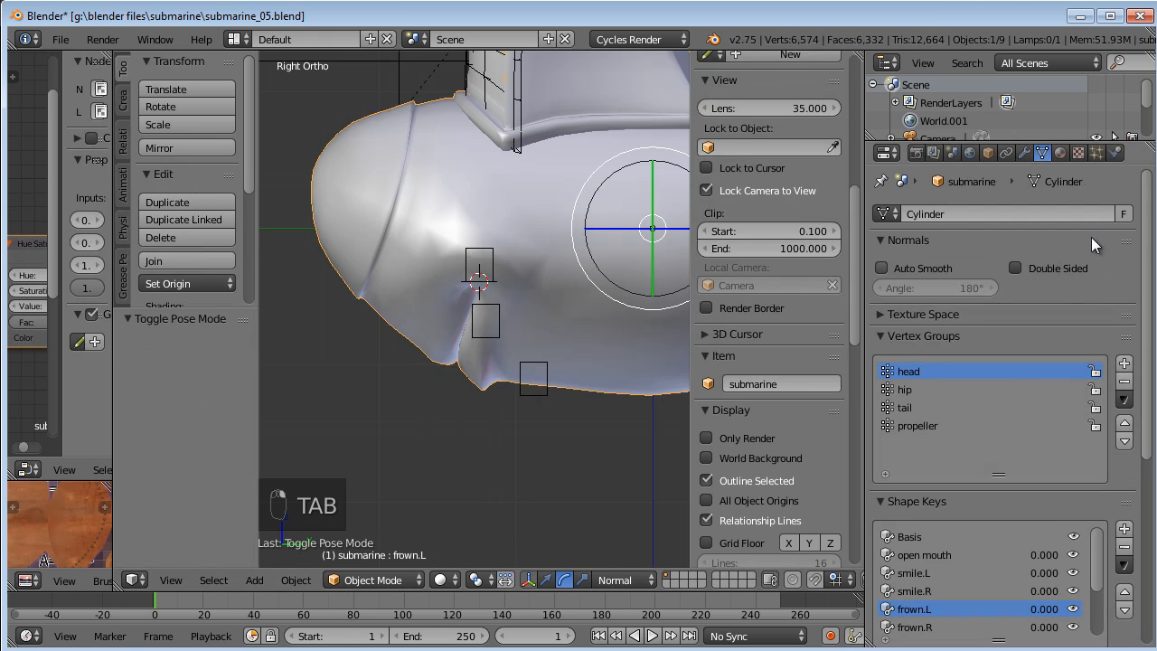
left_click(891, 336)
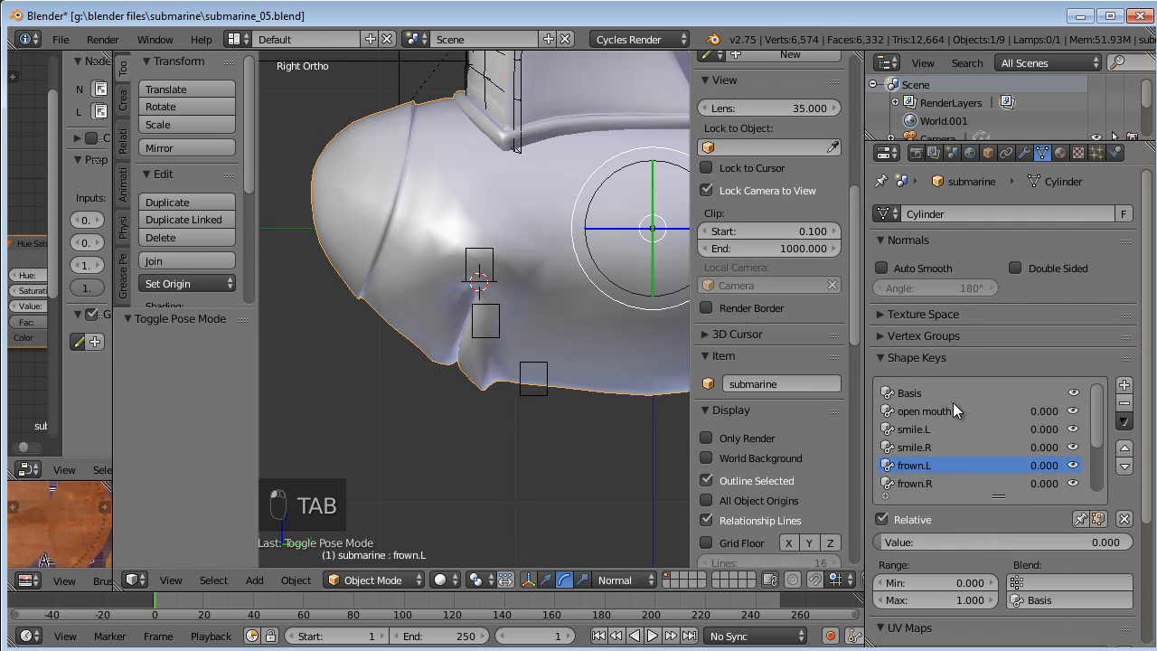
scroll(937, 461, "down", 4)
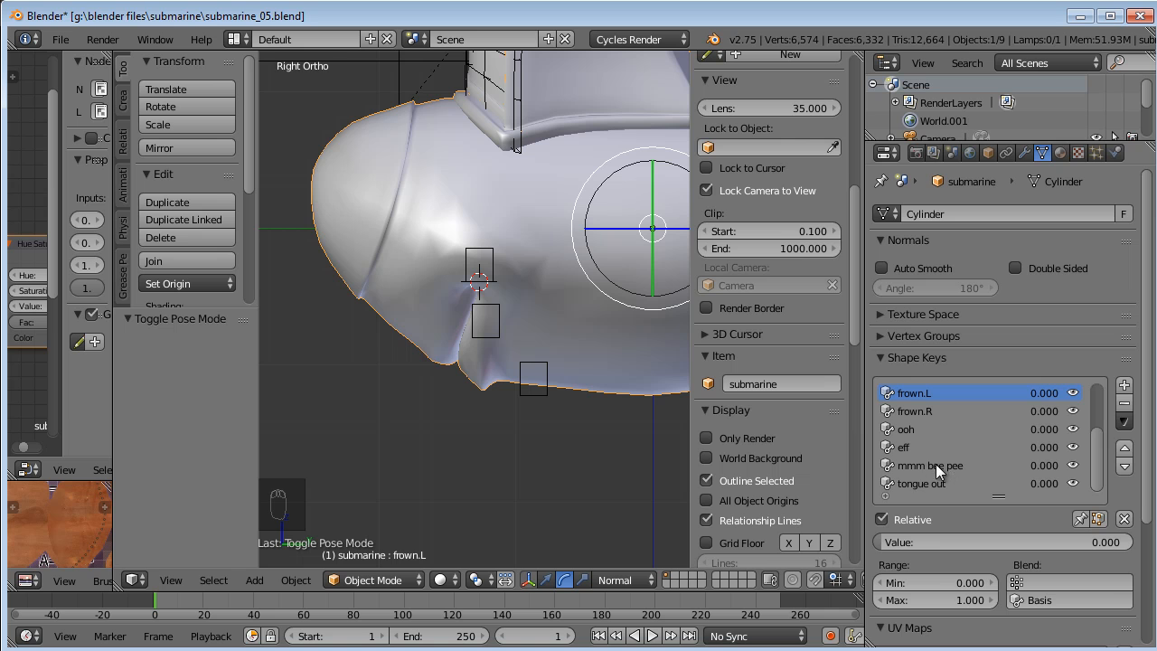
Duplicate the tongue bone in the armature's Edit Mode, offset about -0.09 in Y and -0.37 in Z, and rename the copy lip.
right_click(502, 330)
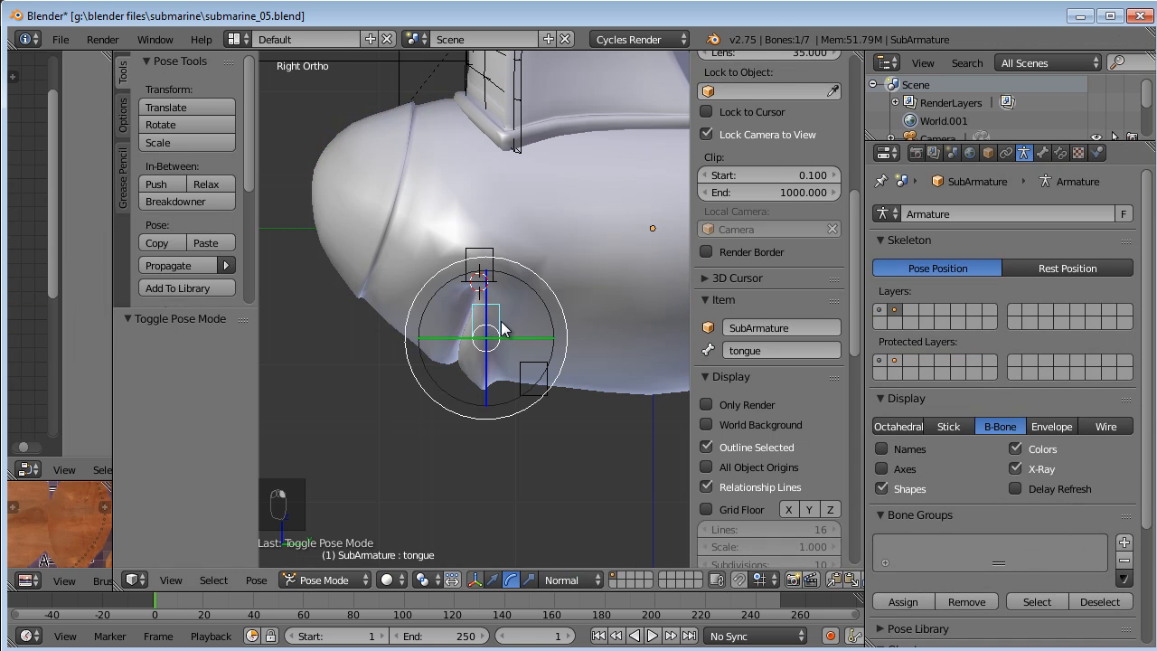
key("Tab")
key("shift+d")
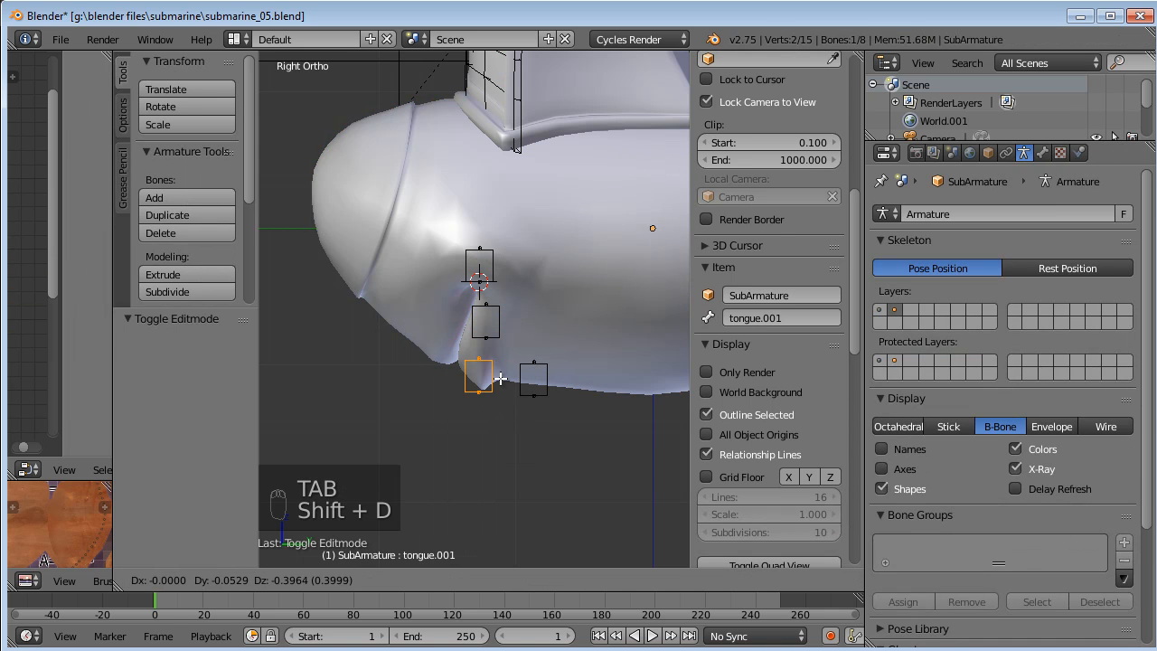
left_click(518, 375)
left_click(790, 320)
type("lip")
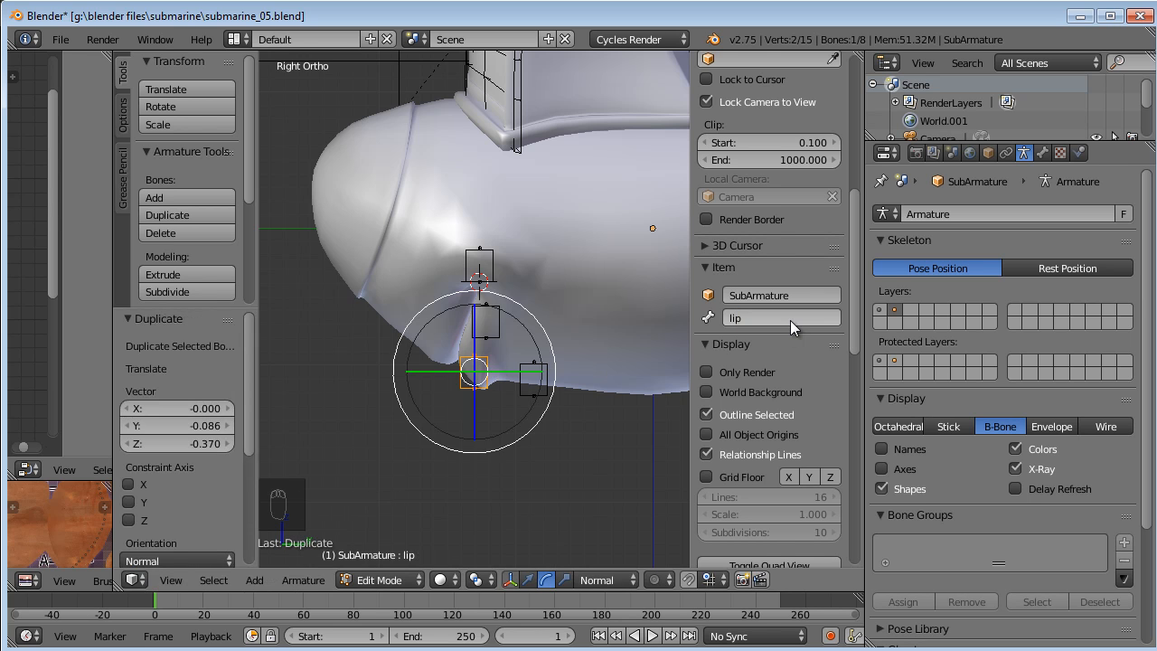
key("Return")
Select the mouthcorner.L bone, snap the 3D cursor to the center and make the cursor the pivot point.
right_click(503, 322)
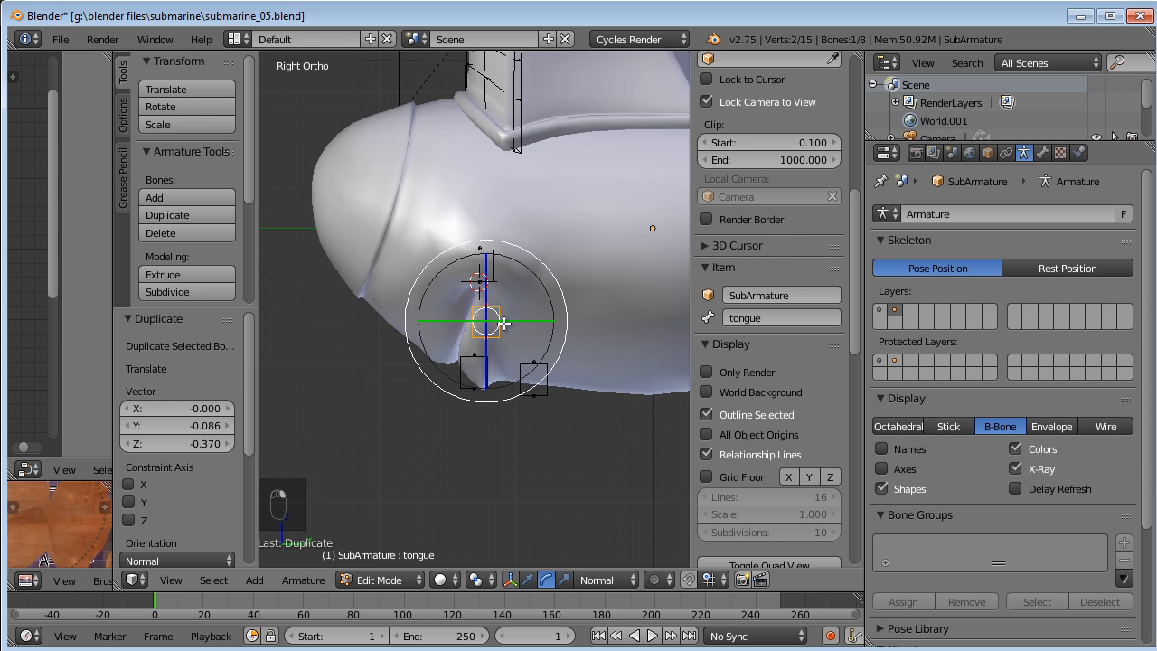
key("KP_1")
middle_click_drag(605, 282, 598, 277)
right_click(640, 274)
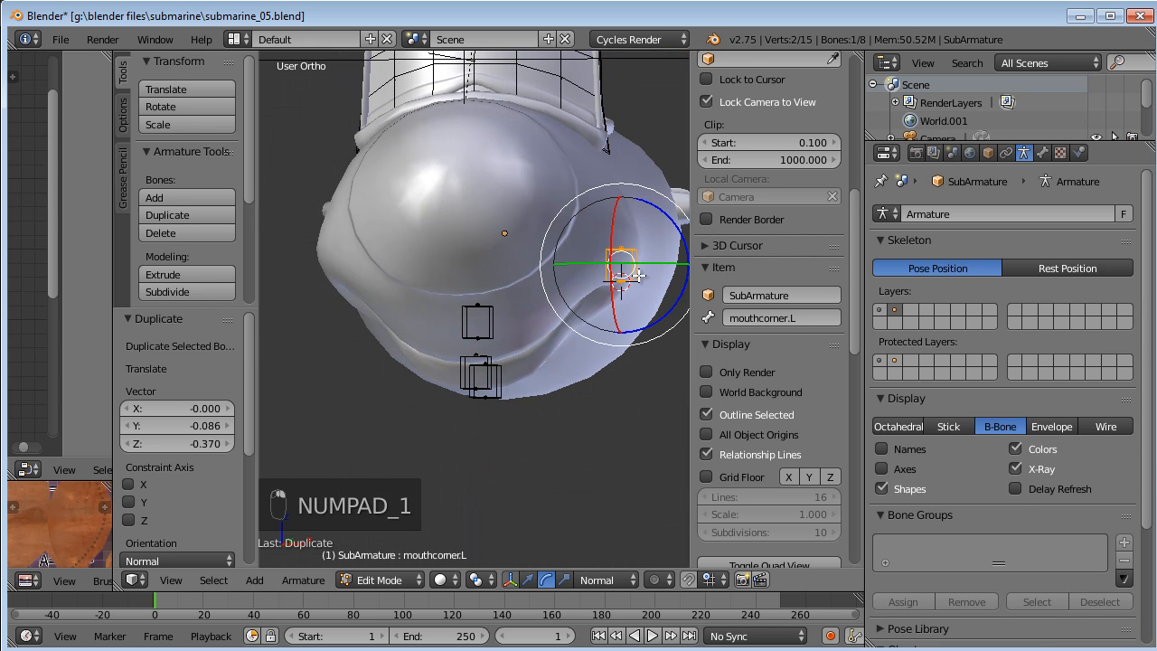
key("KP_1")
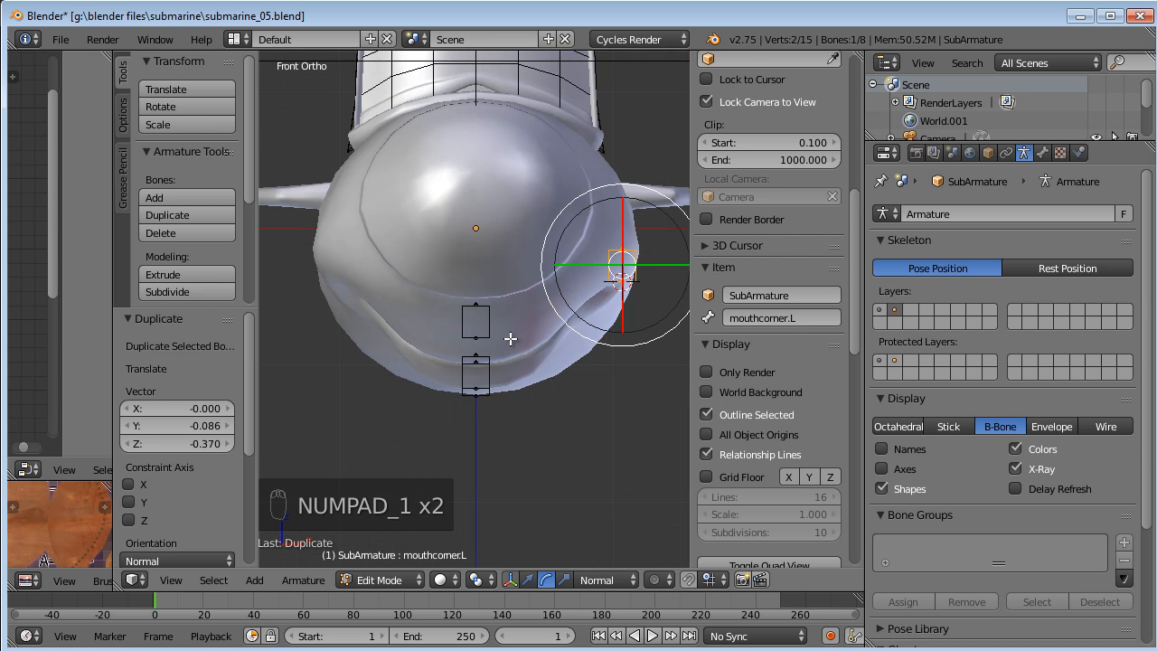
key("shift+s")
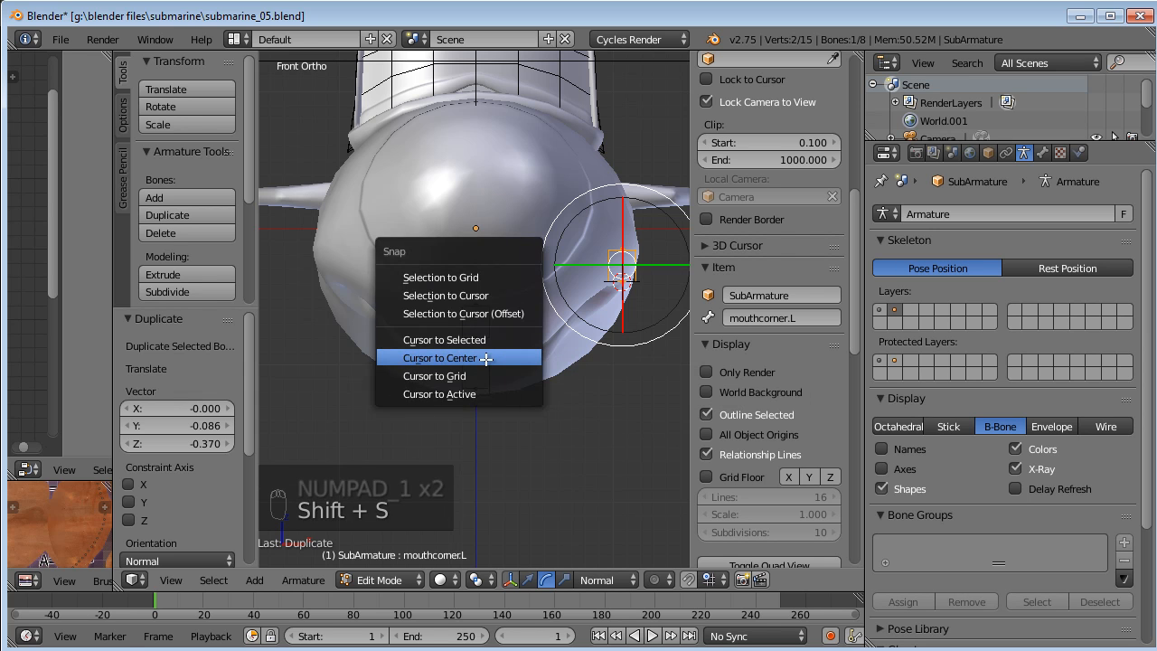
left_click(489, 359)
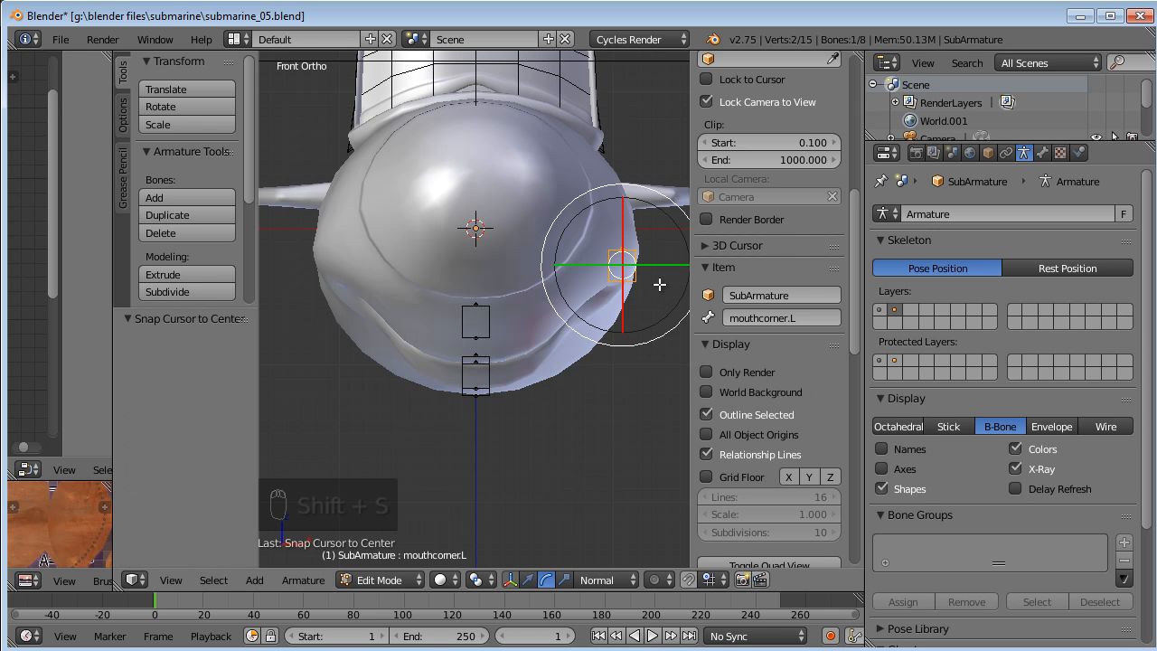
key("period")
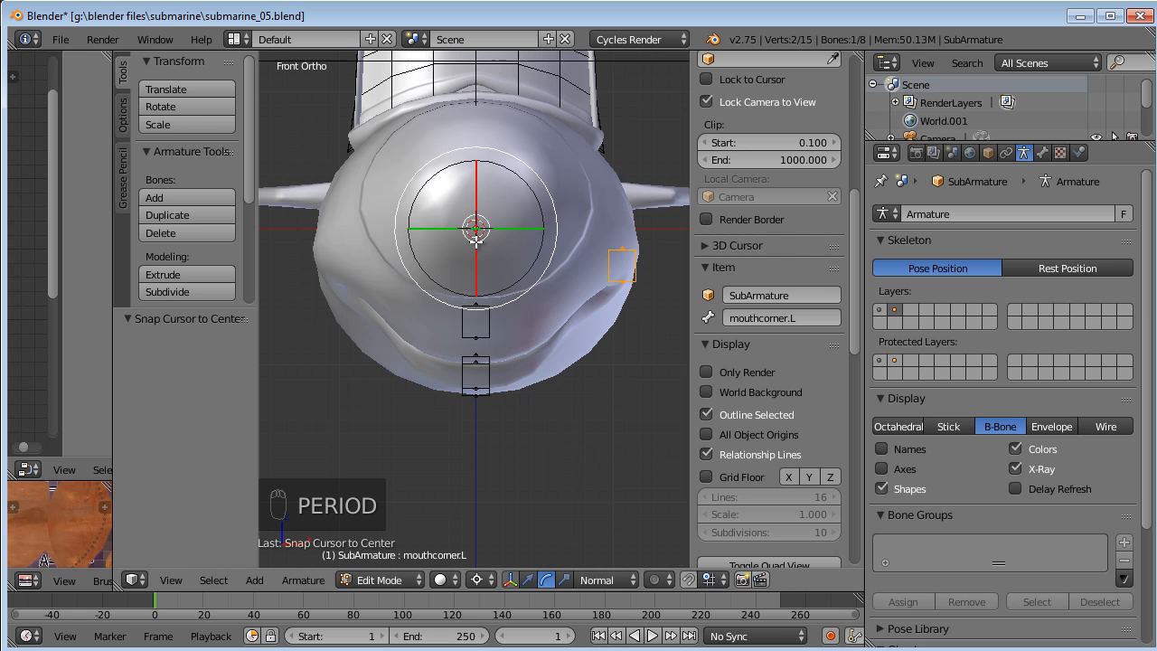
Duplicate the mouthcorner.L bone in place and mirror the copy to the other side by scaling it -1 along X.
key("shift+d")
right_click(622, 229)
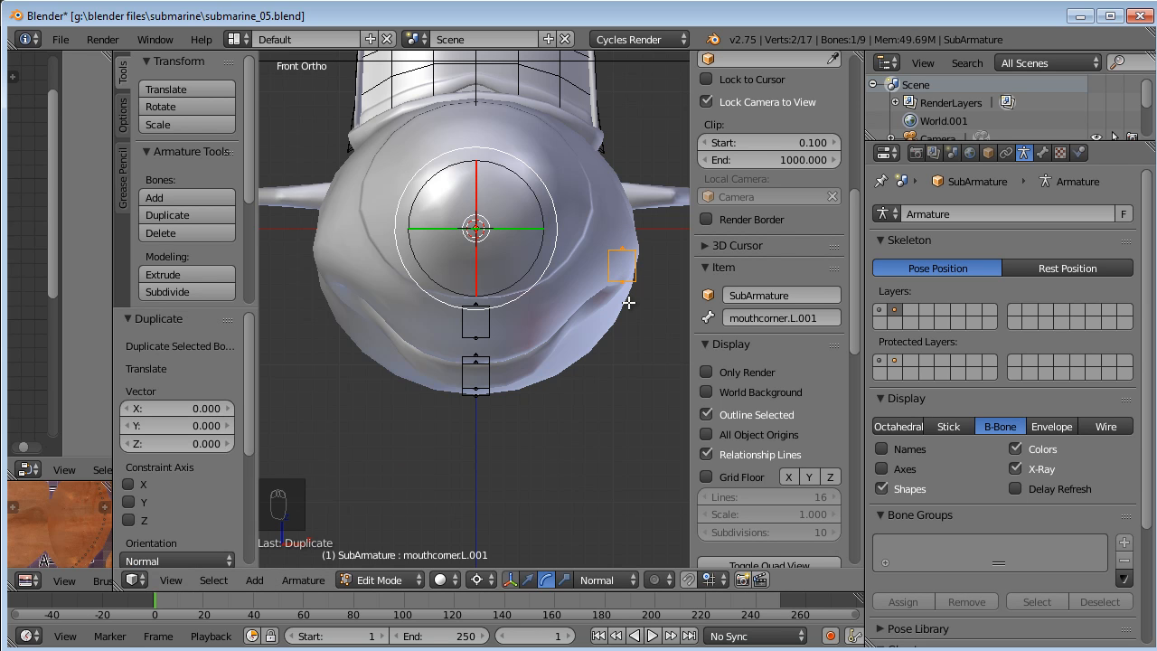
key("s")
key("x")
type("-1")
key("Return")
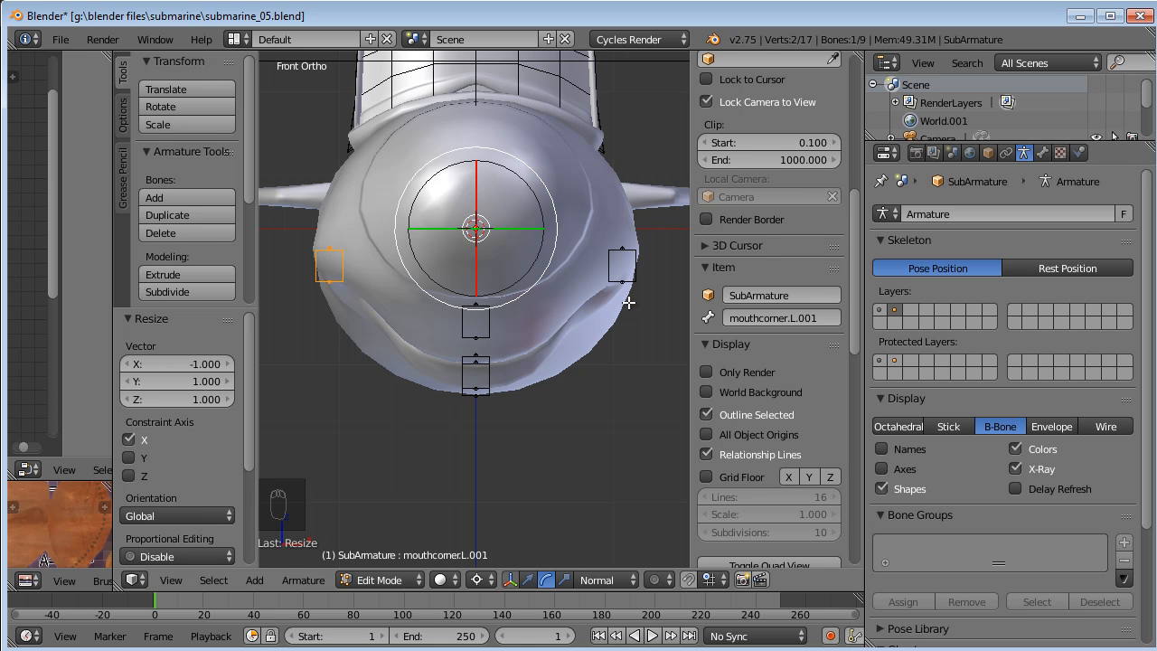
middle_click_drag(372, 311, 398, 322, "shift")
left_click(803, 318)
left_click_drag(785, 319, 896, 314)
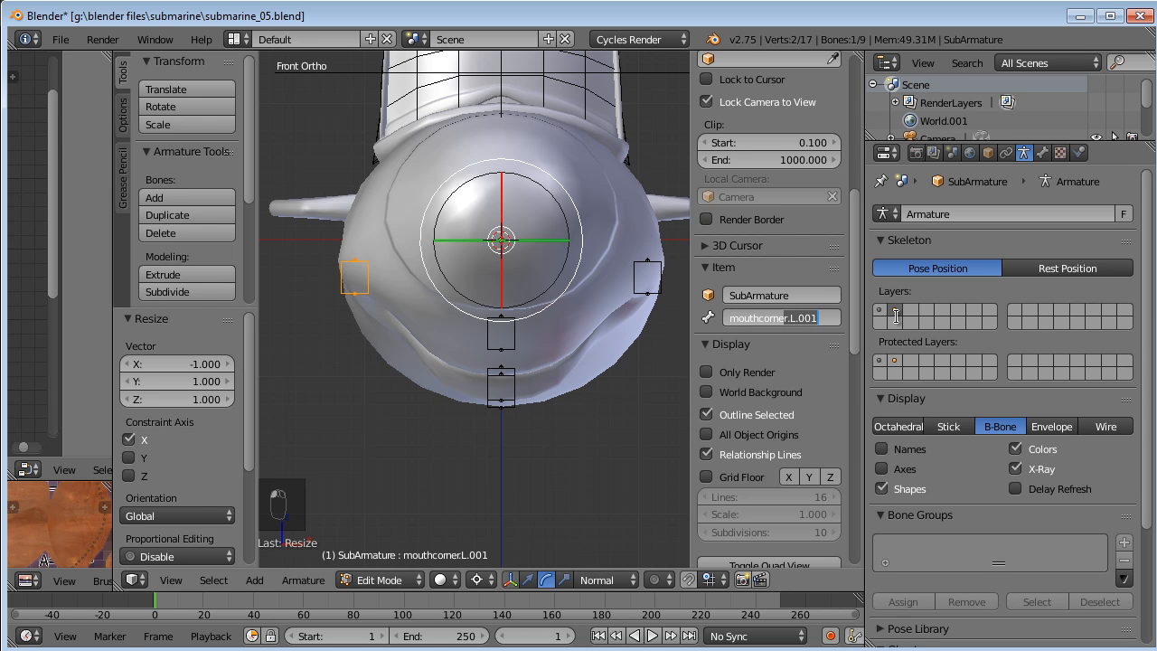
left_click(805, 343)
left_click(791, 320)
left_click_drag(790, 319, 844, 292)
type("L")
key("Return")
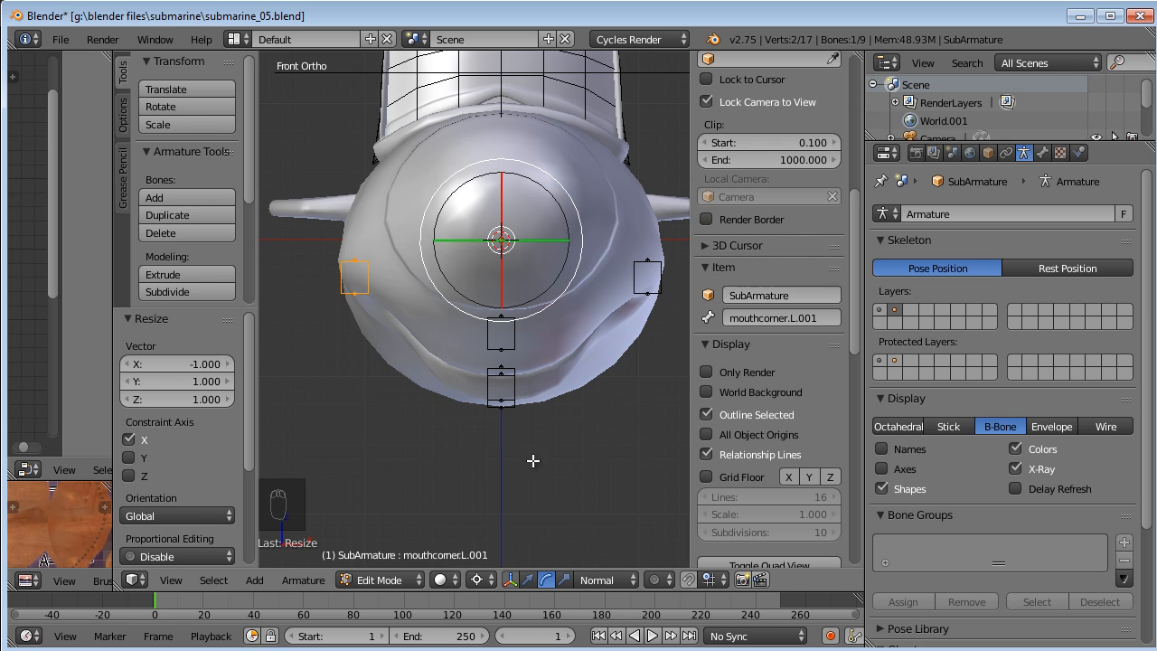
Flip the mirrored mouth-corner bone's name to mouthcorner.R.
left_click(295, 581)
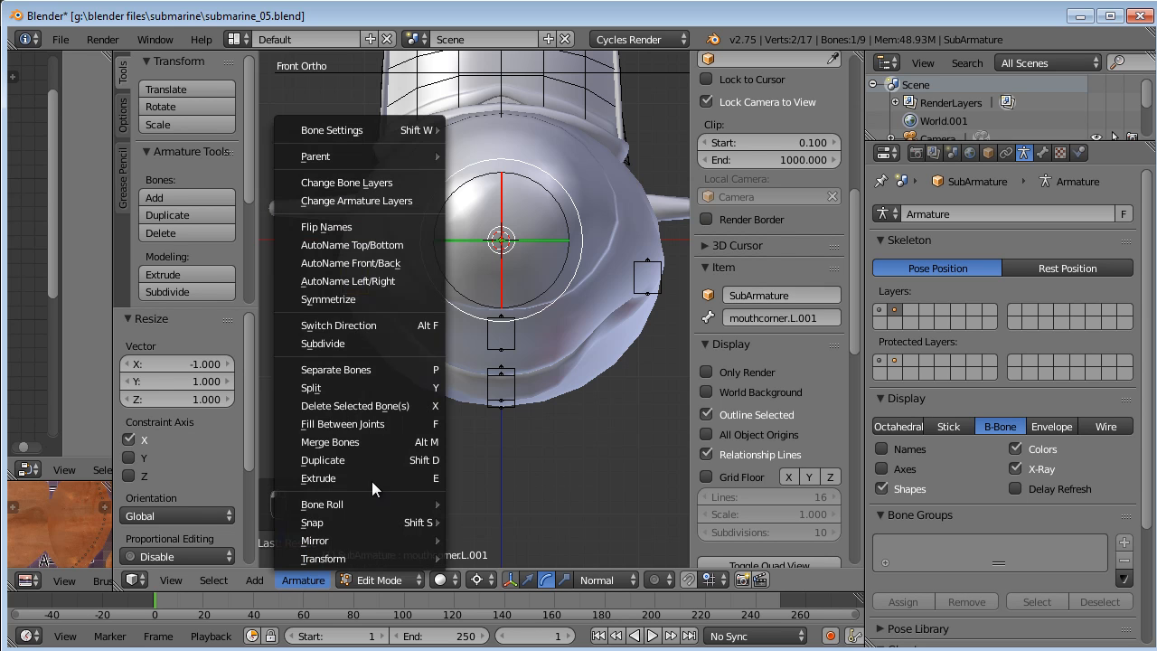
left_click(366, 231)
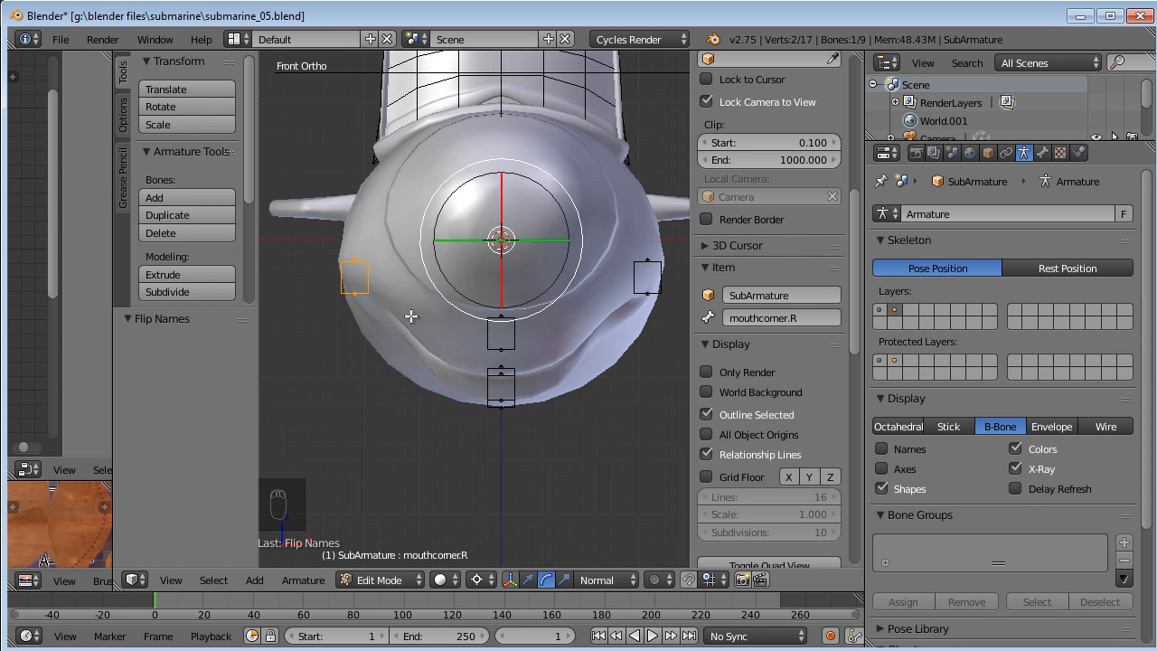
Select all five facial control bones, also show the first armature layer, and parent them to the head bone with Keep Offset.
middle_click_drag(506, 353, 506, 416)
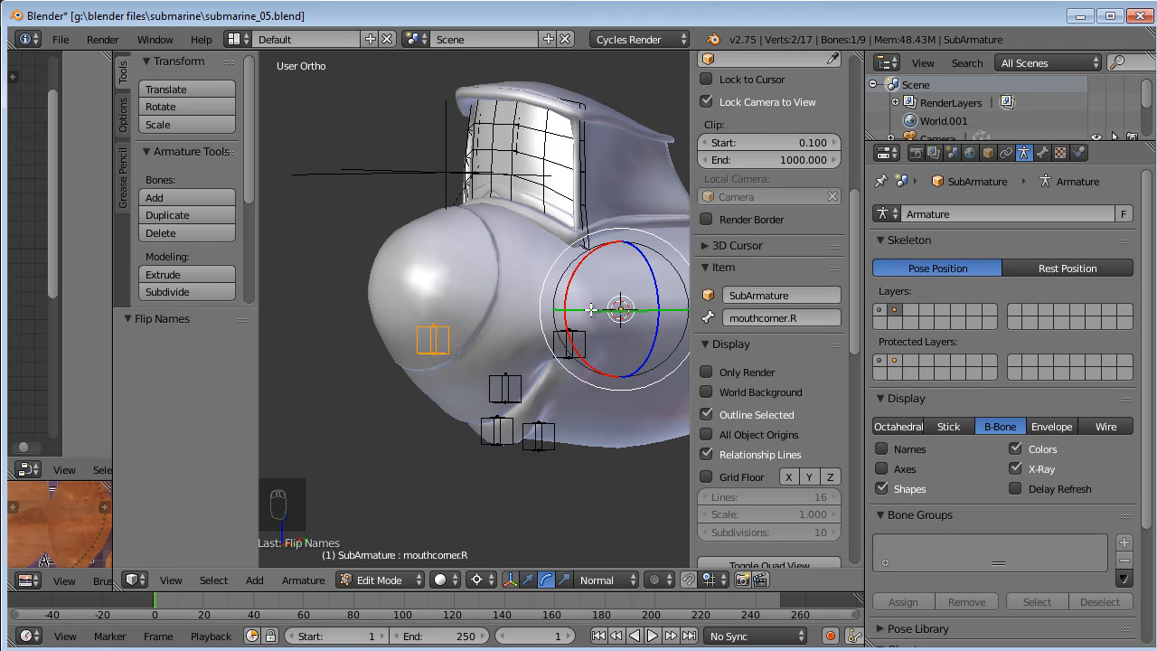
key("a")
key("b")
left_click_drag(619, 306, 383, 470)
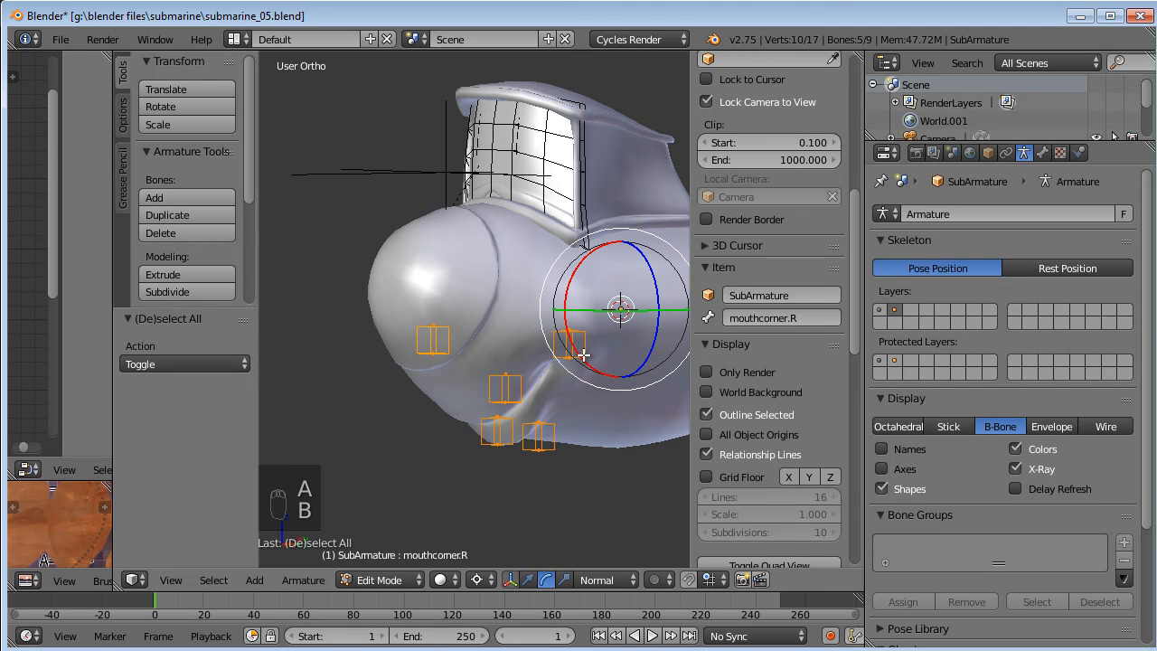
left_click(883, 313, "shift")
mouse_move(667, 342)
middle_mouse_down()
mouse_move(622, 323)
mouse_move(660, 327)
middle_mouse_up()
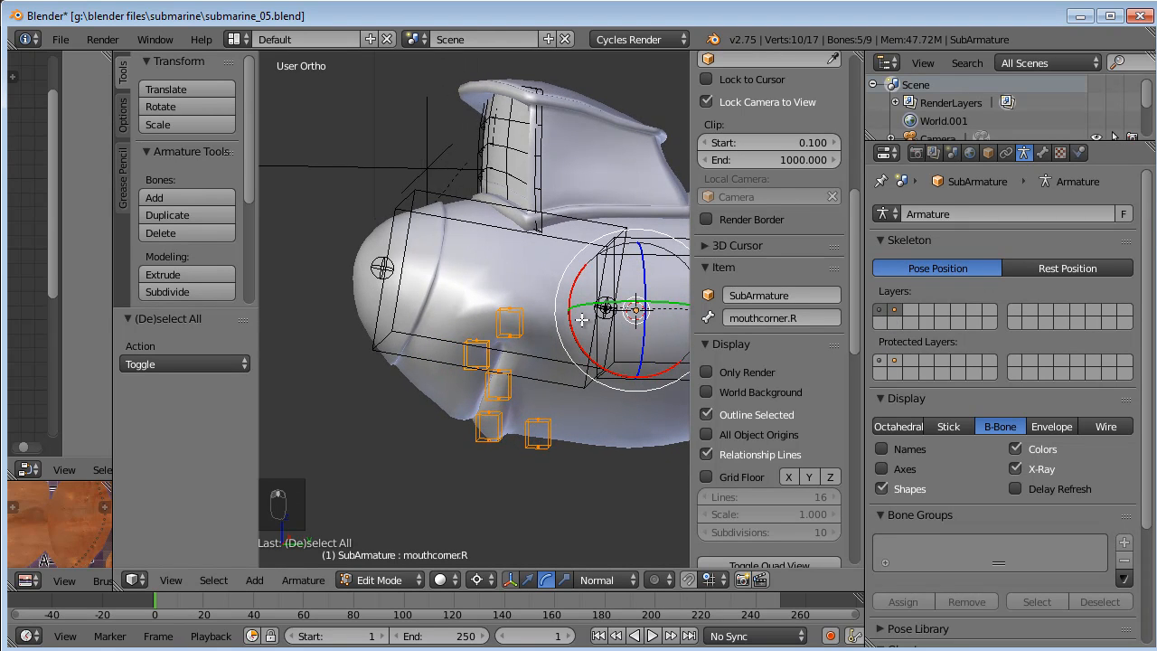
middle_click_drag(438, 363, 424, 385)
right_click(391, 344, "shift")
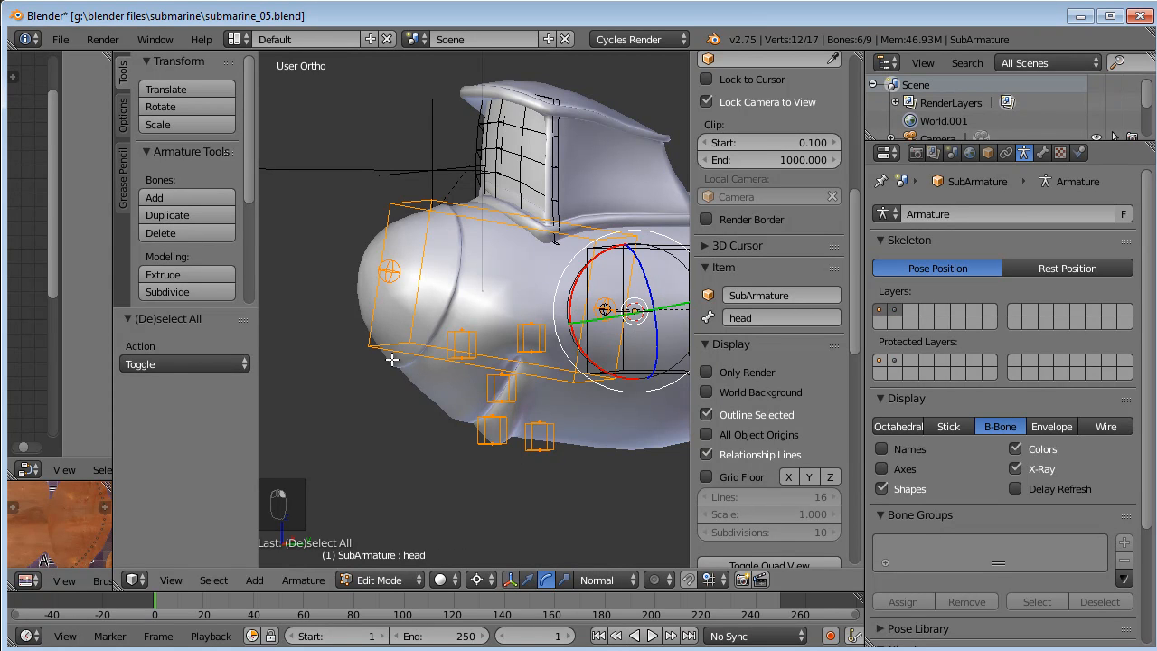
key("ctrl+p")
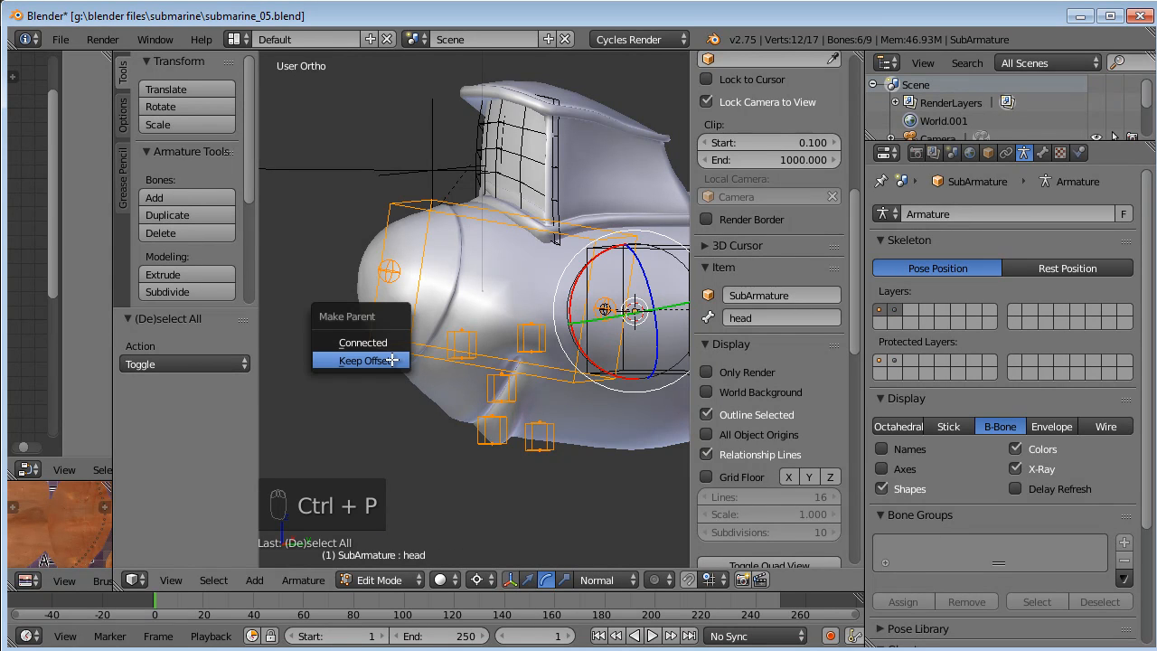
left_click(341, 362)
Return to Pose Mode and test a free rotation of the head bone to check the parenting, cancelling the rotation.
key("a")
key("Tab")
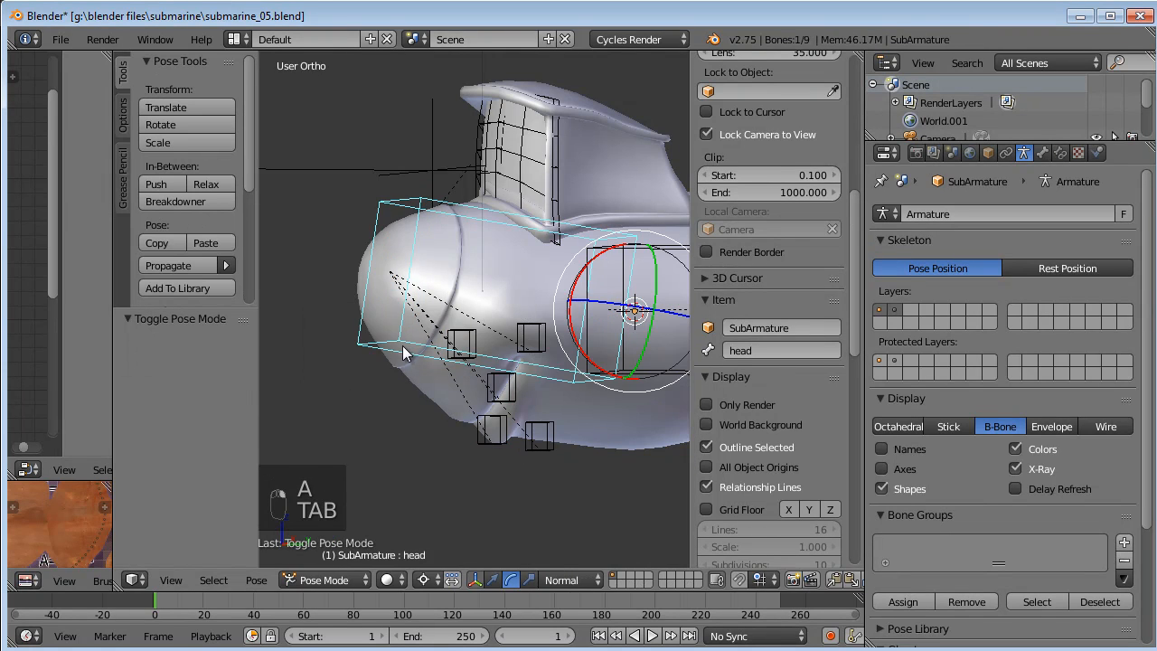
key("r")
key("r")
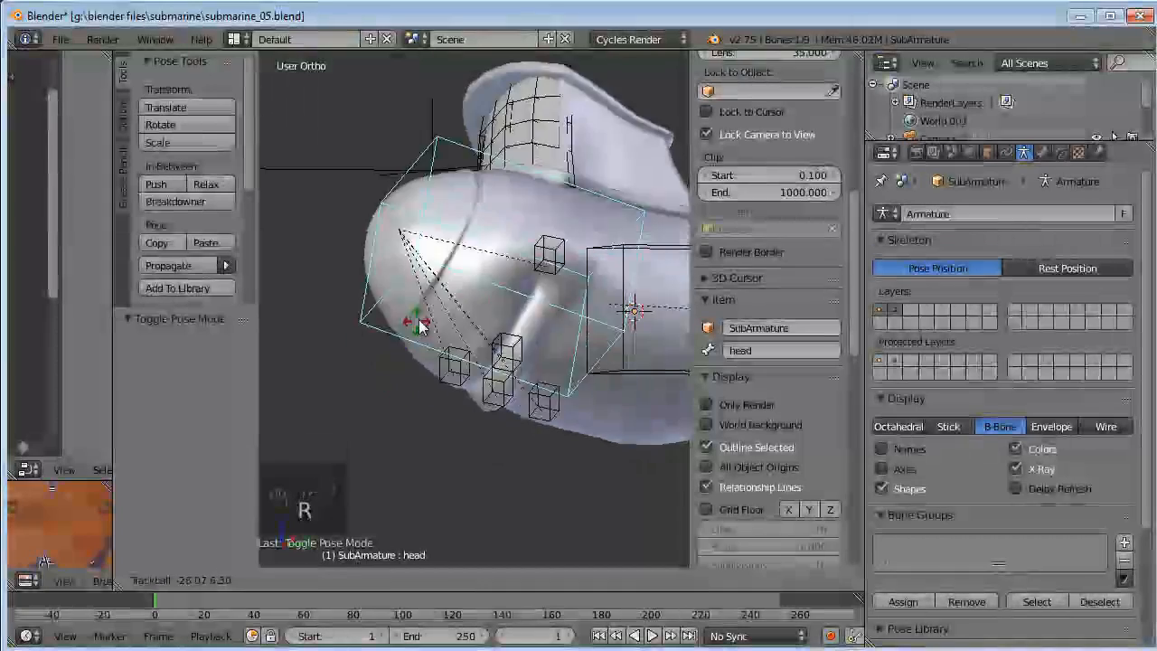
right_click(420, 328)
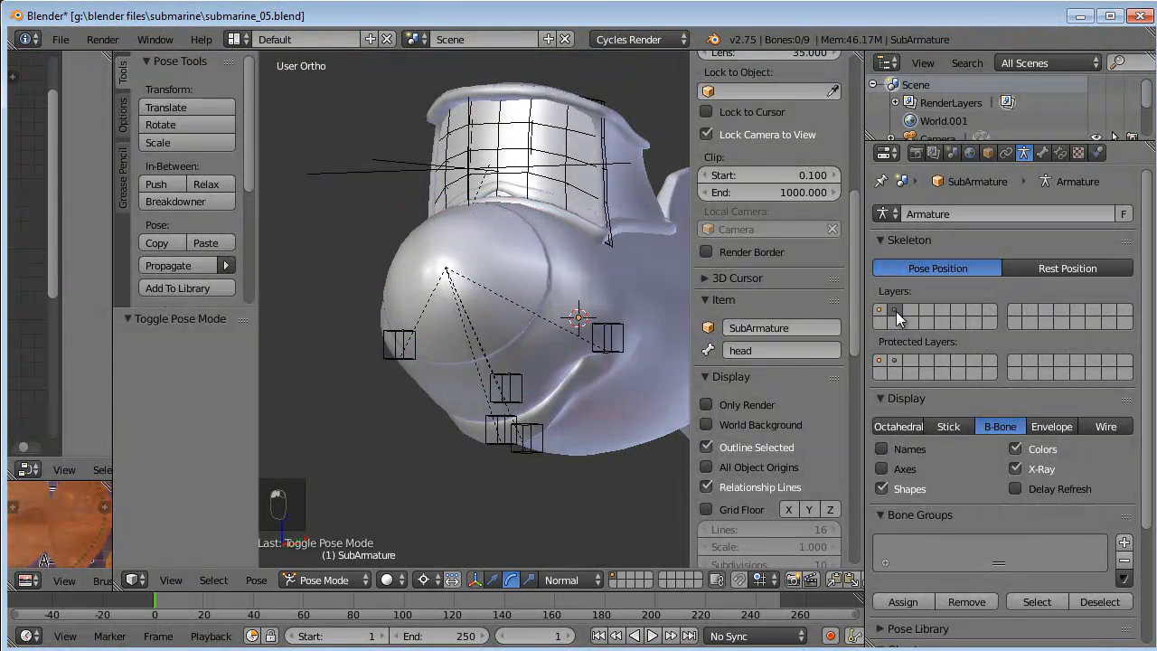
Show only the second armature layer with the facial control bones and select the submarine mesh.
left_click(896, 311)
middle_click_drag(589, 387, 611, 400)
right_click(611, 400)
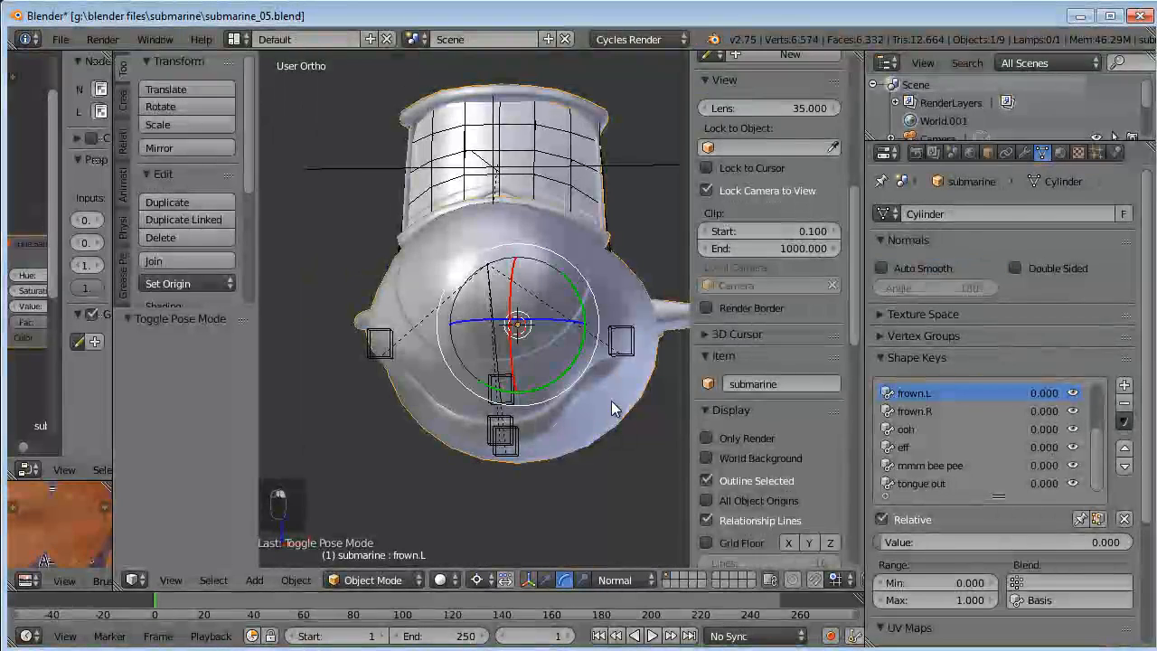
Add a driver to the value of the submarine's open mouth shape key.
key("KP_1")
scroll(1011, 418, "up", 4)
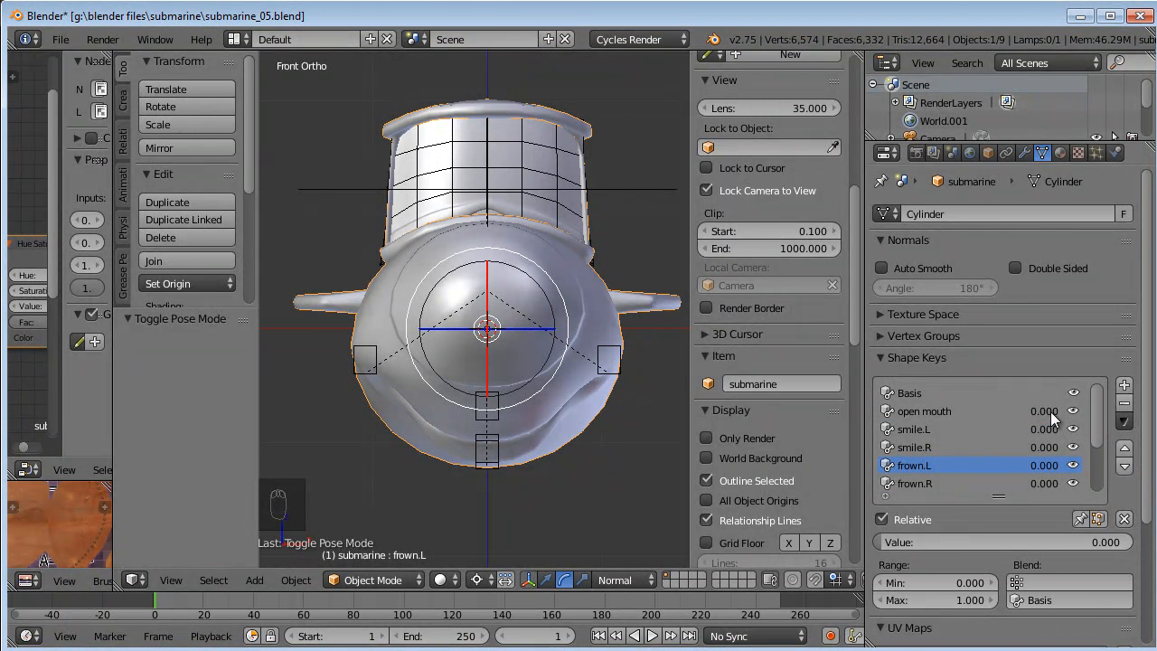
right_click(1046, 412)
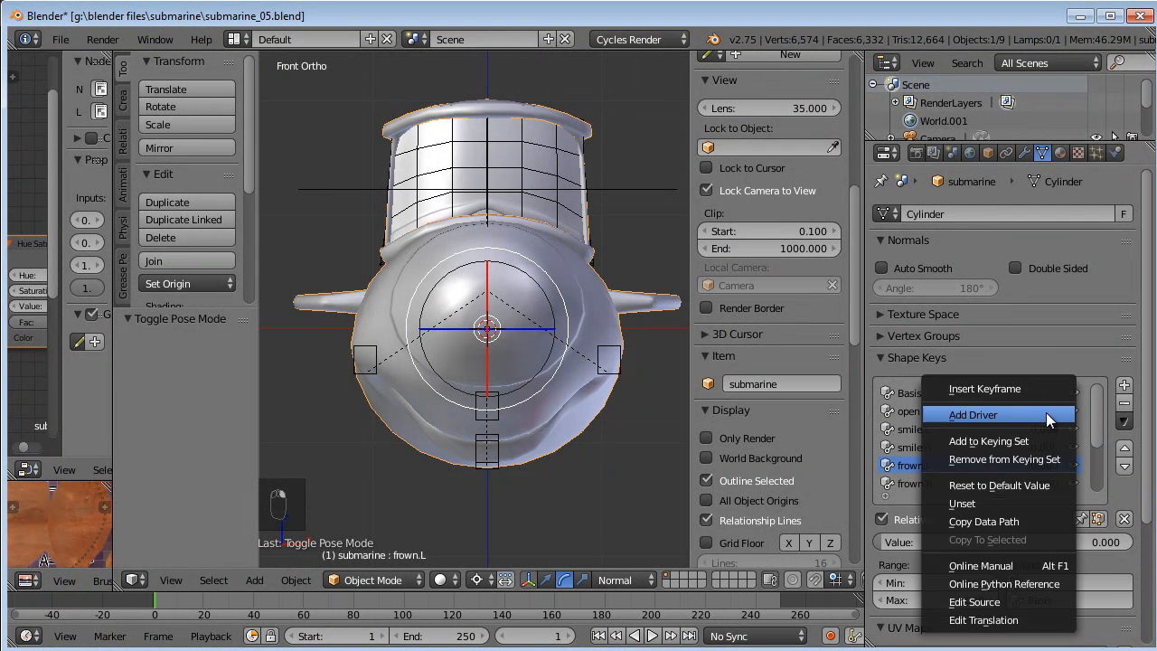
left_click(1042, 414)
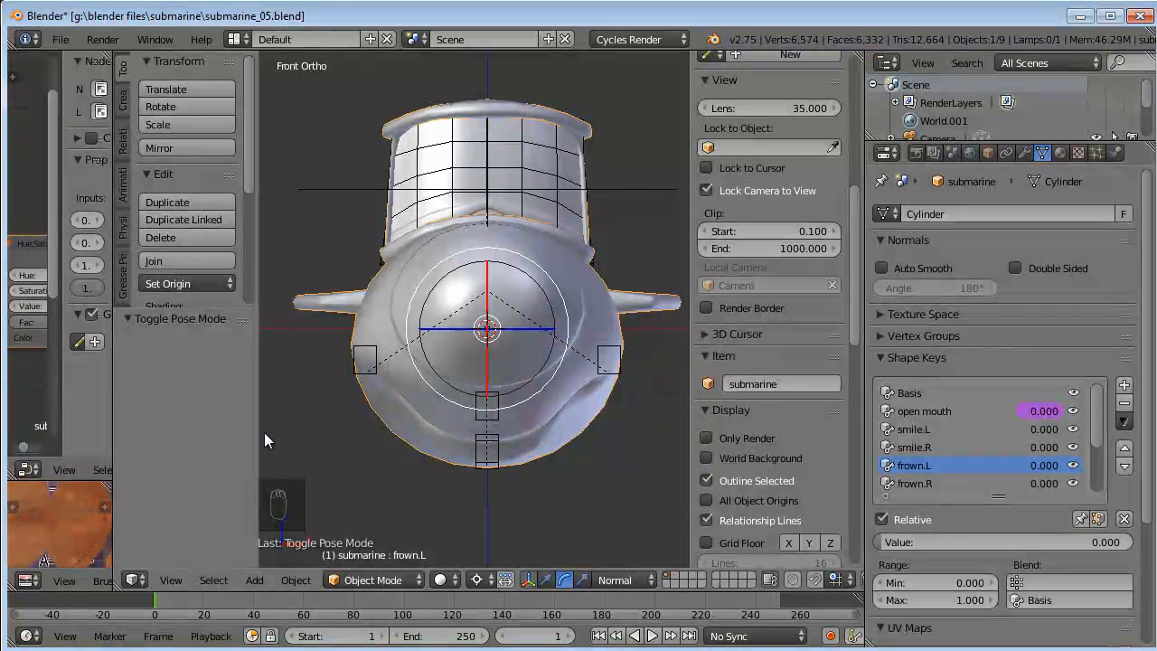
Narrow the 3D view's tool shelf and widen the node editor area beside the 3D view.
left_click_drag(261, 444, 200, 434)
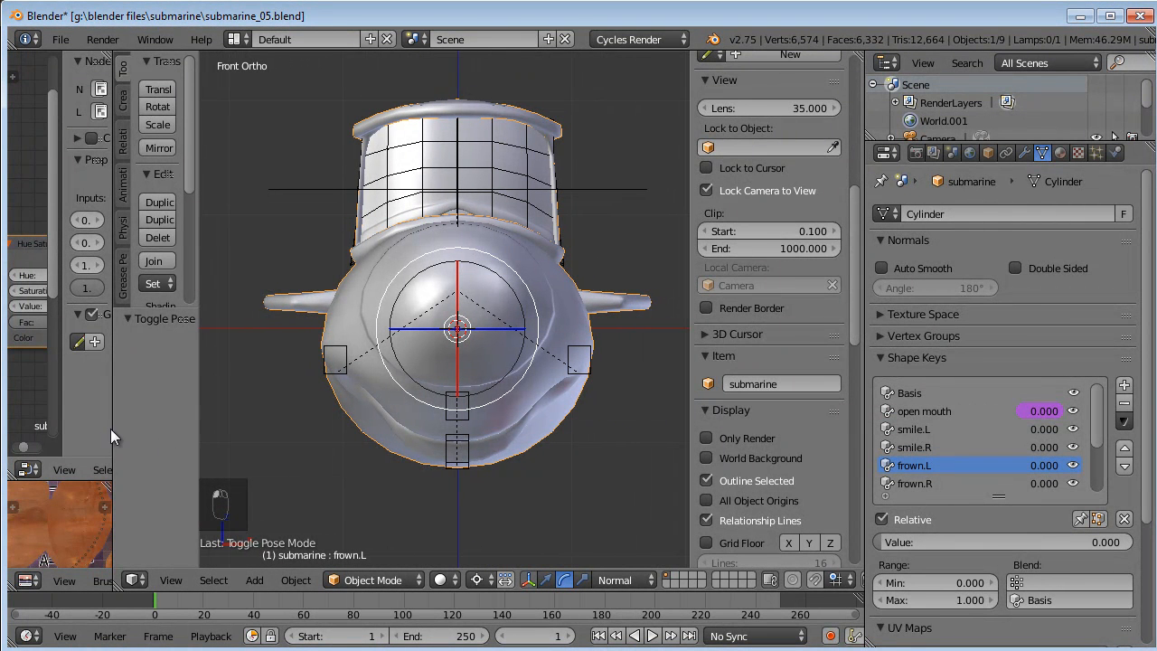
left_click_drag(111, 429, 211, 427)
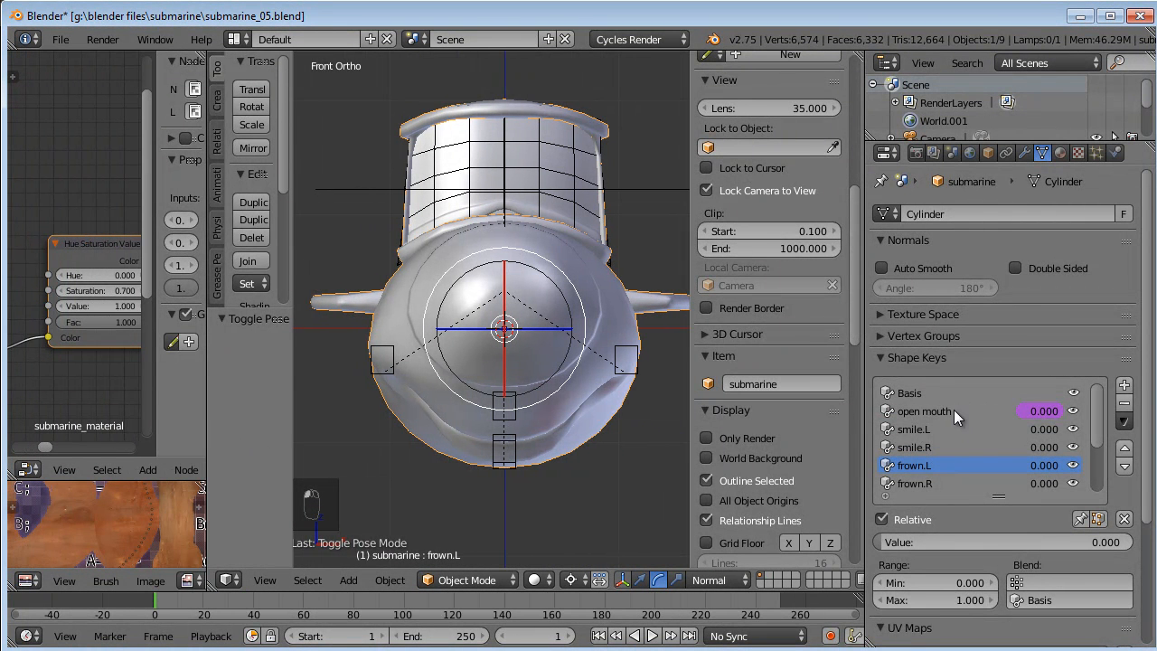
middle_click_drag(508, 403, 542, 457)
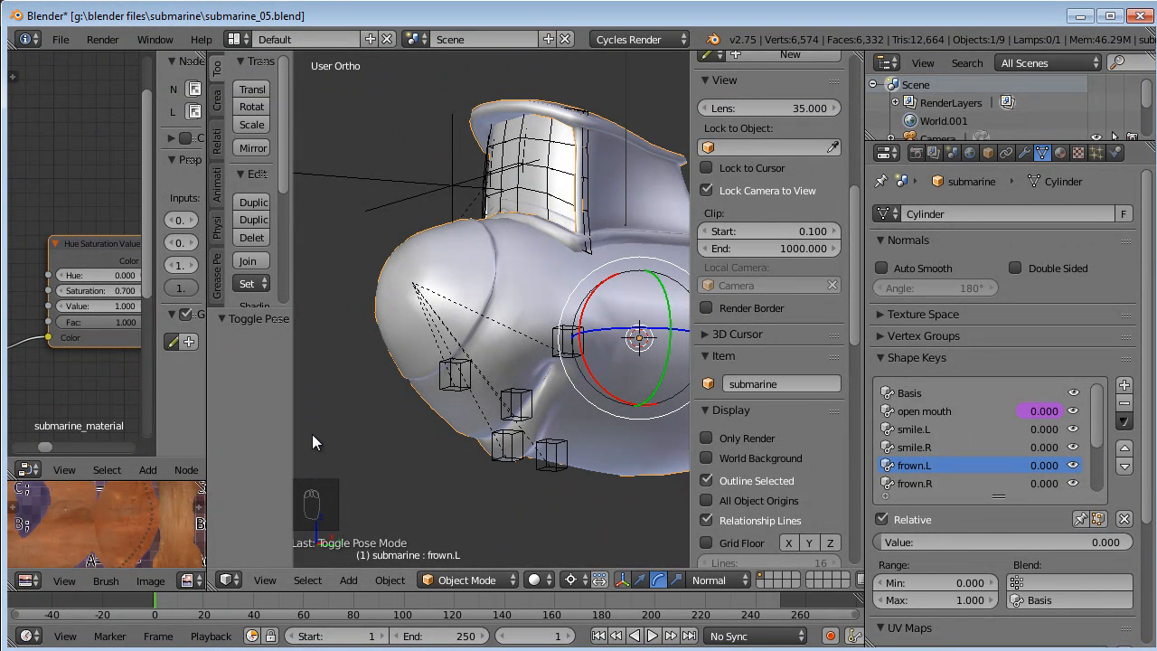
left_click_drag(207, 462, 229, 462)
Test moving the chin bone, cancel the move, and reselect the submarine mesh.
right_click(553, 460)
key("g")
right_click(525, 448)
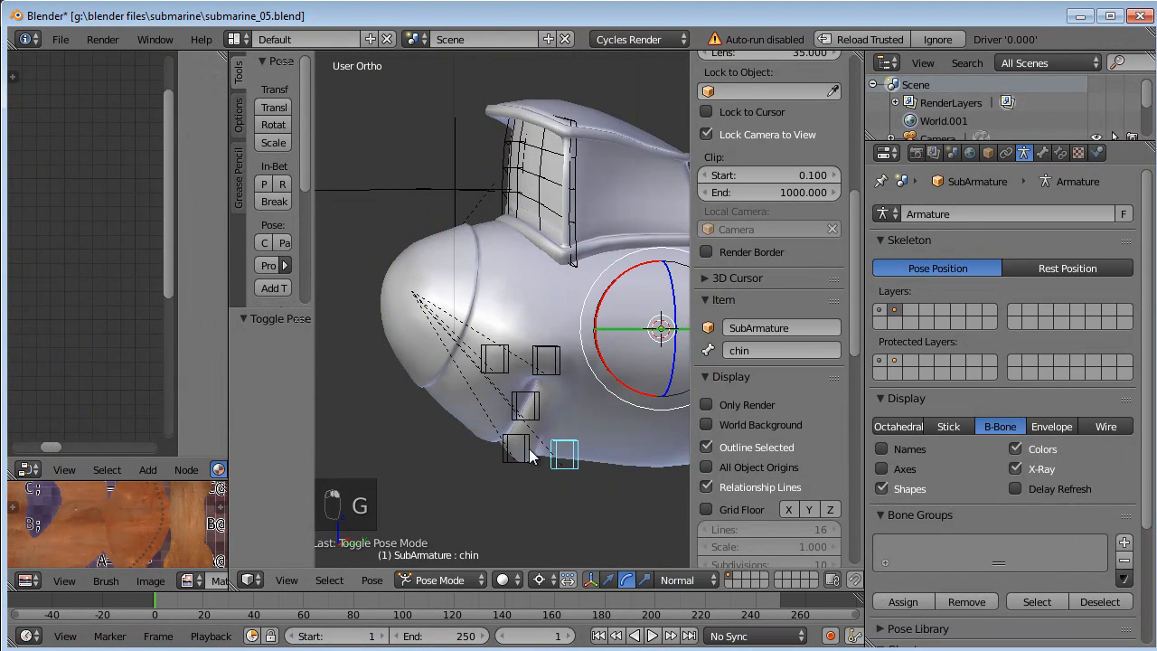
right_click(603, 421)
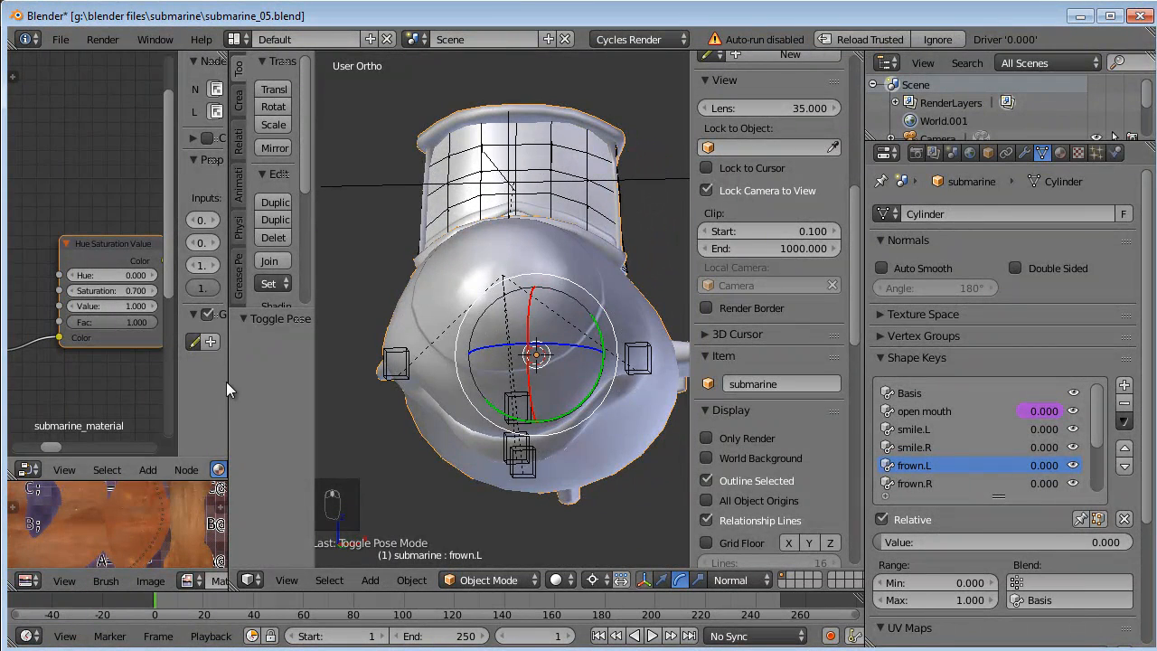
Turn the node editor into a Graph Editor, extend it over the image editor below, and widen it.
left_click_drag(227, 382, 316, 381)
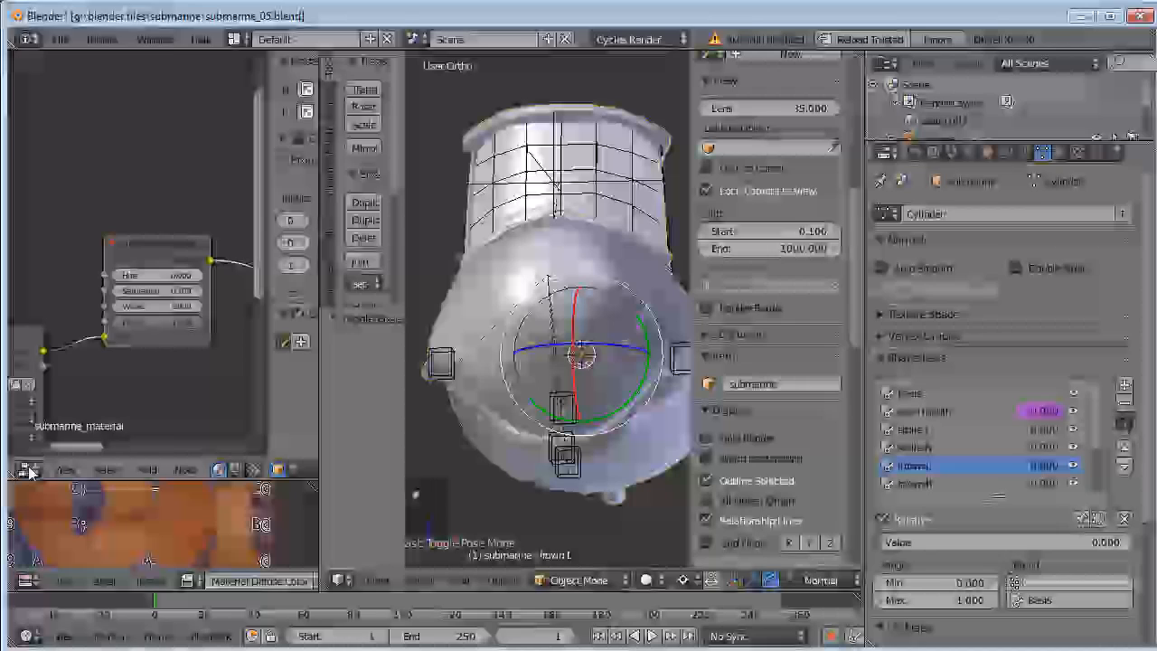
left_click(29, 469)
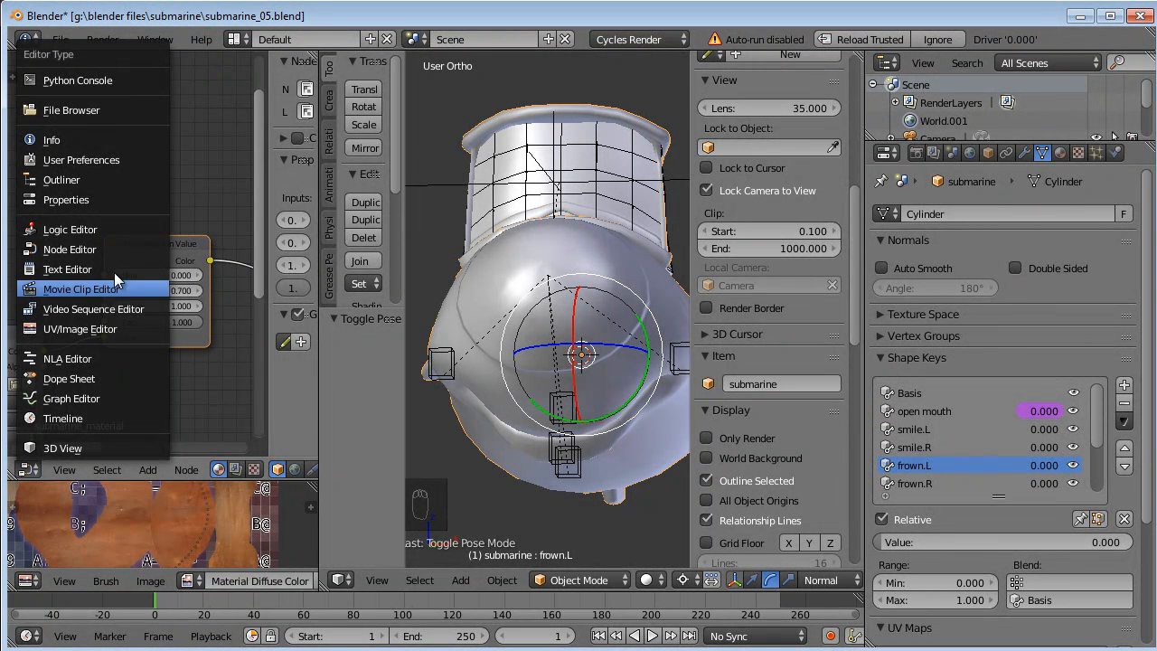
left_click(81, 398)
left_click_drag(7, 474, 113, 535)
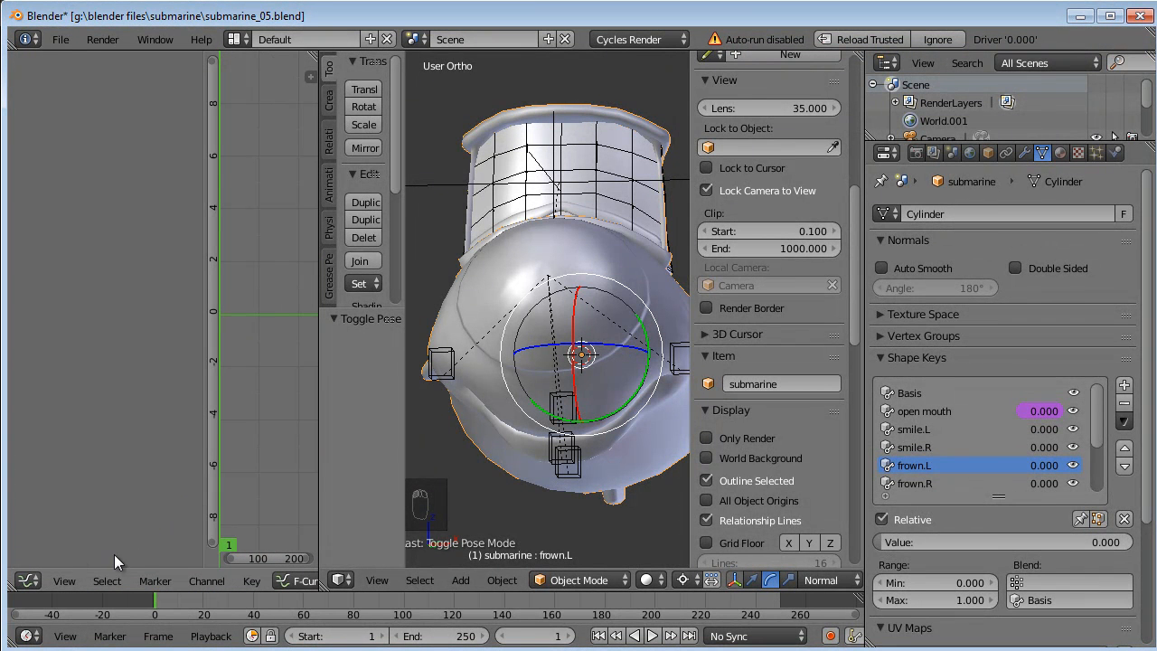
left_click_drag(203, 525, 172, 516)
left_click_drag(319, 498, 390, 493)
left_click_drag(178, 483, 187, 484)
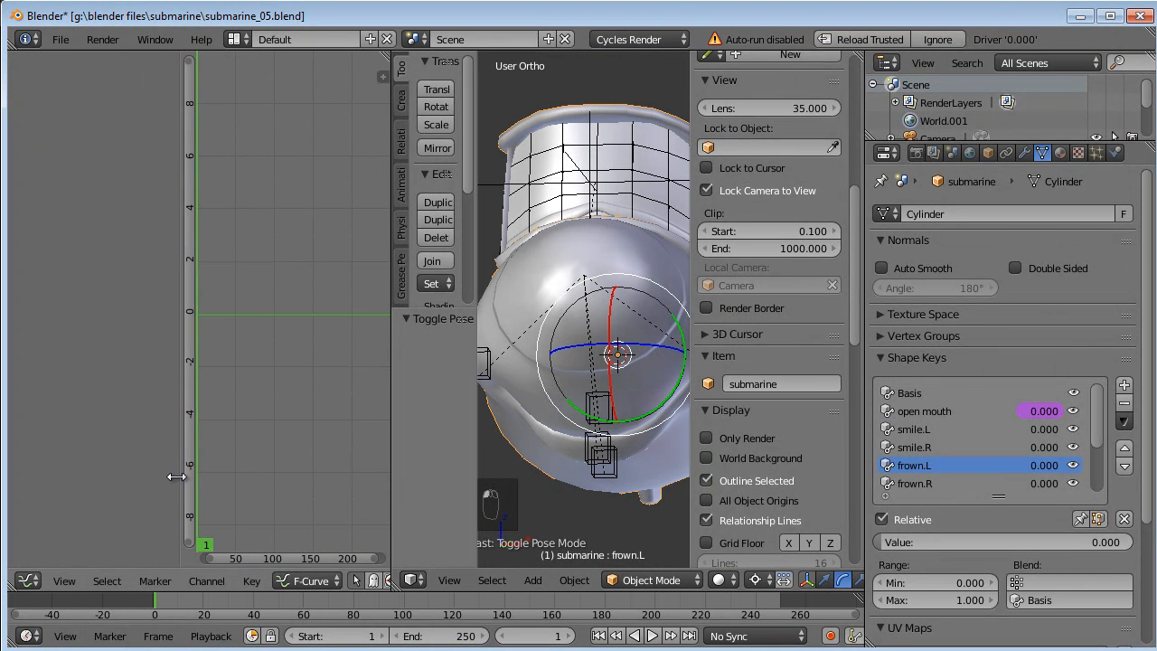
Set the Graph Editor to Drivers mode and select the open mouth driver and its matching shape key.
left_click(312, 585)
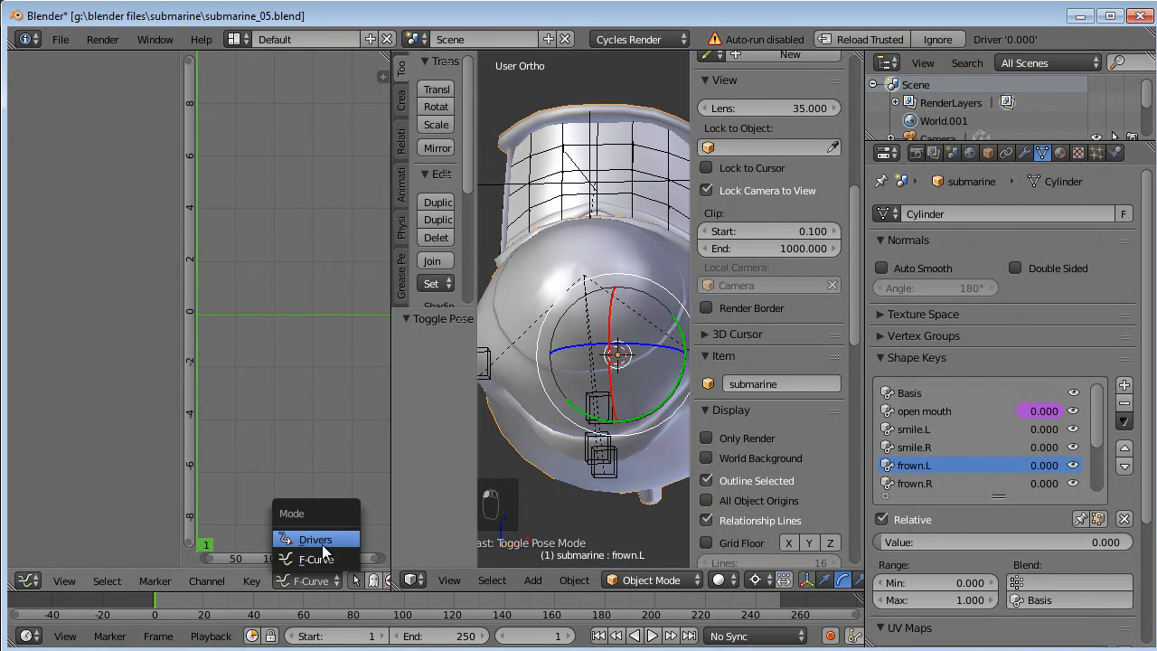
left_click(322, 541)
left_click(20, 82)
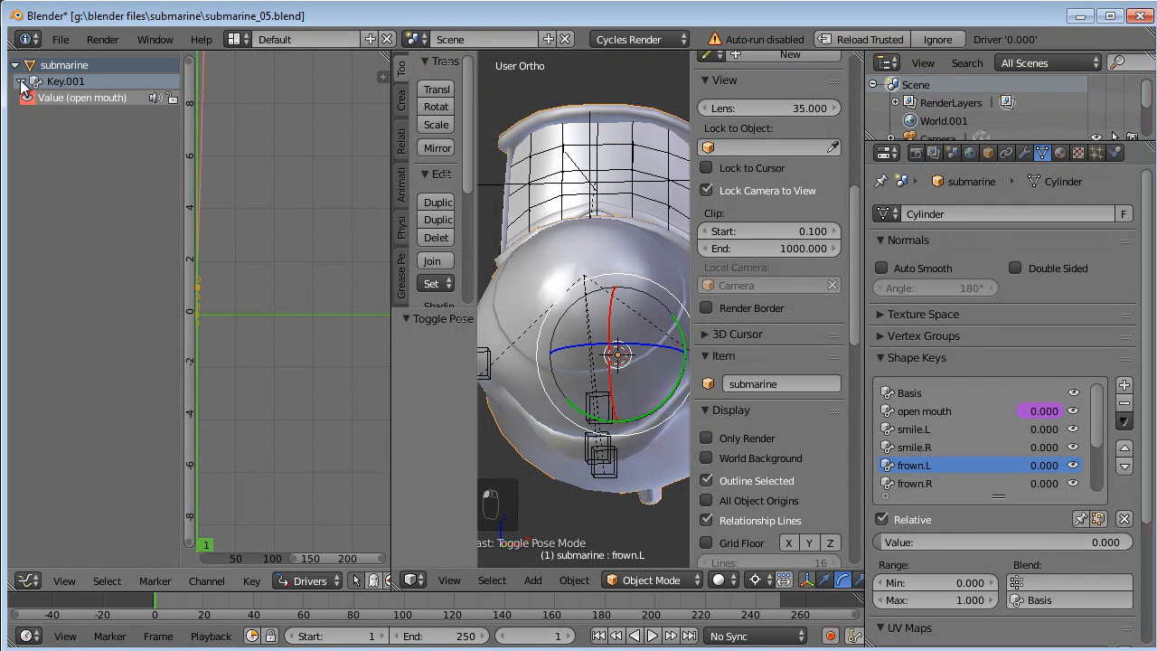
left_click(74, 95)
key("Home")
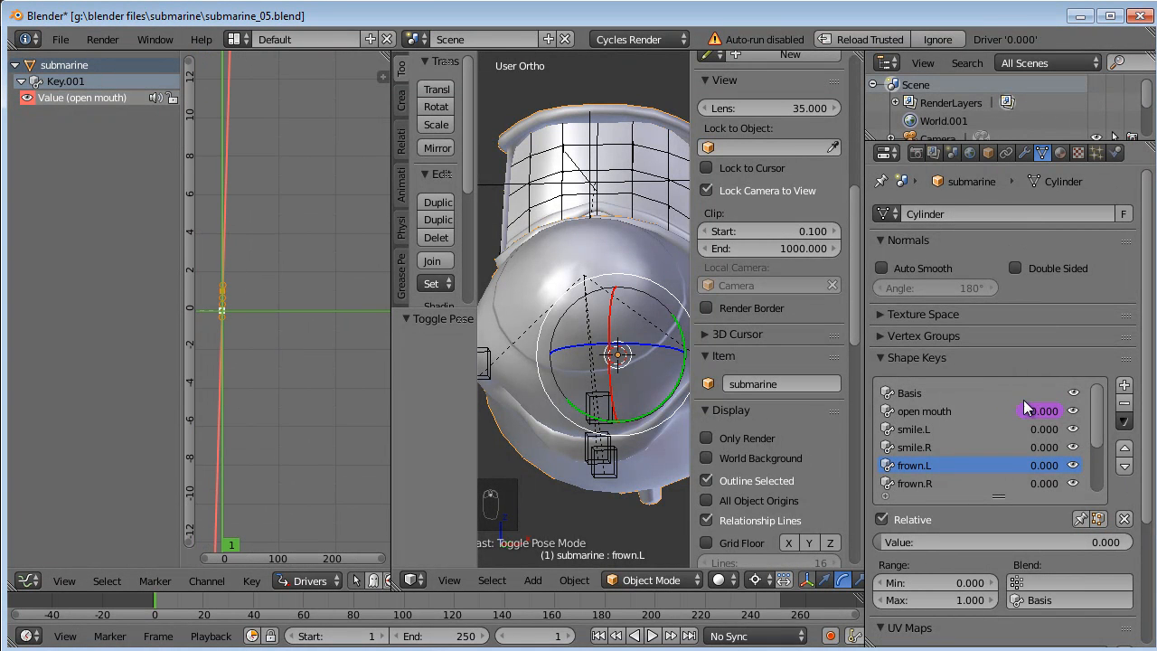
left_click(950, 411)
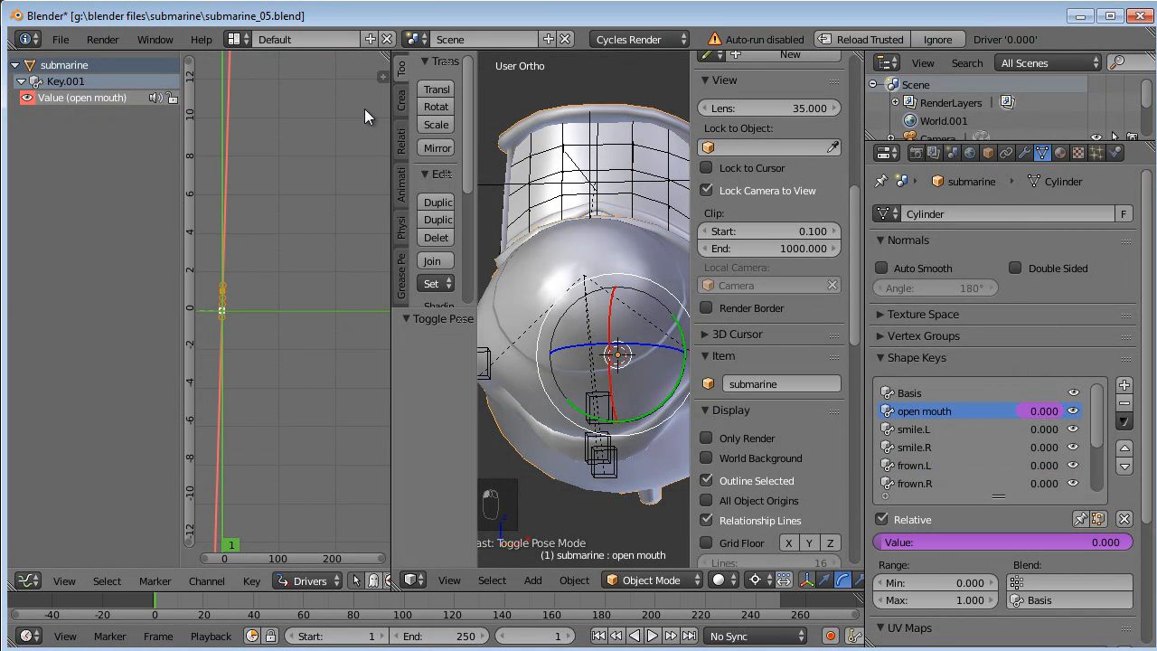
Show the open mouth driver's properties and set the driver type to Averaged Value.
key("n")
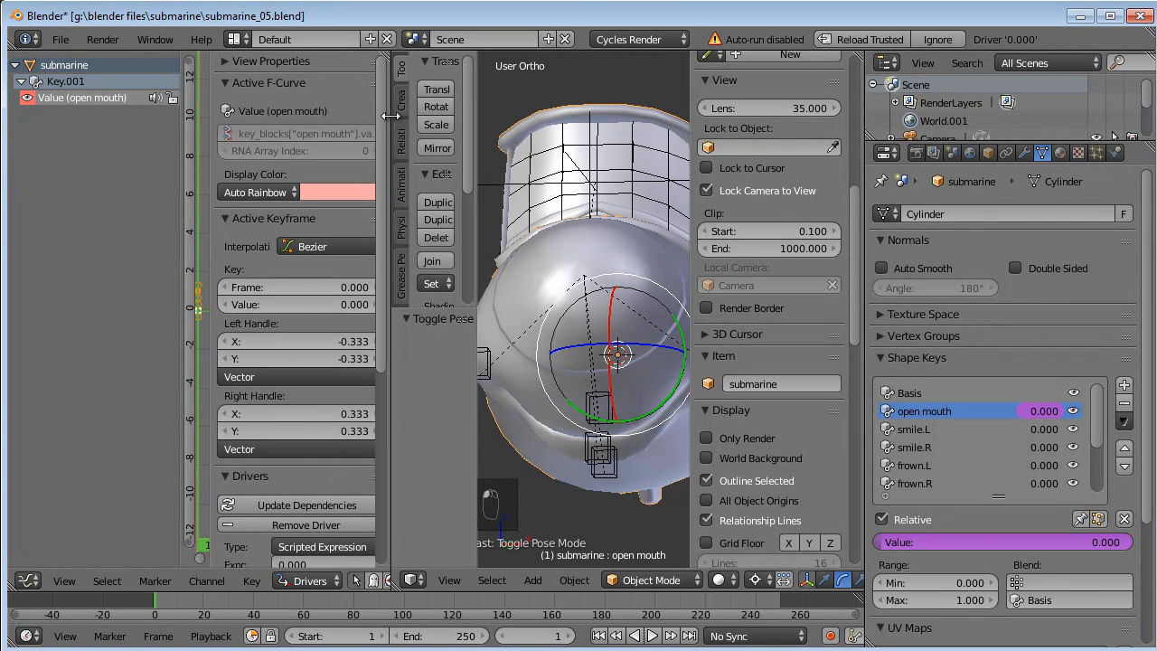
left_click_drag(392, 114, 418, 116)
left_click_drag(237, 250, 210, 253)
scroll(288, 343, "down", 4)
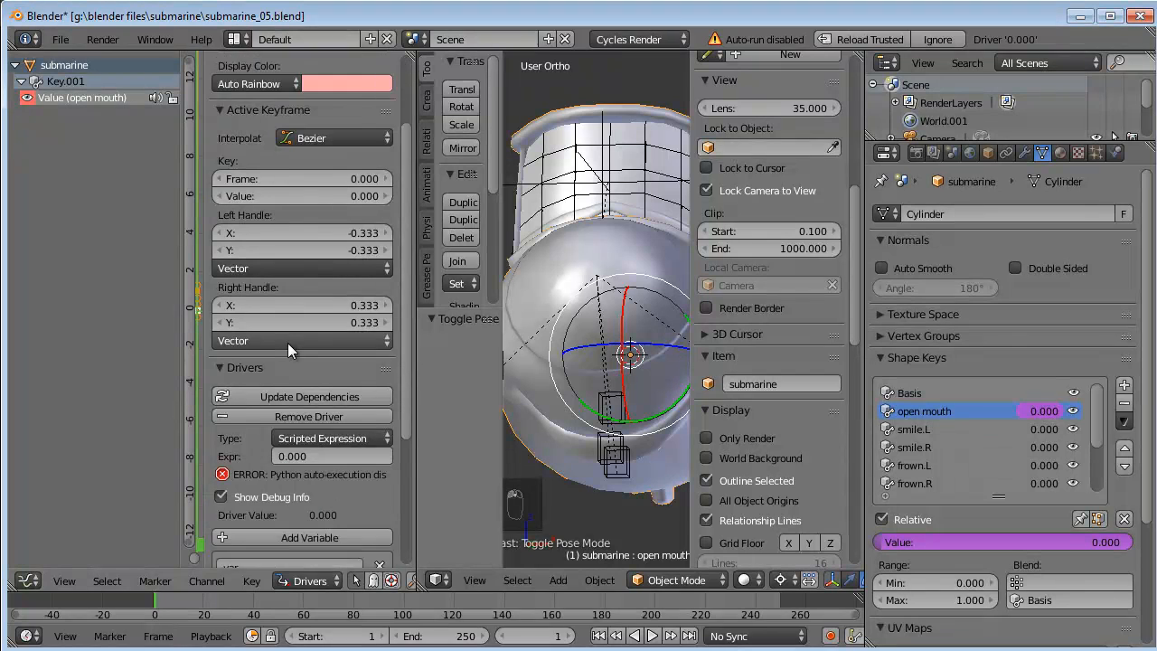
scroll(281, 342, "down", 4)
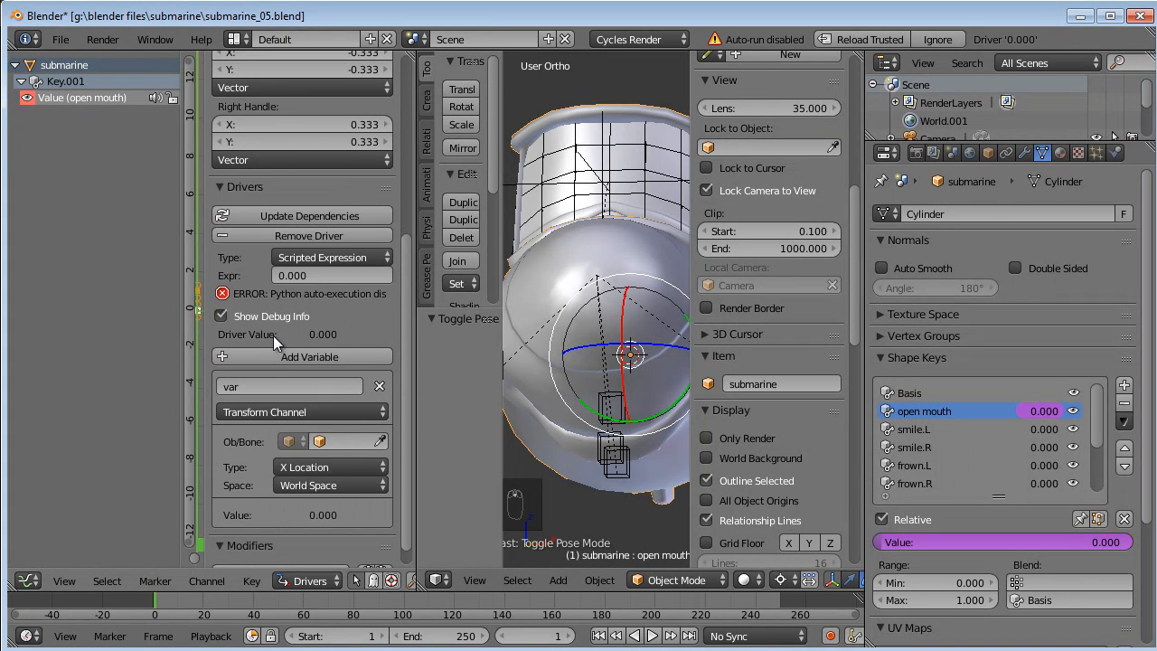
left_click(310, 257)
left_click(317, 236)
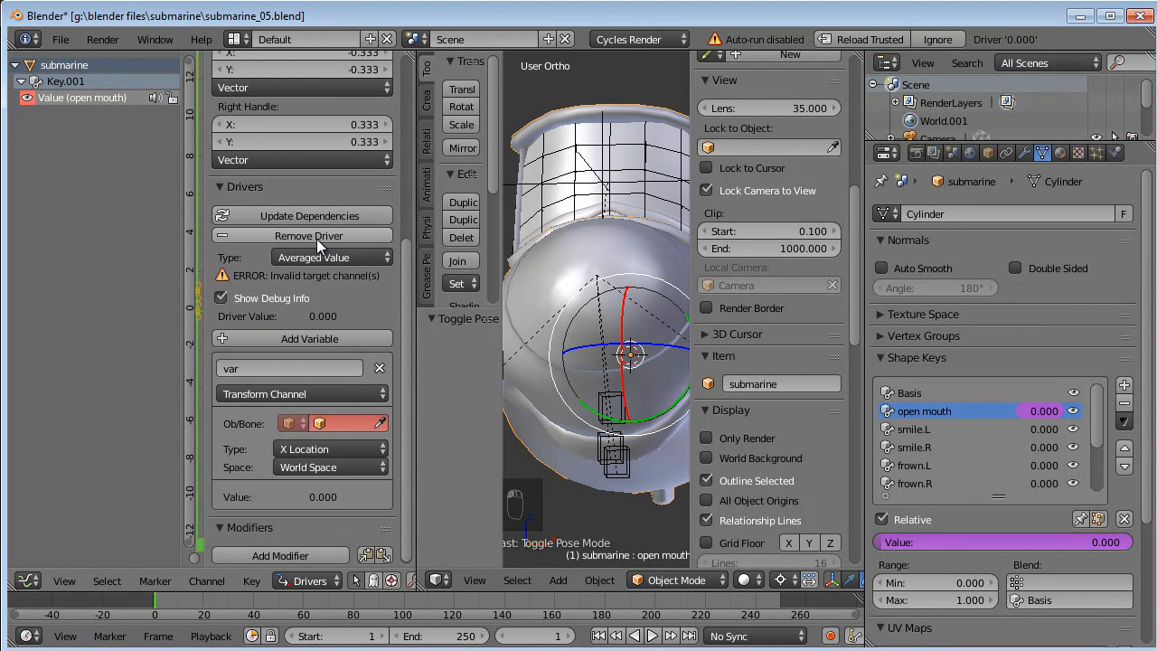
Set the driver variable's target to the SubArmature object and its chin bone.
left_click(350, 422)
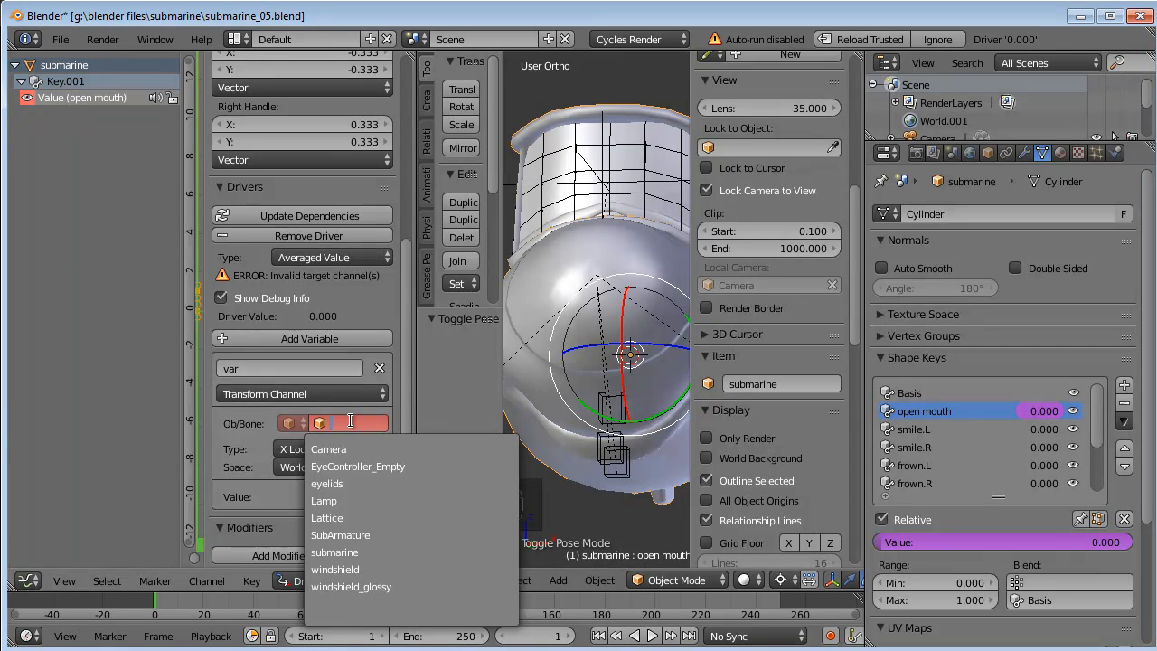
left_click(365, 537)
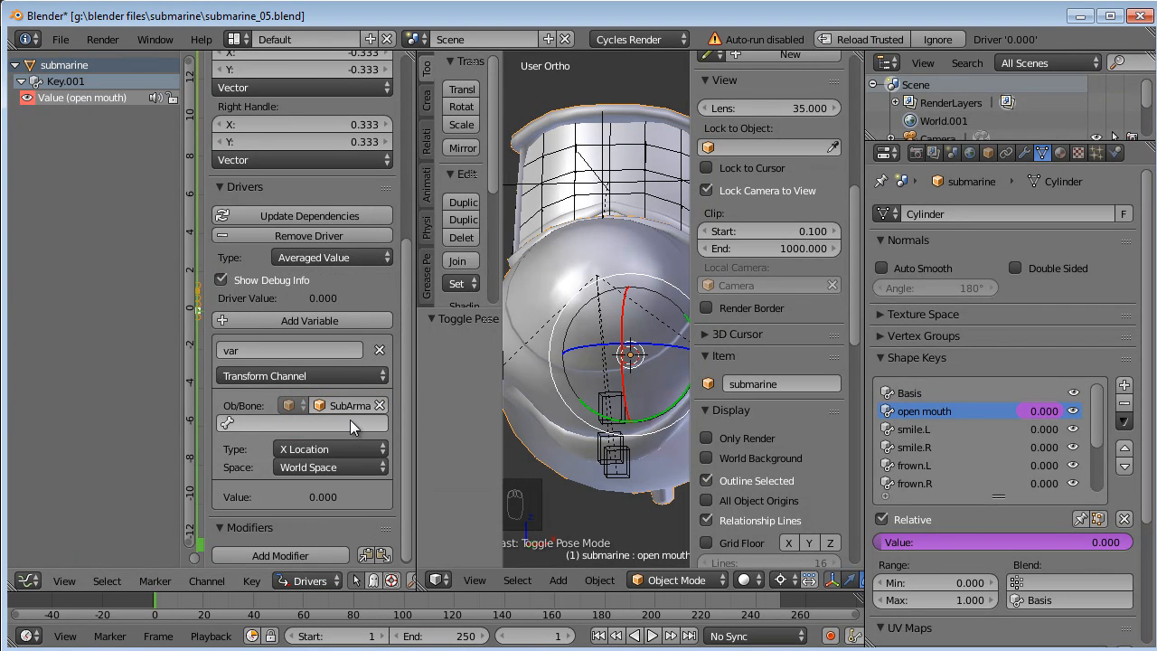
left_click(272, 423)
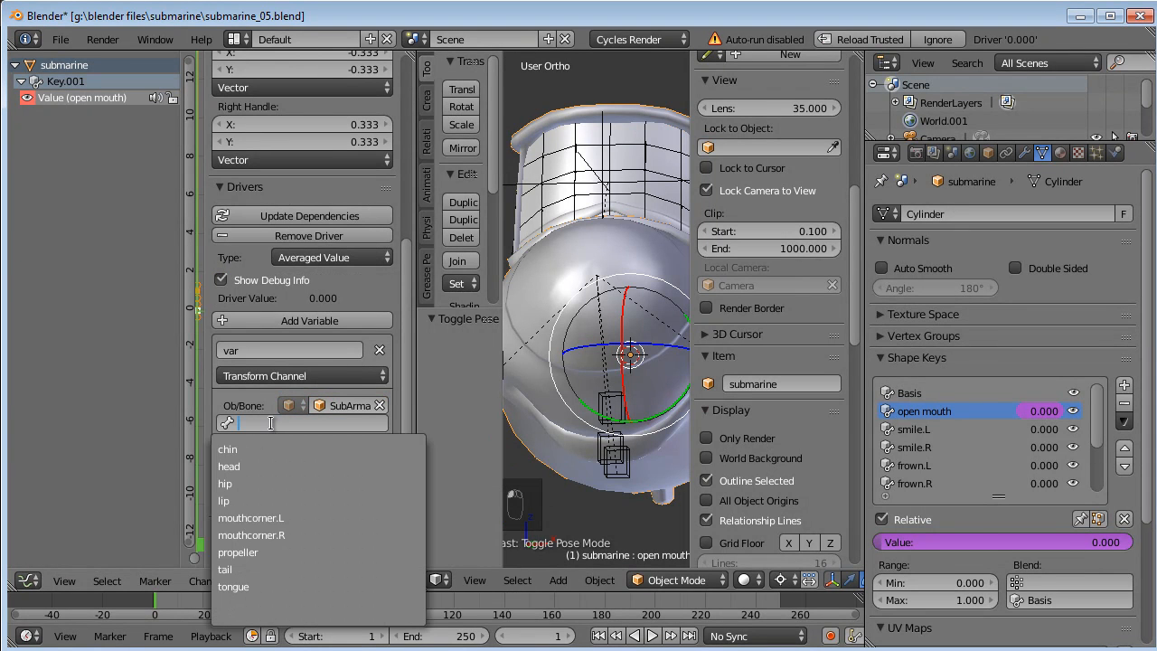
left_click(258, 451)
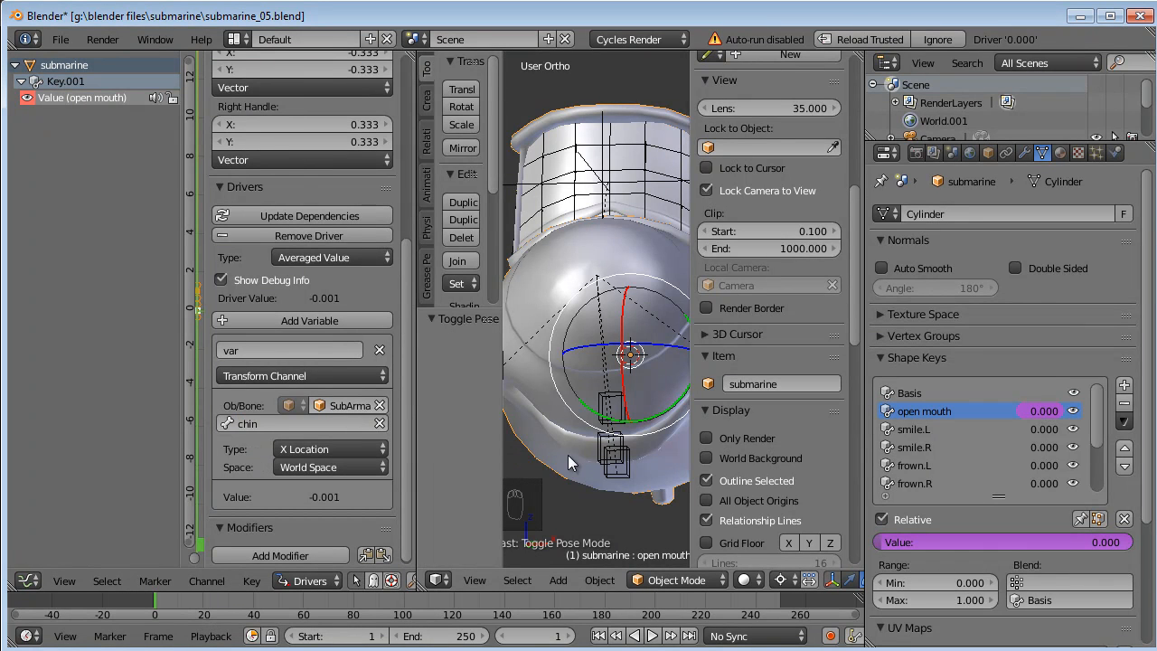
Set the driver variable's transform type to Z Location.
middle_click_drag(601, 481, 568, 360)
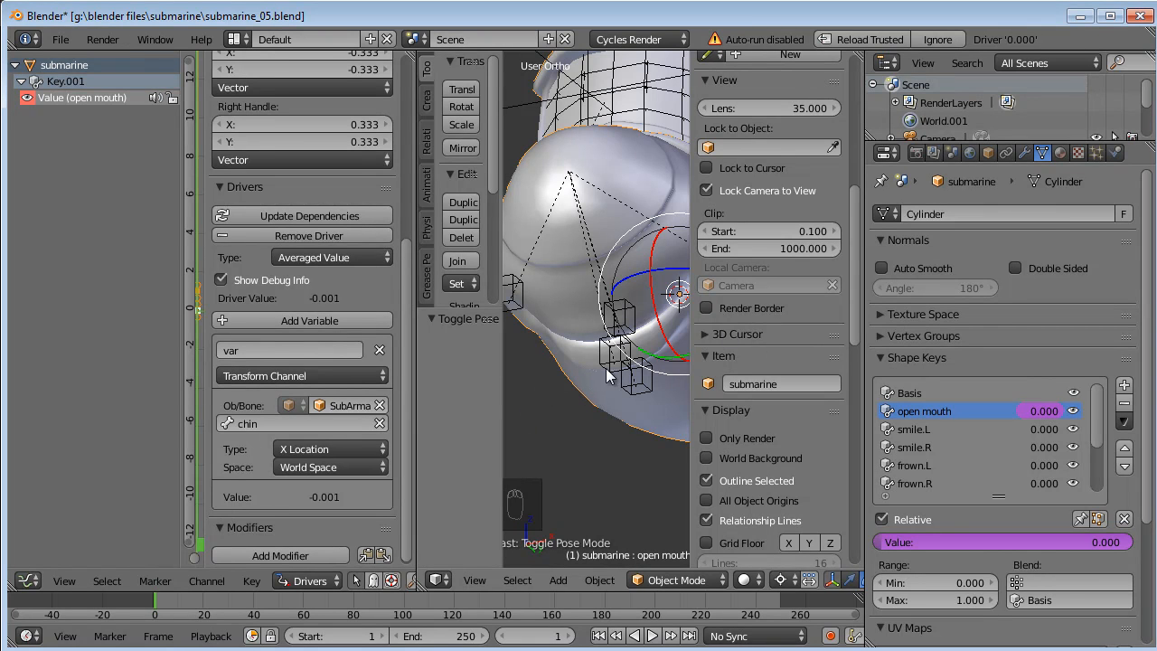
middle_click_drag(636, 387, 693, 387)
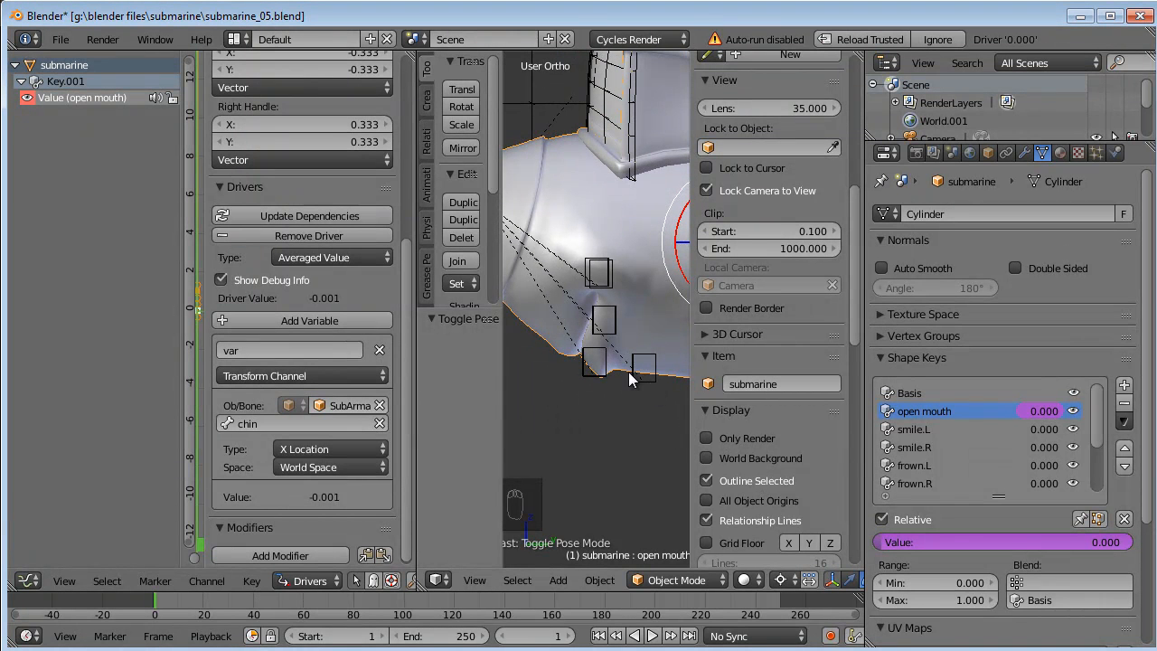
left_click(347, 452)
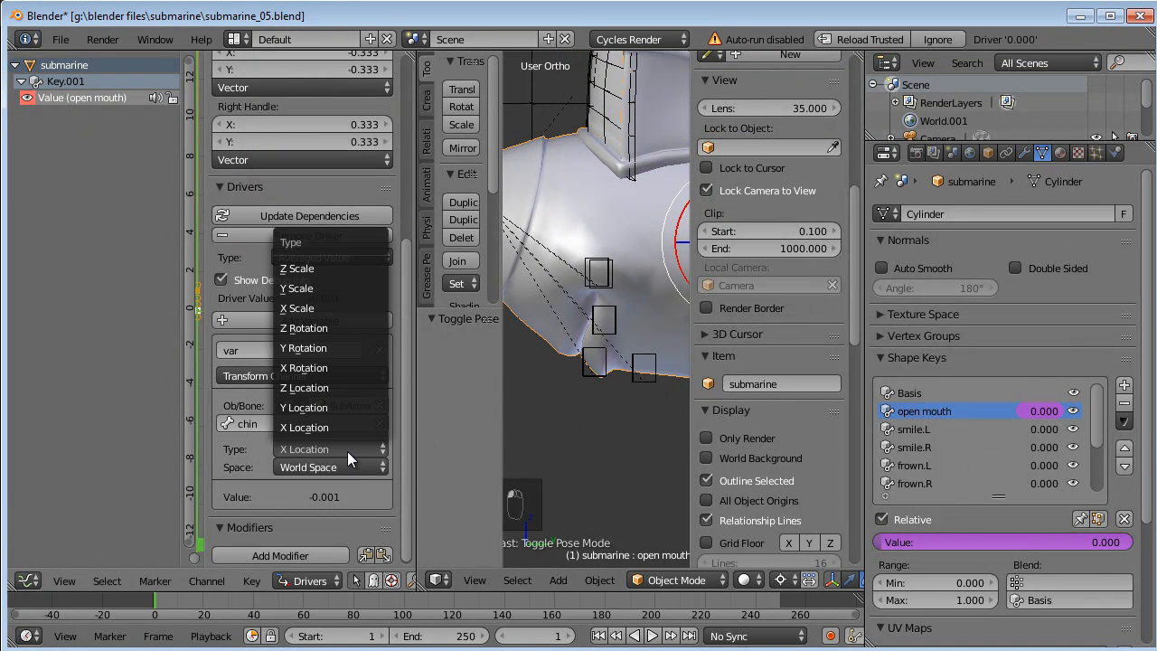
left_click(310, 387)
middle_click_drag(506, 392, 516, 391)
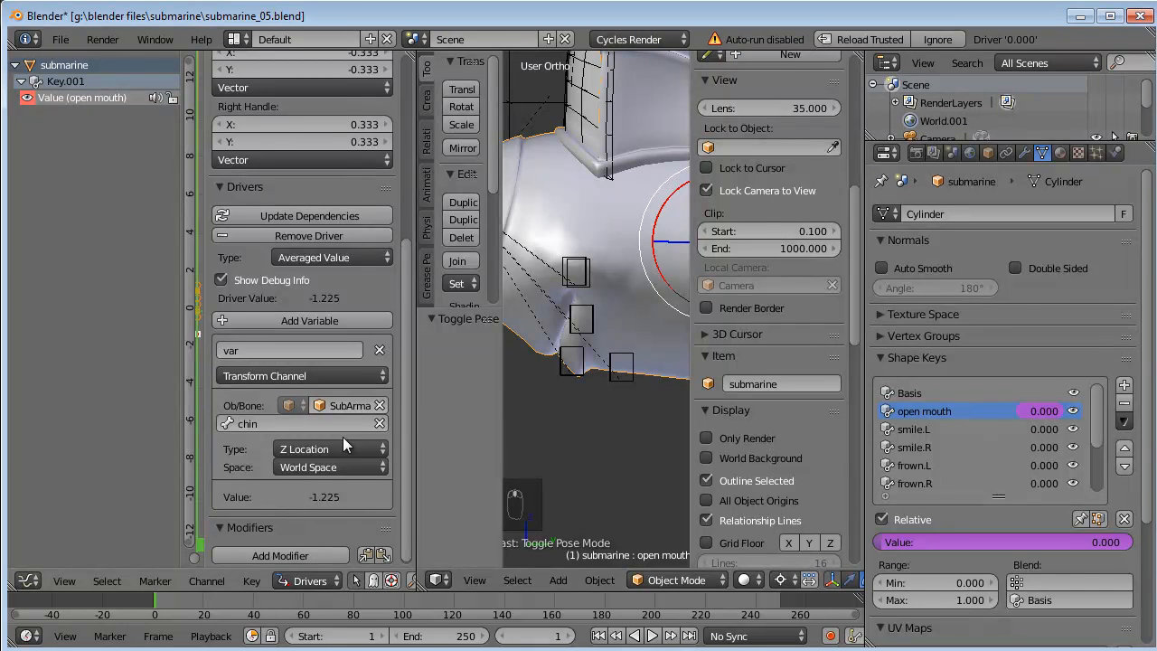
Test the open mouth driver by grabbing the chin bone twice, cancelling each move, and reselect the submarine mesh.
right_click(624, 378)
middle_click_drag(585, 408, 530, 373)
key("g")
right_click(660, 301)
key("g")
right_click(572, 347)
scroll(543, 312, "down", 3)
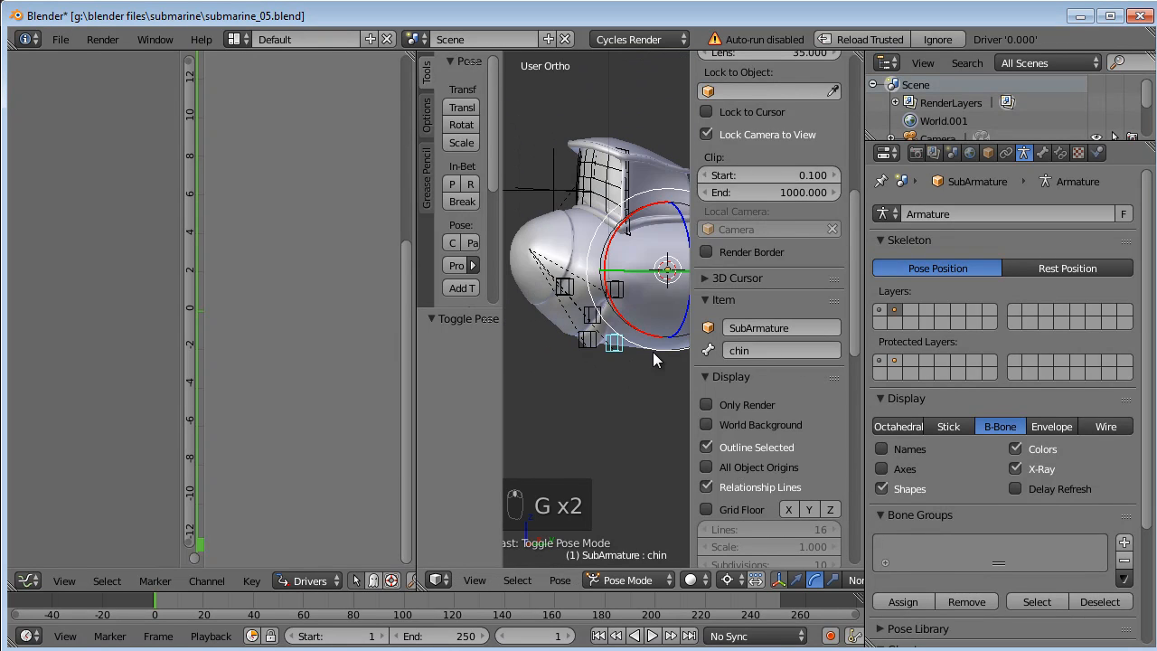
middle_click_drag(617, 352, 647, 348)
right_click(591, 242)
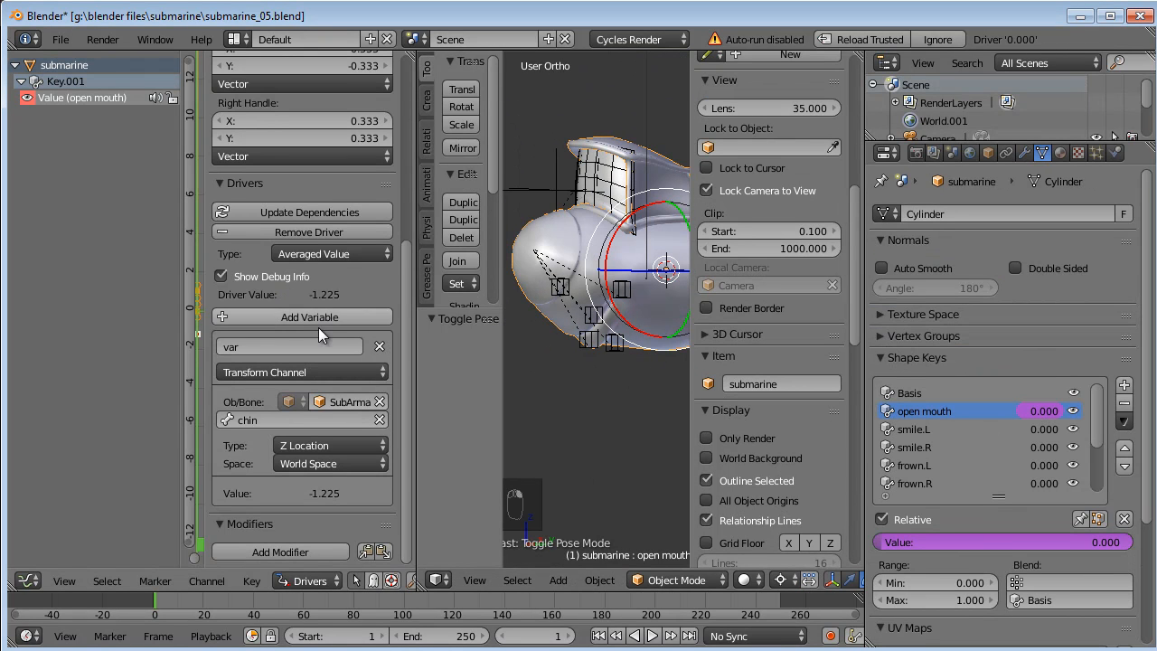
Grab the chin bone again, moving it upward to check the mouth, cancel, and return to the submarine's driver variable settings.
scroll(292, 312, "up", 5)
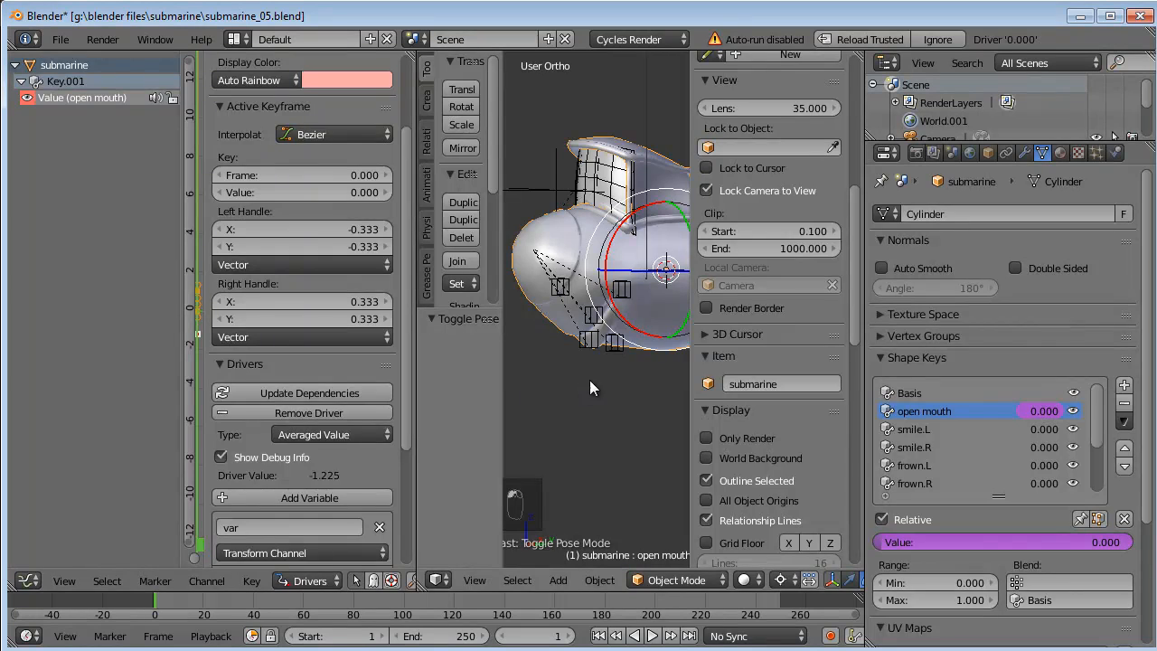
right_click(616, 344)
key("g")
right_click(631, 306)
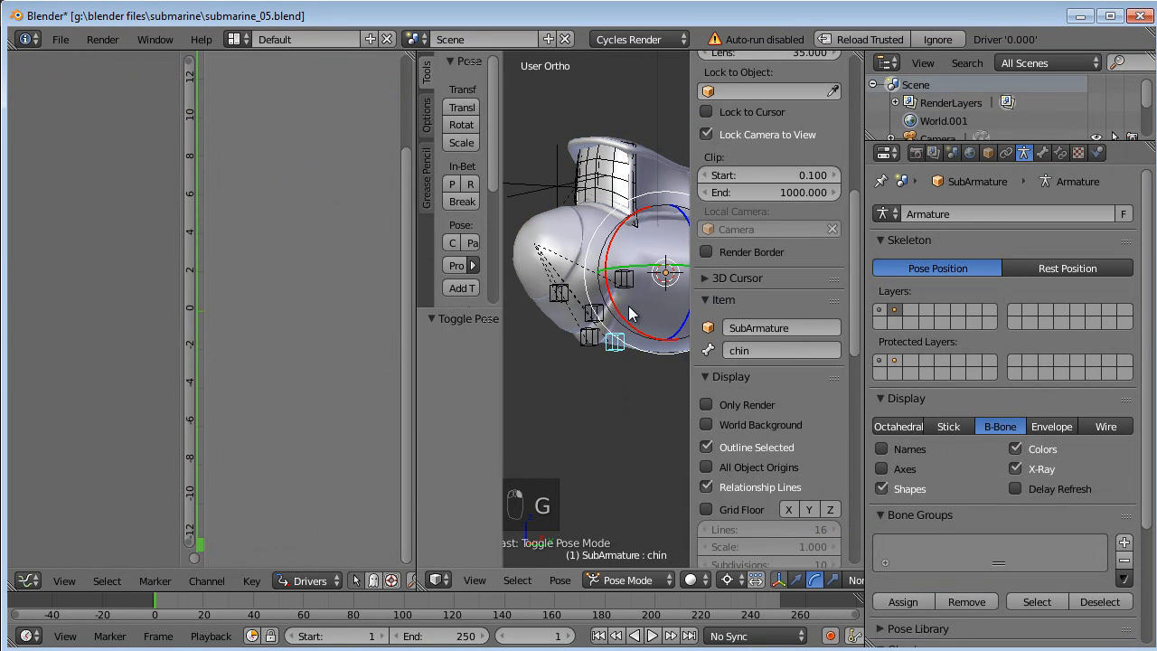
key("g")
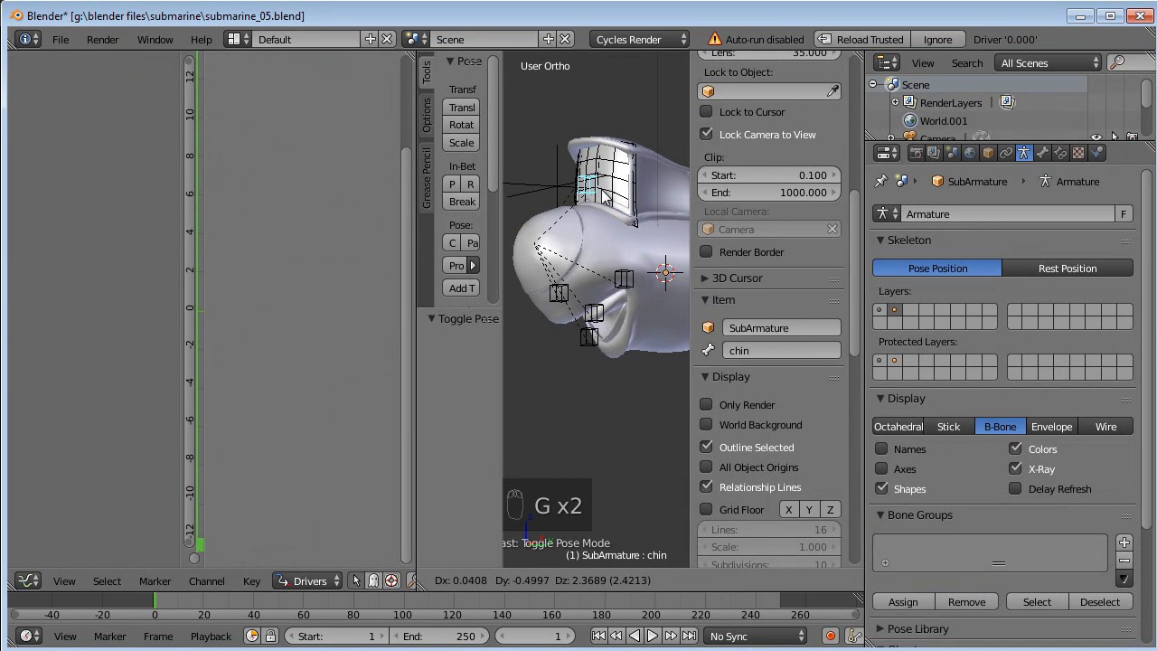
right_click(581, 363)
right_click(535, 287)
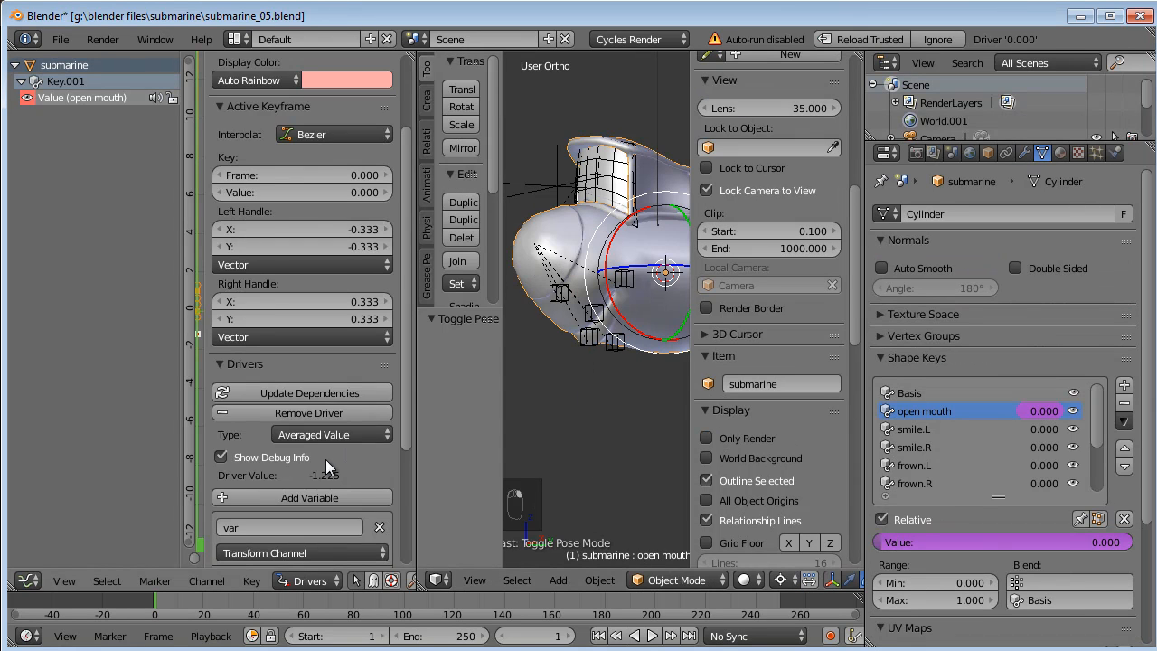
scroll(330, 452, "down", 5)
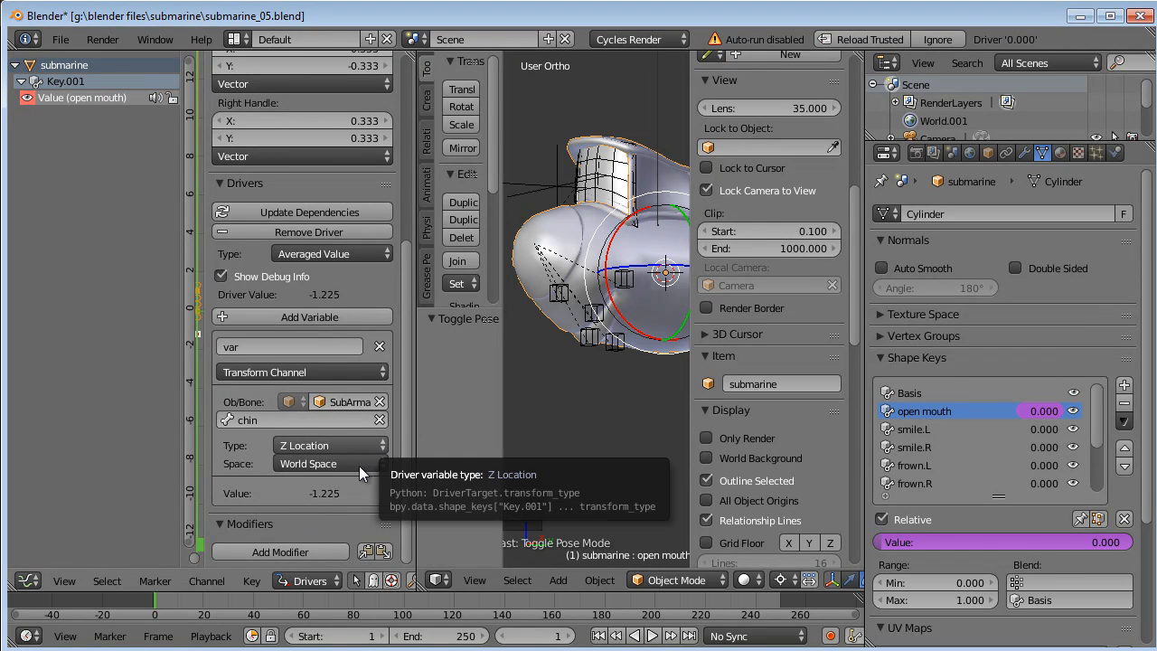
Add a Generator modifier to the open mouth driver with an x coefficient of -5.
left_click(274, 550)
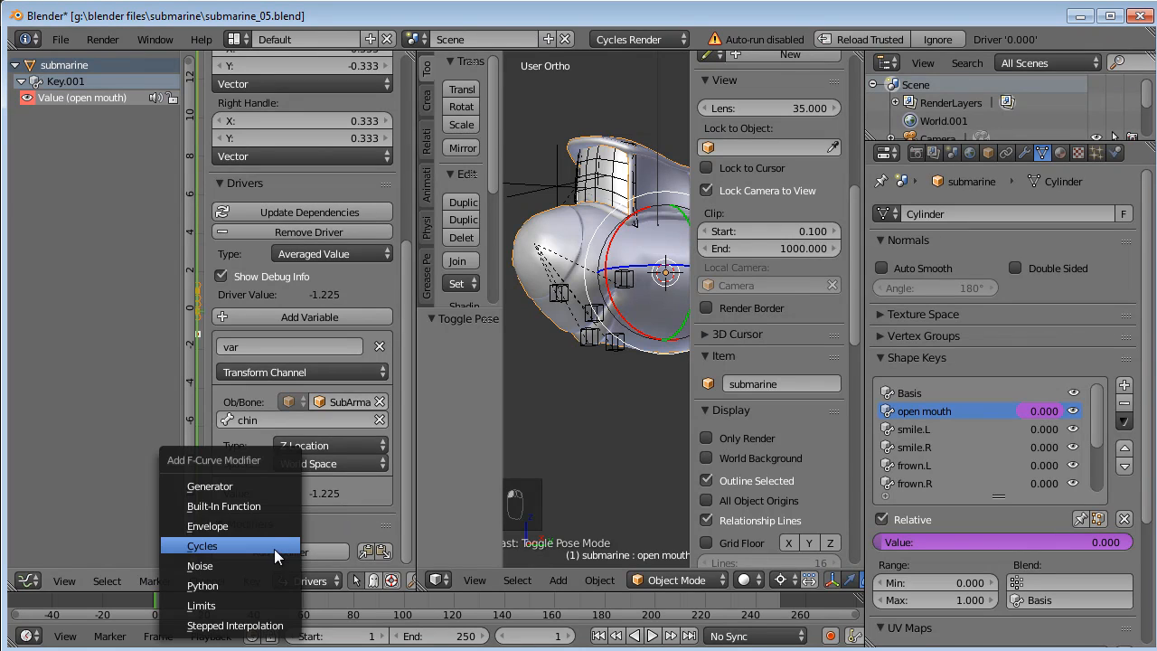
left_click(229, 485)
scroll(291, 539, "down", 6)
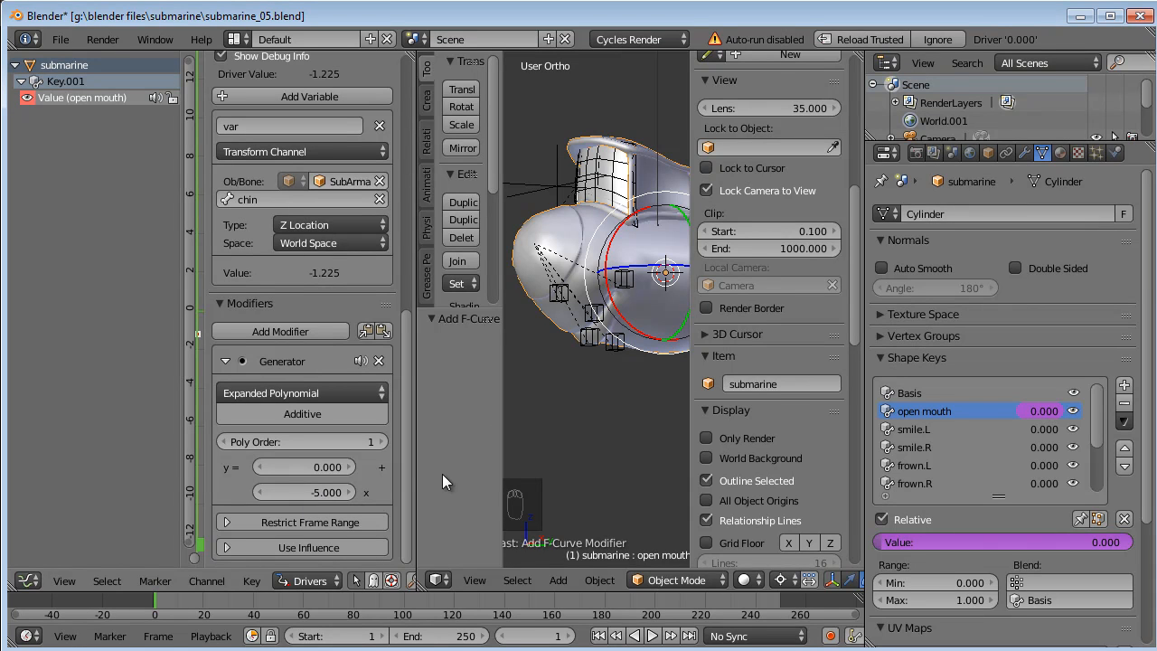
Test the open mouth driver by grabbing the chin bone, cancel the move, and reselect the submarine mesh.
right_click(623, 352)
key("g")
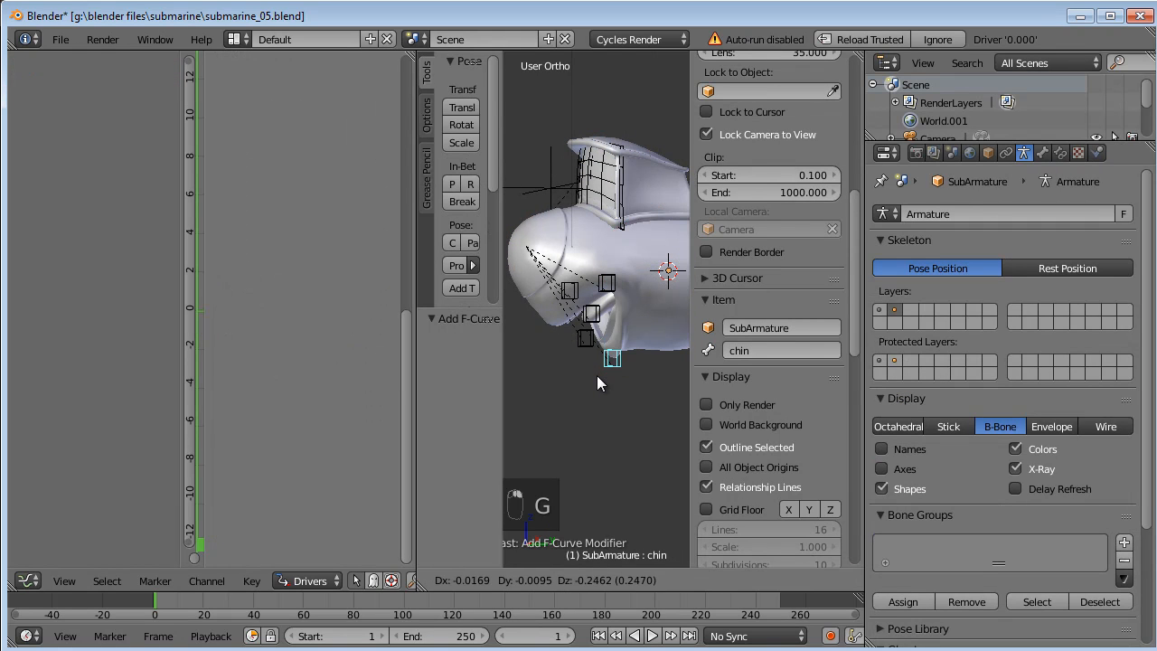
right_click(604, 273)
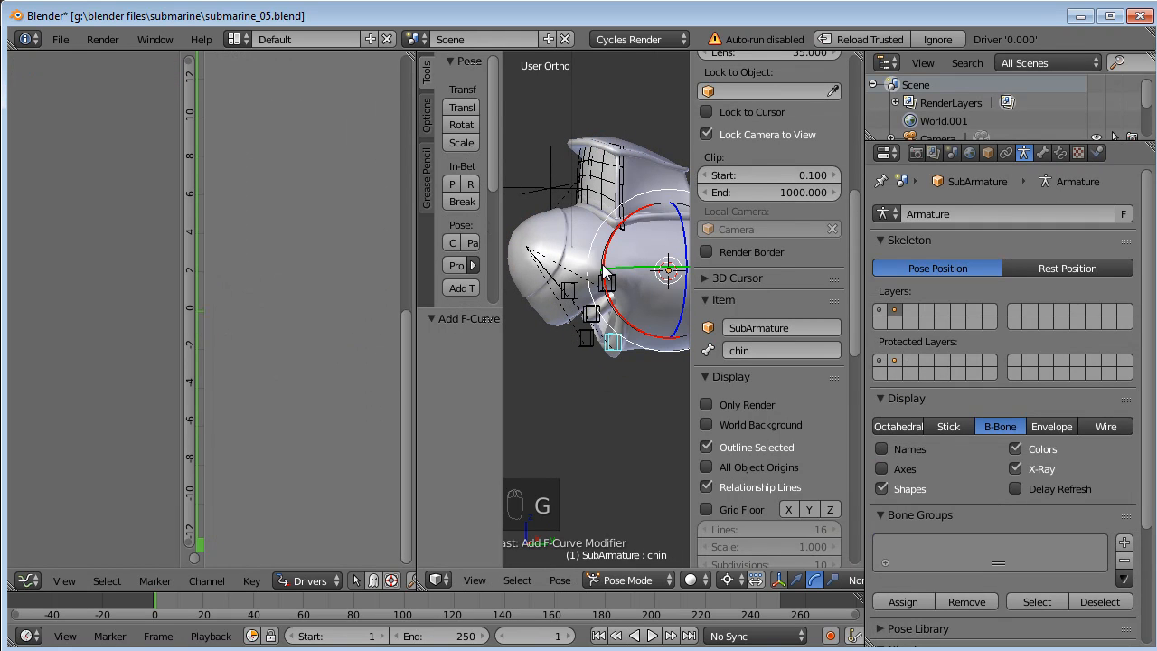
right_click(565, 224)
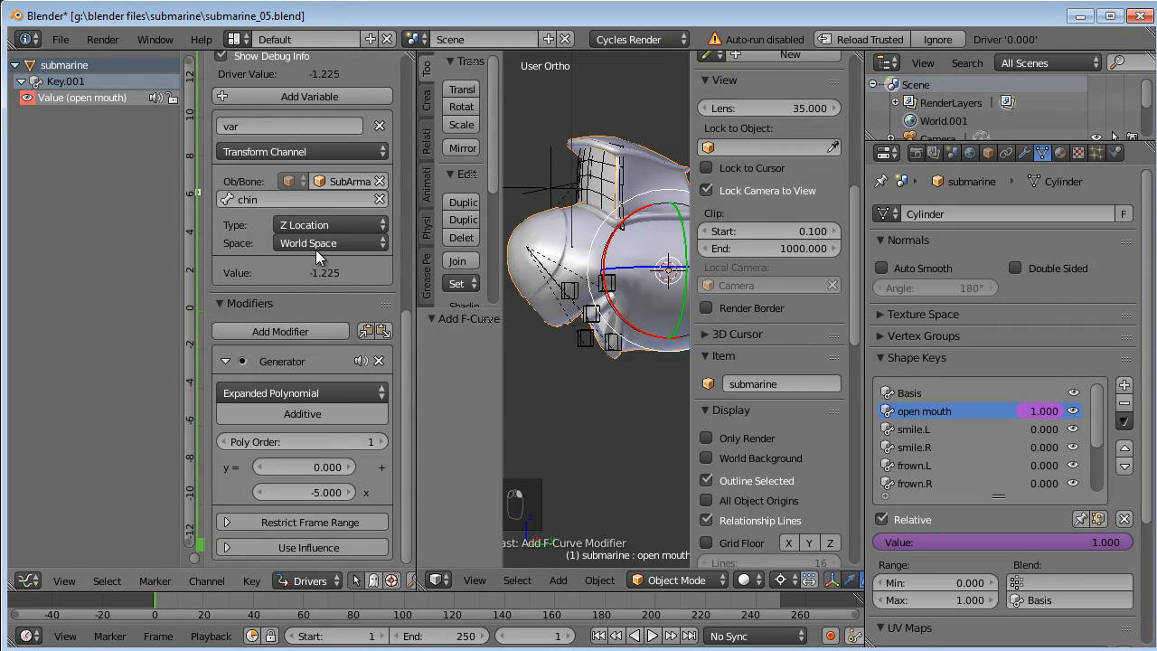
Set the open mouth driver variable's transform space to Local Space.
scroll(286, 252, "up", 2)
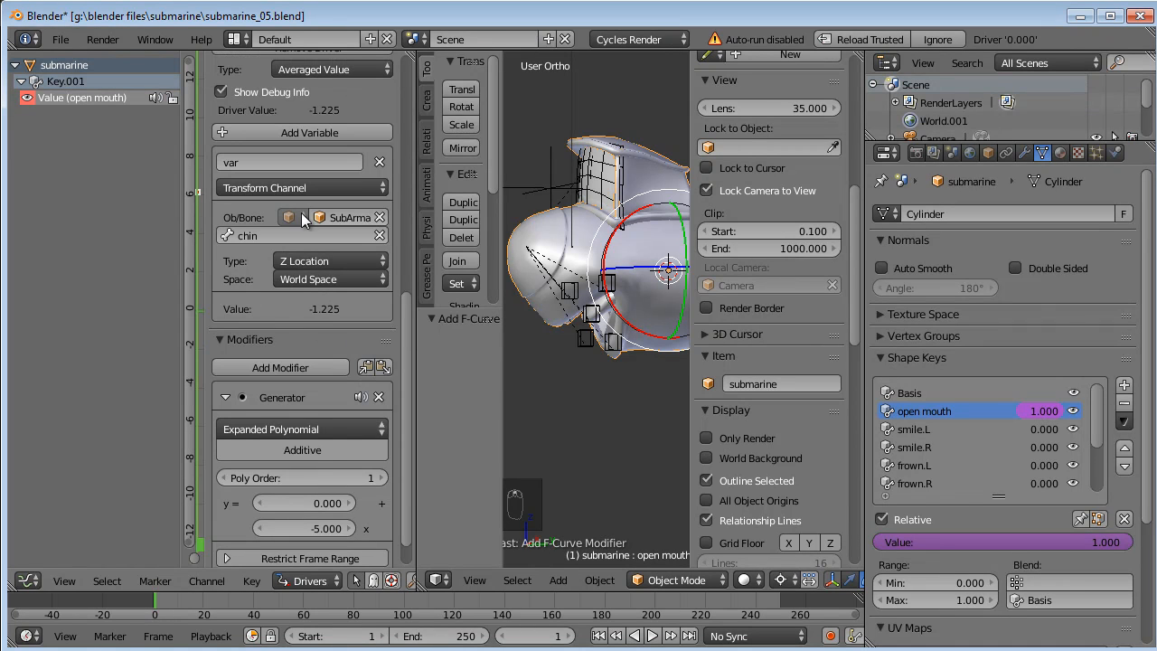
left_click(303, 281)
left_click(312, 218)
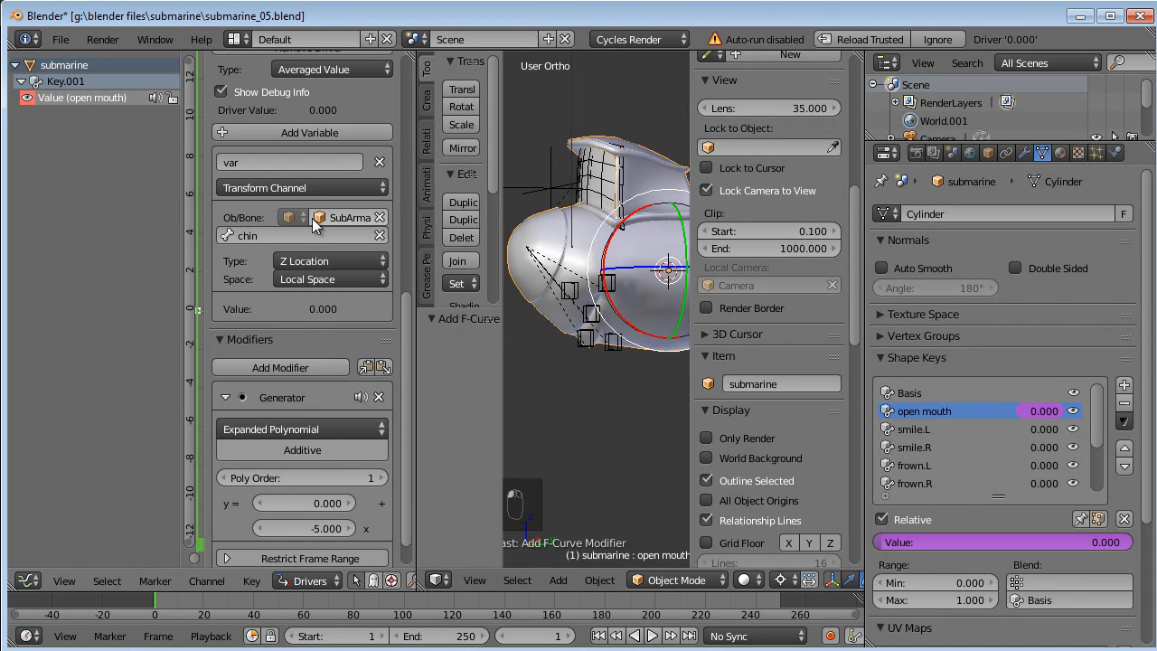
Test the Local Space driver by grabbing the chin bone in several directions without keeping the moves, and reselect the submarine mesh.
right_click(615, 356)
key("g")
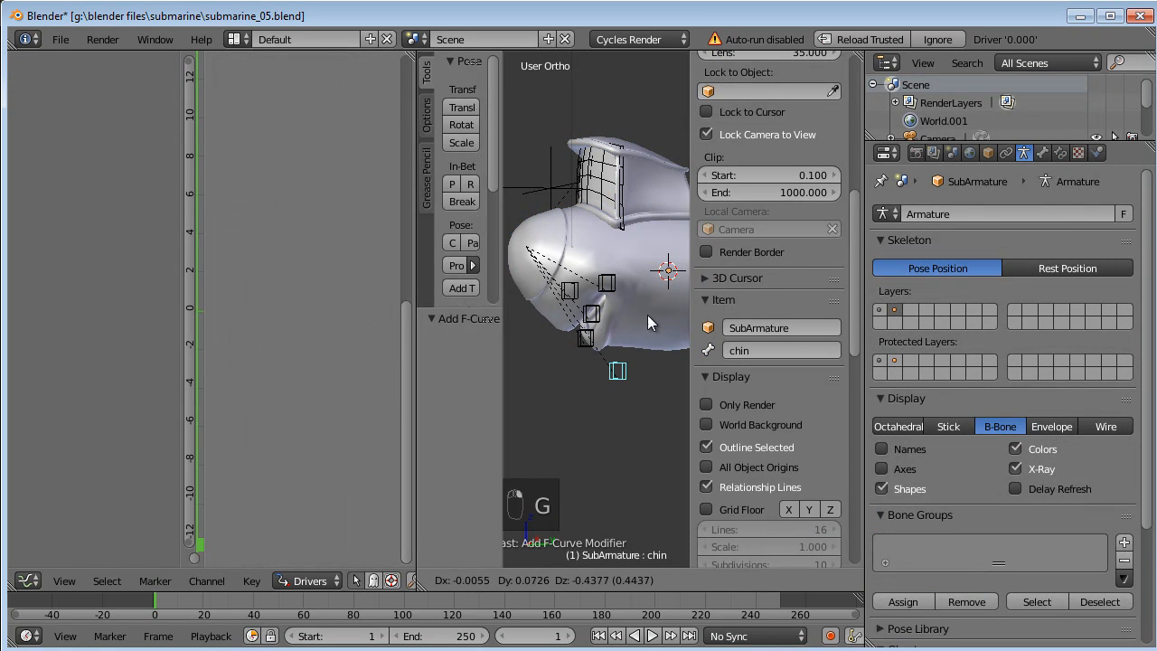
right_click(634, 289)
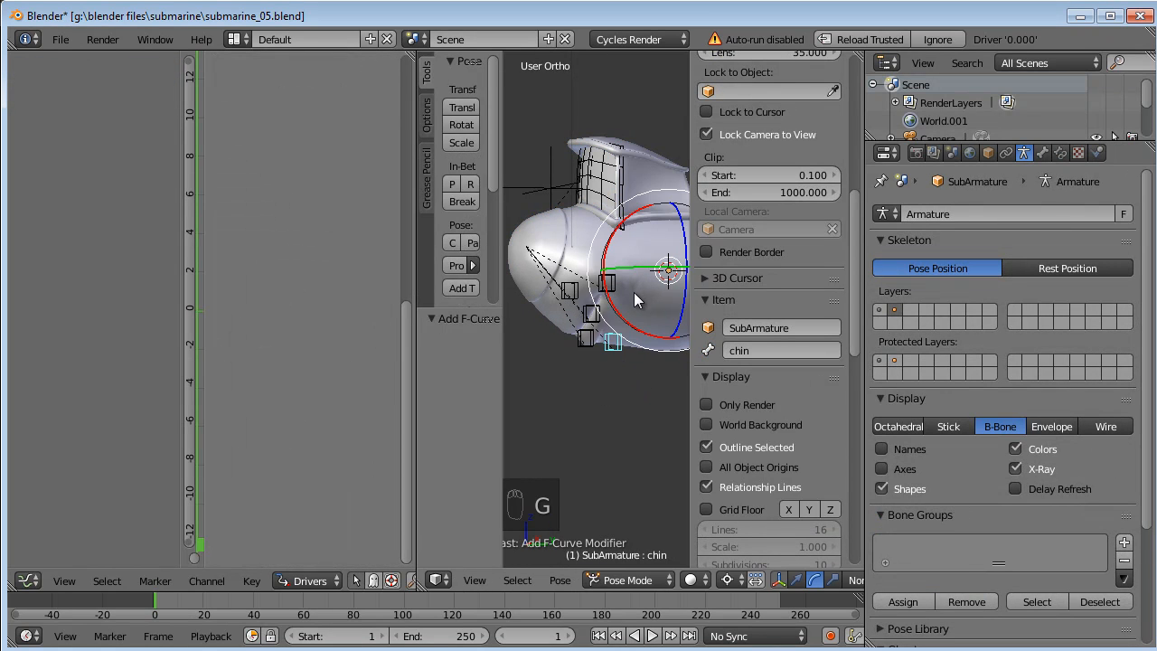
middle_click_drag(634, 289, 597, 304)
key("g")
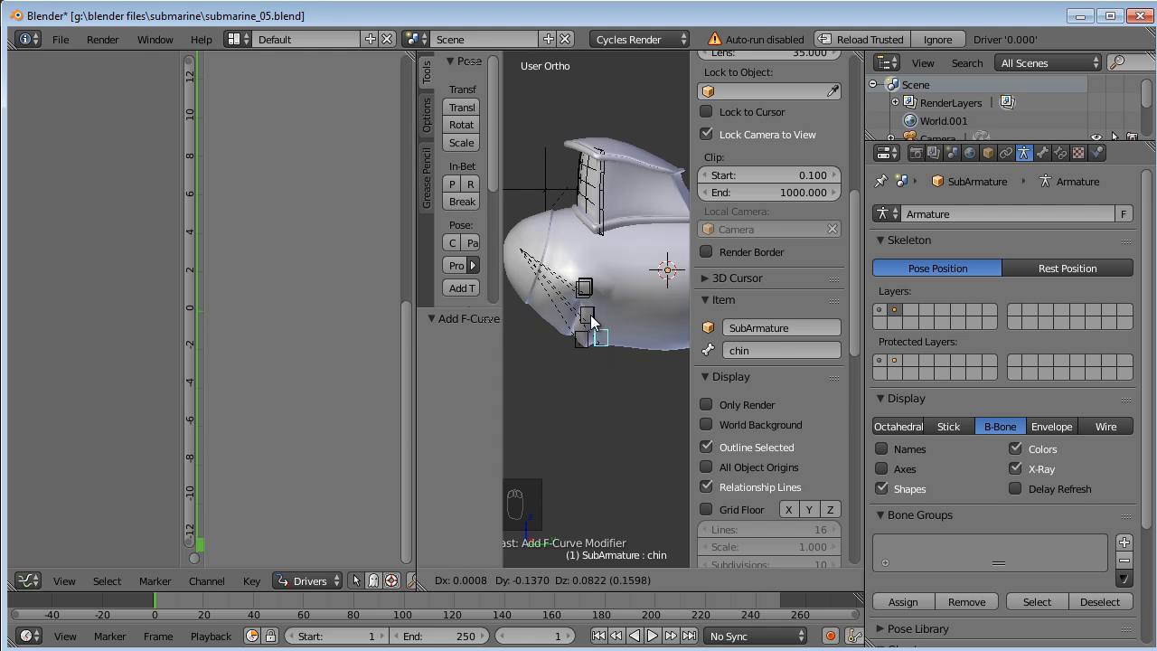
left_click(588, 307)
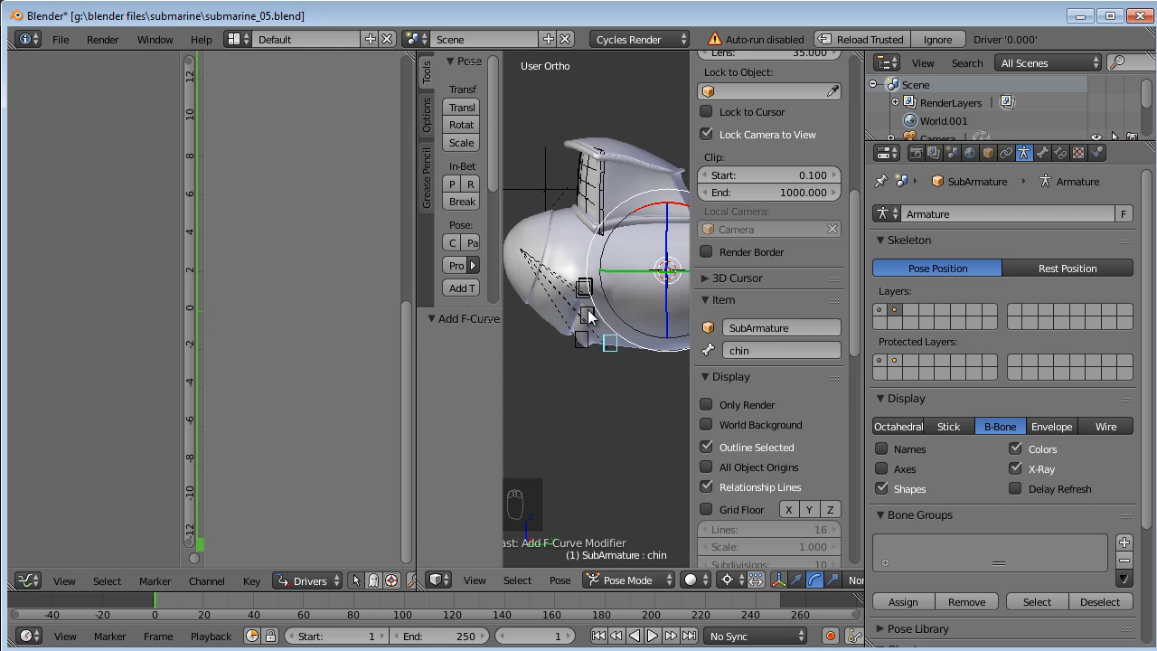
key("g")
right_click(578, 304)
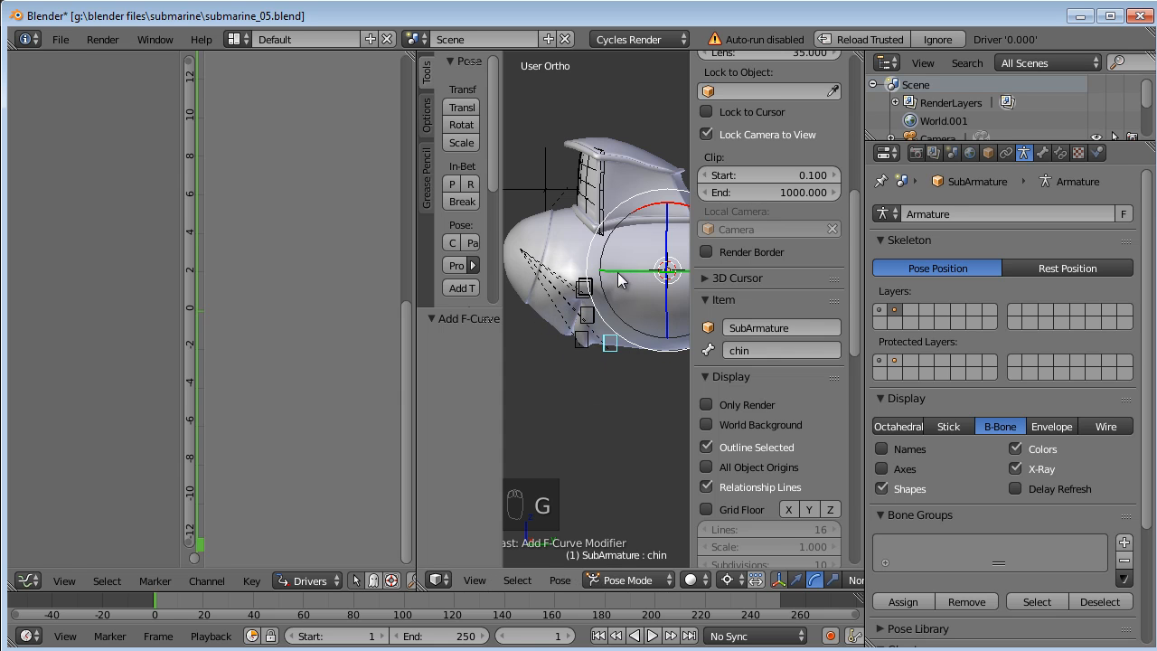
right_click(618, 271)
middle_click_drag(545, 349, 679, 361)
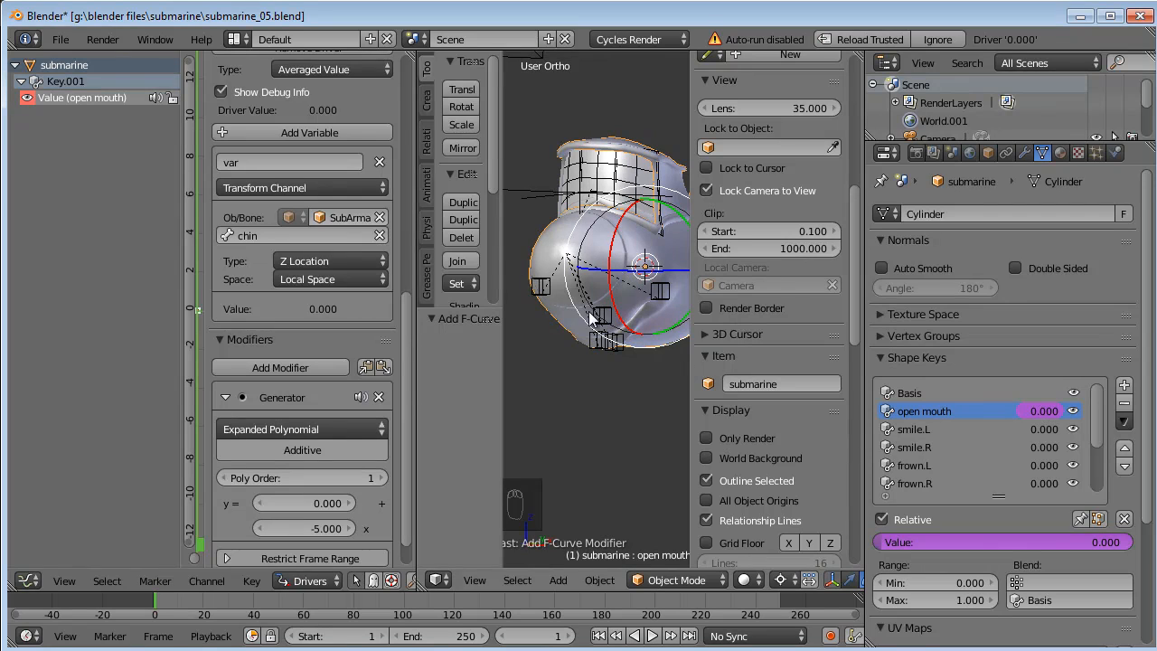
Set the driver variable's transform type to Y Location and test it by grabbing the chin bone, cancelling the move.
left_click(351, 258)
left_click(338, 221)
middle_click_drag(633, 343, 787, 330)
right_click(618, 340)
key("g")
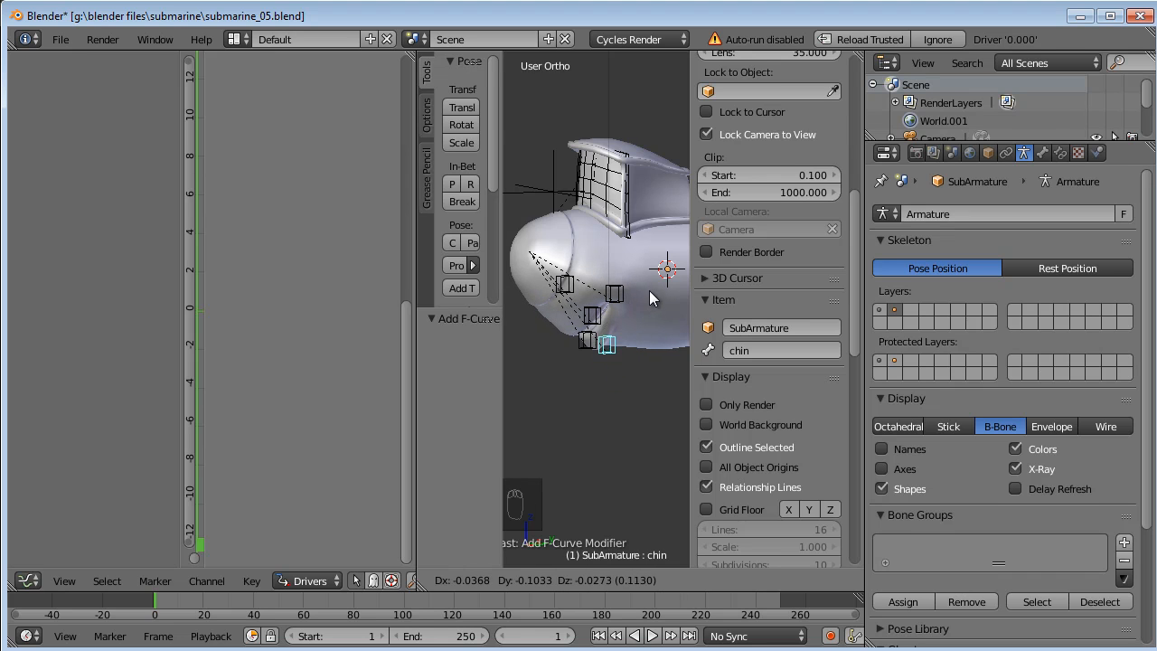
right_click(660, 285)
middle_click_drag(663, 281, 727, 270)
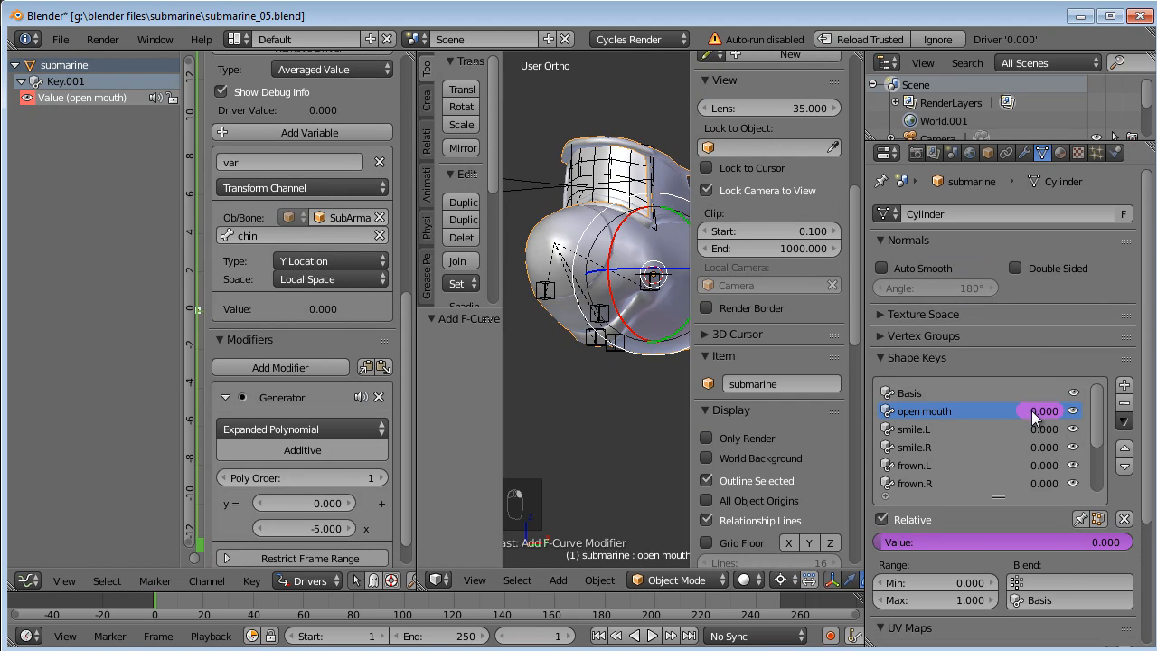
Copy the open mouth shape key's driver and paste it onto the smile.L shape key.
right_click(1030, 412)
left_click(976, 409)
right_click(1041, 412)
left_click(978, 399)
right_click(1038, 428)
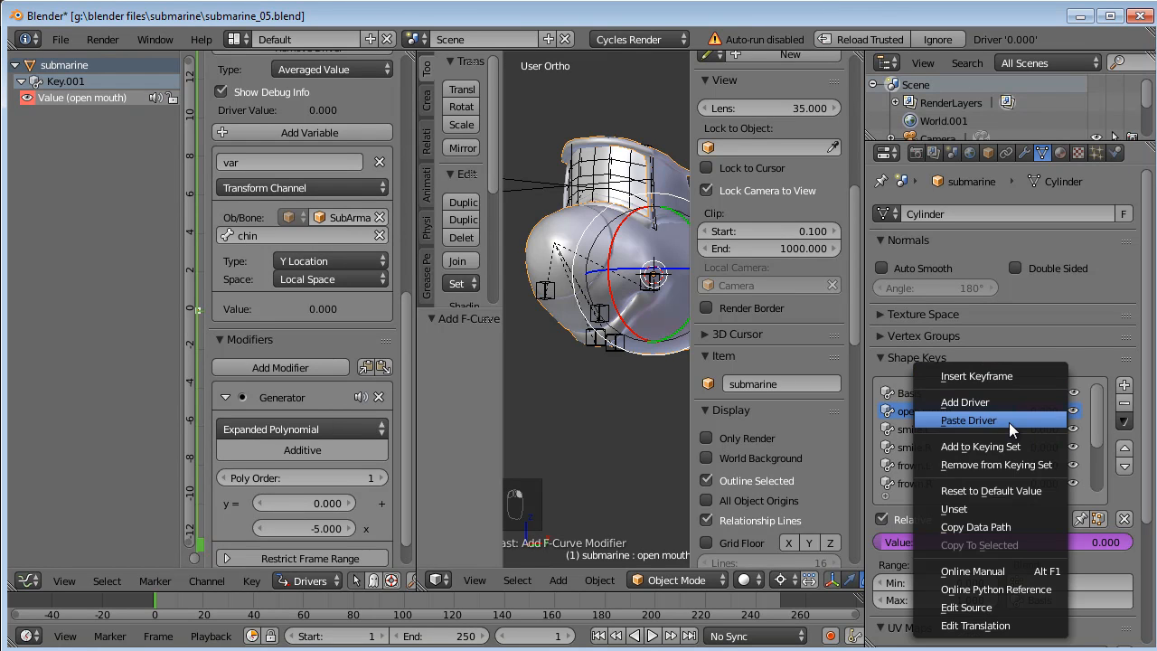
left_click(1003, 423)
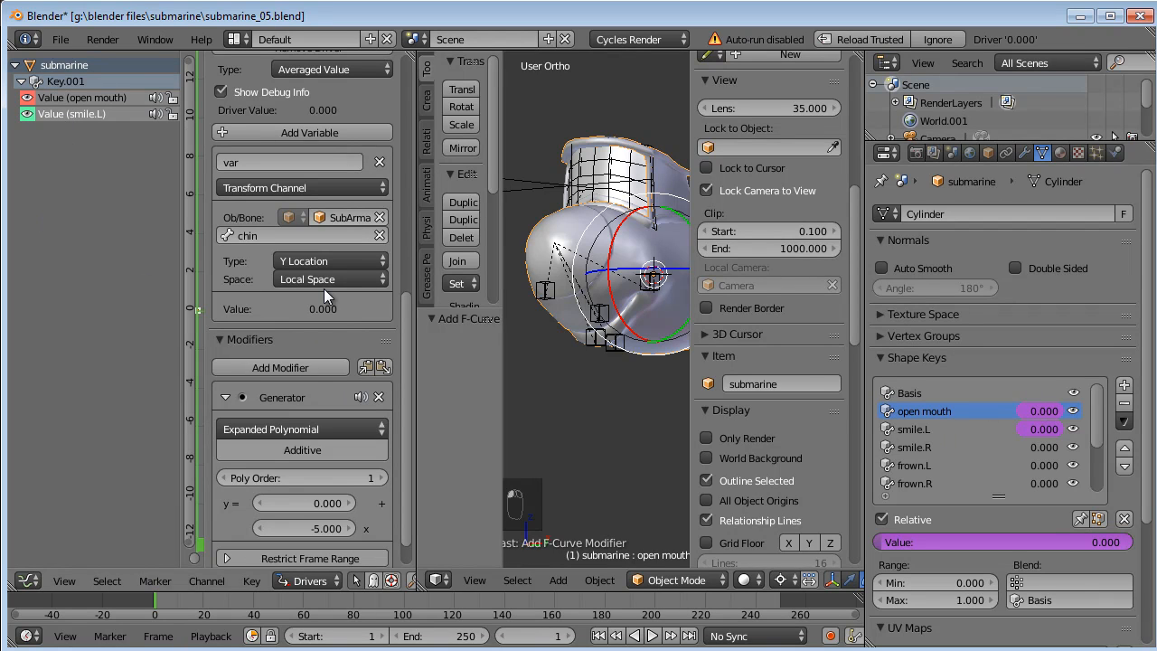
Point the smile.L driver variable at the mouthcorner.L bone and set its Generator x coefficient to 5.
left_click(267, 236)
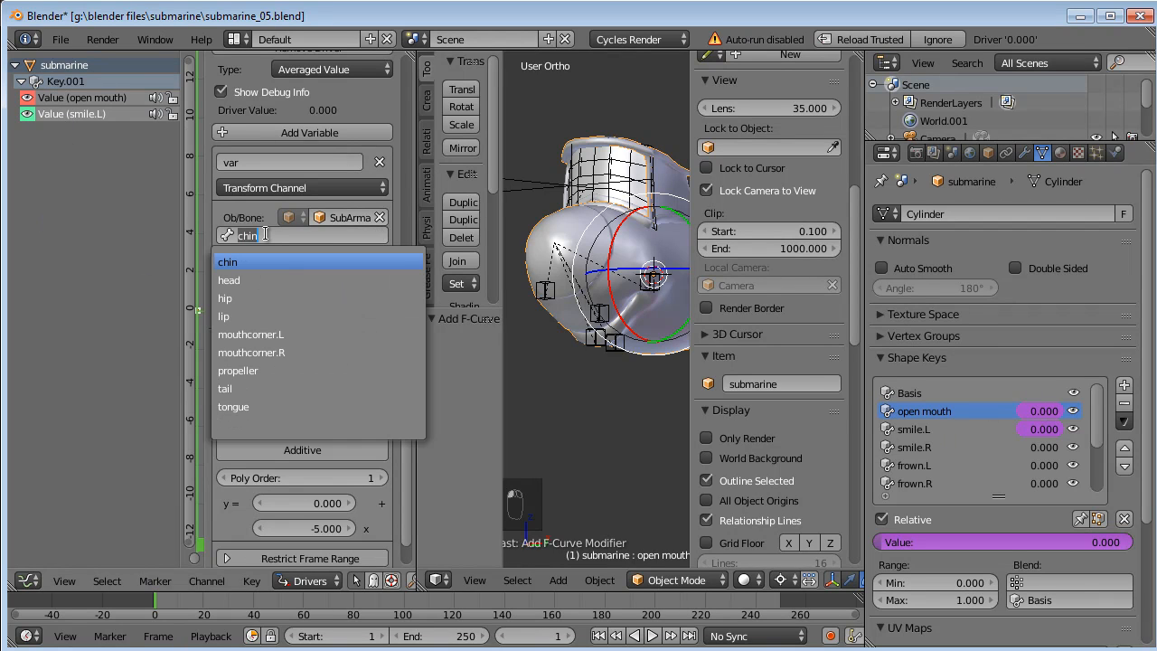
left_click(317, 335)
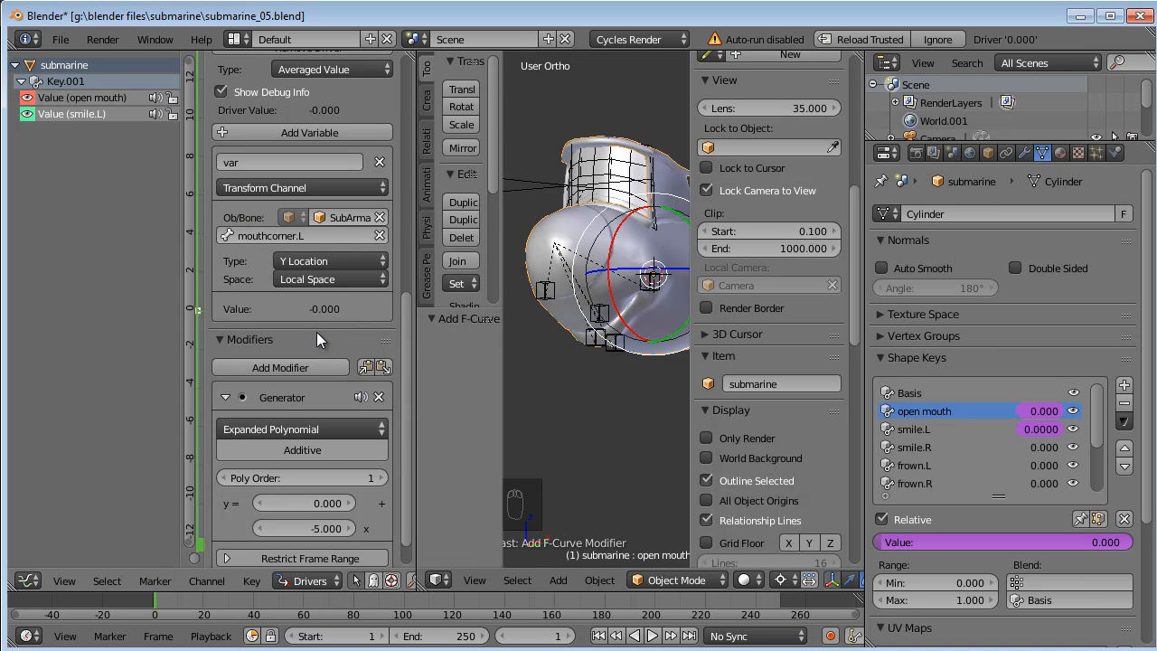
left_click(309, 528)
Test the smile.L driver by grabbing the left mouth corner bone, cancel the move, and return to the submarine's driver settings.
middle_click_drag(568, 319, 531, 335, "shift")
scroll(543, 337, "up", 3)
right_click(597, 317)
key("g")
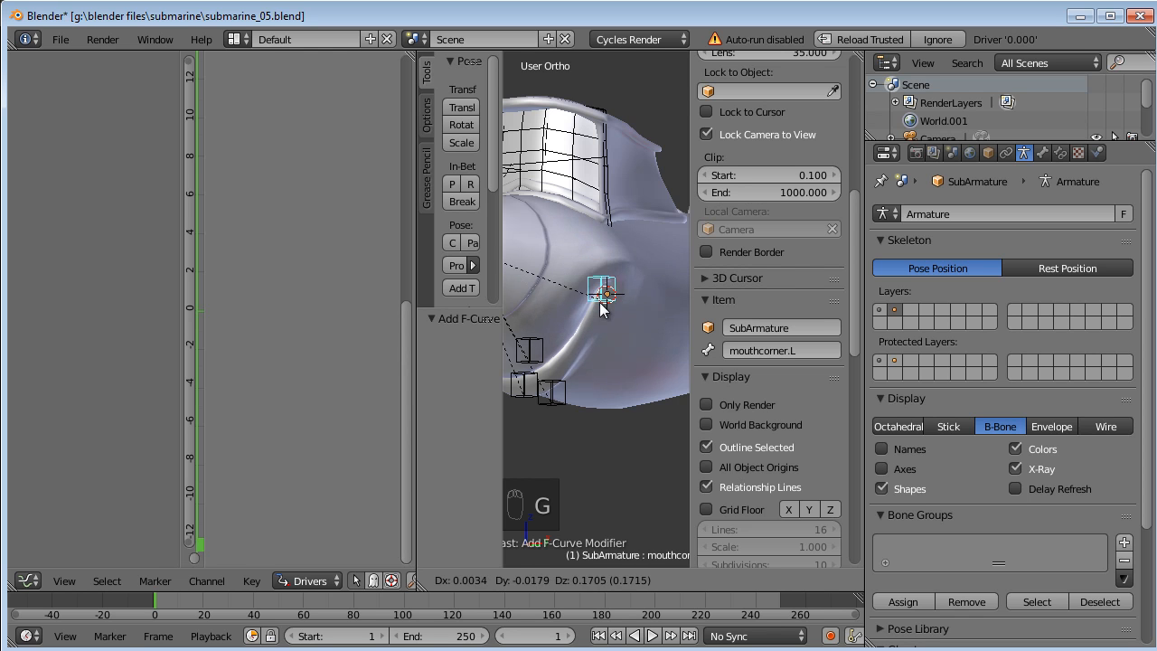
right_click(598, 307)
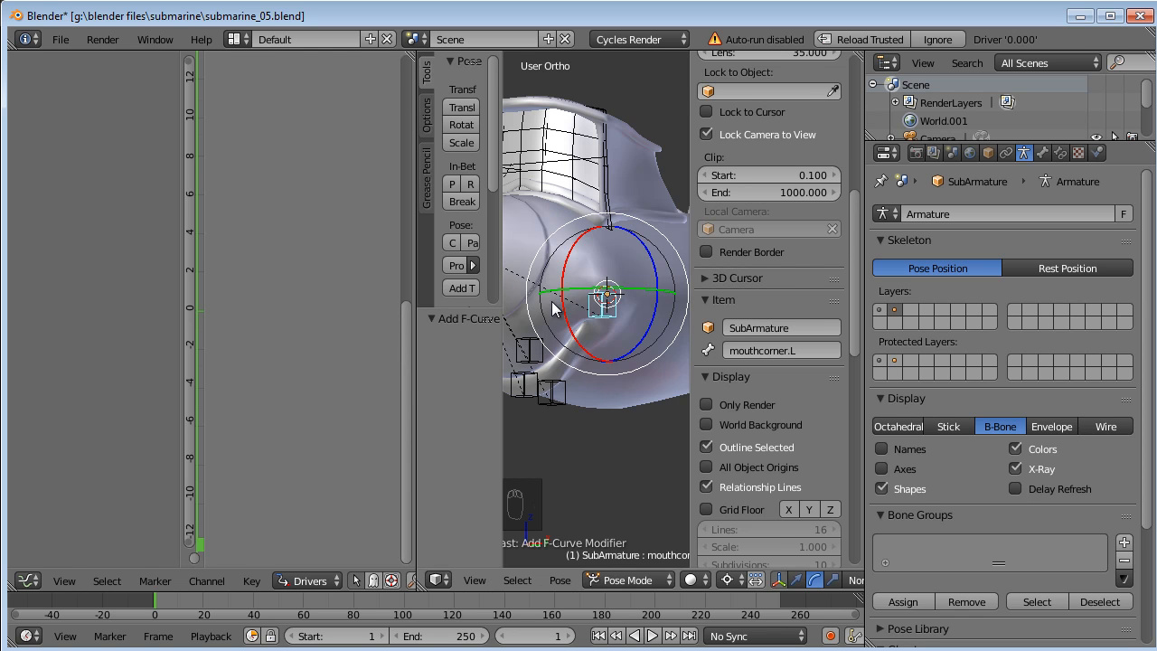
right_click(578, 278)
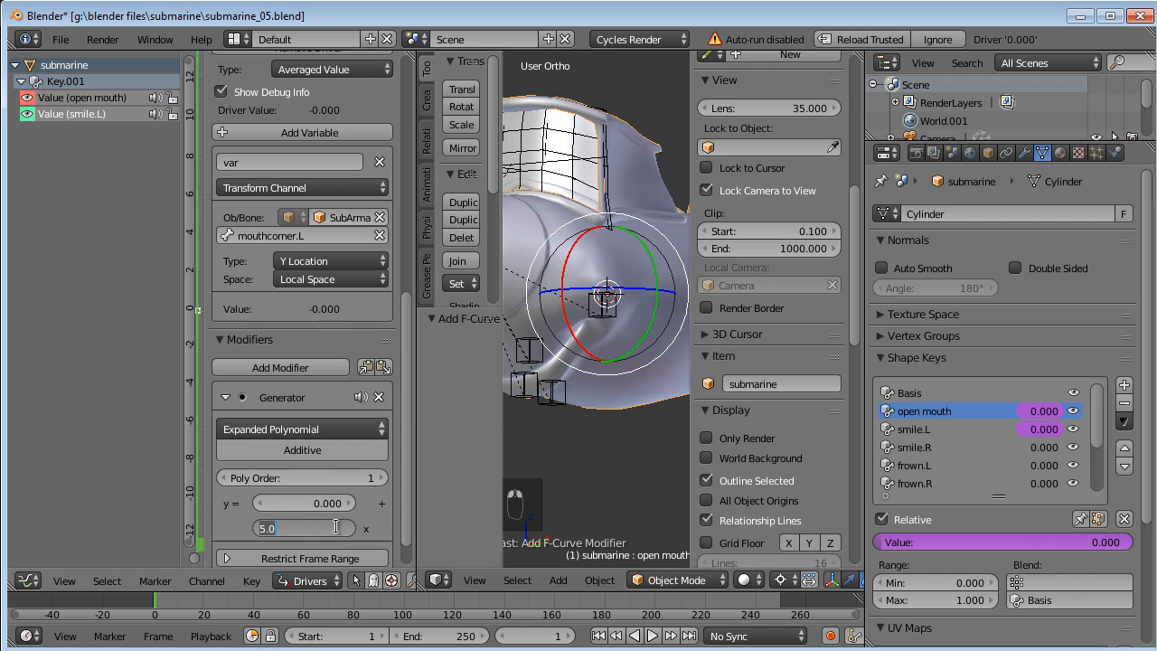
Try a Generator x coefficient of 10 for smile.L and check it by grabbing the mouthcorner.L bone, cancelling the move.
key("Return")
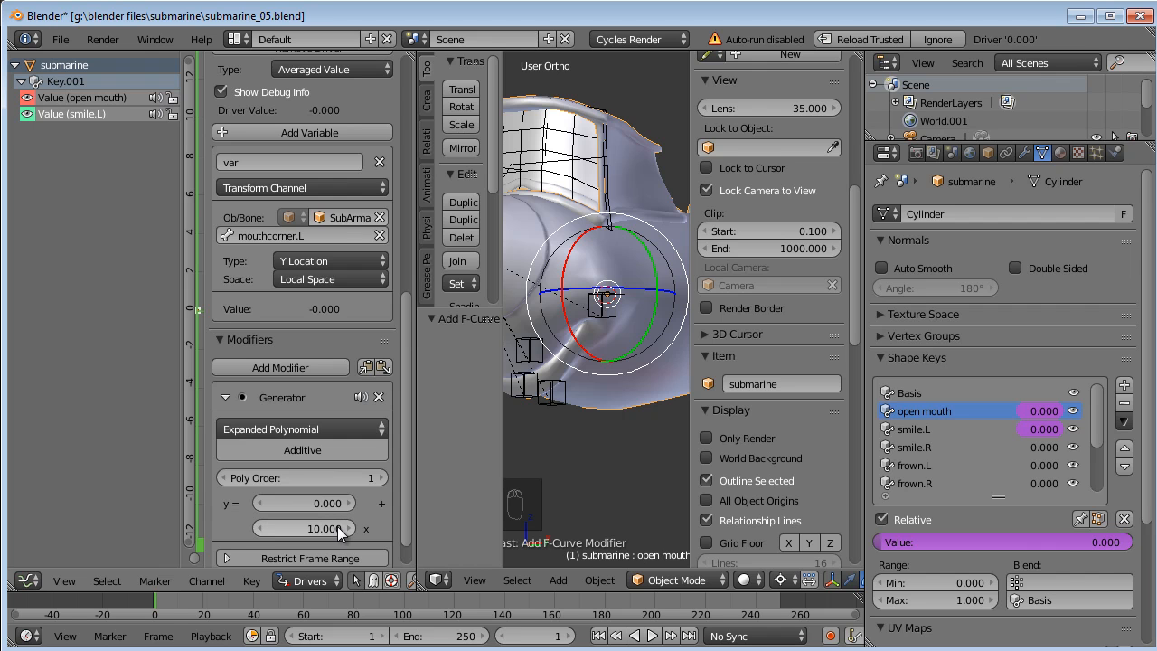
right_click(602, 291)
key("g")
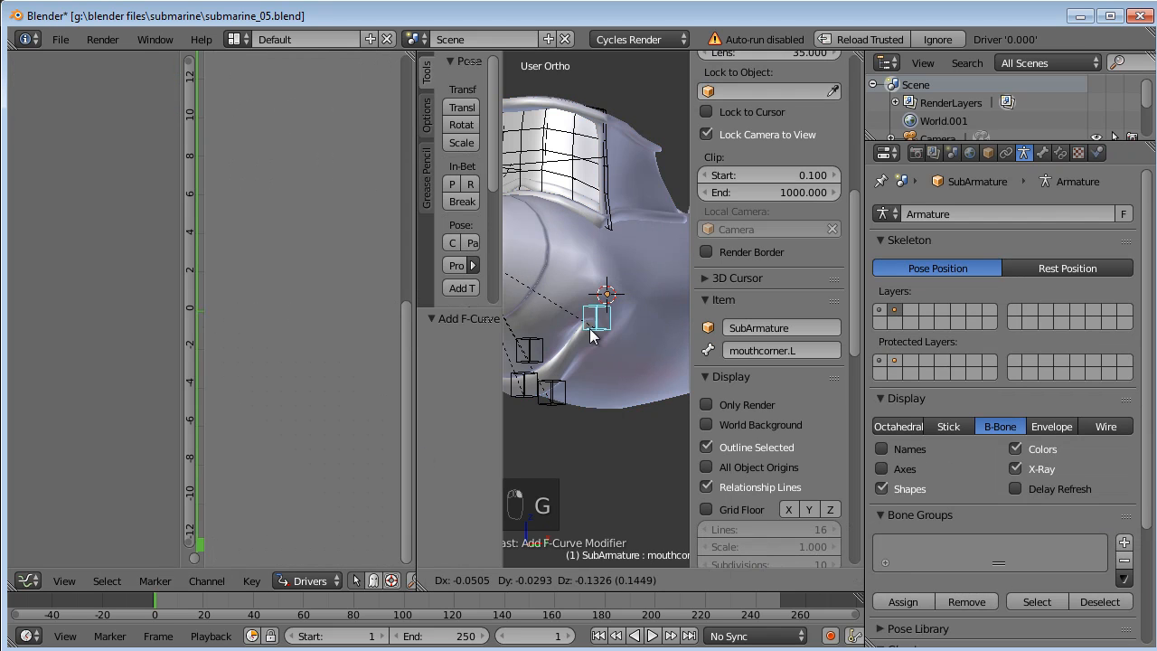
right_click(592, 297)
right_click(575, 262)
Try a Generator x coefficient of 1 for smile.L, test it with a cancelled mouthcorner.L move, and reselect the submarine.
key("Return")
right_click(599, 312)
key("g")
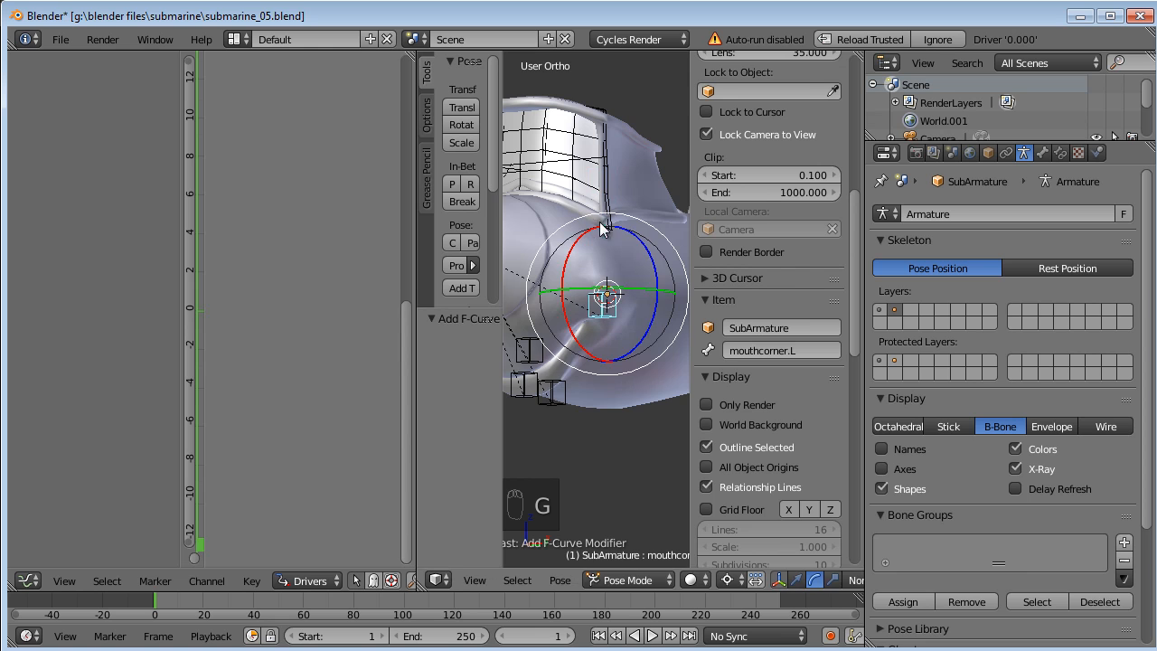
right_click(601, 228)
right_click(592, 241)
Set the smile.L driver's Generator x coefficient to 2.5 and test it with cancelled bone moves, returning to the submarine mesh.
left_click(301, 533)
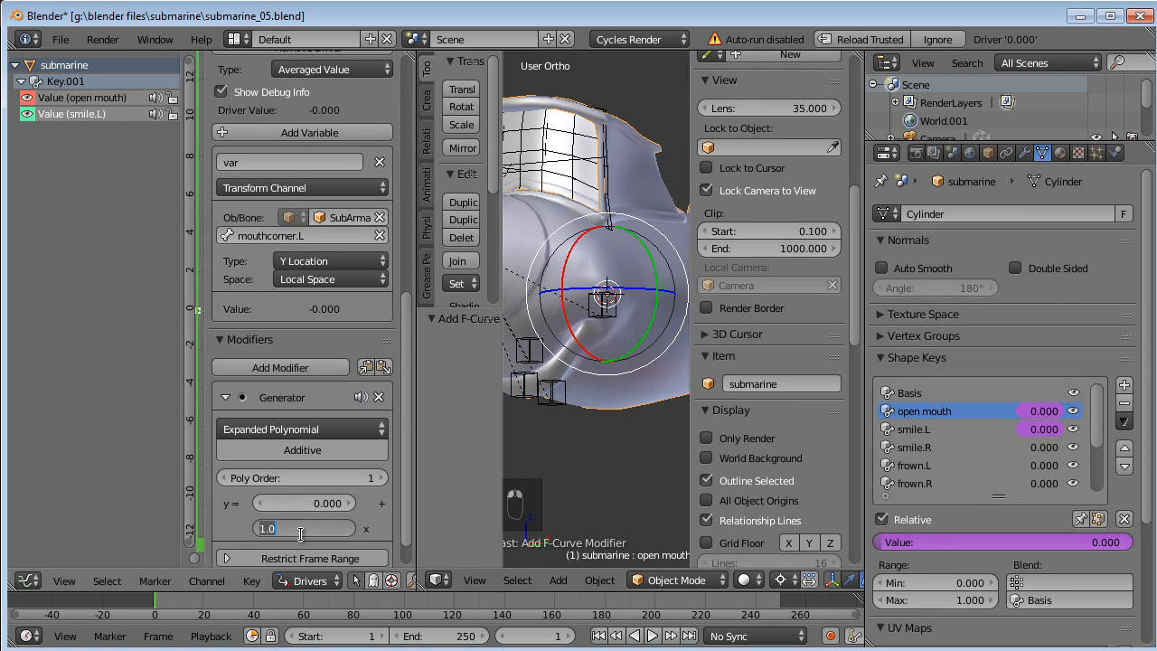
right_click(605, 318)
key("g")
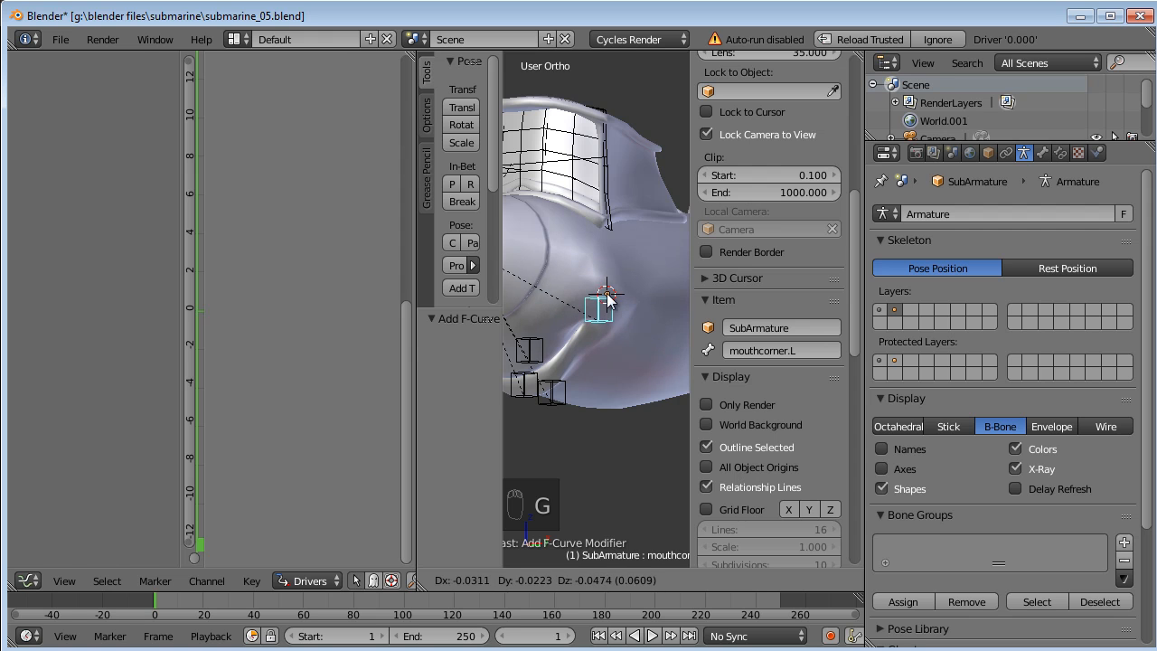
right_click(599, 382)
middle_click_drag(599, 382, 587, 331)
right_click(584, 340)
key("g")
right_click(600, 335)
right_click(610, 314)
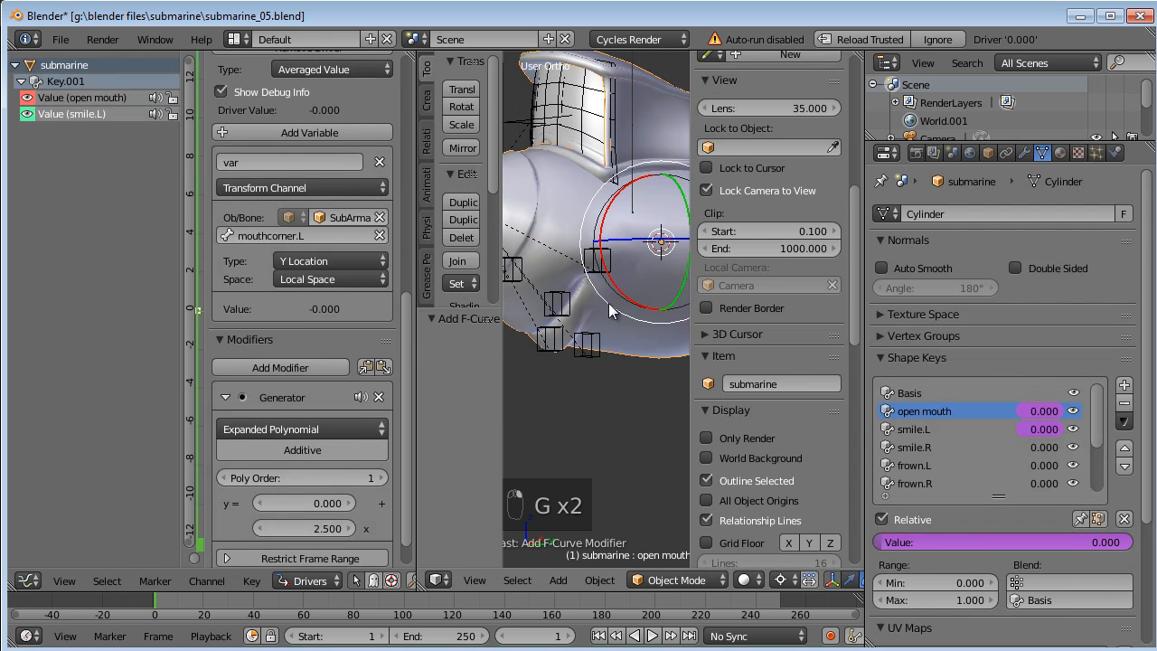
Set the open mouth driver's Generator x coefficient to -2.5.
left_click(60, 99)
left_click(311, 528)
type("-5.0")
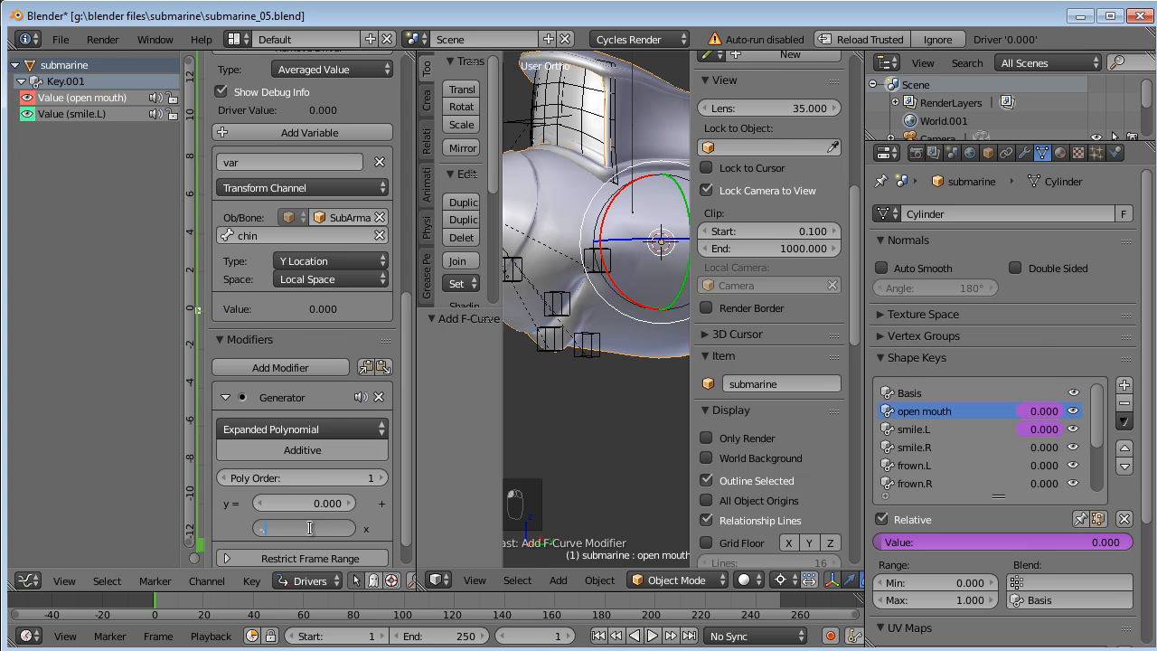
key("Return")
left_click(315, 529)
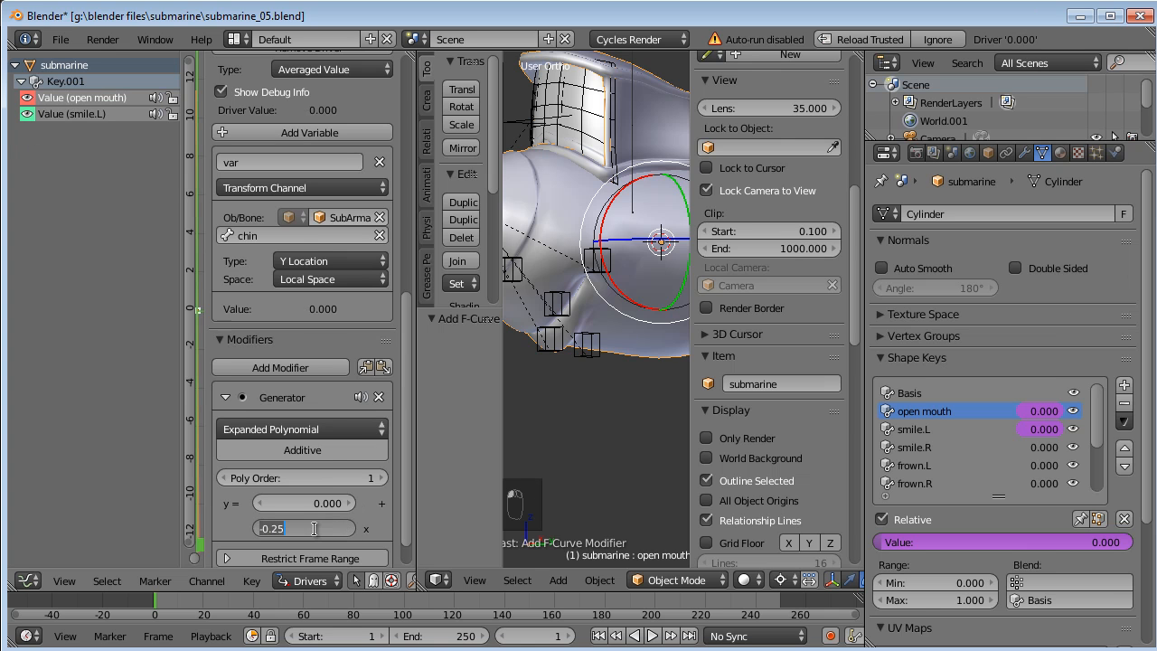
type("-2.5")
key("Return")
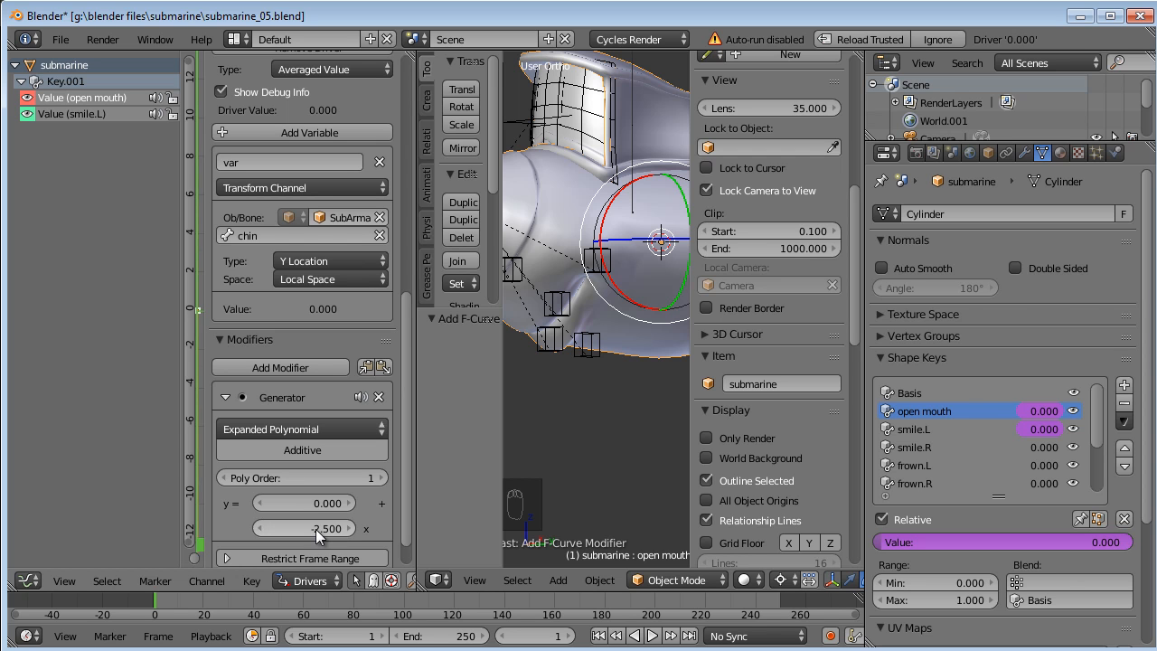
Check the adjusted mouth opening by grabbing the chin bone, cancel the move, and reselect the submarine mesh.
right_click(578, 359)
key("g")
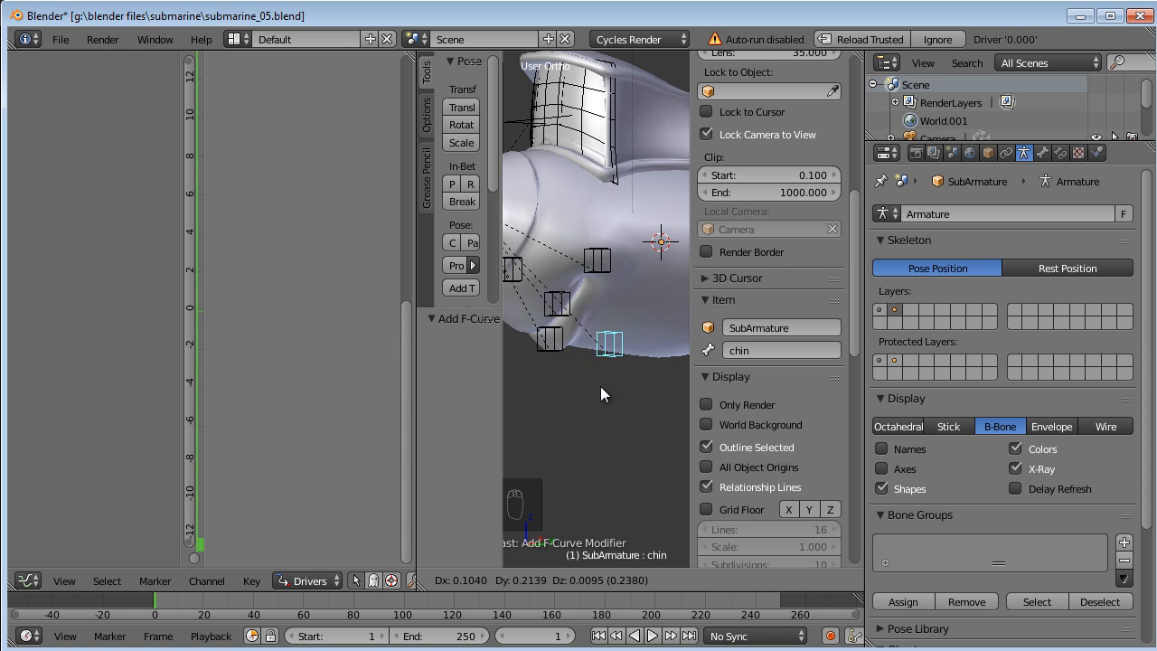
right_click(600, 378)
middle_click_drag(585, 304, 639, 270)
right_click(635, 288)
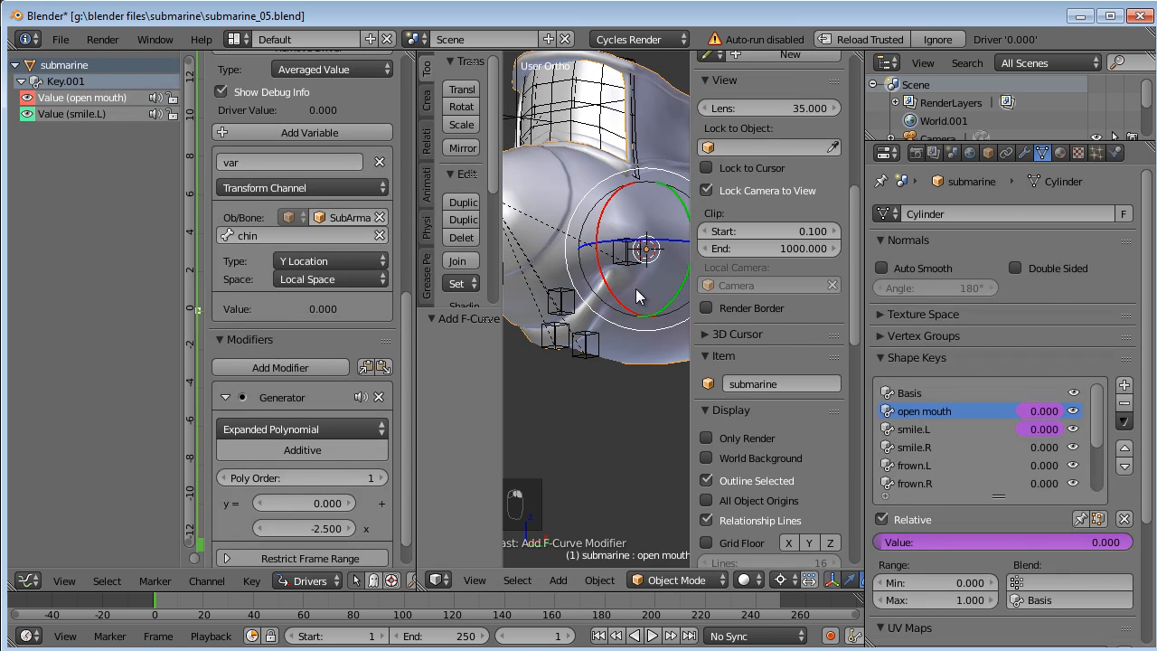
Copy the smile.L driver onto the smile.R shape key and set the new driver's target bone to mouthcorner.R.
right_click(1030, 428)
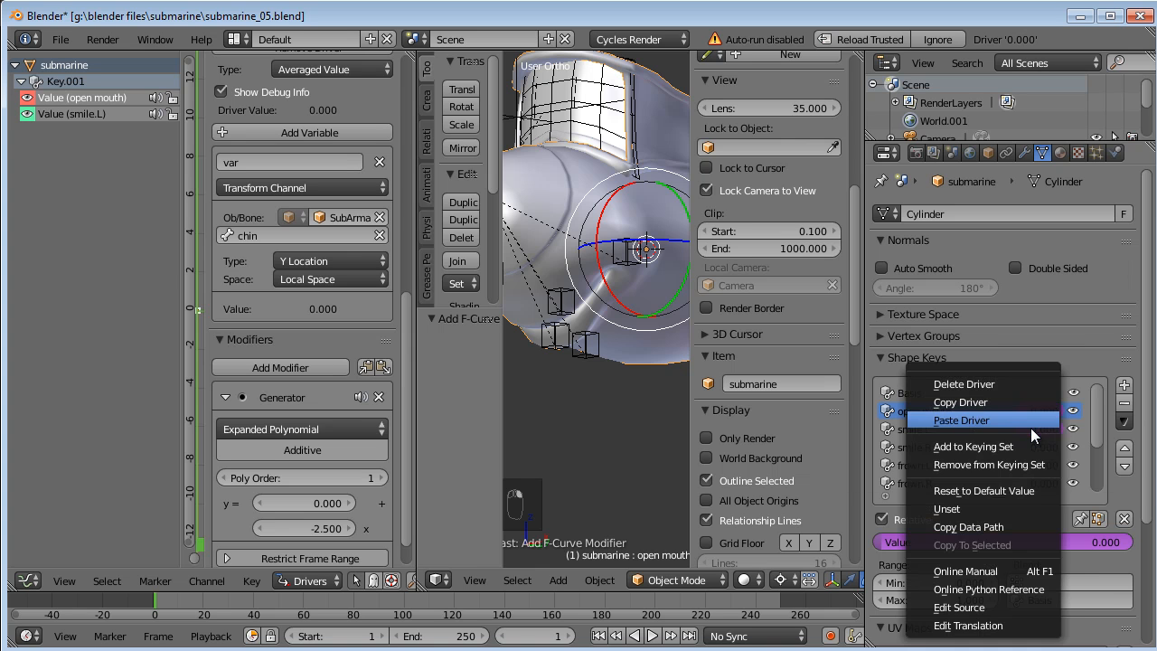
left_click(1004, 404)
right_click(1044, 444)
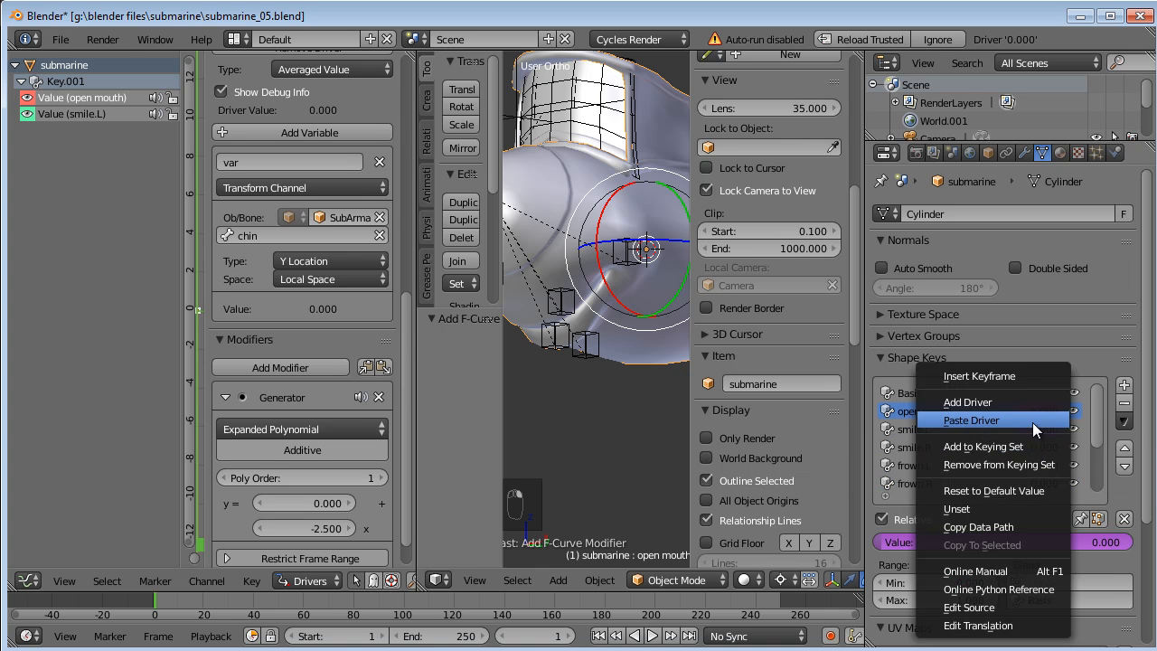
left_click(1030, 420)
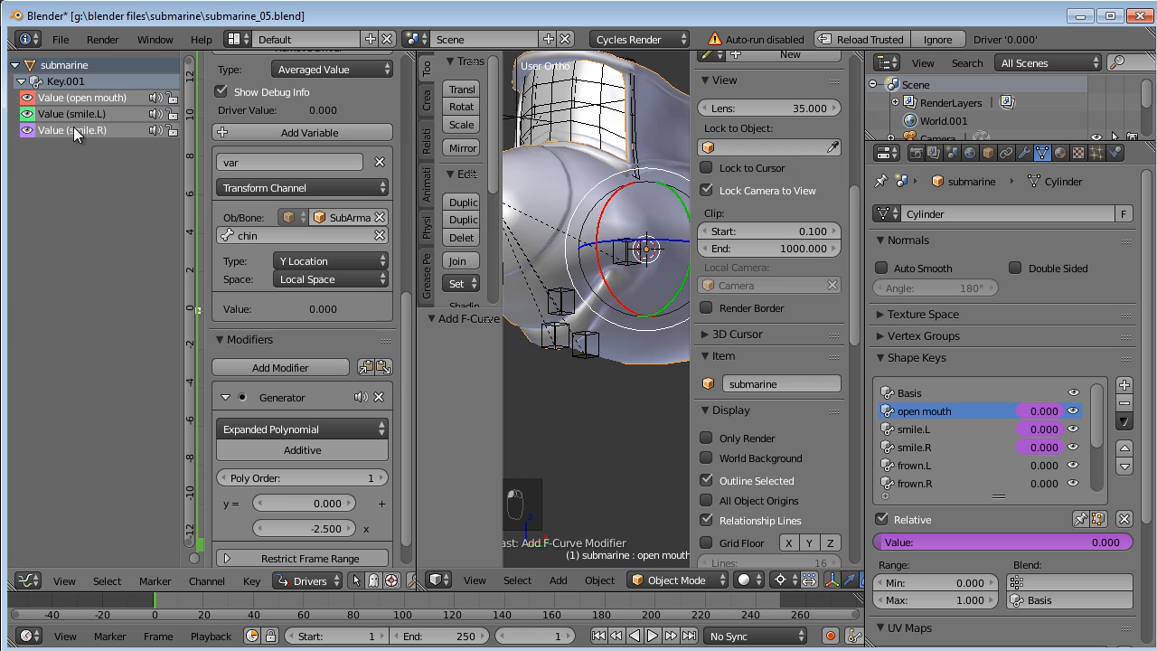
left_click(73, 128)
left_click(301, 235)
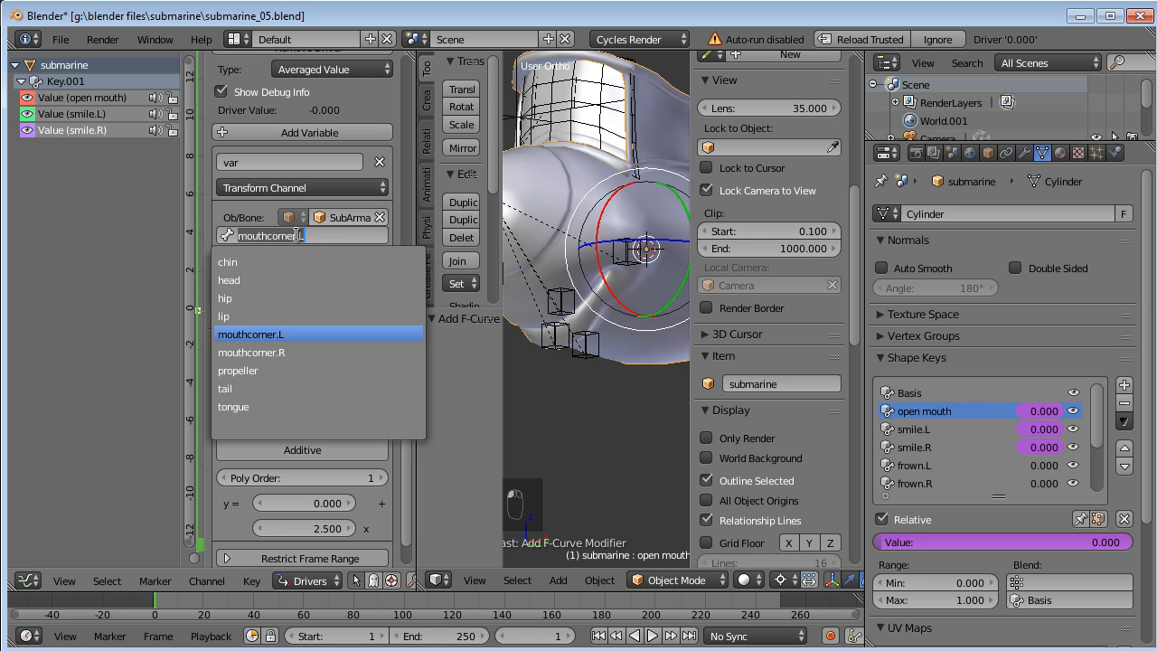
key("BackSpace")
type("R")
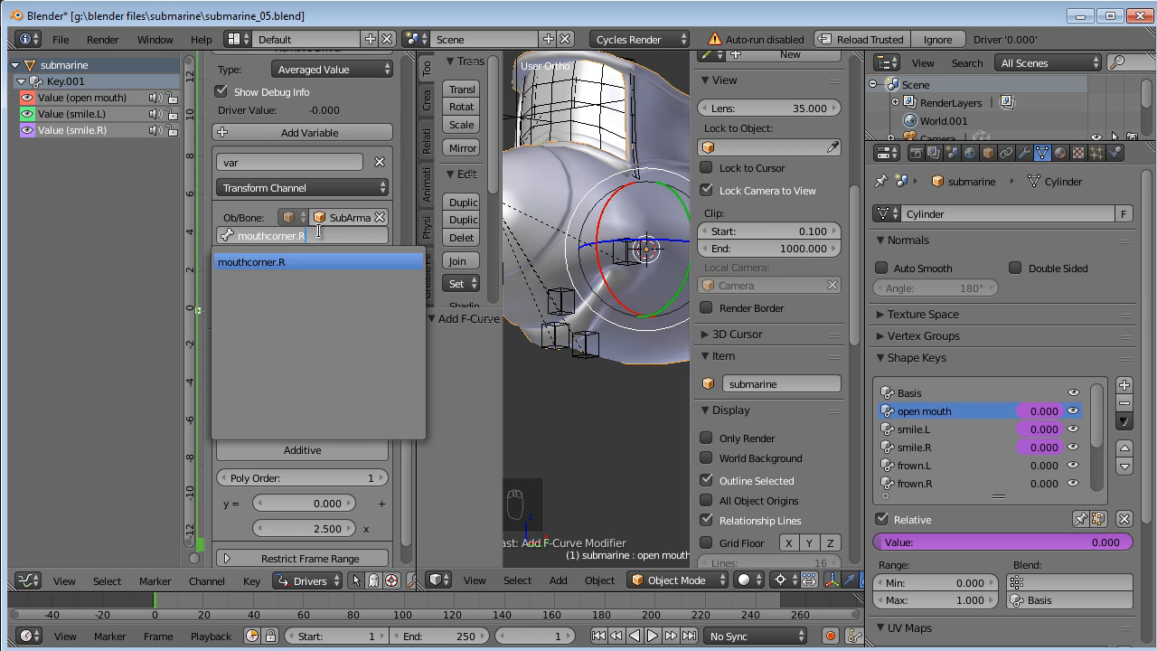
key("Return")
Test the smile.R driver by grabbing the mouthcorner.R bone, cancelling each move.
scroll(608, 358, "down", 3)
right_click(527, 288)
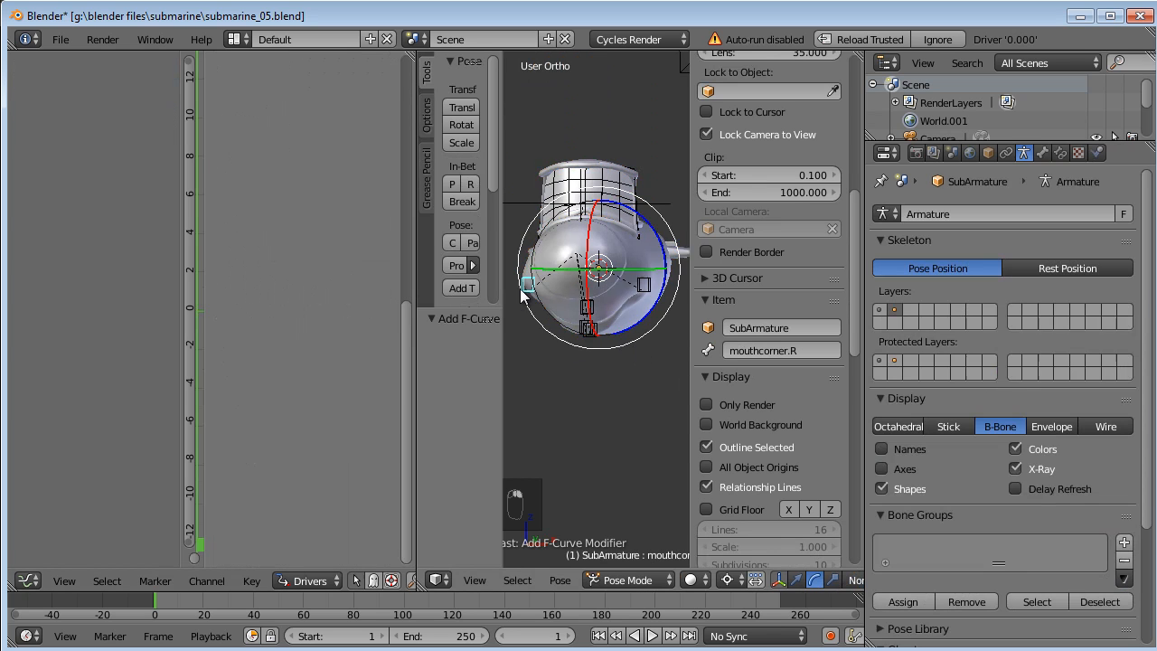
scroll(619, 357, "up", 4)
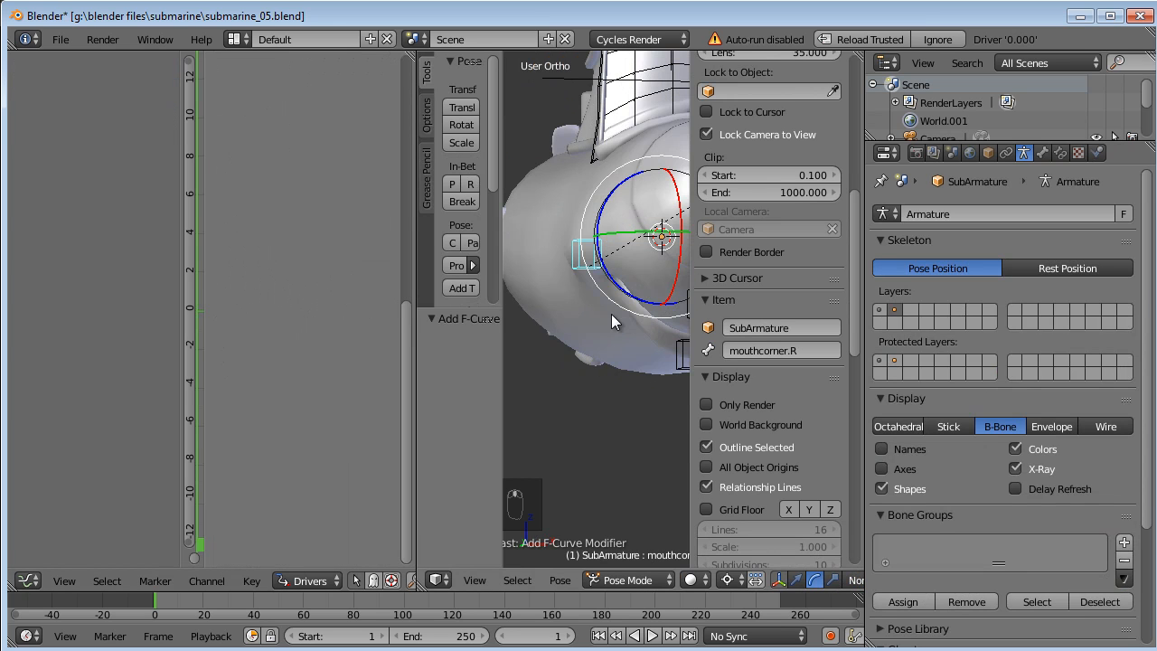
middle_click_drag(611, 340, 602, 401, "shift")
key("g")
right_click(590, 338)
scroll(606, 371, "down", 4)
key("g")
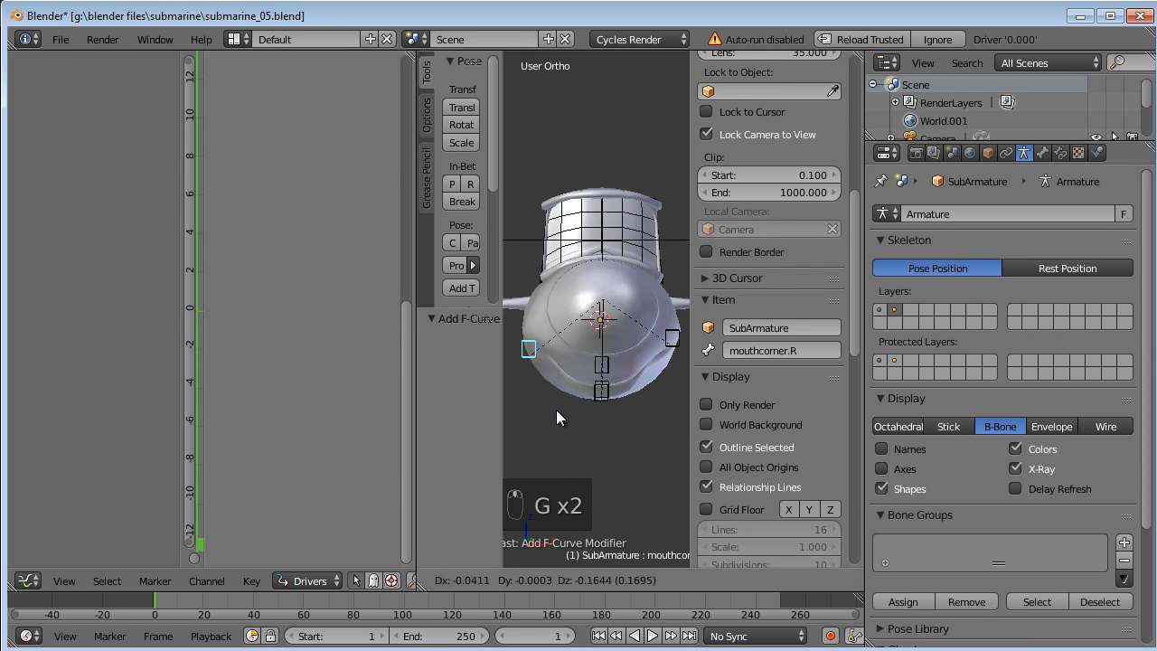
right_click(561, 350)
Compare the two smile sides by grabbing mouthcorner.L and mouthcorner.R in turn, cancel both moves, and reselect the submarine mesh.
right_click(671, 342)
key("g")
right_click(669, 344)
right_click(534, 338)
key("g")
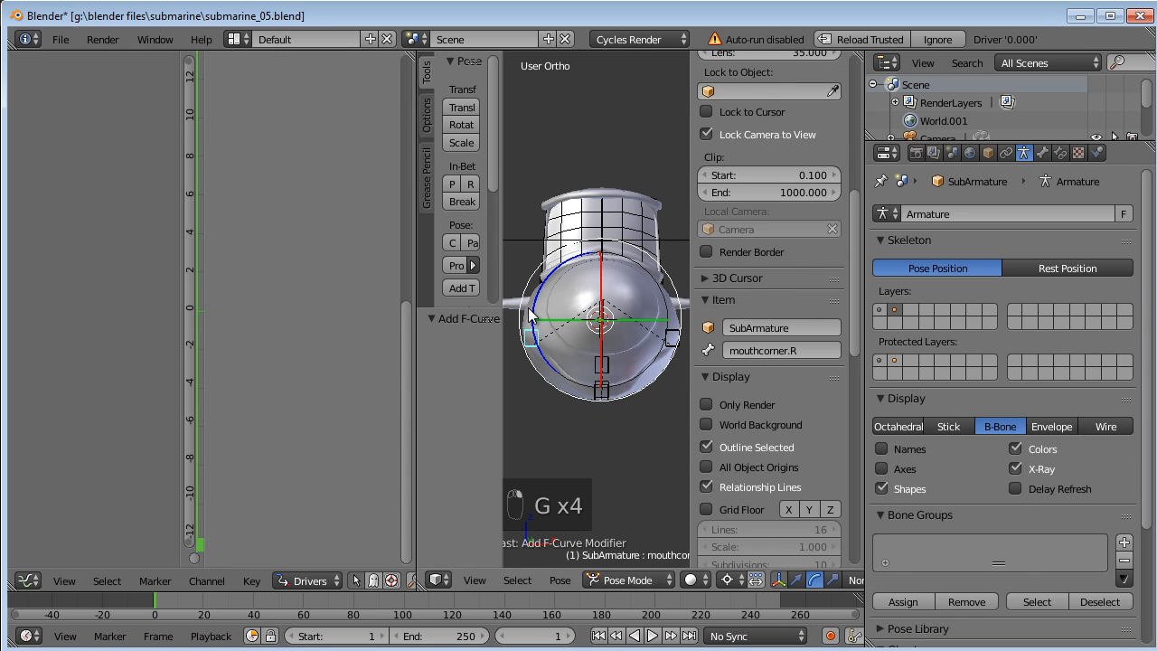
right_click(534, 321)
right_click(558, 384)
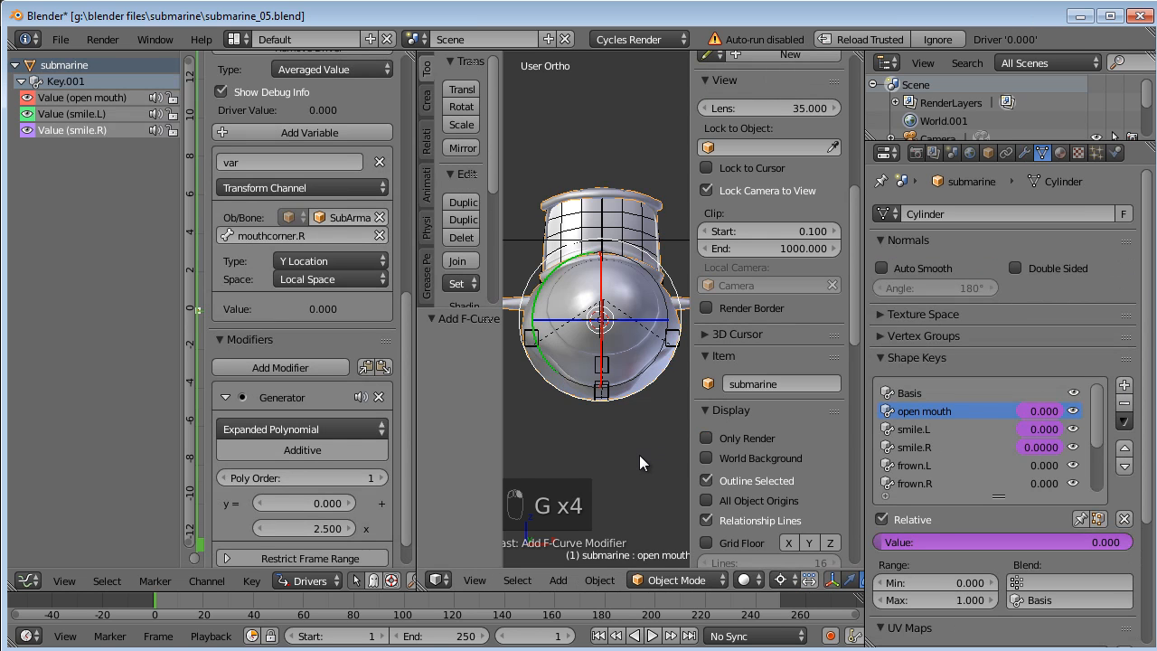
Copy the smile.L driver and paste it onto the frown.L shape key.
middle_click_drag(628, 432, 590, 408)
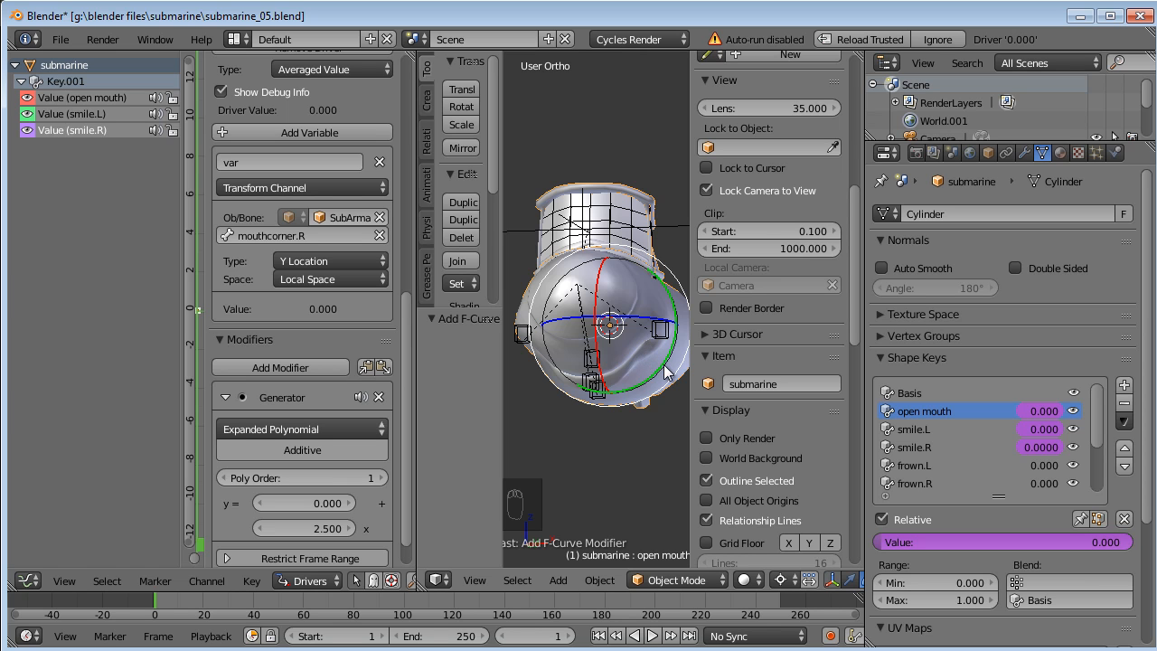
mouse_move(658, 352)
middle_mouse_down()
mouse_move(637, 343)
mouse_move(668, 353)
middle_mouse_up()
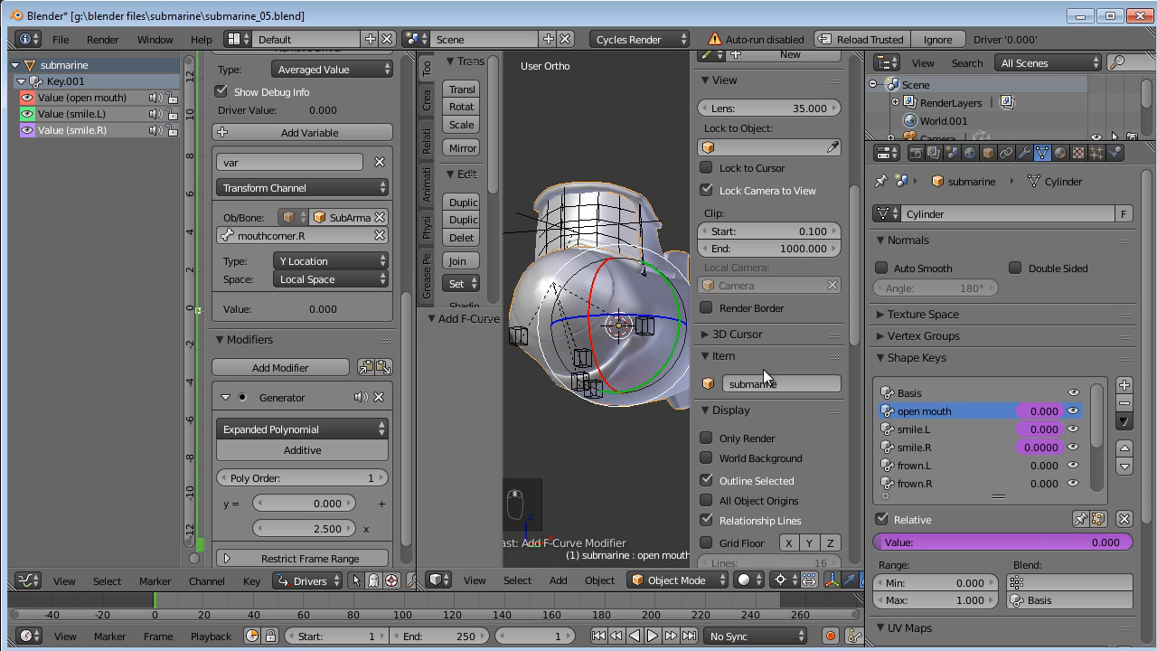
right_click(1040, 433)
left_click(974, 400)
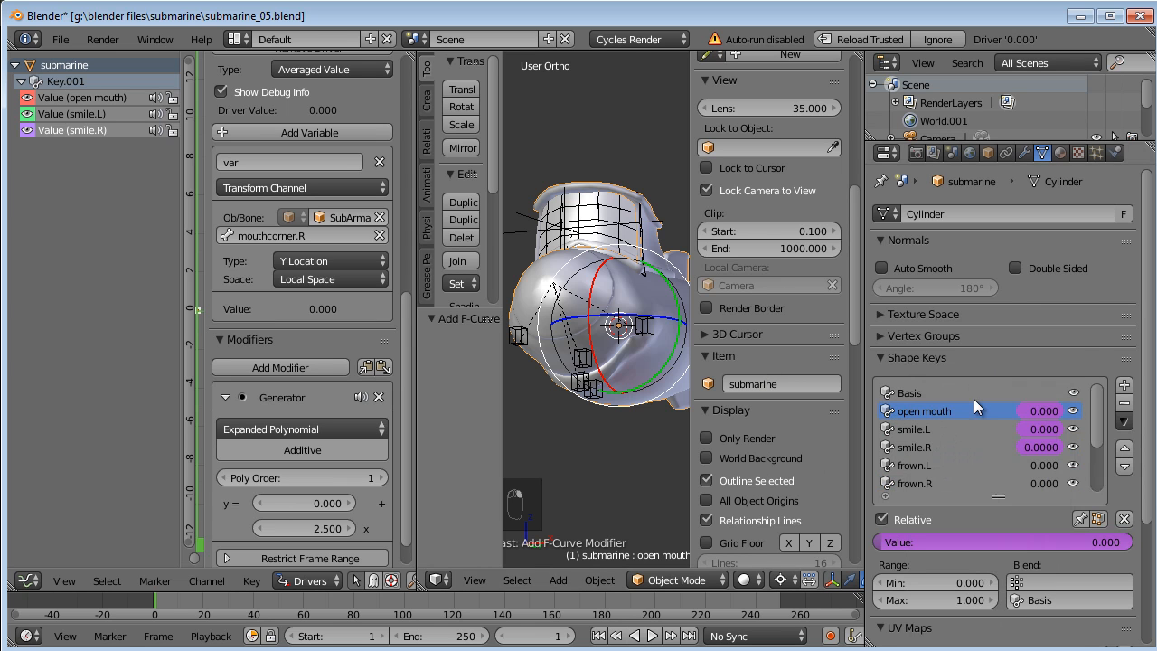
right_click(1040, 428)
left_click(994, 400)
right_click(1046, 465)
left_click(1000, 421)
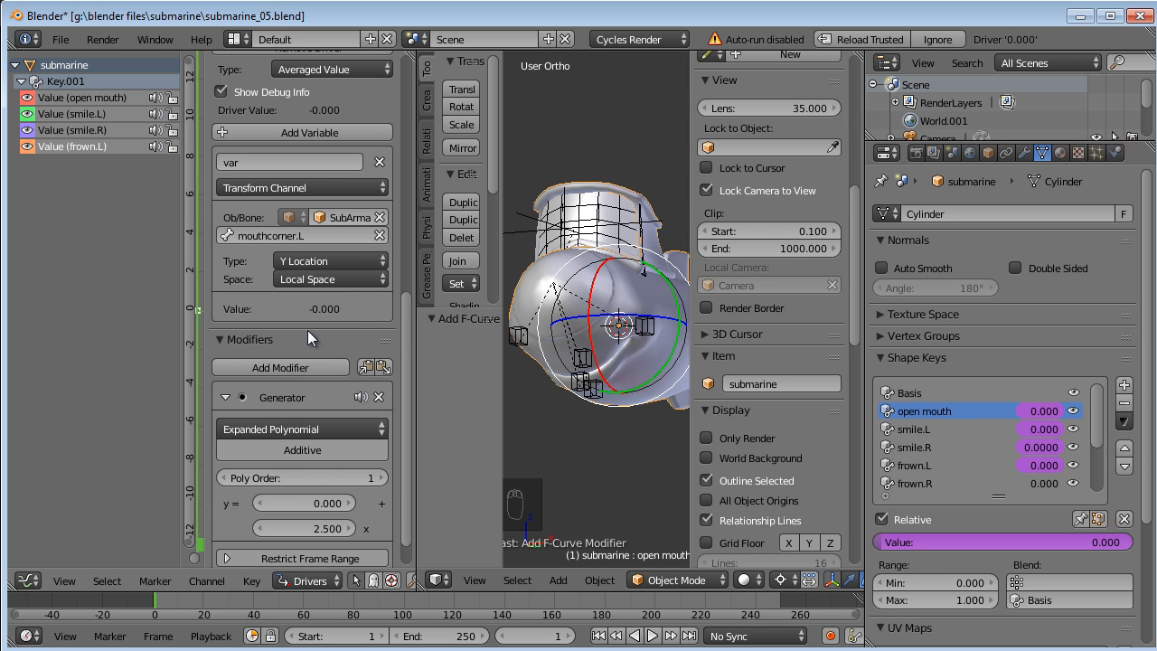
Set the frown.L driver's Generator x coefficient to -2.5 and test it with a cancelled mouthcorner.L move, returning to the submarine mesh.
scroll(307, 331, "down", 1)
left_click(302, 487)
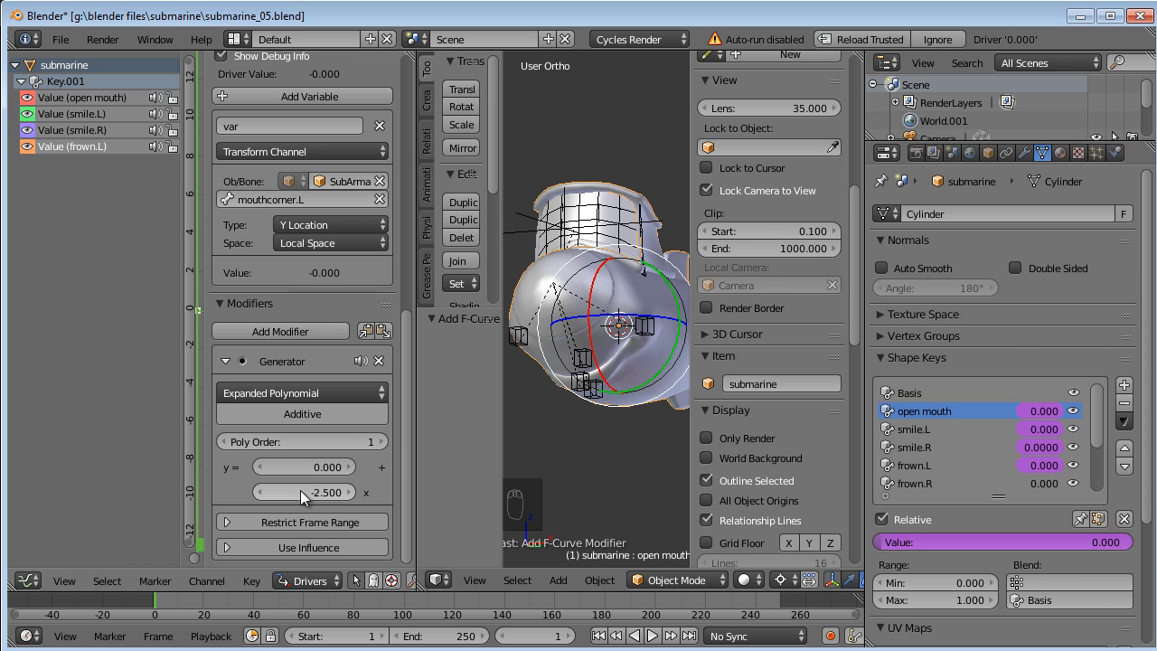
right_click(656, 334)
key("g")
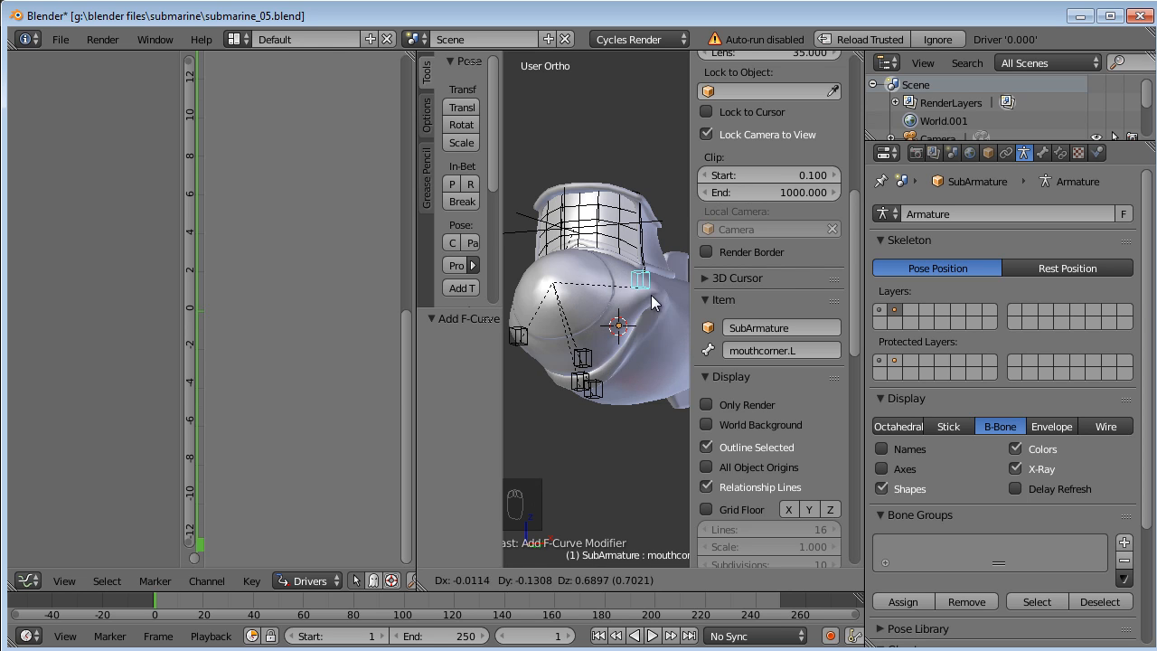
key("Escape")
right_click(630, 398)
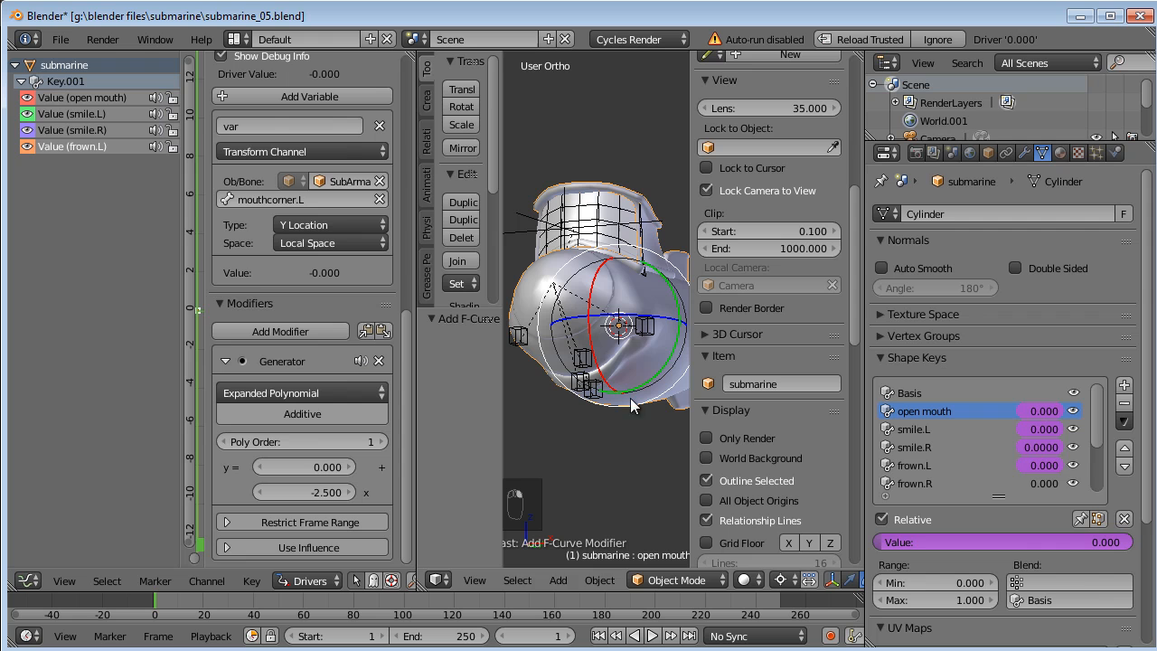
Copy the frown.L driver onto the frown.R shape key and set the new driver's target bone to mouthcorner.R.
right_click(1054, 470)
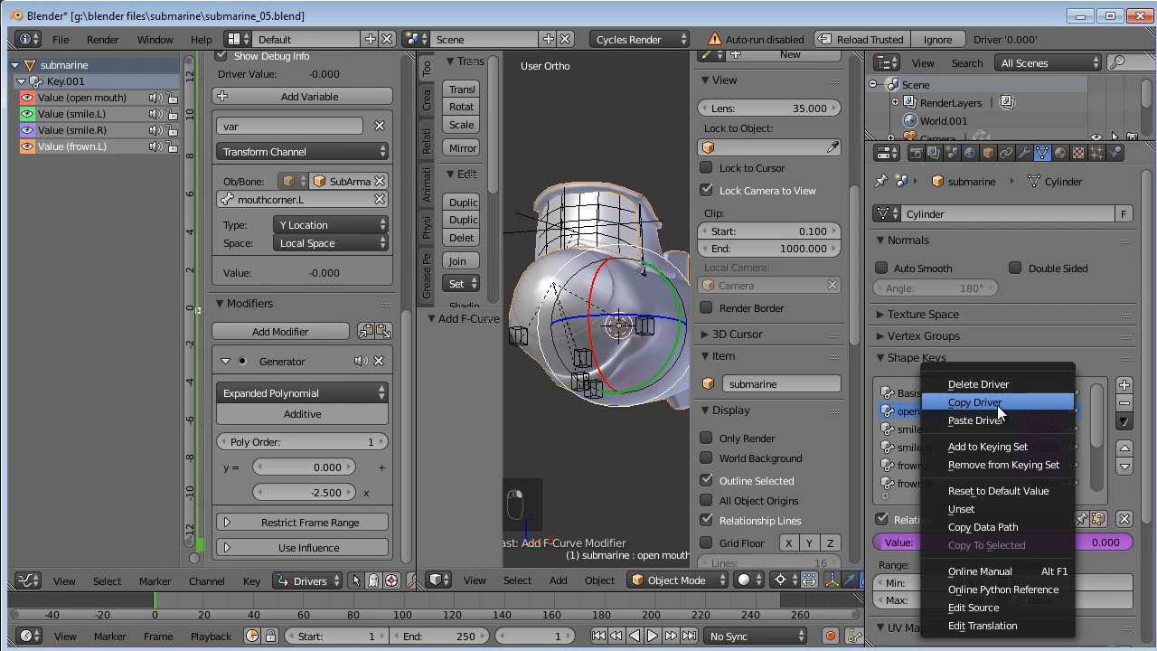
left_click(997, 405)
right_click(1036, 485)
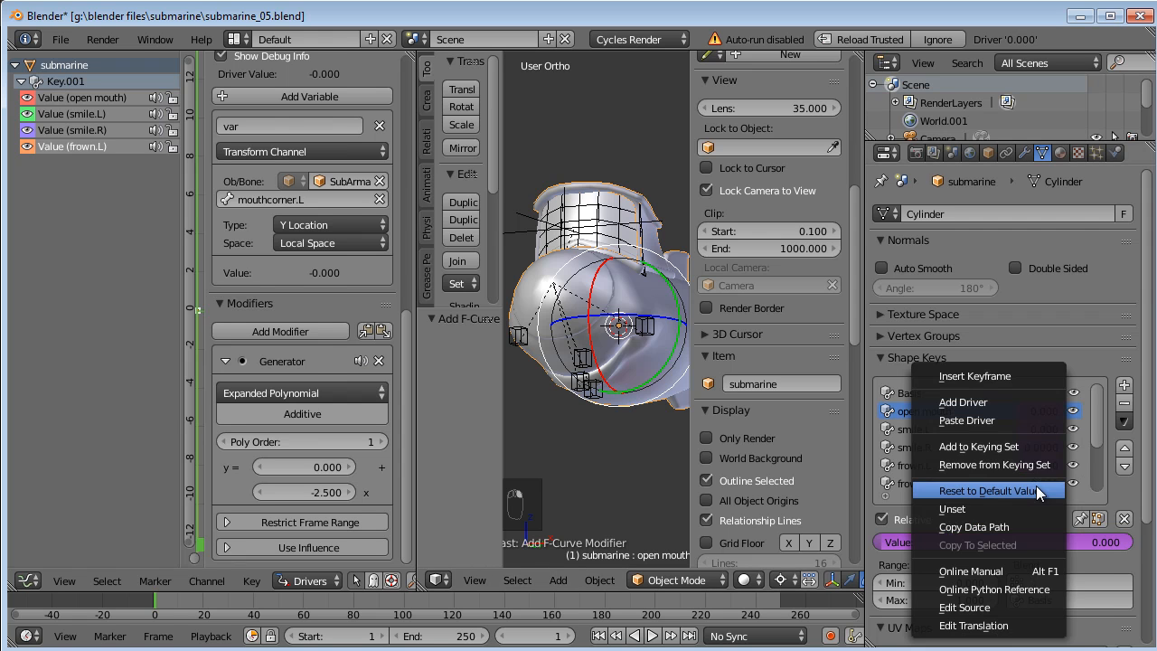
left_click(990, 420)
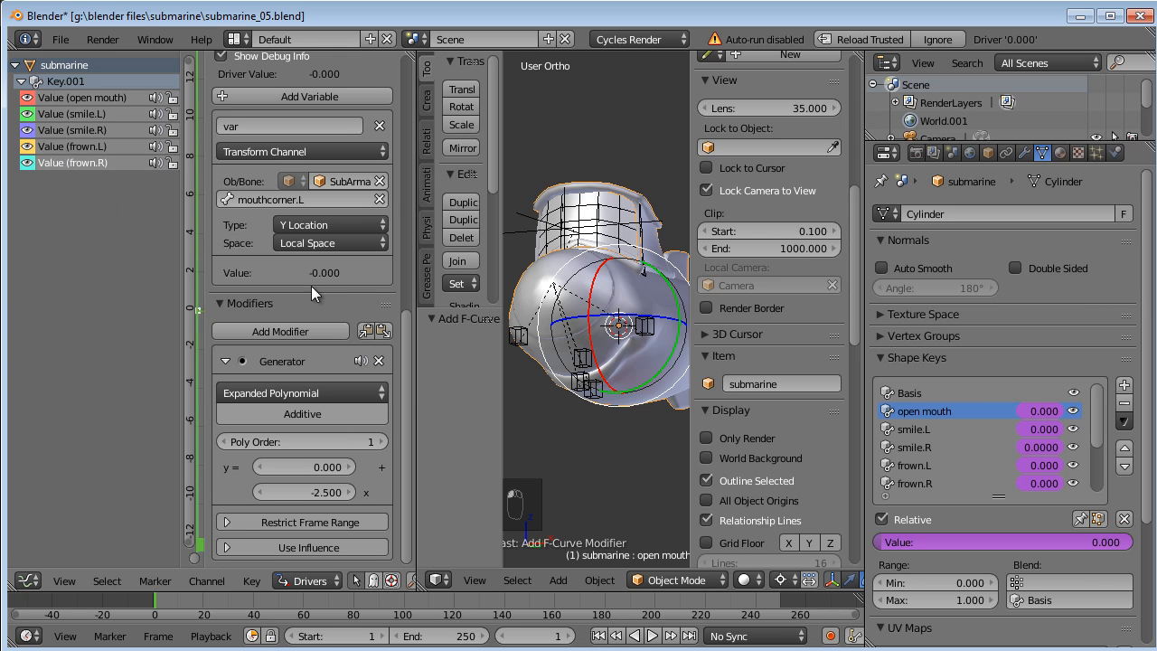
left_click(319, 198)
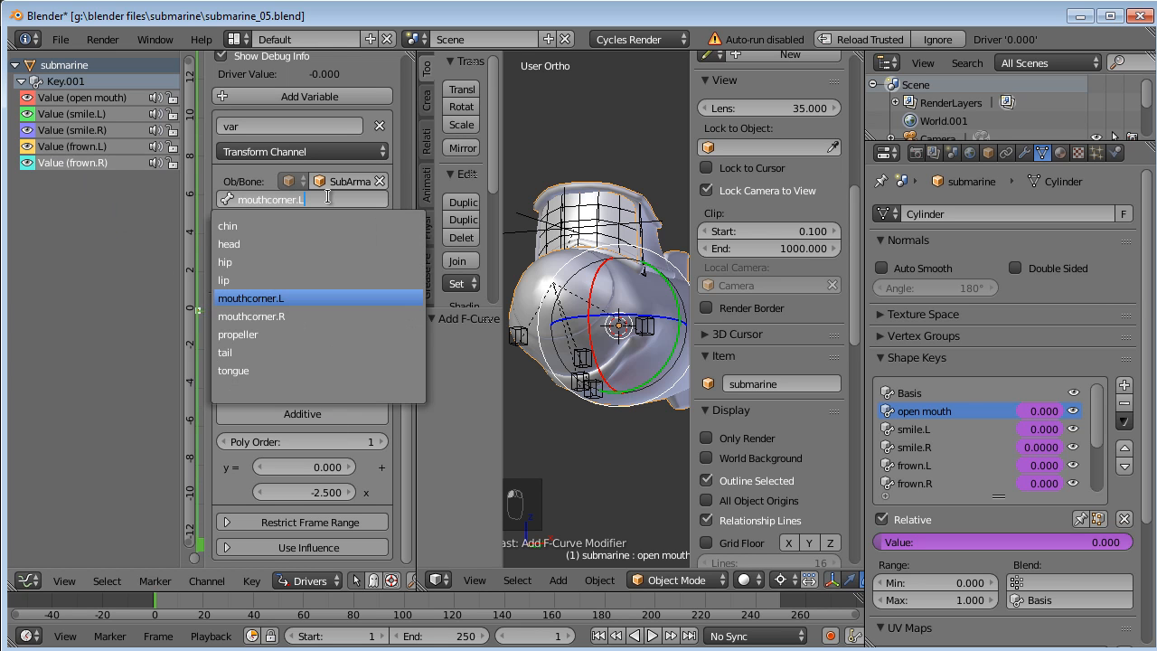
key("BackSpace")
type("R")
key("Return")
Test the smile and frown drivers by moving and rotating both mouth corner bones, cancel the transforms, and reselect the submarine mesh.
middle_click_drag(543, 389, 543, 348)
right_click(529, 339)
key("g")
right_click(515, 330)
key("g")
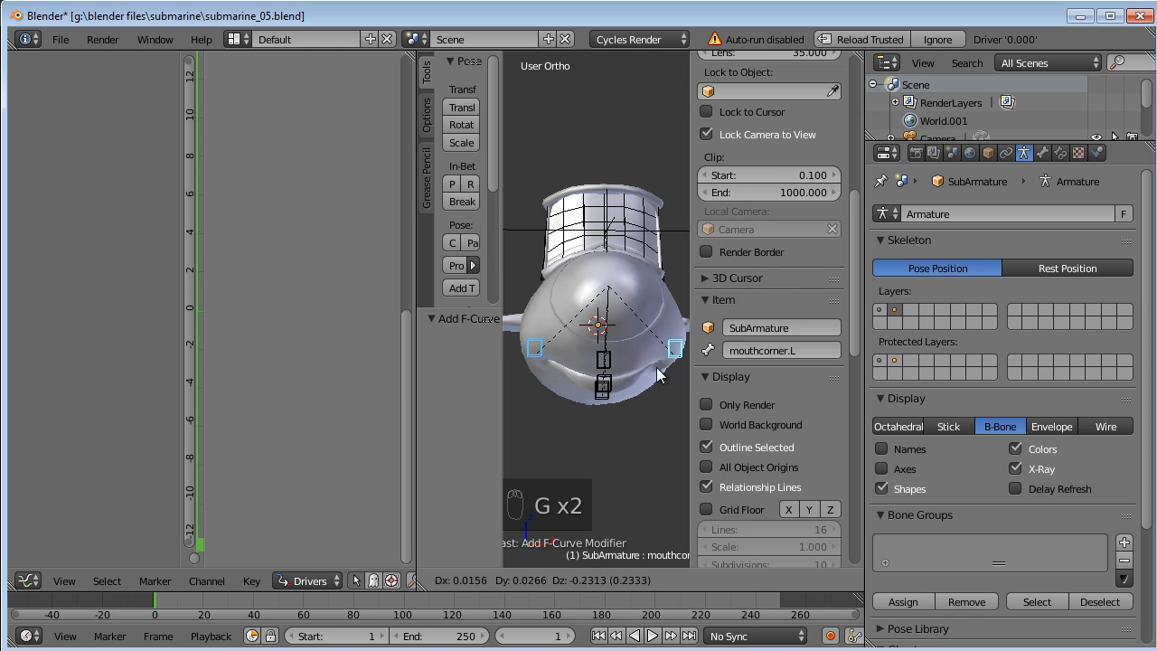
left_click(653, 384)
key("KP_1")
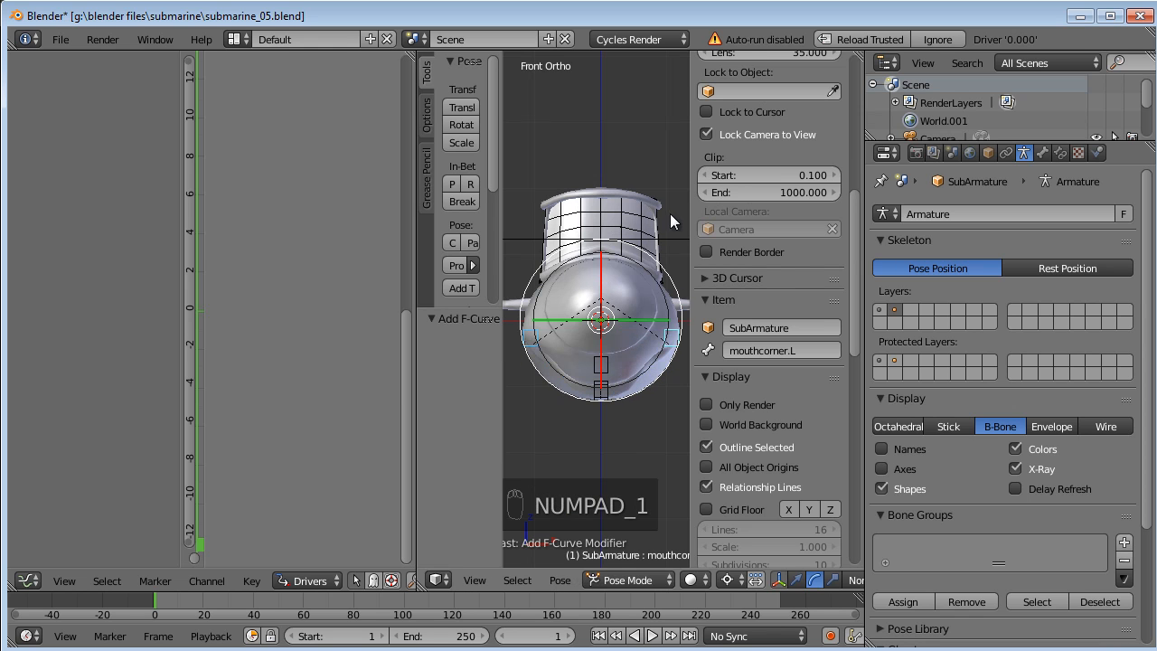
key("r")
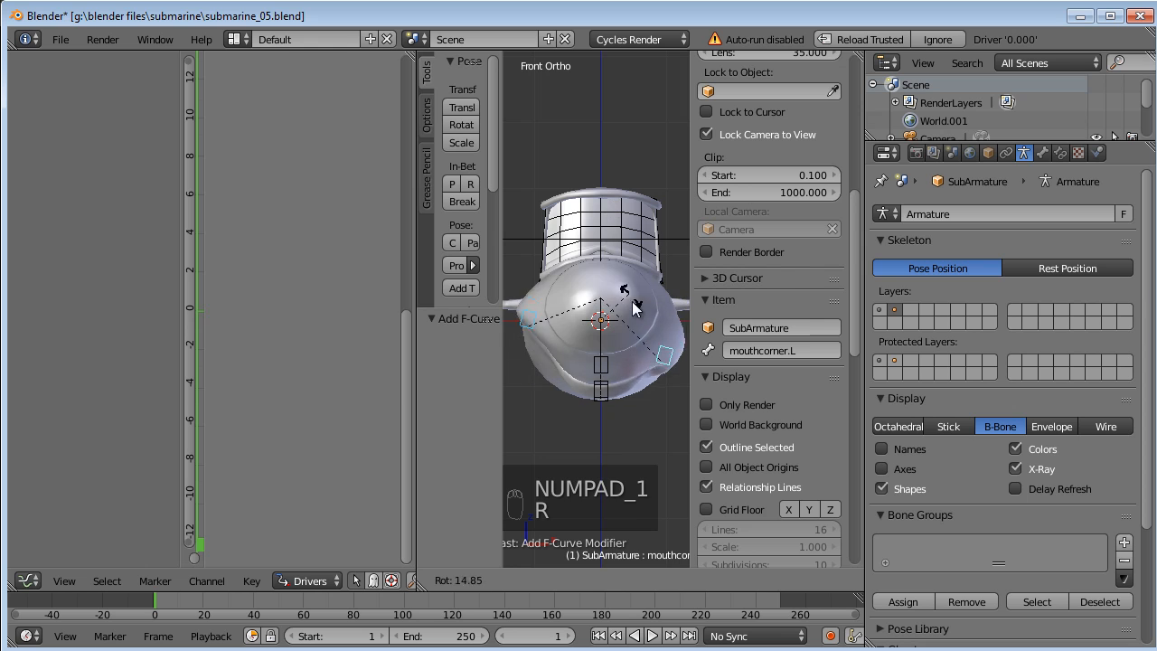
right_click(614, 246)
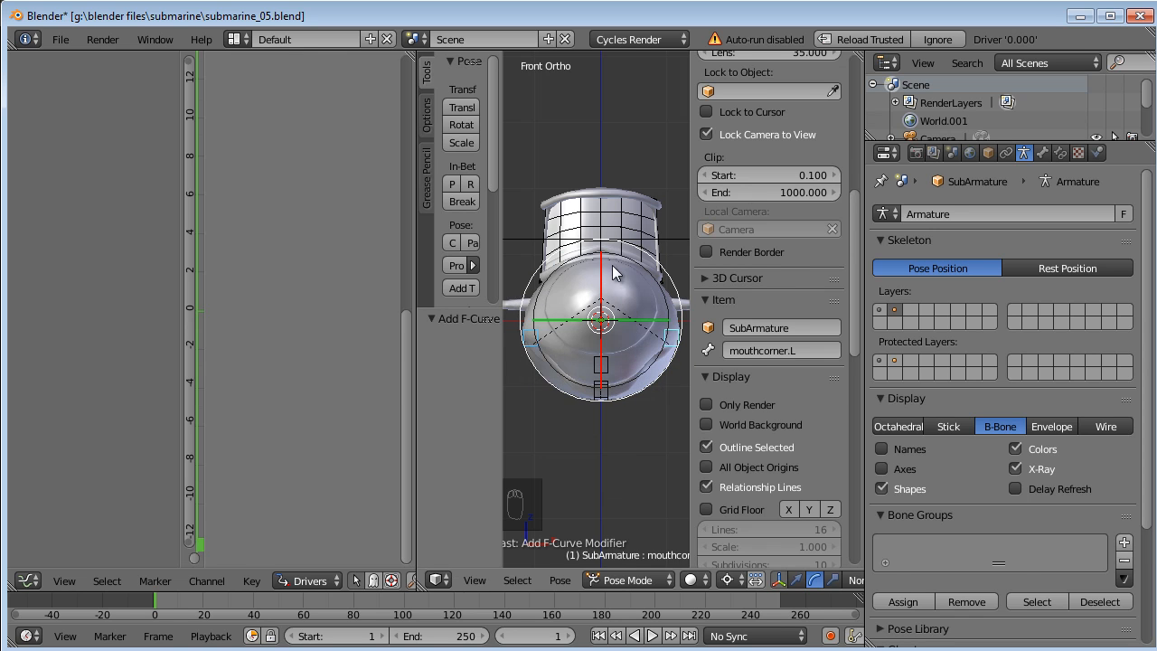
right_click(615, 356)
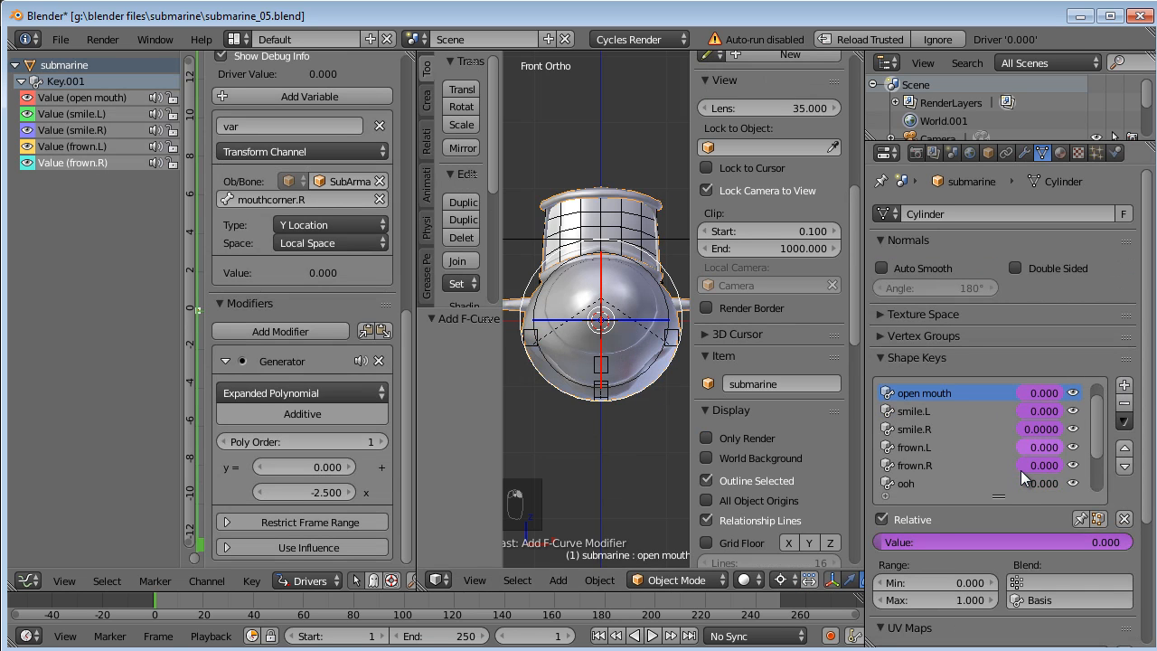
Paste the copied frown.L driver onto the ooh shape key and set its target bone to lip.
scroll(980, 480, "down", 4)
mouse_move(623, 394)
middle_mouse_down()
mouse_move(565, 420)
mouse_move(603, 391)
middle_mouse_up()
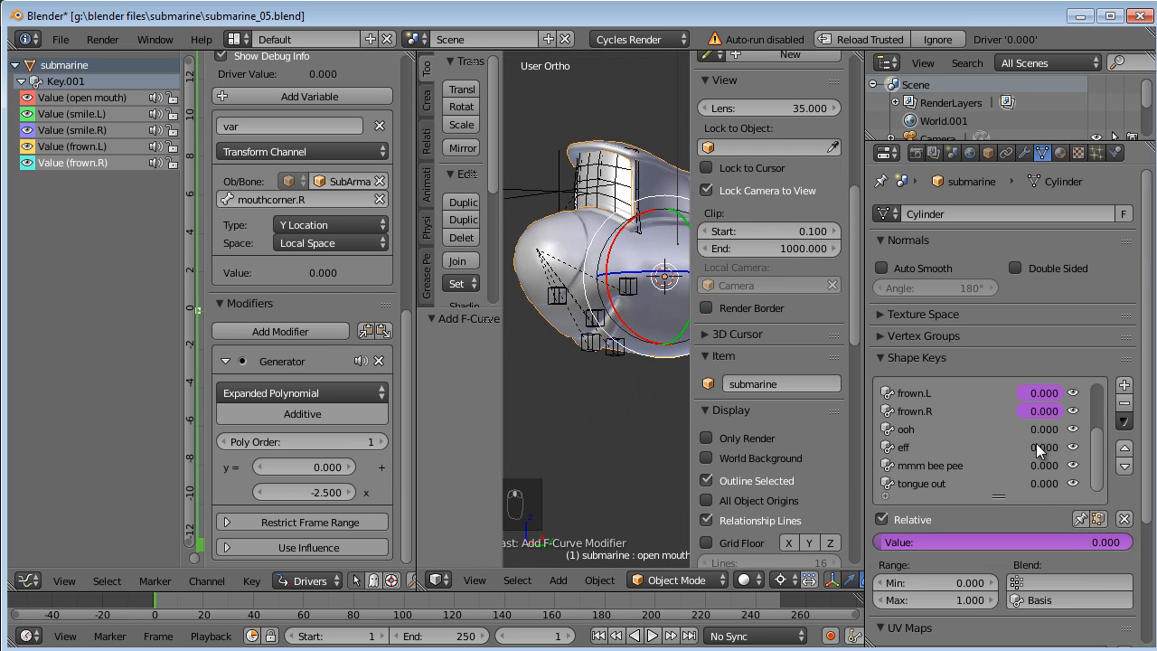
right_click(1043, 417)
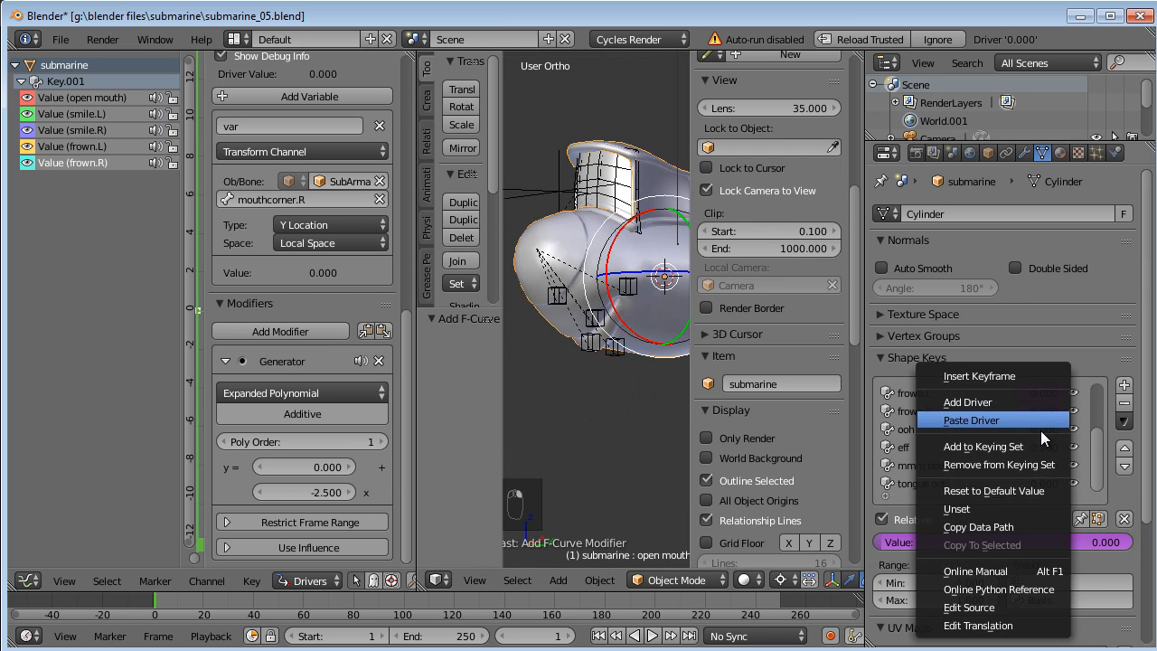
left_click(978, 424)
scroll(593, 391, "up", 4)
scroll(619, 377, "down", 3)
mouse_move(618, 378)
middle_mouse_down()
mouse_move(604, 413)
mouse_move(592, 398)
mouse_move(612, 390)
middle_mouse_up()
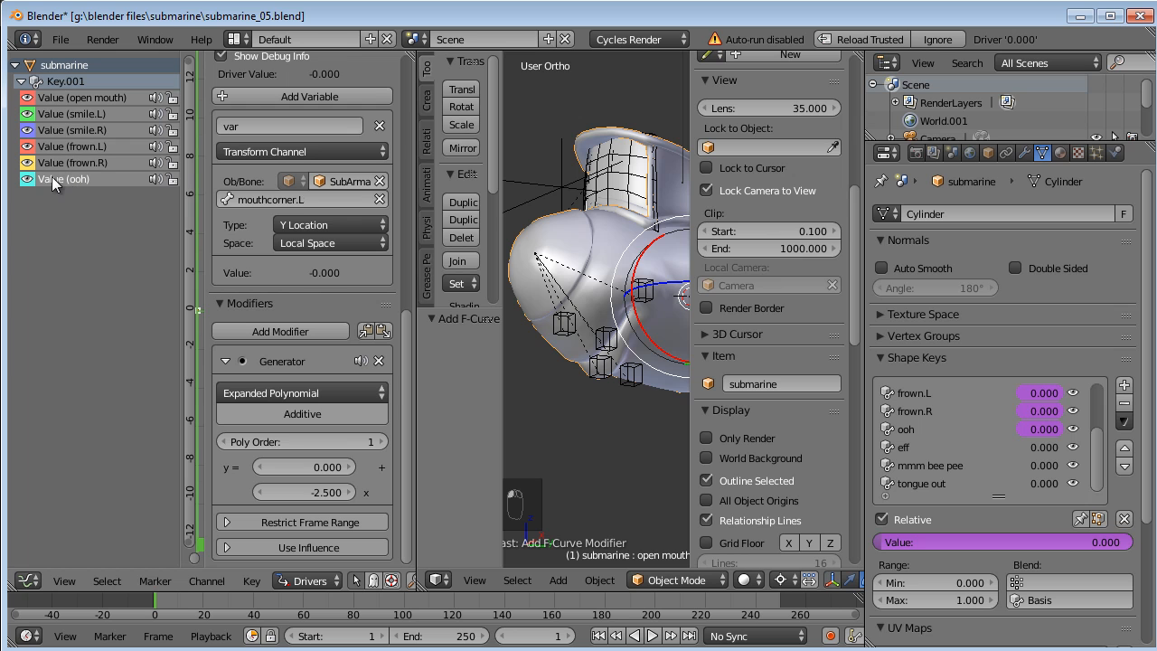
left_click(333, 197)
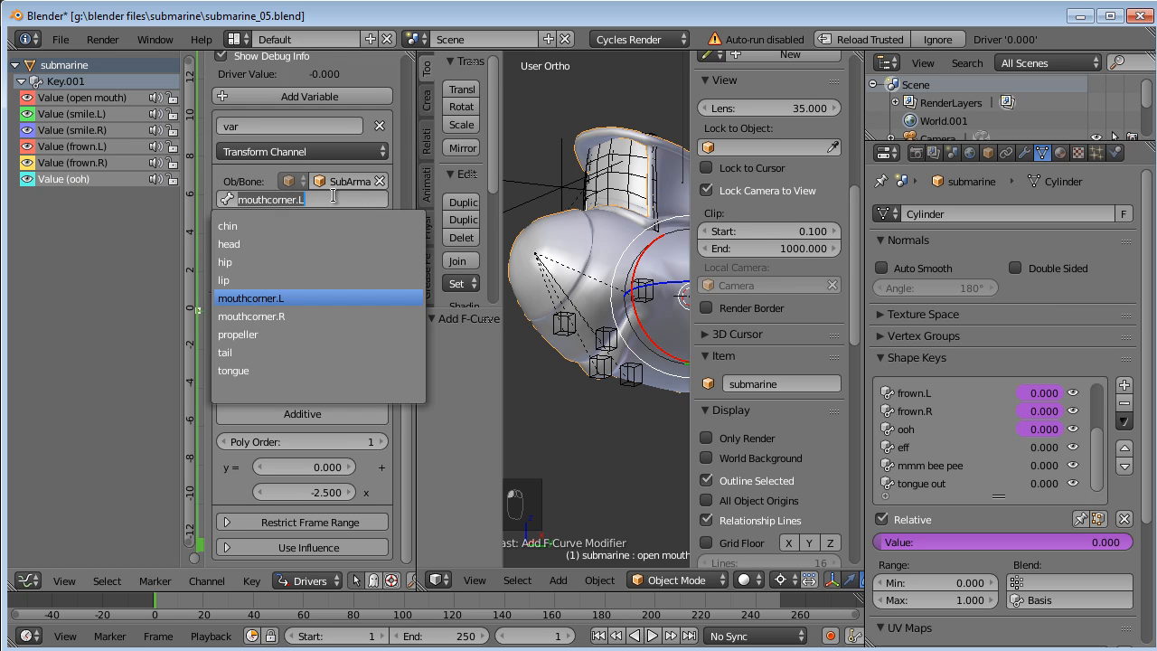
left_click(246, 279)
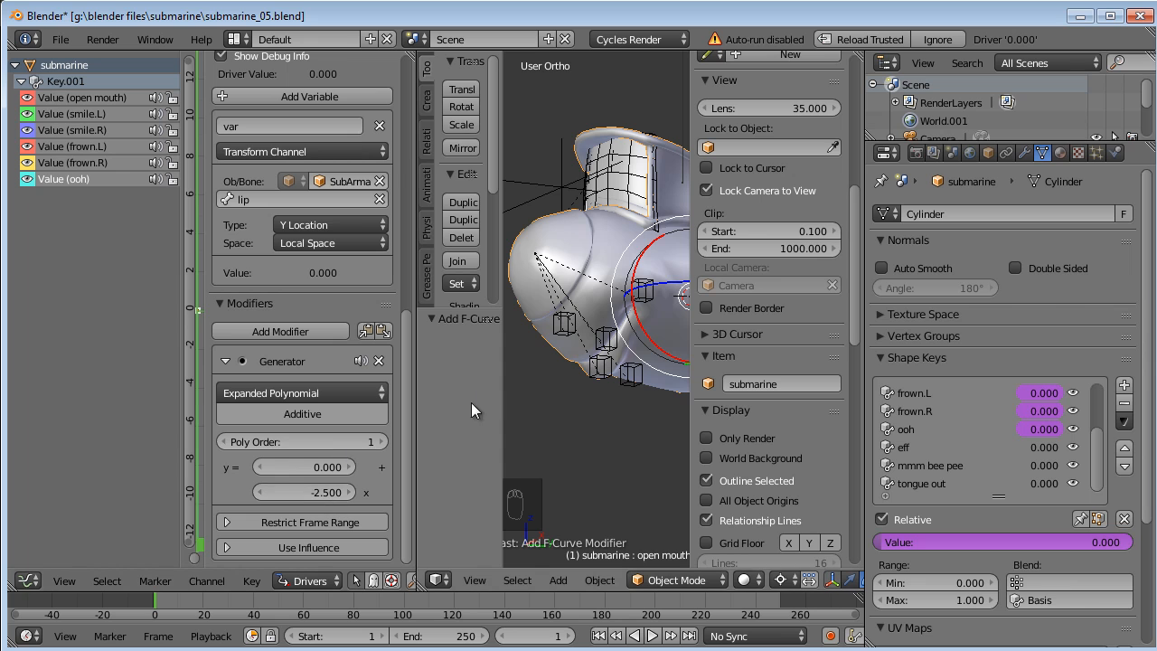
Test the ooh driver by grabbing the lip bone, cancel the move, and reselect the submarine mesh.
middle_click_drag(515, 389, 527, 385)
right_click(586, 378)
key("g")
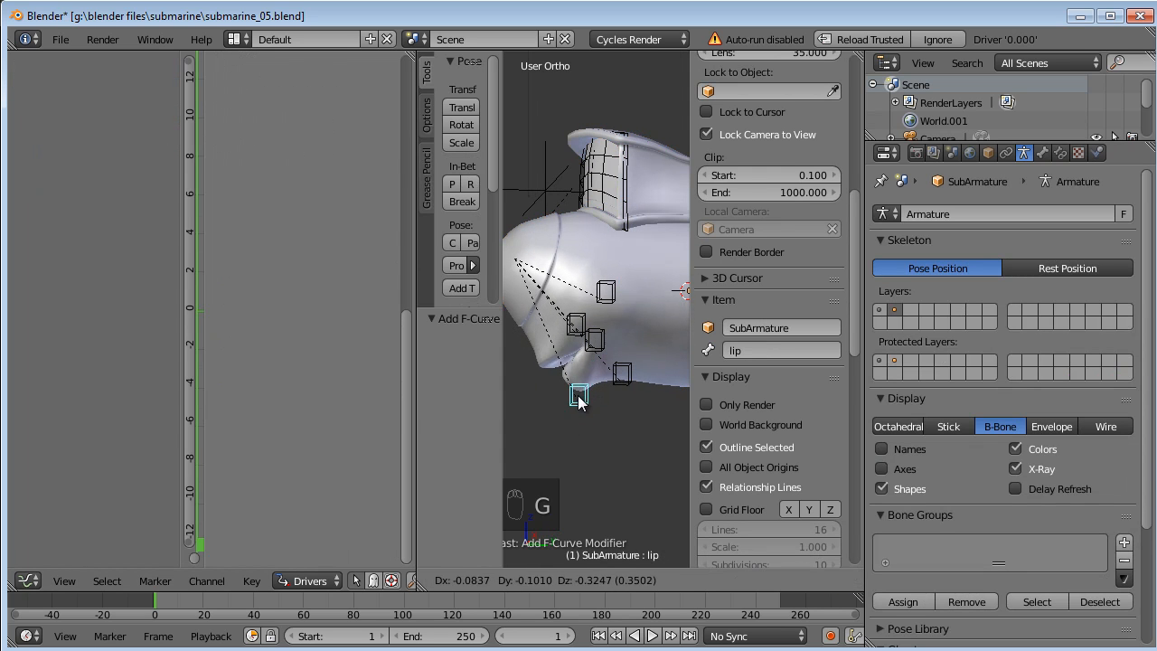
right_click(582, 380)
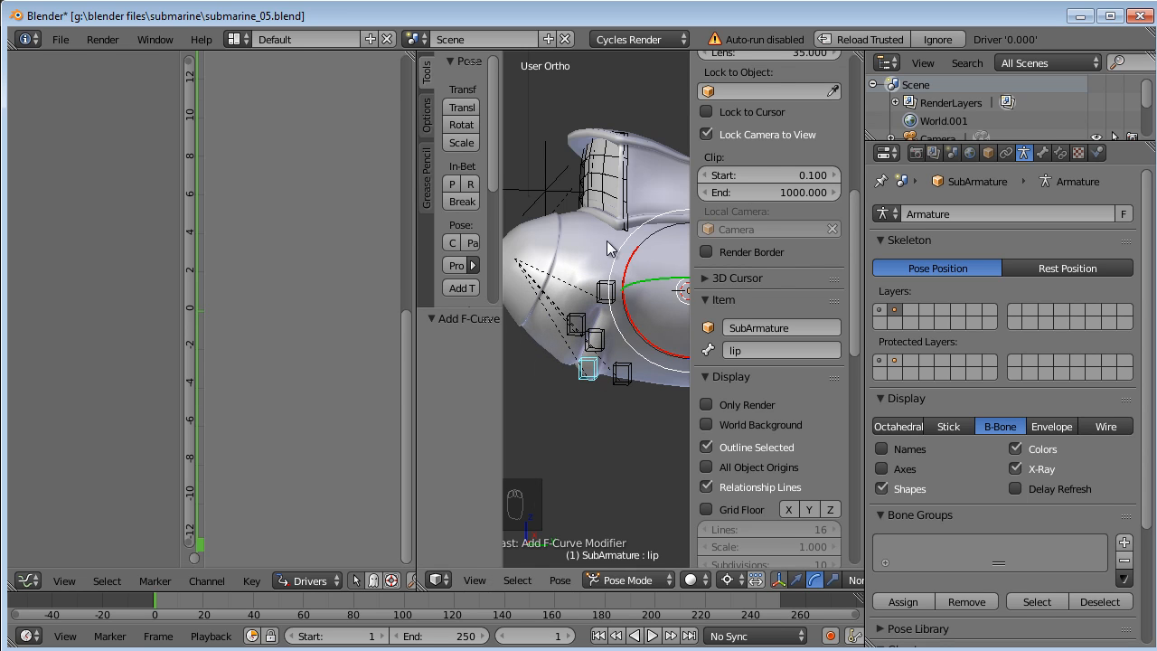
right_click(633, 290)
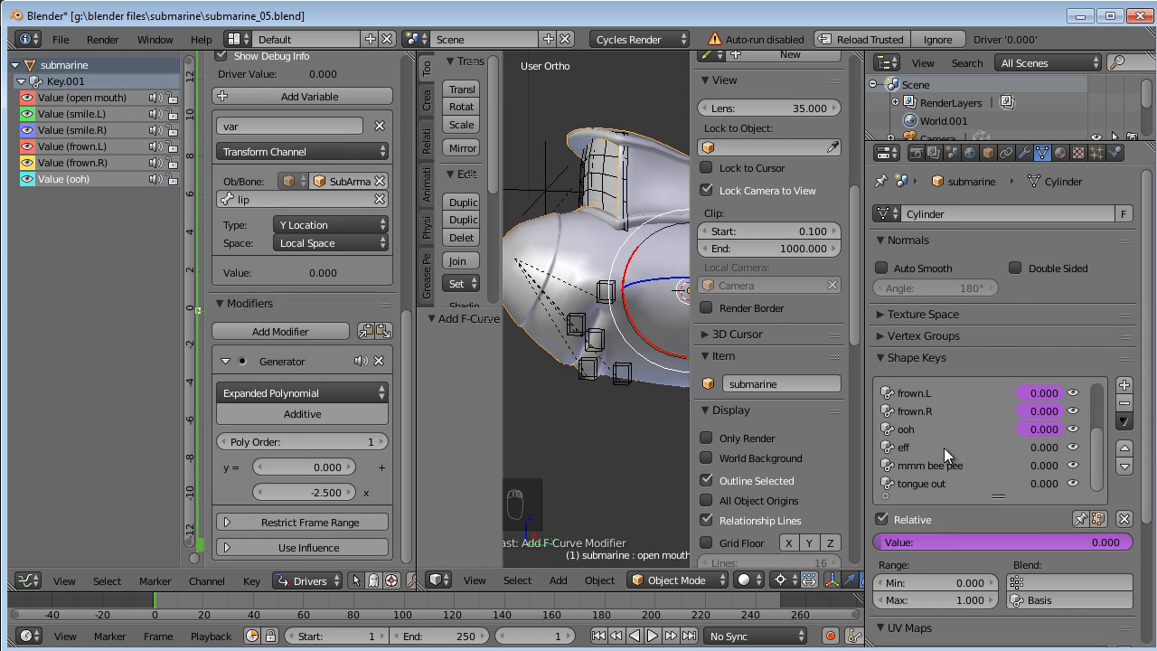
Copy the ooh driver and paste it onto the eff shape key.
right_click(1041, 431)
left_click(991, 404)
right_click(1049, 446)
left_click(990, 419)
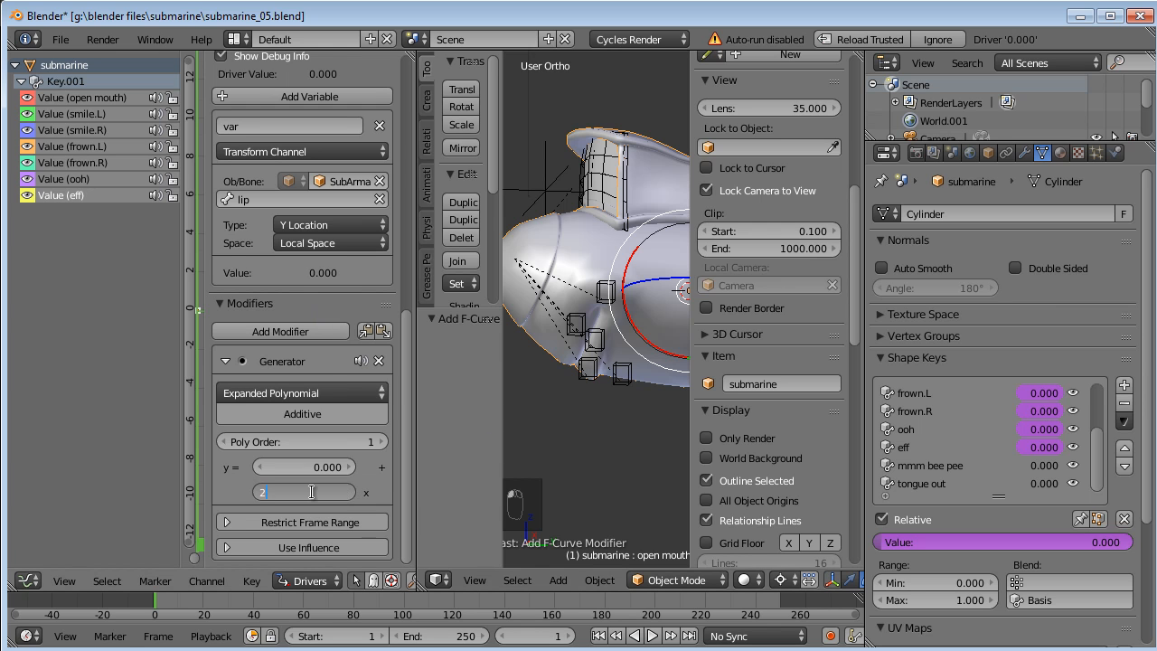
Test the eff driver by grabbing the lip bone, cancel the move, and reselect the submarine mesh.
right_click(592, 392)
key("g")
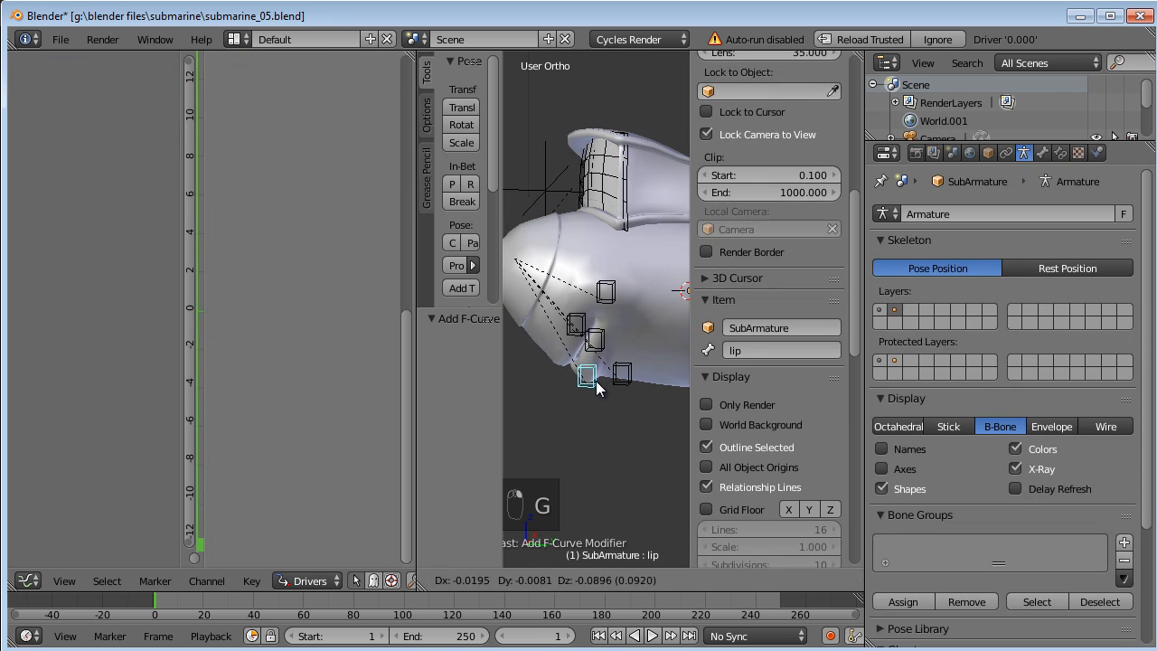
left_click(610, 301)
right_click(624, 305)
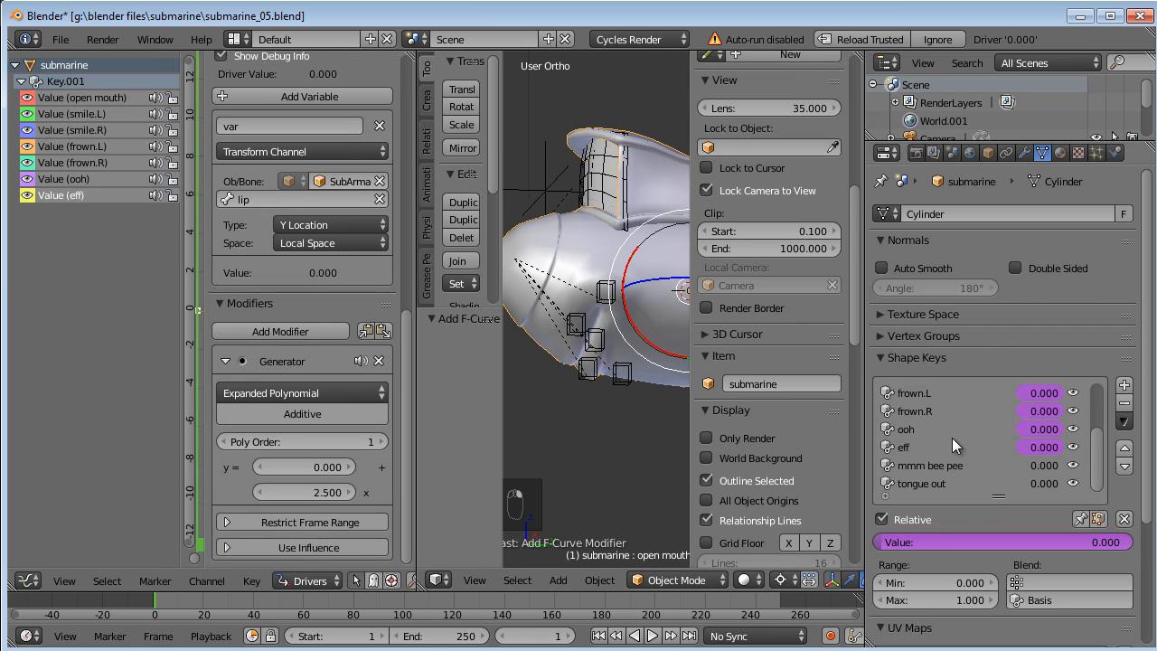
Paste the copied ooh driver onto the mmm bee pee shape key.
left_click(939, 467)
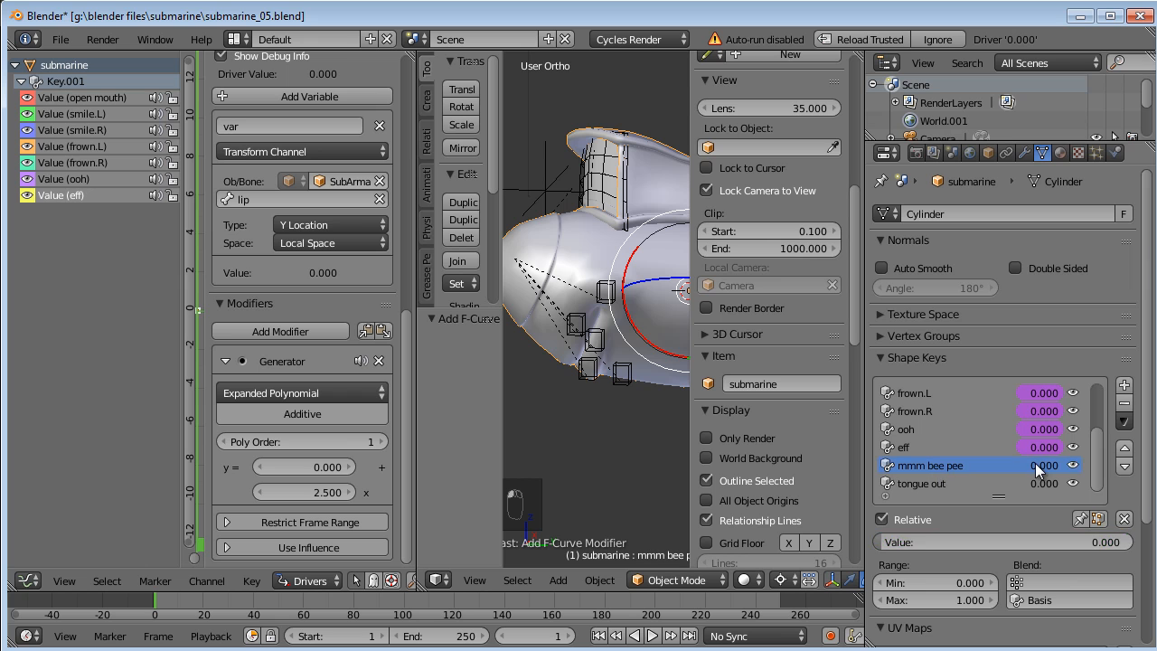
right_click(1035, 463)
left_click(992, 422)
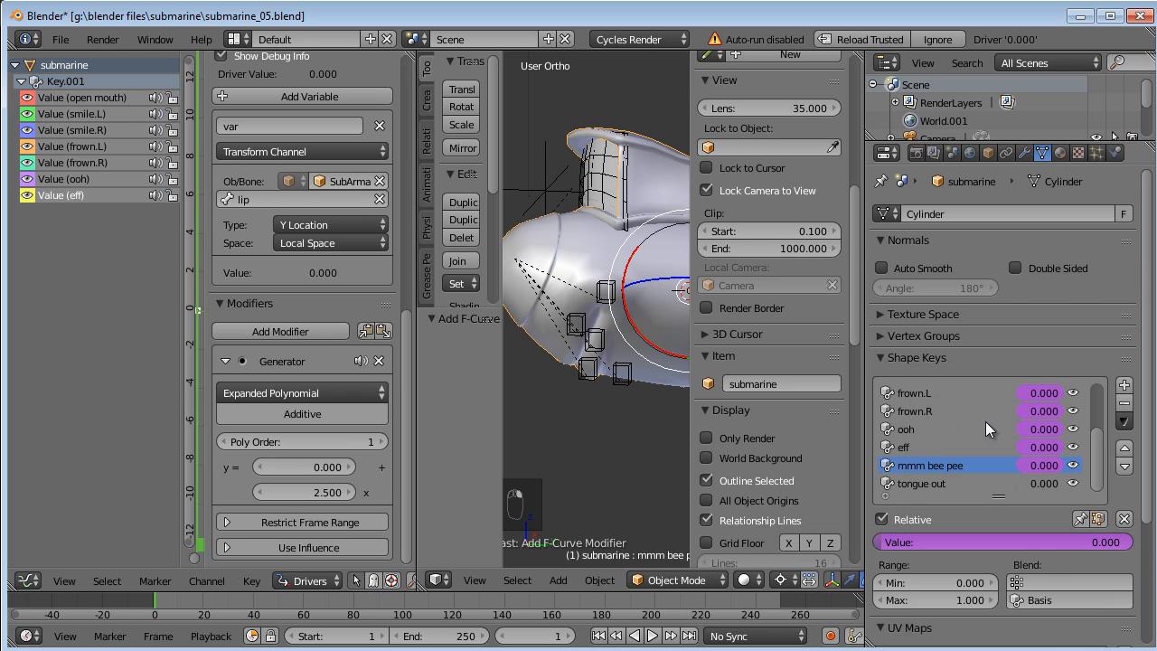
Grab the lip bone twice to see how it drives the lip shapes from the side, cancel, and reselect the submarine mesh.
middle_click_drag(618, 346, 572, 386)
right_click(603, 378)
right_click(578, 337)
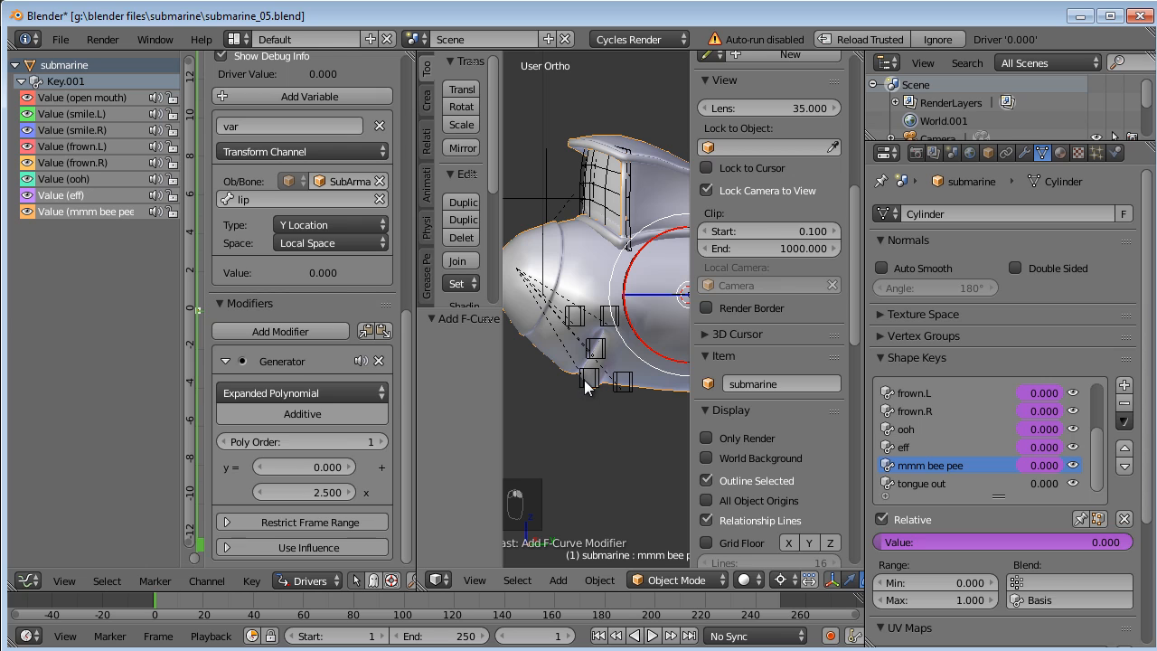
right_click(582, 382)
key("g")
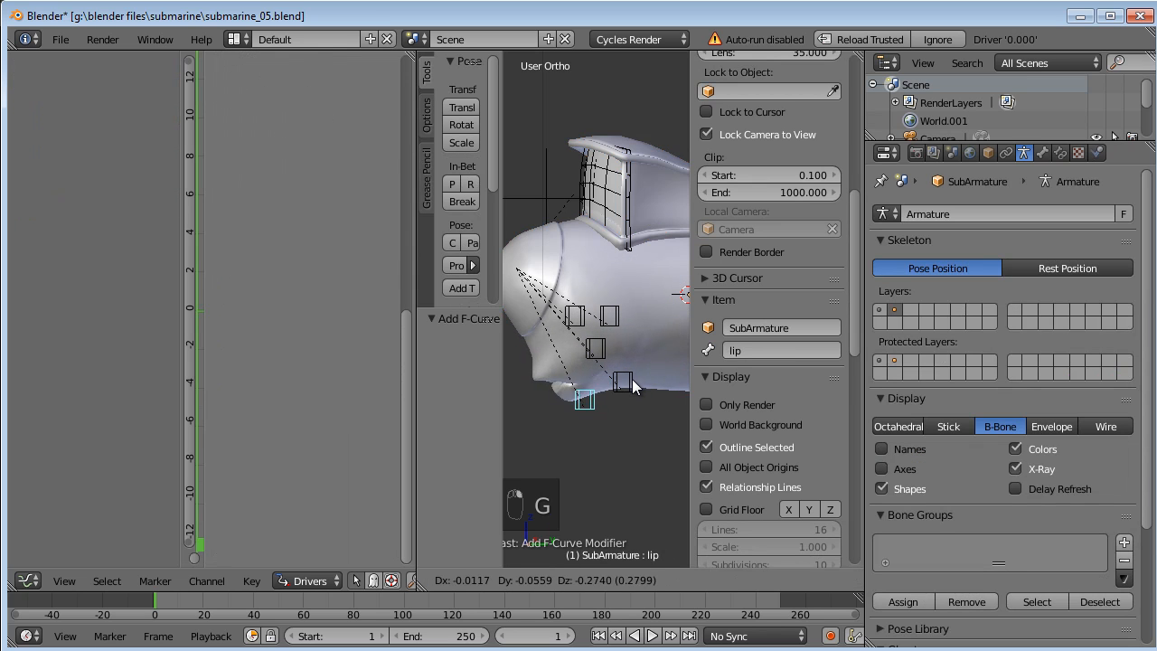
left_click(633, 367)
key("g")
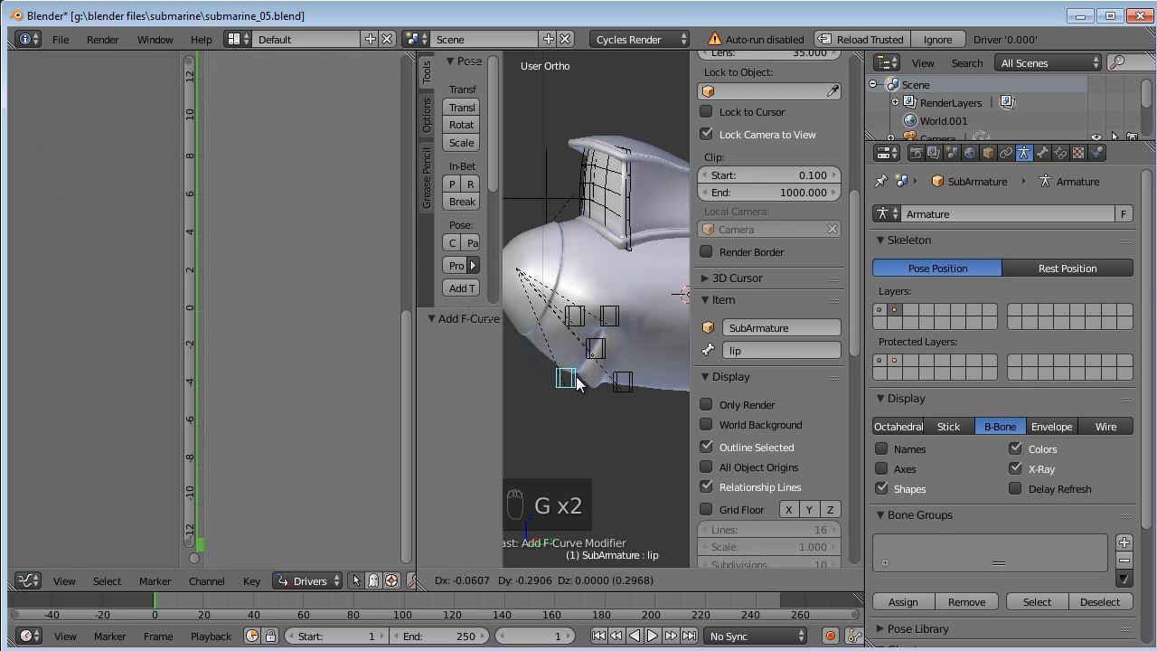
right_click(547, 378)
right_click(545, 356)
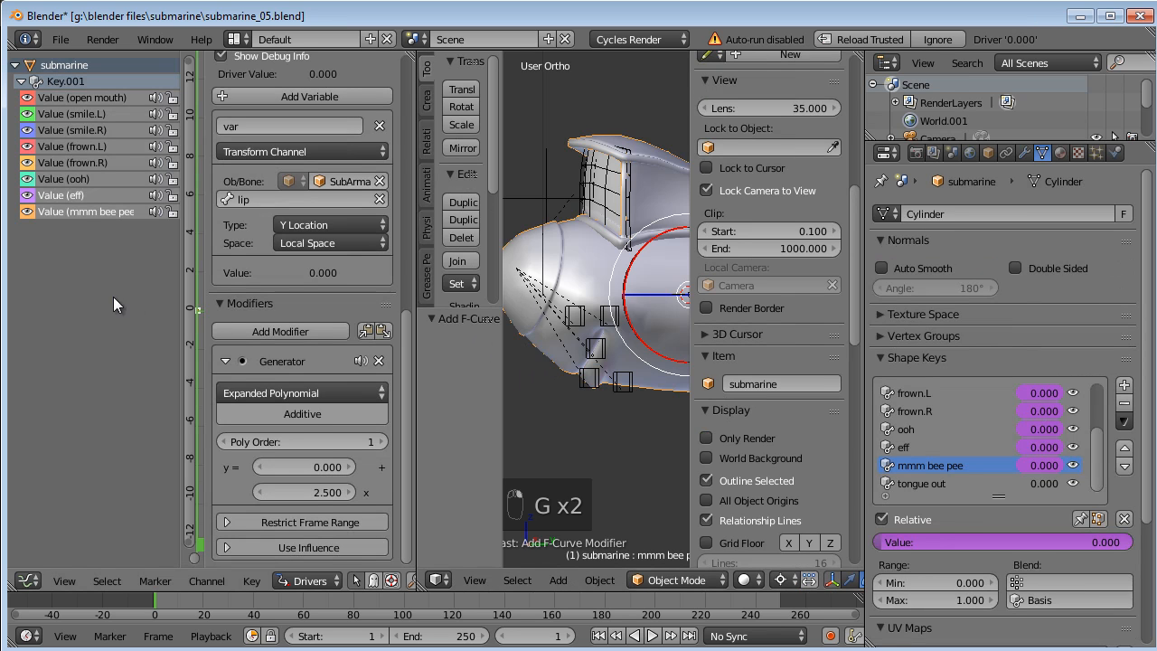
Set the mmm bee pee driver's variable type to Z Location and test it with the lip bone, returning to the submarine mesh.
left_click(307, 224)
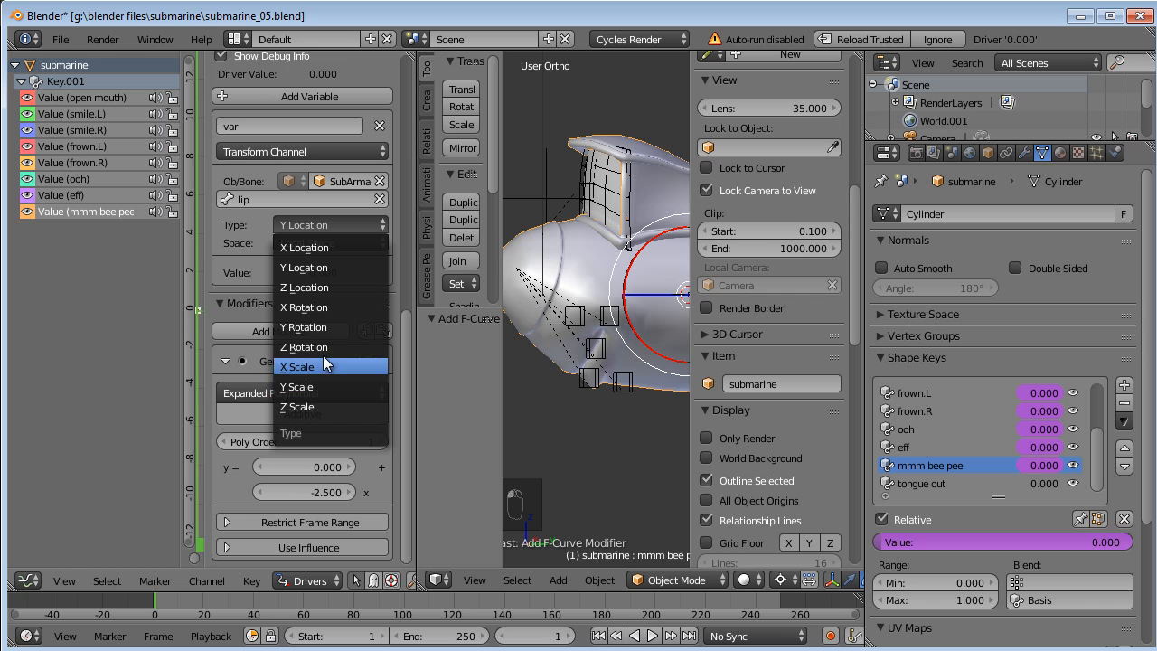
left_click(319, 287)
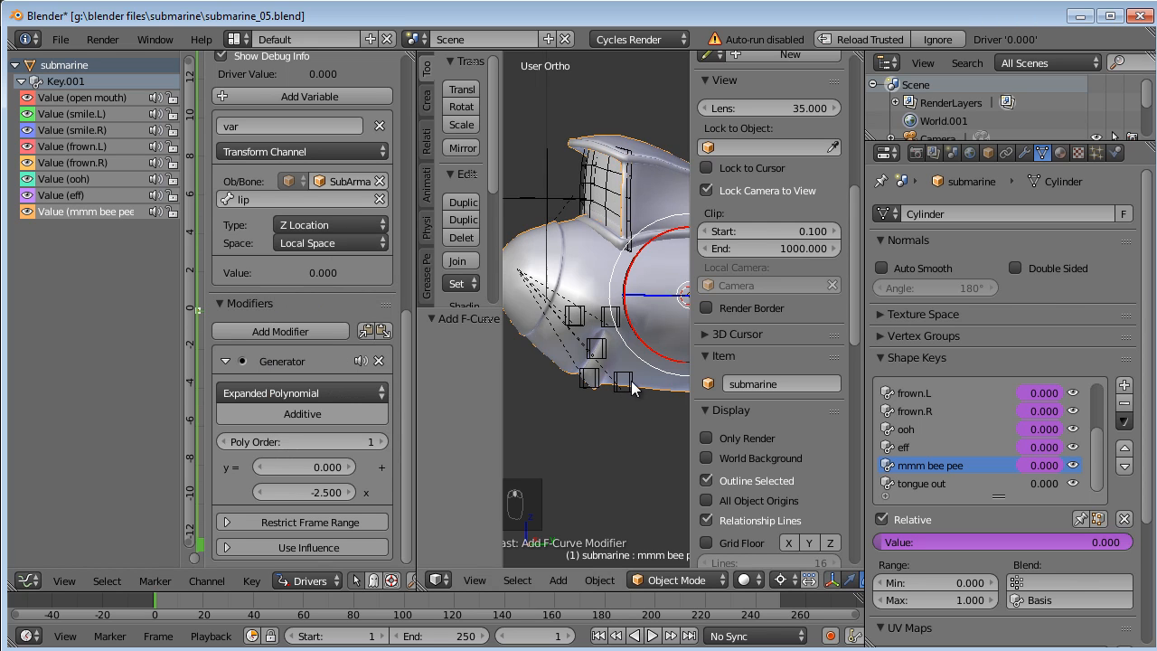
right_click(595, 377)
key("g")
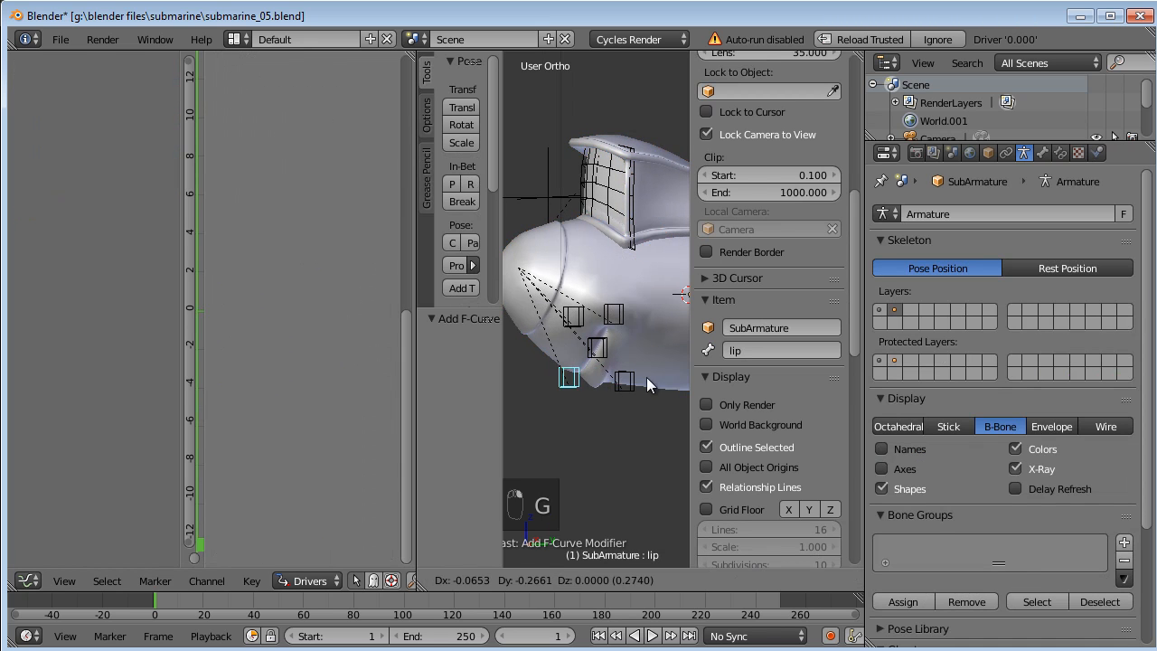
left_click(665, 371)
right_click(584, 260)
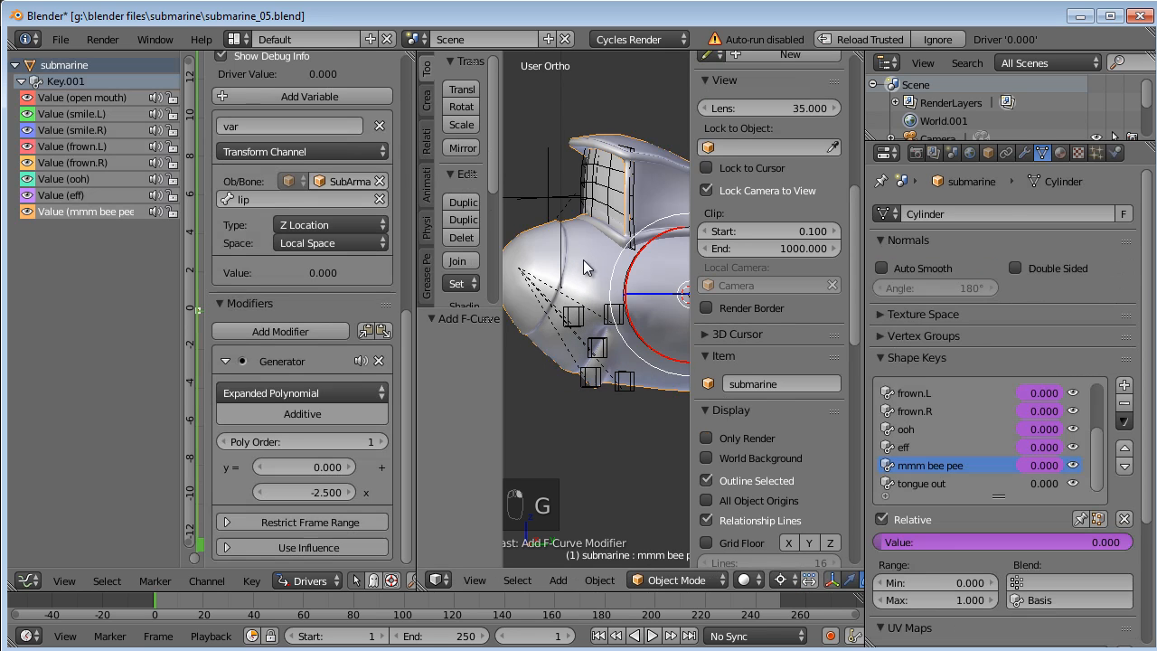
Set the mmm bee pee driver's x coefficient to 2.5, test it with the lip bone, and reselect the submarine mesh.
left_click(316, 492)
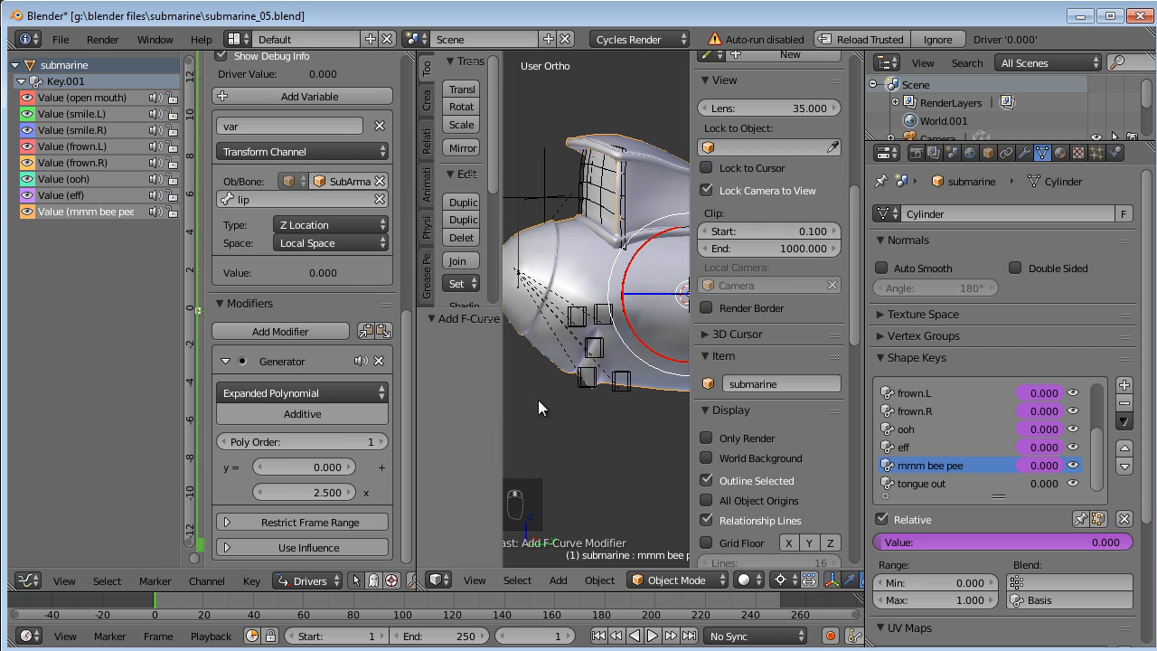
right_click(594, 388)
key("g")
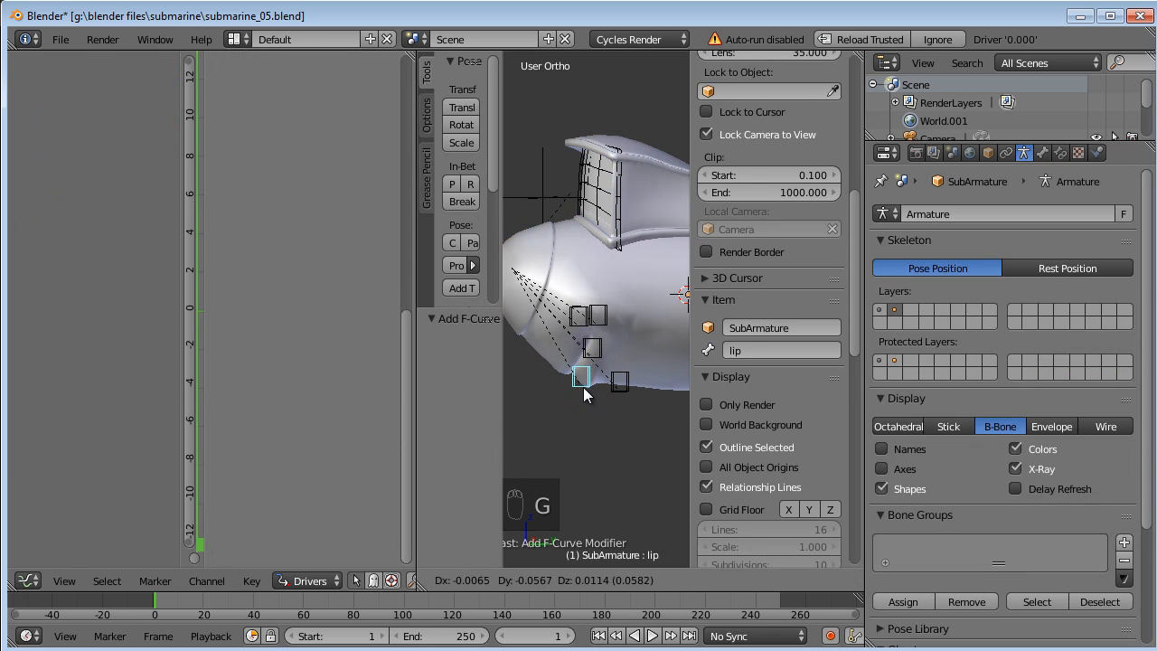
right_click(608, 393)
key("g")
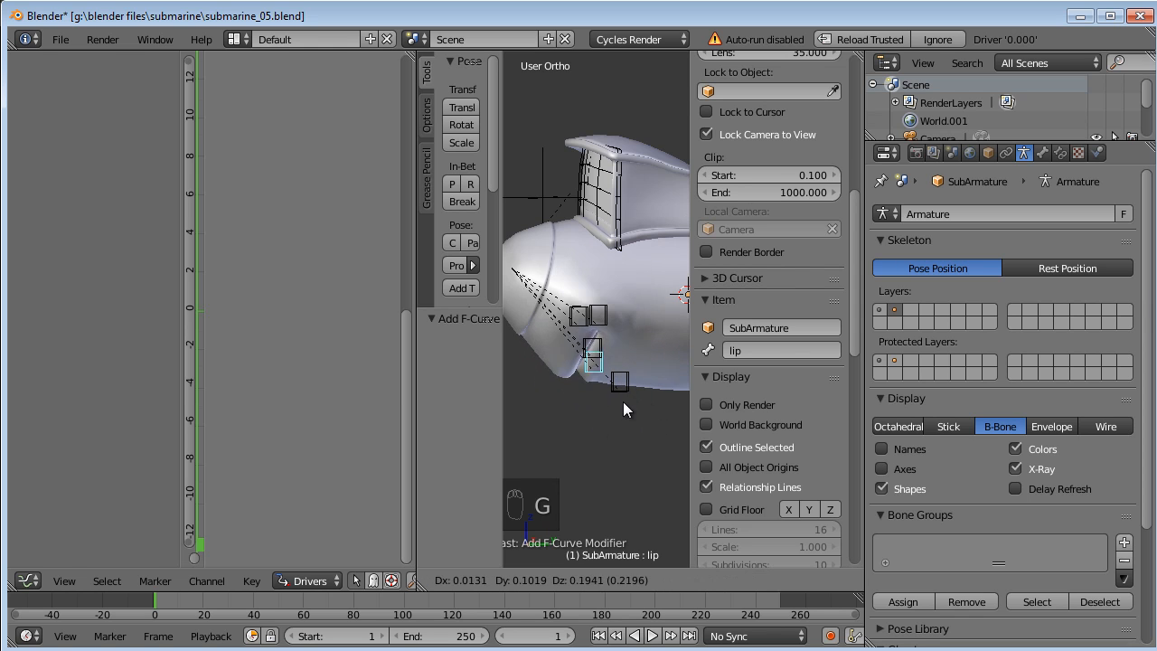
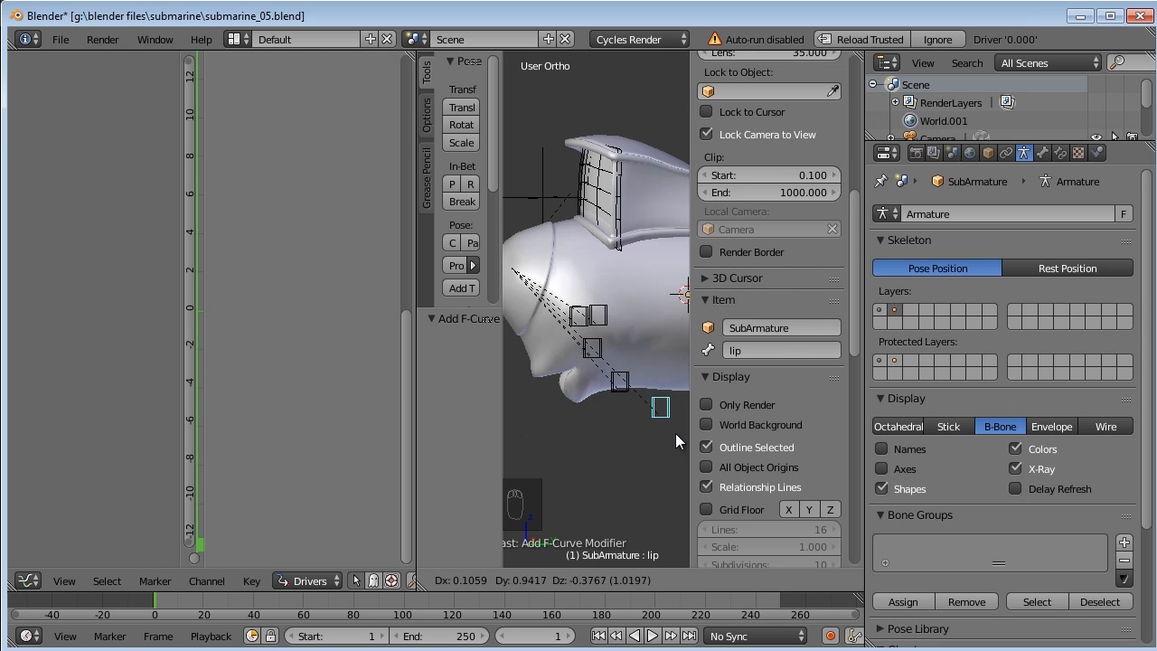
right_click(563, 391)
middle_click_drag(563, 392, 701, 394)
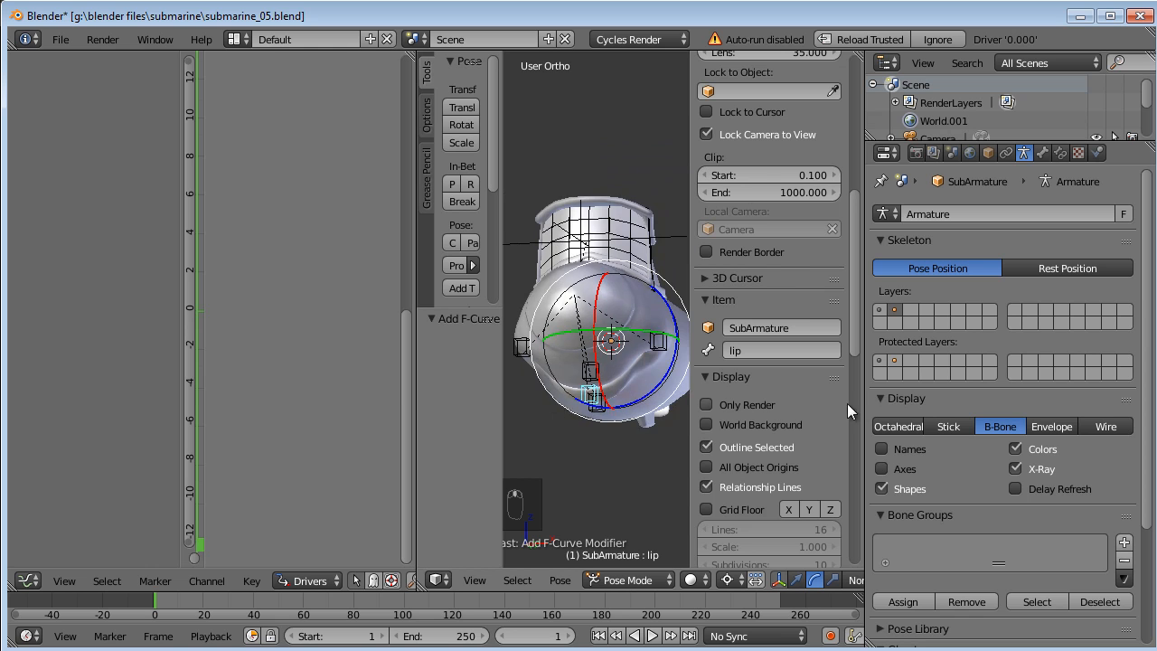
right_click(648, 398)
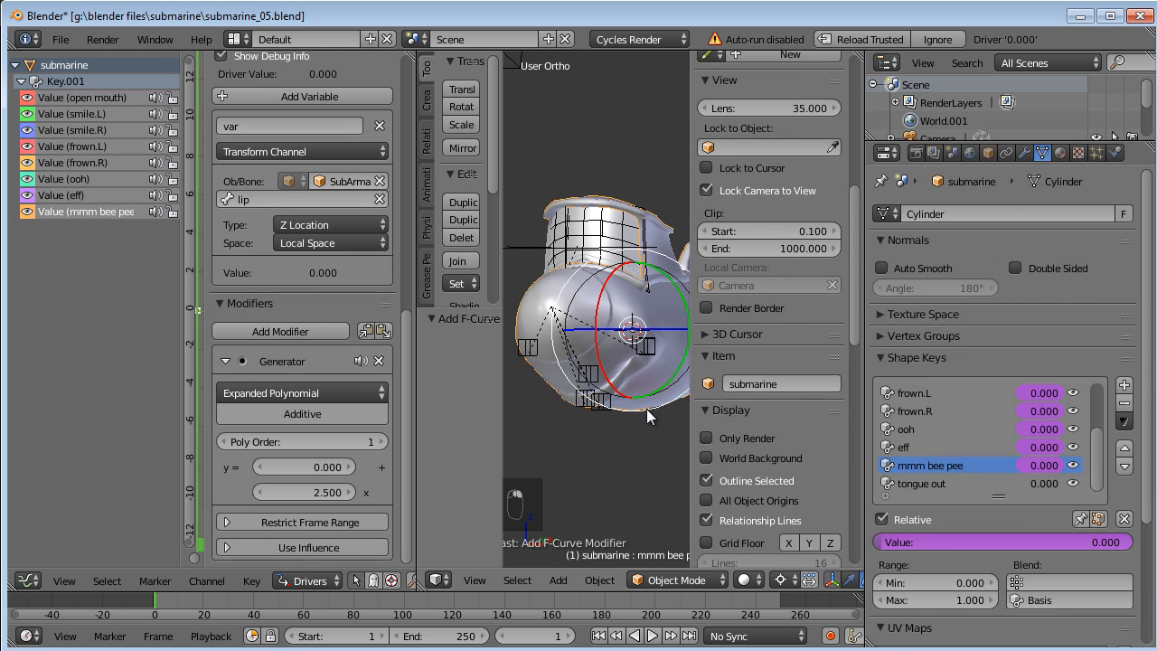
Paste the copied driver onto the tongue out shape key and set its target bone to tongue.
right_click(1040, 475)
middle_click_drag(683, 418, 648, 422)
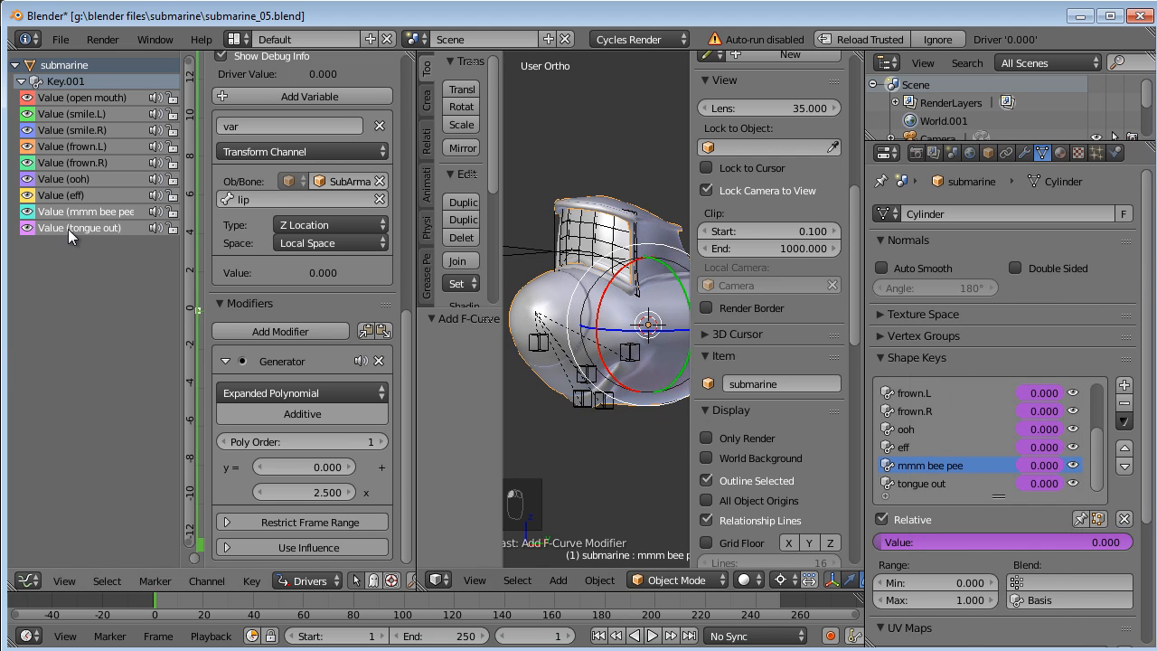
left_click(68, 229)
left_click(298, 198)
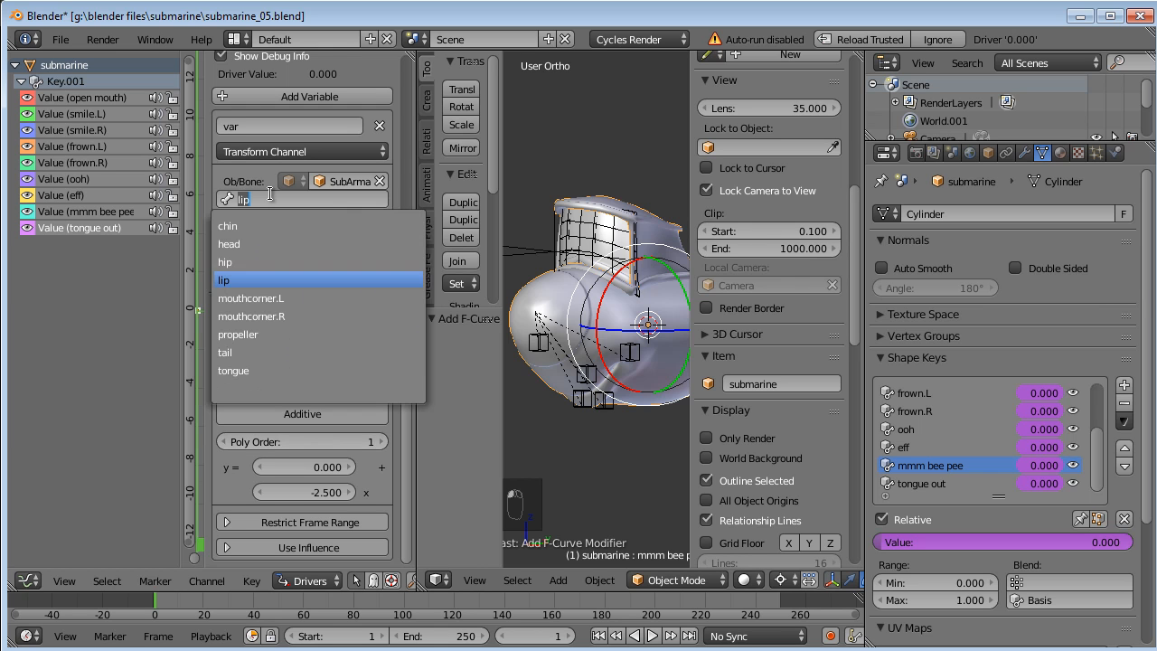
left_click(271, 369)
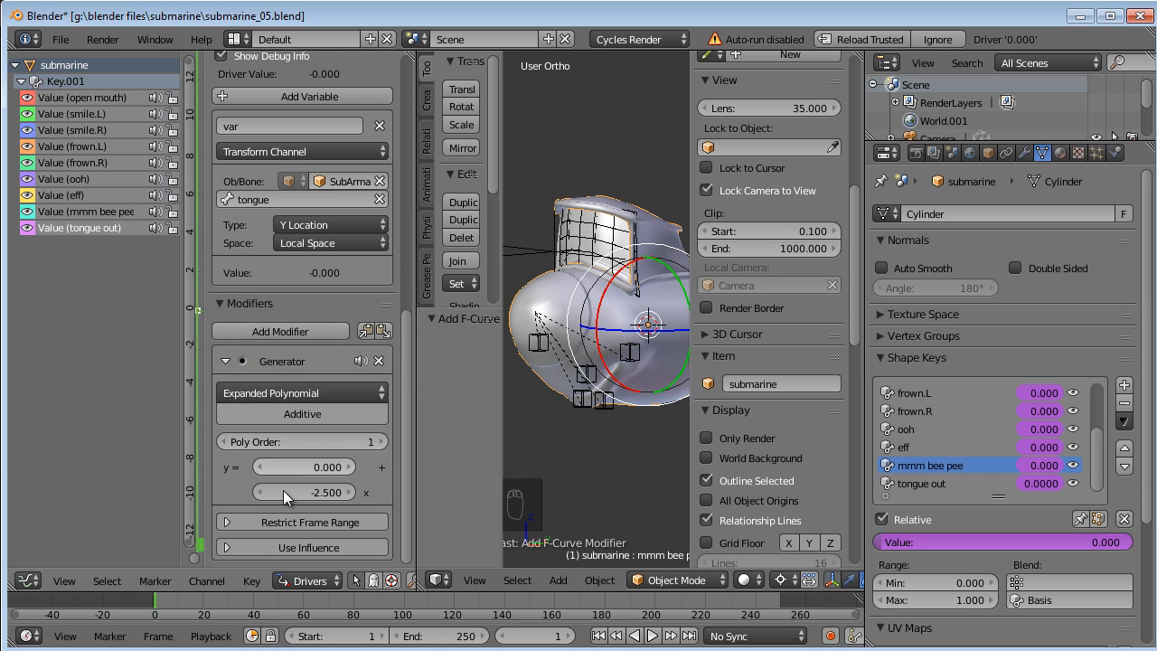
Test the tongue out driver by grabbing the tongue bone, and cancel the move.
middle_click_drag(563, 411, 694, 406)
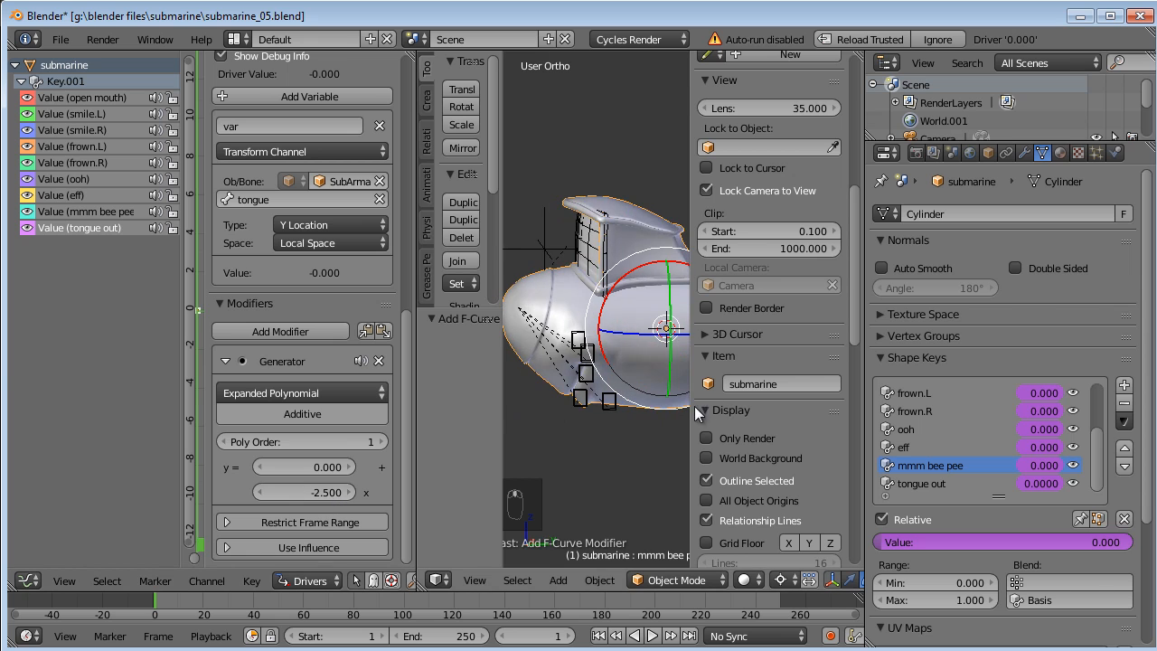
right_click(586, 376)
middle_click_drag(596, 376, 638, 361)
key("g")
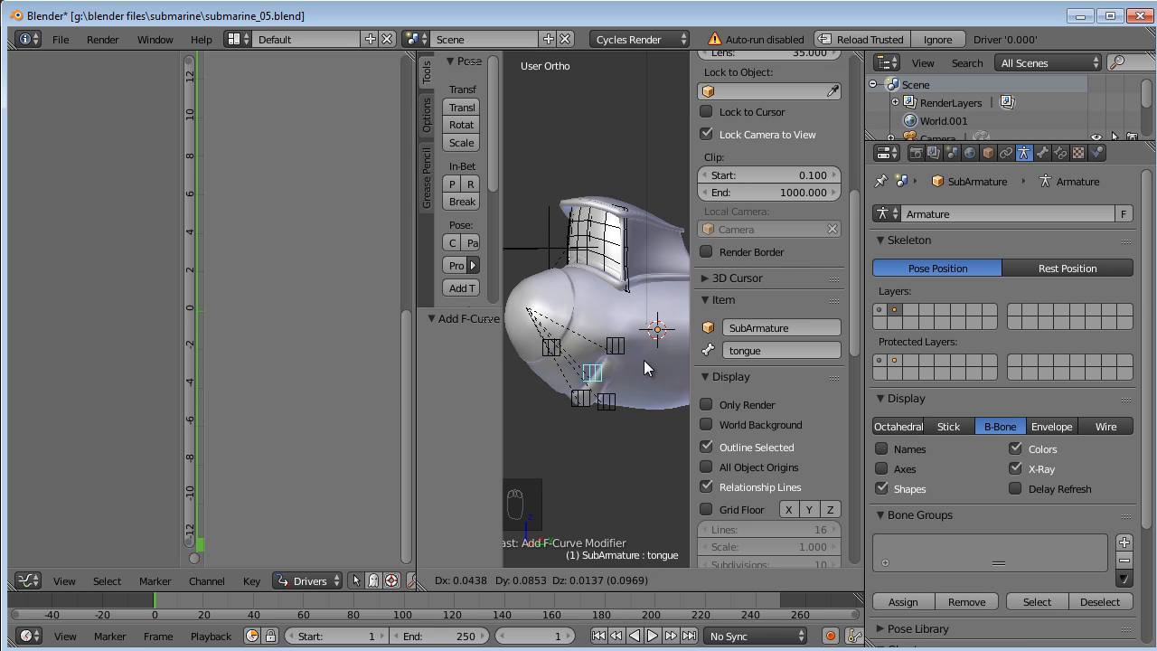
right_click(644, 360)
Test moving the tongue and lip bones together, cancel the move, and reselect the submarine mesh.
middle_click_drag(644, 360, 599, 362)
right_click(592, 396)
key("g")
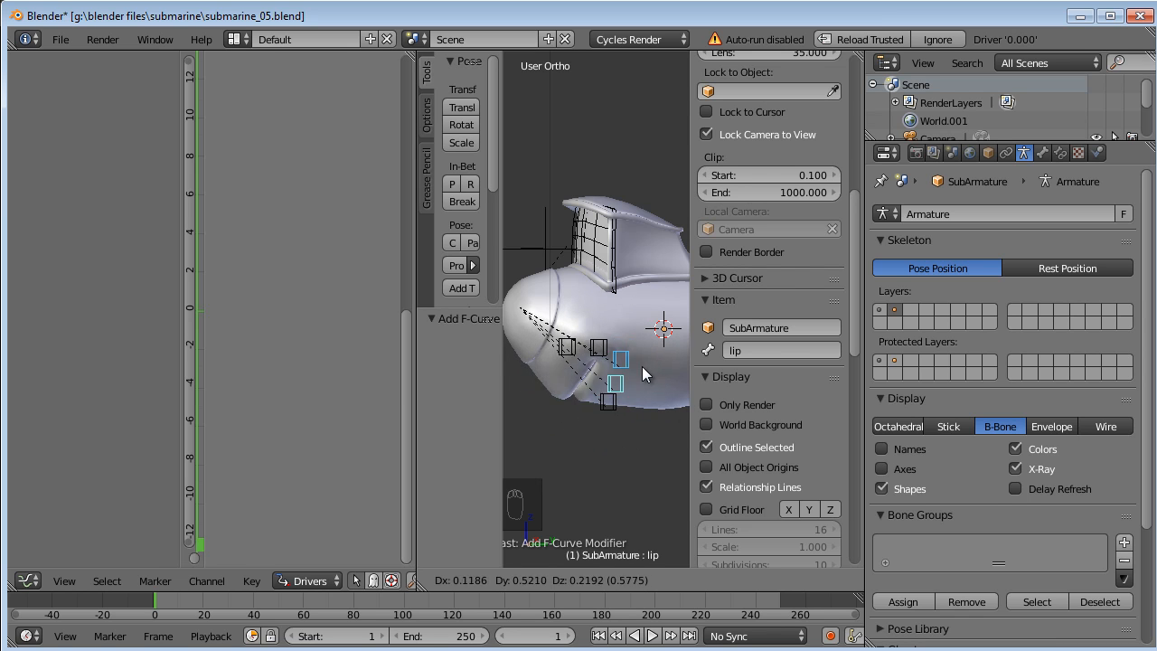
right_click(631, 349)
middle_click_drag(595, 350, 540, 338)
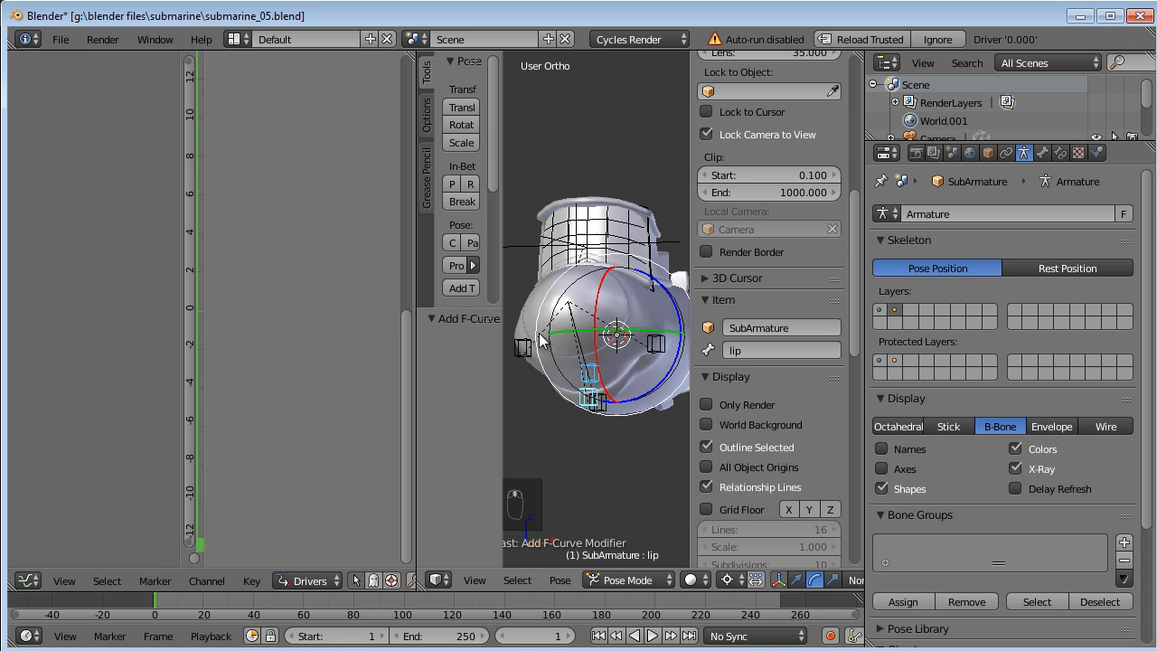
right_click(646, 412)
middle_click_drag(645, 415, 660, 348)
middle_click_drag(640, 271, 598, 286)
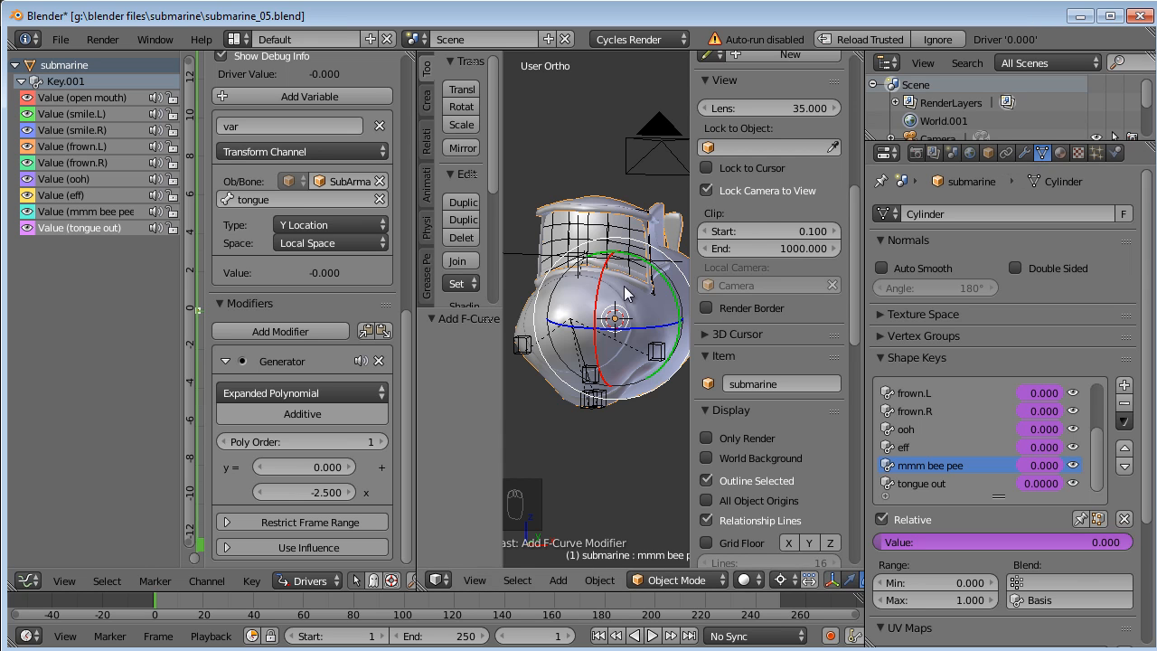
Show the armature's first bone layer together with the facial bones and trackball-rotate the head bone by about -30° and 3°.
right_click(586, 373)
left_click(884, 314, "shift")
middle_click_drag(573, 352, 553, 320)
right_click(603, 278)
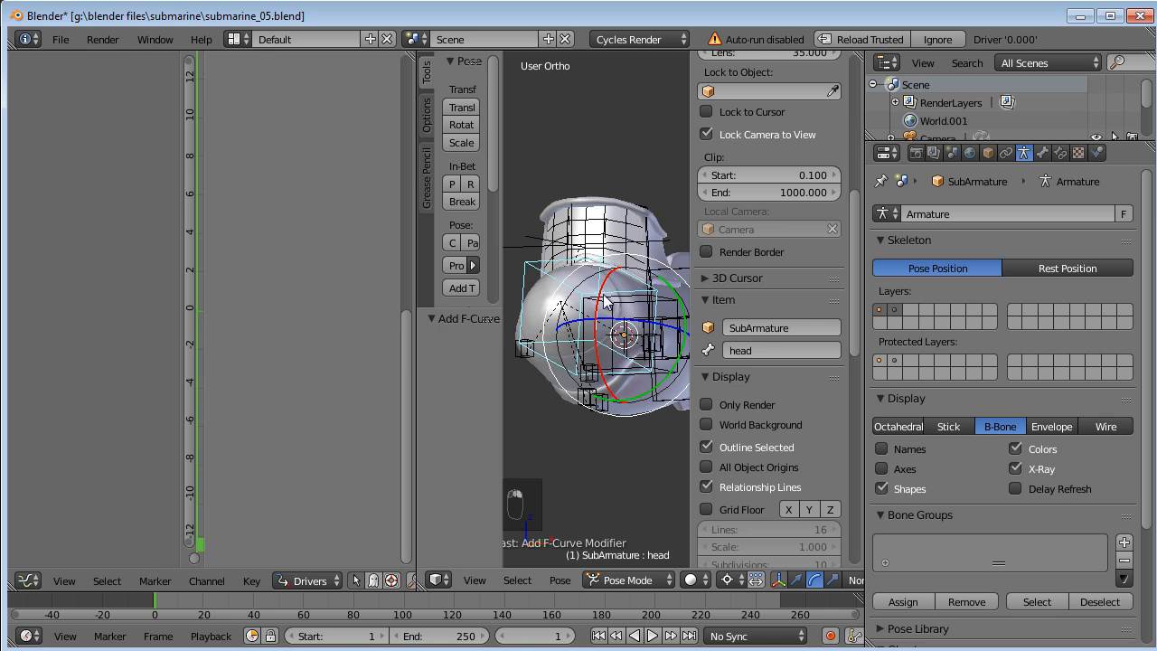
key("r")
key("r")
left_click(597, 310)
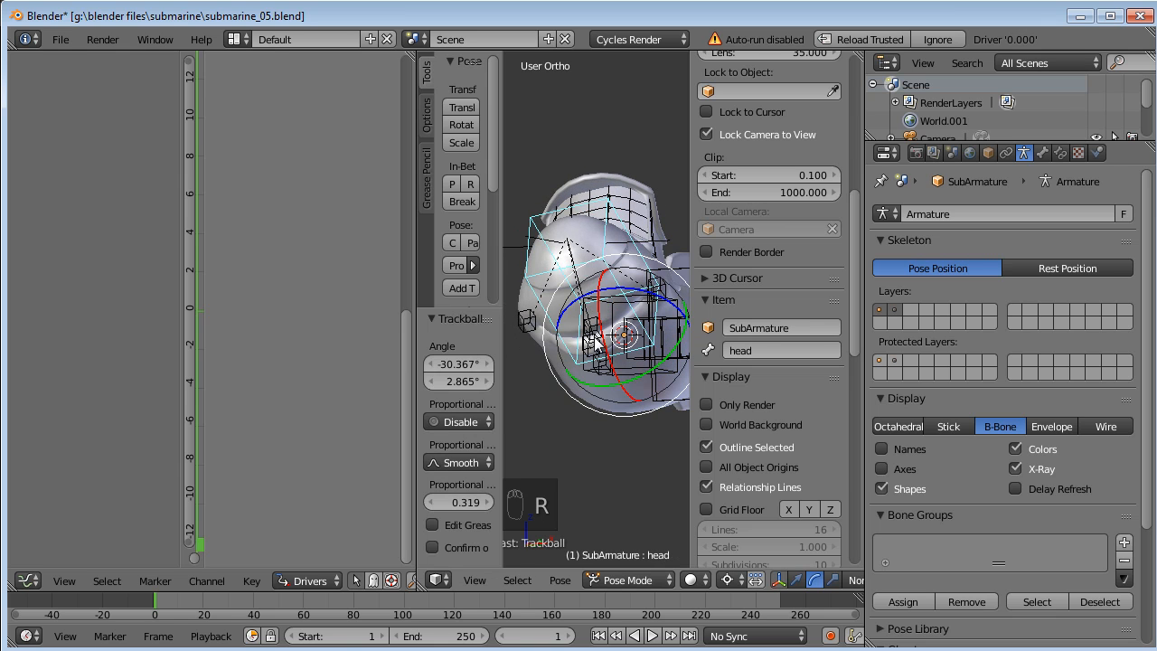
Pull the chin bone down to open the mouth and raise both mouth corner bones into a smile.
right_click(603, 376)
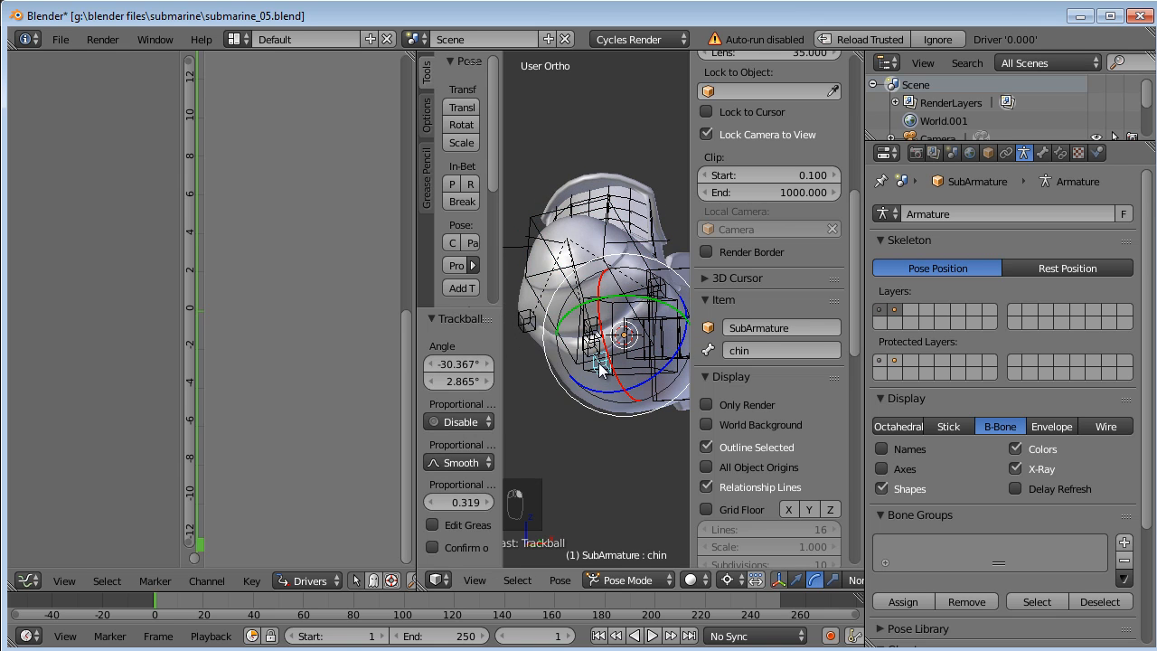
key("g")
left_click(603, 378)
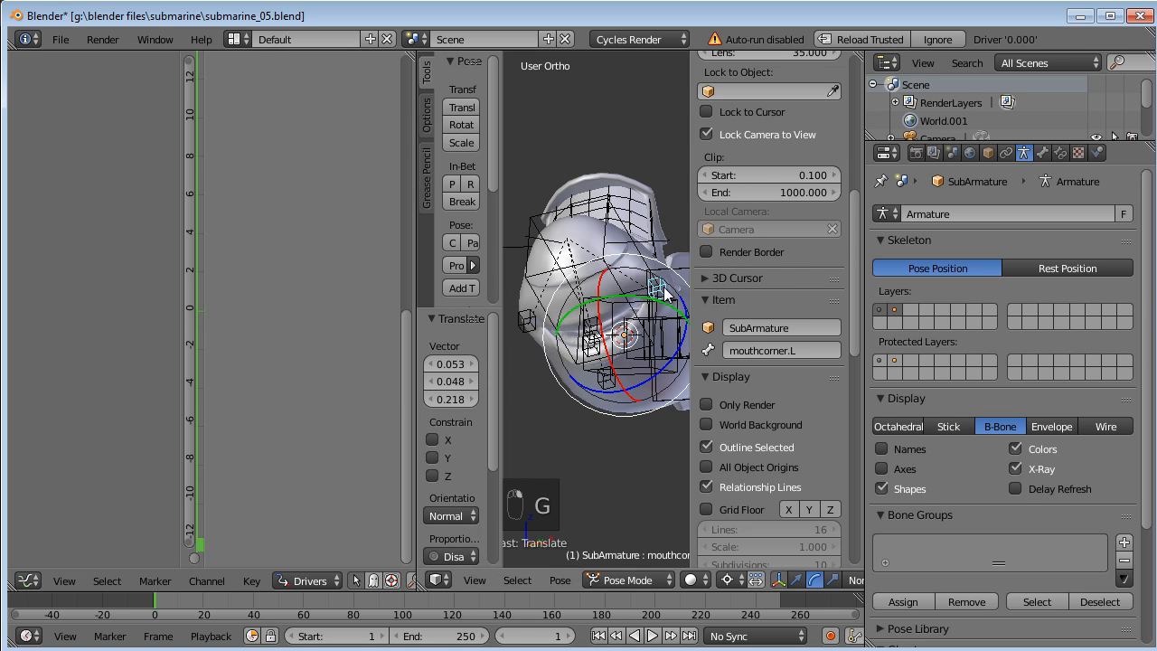
right_click(527, 321, "shift")
key("g")
left_click(525, 292)
middle_click_drag(565, 303, 570, 334)
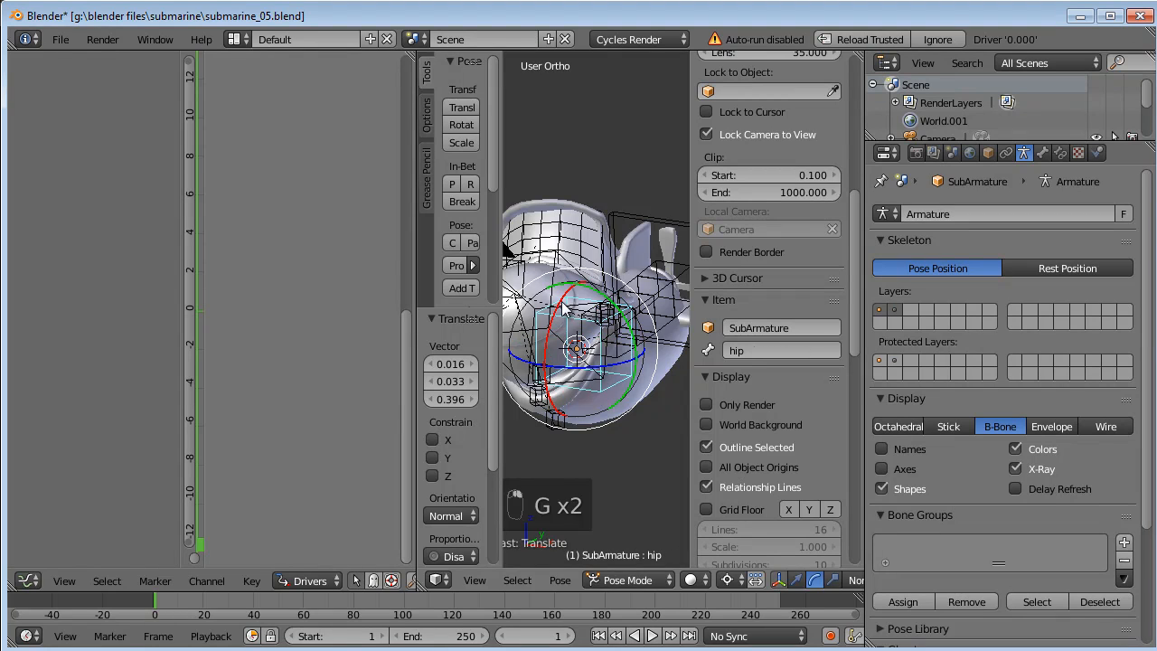
Rotate the head bone freely and rotate the tail bone to bend the submarine's body.
right_click(562, 307)
right_click(538, 301)
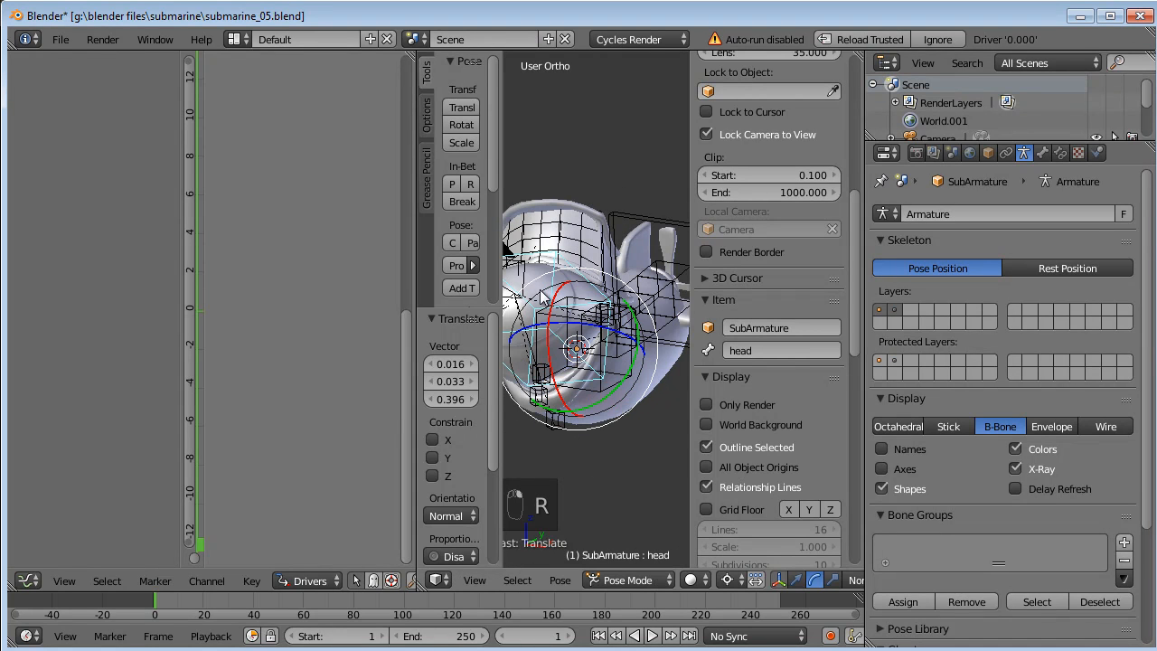
key("r")
key("r")
left_click(595, 312)
right_click(645, 292)
key("r")
left_click(640, 320)
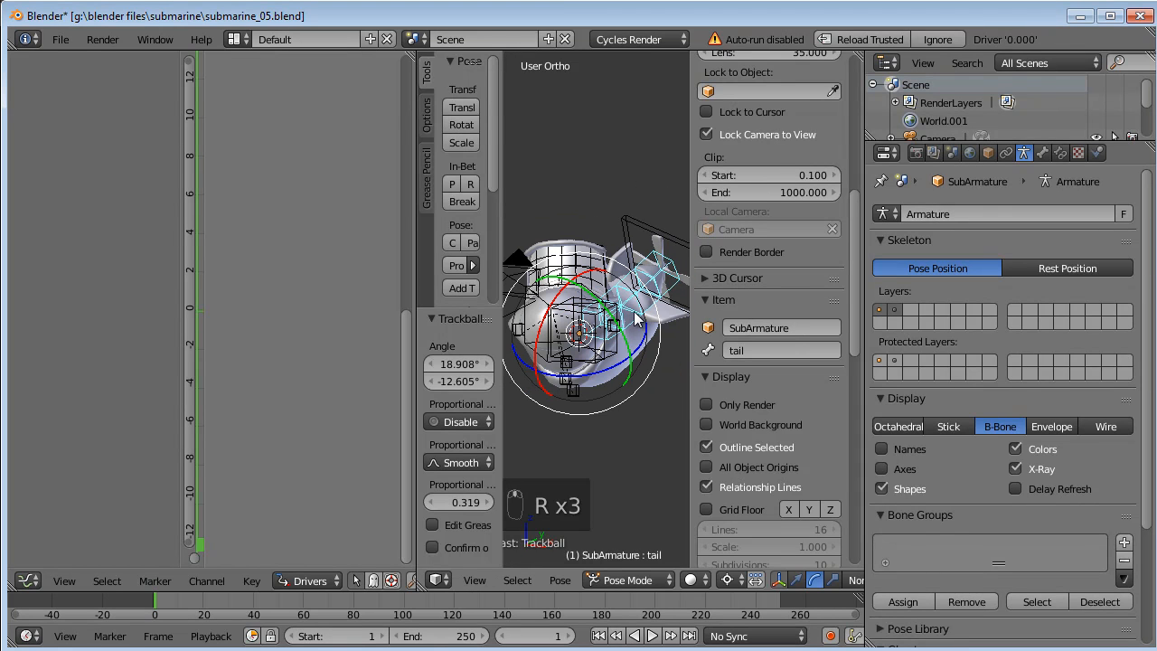
Widen the 3D viewport and clear the head bone's pose location in the right orthographic view.
left_click_drag(413, 369, 210, 366)
scroll(422, 339, "up", 5)
middle_click_drag(421, 387, 566, 316)
key("KP_3")
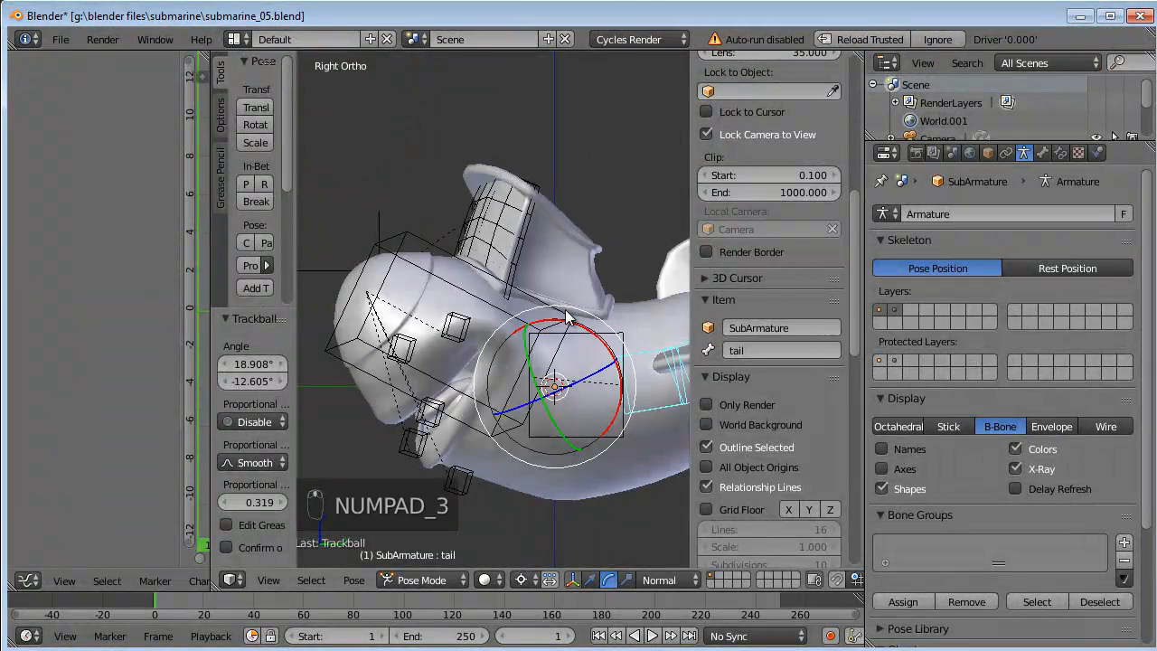
right_click(553, 311)
key("alt+g")
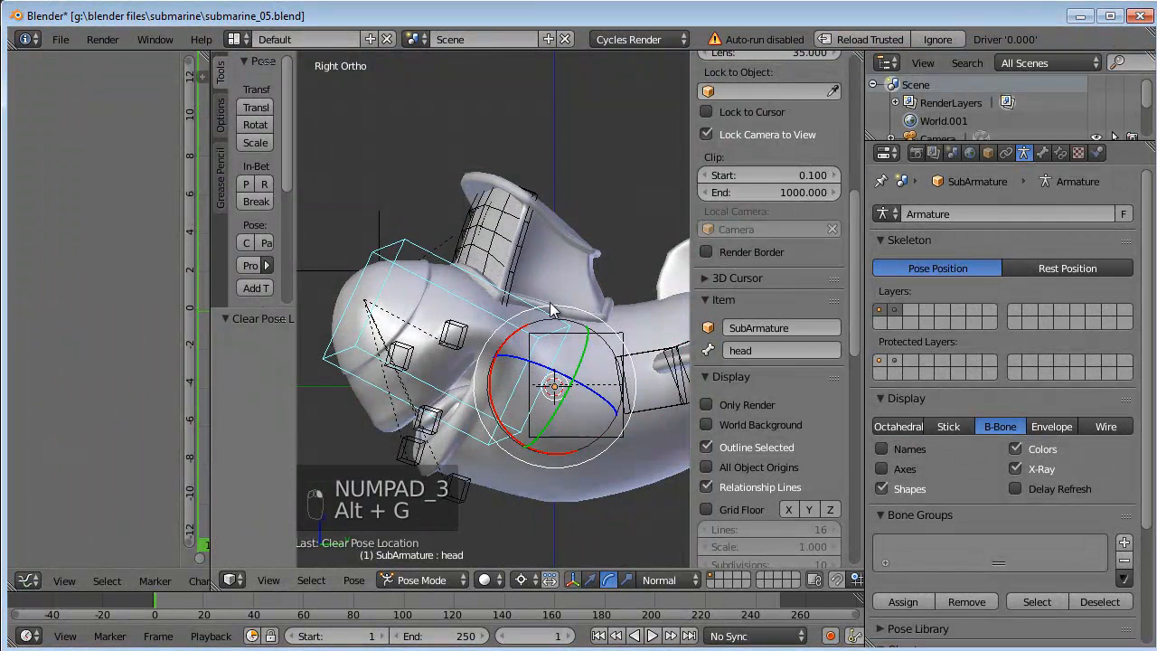
Clear the head bone's rotation, and reset the location and rotation of all bones to return the rig to its rest pose.
key("alt+r")
key("a")
key("a")
key("a")
scroll(628, 360, "down", 3)
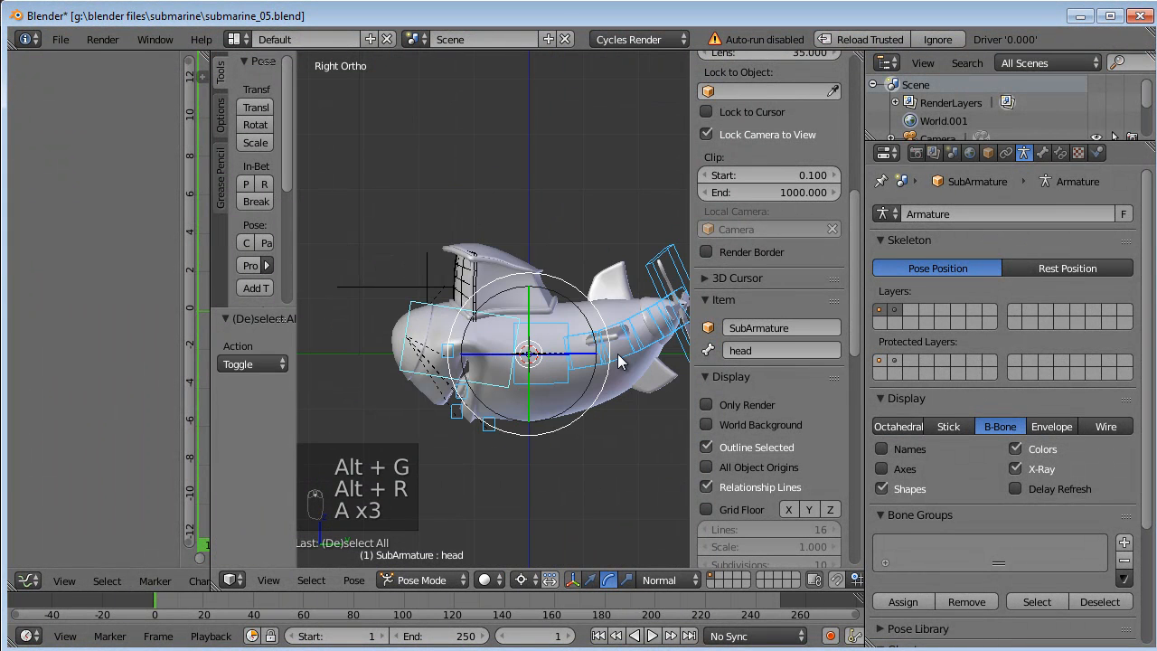
key("alt+g")
key("alt+r")
scroll(551, 371, "down", 2)
scroll(485, 380, "up", 2)
key("a")
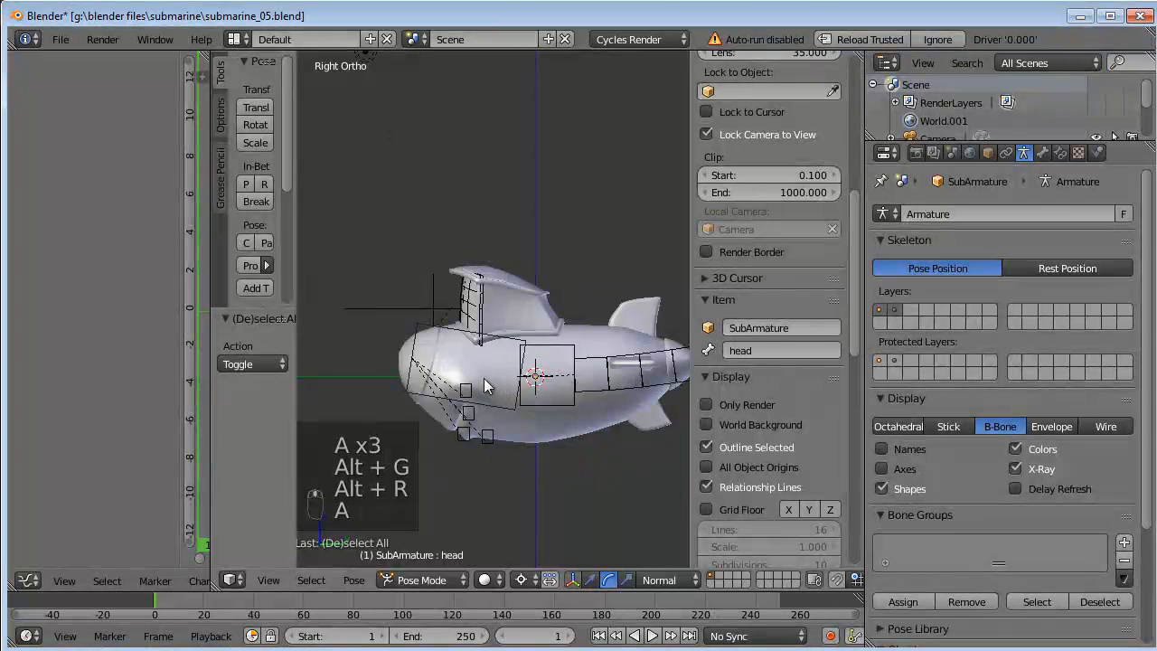
scroll(484, 377, "up", 3)
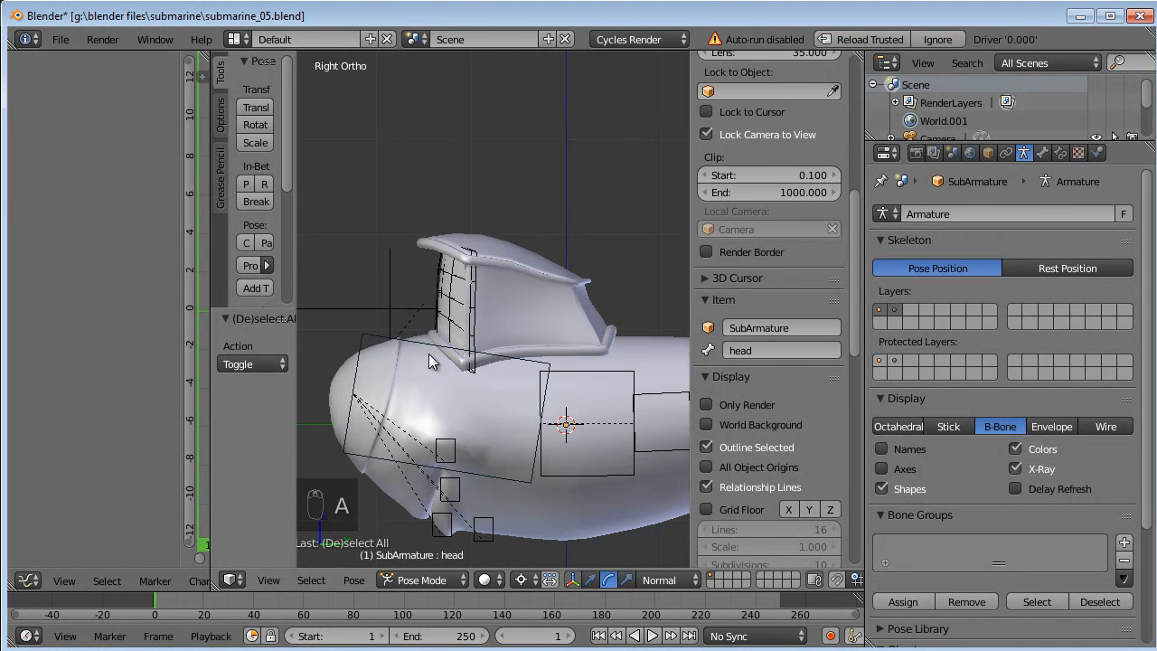
Duplicate the mouthcorner.L bone in Edit Mode and place the copy about 1.38 units higher, at the cabin windshield.
middle_click_drag(391, 329, 411, 353)
right_click(452, 429)
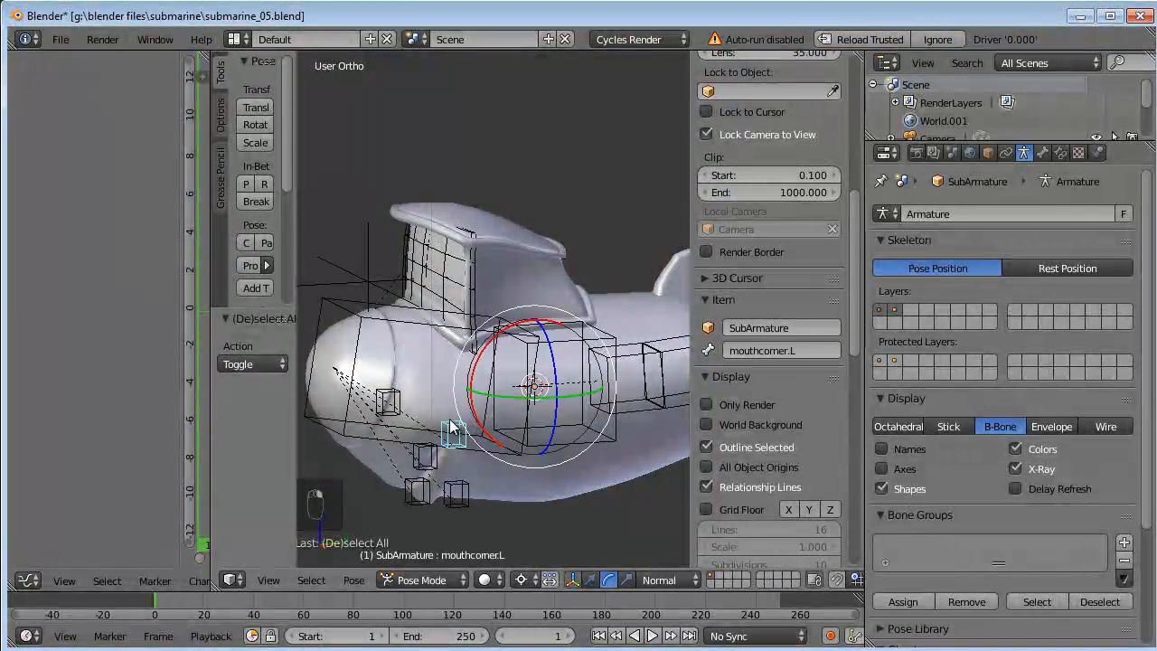
key("KP_3")
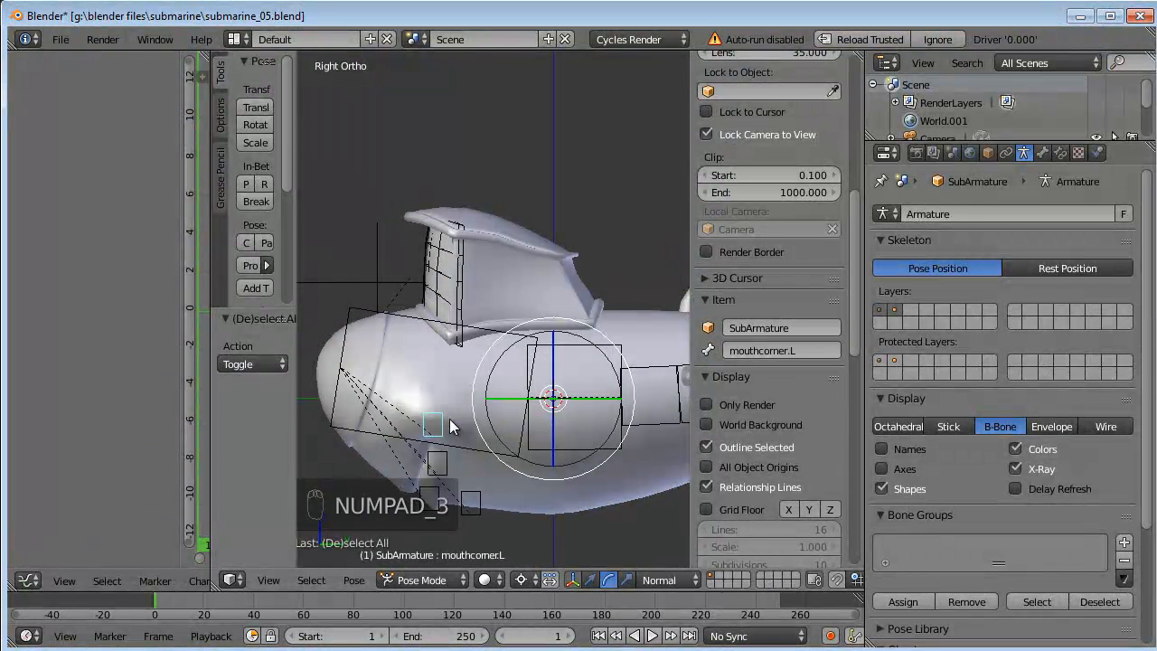
middle_click_drag(438, 357, 508, 344, "shift")
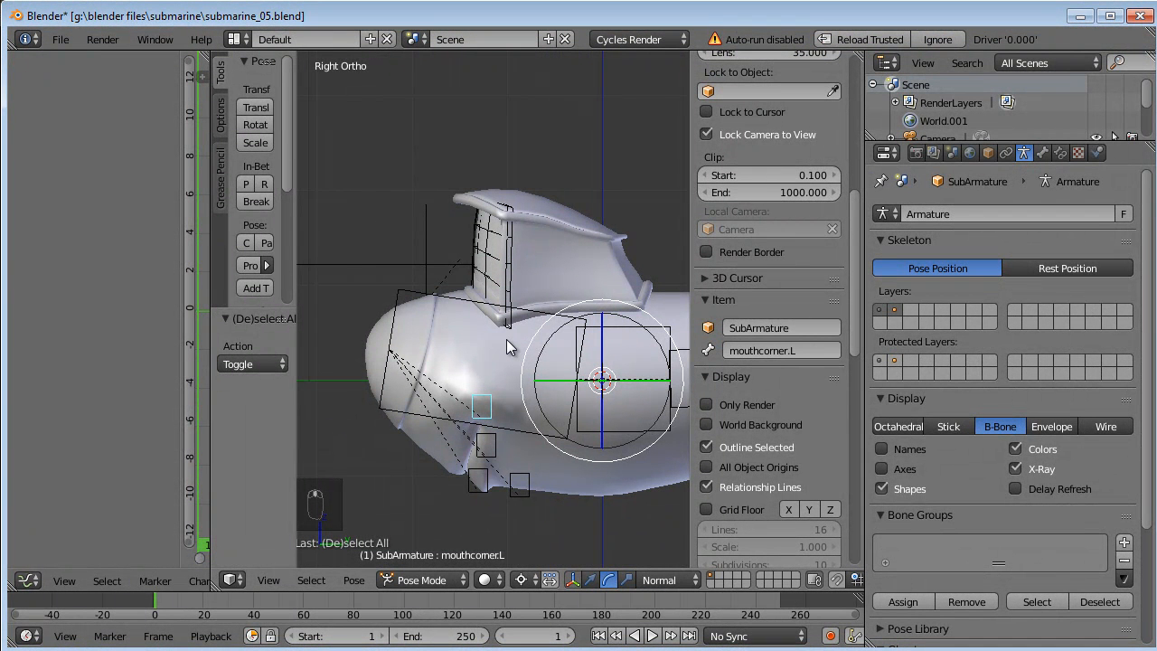
key("Tab")
middle_click_drag(495, 327, 492, 378, "shift")
middle_click_drag(496, 435, 537, 426)
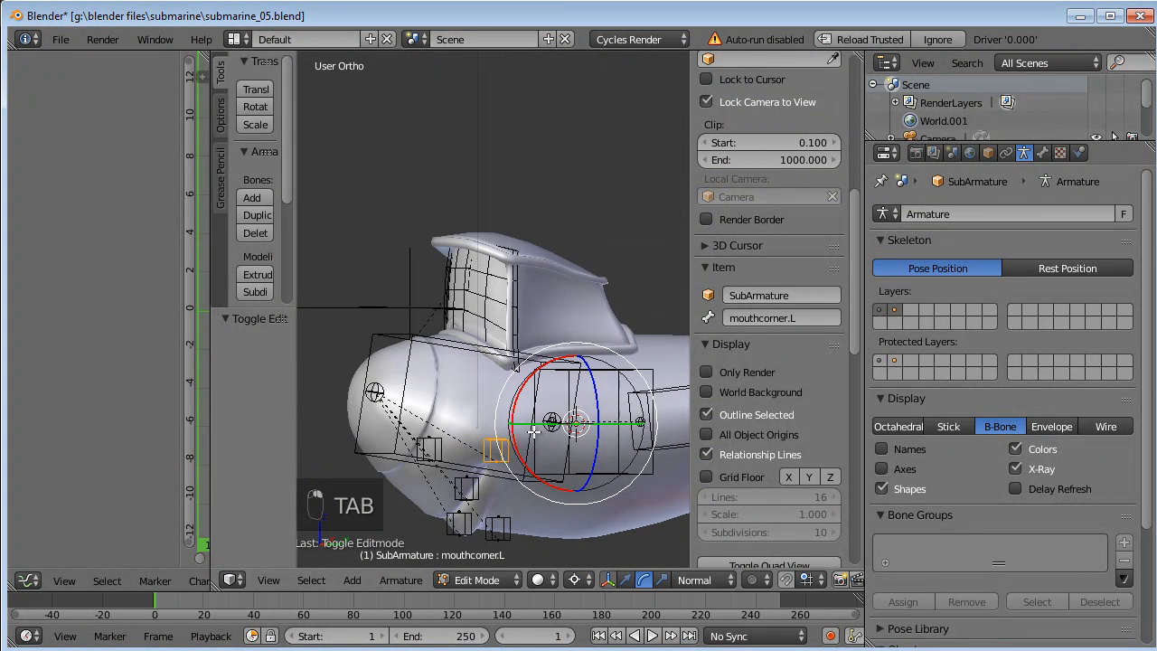
key("KP_3")
key("shift+d")
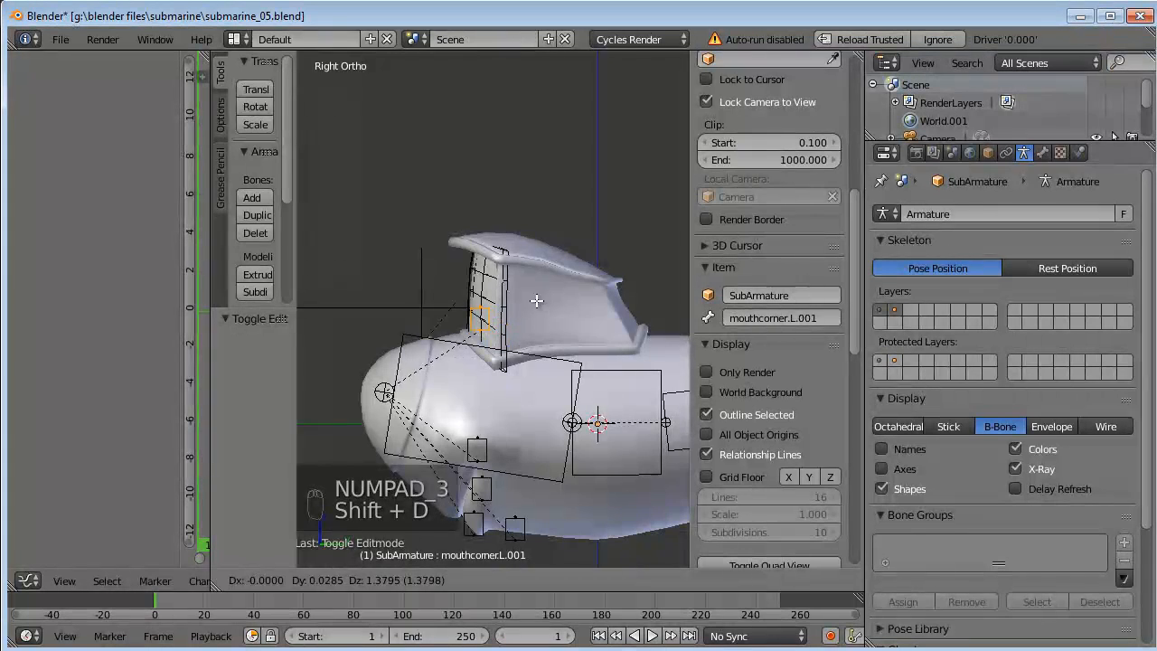
left_click(537, 301)
Shift the copied bone about 0.76 units toward the centre and 0.11 units forward of the windshield, and rename it eye.L.
key("KP_1")
key("g")
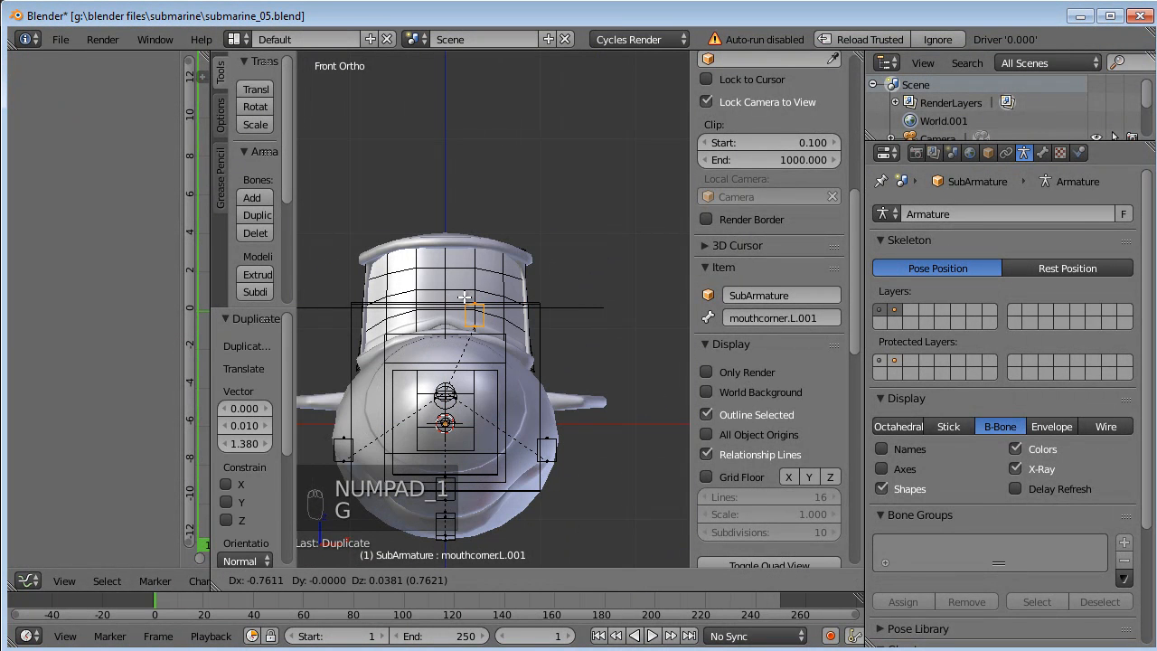
left_click(464, 297)
middle_click_drag(464, 297, 382, 305)
key("KP_3")
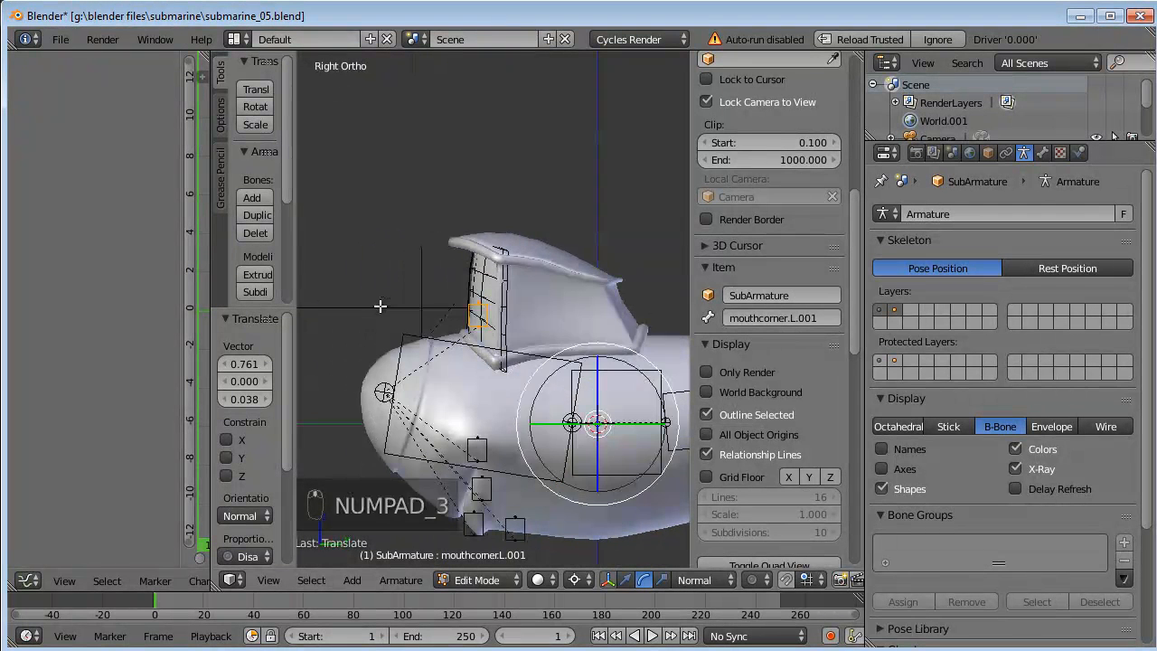
key("g")
left_click(369, 305)
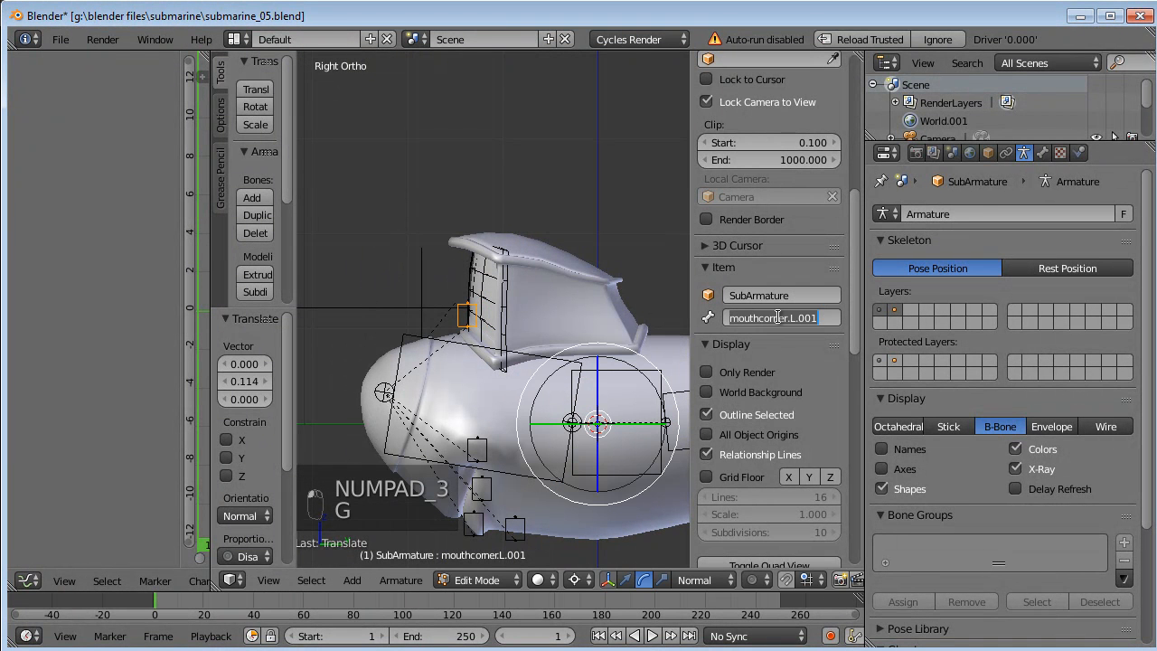
type("eye.L")
key("Return")
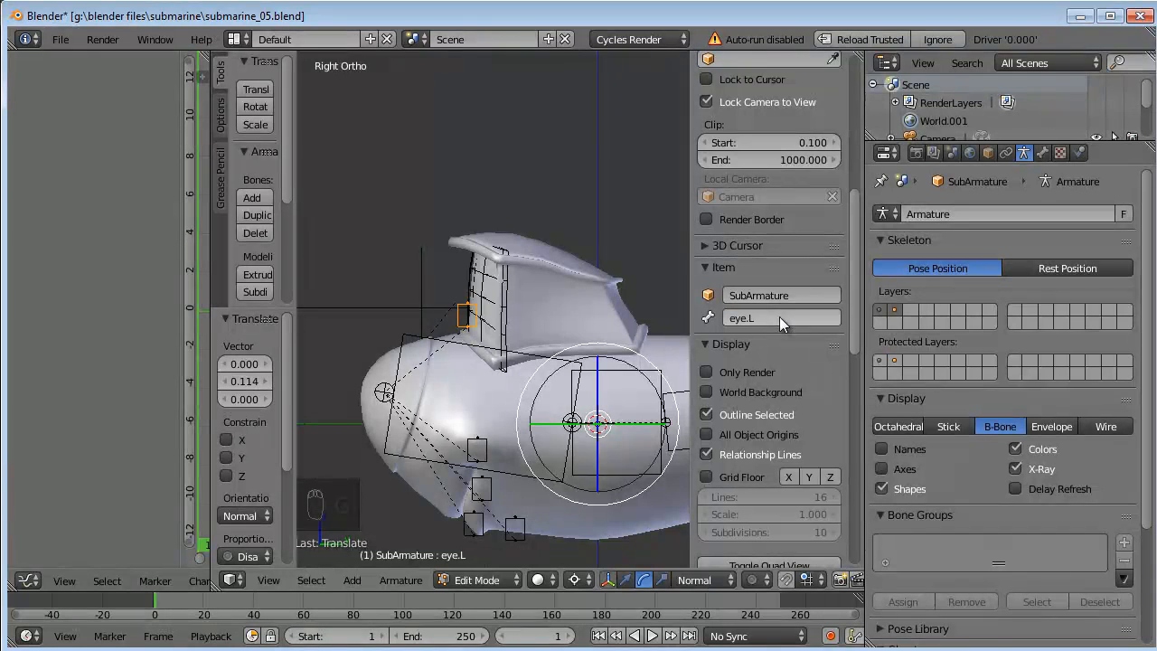
Duplicate the eye.L bone in place, mirror the copy by scaling it -1 along X, and name it eye.R.
scroll(393, 336, "up", 3)
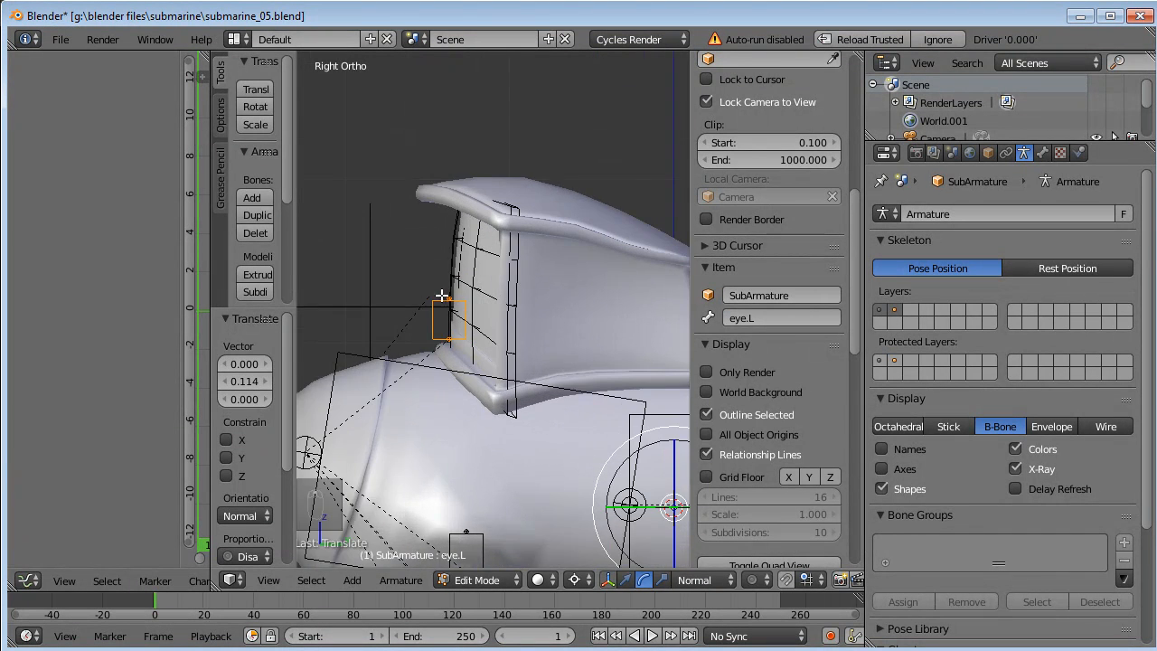
key("KP_1")
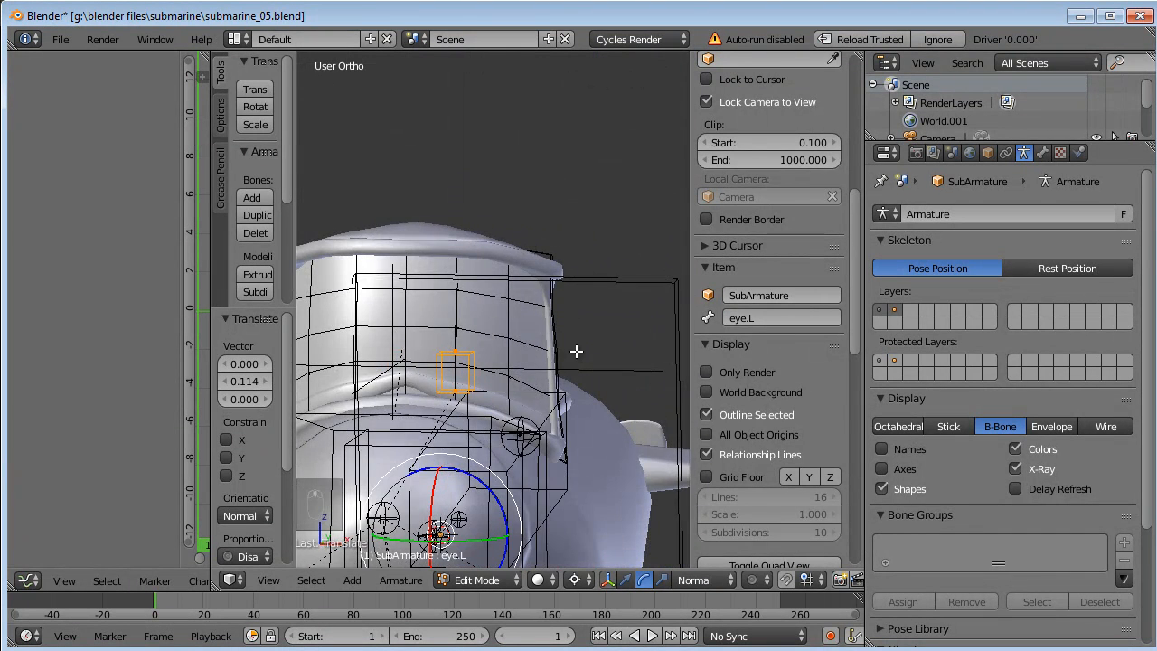
key("KP_1")
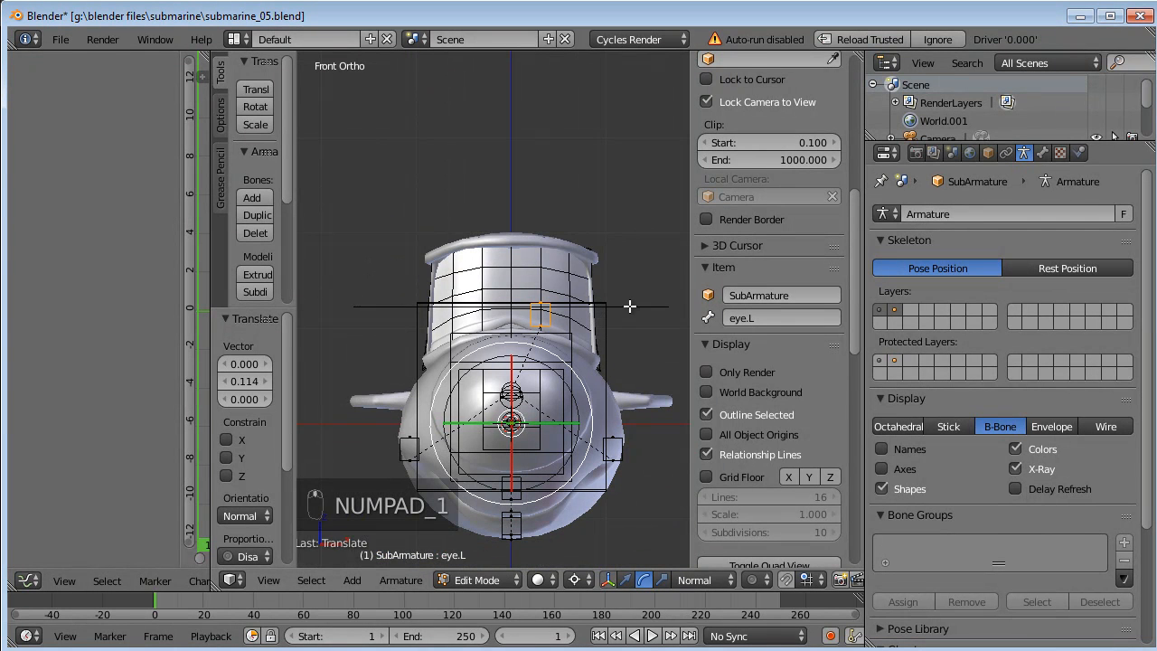
scroll(541, 390, "up", 2)
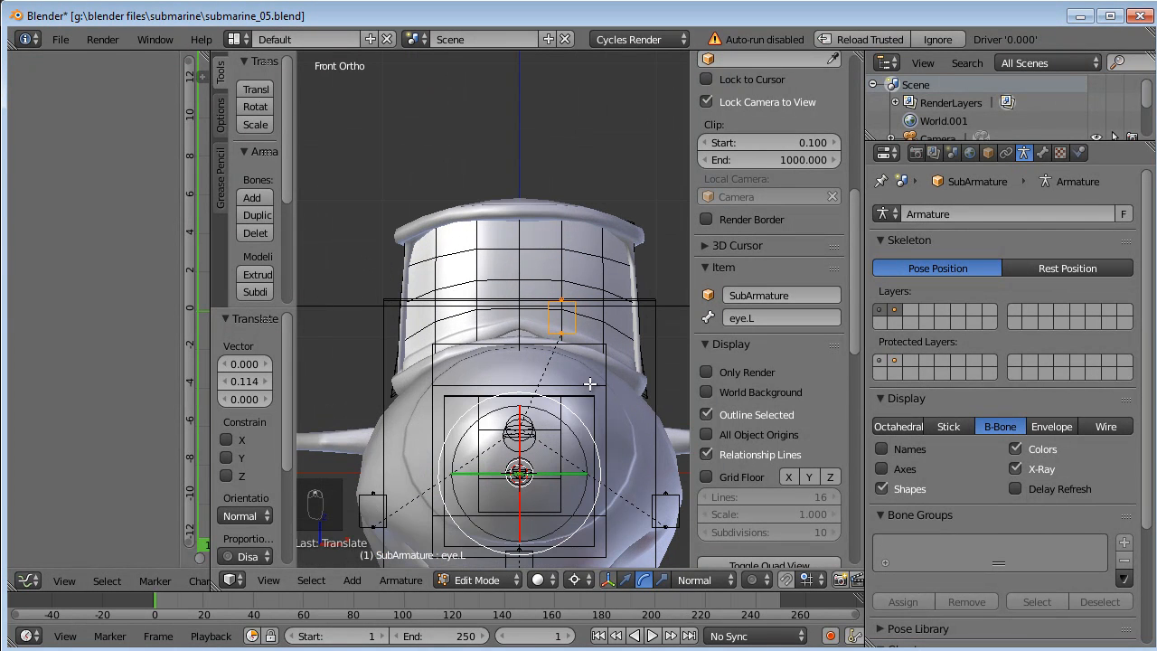
key("r")
right_click(674, 367)
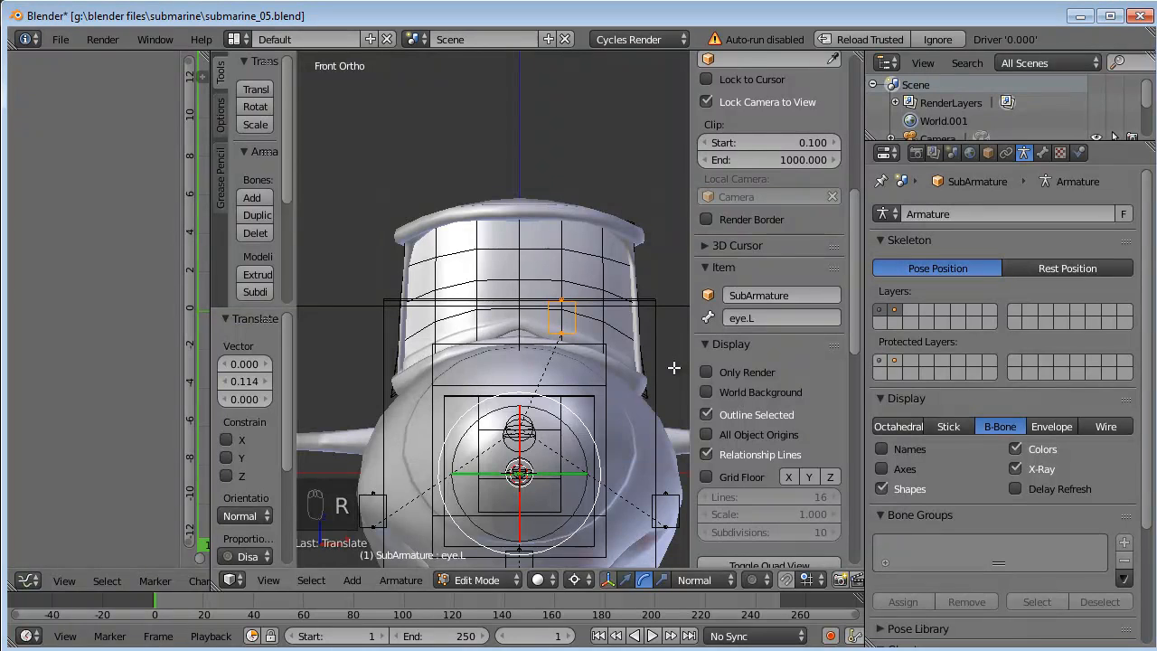
key("shift+d")
right_click(674, 367)
type("sx-1")
key("Return")
left_click(751, 318)
type("eye.")
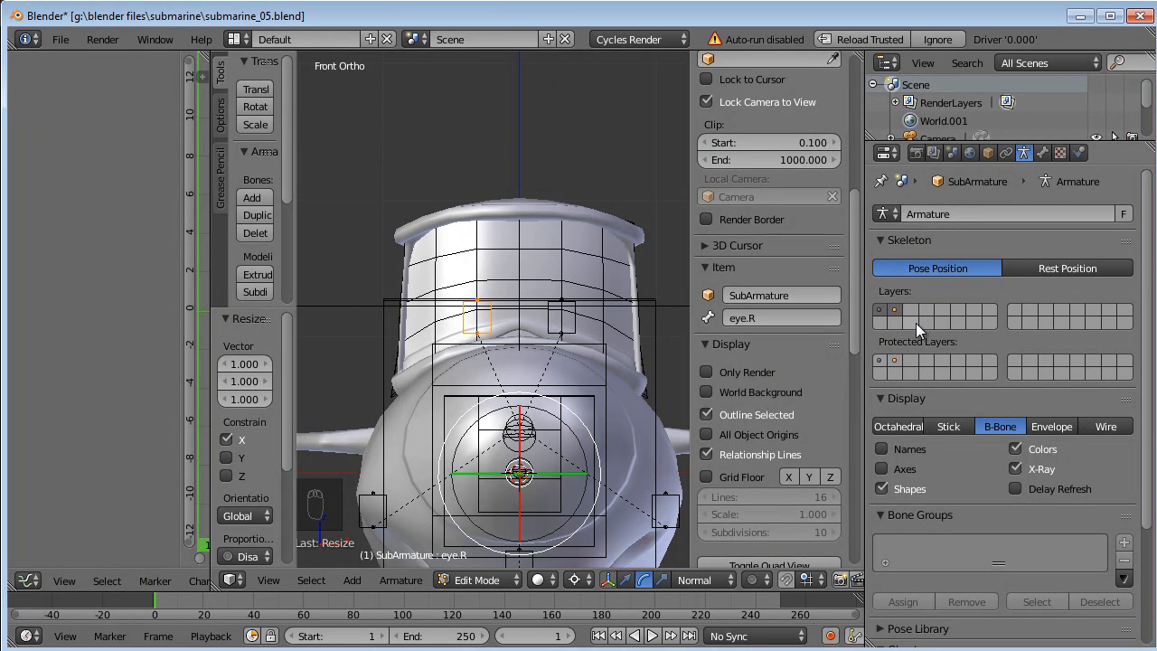
Duplicate the tongue bone in the right orthographic view and place the copy about 1.76 units higher, between the eye bones.
middle_click_drag(542, 271, 576, 277)
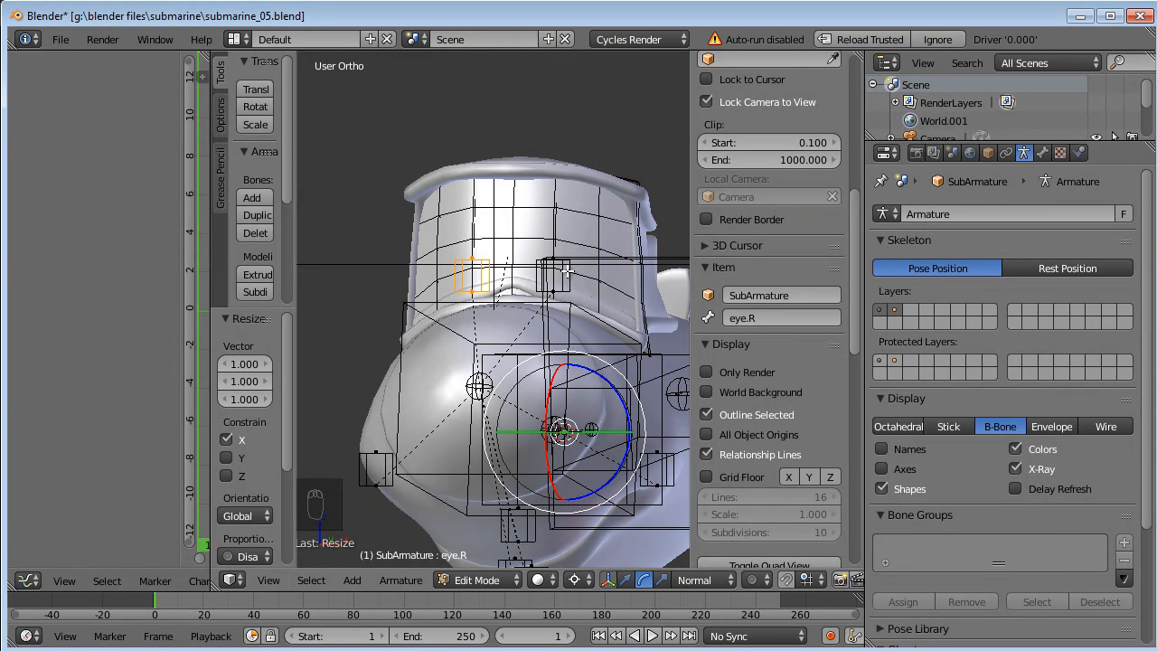
middle_click_drag(579, 297, 509, 296)
key("KP_3")
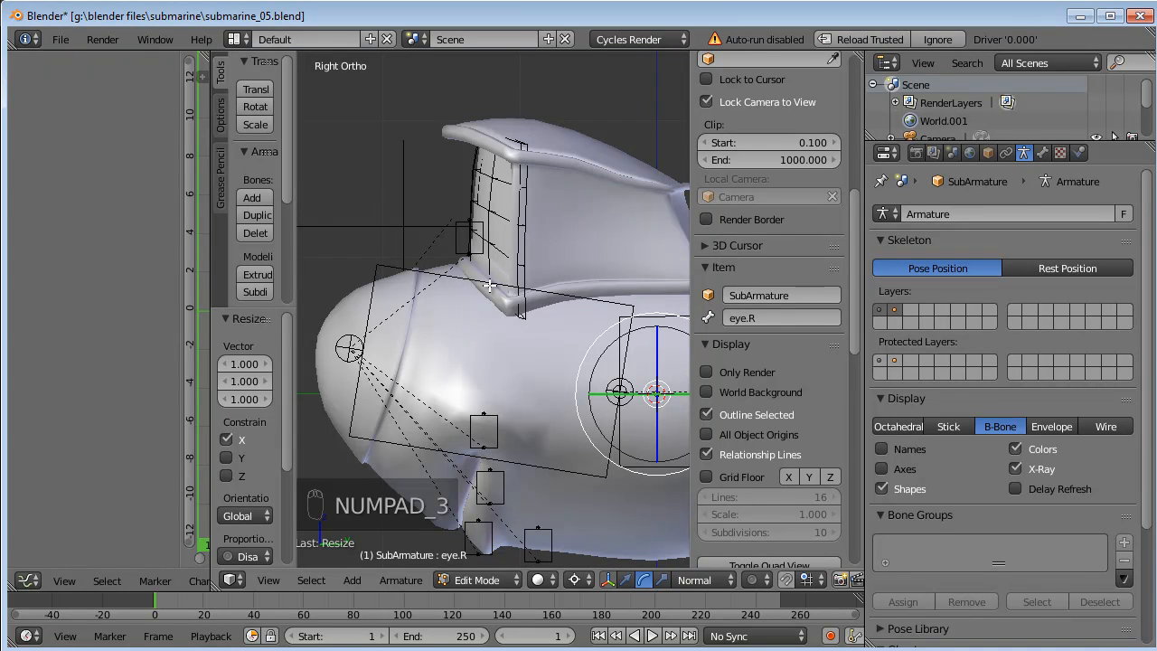
right_click(496, 435)
middle_click_drag(497, 435, 516, 488)
right_click(513, 489)
key("KP_3")
key("shift+d")
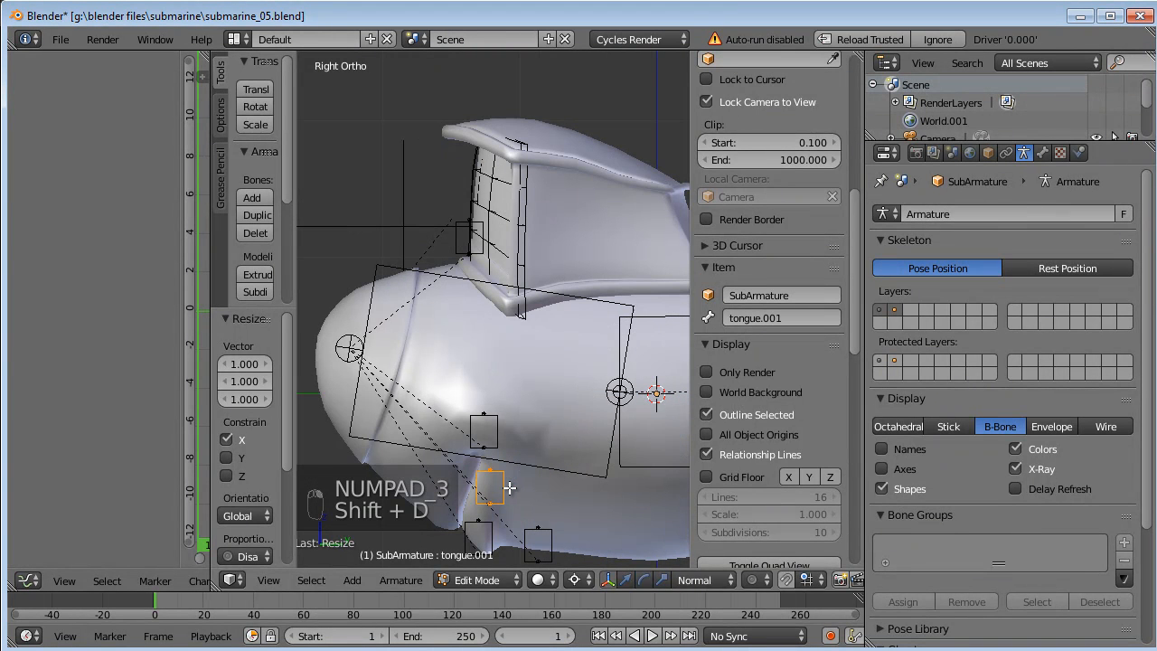
left_click(510, 237)
Scale the copied tongue bone up by about 2.07 around its own median point and rename it eyes.
key("s")
right_click(510, 235)
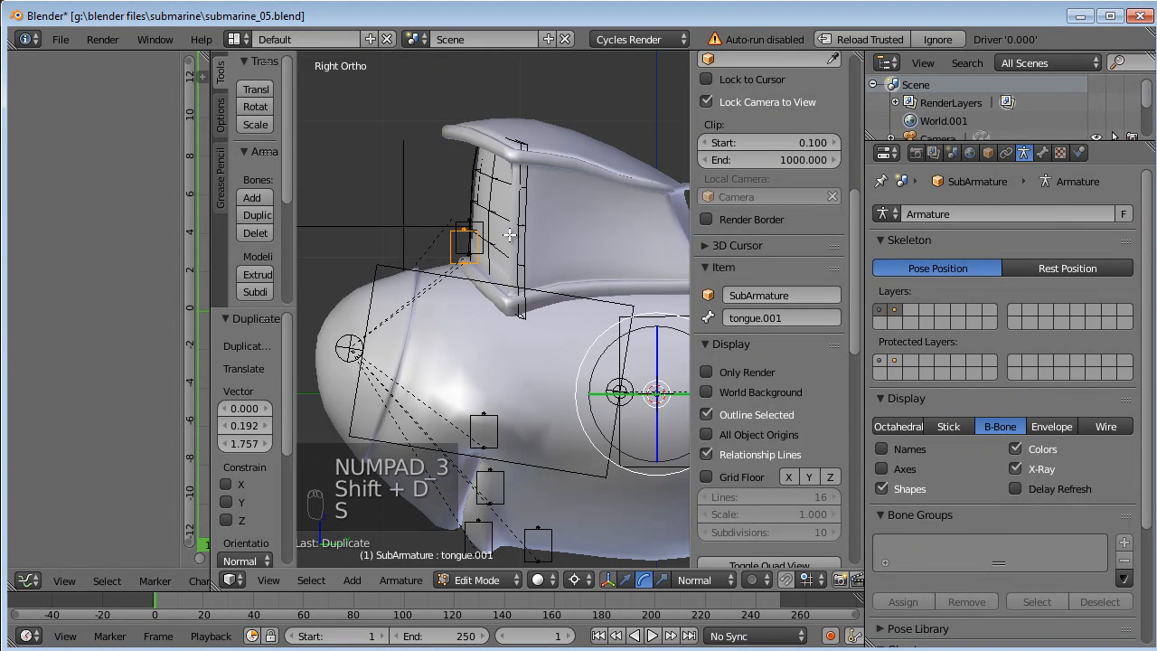
key("ctrl+comma")
key("s")
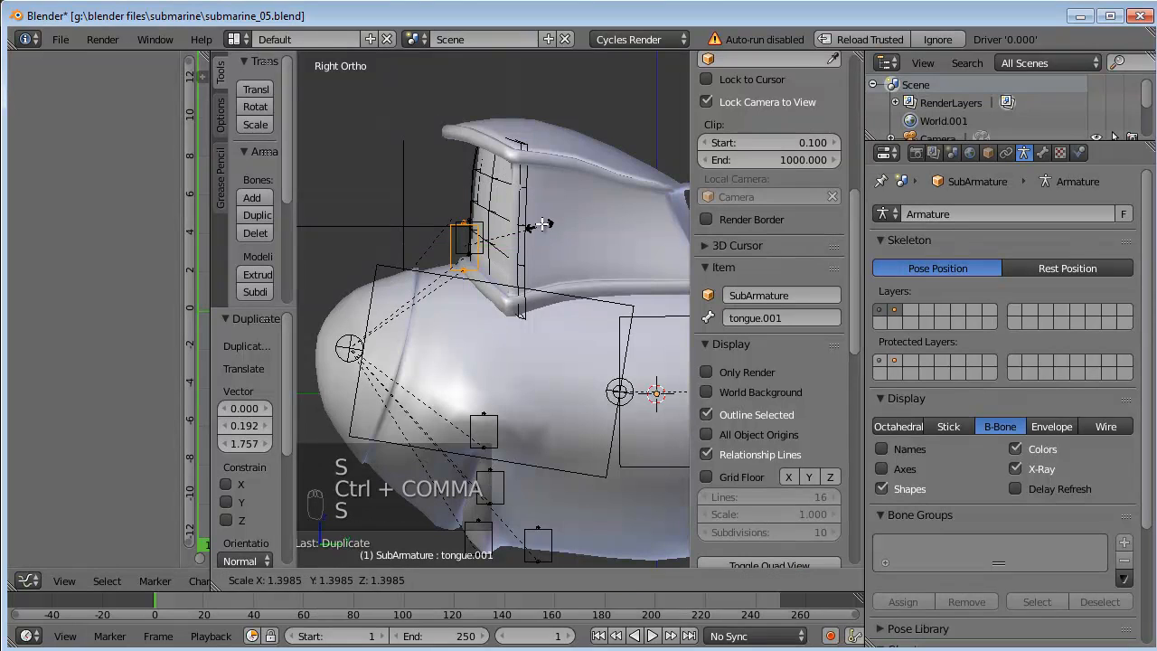
left_click(567, 192)
left_click(772, 318)
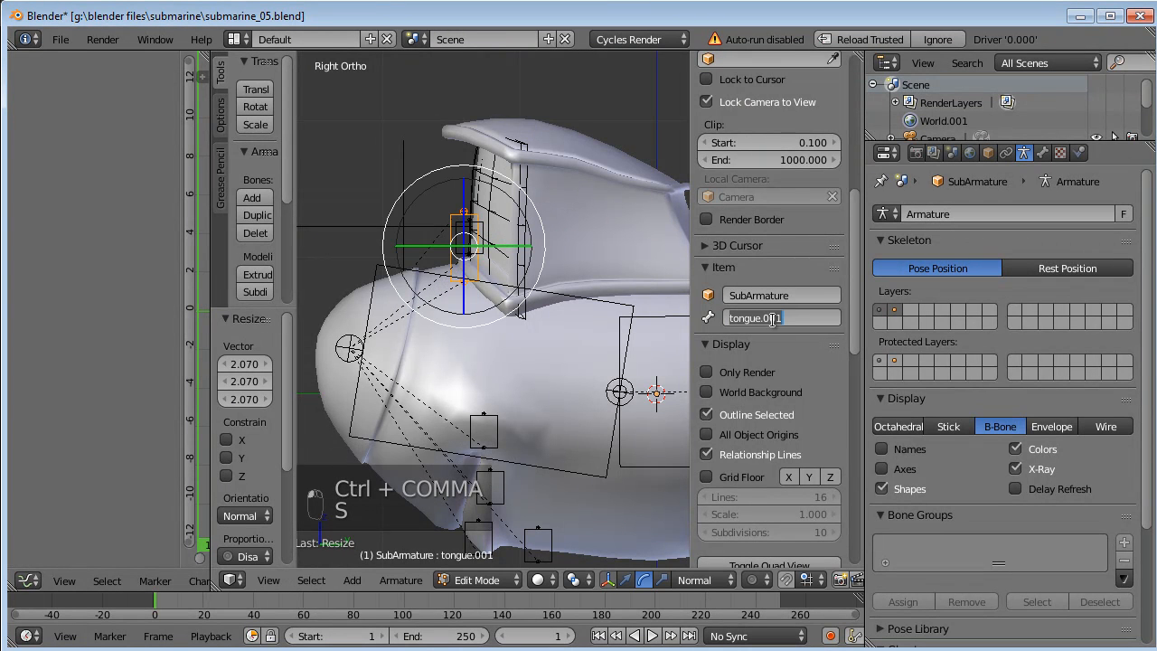
type("eyes.")
key("Return")
Parent the eye.L and eye.R bones to the eyes bone with Keep Offset.
middle_click_drag(645, 339, 242, 285)
key("KP_Decimal")
right_click(518, 307)
right_click(399, 291, "shift")
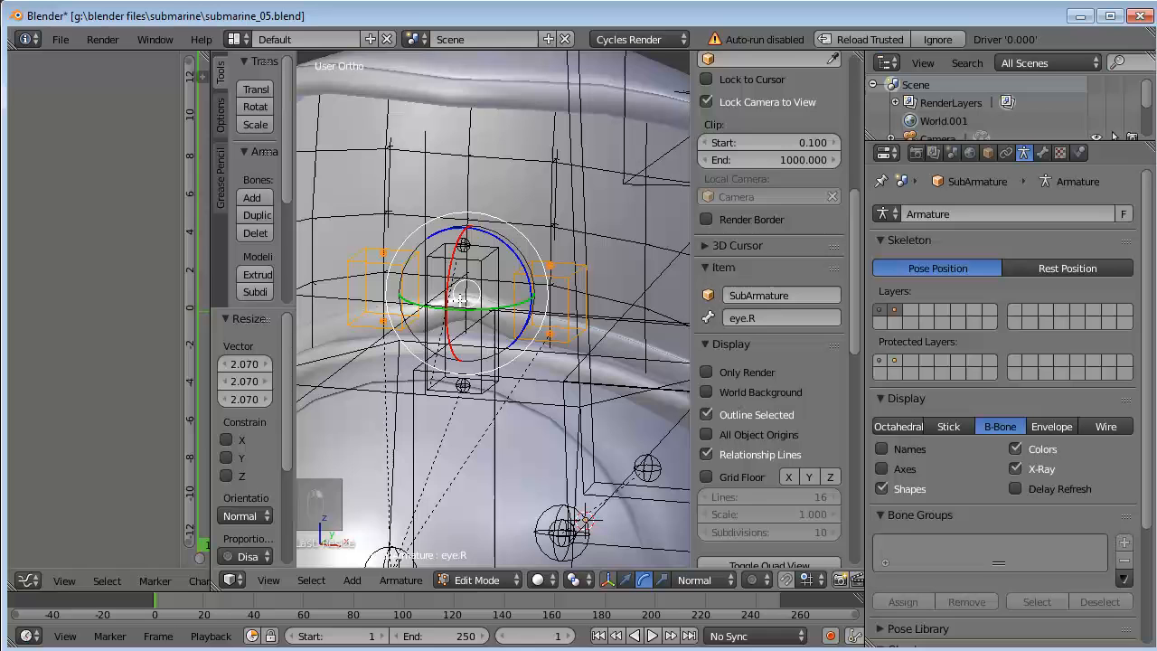
right_click(493, 255, "shift")
key("ctrl+p")
left_click(492, 255)
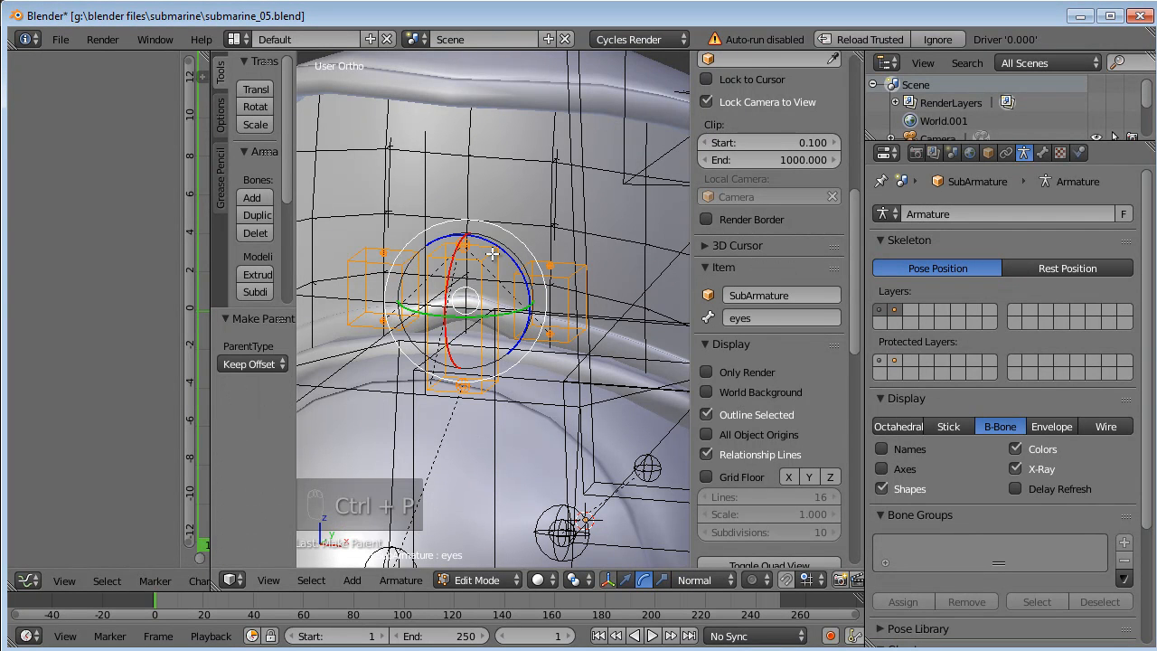
Switch to Pose Mode and try moving the eyes bone upward to test its parenting, then cancel the move.
key("a")
scroll(493, 258, "down", 3)
key("Tab")
middle_click_drag(491, 351, 478, 354)
right_click(489, 282)
key("g")
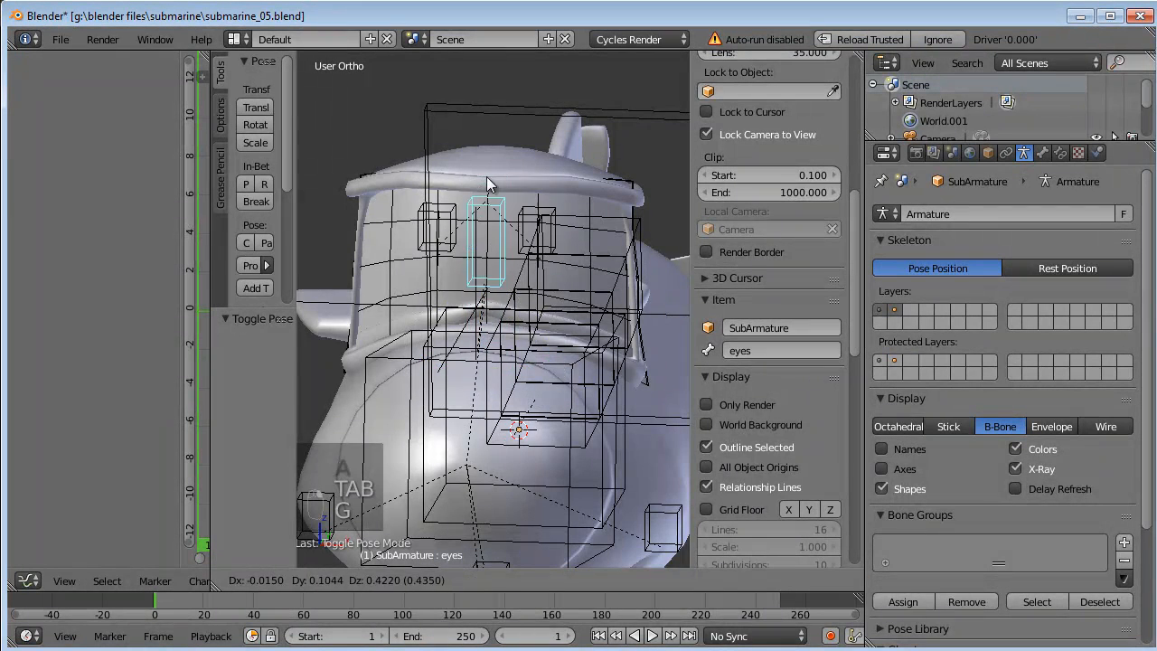
right_click(490, 233)
Select the eyelids object in Object Mode and paste the copied driver onto its lidsUp shape key.
middle_click_drag(594, 316, 504, 312)
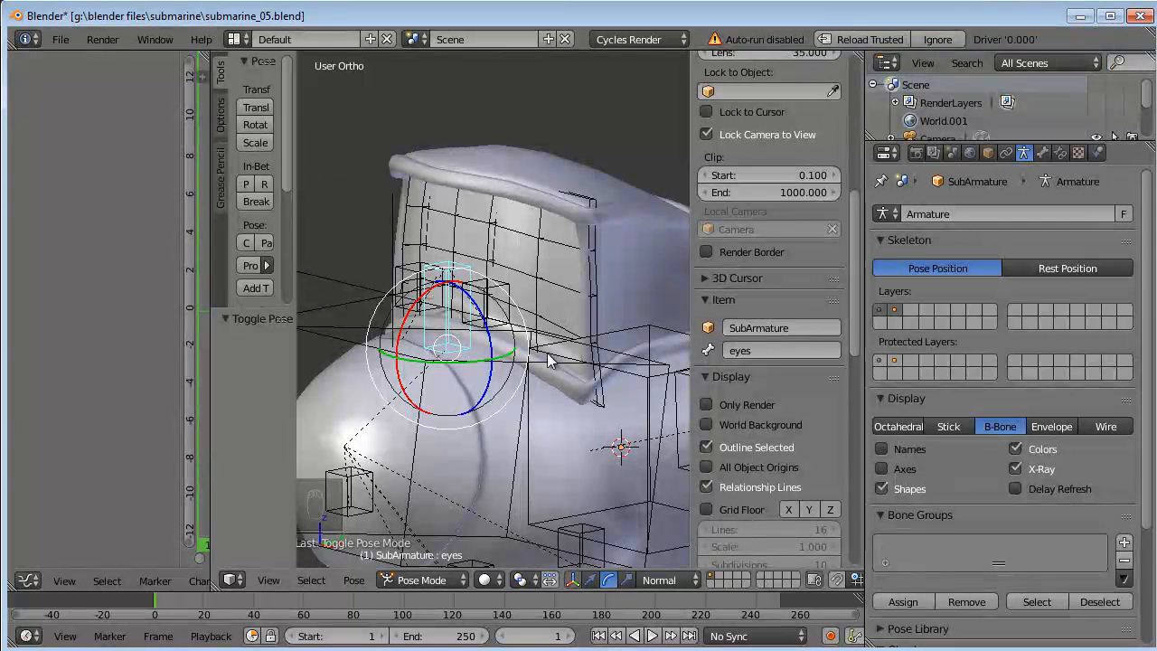
right_click(520, 339)
key("ctrl+Tab")
right_click(525, 302)
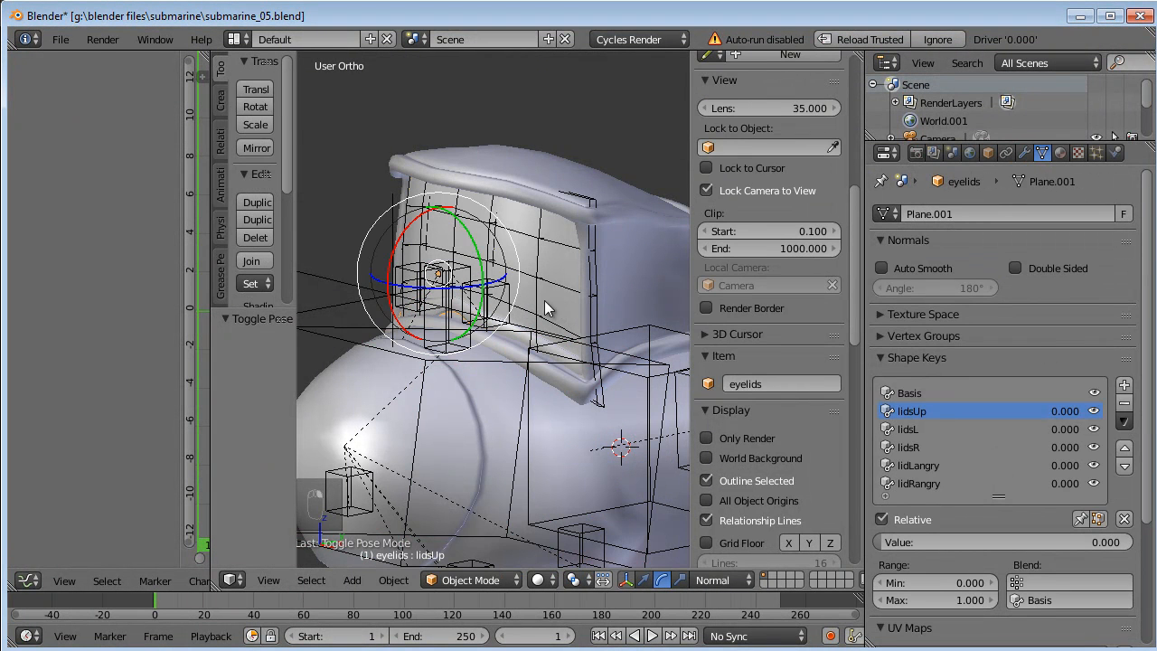
mouse_move(517, 237)
middle_mouse_down()
mouse_move(608, 239)
mouse_move(494, 236)
middle_mouse_up()
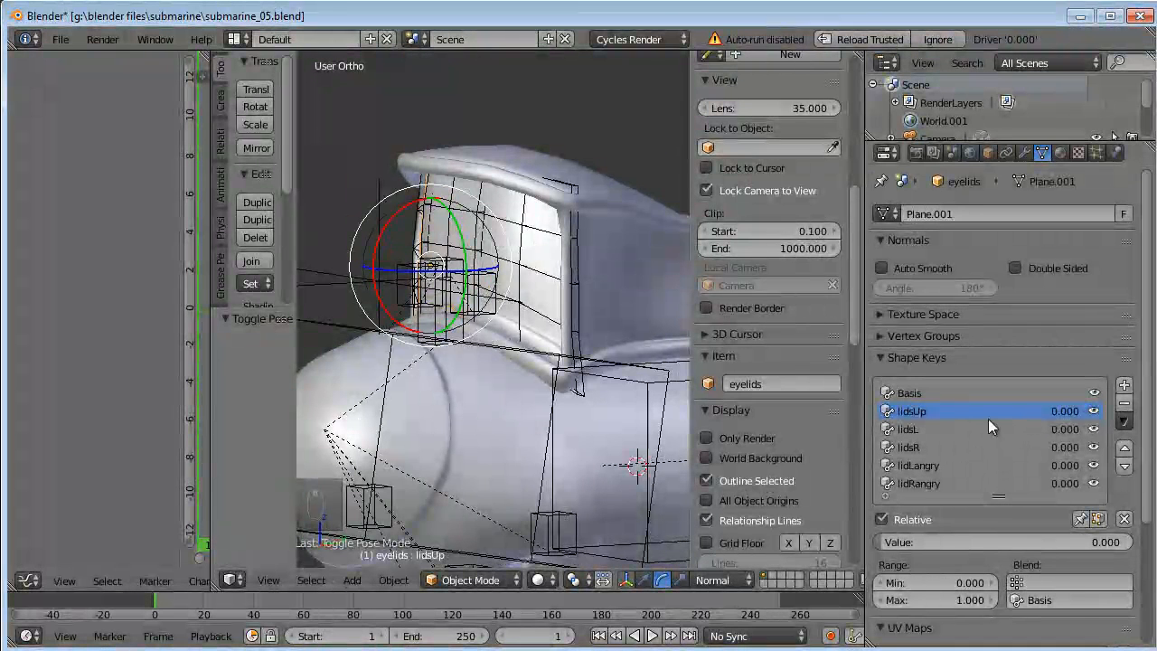
right_click(1055, 410)
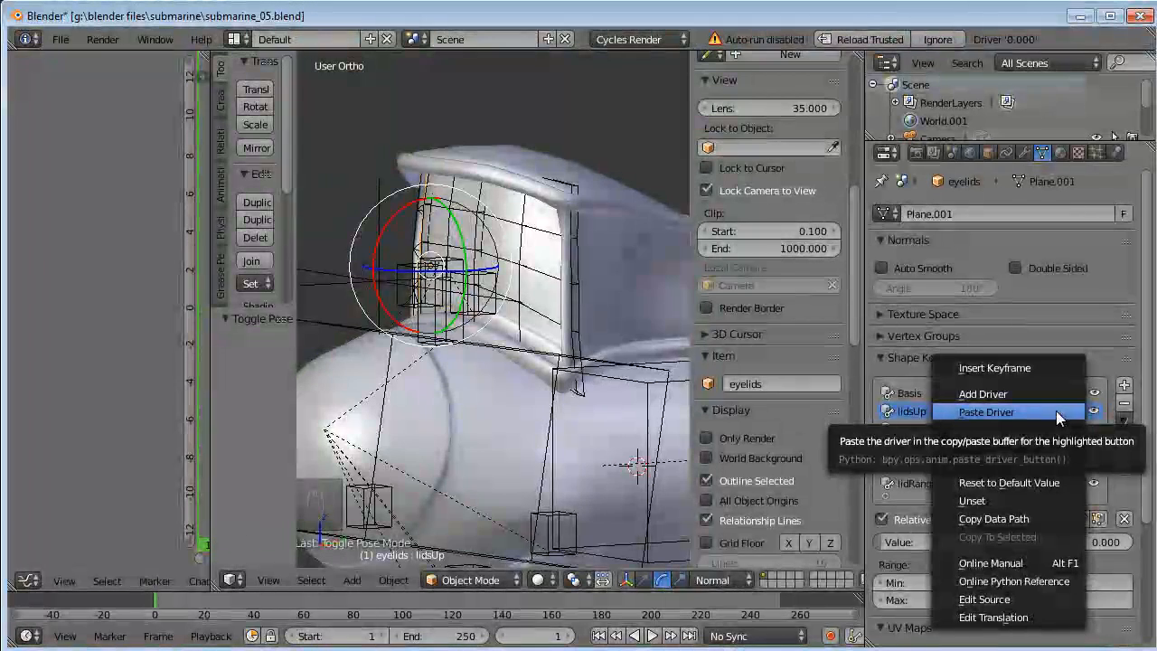
left_click(987, 413)
Widen the driver editor, point the lidsUp driver variable to the eyes bone, and set the generator's x coefficient to 2.500.
left_click_drag(237, 444, 409, 443)
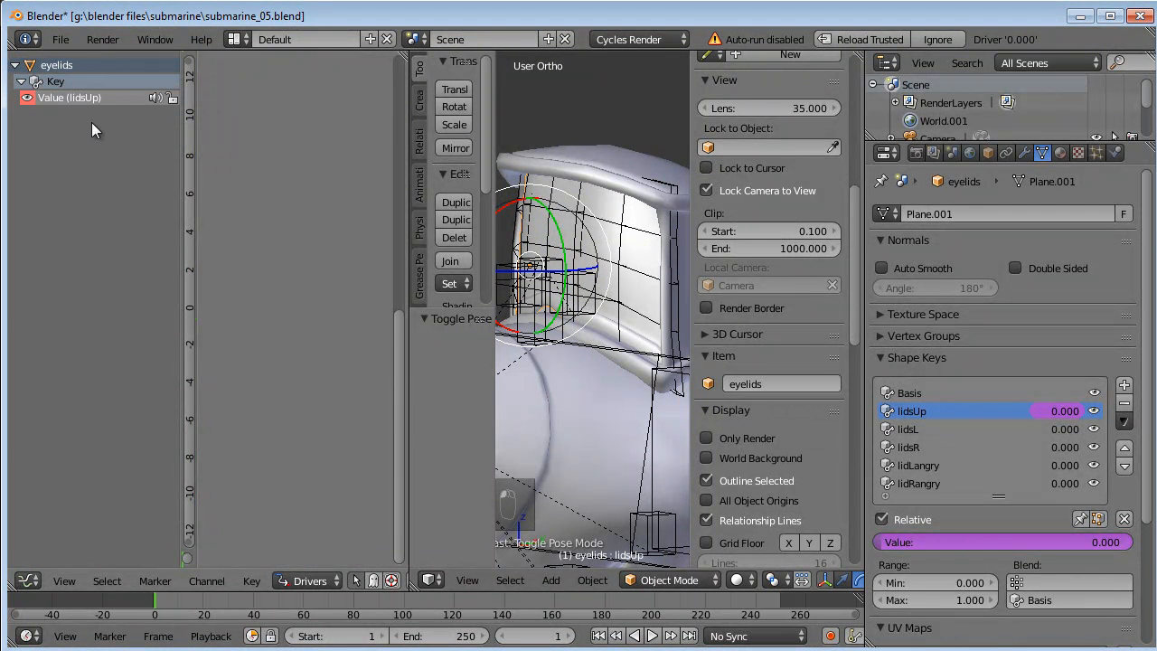
key("n")
left_click_drag(415, 323, 451, 322)
left_click(310, 198)
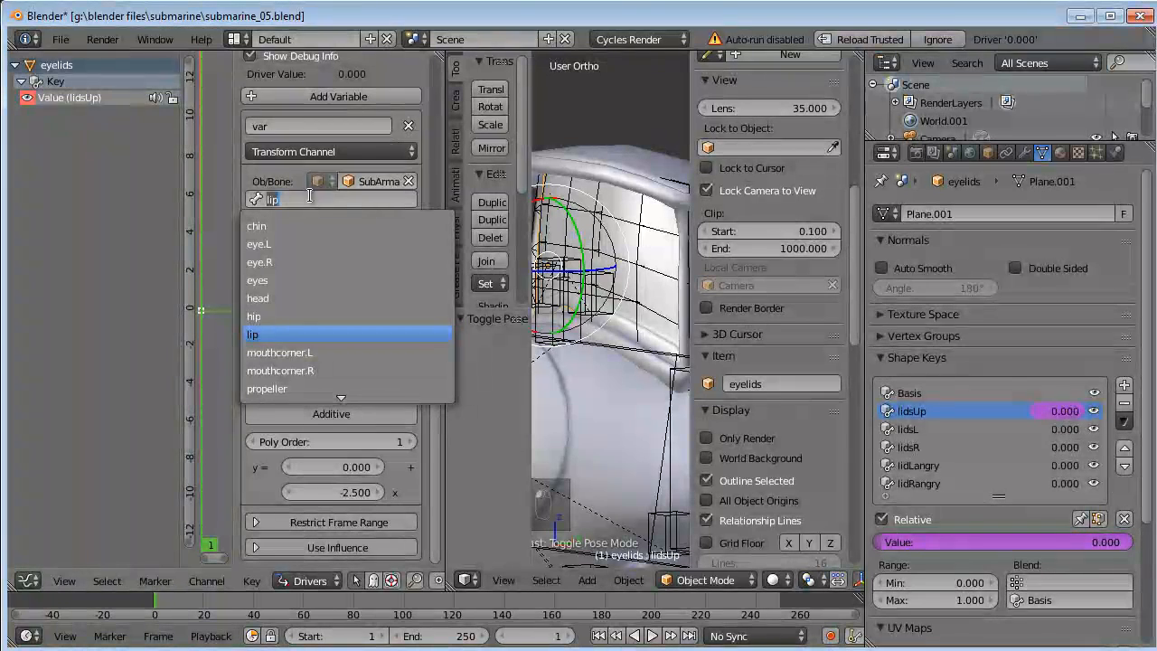
left_click(306, 280)
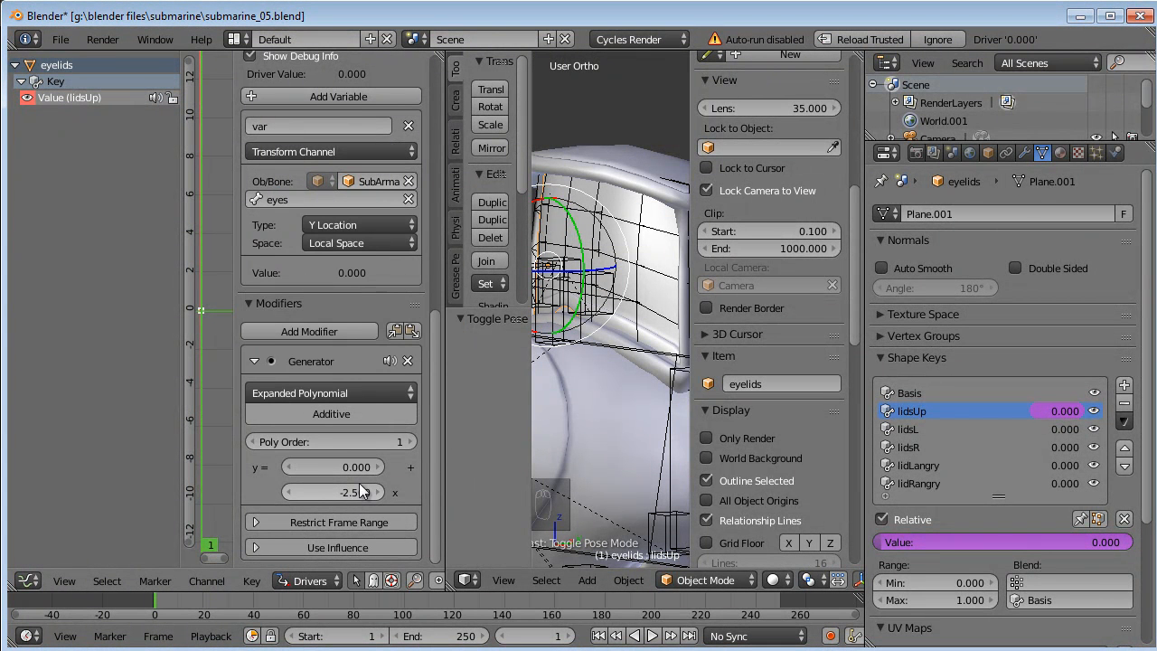
left_click_drag(445, 407, 410, 398)
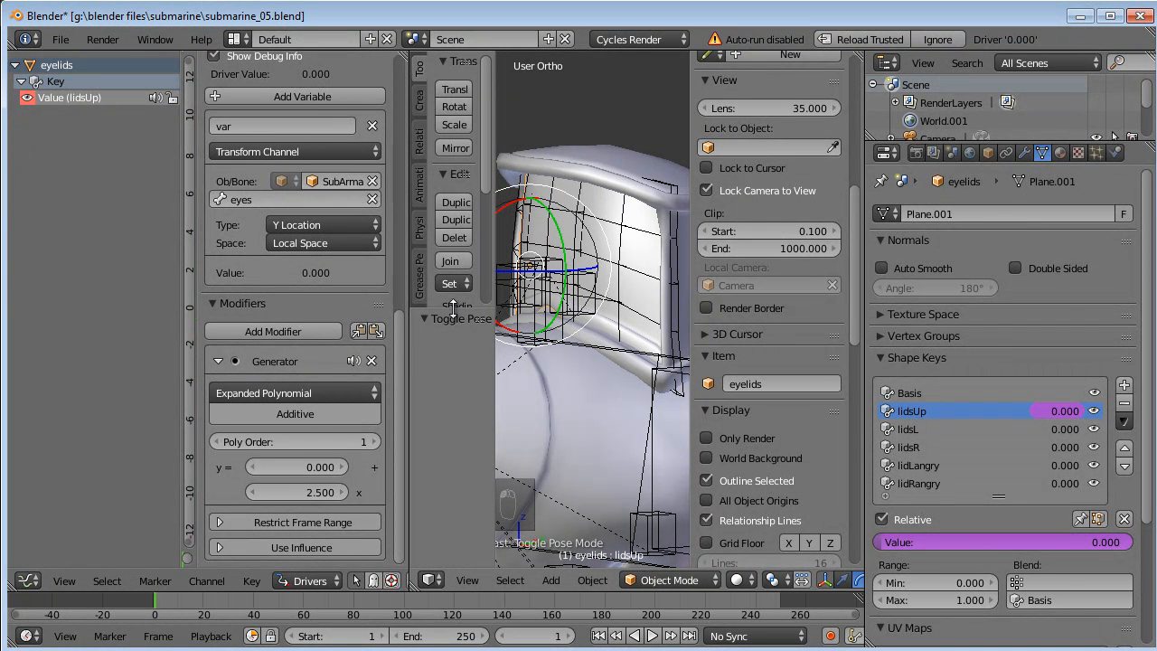
Try moving the eyes bone upward to test the lidsUp driver, then cancel the move.
right_click(562, 256)
key("g")
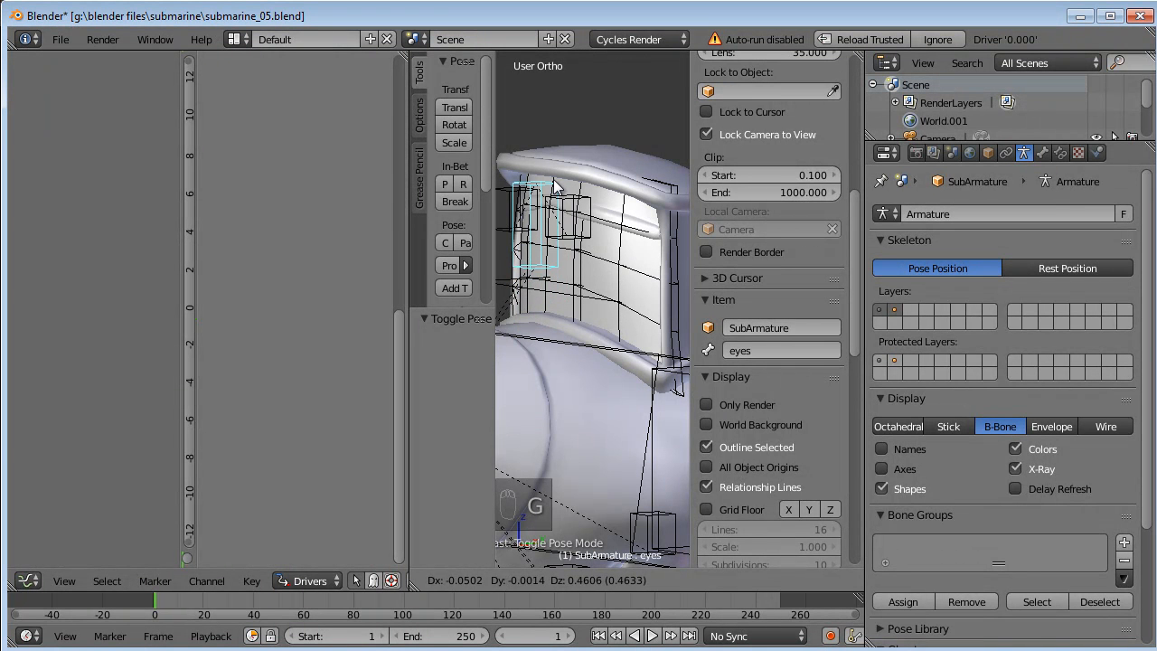
right_click(562, 179)
middle_click_drag(581, 267, 718, 287)
Select the eyelids object and copy the lidsUp driver onto its lidsL and lidsR shape keys.
right_click(573, 186)
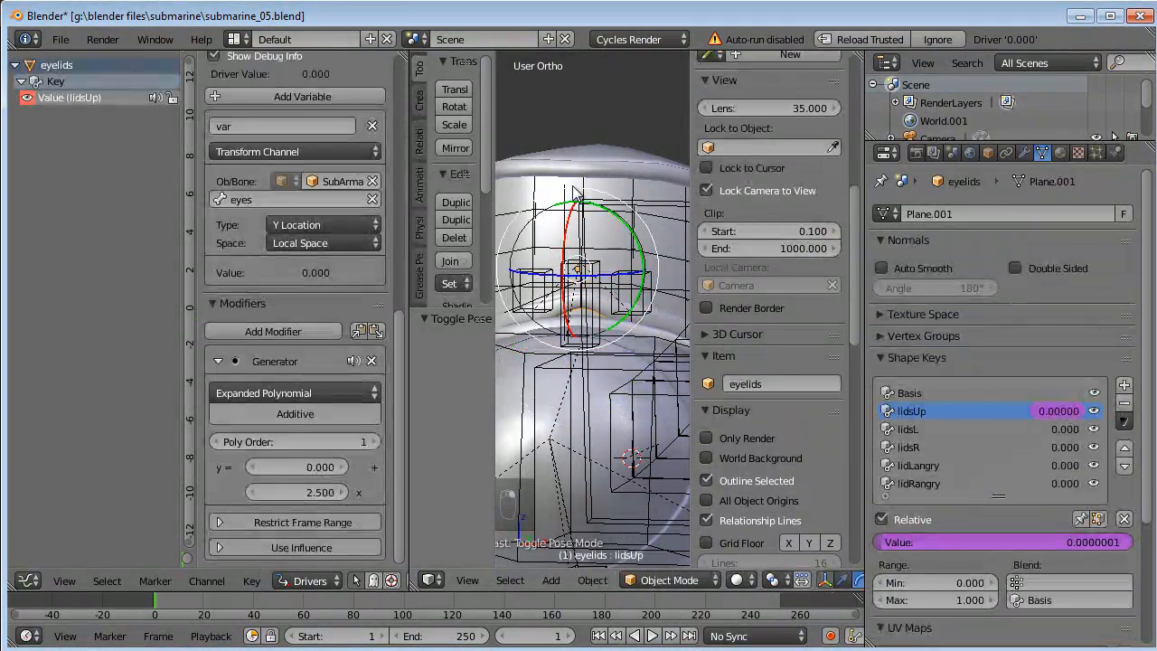
right_click(1069, 411)
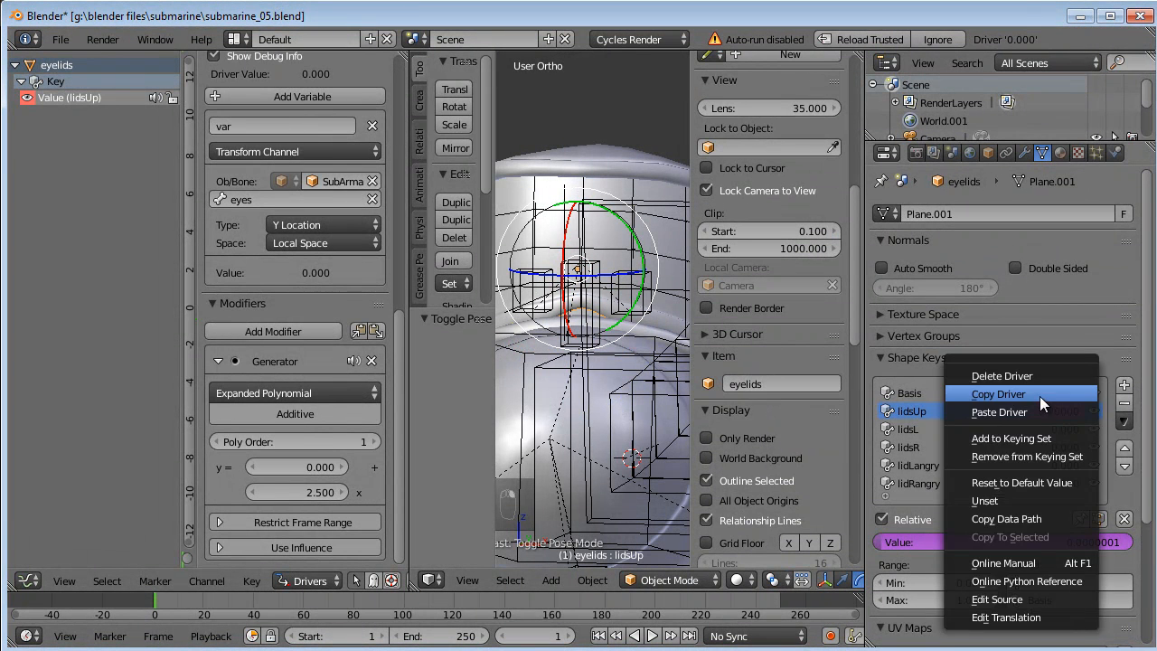
left_click(1039, 398)
right_click(1020, 432)
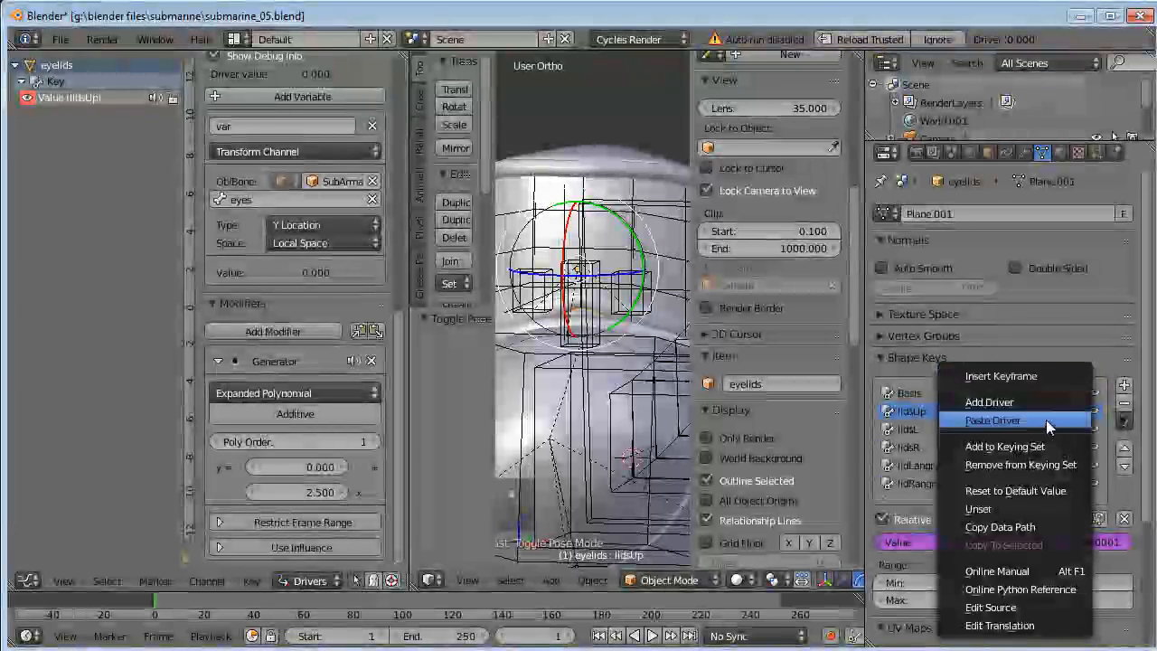
left_click(1021, 414)
right_click(1067, 444)
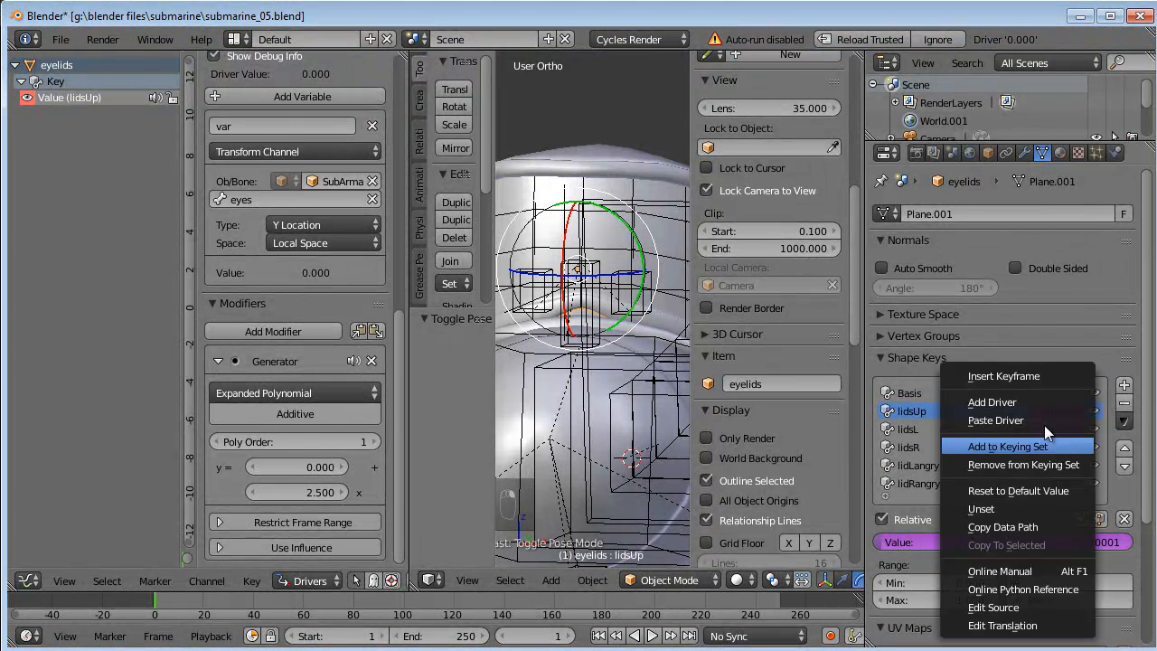
left_click(1048, 420)
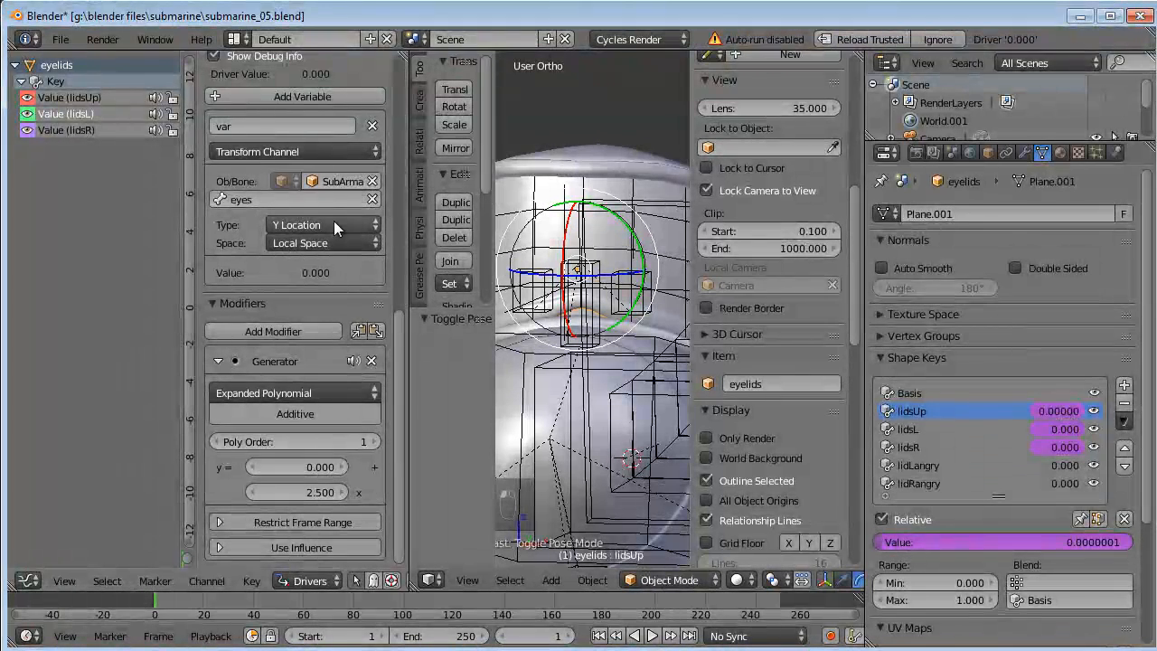
Set the lidsL and lidsR driver variables to X Location, with an x coefficient of -2.500 for lidsR.
left_click(334, 225)
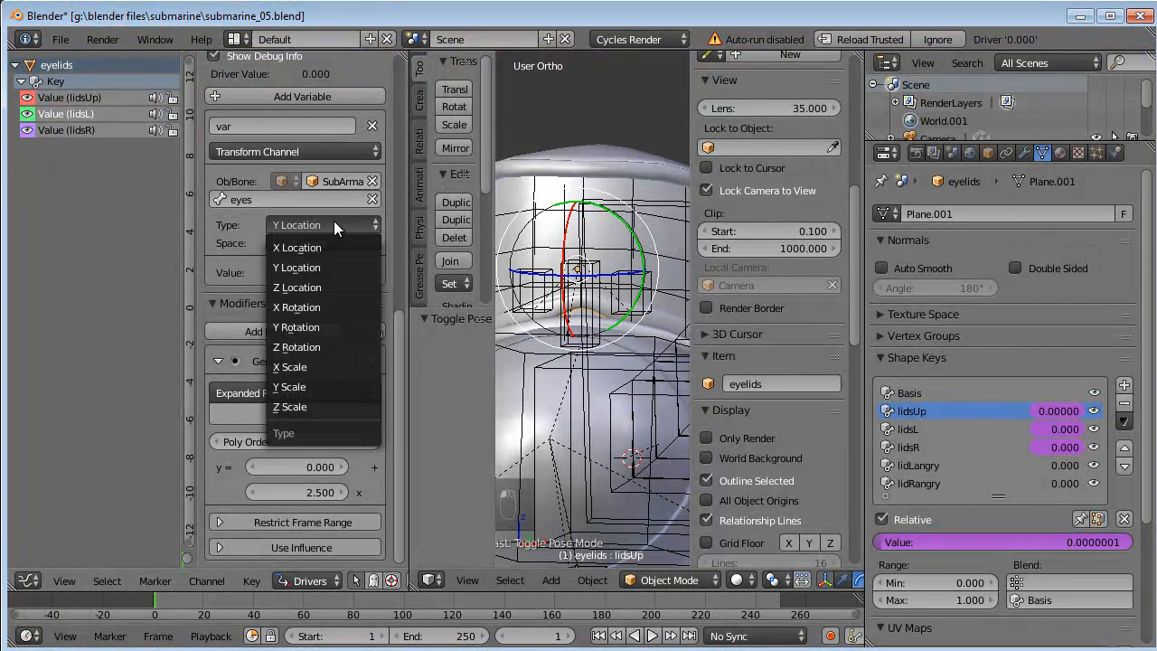
left_click(331, 247)
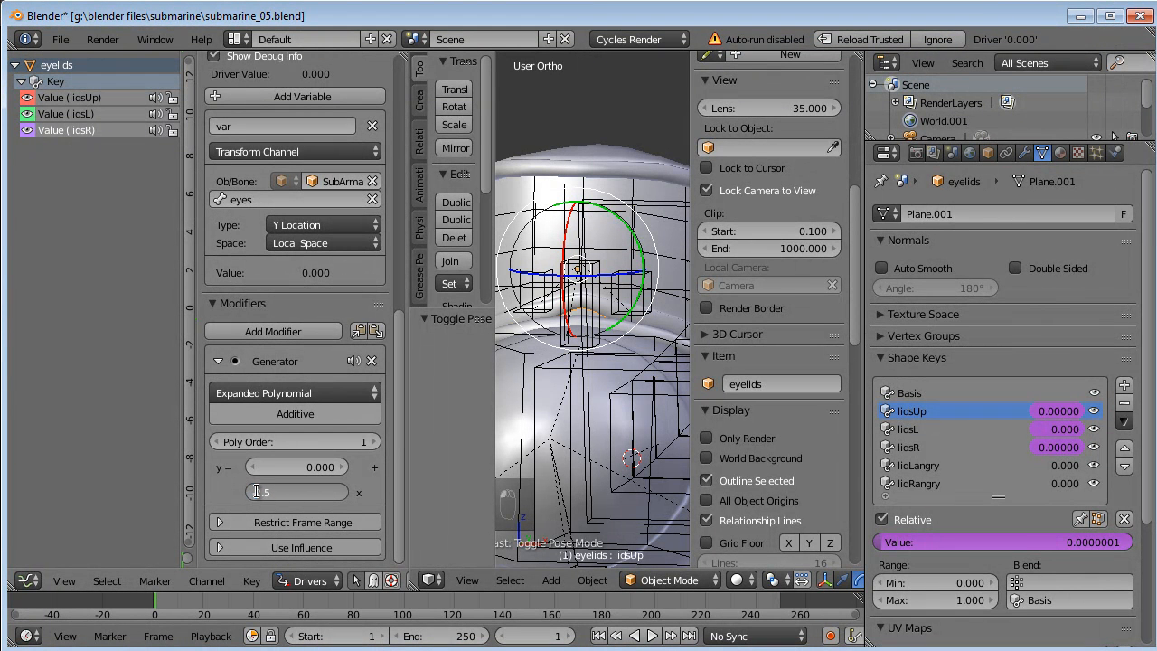
left_click(319, 226)
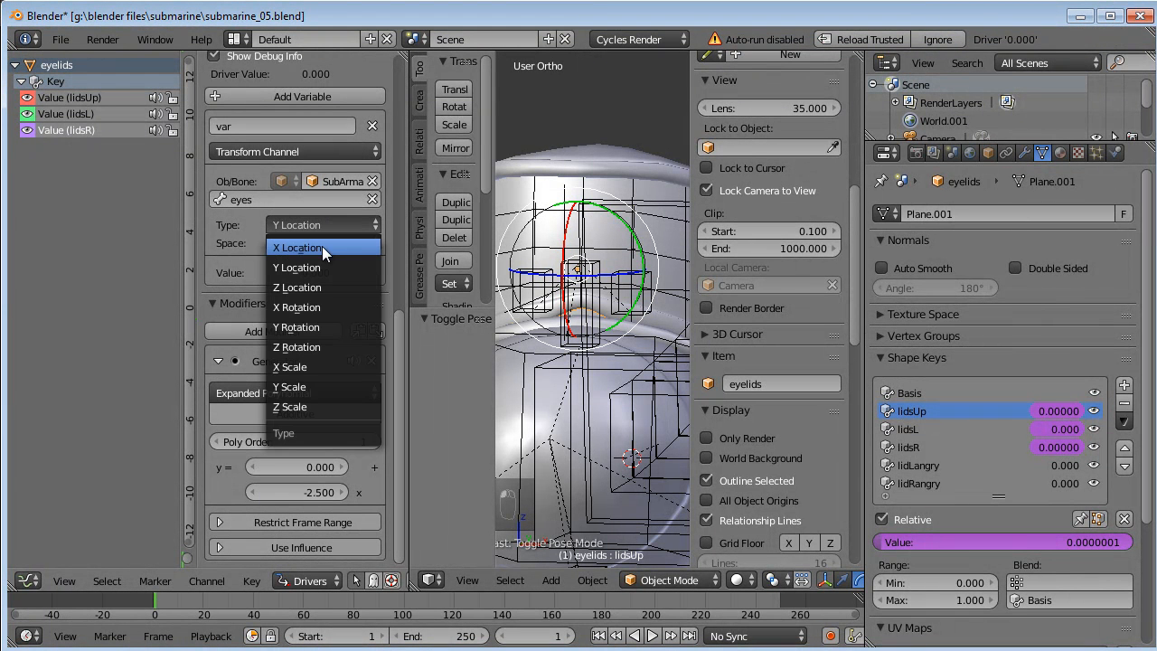
left_click(322, 246)
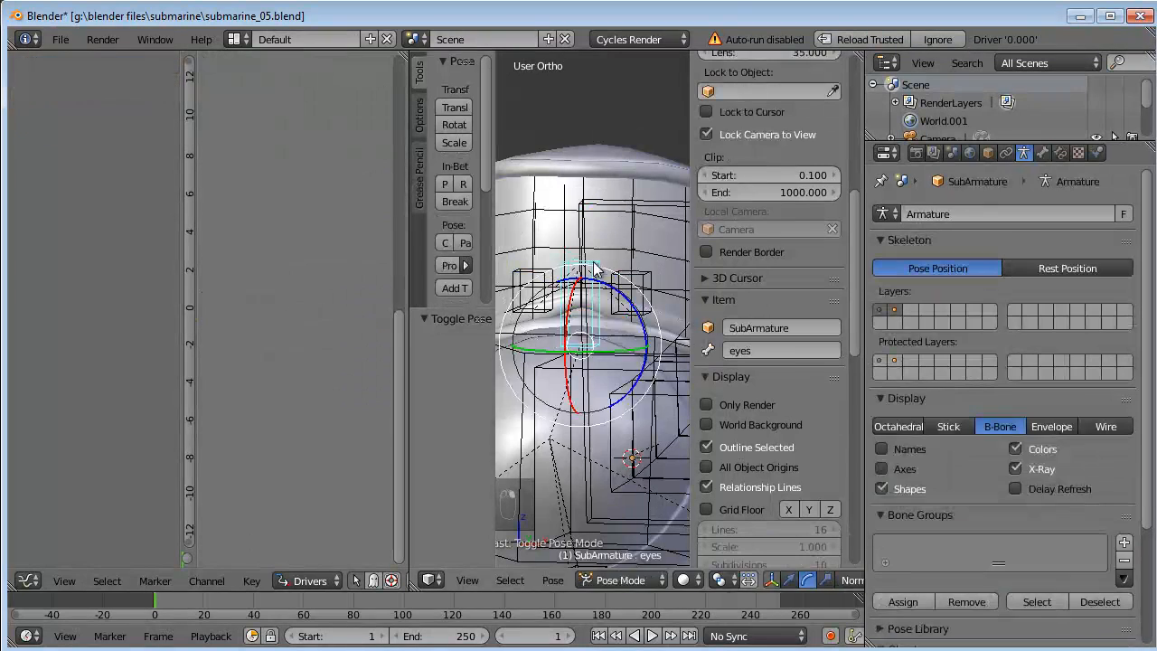
Try moving the eyes bone sideways and upward to test the lidsL and lidsR drivers, cancelling each move.
key("g")
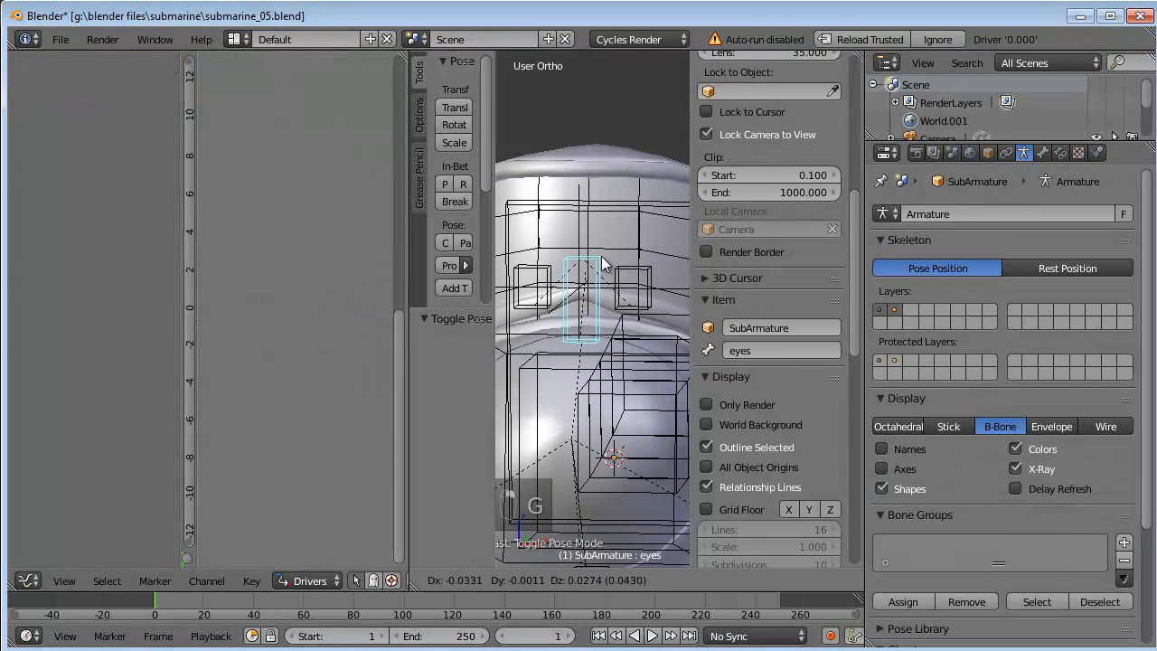
right_click(652, 263)
scroll(652, 269, "down", 2)
key("g")
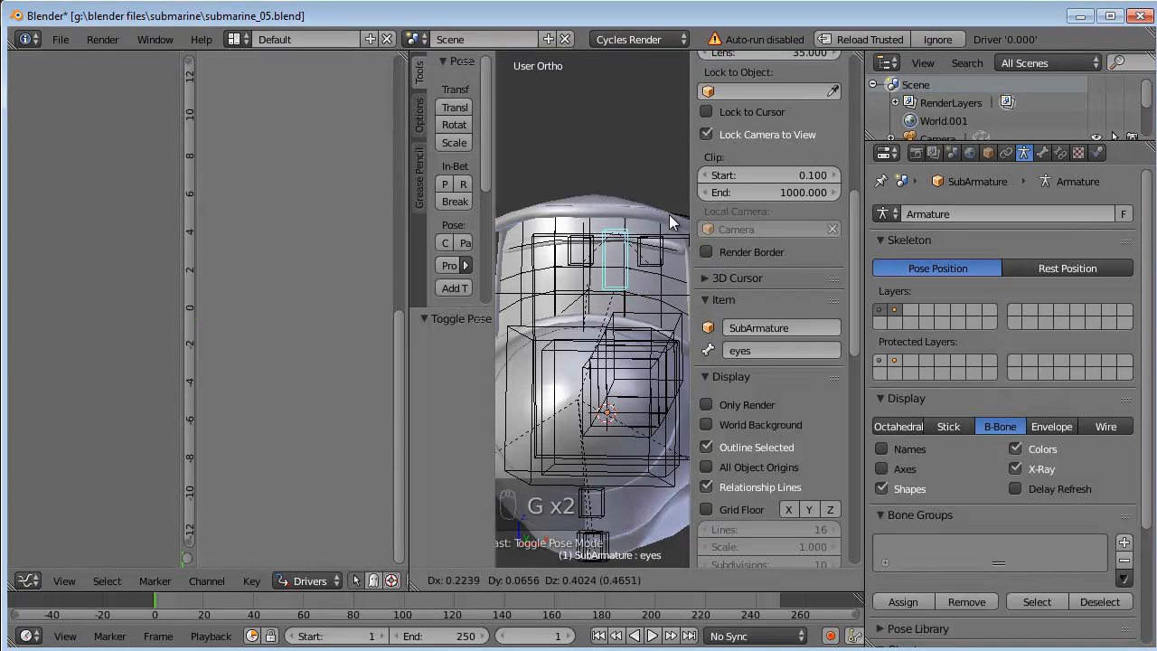
right_click(657, 245)
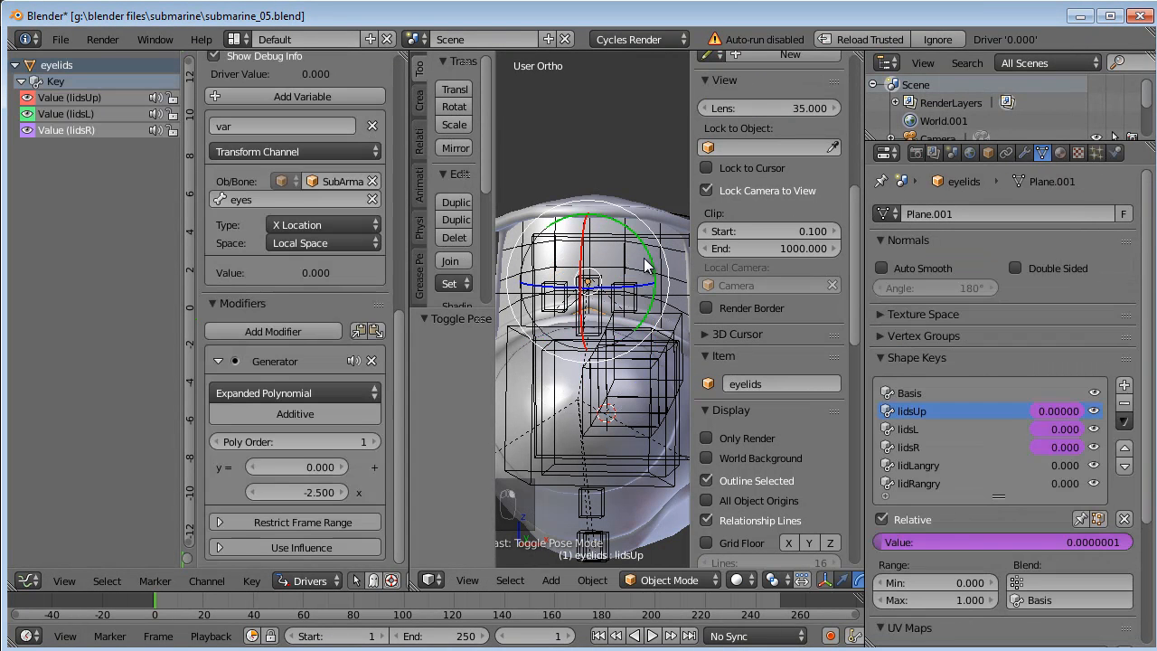
Rename the eyelids' lidLangry shape key as lidLarch and lidRangry as lidRarch.
left_click(966, 468)
scroll(967, 462, "down", 2)
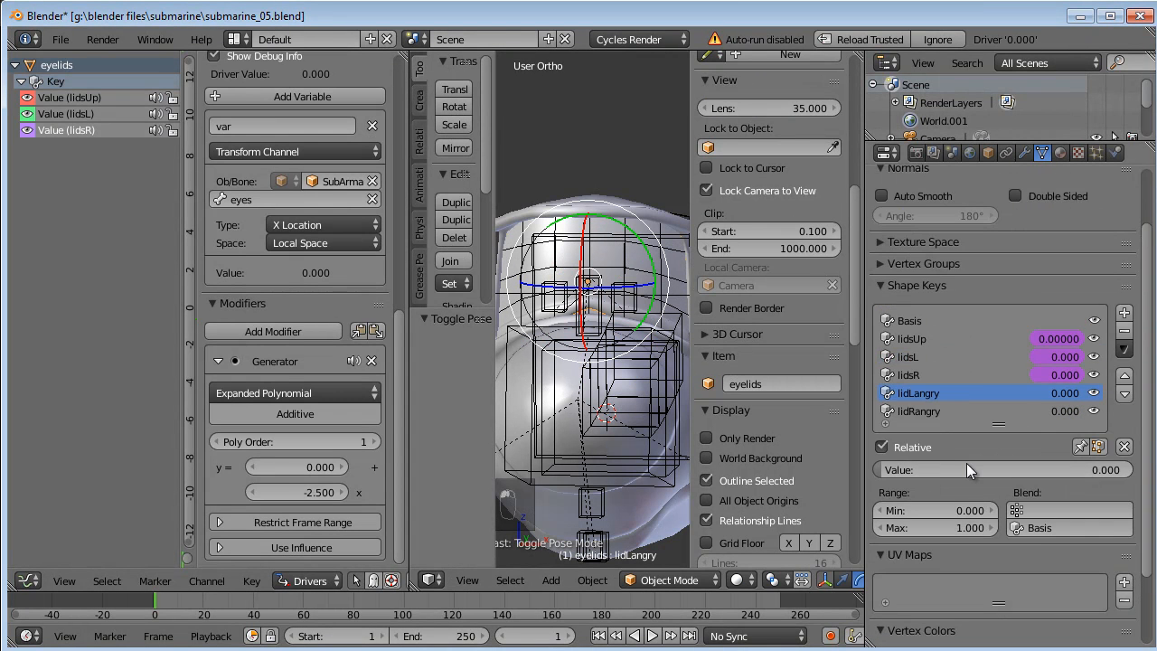
right_click(998, 403)
key("Escape")
double_click(932, 390)
type("lidLarch")
key("Return")
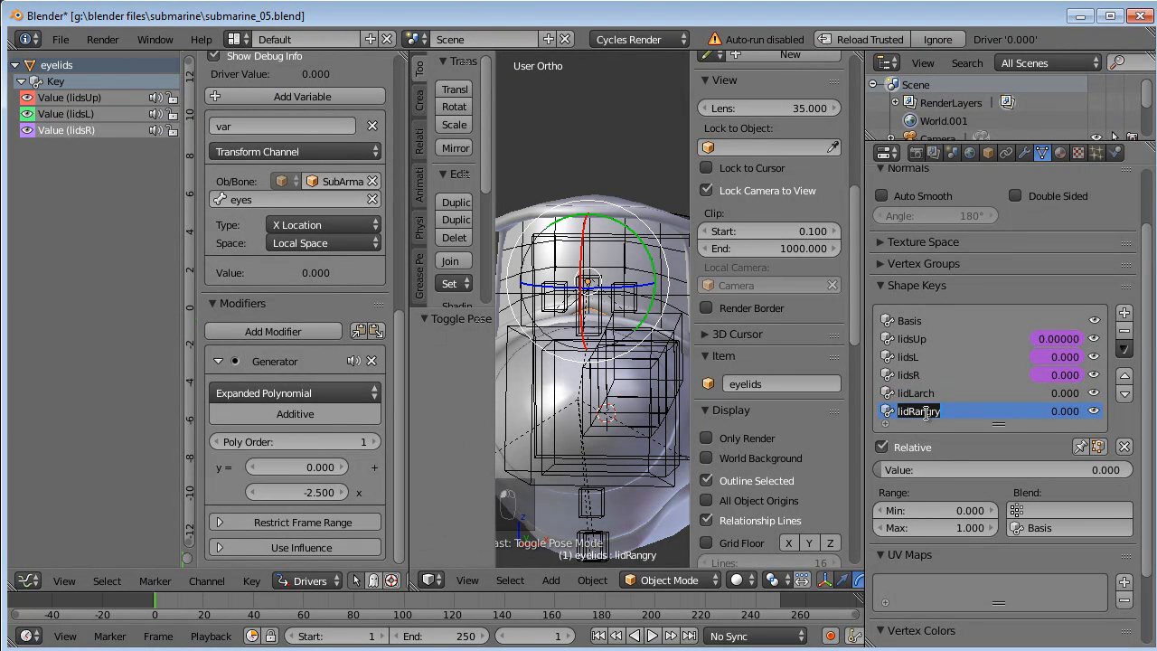
left_click(997, 411)
type("lidRarch")
key("Return")
Copy the lidsUp driver and paste it onto the lidLarch and lidRarch shape keys.
right_click(1072, 340)
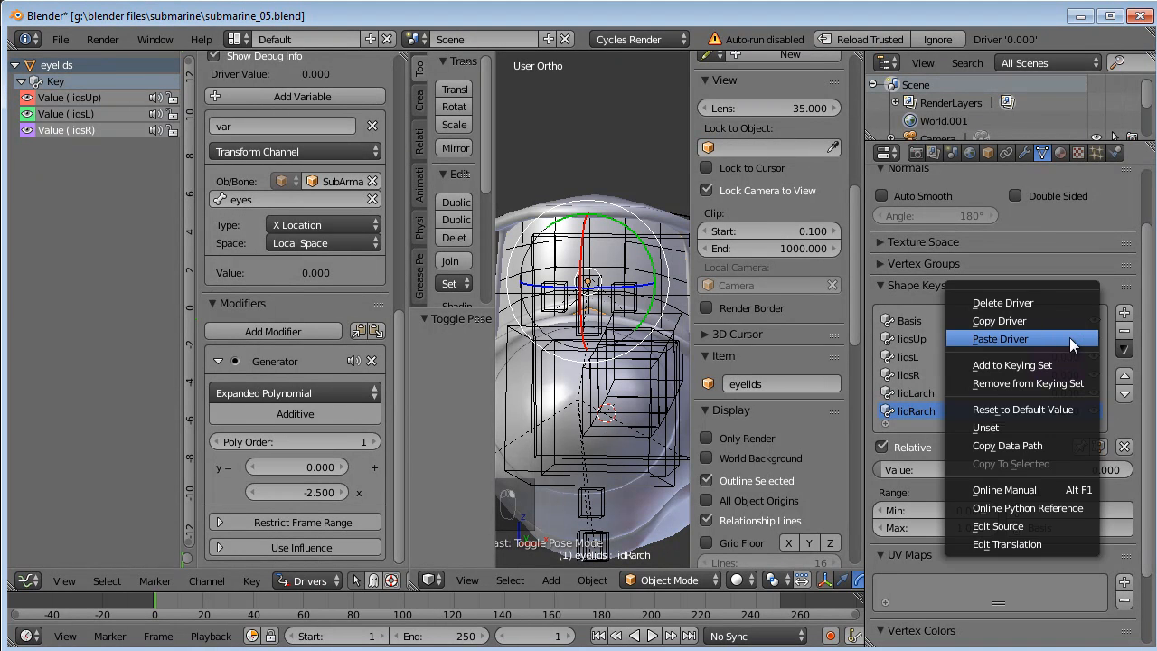
left_click(1045, 326)
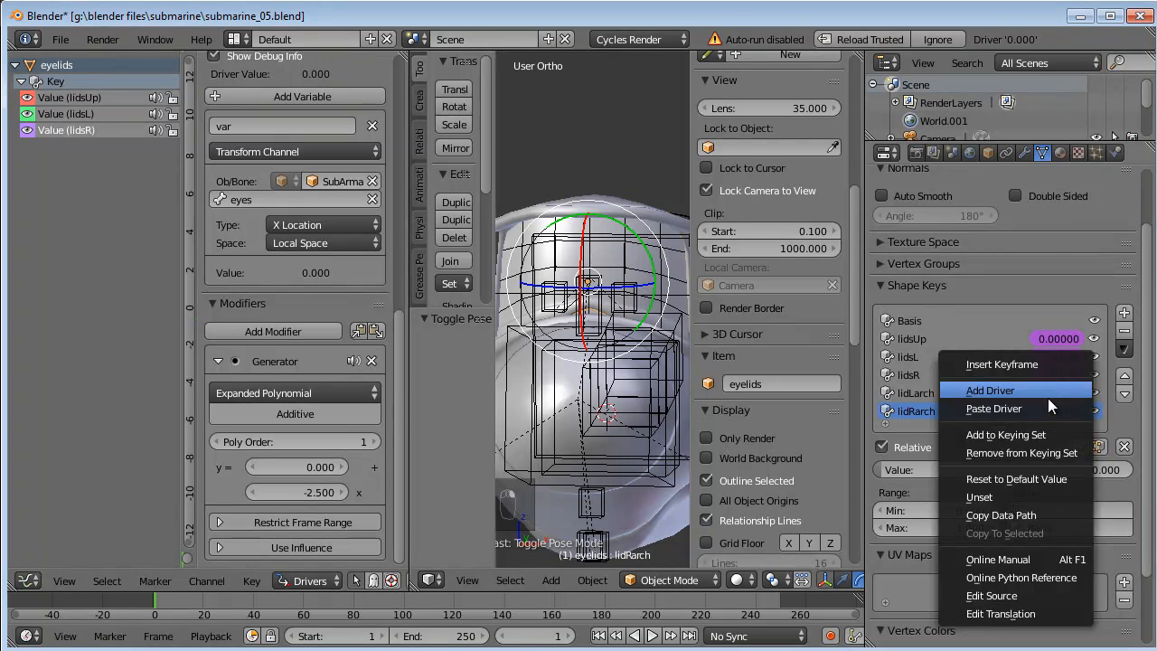
left_click(1044, 408)
right_click(1063, 410)
left_click(1059, 410)
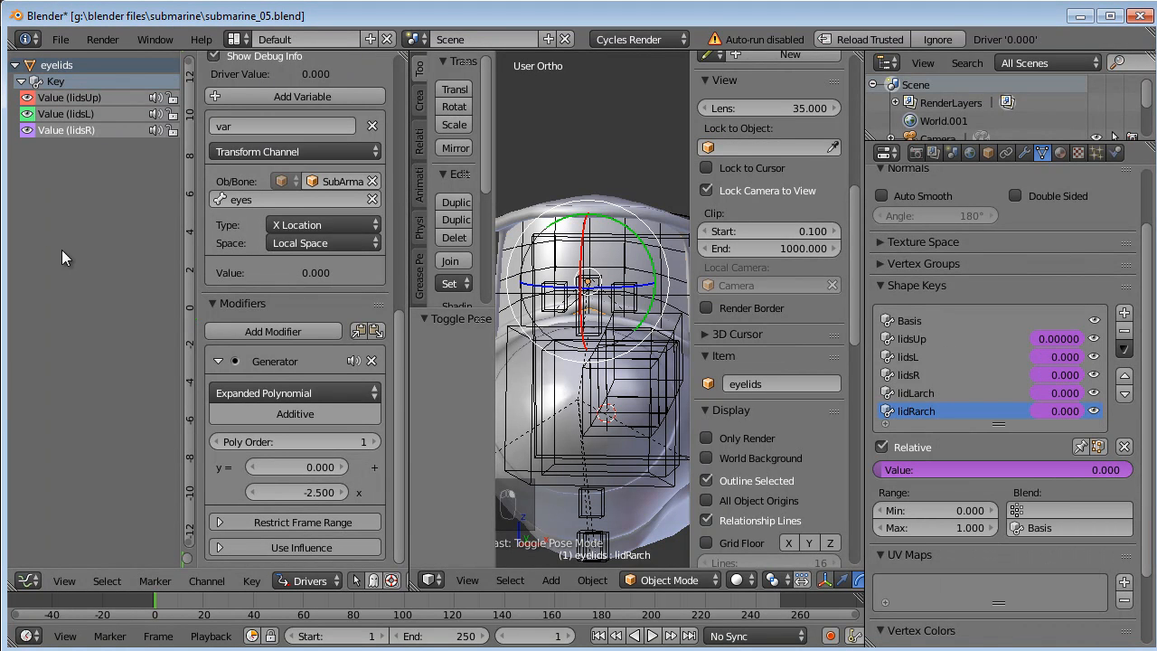
Point the lidLarch driver variable to the eye.L bone and the lidRarch driver variable to the eye.R bone.
left_click(260, 201)
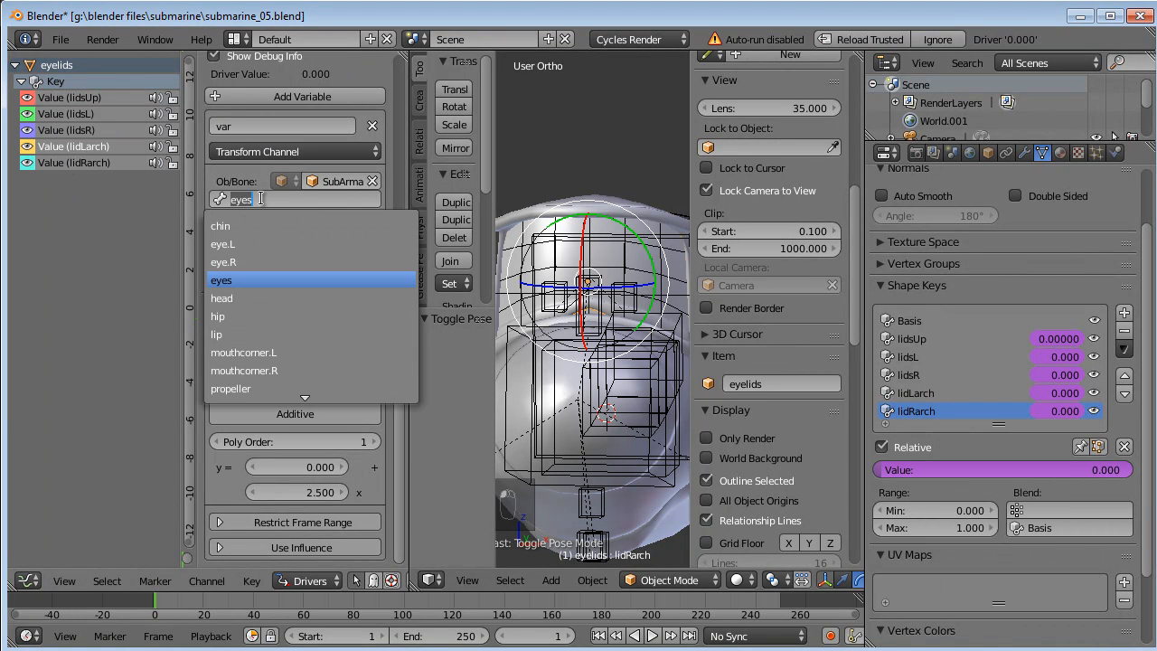
left_click(254, 241)
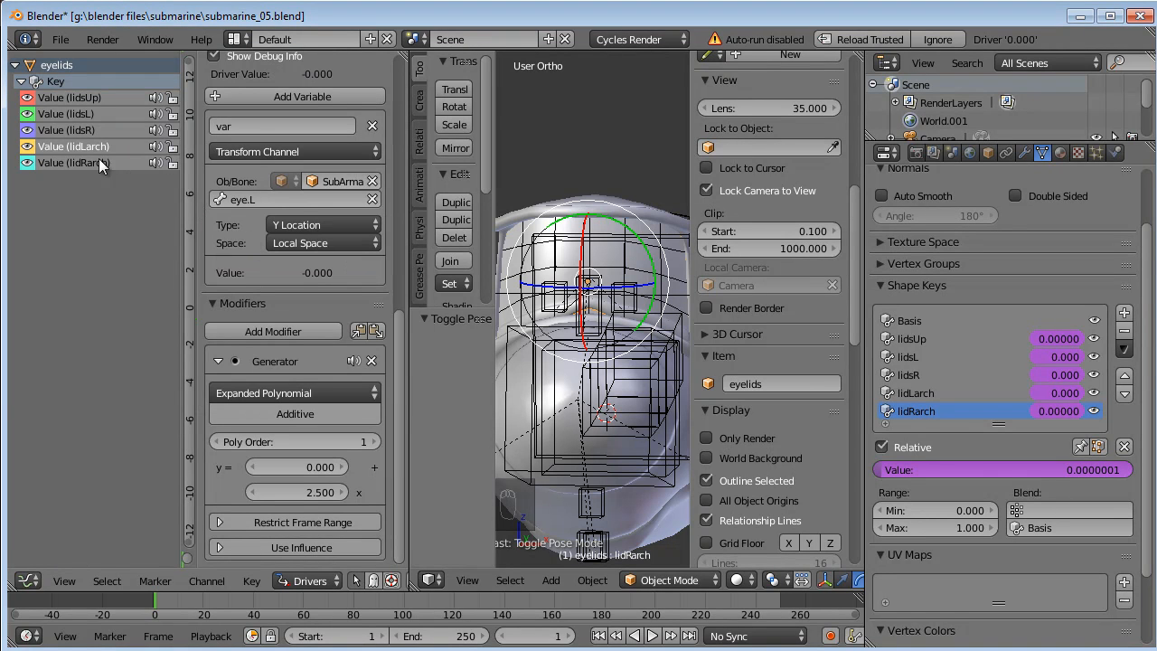
left_click(278, 197)
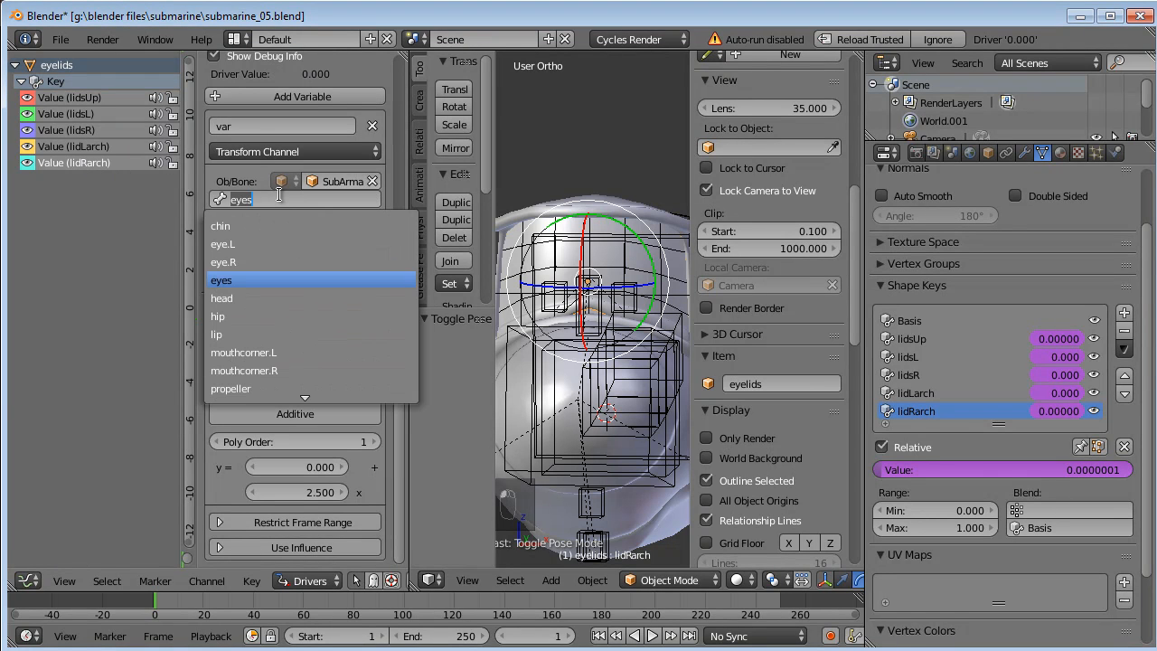
left_click(247, 264)
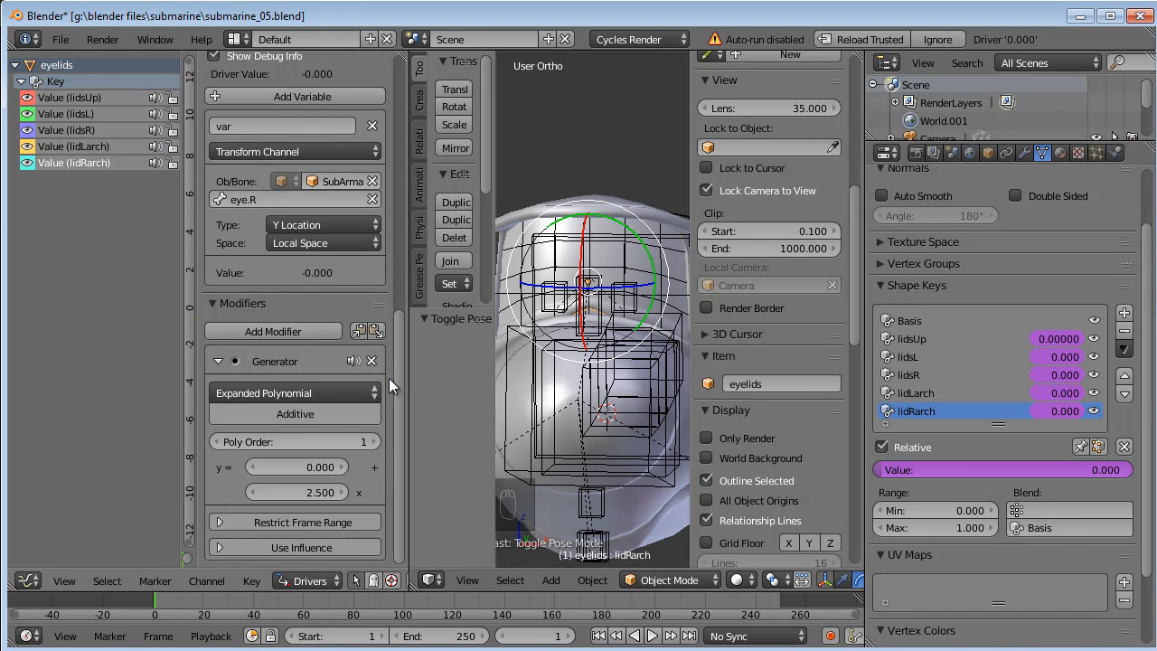
Try moving the eye.L and eye.R bones upward to test the arch drivers, cancelling each move.
right_click(635, 284)
key("g")
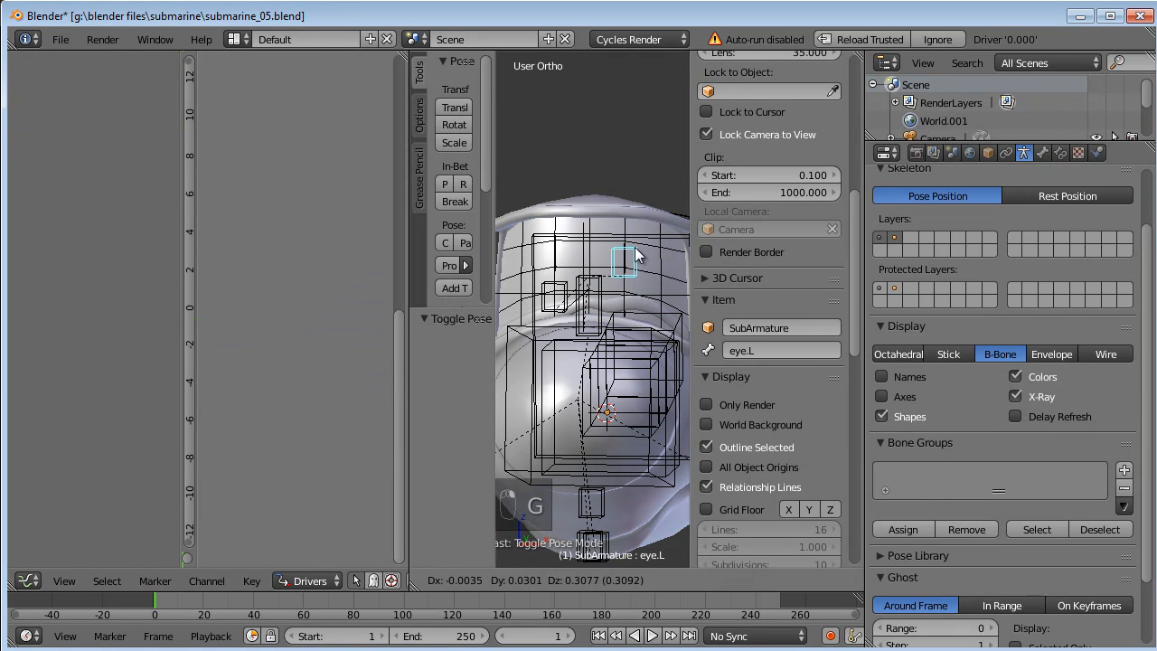
right_click(635, 243)
right_click(554, 289)
key("g")
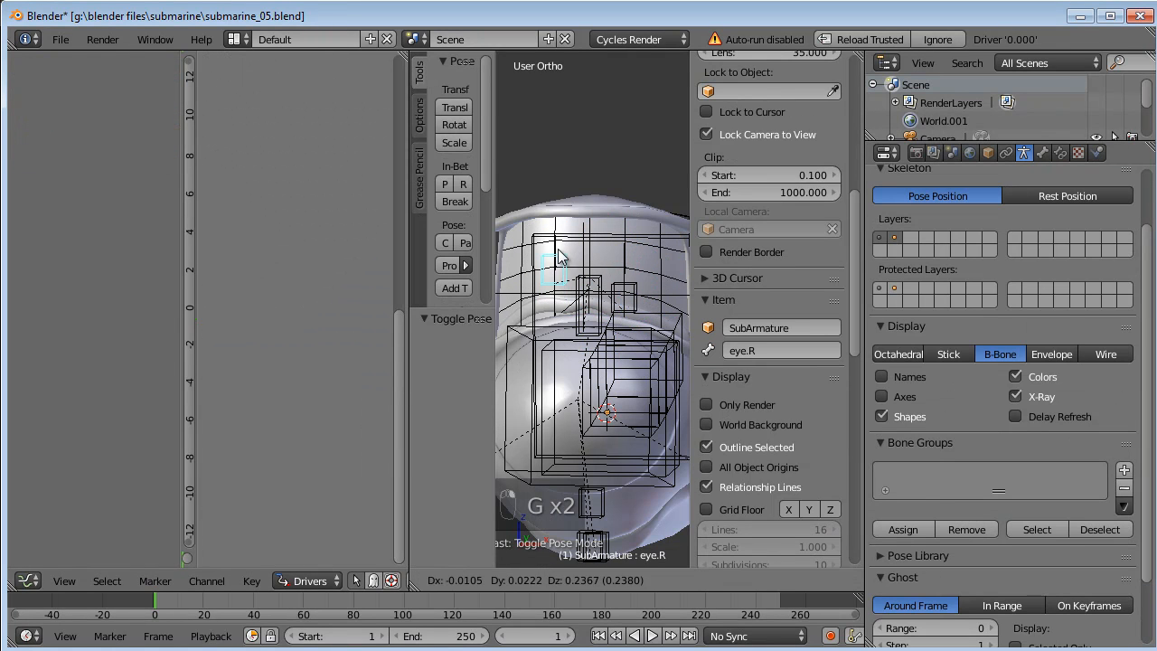
right_click(564, 253)
Try posing the eyelids by moving the eyes bone up and sideways and raising the eye.R and eye.L bones.
key("g")
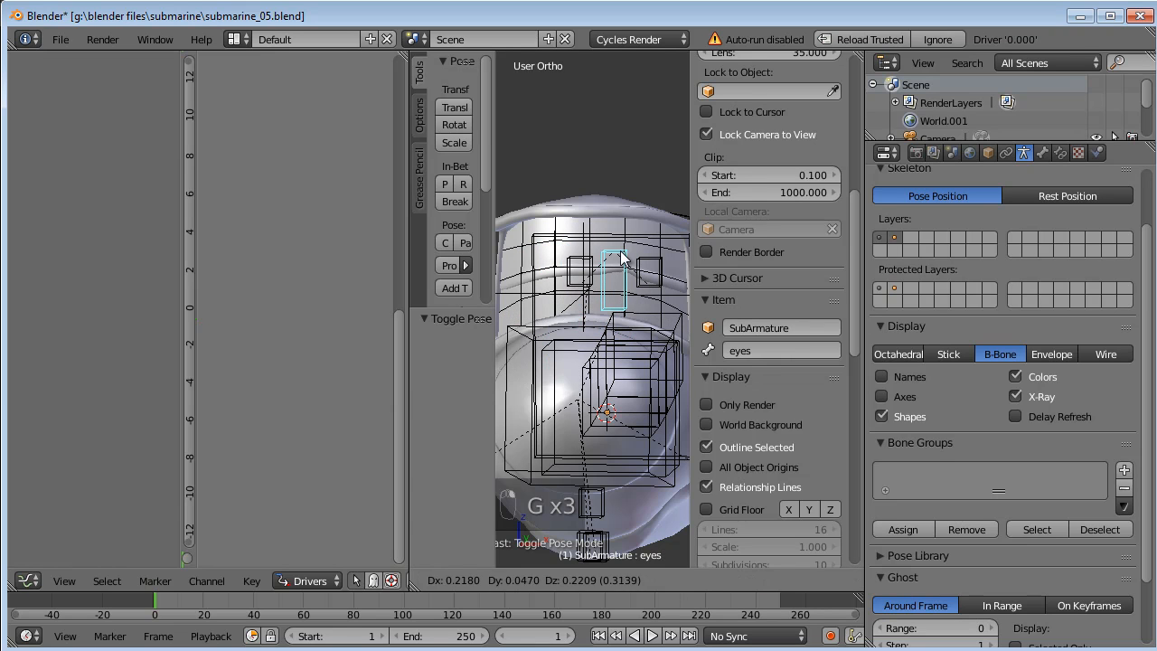
left_click(588, 264)
key("g")
left_click(589, 227)
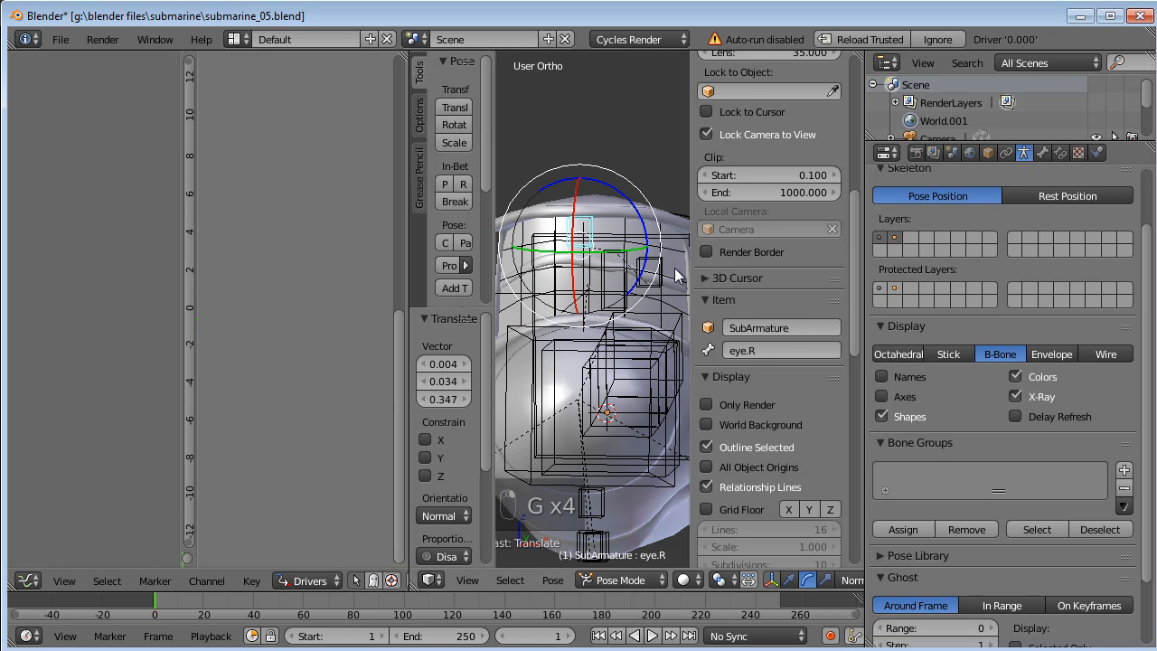
right_click(654, 262)
key("g")
left_click(654, 217)
right_click(617, 266)
key("g")
right_click(617, 262)
Clear the location and rotation of all the armature's bones, then deselect them.
key("a")
key("a")
key("a")
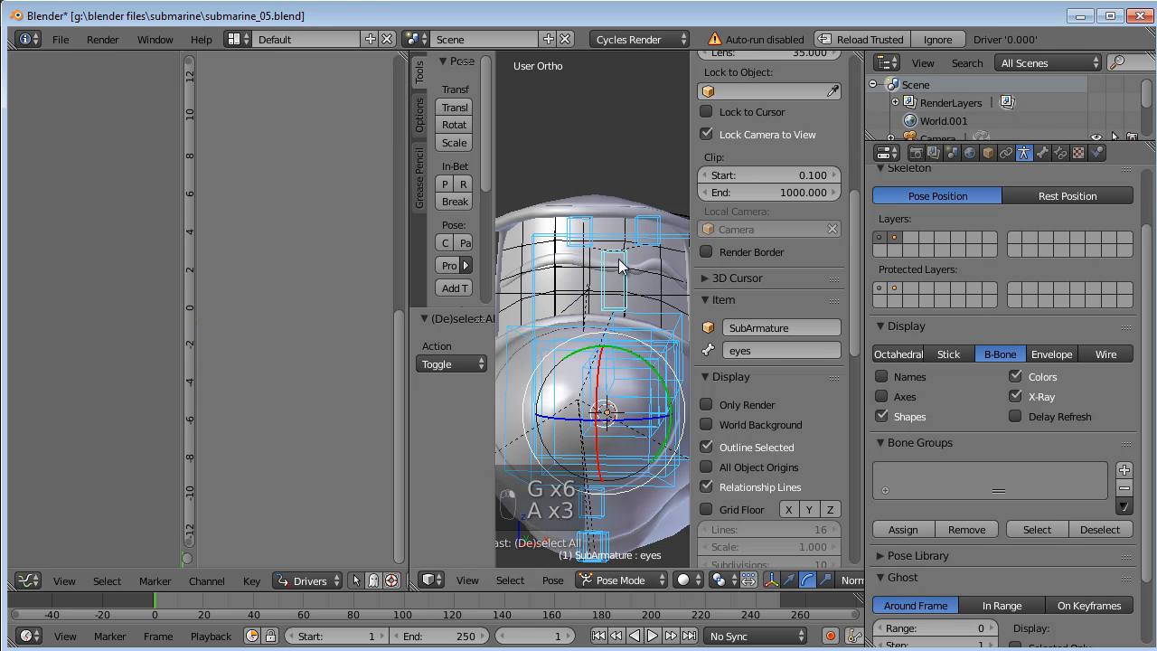
key("alt+g")
key("alt+r")
key("a")
Widen the 3D viewport, switch to Object Mode, and change the viewport shading to show the submarine's textures.
middle_click_drag(628, 328, 638, 441)
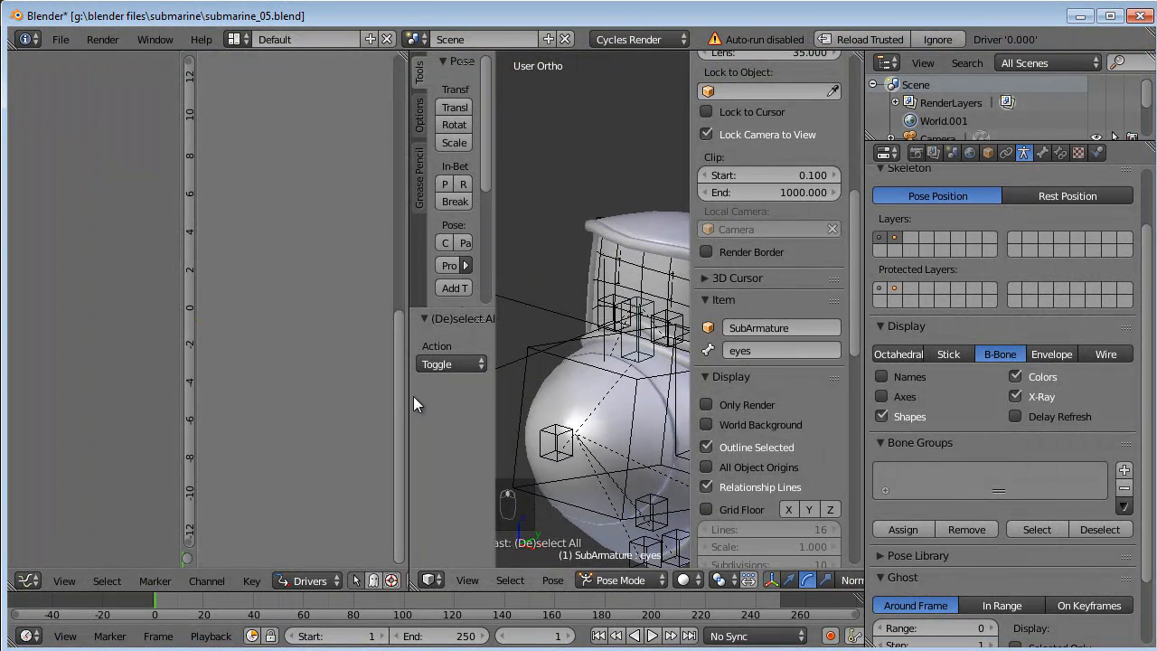
left_click_drag(409, 399, 271, 398)
middle_click_drag(488, 389, 624, 398)
key("ctrl+Tab")
right_click(507, 356)
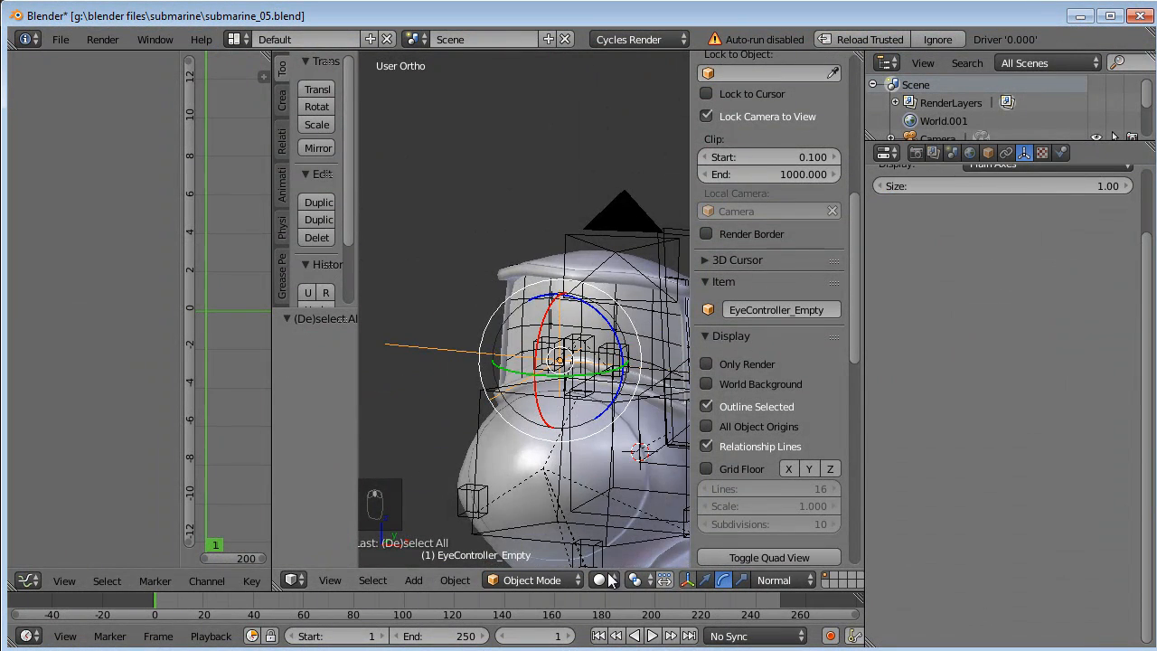
left_click(649, 583)
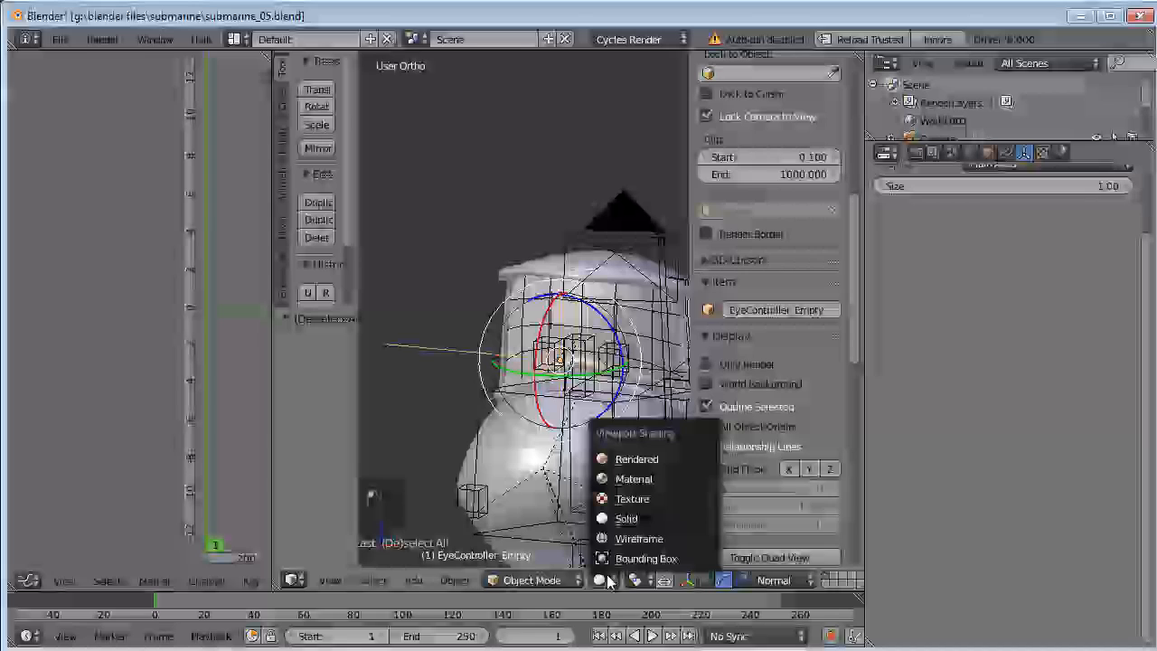
key("Return")
Return the armature to Pose Mode and move the eyes bone upward by about 0.36.
middle_click_drag(597, 407, 565, 405)
right_click(571, 399)
key("ctrl+Tab")
right_click(573, 397)
key("g")
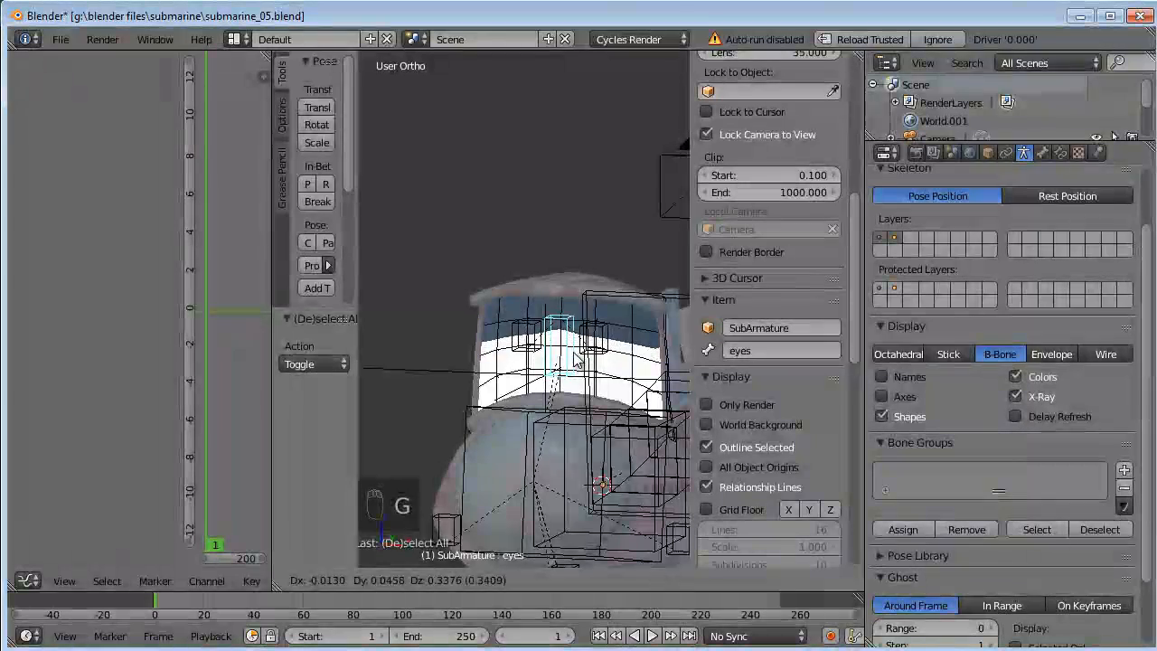
left_click(578, 355)
mouse_move(579, 356)
middle_mouse_down()
mouse_move(606, 353)
mouse_move(473, 375)
mouse_move(613, 359)
mouse_move(558, 351)
middle_mouse_up()
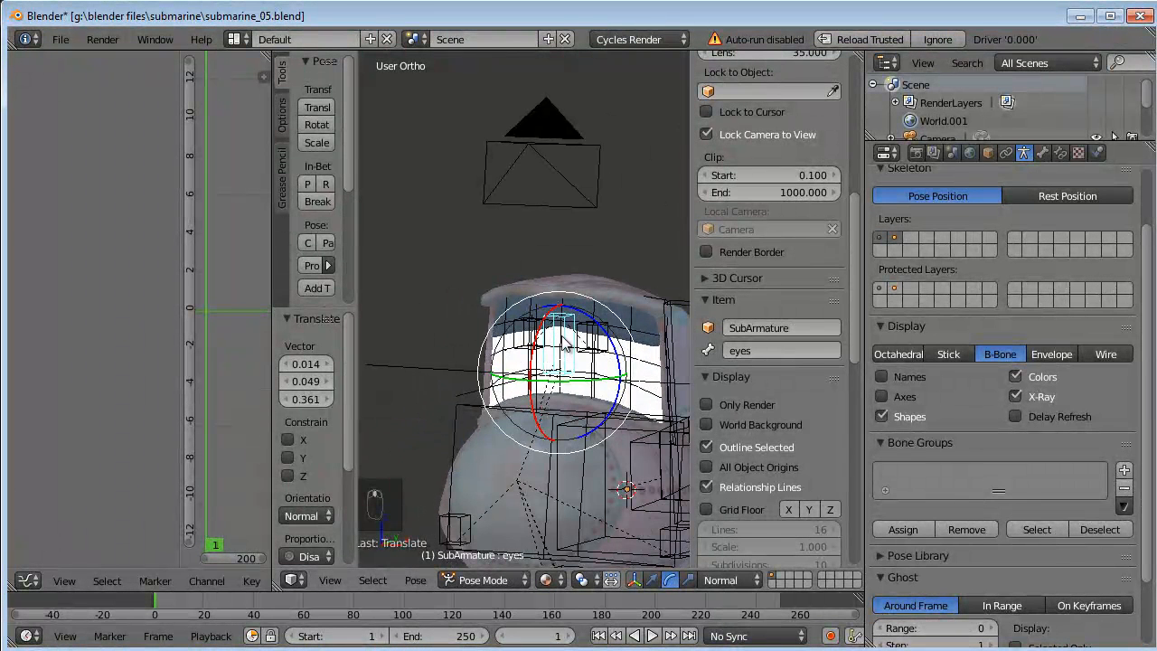
middle_click_drag(569, 362, 587, 369)
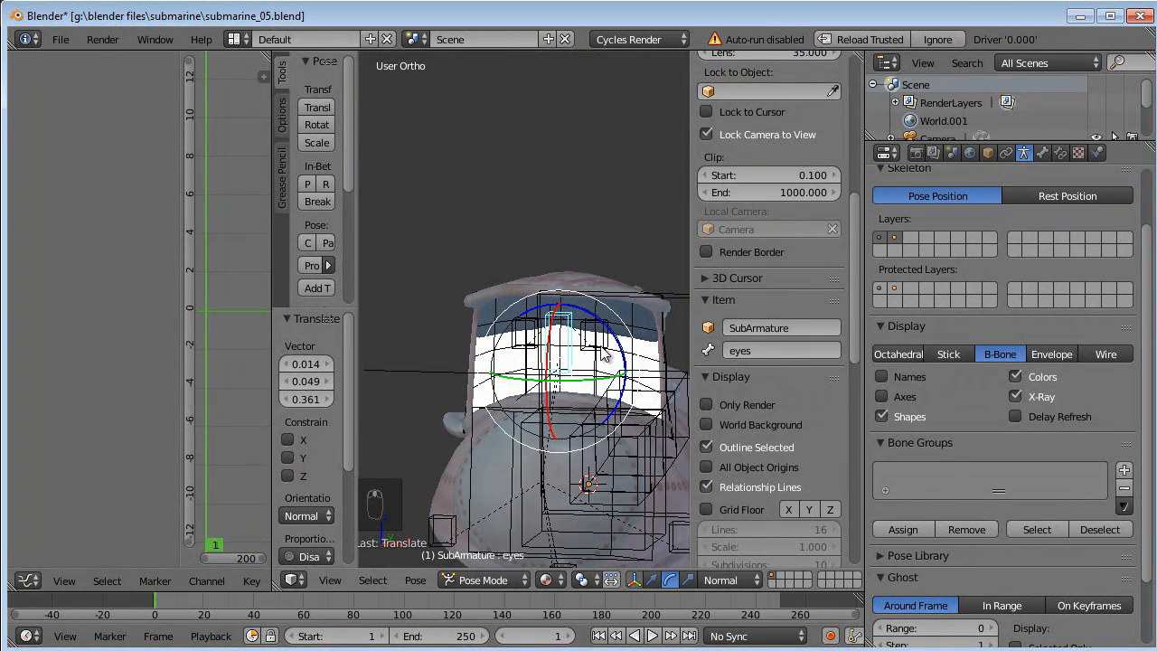
Try moving the eyes bone sideways and downward, cancel the move, and select the eye.R bone.
key("g")
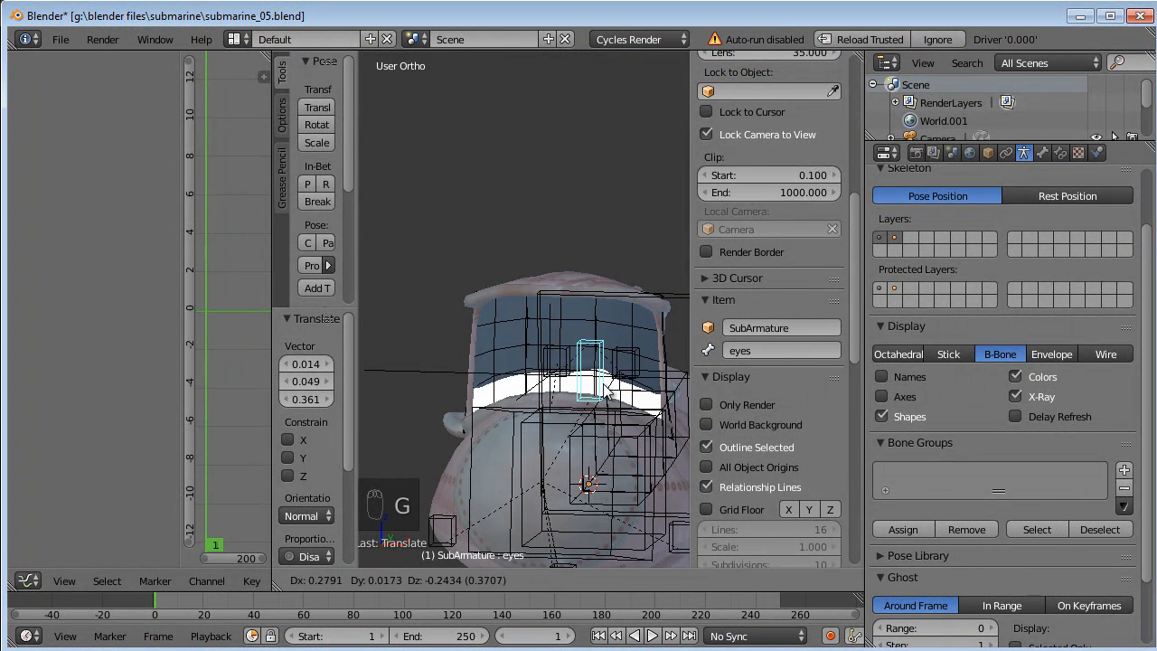
right_click(583, 363)
mouse_move(583, 365)
middle_mouse_down()
mouse_move(501, 375)
mouse_move(596, 370)
middle_mouse_up()
right_click(532, 342)
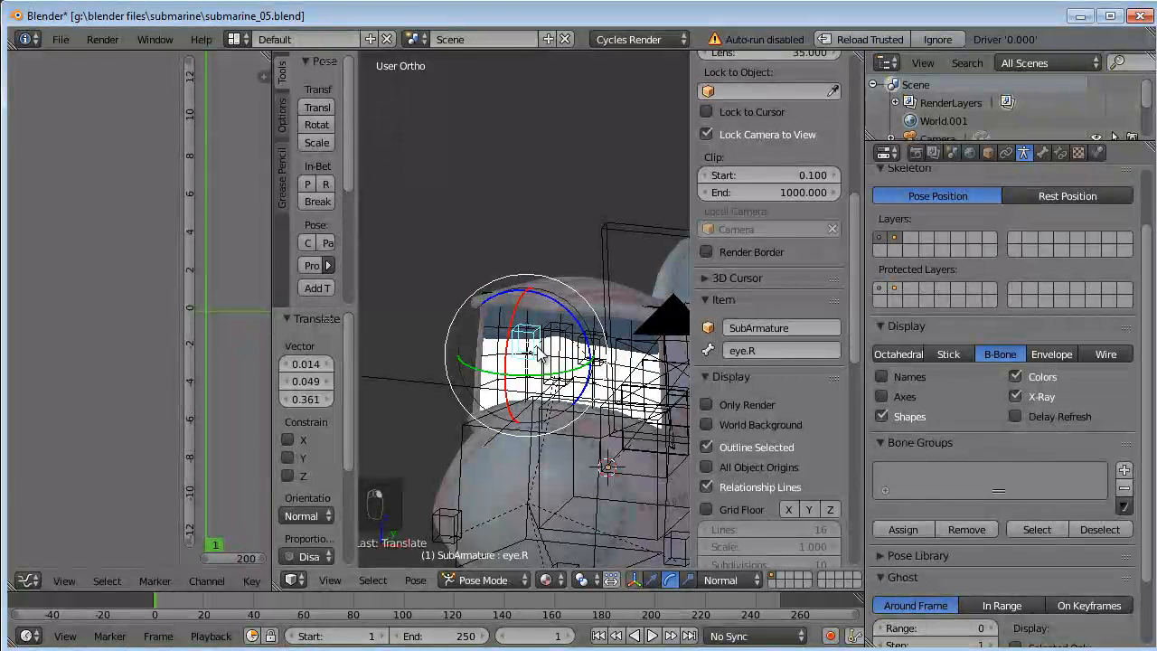
In Edit Mode, duplicate the eyes bone in place and scale the copy by about 1.16.
key("Tab")
key("KP_1")
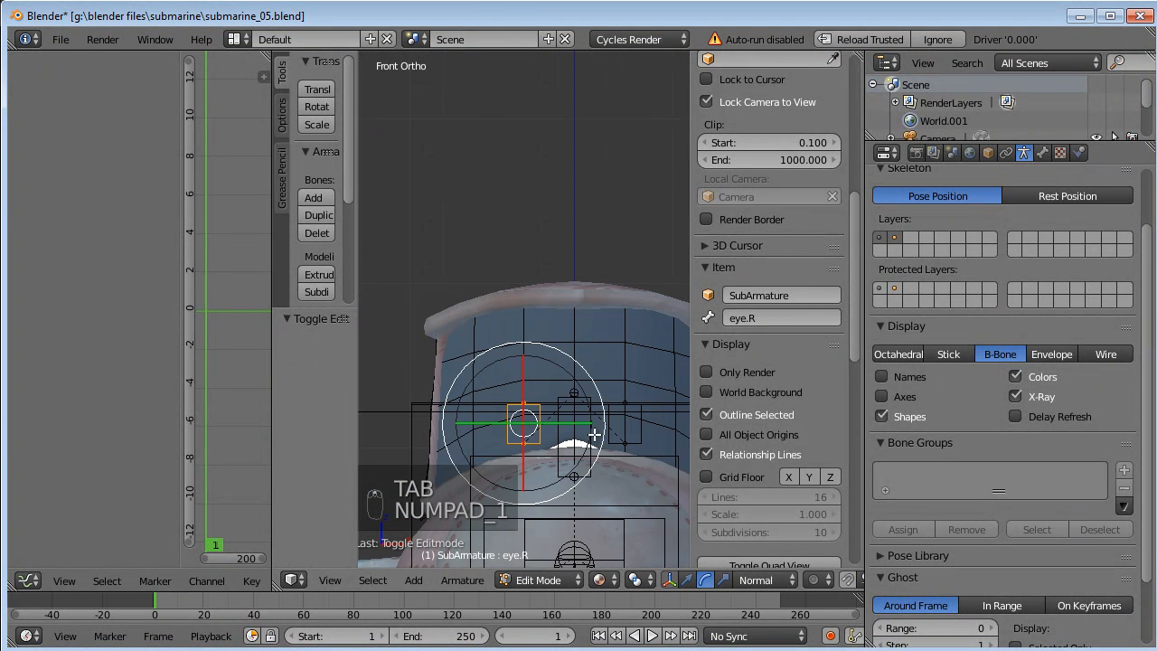
middle_click_drag(614, 435, 596, 364, "shift")
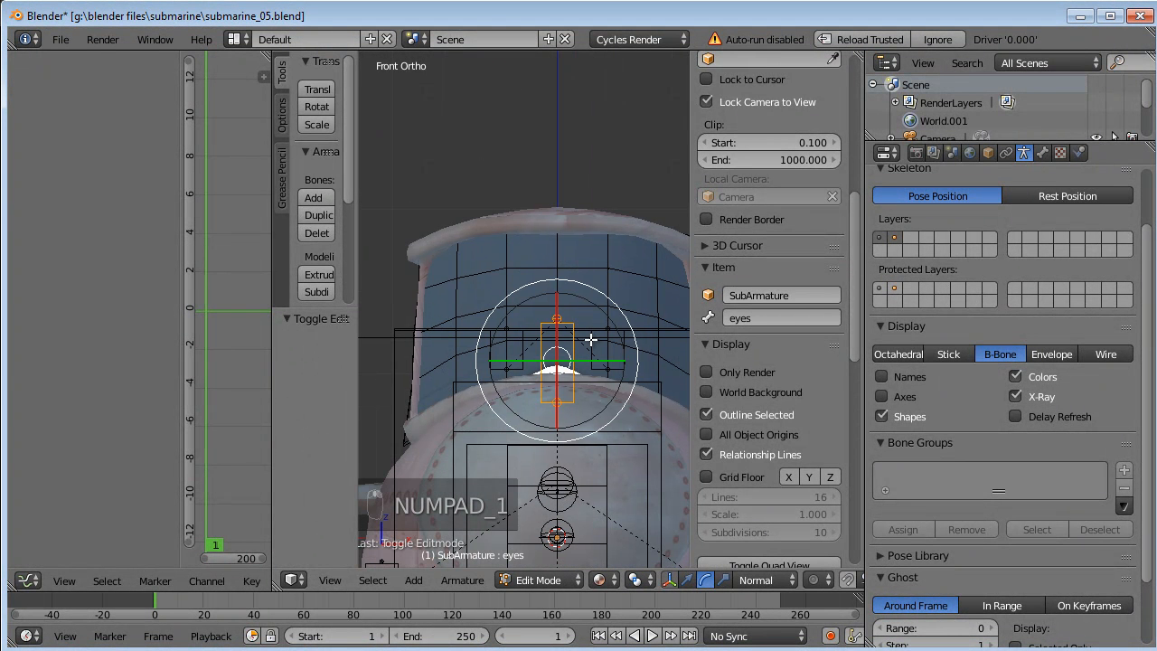
key("shift+d")
right_click(590, 339)
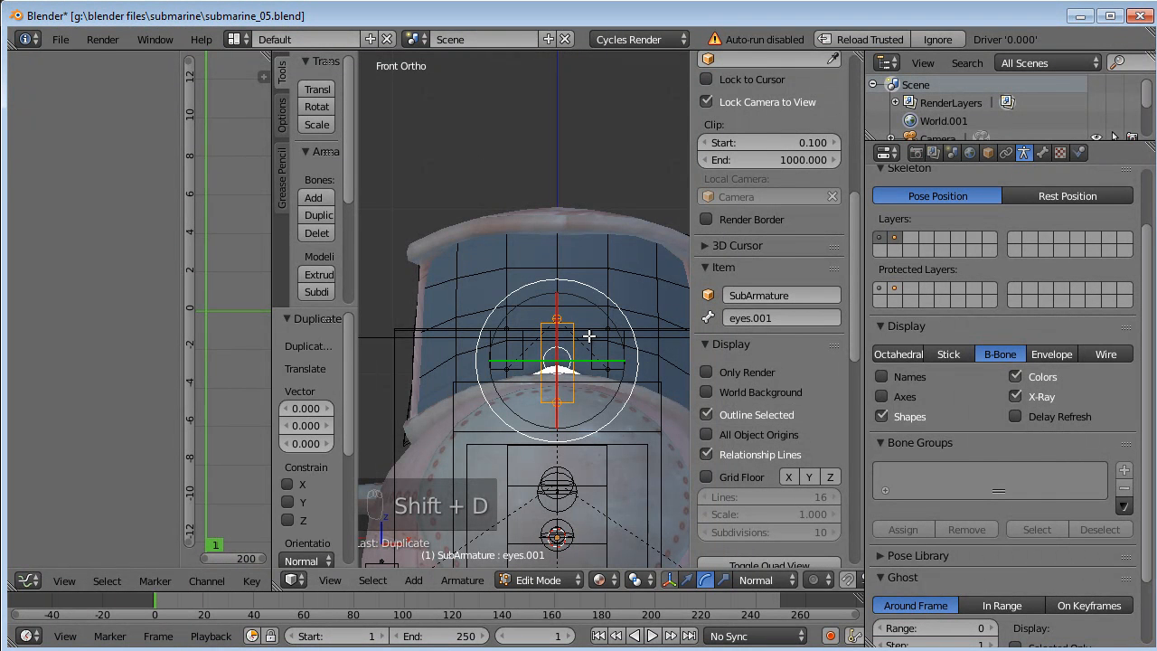
key("s")
left_click(597, 336)
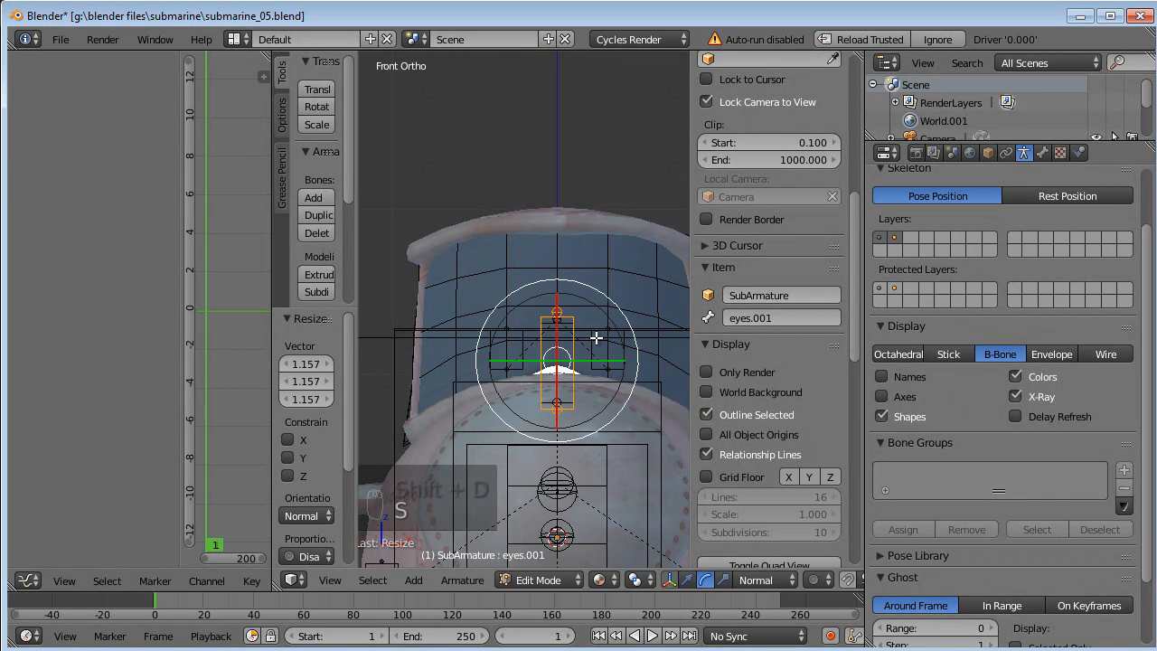
Widen the duplicated bone's B-Bone shape about 5.6 times along global X and scale the bone by about 0.86.
key("ctrl+alt+s")
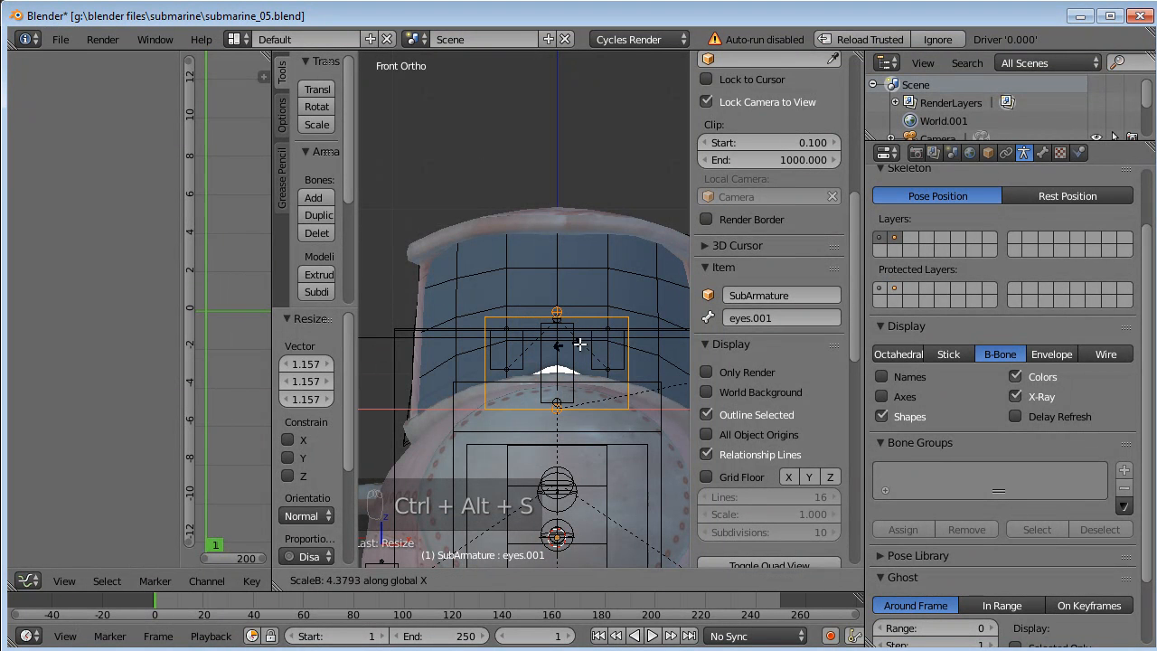
key("s")
left_click(687, 336)
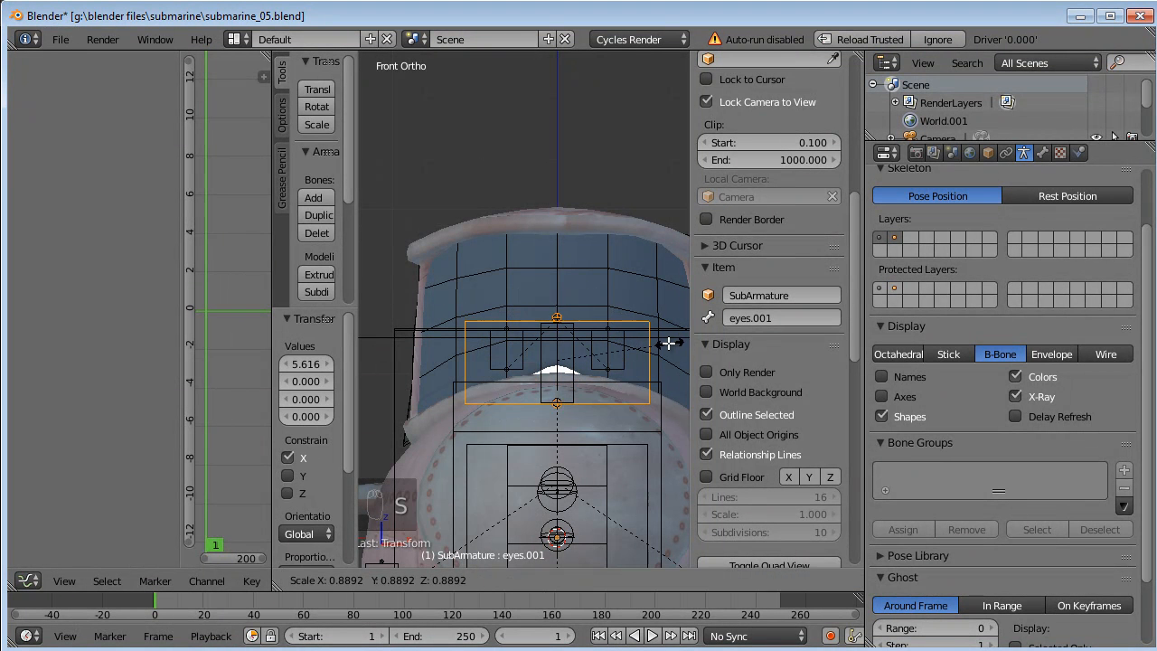
key("g")
left_click(666, 333)
Move the widened bone up about 0.055 along global Z.
key("g")
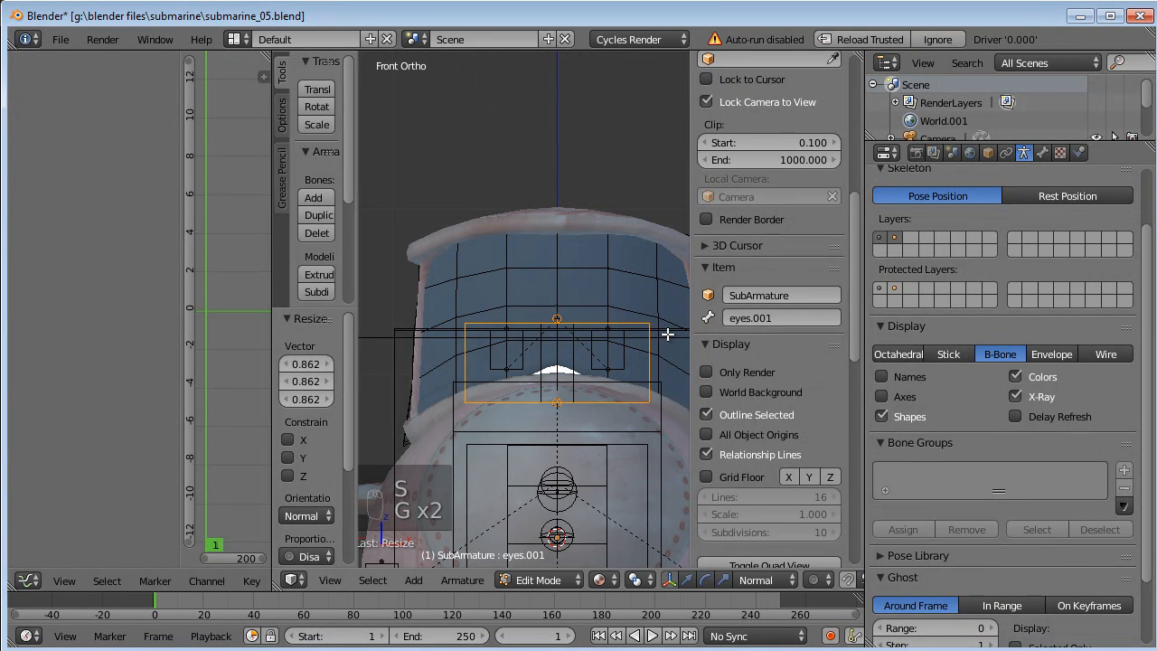
right_click(666, 331)
left_click(756, 316)
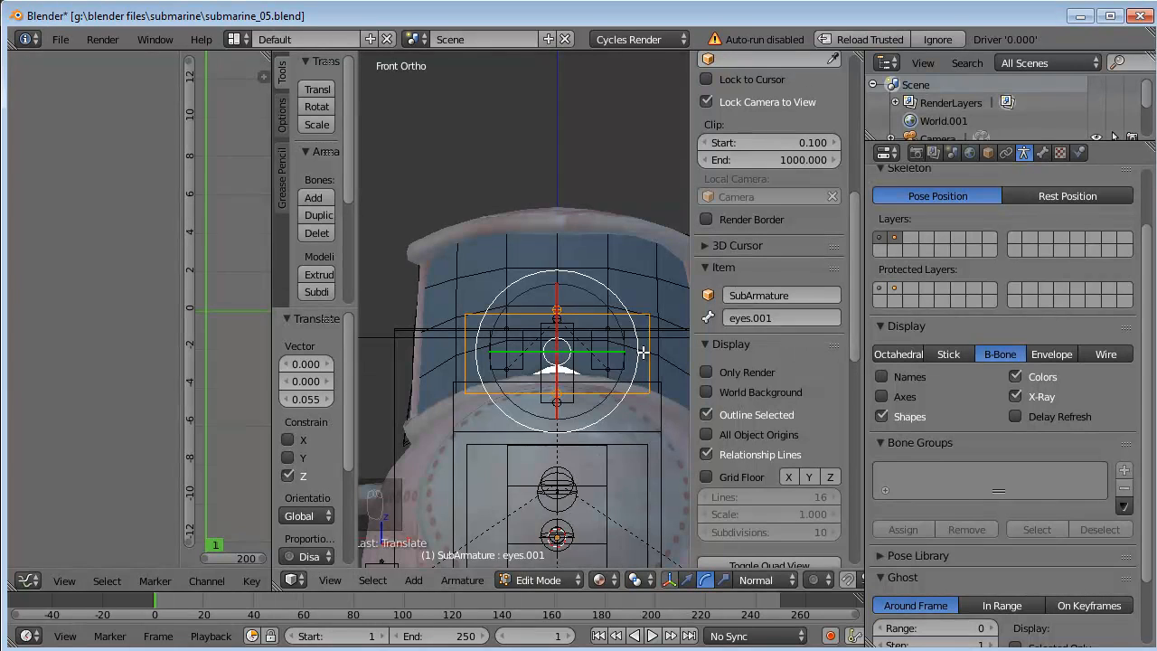
Rename the original narrow bone to eyeLids and the wide duplicate around both eye bones to eyes.
right_click(579, 373)
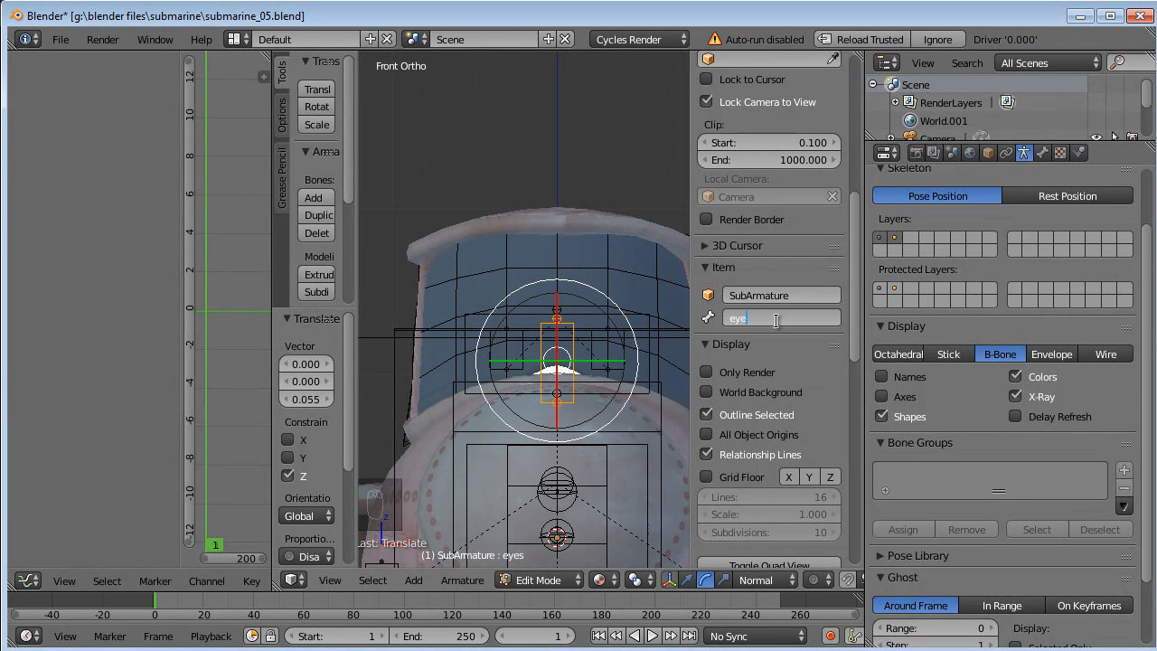
key("BackSpace")
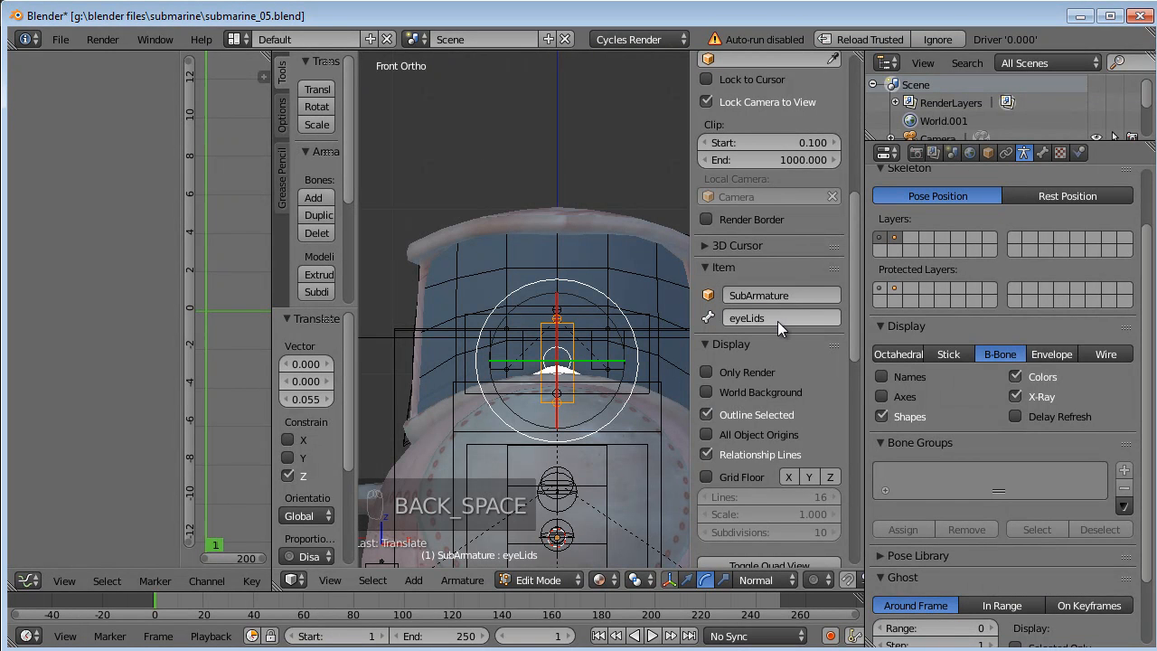
right_click(601, 391)
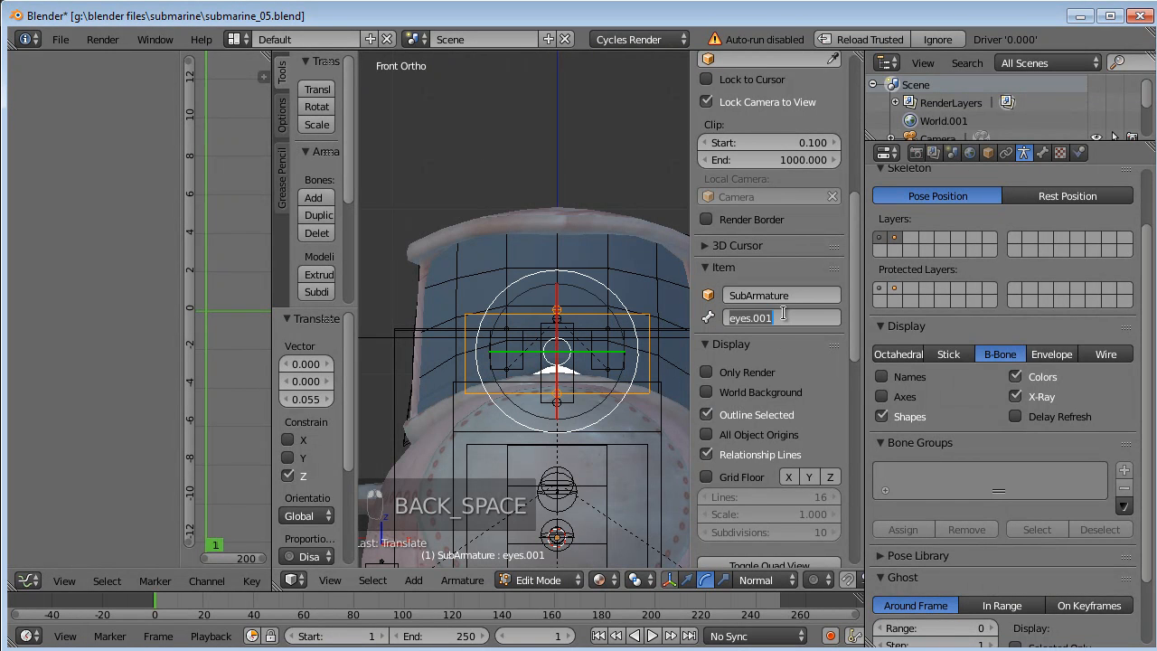
type("eyes")
Parent the eyeLids bone and both single-eye bones to the wide eyes bone with Keep Offset, and return to Pose Mode with nothing selected.
middle_click_drag(488, 362, 521, 377)
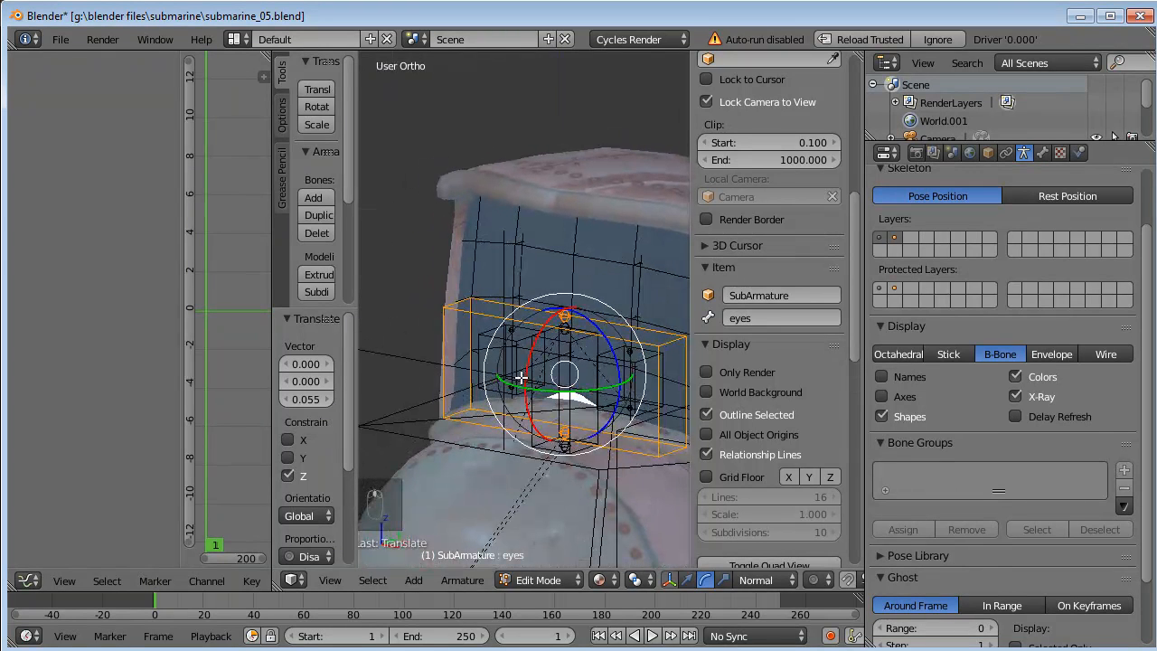
right_click(594, 346)
right_click(609, 347)
right_click(526, 339)
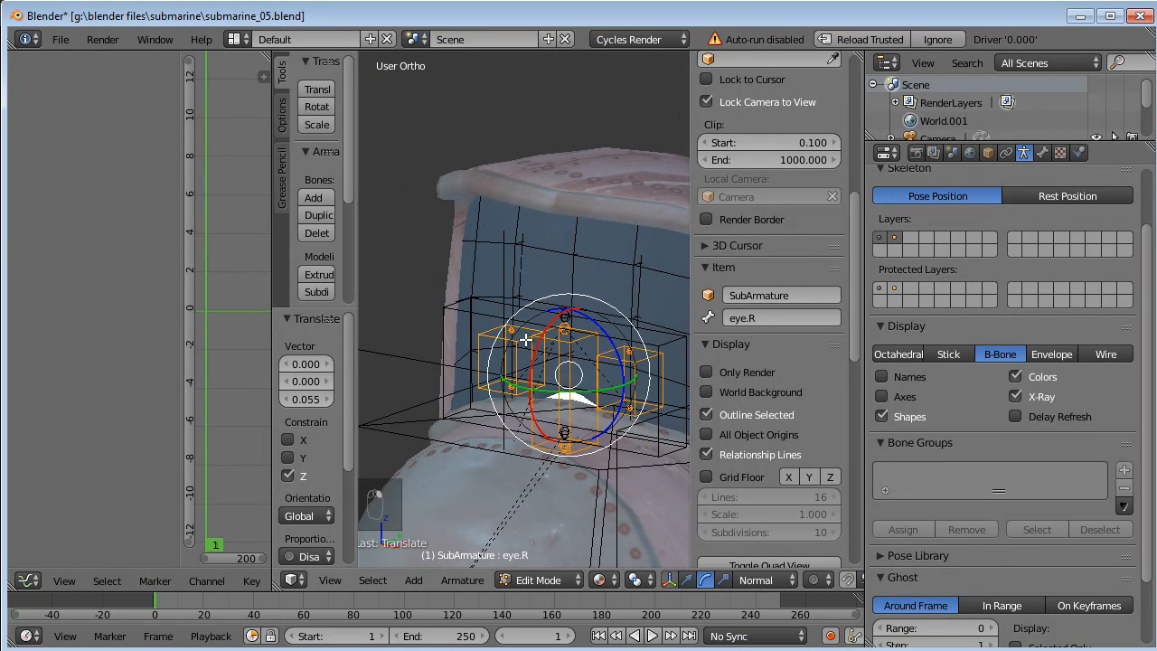
right_click(595, 321)
key("ctrl+p")
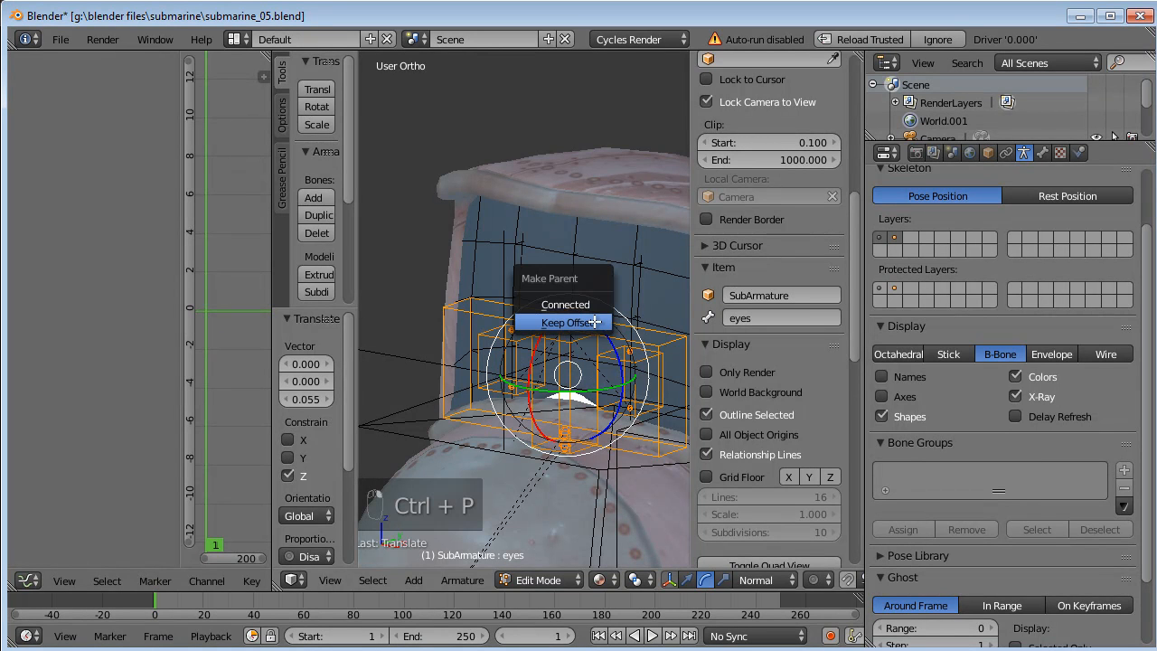
left_click(595, 322)
key("Tab")
key("a")
key("a")
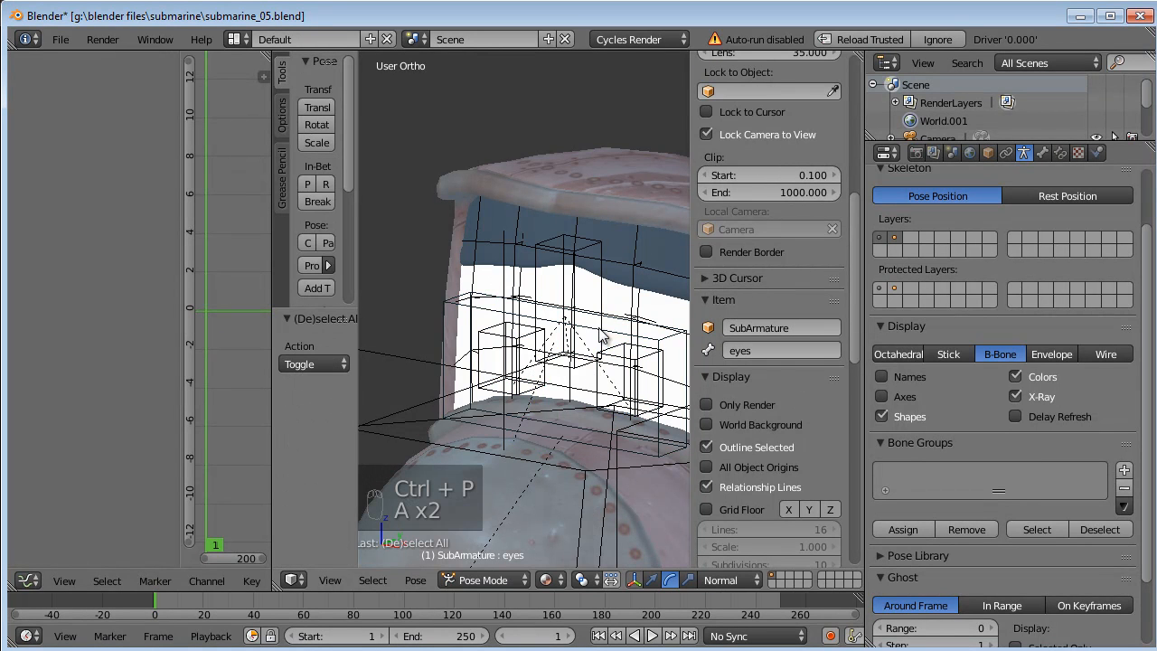
Try moving the wide eyes bone to test its child bones, cancelling each move.
right_click(644, 337)
key("g")
right_click(658, 307)
middle_click_drag(658, 309, 583, 319)
key("g")
right_click(607, 346)
Clear the eyeLids bone's location and raise the bone about 0.31 along global Z.
right_click(586, 279)
key("alt+g")
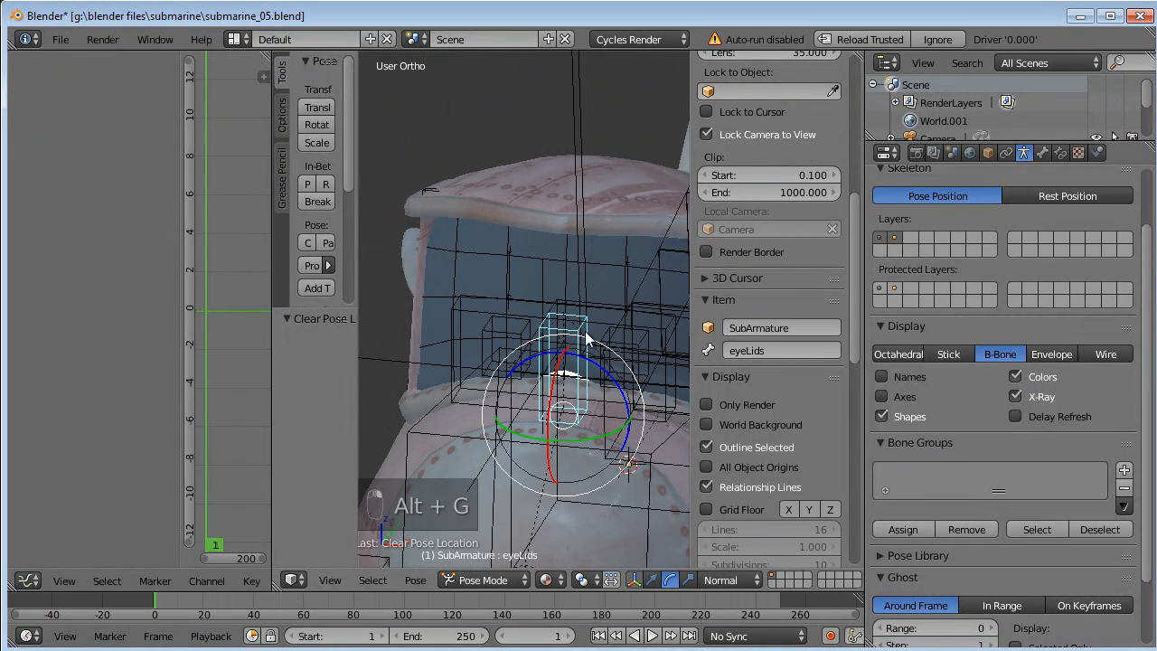
key("g")
key("z")
right_click(578, 400)
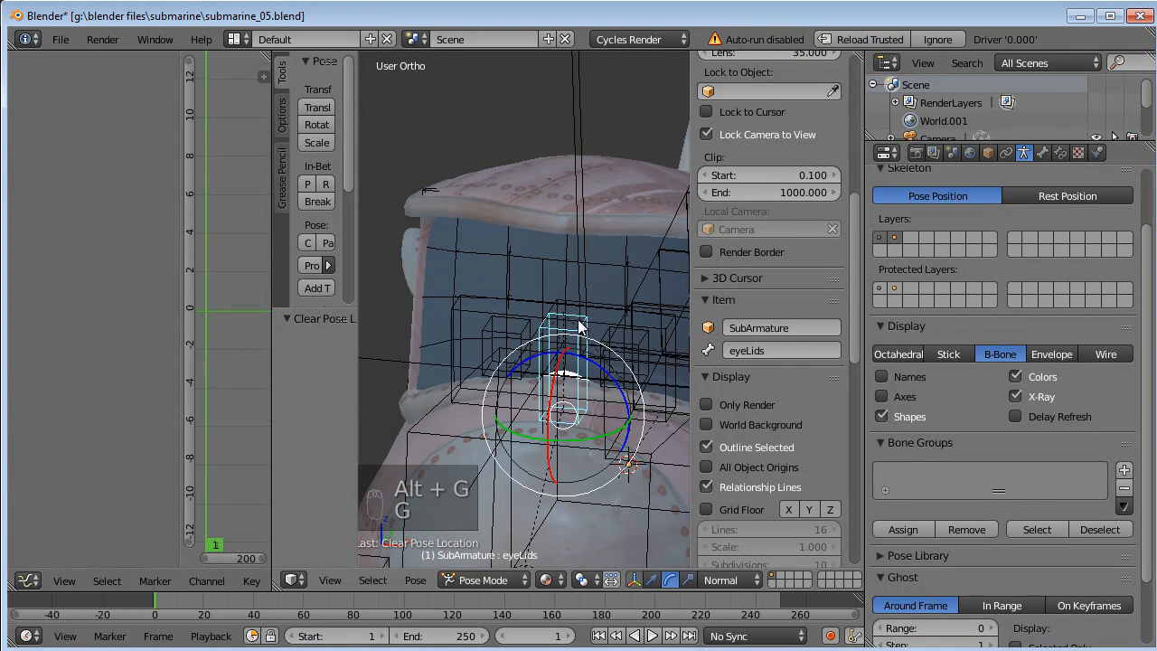
middle_click_drag(581, 422, 484, 391)
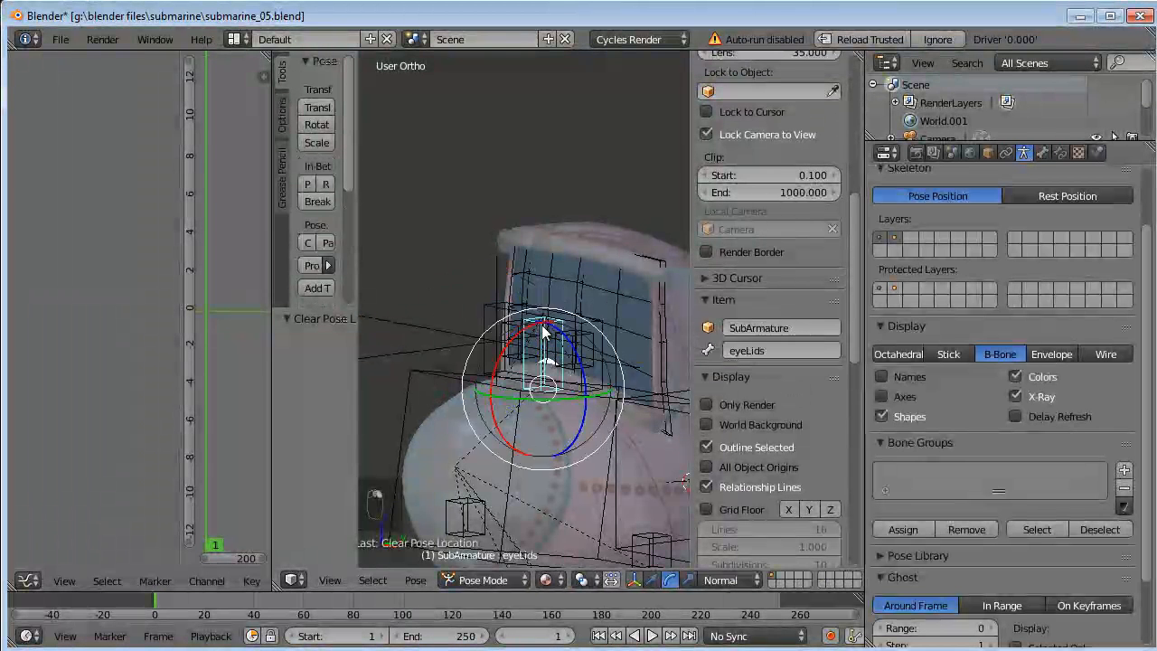
key("g")
key("z")
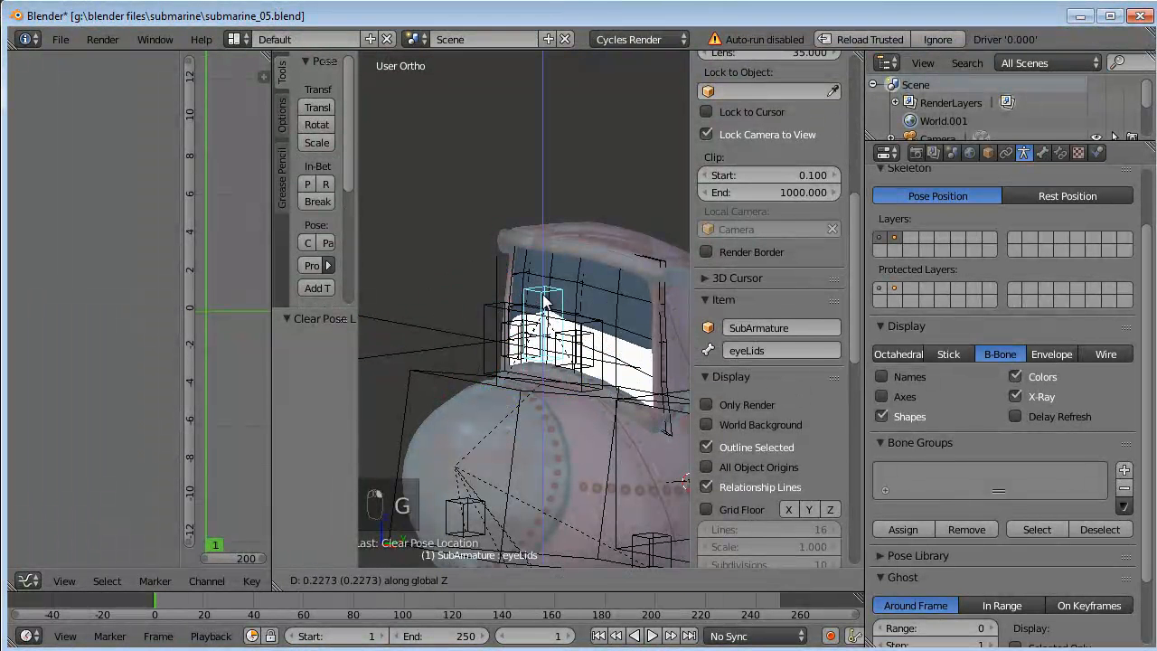
left_click(545, 289)
Switch the viewport shading to Material and try moving EyeController_Empty, cancelling each move.
left_click(581, 576)
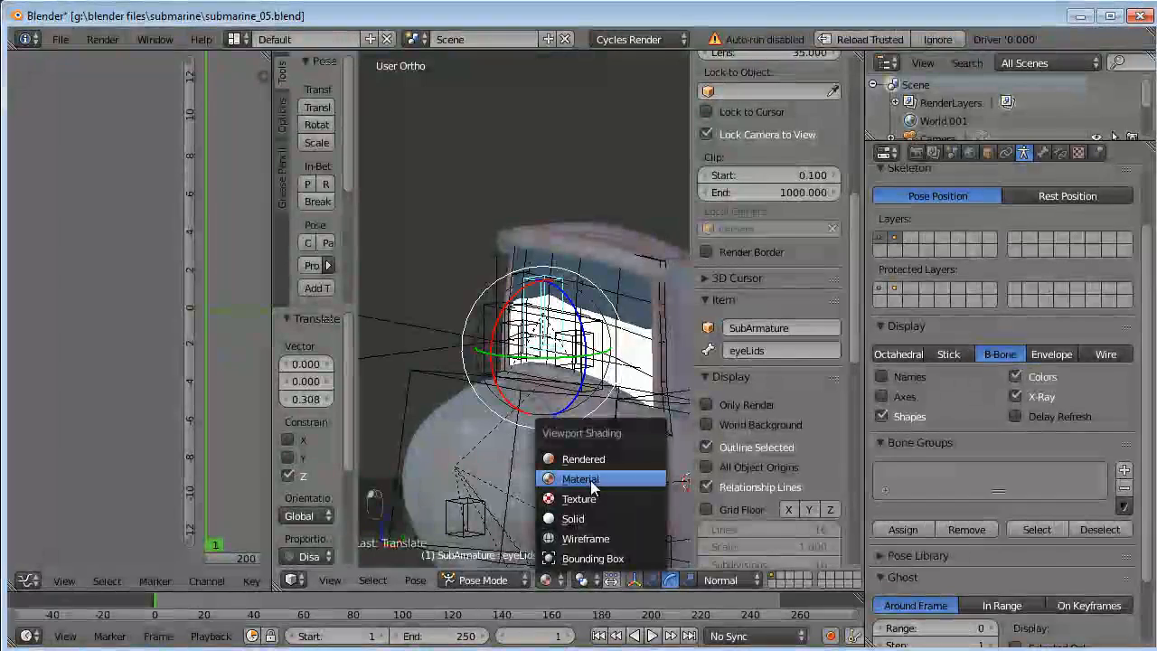
left_click(591, 480)
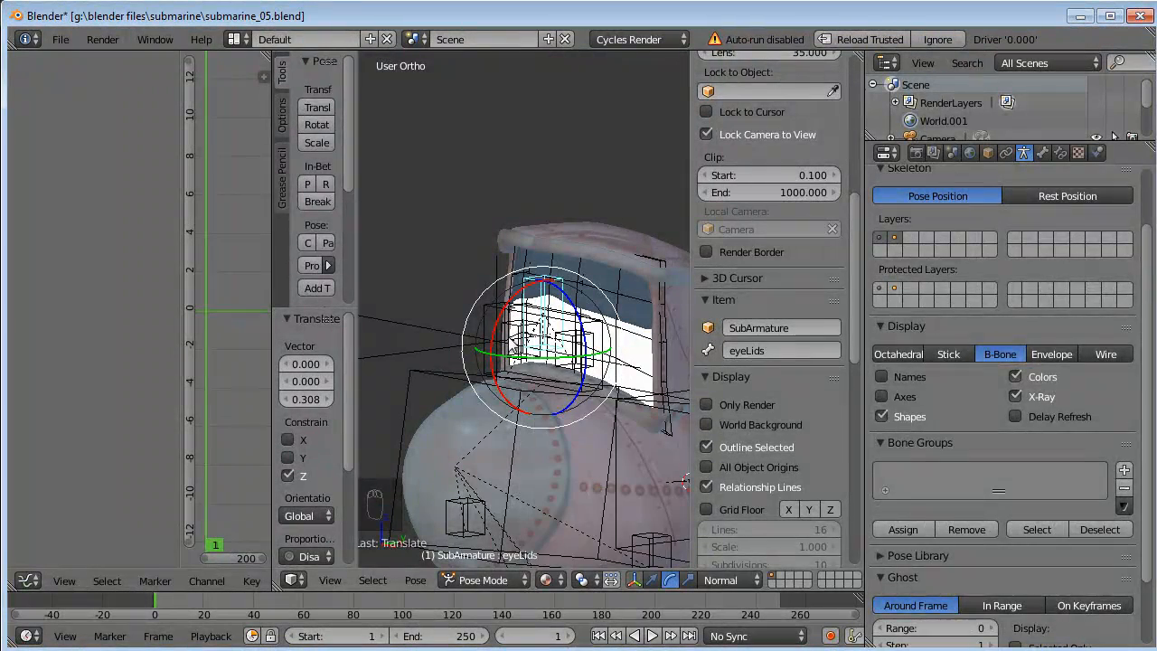
right_click(479, 341)
key("g")
right_click(496, 414)
middle_click_drag(493, 419, 407, 427)
scroll(528, 427, "up", 2)
key("g")
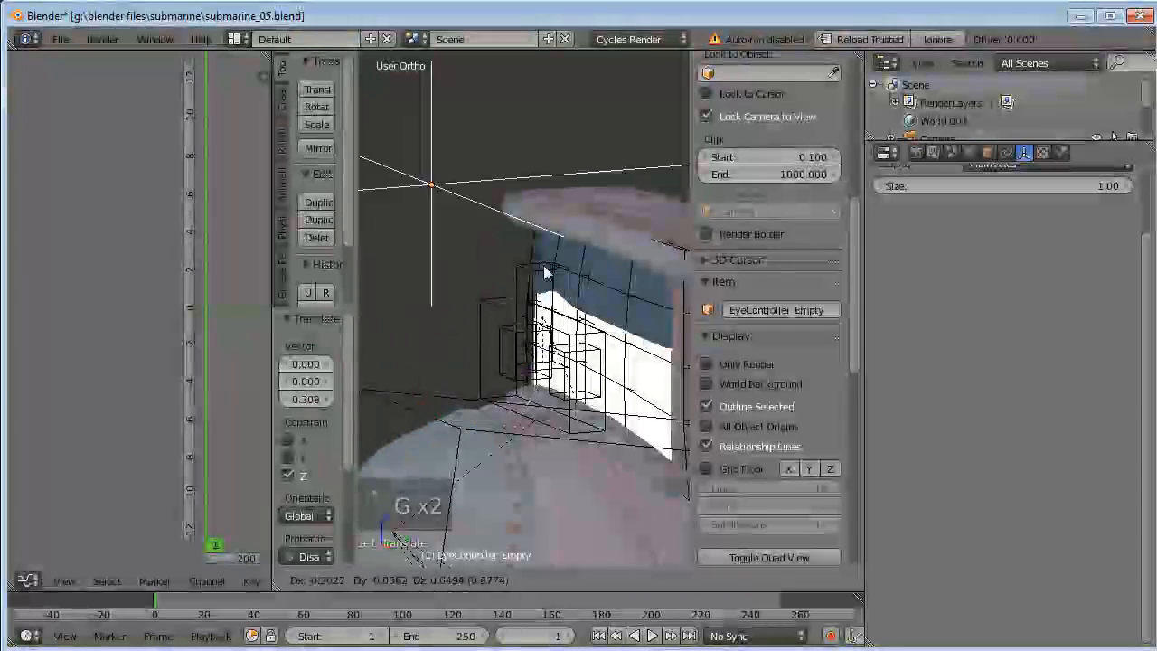
right_click(540, 409)
scroll(539, 416, "down", 2)
middle_click_drag(539, 415, 642, 425)
key("g")
right_click(621, 380)
mouse_move(622, 384)
middle_mouse_down()
mouse_move(562, 397)
mouse_move(608, 417)
mouse_move(557, 436)
mouse_move(531, 483)
mouse_move(542, 450)
mouse_move(616, 432)
mouse_move(550, 480)
mouse_move(491, 457)
mouse_move(539, 415)
middle_mouse_up()
Set the viewport shading to Texture and try moving EyeController_Empty to test the pupils.
left_click(603, 581)
left_click(641, 499)
key("g")
left_click(516, 449)
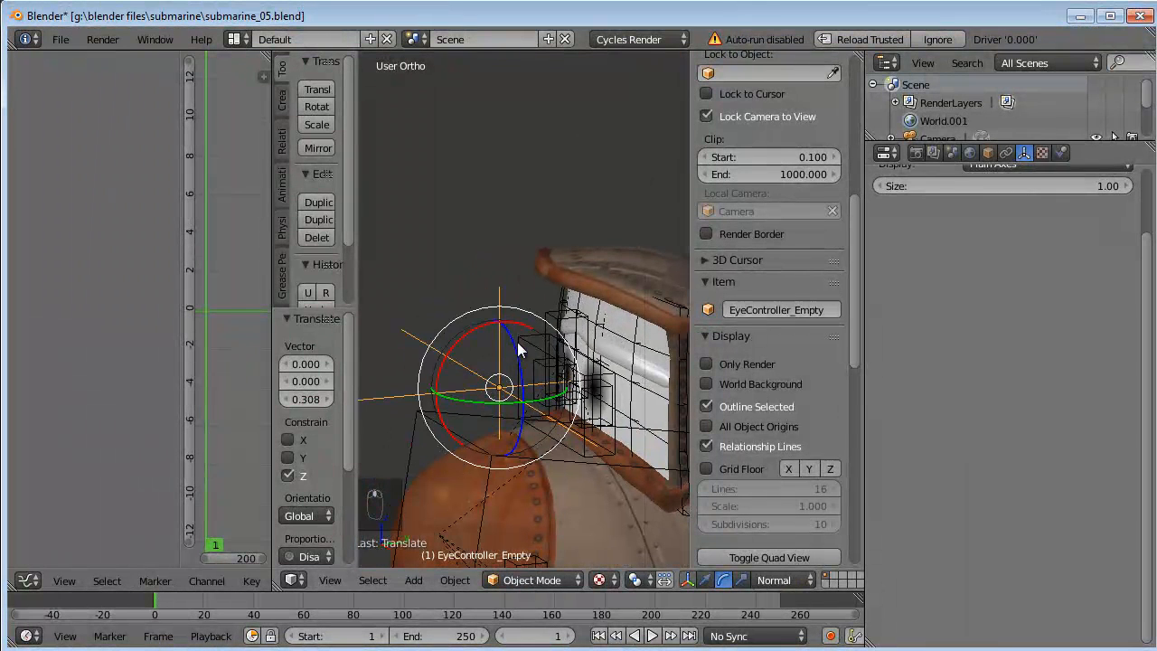
Parent EyeController_Empty to the armature's eyes bone using the Bone parent type, and deselect all bones.
right_click(532, 372)
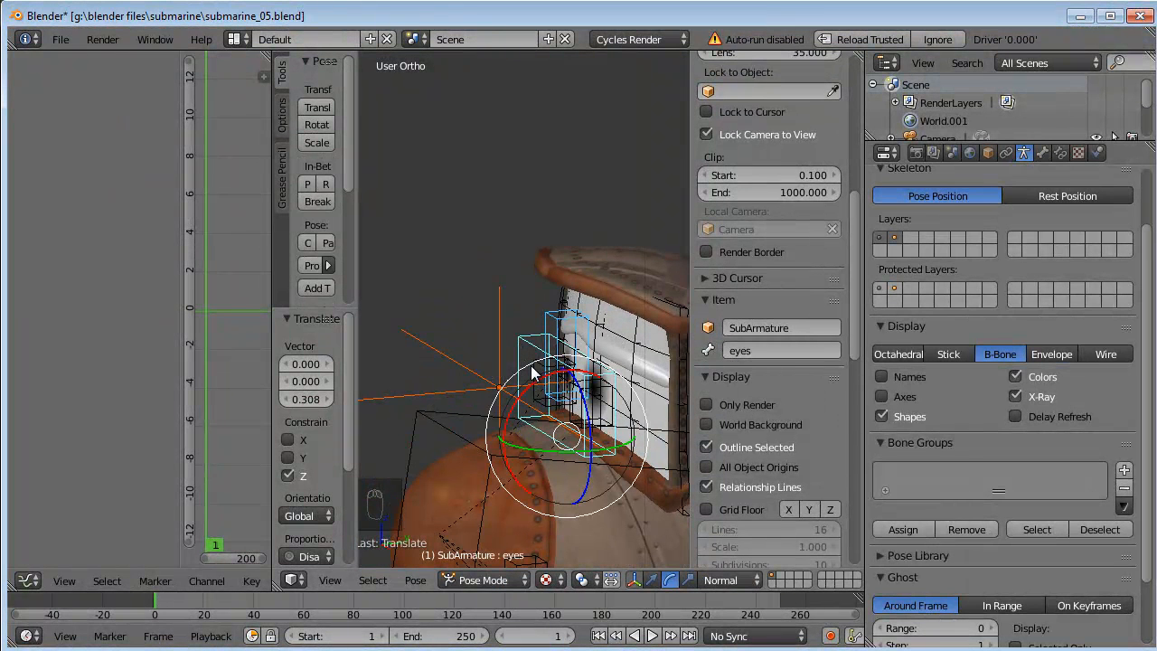
key("ctrl+p")
left_click(531, 368)
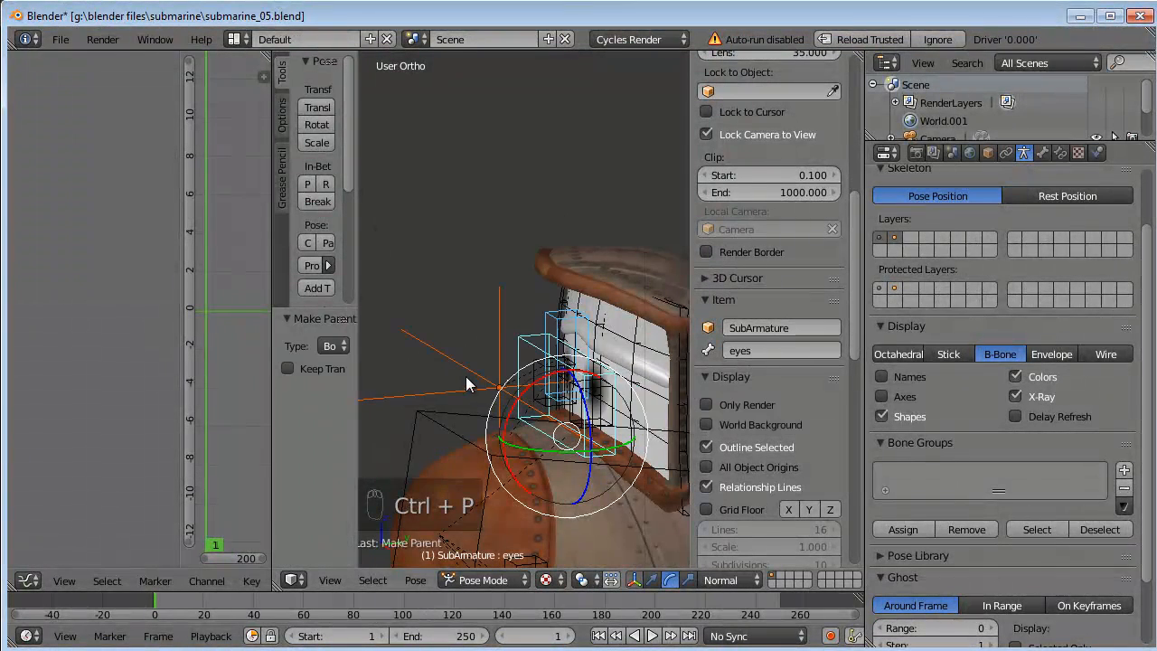
middle_click_drag(464, 377, 623, 404)
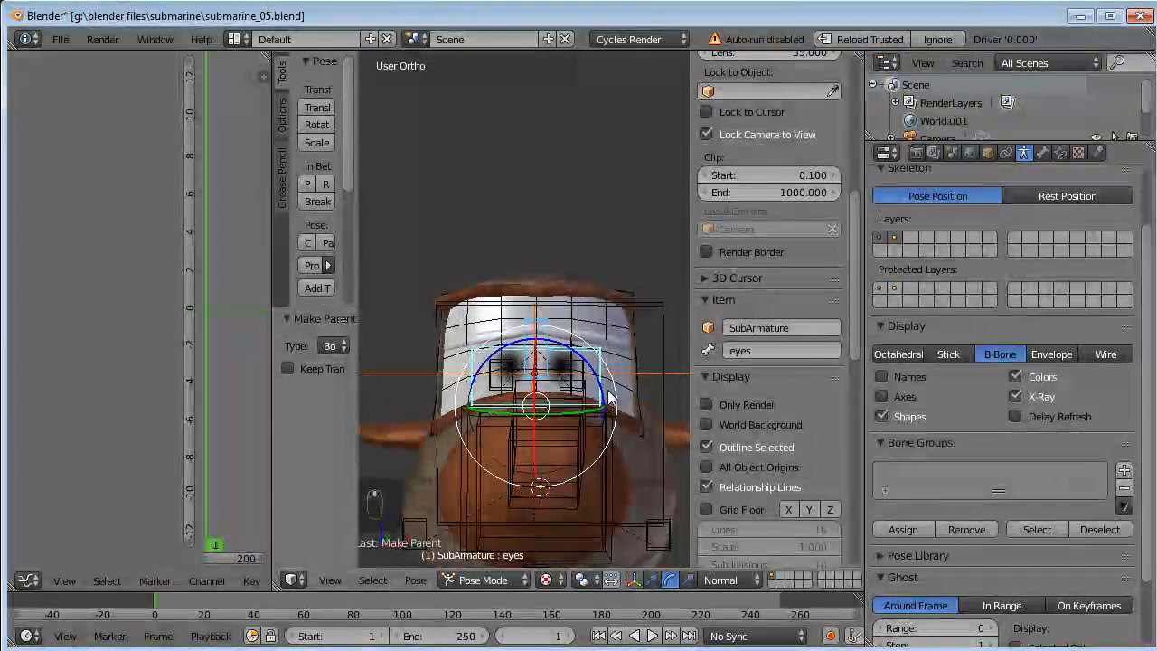
key("a")
key("a")
key("a")
key("a")
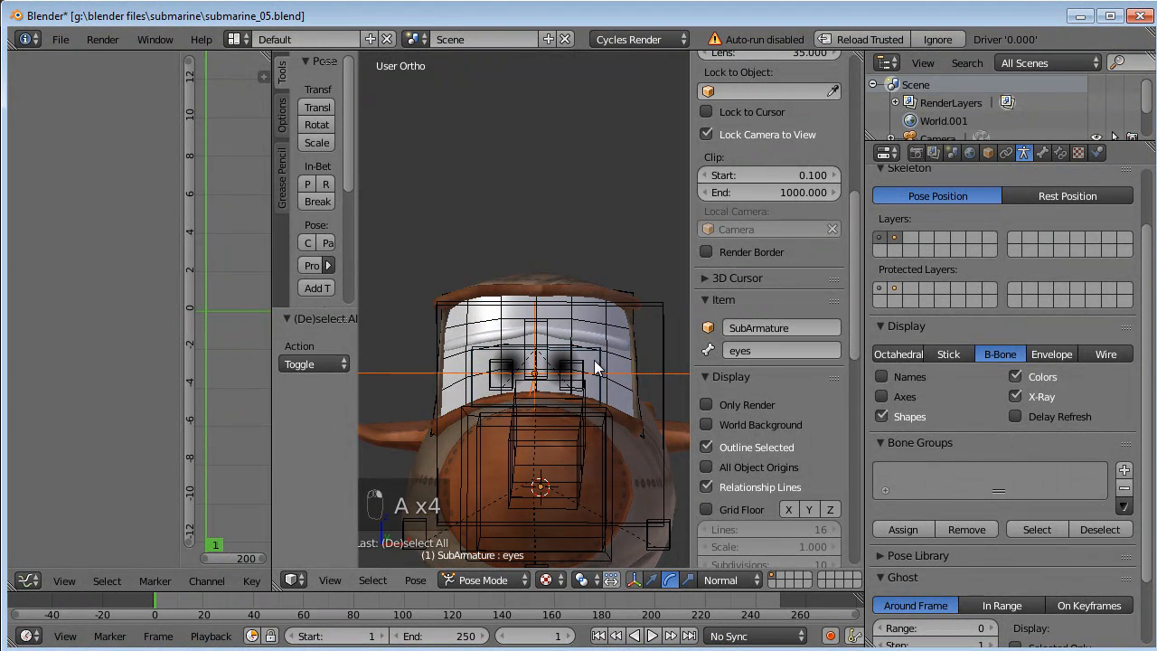
Try moving the eyes bone and the eyeLids bone in turn, cancelling each move.
key("g")
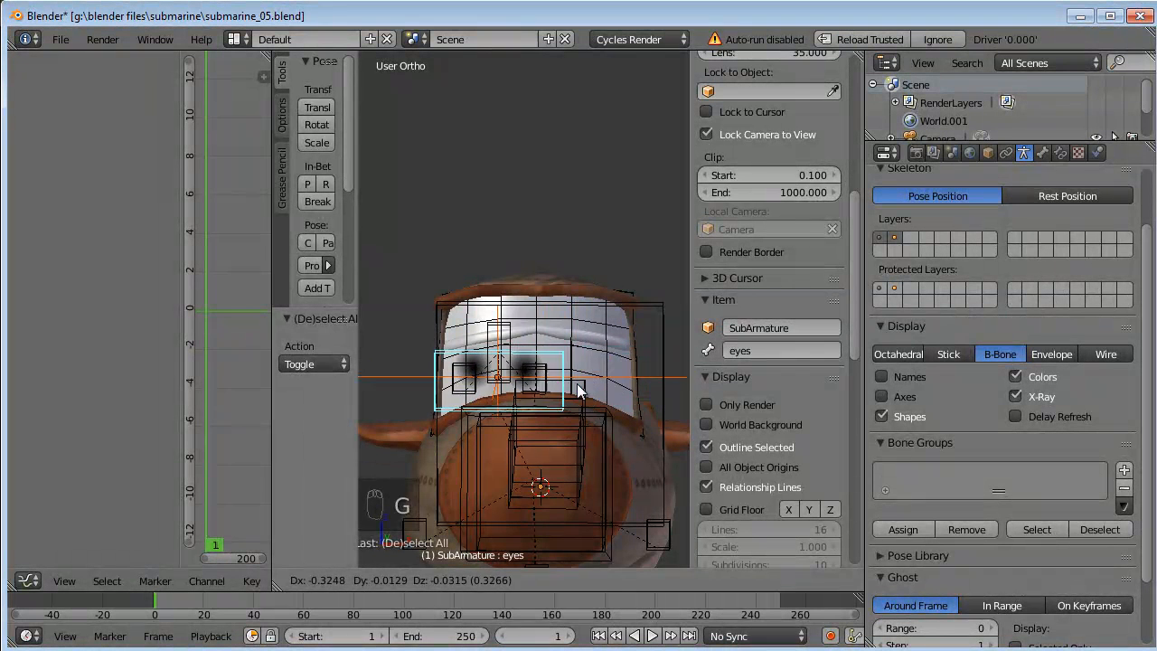
right_click(588, 373)
right_click(538, 333)
key("g")
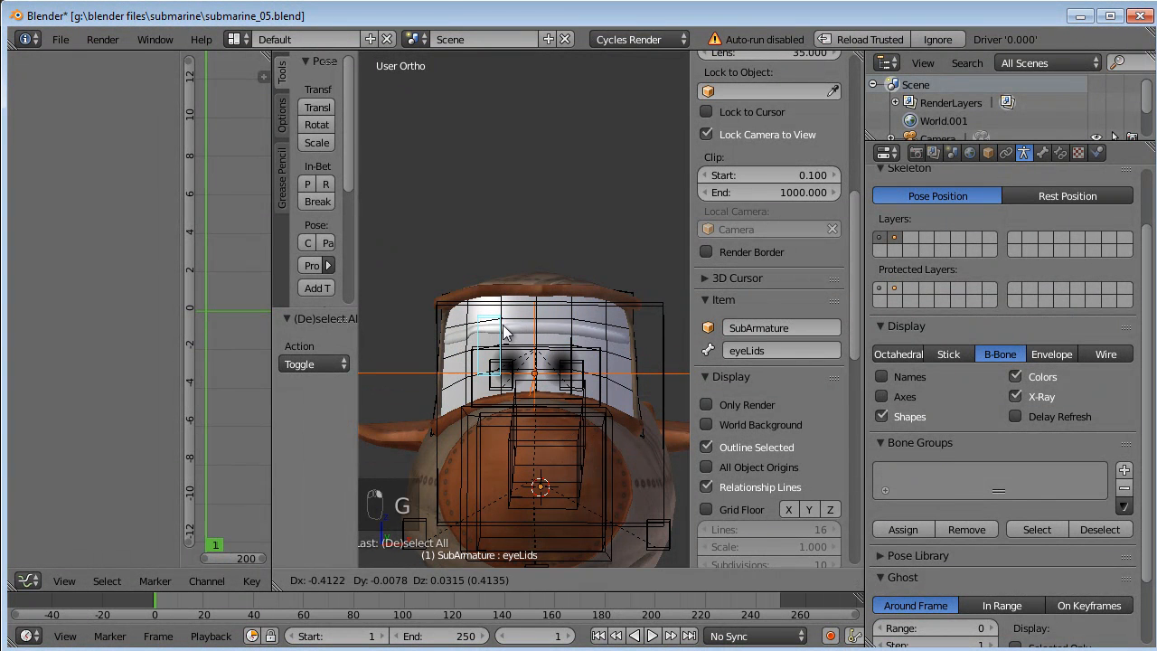
right_click(545, 329)
right_click(542, 347, "shift")
key("g")
right_click(522, 341)
right_click(541, 331)
key("g")
right_click(499, 325)
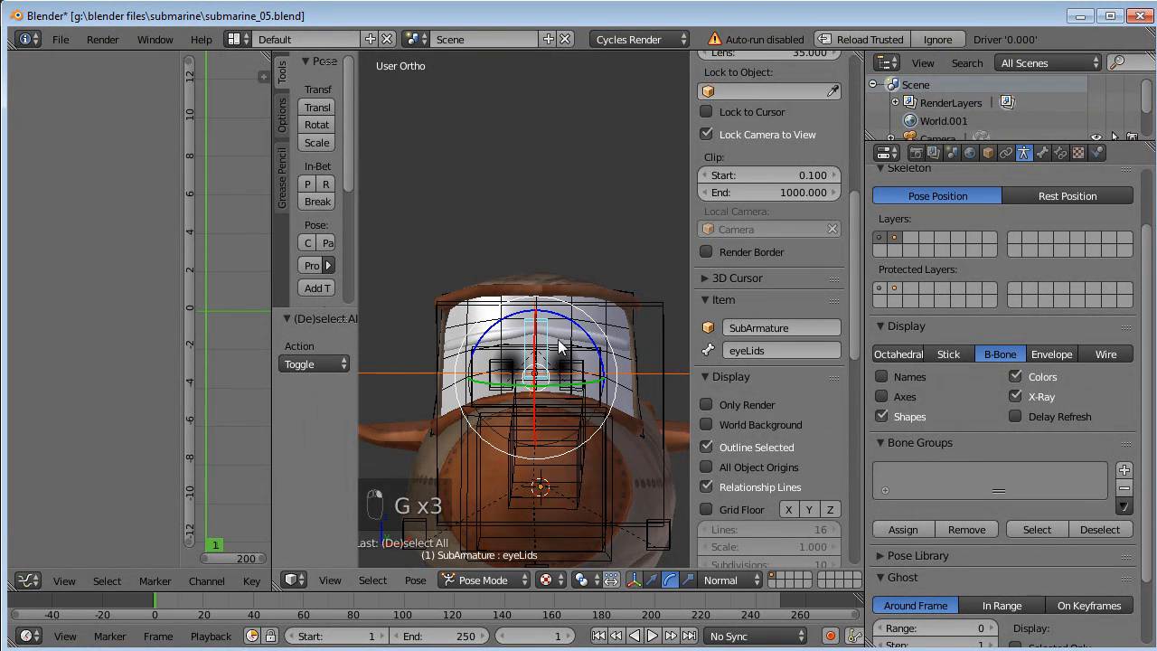
Try moving the eyes bone sideways from an angled view and cancel the move.
middle_click_drag(570, 351, 642, 361)
right_click(622, 383)
key("g")
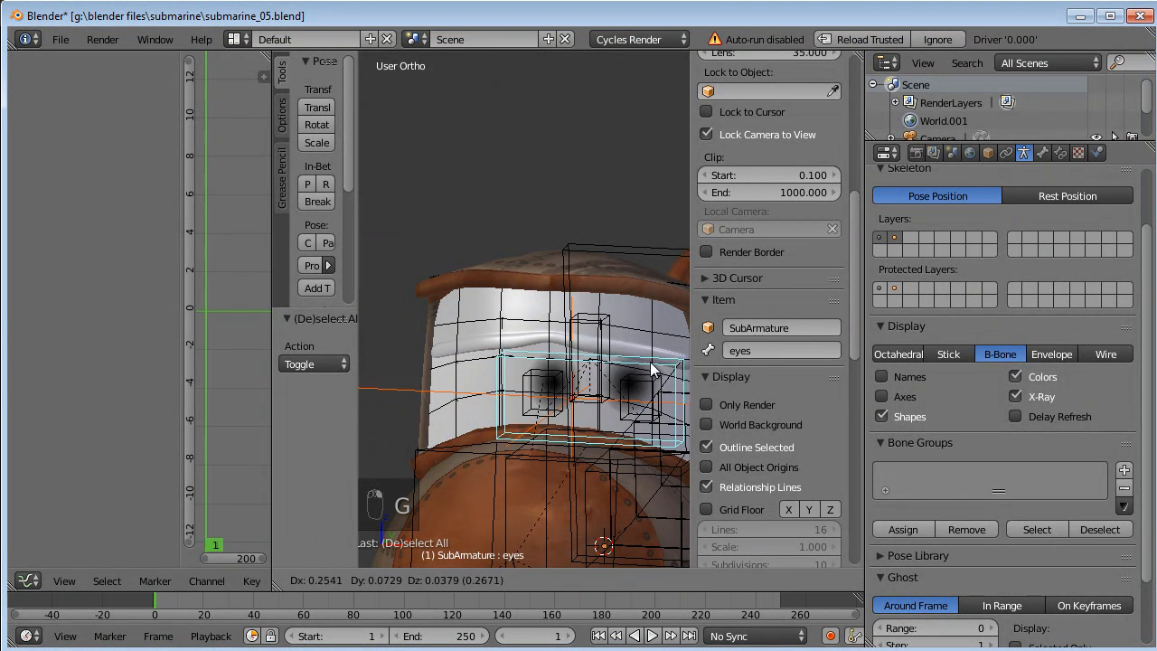
right_click(580, 332)
mouse_move(593, 345)
middle_mouse_down()
mouse_move(657, 345)
mouse_move(580, 359)
middle_mouse_up()
Try moving the eyeLids bone upward by about 0.31 and cancel the move.
right_click(624, 351)
right_click(567, 365)
key("g")
key("g")
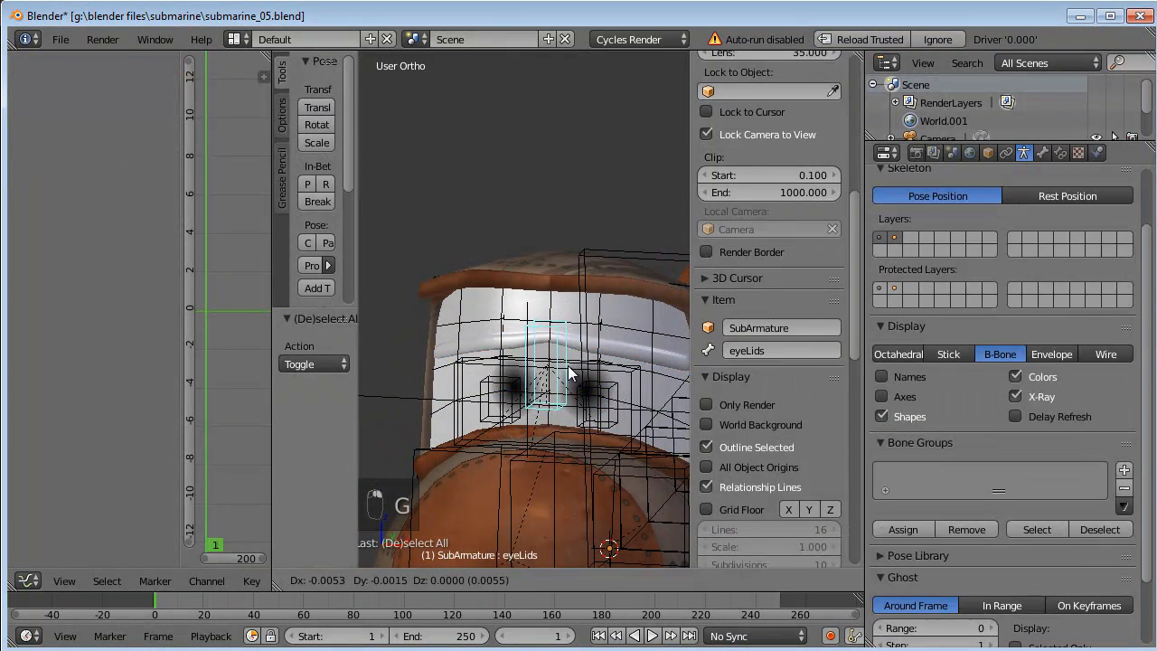
right_click(618, 371)
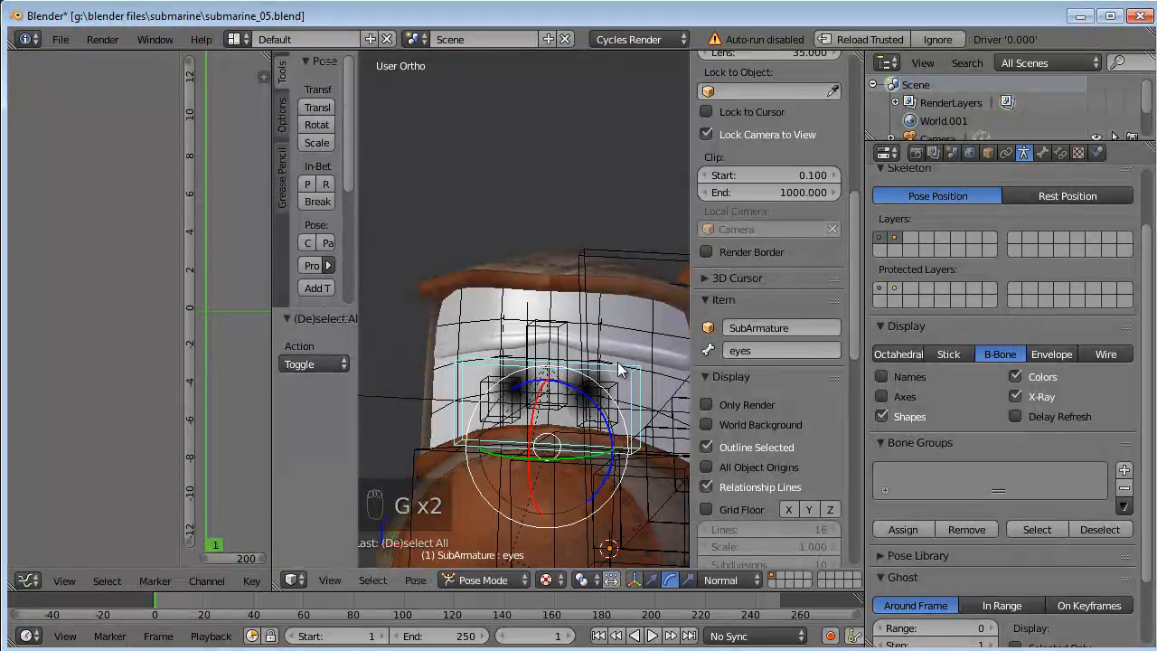
right_click(556, 346)
key("g")
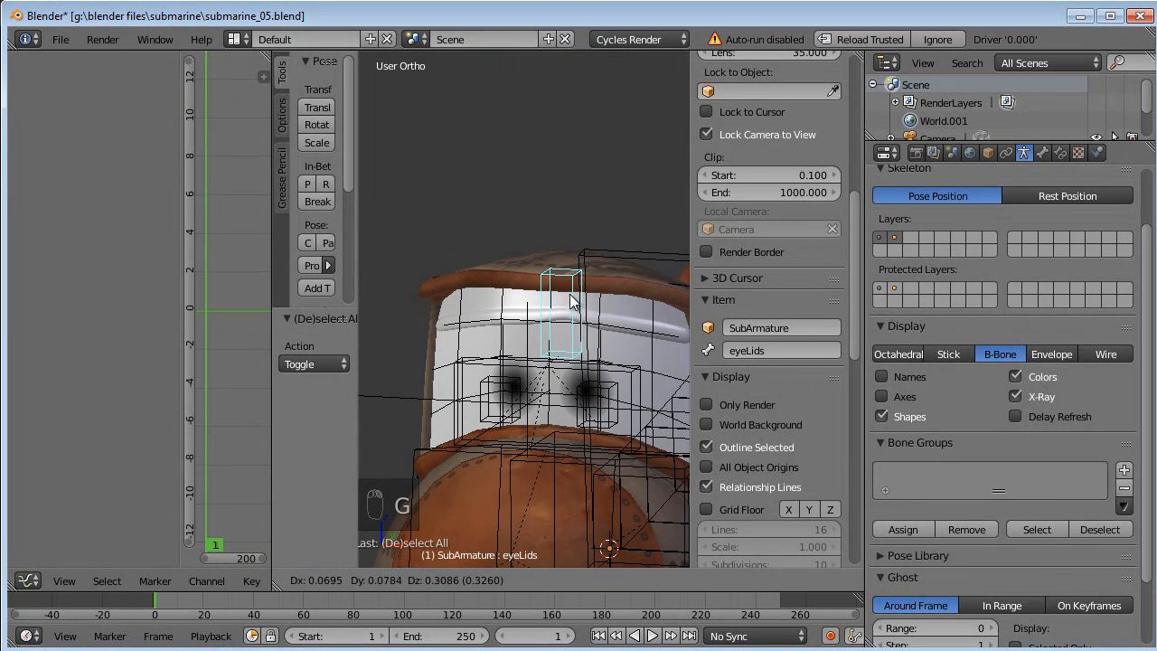
right_click(571, 287)
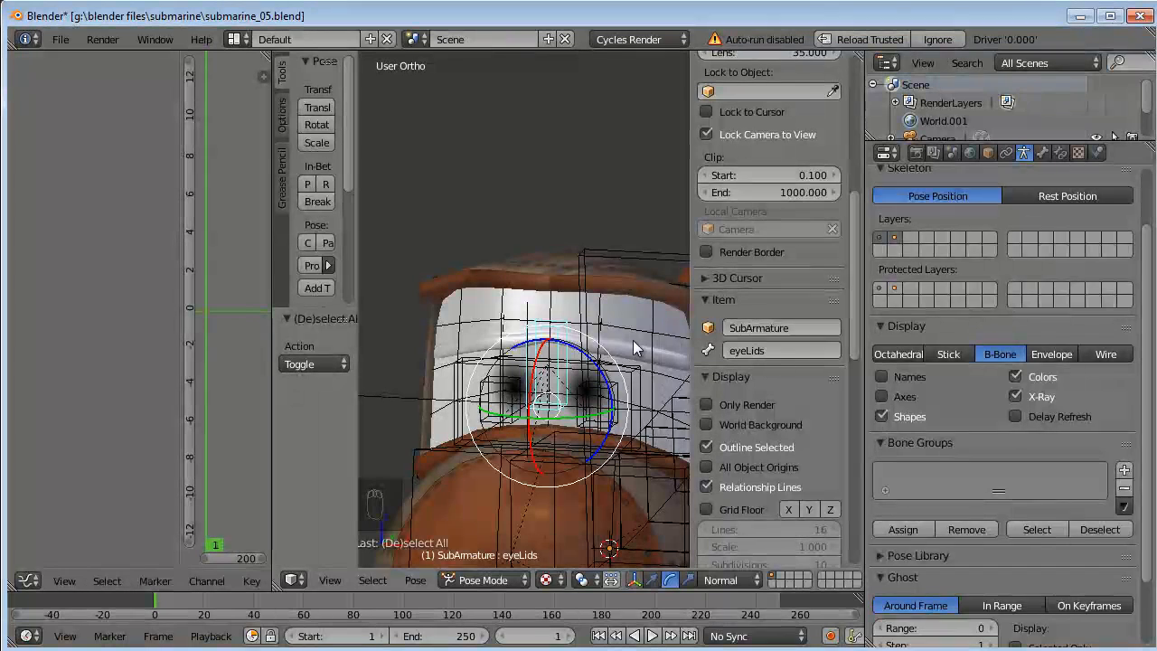
Change the driver variable bone of the eyelids' lidsL and lidsR shape keys from eyeLids to eyes.
right_click(635, 350)
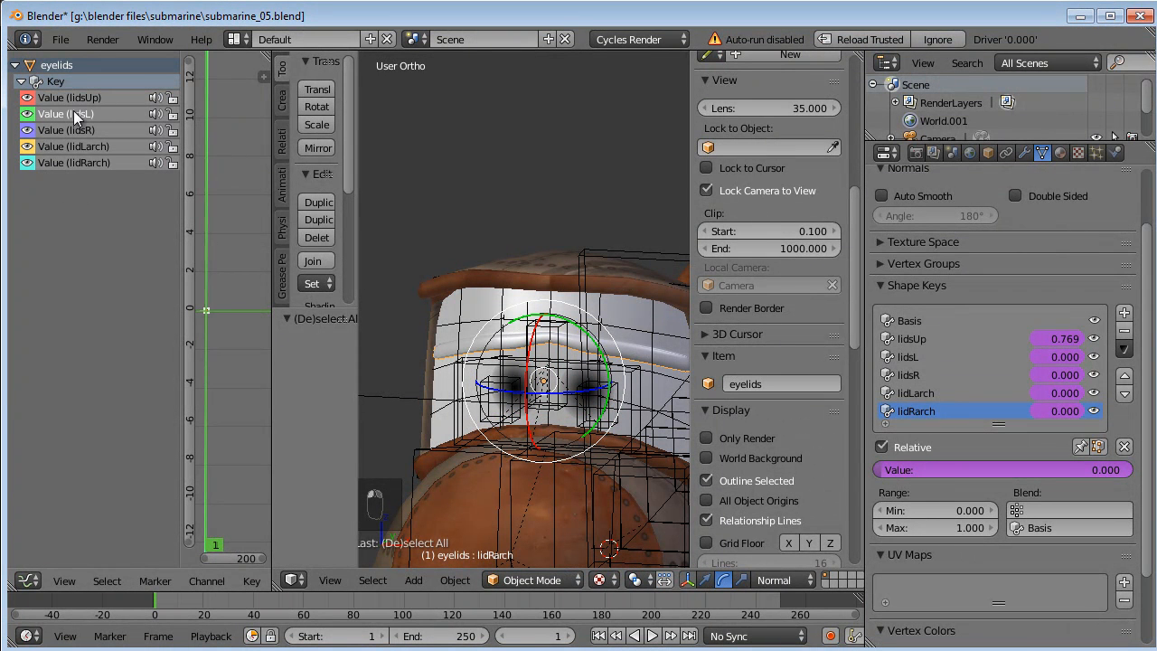
left_click_drag(271, 173, 459, 177)
left_click(329, 199)
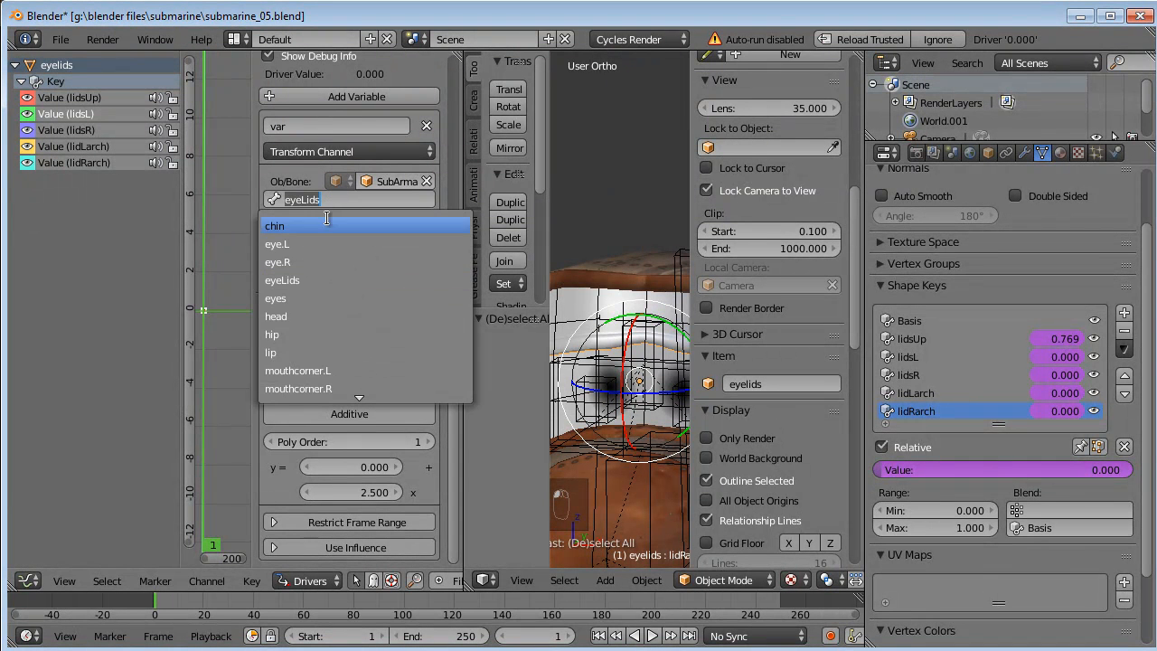
left_click(313, 297)
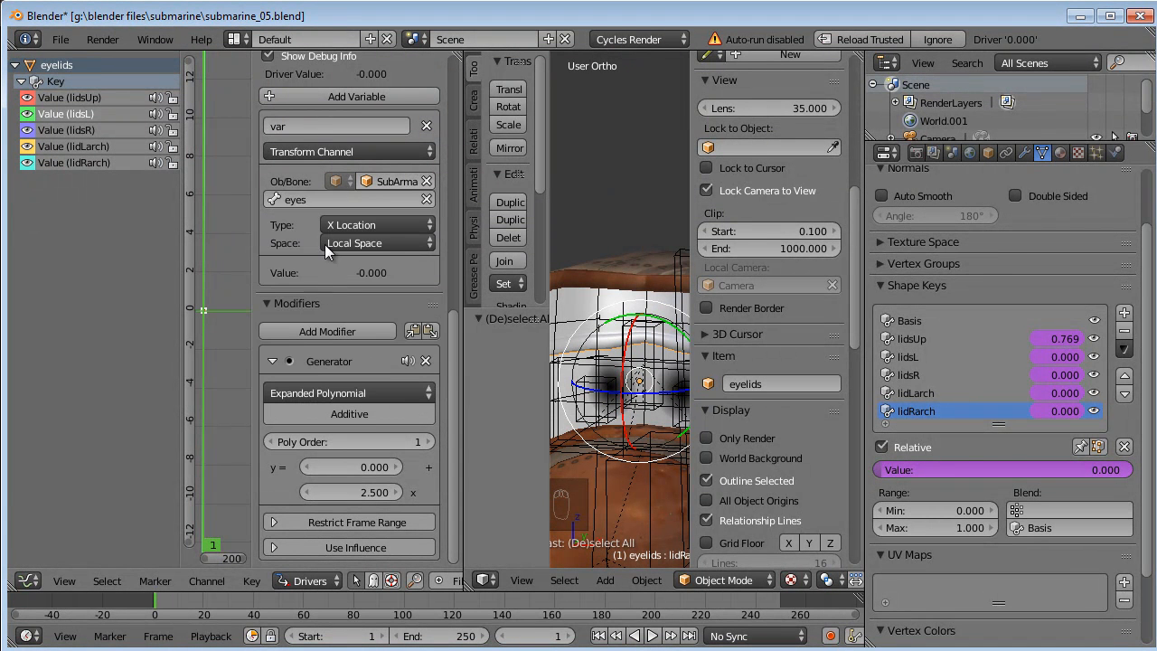
left_click(95, 132)
left_click(345, 199)
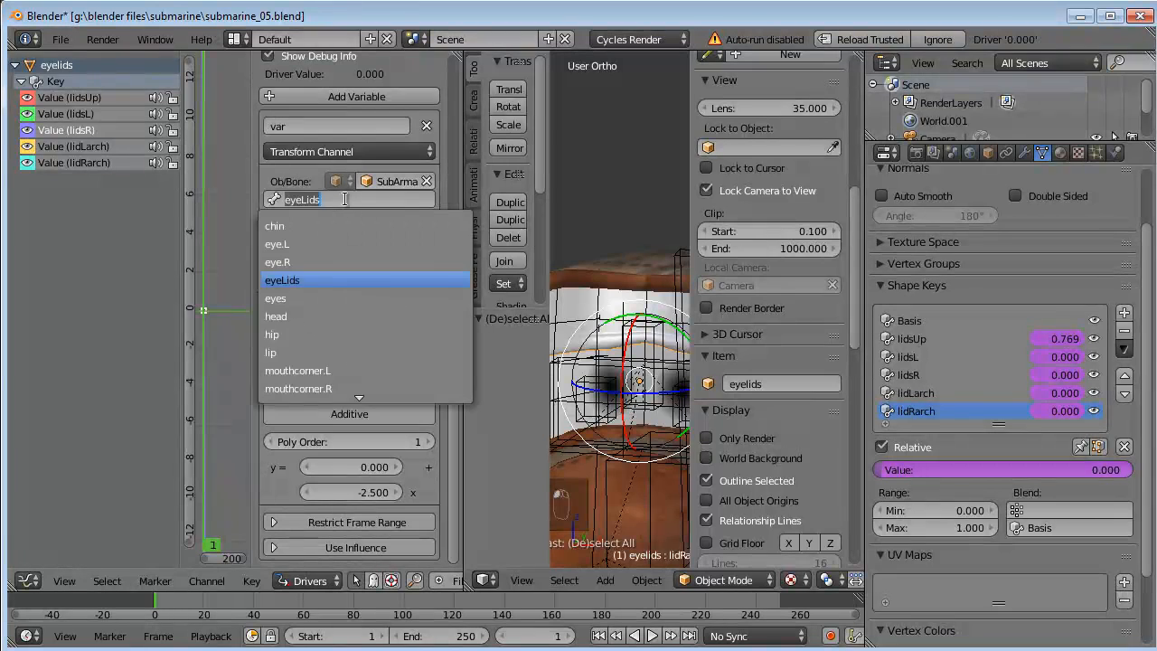
left_click(310, 298)
left_click_drag(464, 374, 342, 364)
Move the eyes bone sideways from a front view to test the pupils and lid sides together.
middle_click_drag(561, 365, 609, 353)
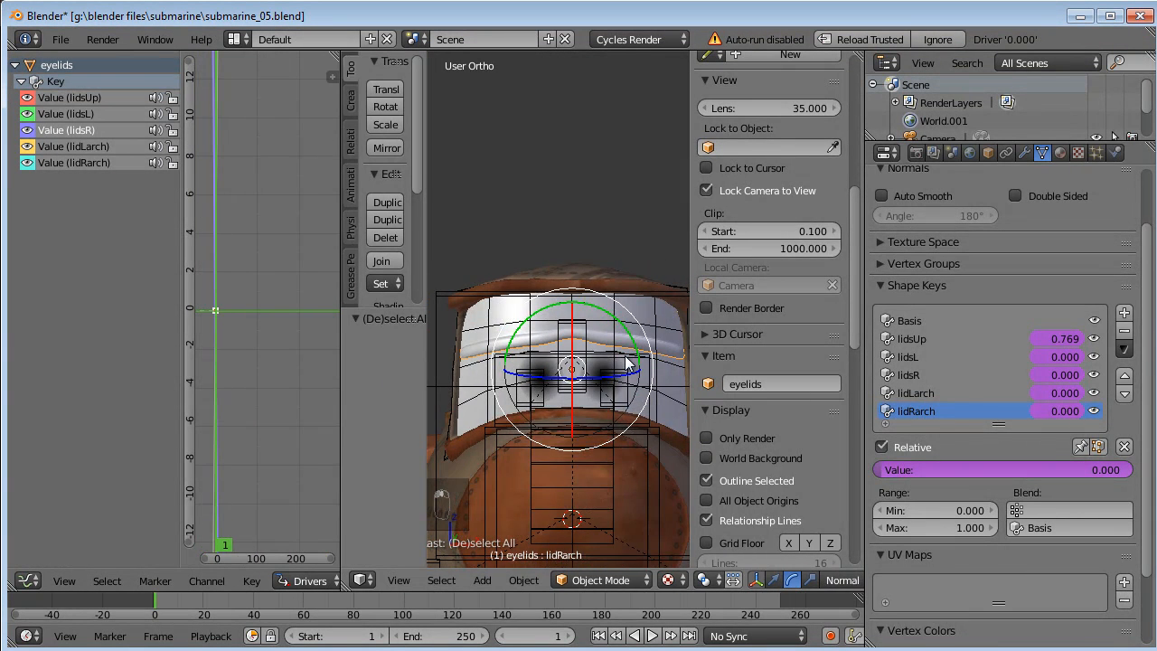
right_click(630, 362)
key("g")
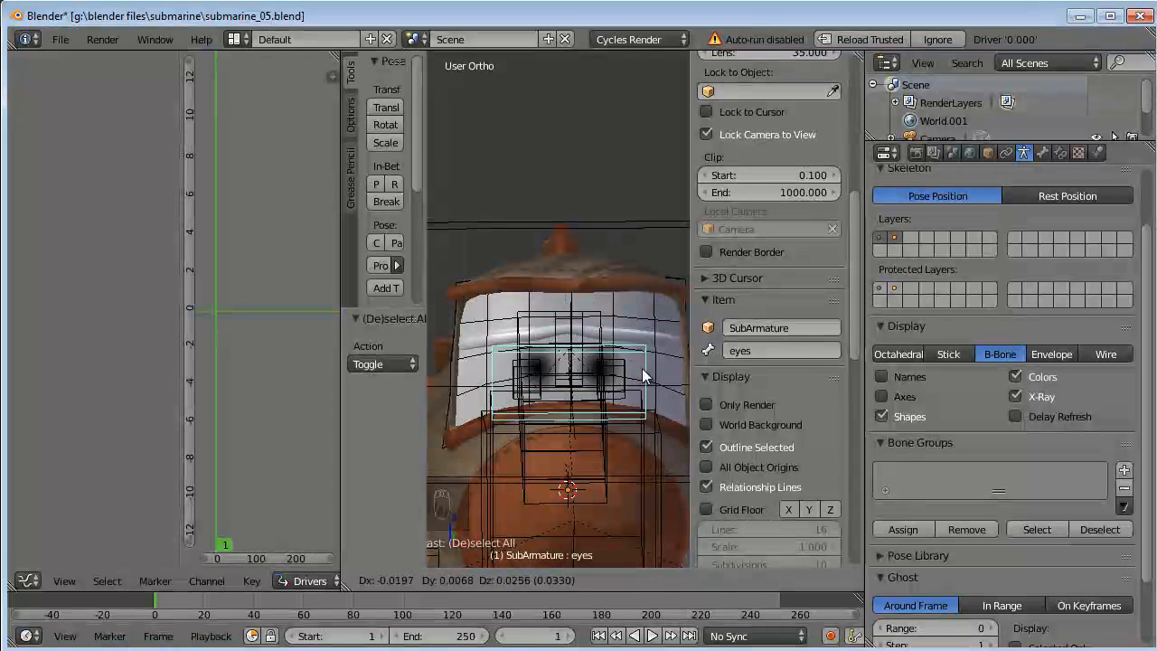
left_click(677, 363)
Raise the individual eye.L and eye.R bones to arch both eyelids, lifting eye.R by about 0.28.
right_click(667, 357)
key("g")
left_click(632, 345)
right_click(576, 354)
key("g")
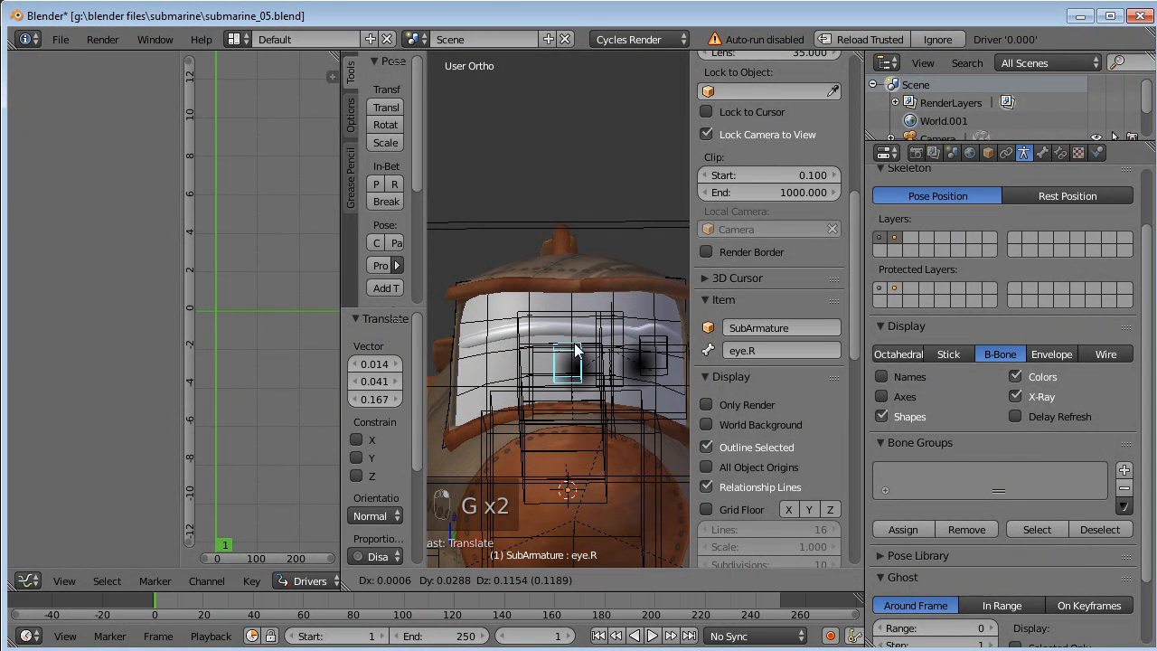
left_click(574, 323)
Try tilting and moving the eyes bone repeatedly in different directions, including a rotation of about 20.8°.
middle_click_drag(652, 358, 581, 355, "shift")
right_click(611, 342)
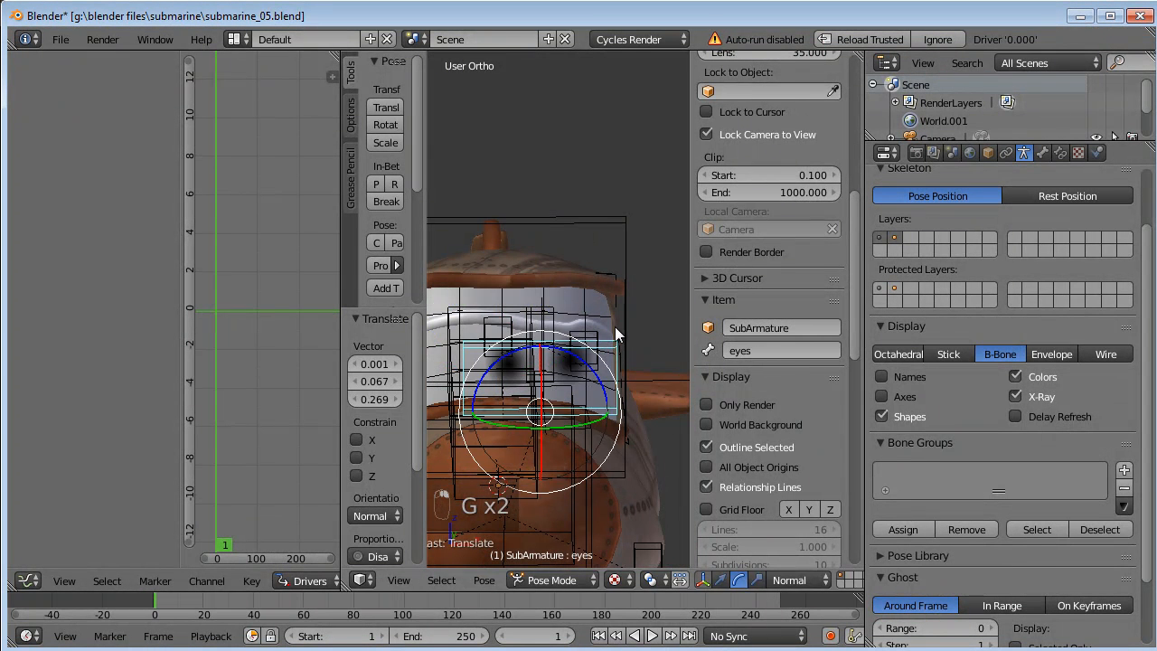
key("r")
left_click(626, 346)
key("g")
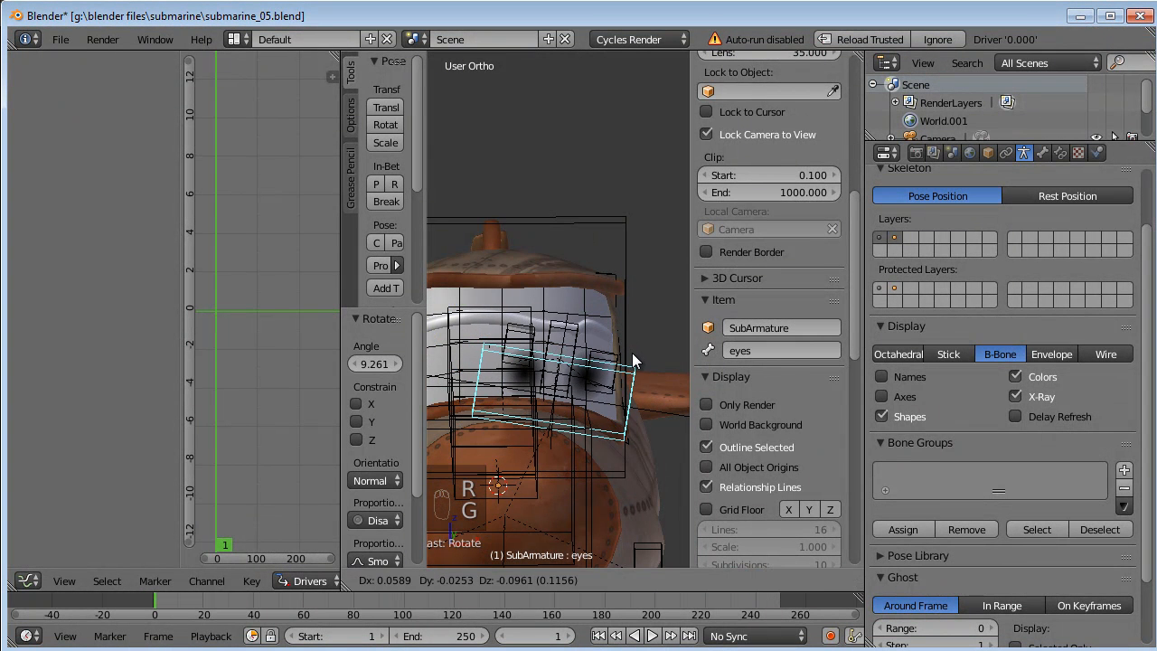
left_click(632, 352)
scroll(630, 351, "down", 2)
key("g")
left_click(625, 336)
key("r")
left_click(621, 297)
key("g")
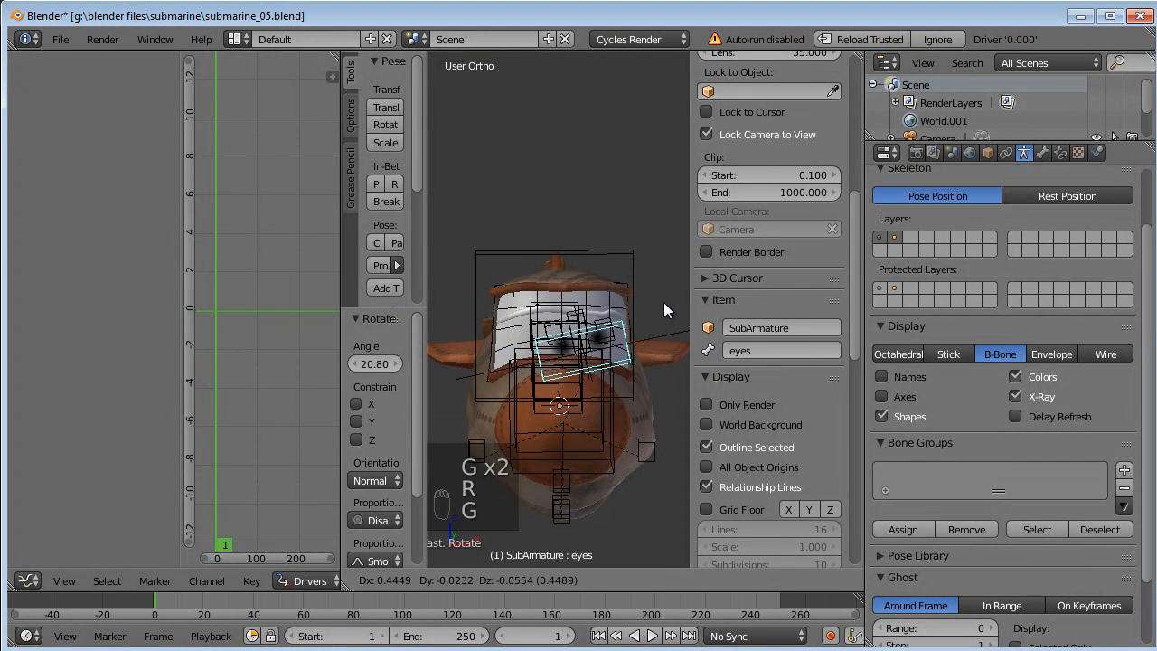
right_click(630, 312)
Clear the eyes bone's location and rotation, and deselect all bones.
middle_click_drag(630, 312, 598, 313)
key("alt+g")
key("alt+r")
key("a")
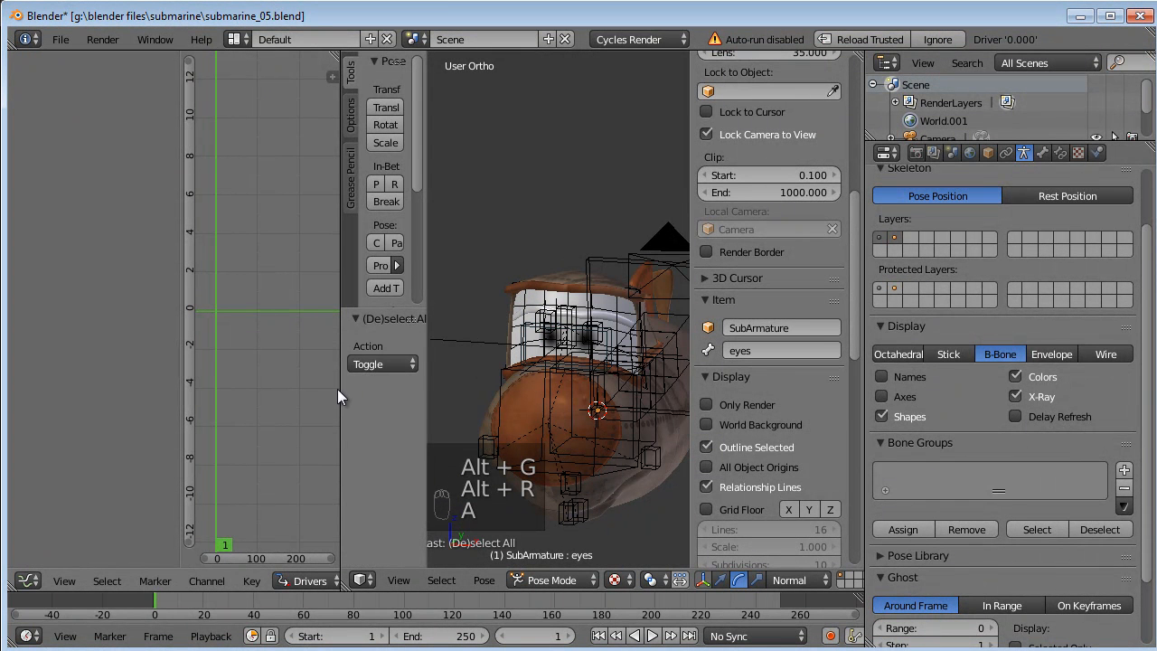
Enlarge the 3D viewport, view the whole submarine in perspective, and leave all bones deselected.
left_click_drag(340, 389, 215, 389)
middle_click_drag(535, 327, 521, 455)
key("KP_5")
mouse_move(546, 399)
middle_mouse_down()
mouse_move(516, 393)
mouse_move(544, 409)
mouse_move(538, 400)
middle_mouse_up()
right_click(539, 402)
key("a")
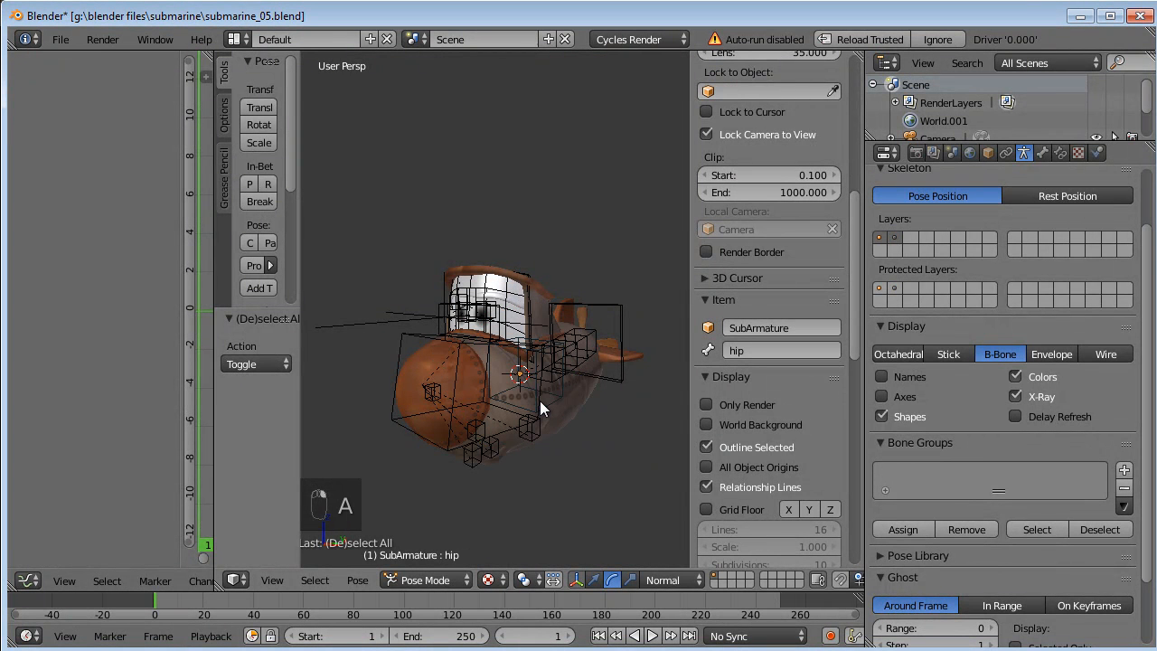
Hide the Lattice object around the submarine's windshield.
right_click(520, 305)
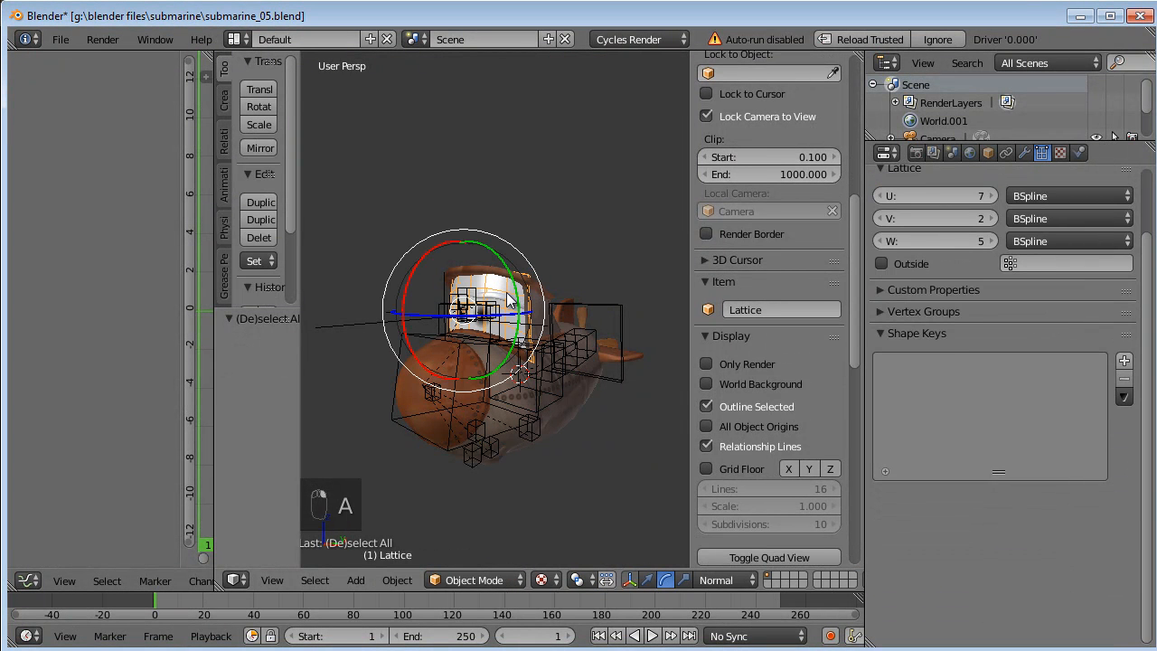
key("h")
middle_click_drag(508, 300, 560, 398)
Move SubArmature to layer 11 in Object Mode and show that layer together with the submarine's layer.
middle_click_drag(488, 310, 488, 344)
right_click(488, 344)
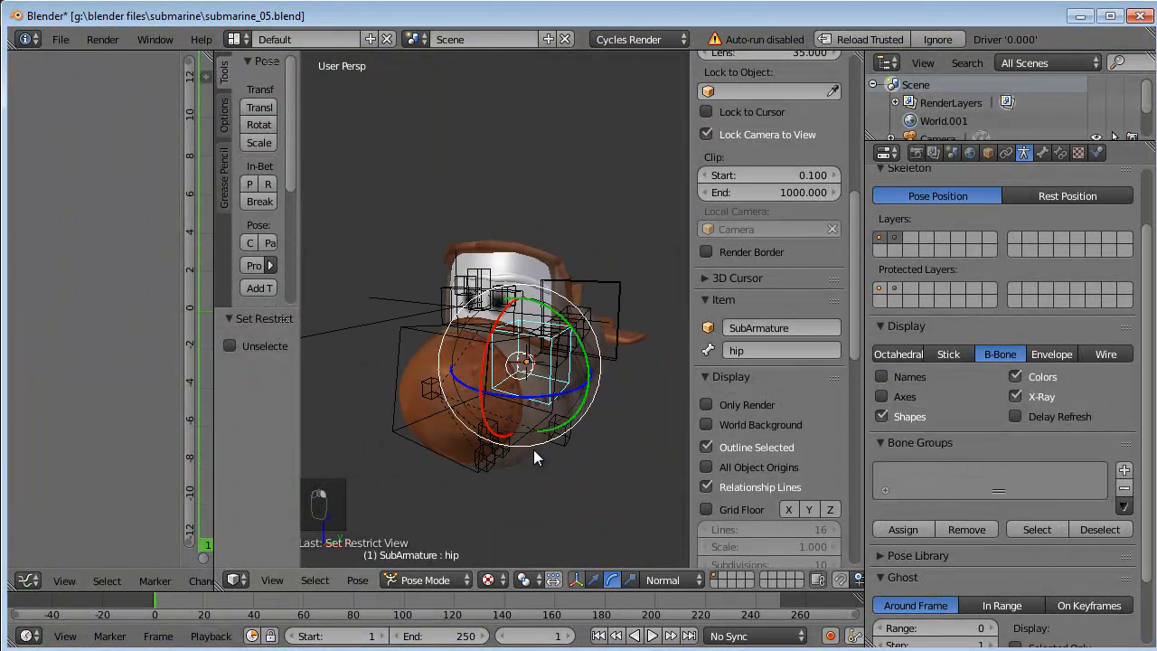
left_click(450, 579)
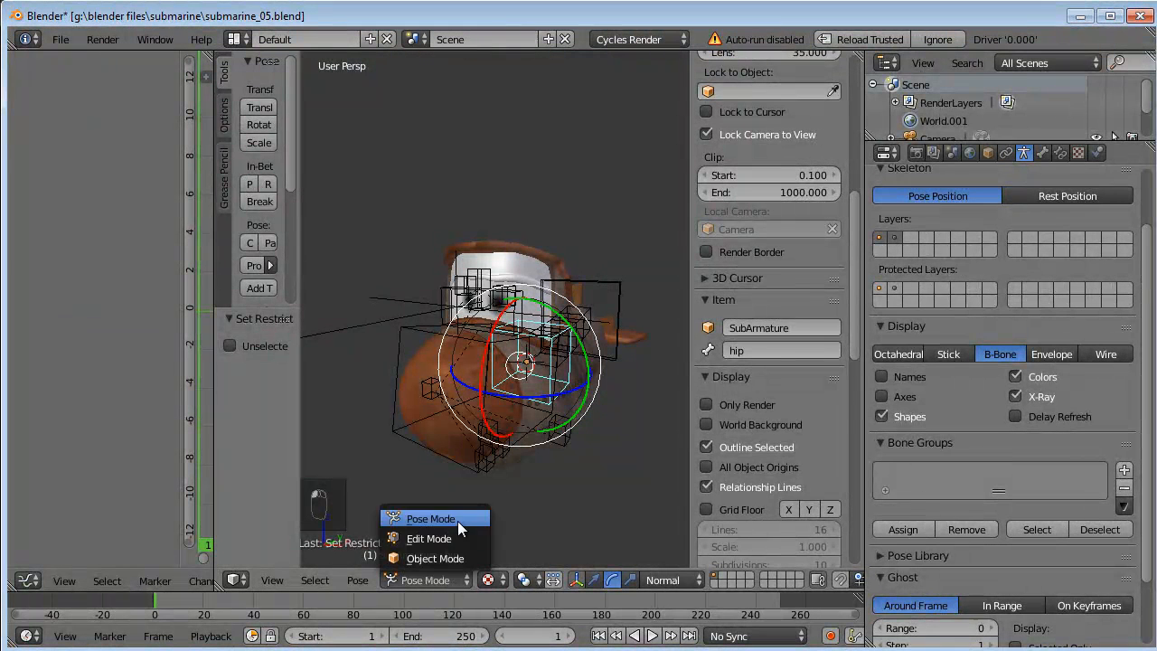
left_click(447, 556)
key("a")
key("a")
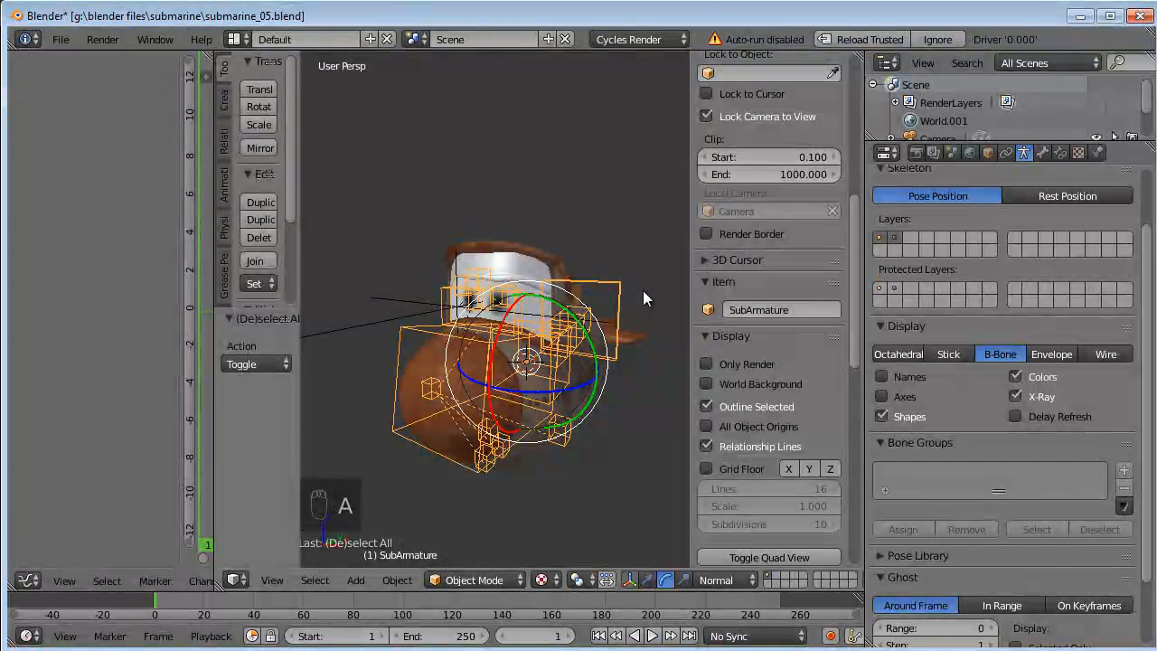
key("m")
left_click(787, 335)
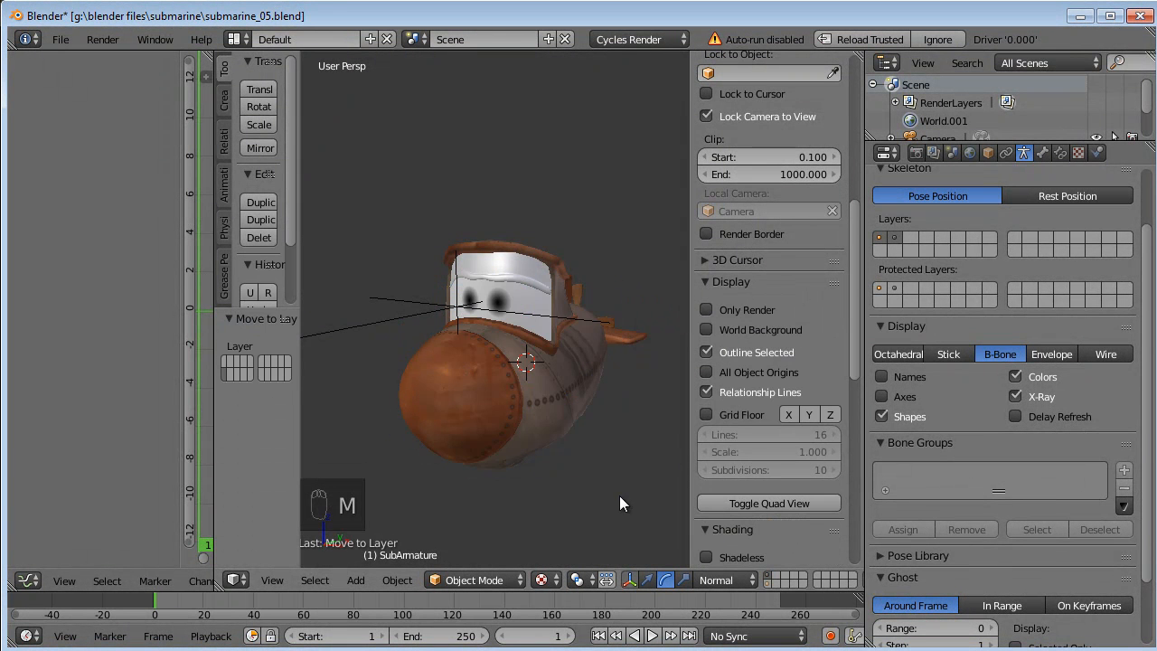
middle_click_drag(509, 398, 519, 367)
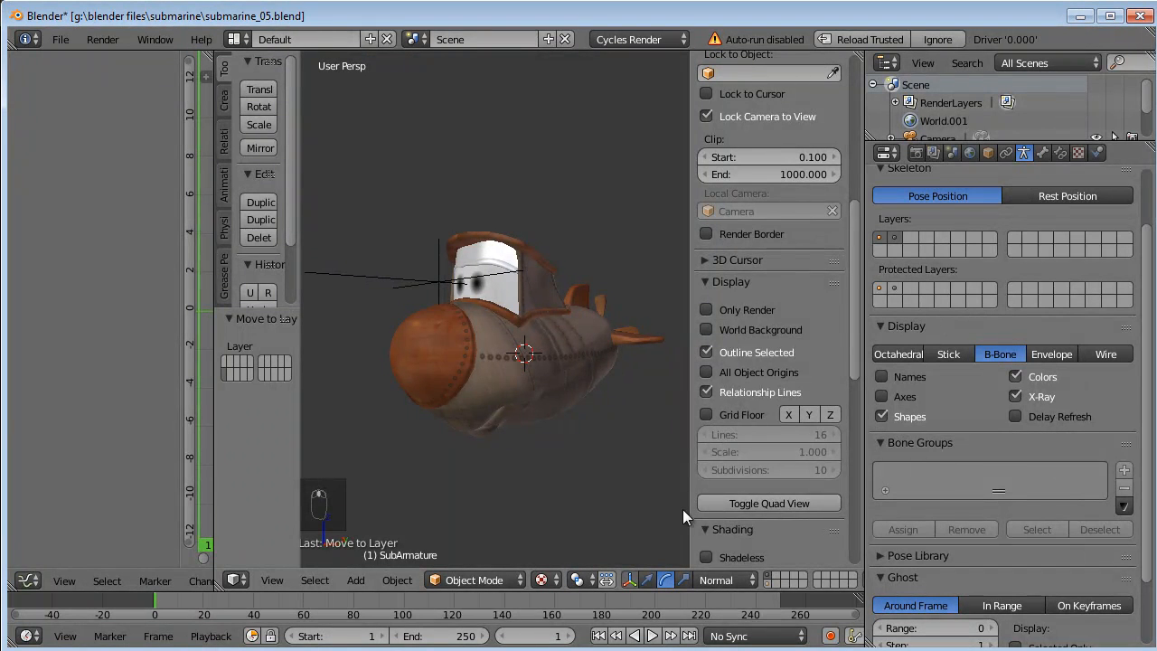
left_click(767, 584, "shift")
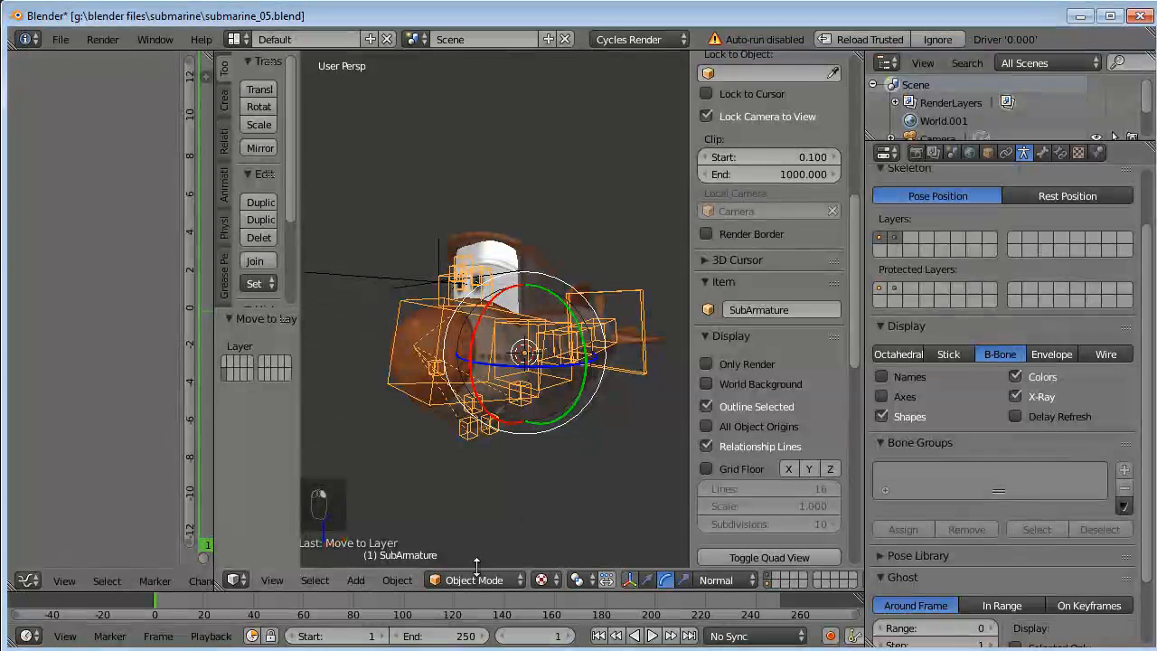
Return SubArmature to Pose Mode and trackball-rotate the head bone by about -5.7° and 21.8°.
left_click(474, 579)
left_click(481, 516)
right_click(426, 404)
key("r")
key("r")
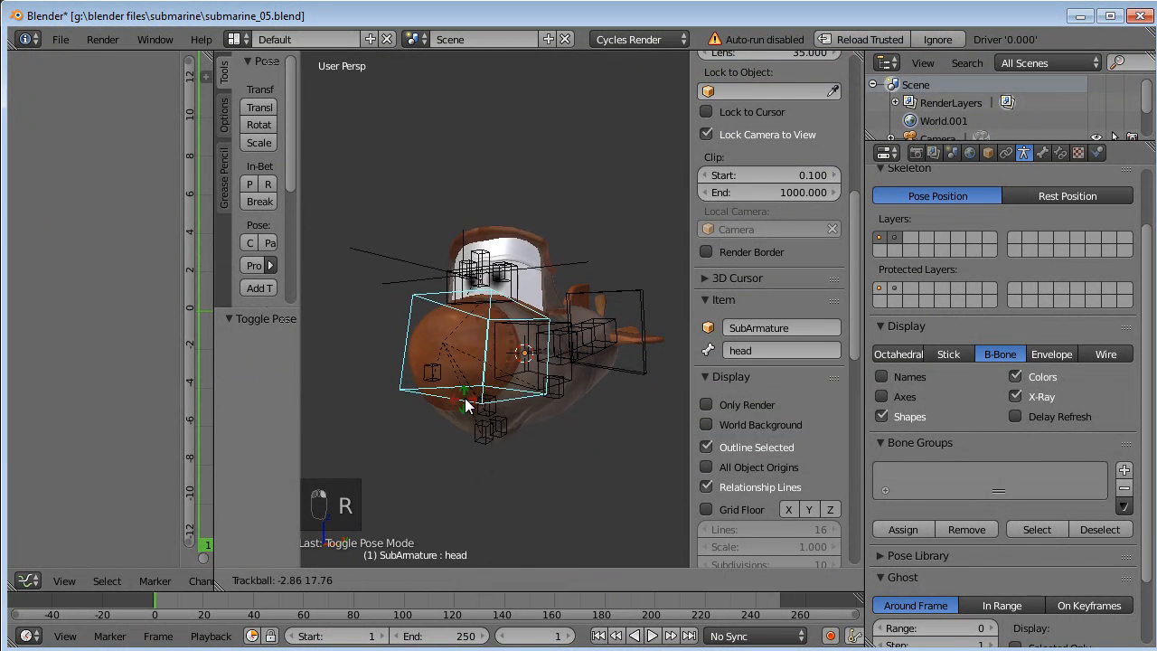
left_click(470, 395)
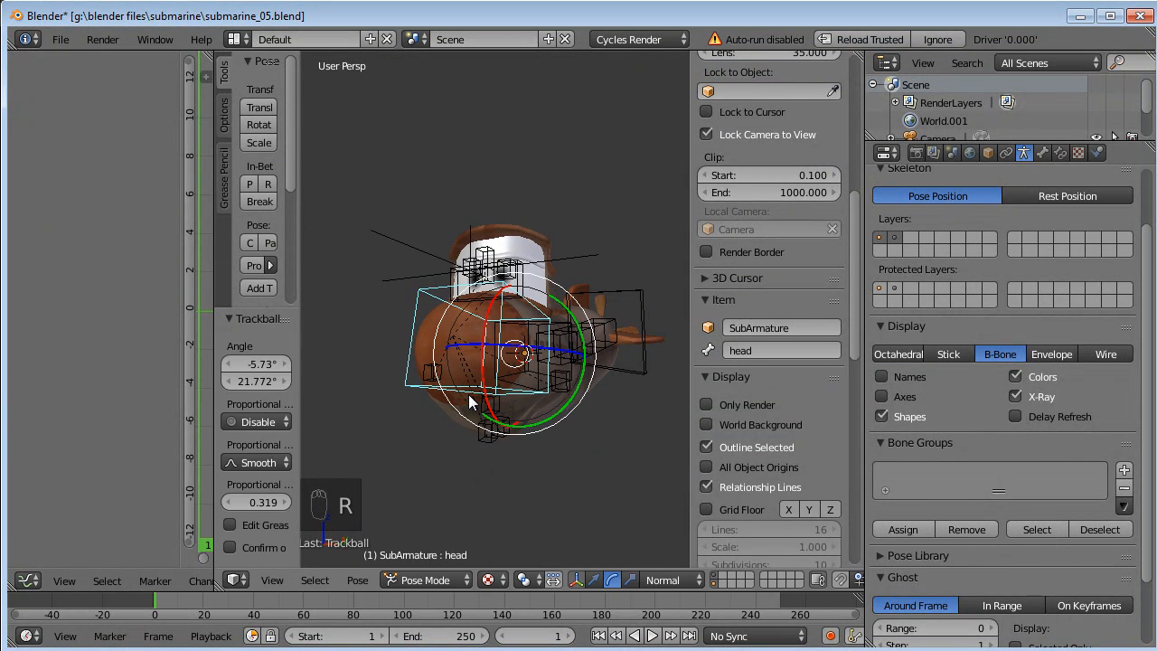
Raise the small mouth-corner bone on the near side by about 0.19 and shift the chin bone sideways.
right_click(566, 388)
key("g")
left_click(570, 391)
right_click(507, 439)
key("g")
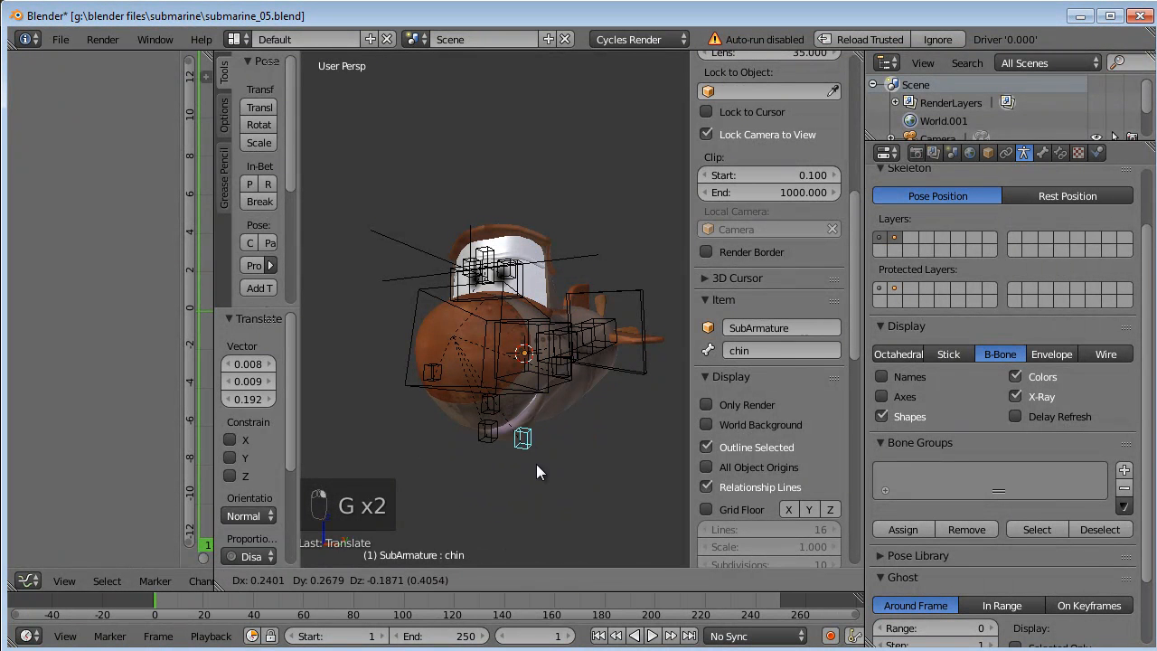
left_click(522, 450)
Move the eyes bone sideways, tilt it, and fine-tune its position with a small final move of about 0.027.
right_click(509, 295)
right_click(517, 295)
key("g")
left_click(556, 304)
key("r")
left_click(609, 261)
key("g")
left_click(609, 265)
Trackball-rotate the tail bone by about 26.9° and -2.9° to bend the submarine's rear.
right_click(608, 325)
key("r")
key("r")
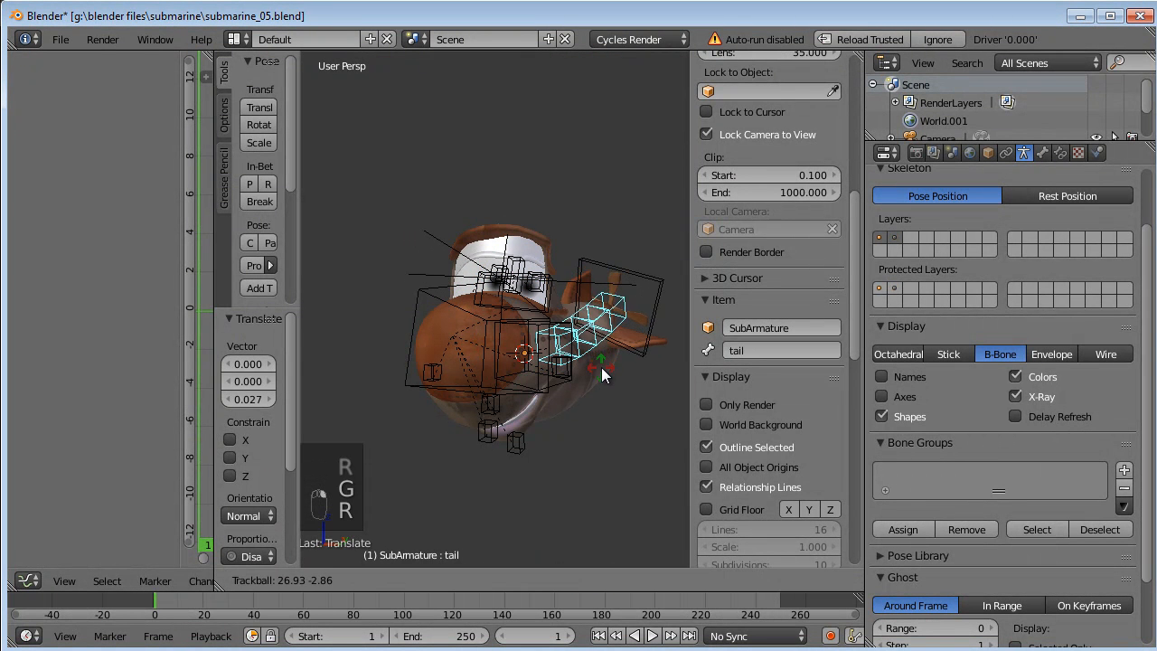
left_click(601, 376)
Spin the propeller bone about 101.6° around its Y axis.
right_click(640, 263)
left_click_drag(648, 249, 686, 360)
scroll(633, 339, "up", 2)
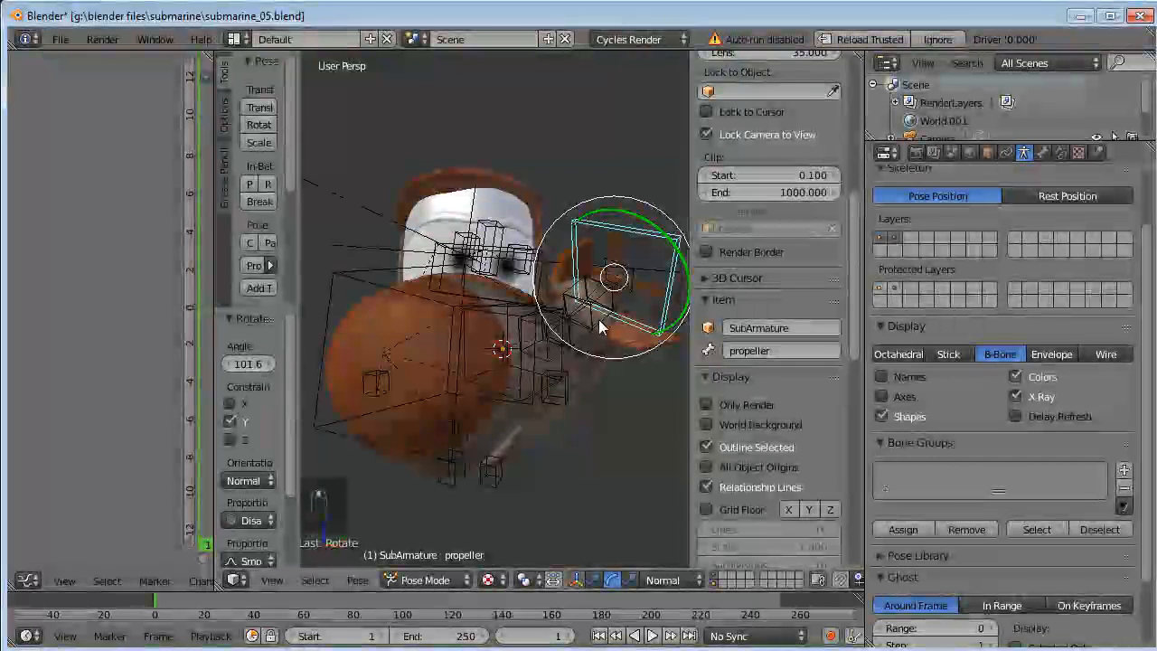
Render the posed submarine with Cycles, examine the image, and return to the 3D view.
scroll(604, 329, "down", 1)
key("F12")
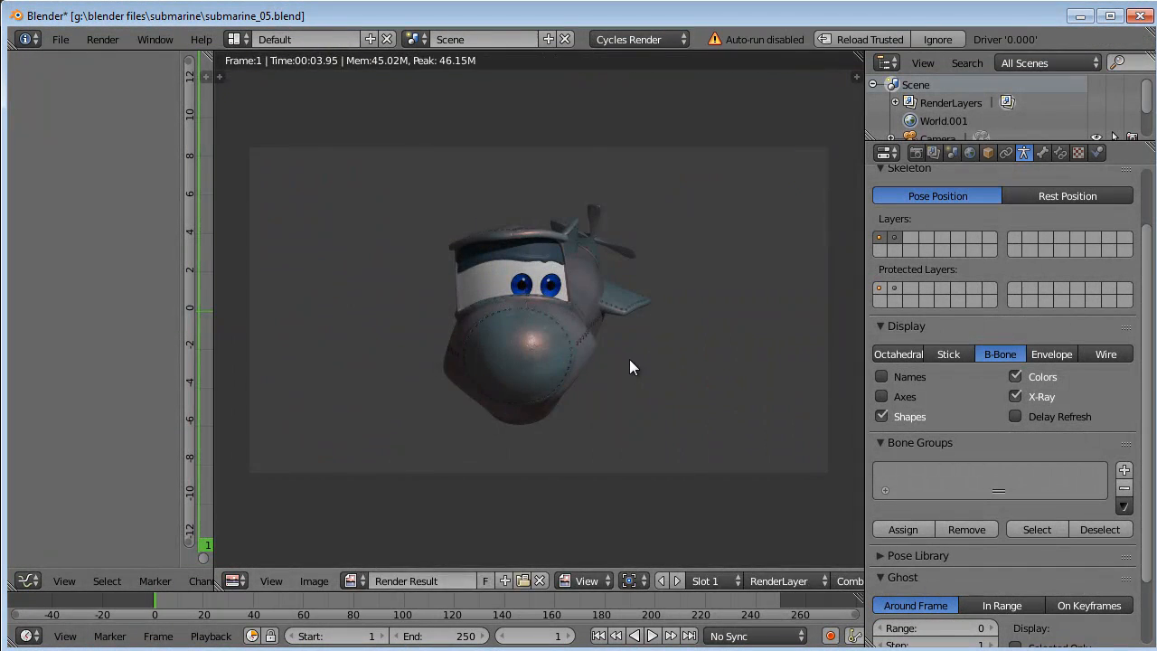
key("Escape")
Align the camera to the current view, frame the whole posed submarine, and render the image again.
key("ctrl+alt+KP_0")
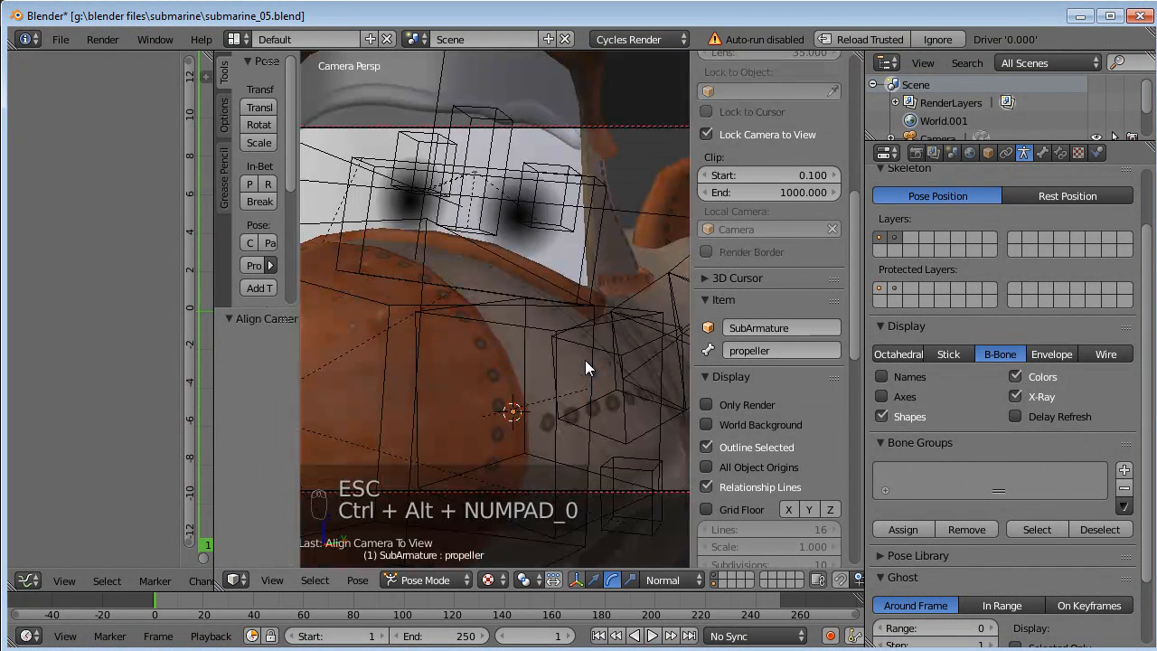
scroll(559, 202, "down", 5)
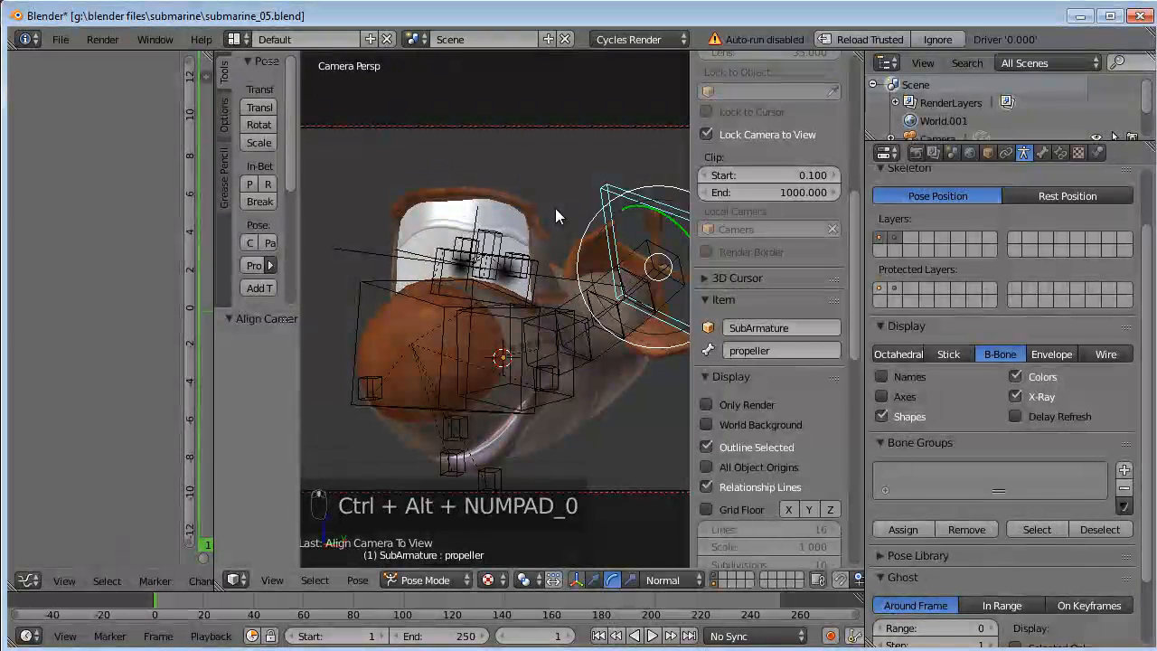
key("F12")
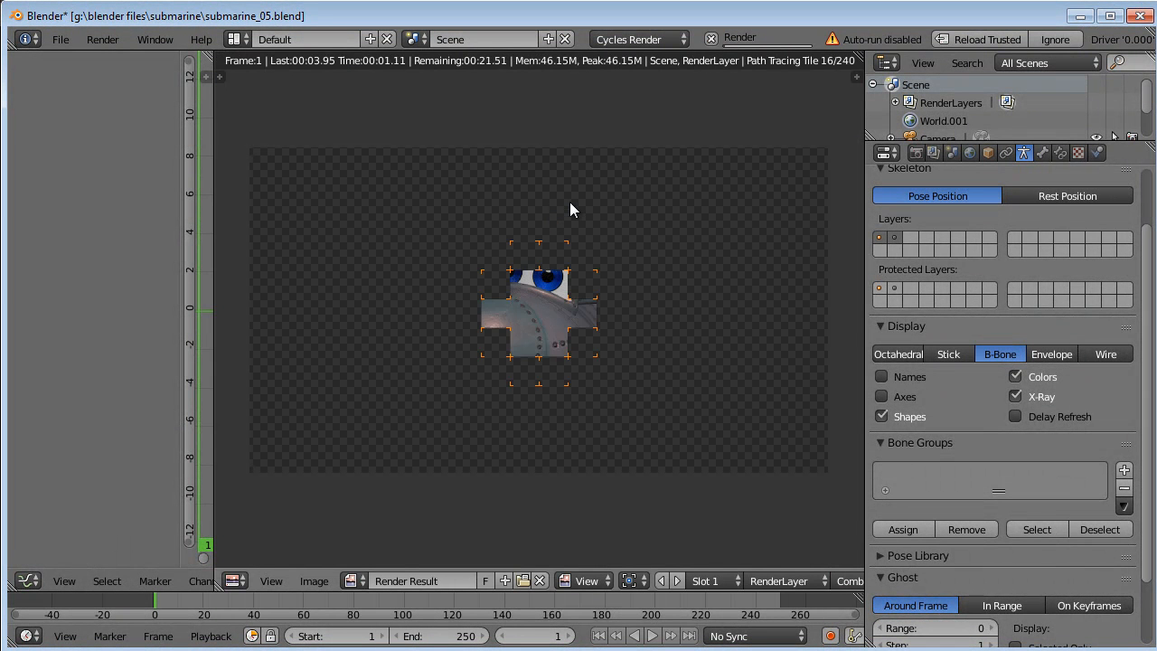